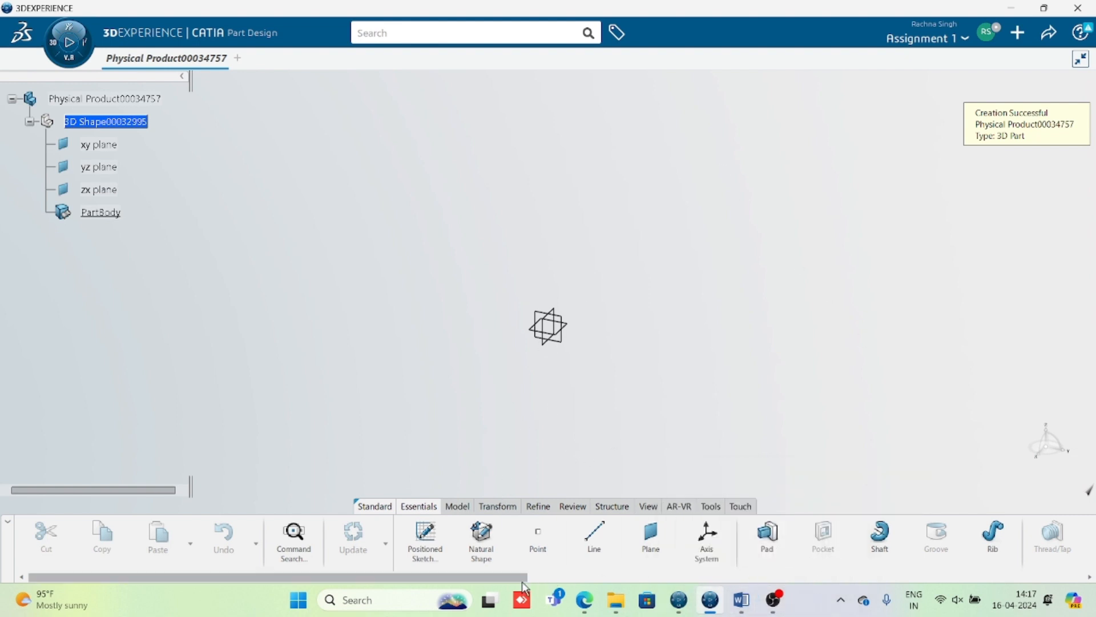
# Step: Examine the flanged hub drawing in Word and the alloy wheel drawing in the browser, and return to the part in CATIA
pyautogui.moveTo(523, 587); pyautogui.dragTo(608, 586)
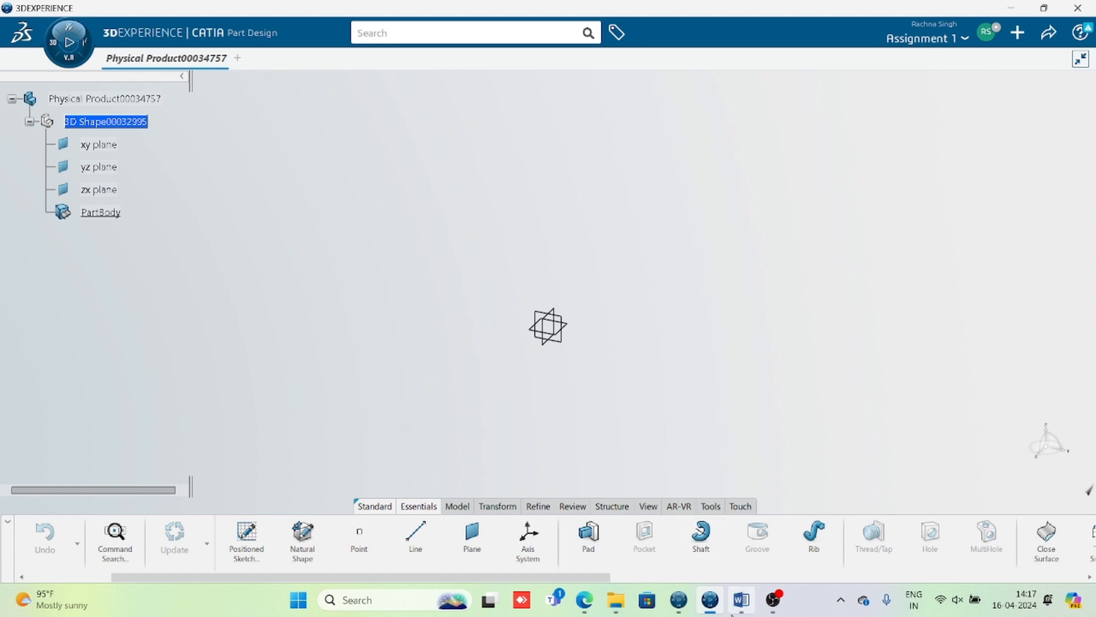
pyautogui.click(742, 600)
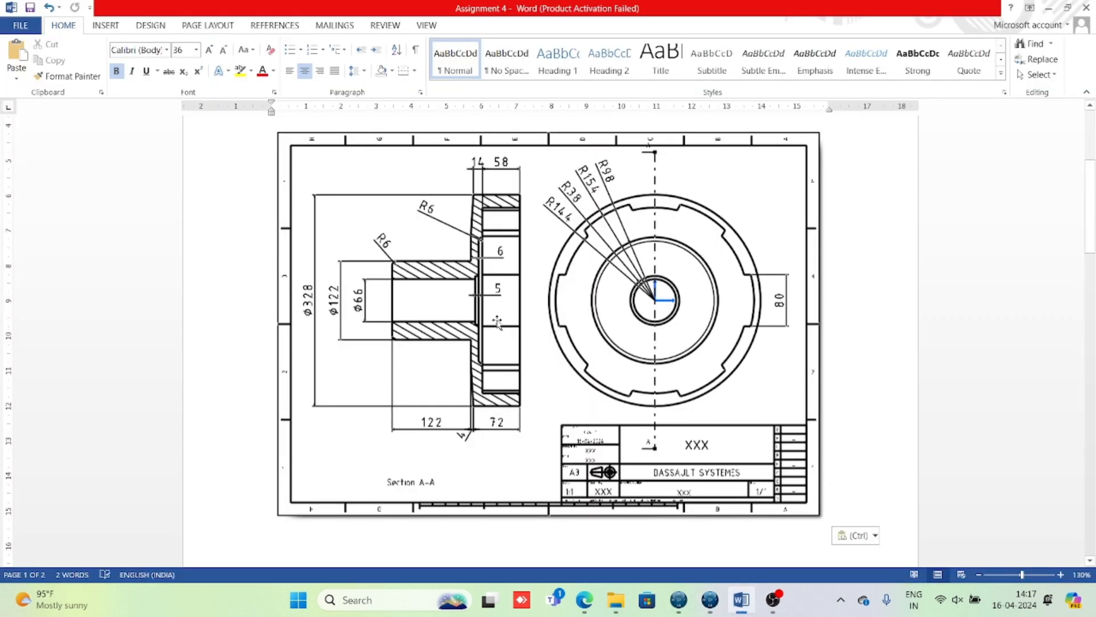
pyautogui.click(710, 600)
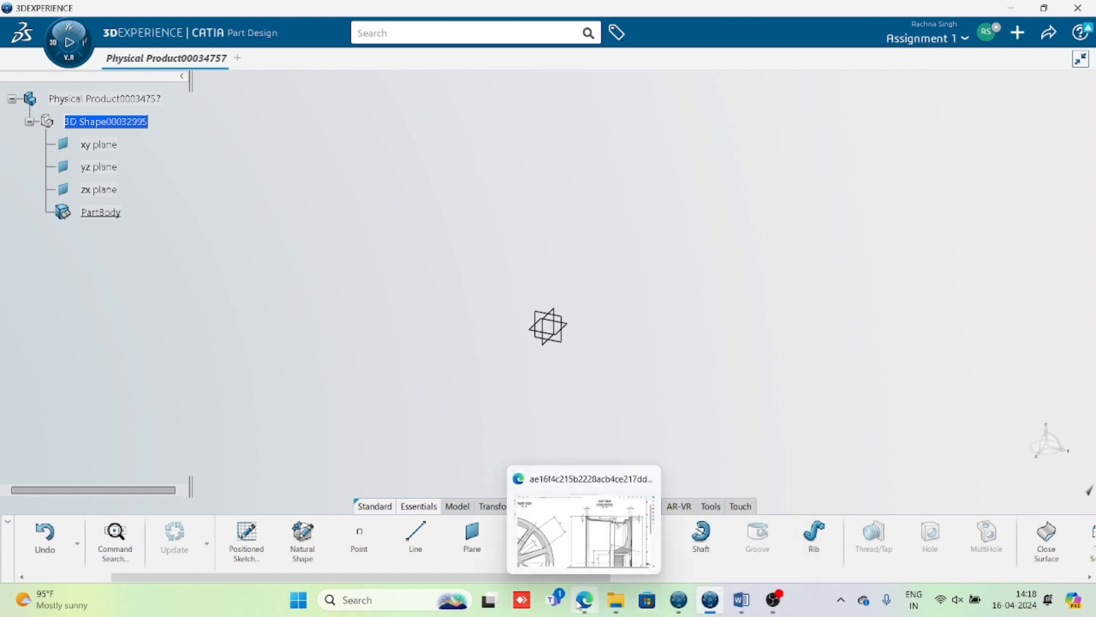
pyautogui.moveTo(616, 600)
pyautogui.click(585, 602)
pyautogui.keyDown('ctrl'); pyautogui.scroll(-2, 650, 341); pyautogui.keyUp('ctrl')
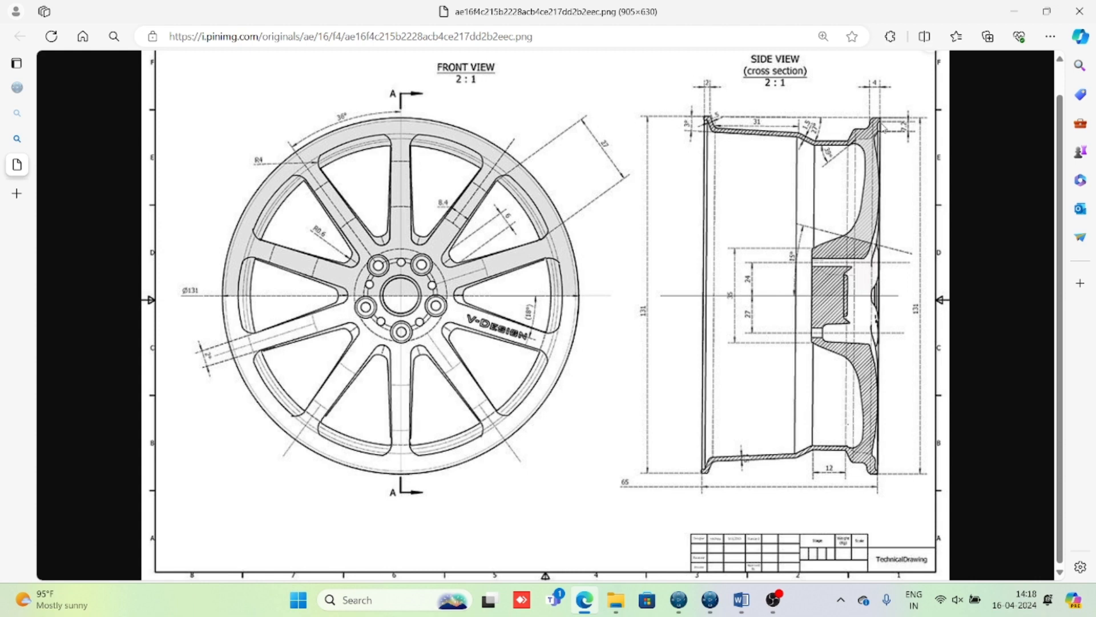
pyautogui.click(715, 600)
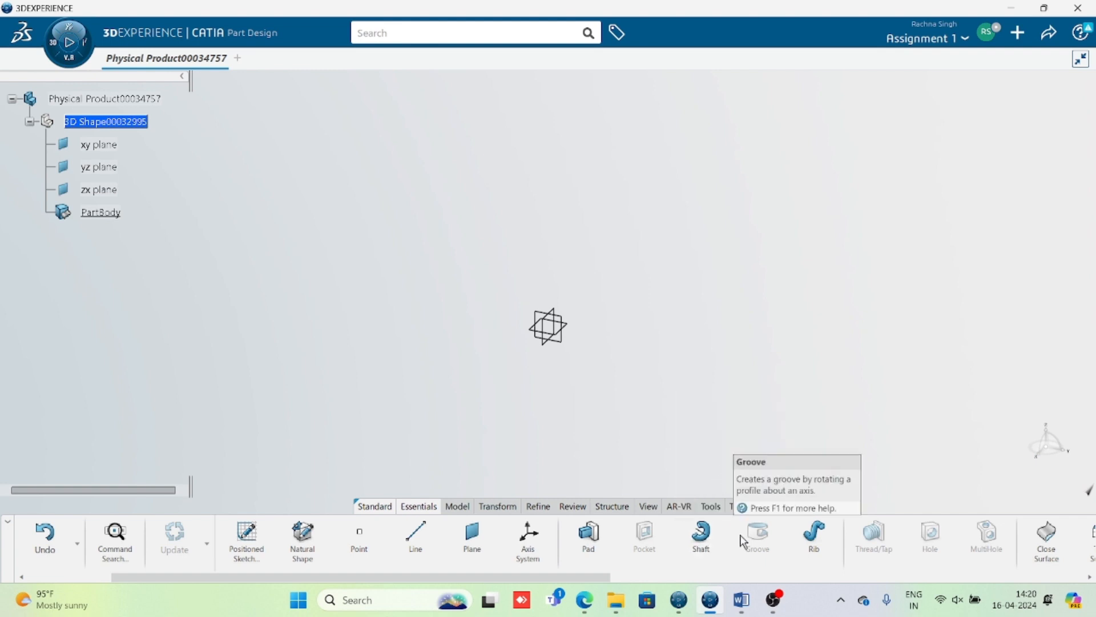
pyautogui.click(741, 599)
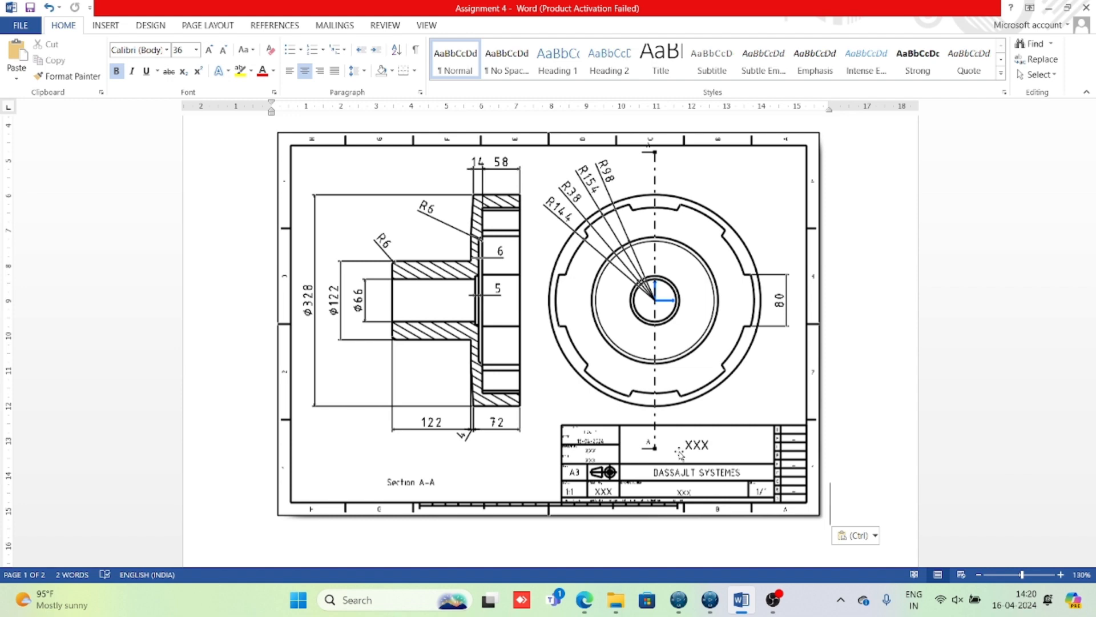
pyautogui.moveTo(697, 591)
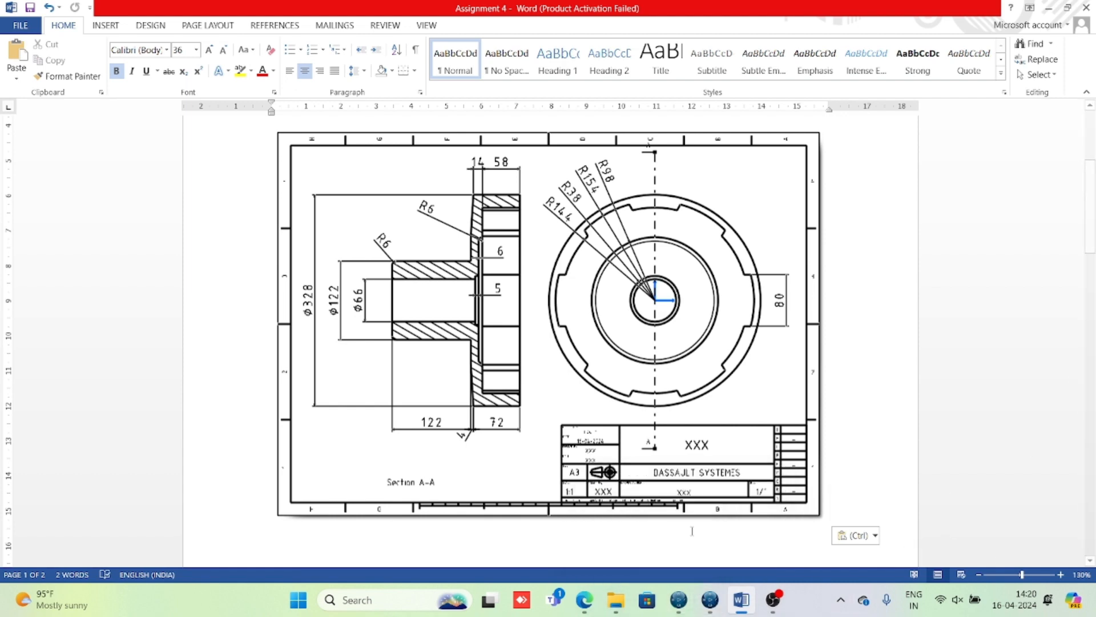
pyautogui.click(710, 600)
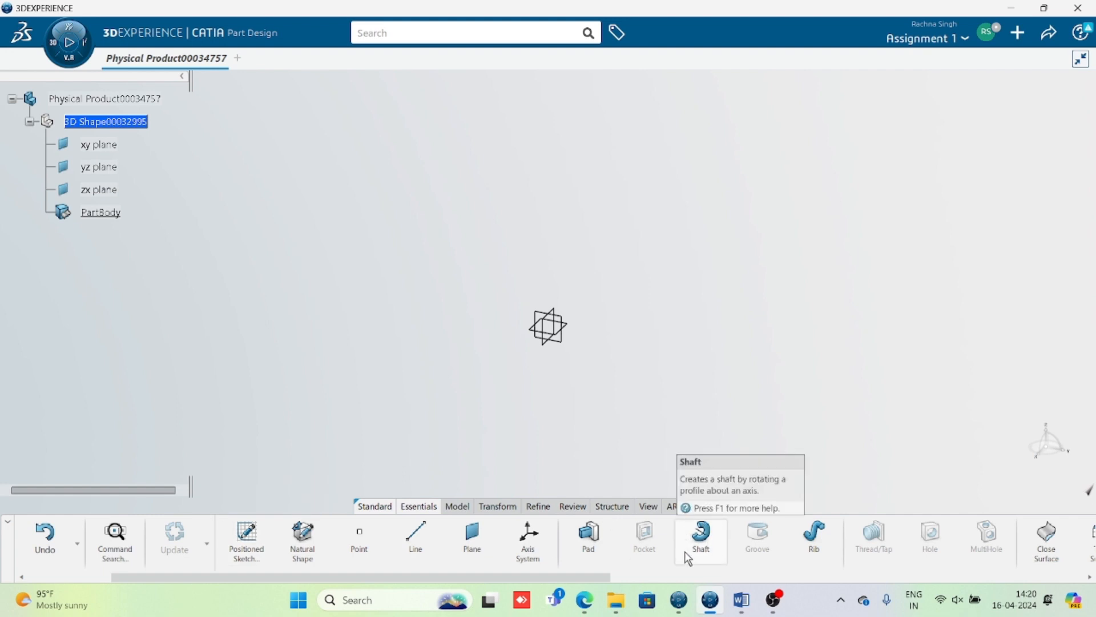
# Step: Start a positioned sketch on a reference plane and draw a rectangle about 108 by 22 mm above the horizontal axis
pyautogui.click(247, 543)
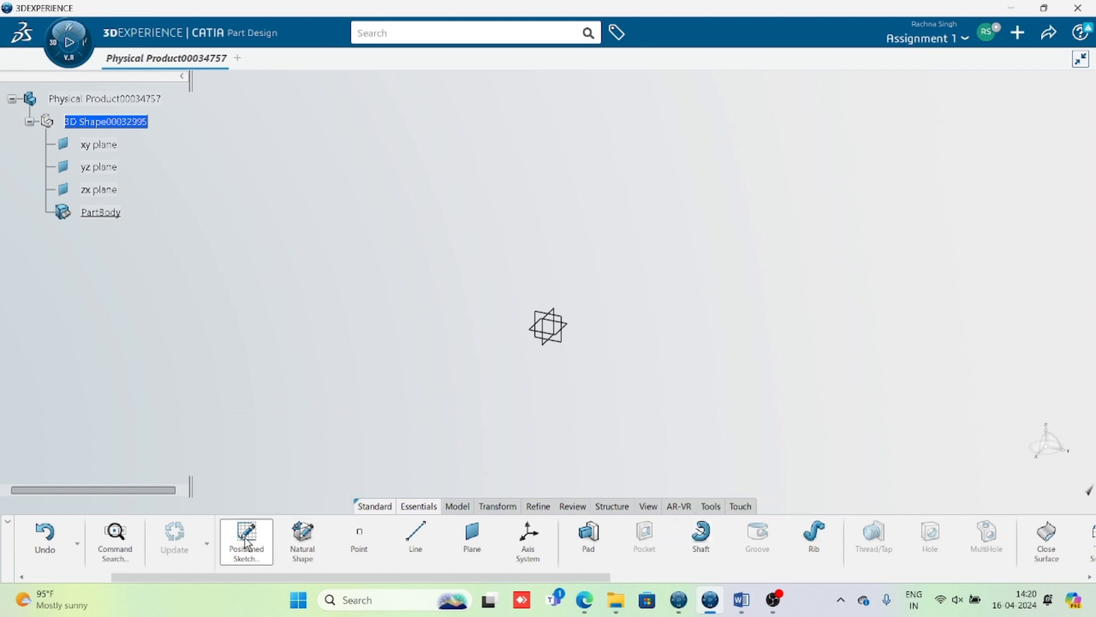
pyautogui.click(562, 342)
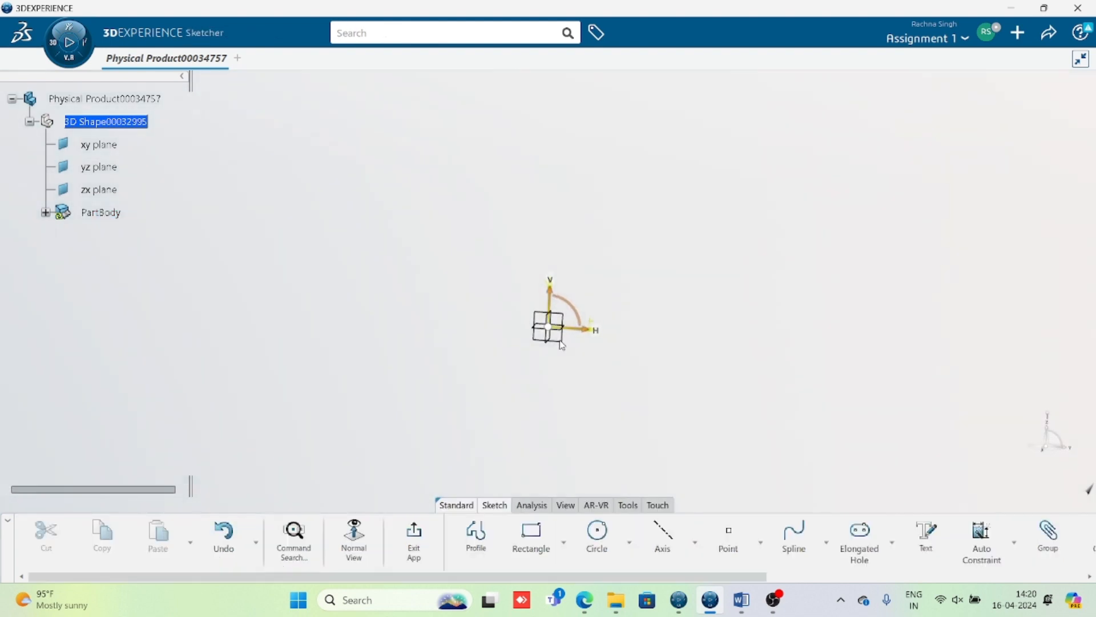
pyautogui.click(541, 545)
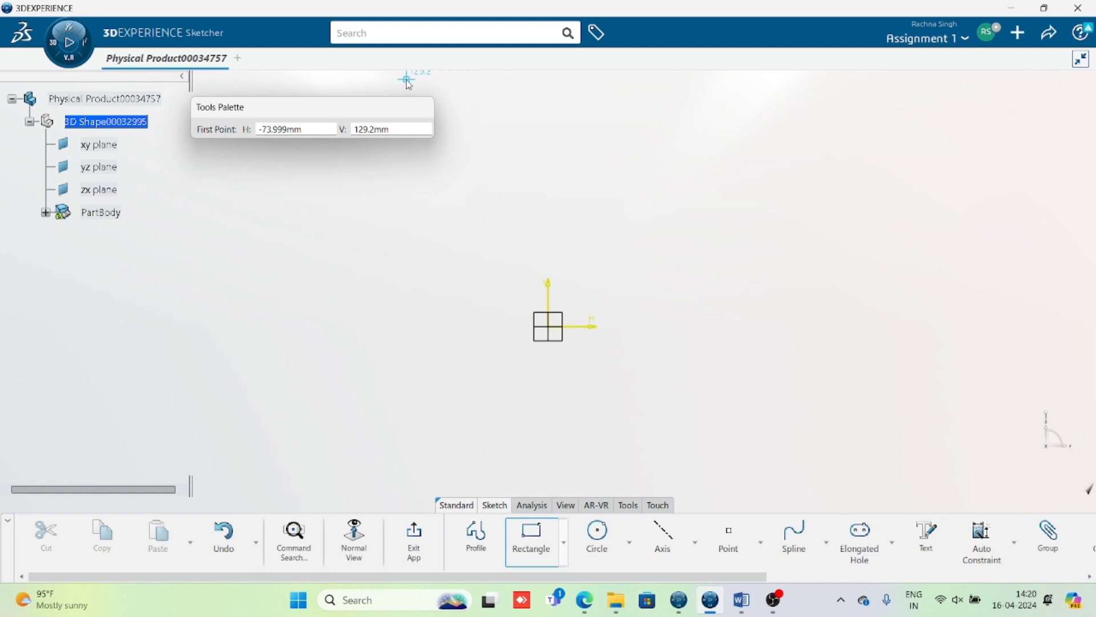
pyautogui.click(445, 224)
pyautogui.click(651, 256)
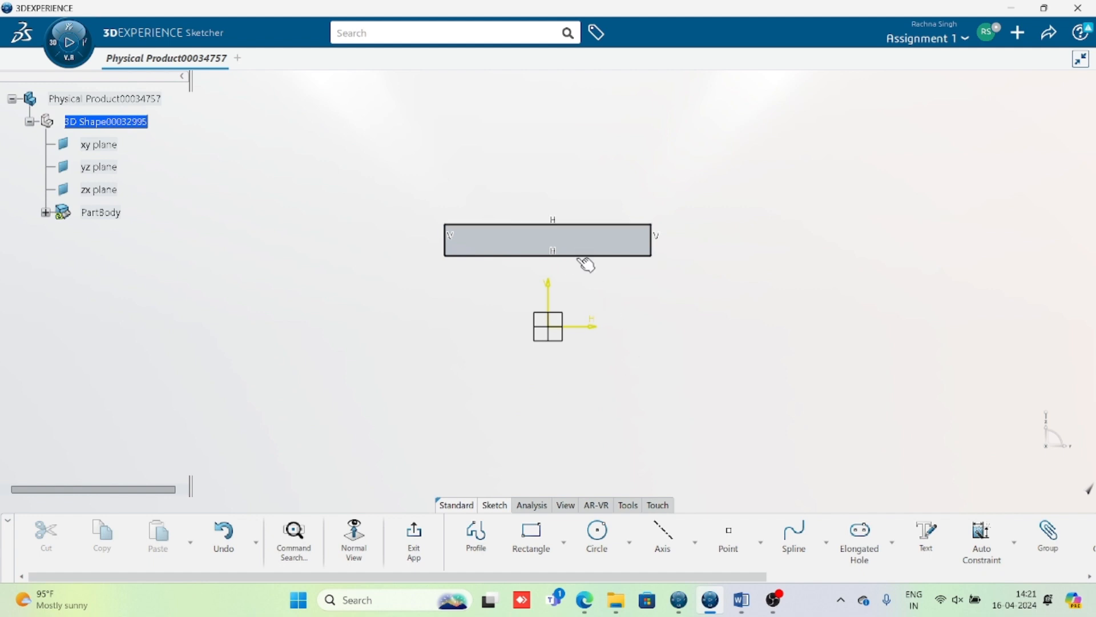
pyautogui.moveTo(585, 255); pyautogui.dragTo(587, 267)
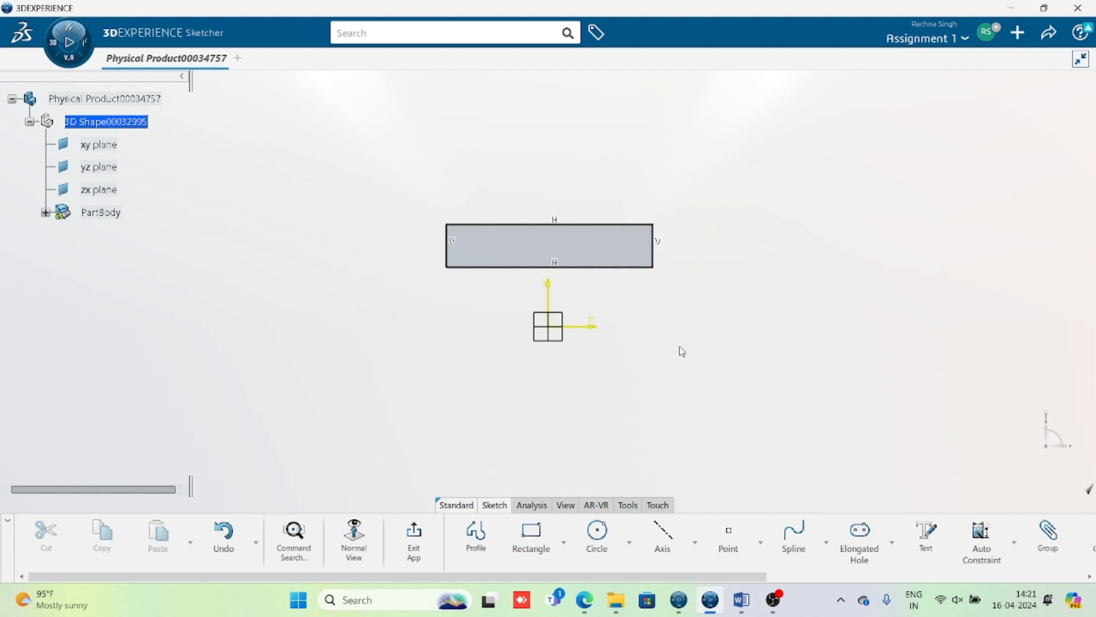
pyautogui.click(663, 538)
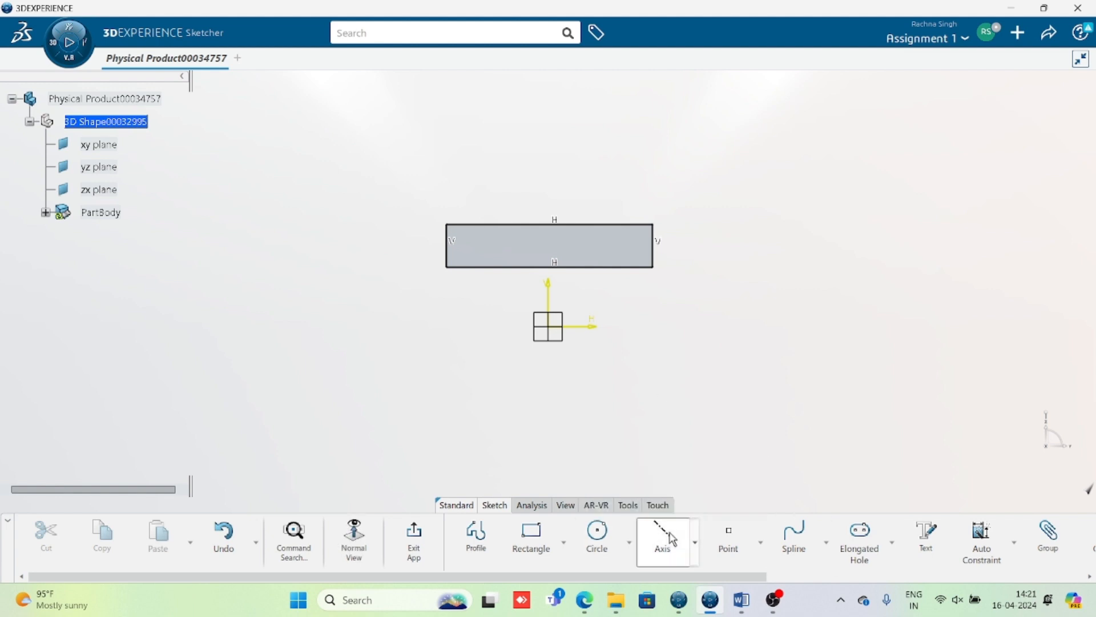
pyautogui.click(426, 326)
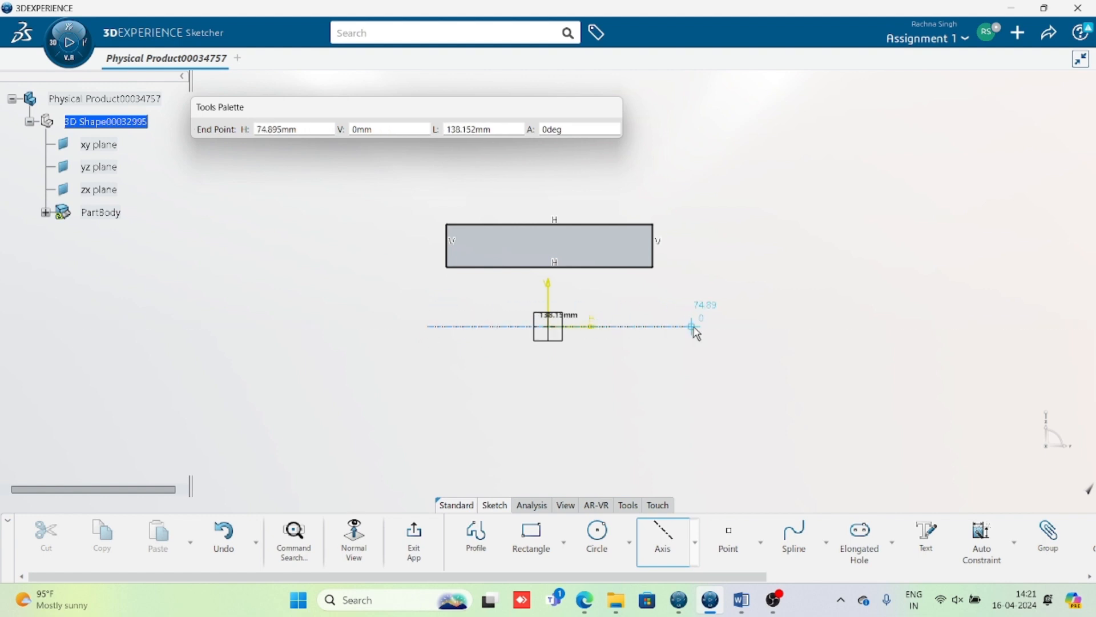
pyautogui.press('Escape')
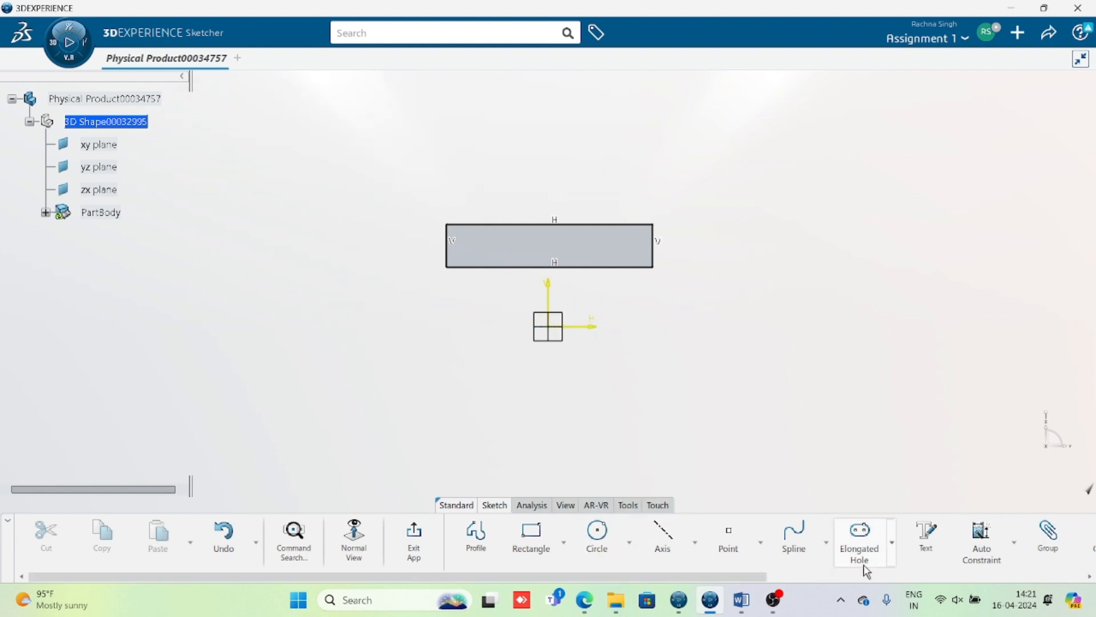
# Step: Constrain the distance between the rectangle's lower edge and the horizontal axis to 30 mm
pyautogui.click(1014, 544)
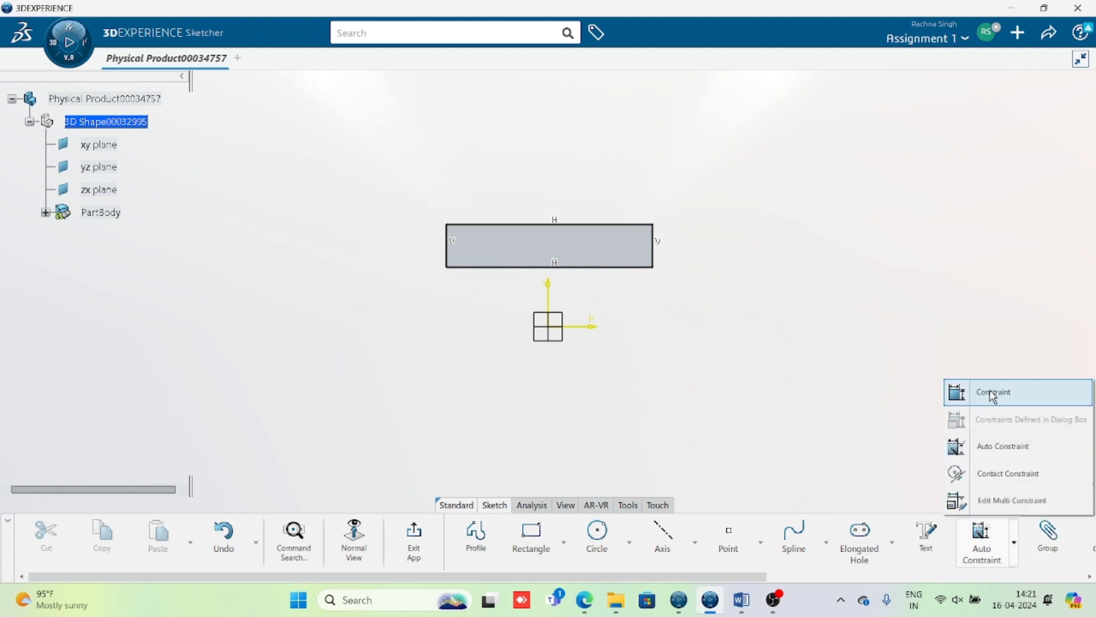
pyautogui.click(994, 394)
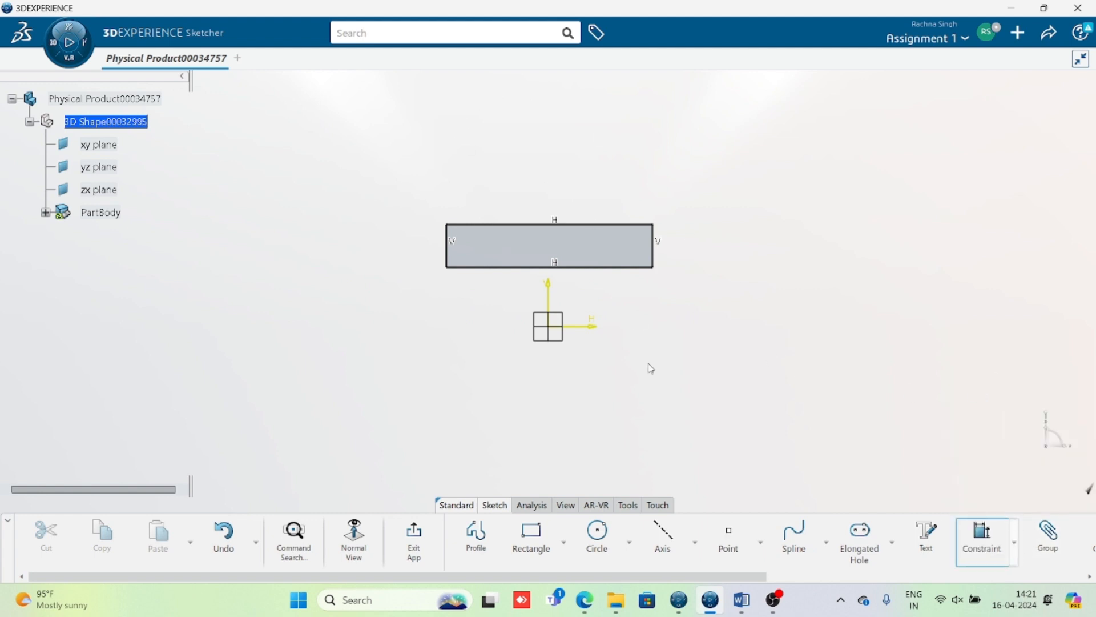
pyautogui.click(600, 262)
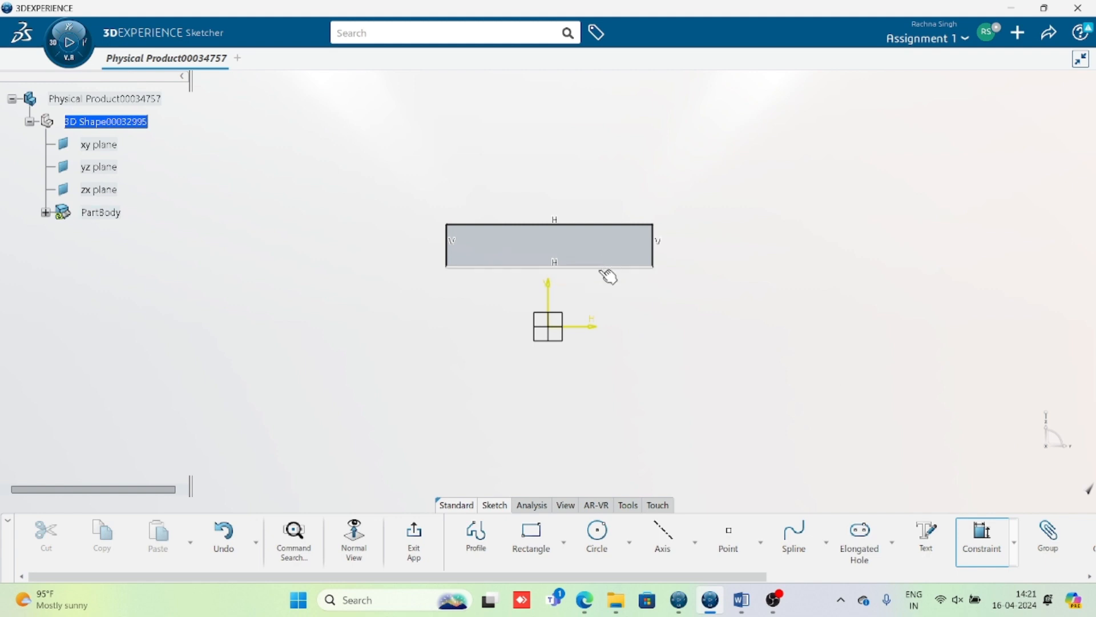
pyautogui.click(606, 272)
pyautogui.click(597, 328)
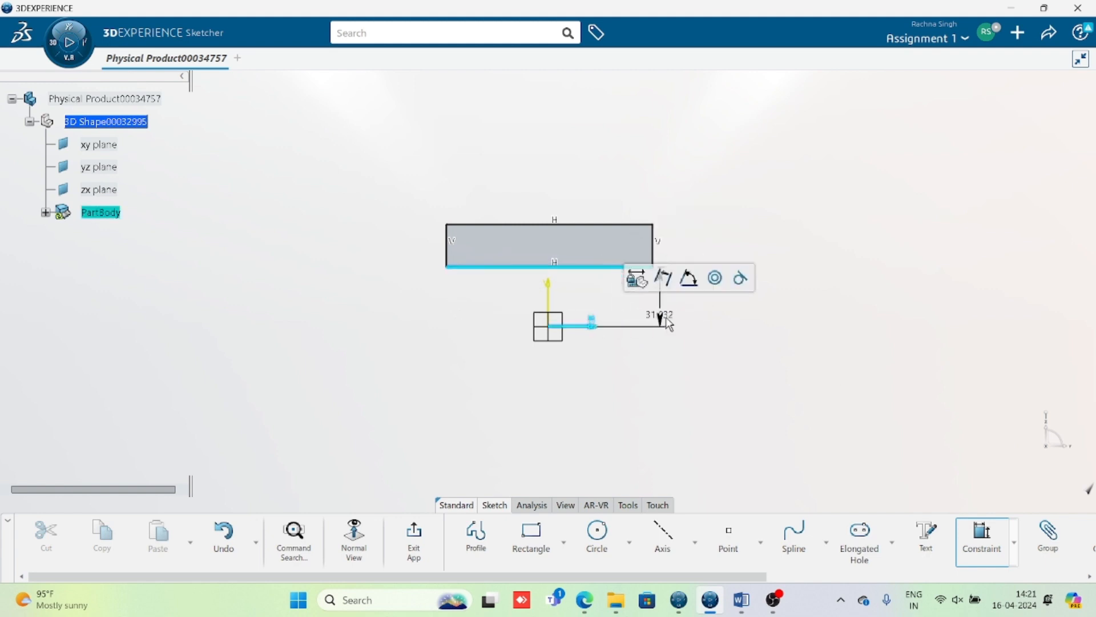
pyautogui.click(800, 308)
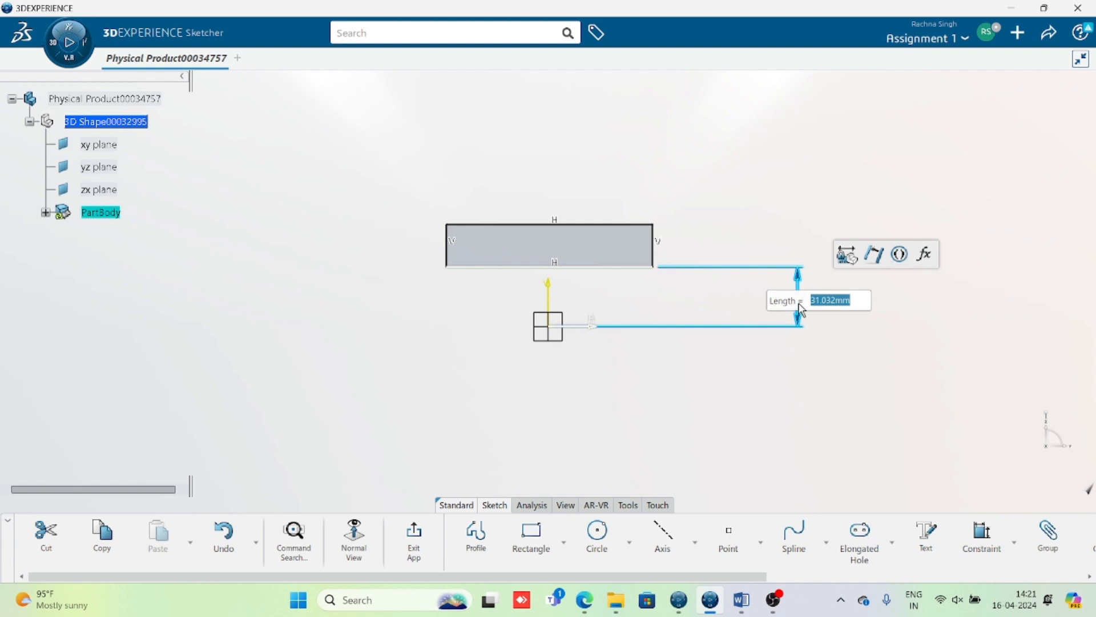
pyautogui.write('30')
pyautogui.press('Return')
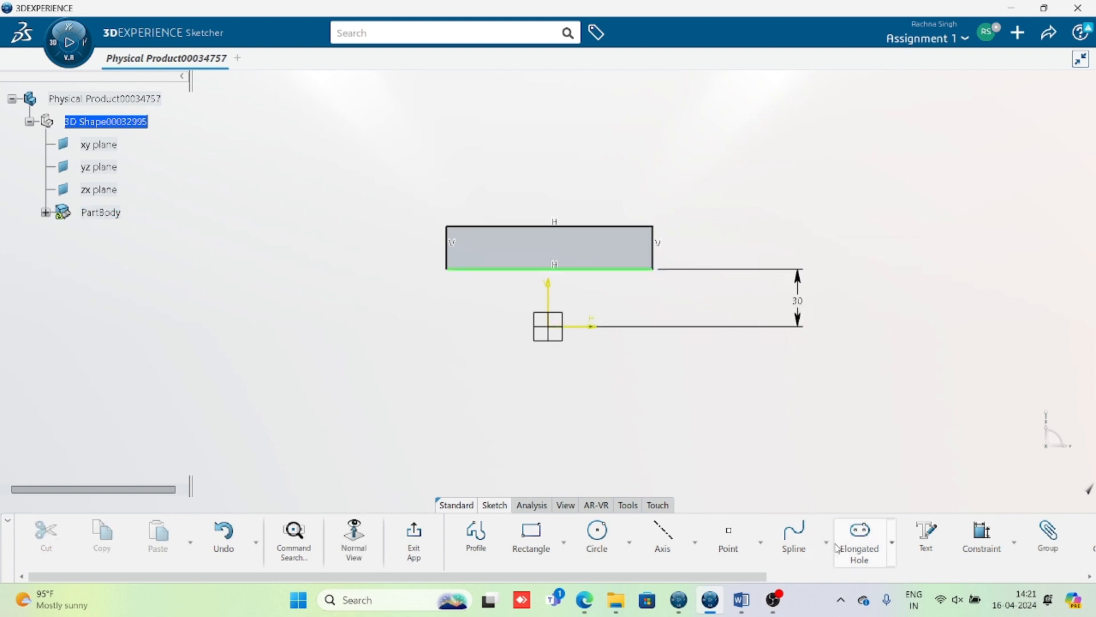
pyautogui.click(982, 537)
pyautogui.click(624, 227)
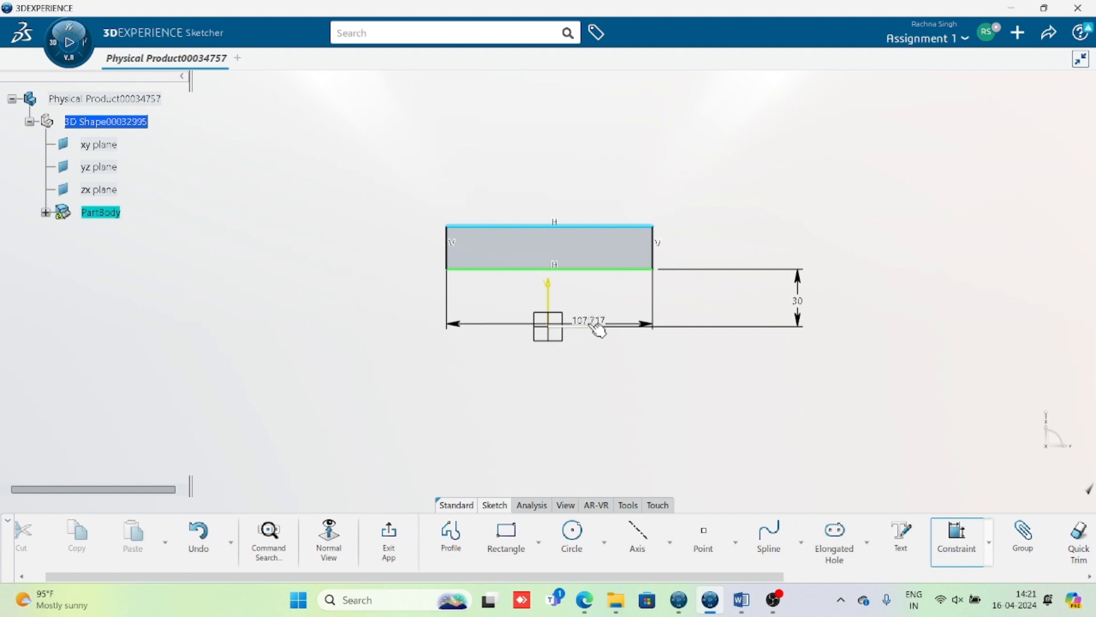
pyautogui.press('Escape')
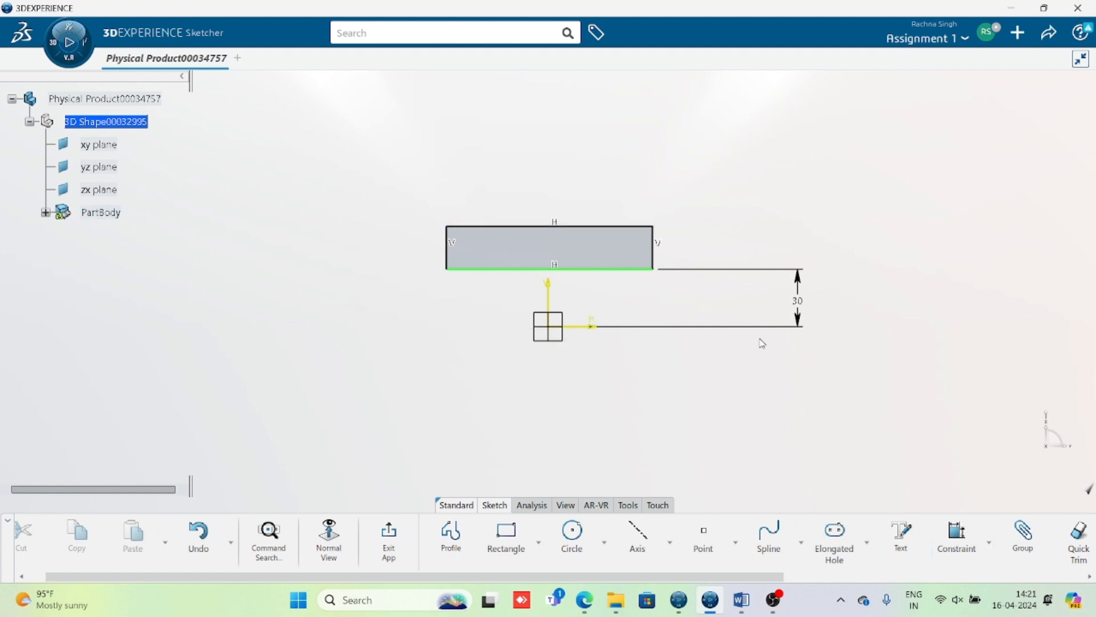
# Step: Dimension the rectangle's short vertical side and set its length to 20 mm
pyautogui.click(966, 549)
pyautogui.click(655, 254)
pyautogui.click(714, 255)
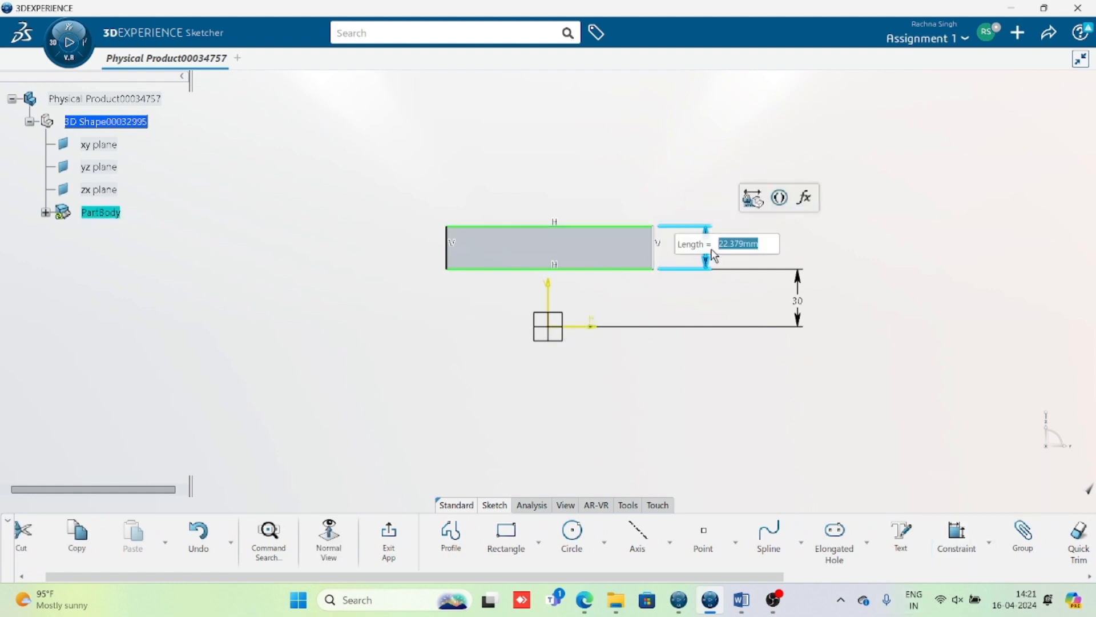
pyautogui.write('20')
pyautogui.press('Return')
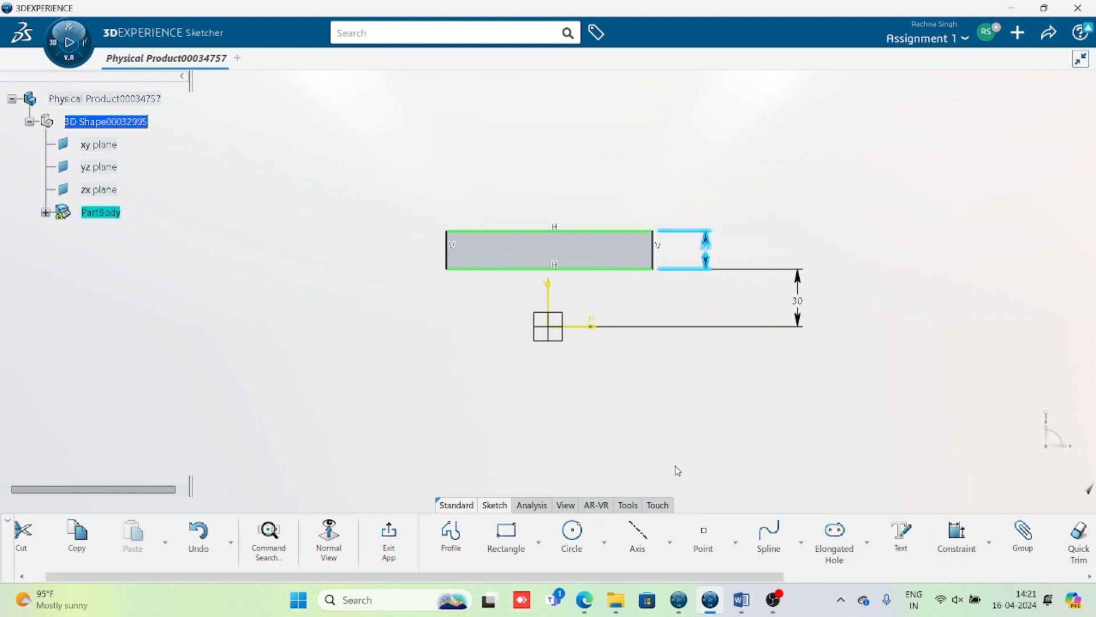
pyautogui.click(678, 432)
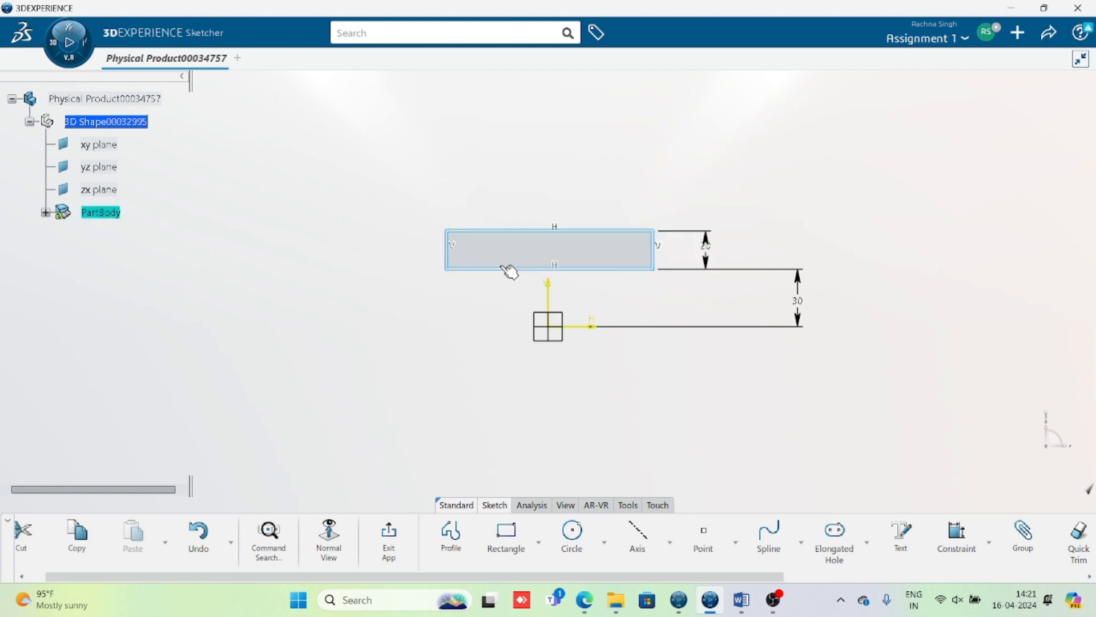
# Step: Make the rectangle's two vertical sides symmetric about the vertical sketch axis with a Symmetry constraint
pyautogui.click(655, 251)
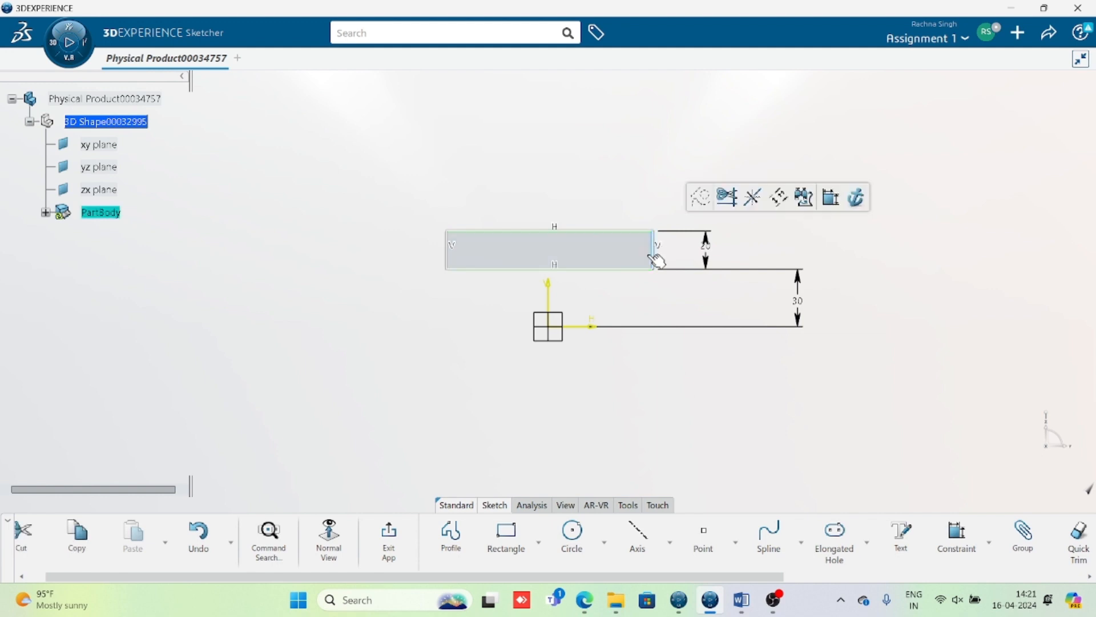
pyautogui.keyDown('ctrl'); pyautogui.click(447, 260); pyautogui.keyUp('ctrl')
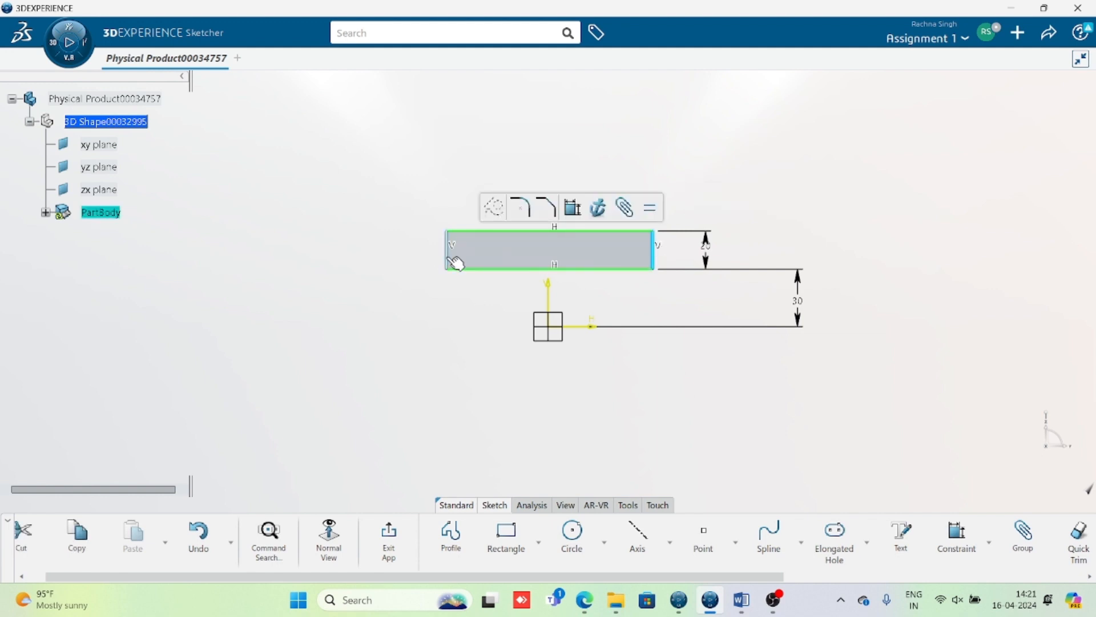
pyautogui.keyDown('ctrl'); pyautogui.click(549, 298); pyautogui.keyUp('ctrl')
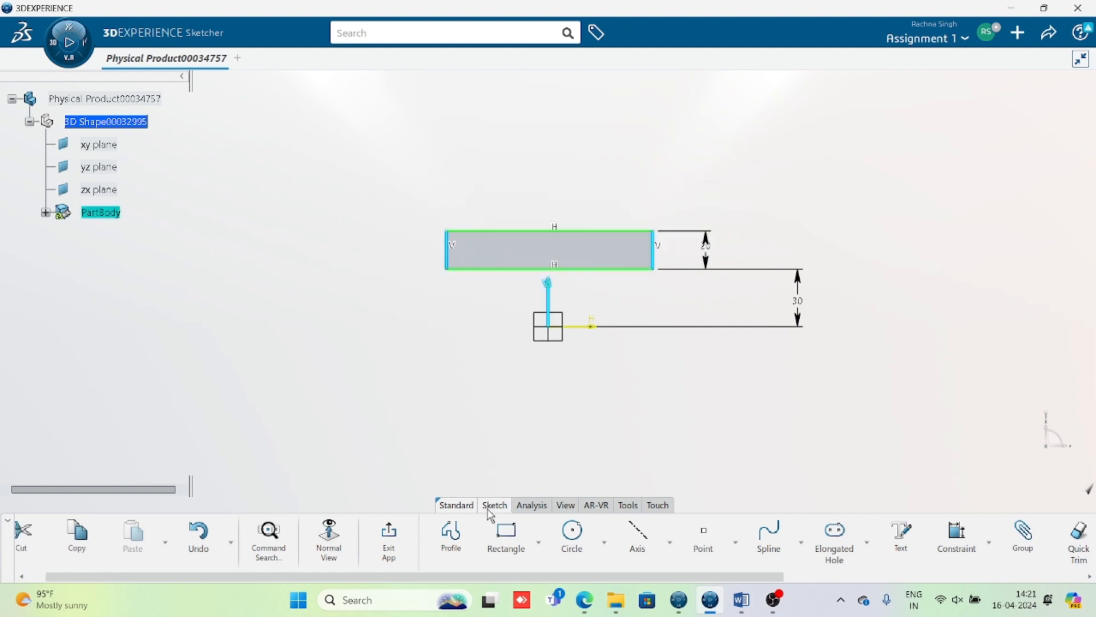
pyautogui.click(989, 543)
pyautogui.click(988, 422)
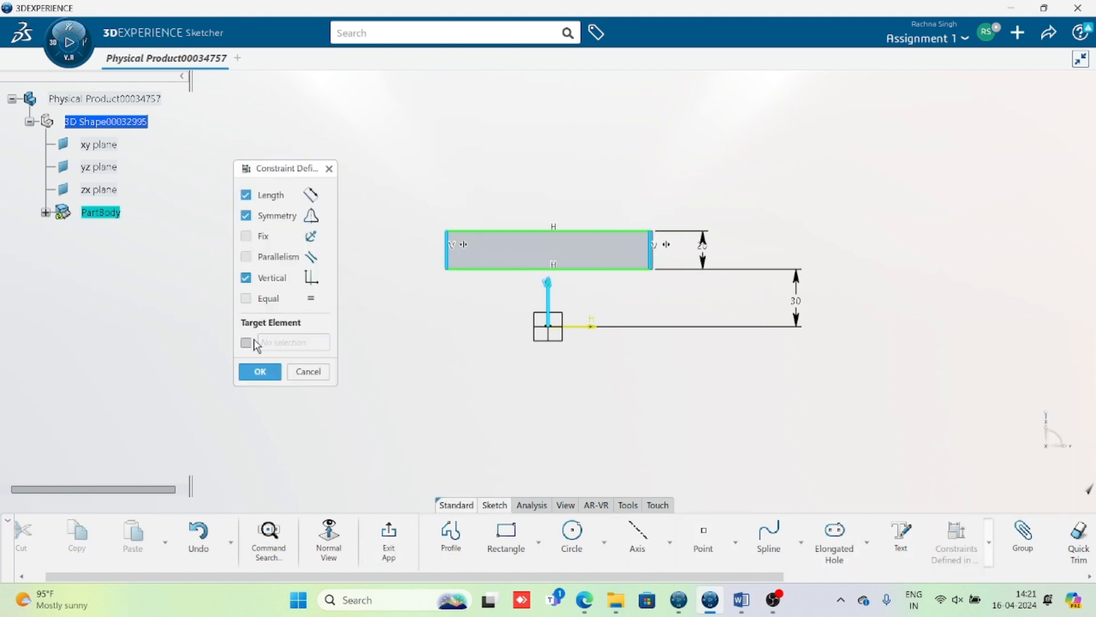
pyautogui.click(260, 371)
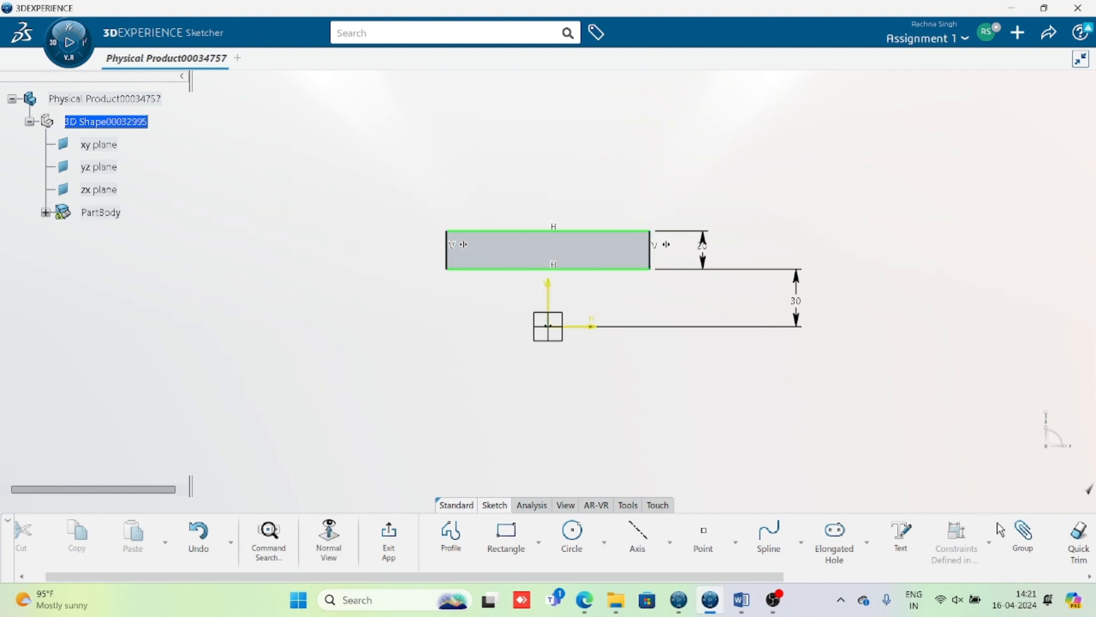
# Step: Dimension the rectangle's upper edge and set its length to 100 mm
pyautogui.click(988, 541)
pyautogui.click(977, 389)
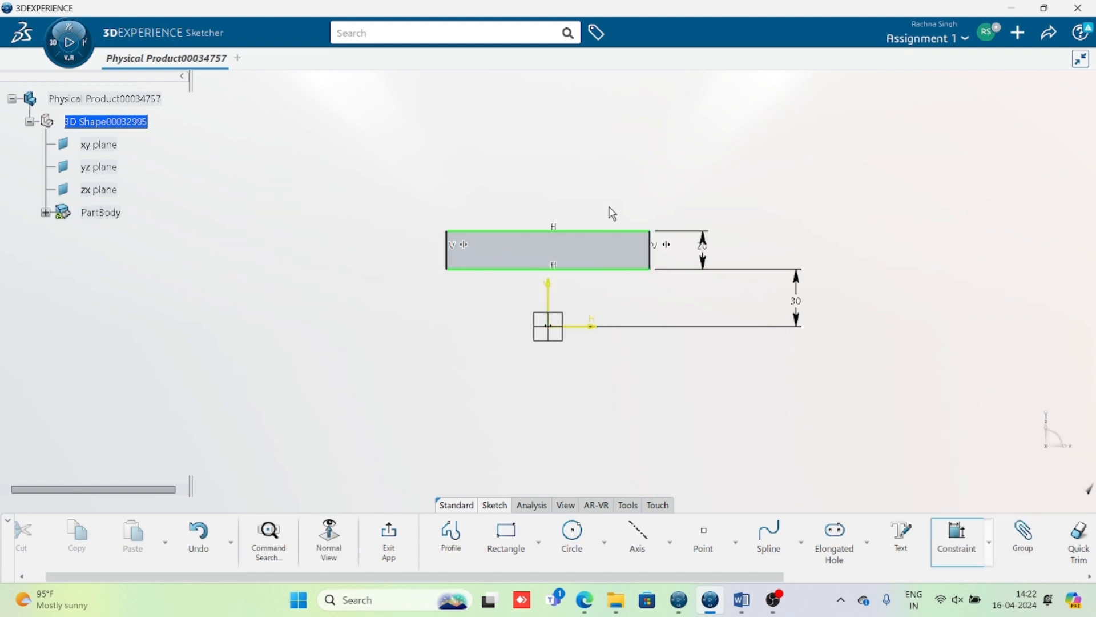
pyautogui.click(599, 231)
pyautogui.click(585, 184)
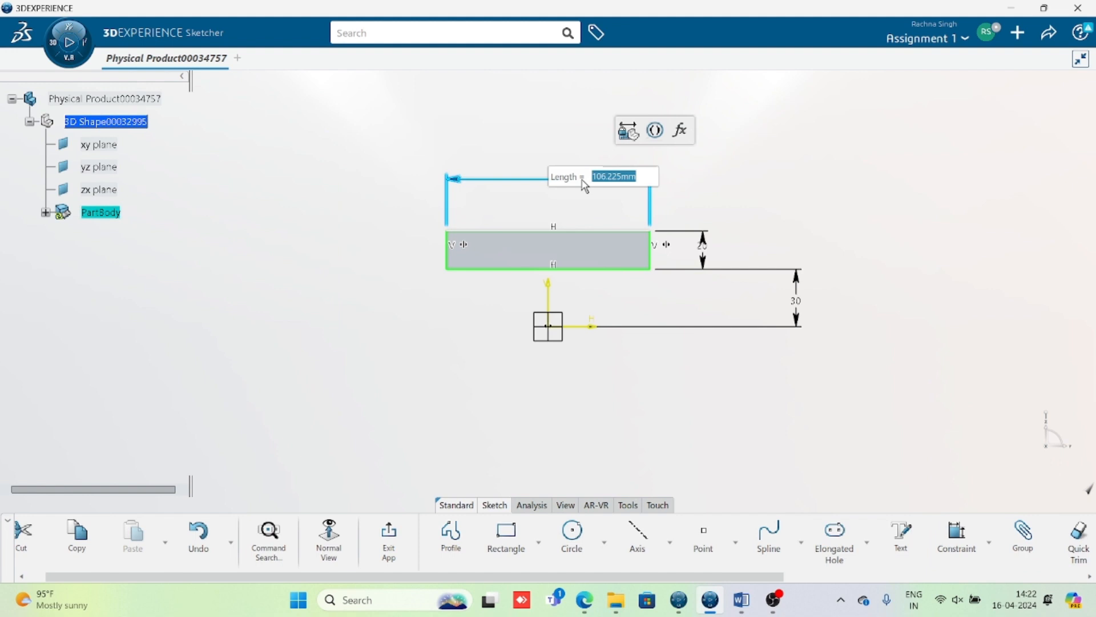
pyautogui.write('100')
pyautogui.press('Return')
pyautogui.click(862, 219)
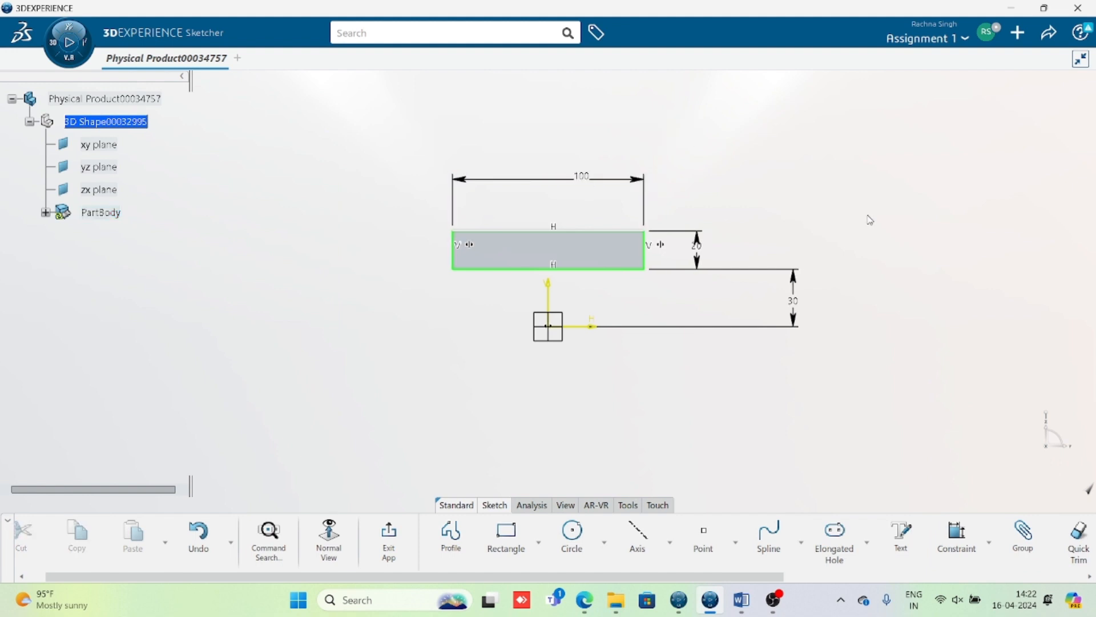
# Step: Exit the sketch and revolve the rectangular profile 360 degrees about the horizontal sketch axis with the Shaft command
pyautogui.click(384, 548)
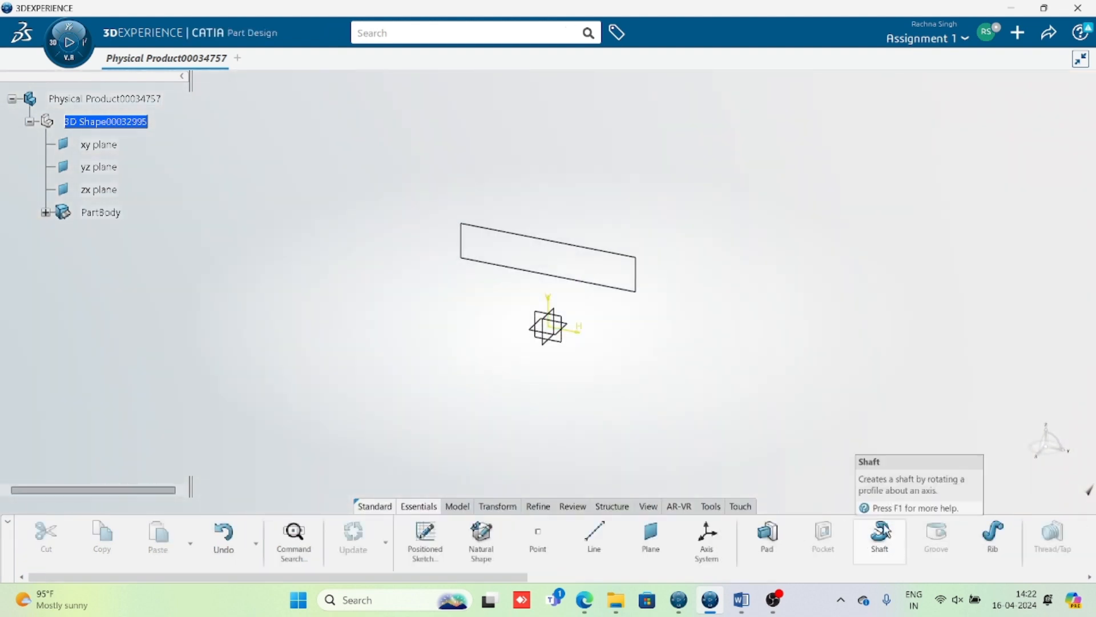
pyautogui.click(888, 550)
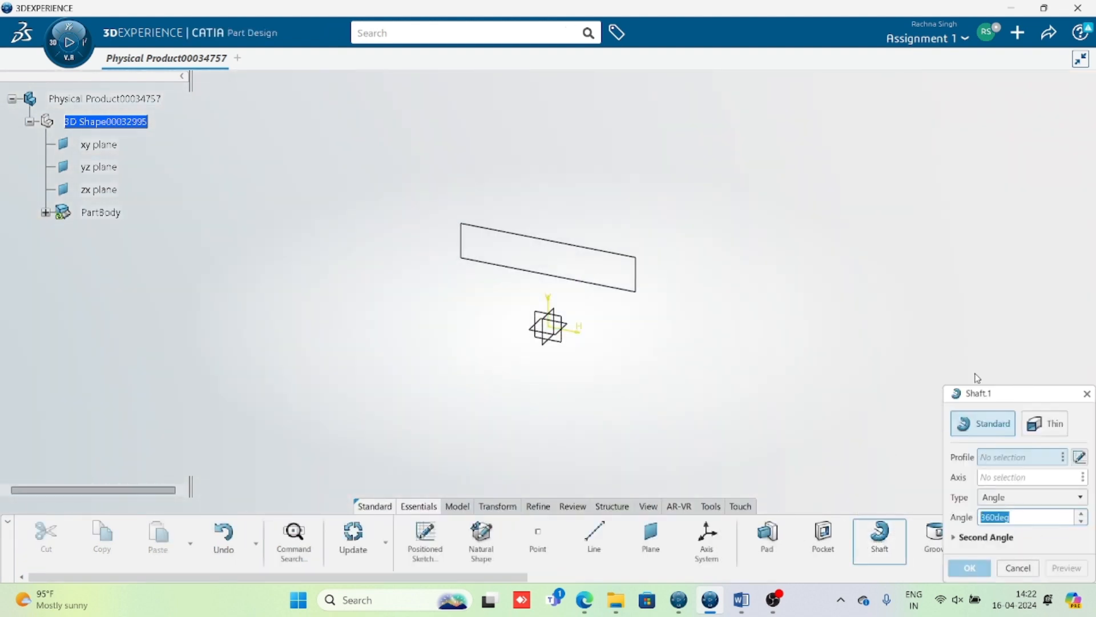
pyautogui.moveTo(1007, 392); pyautogui.dragTo(770, 150)
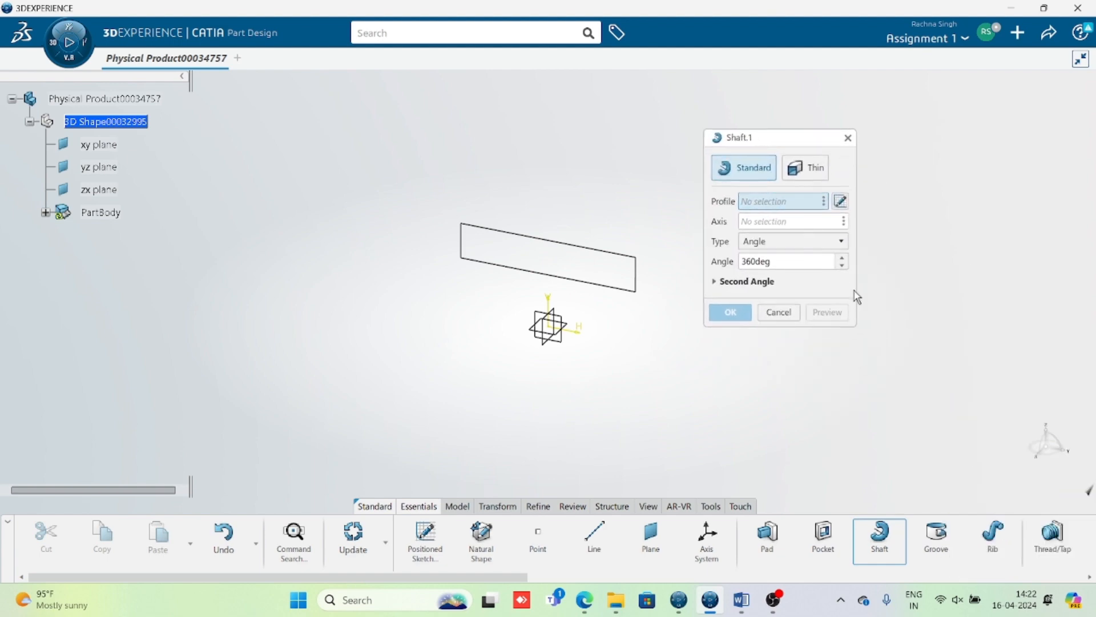
pyautogui.moveTo(855, 287); pyautogui.dragTo(882, 288)
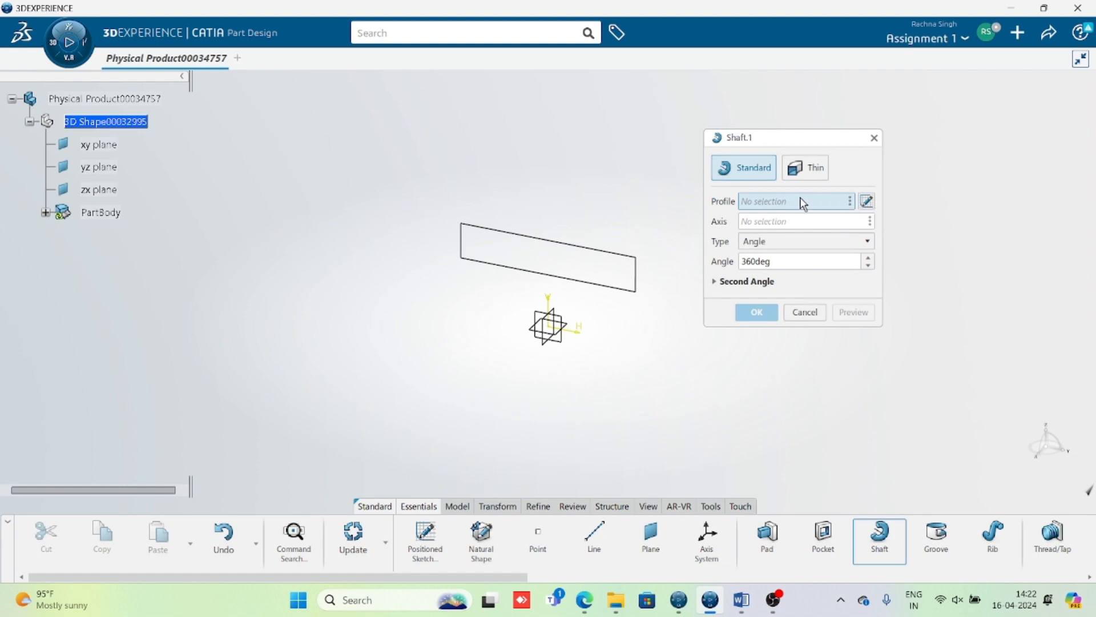
pyautogui.click(634, 263)
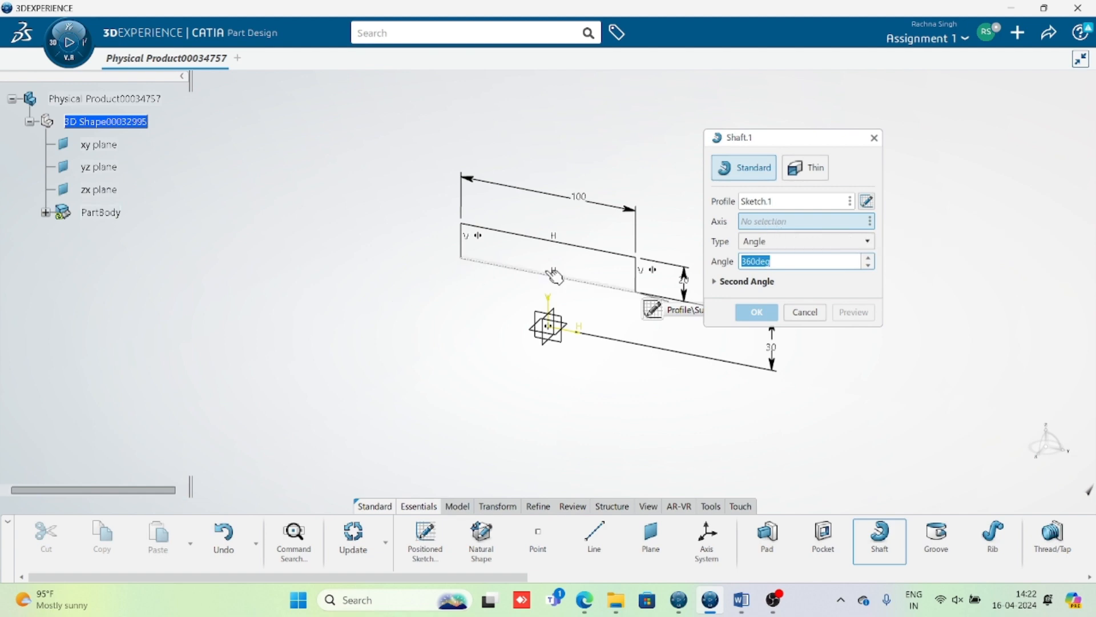
pyautogui.click(586, 340)
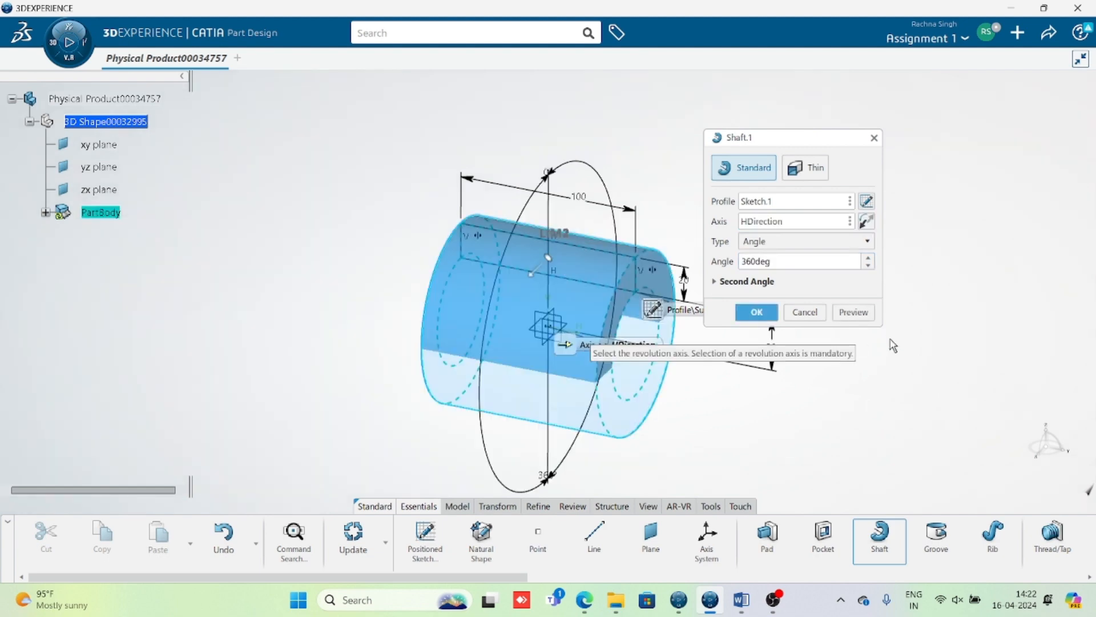
pyautogui.moveTo(737, 389); pyautogui.dragTo(609, 477, button='middle')
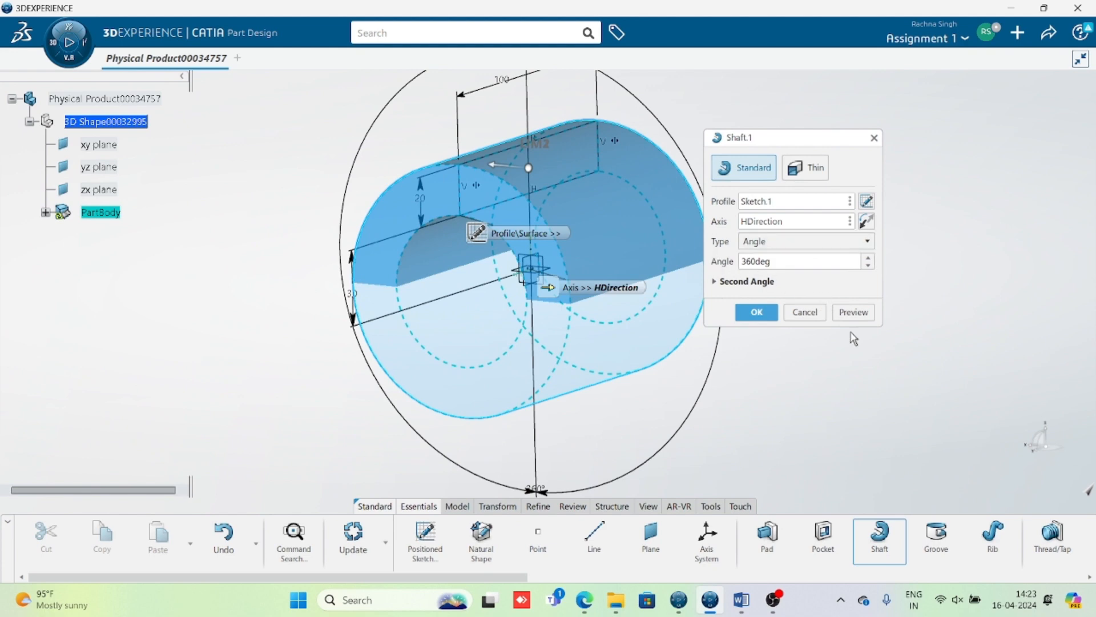
pyautogui.click(854, 312)
pyautogui.click(756, 312)
# Step: Start a positioned sketch on the zx plane, facing the hollow cylinder's end
pyautogui.moveTo(540, 376); pyautogui.dragTo(397, 366, button='middle')
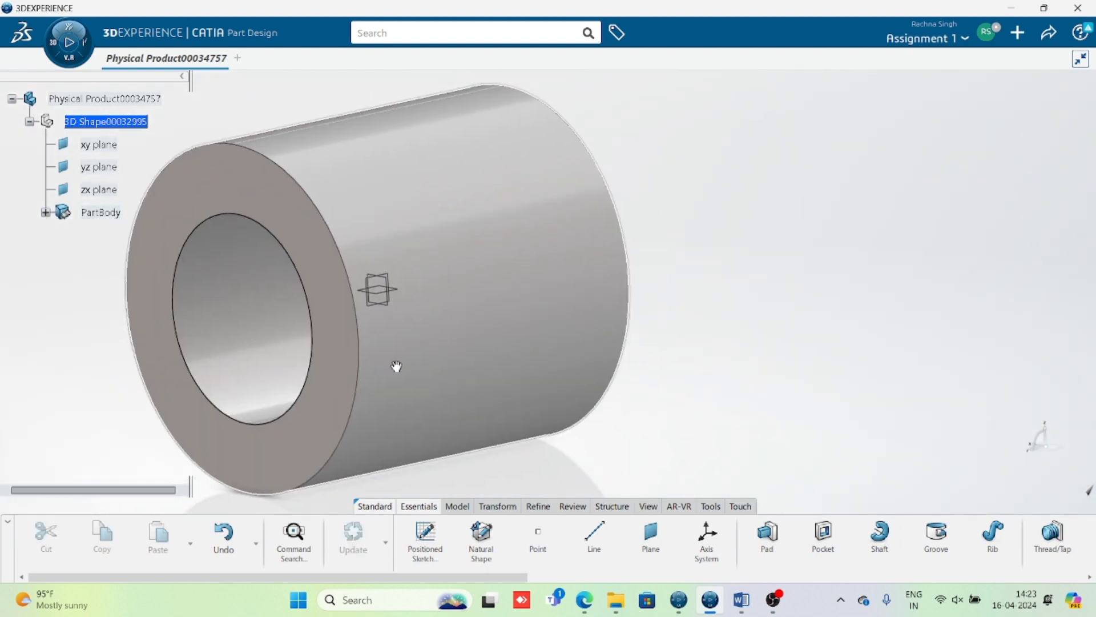
pyautogui.scroll(-5, 397, 366)
pyautogui.moveTo(491, 366); pyautogui.dragTo(523, 327, button='middle')
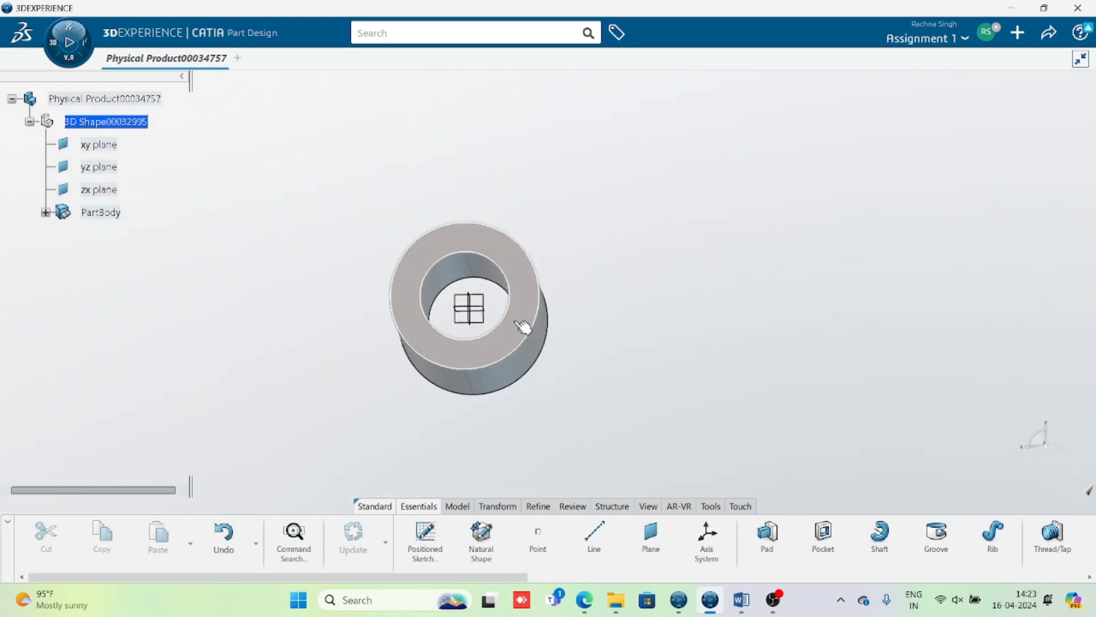
pyautogui.click(489, 301)
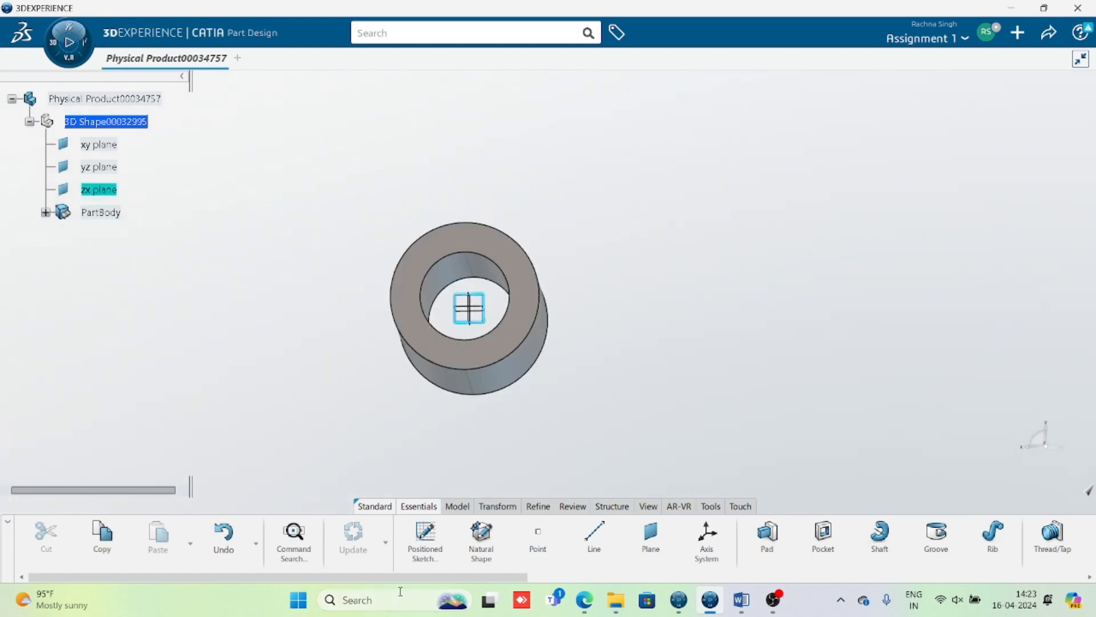
pyautogui.click(424, 547)
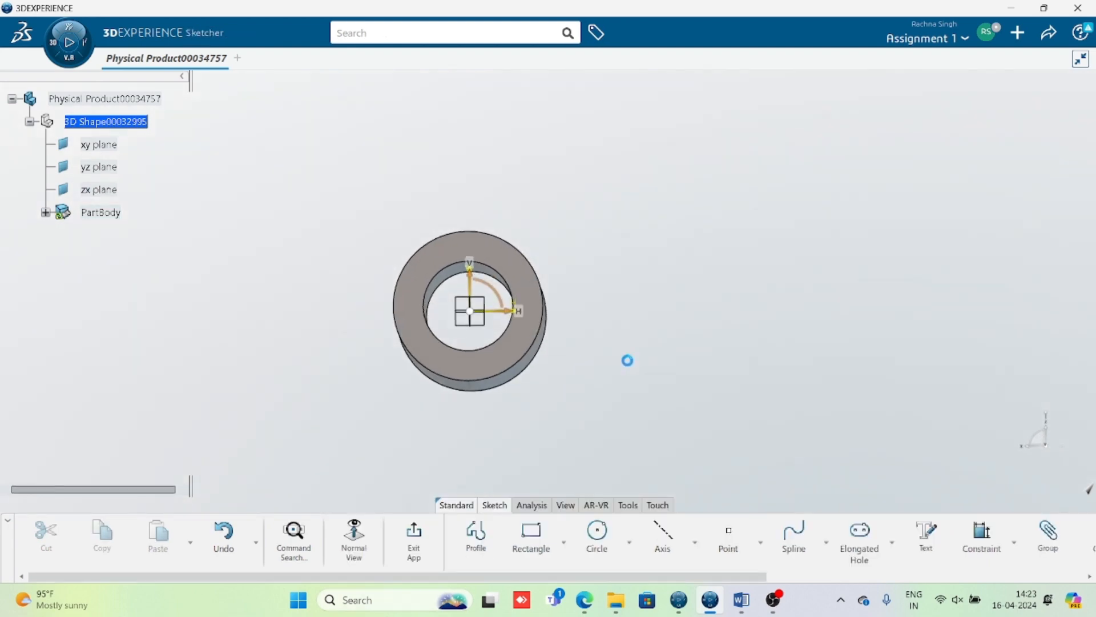
# Step: Sketch two concentric circles beside the hollow cylinder, about 136 mm and 104 mm in diameter
pyautogui.click(594, 537)
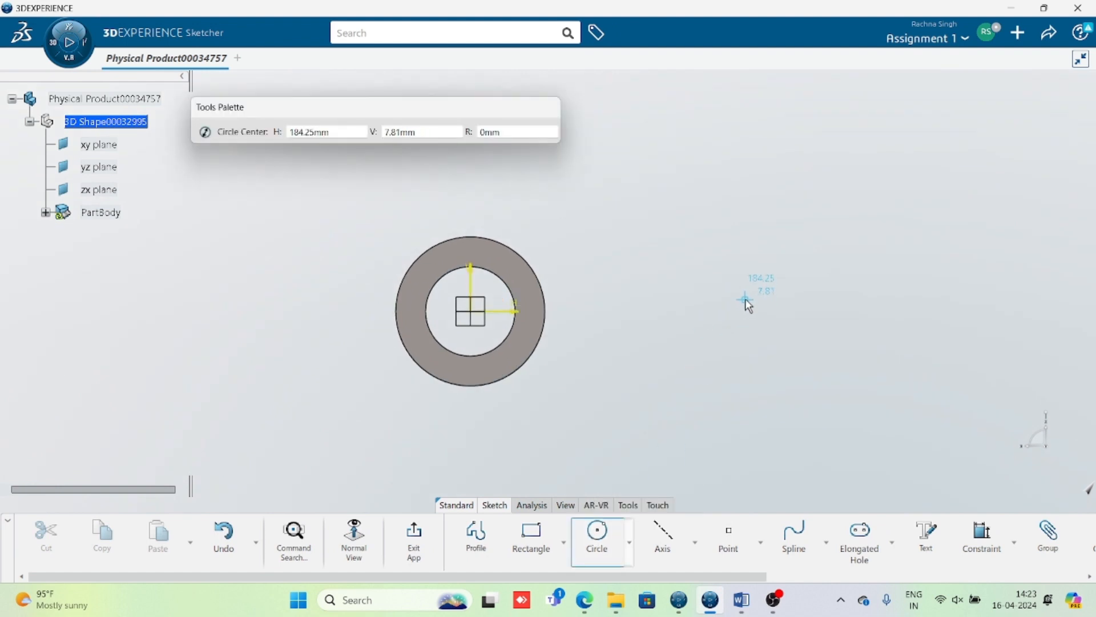
pyautogui.click(738, 314)
pyautogui.click(752, 213)
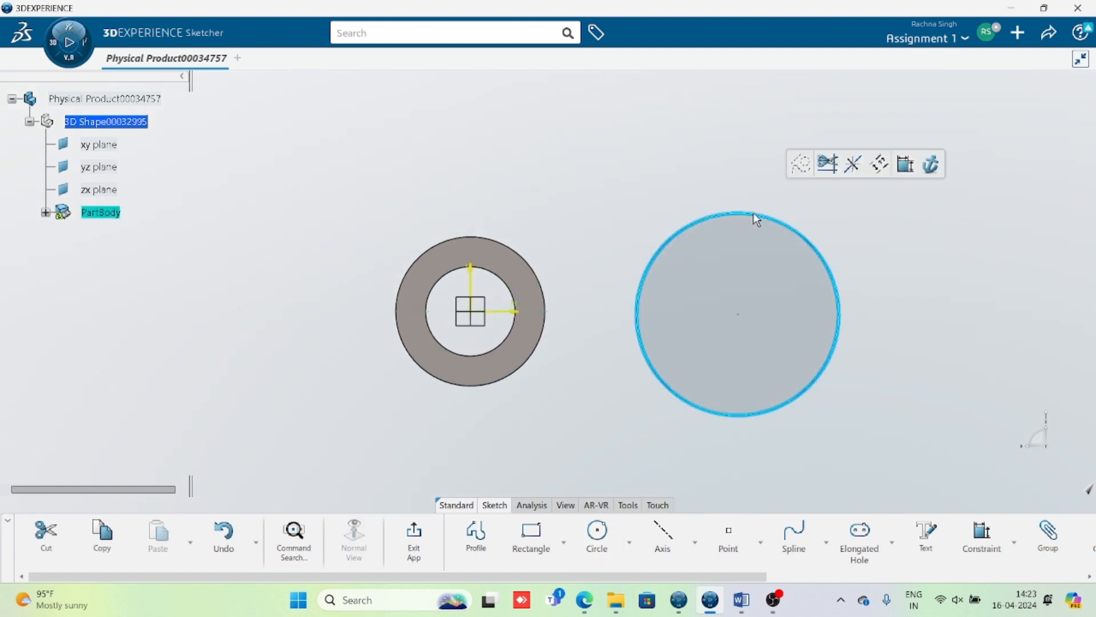
pyautogui.click(596, 542)
pyautogui.click(737, 314)
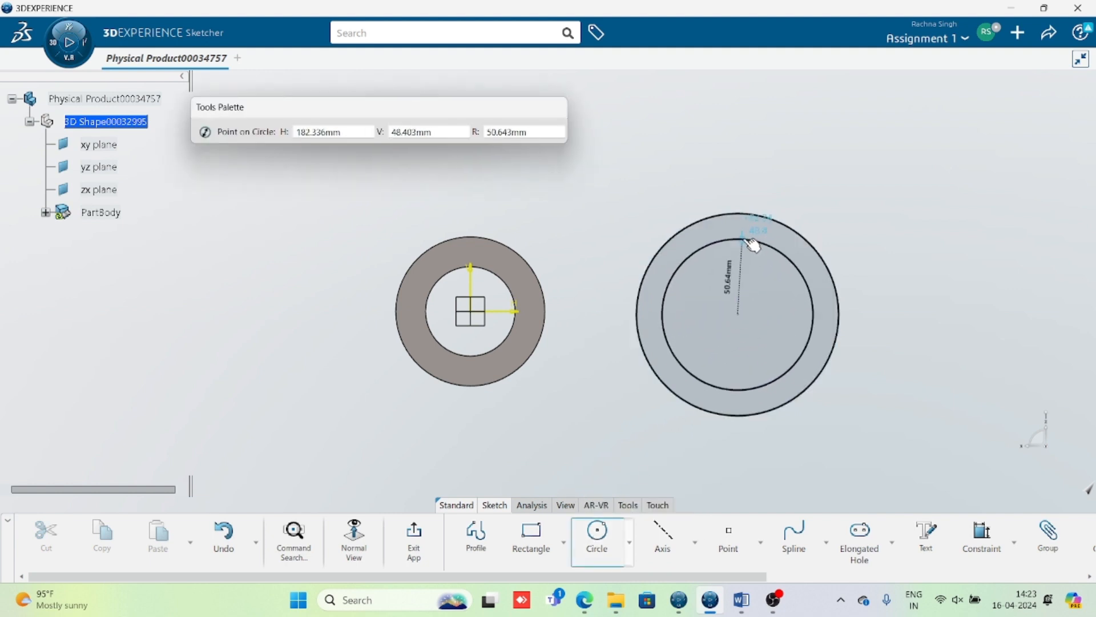
pyautogui.click(752, 242)
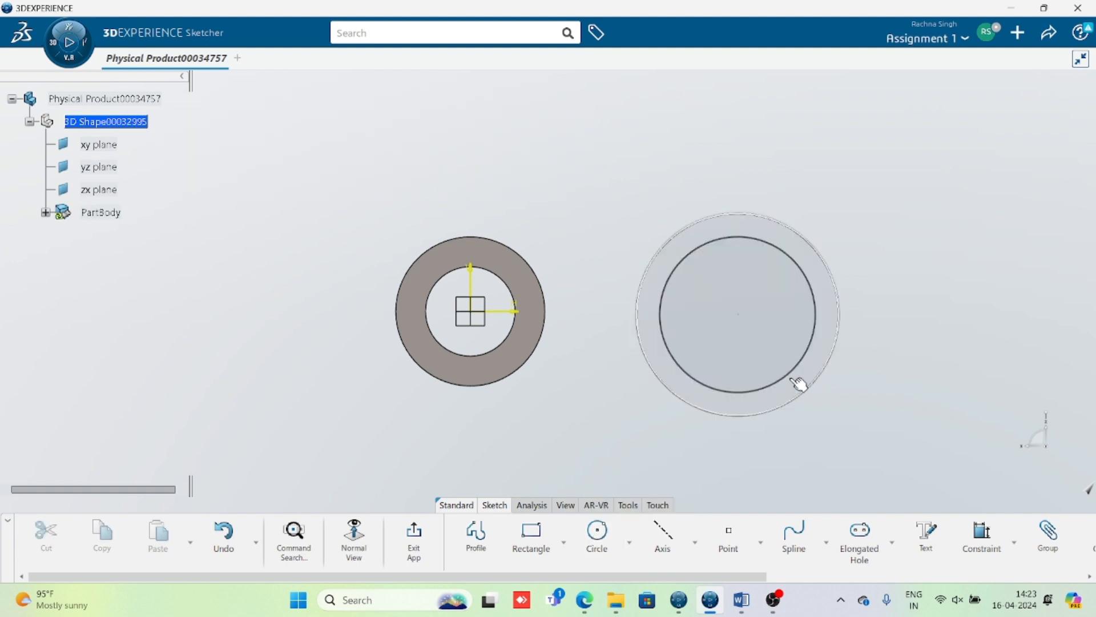
pyautogui.click(983, 537)
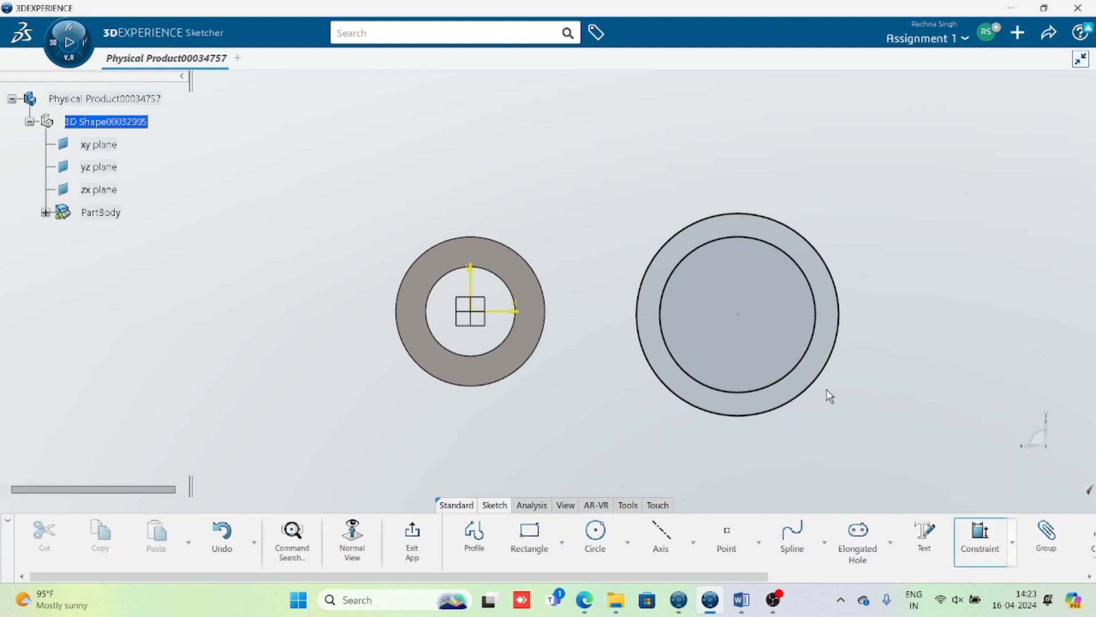
pyautogui.click(817, 376)
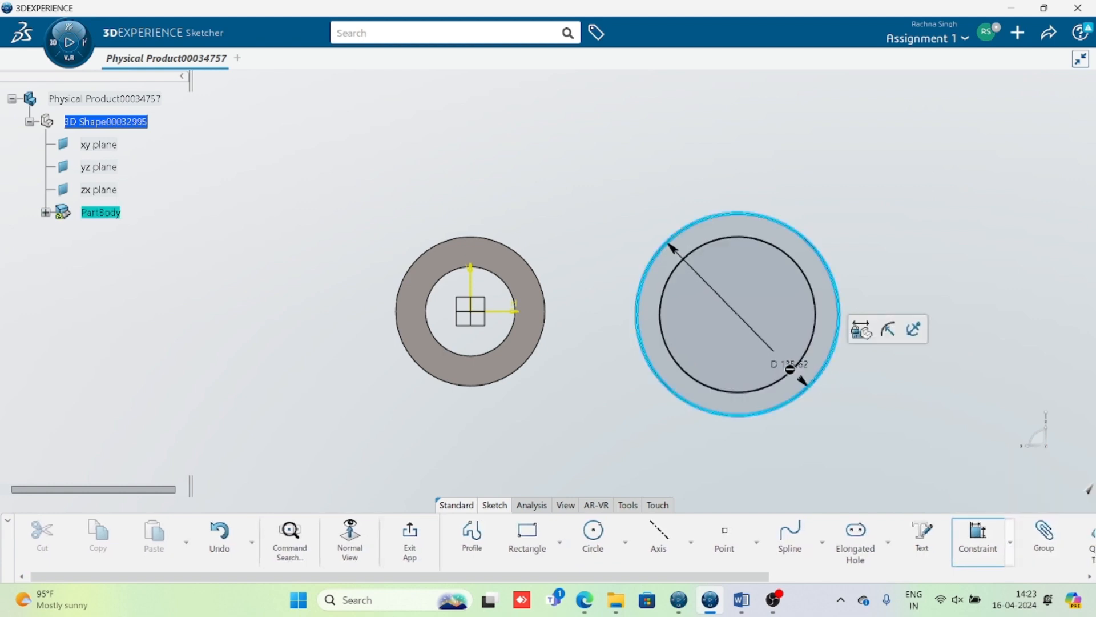
pyautogui.click(797, 370)
pyautogui.click(875, 439)
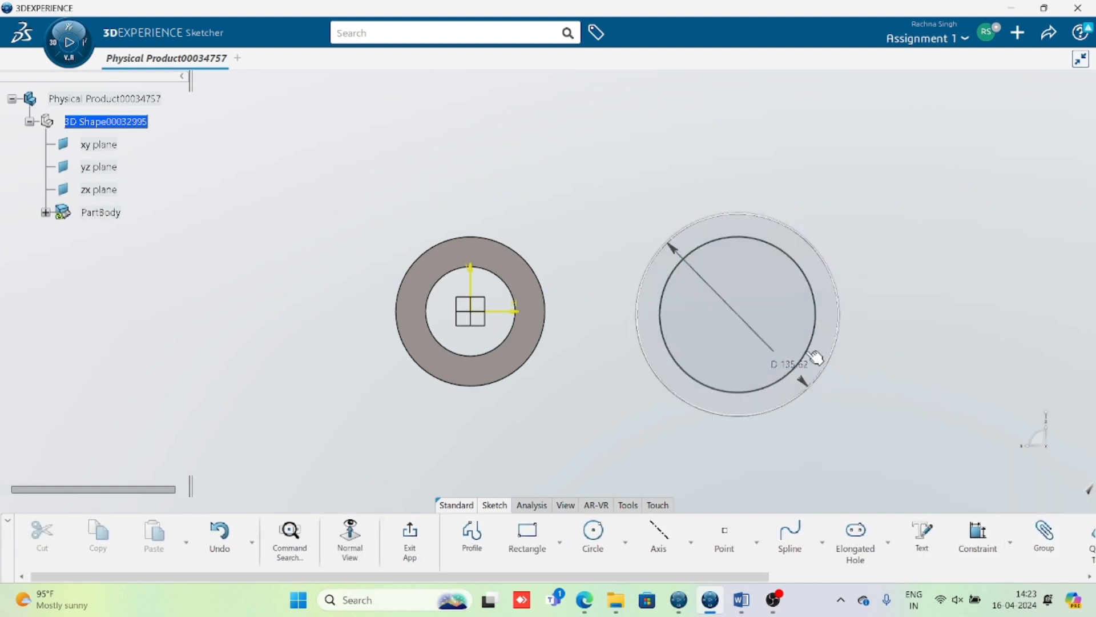
pyautogui.click(796, 371)
pyautogui.press('Delete')
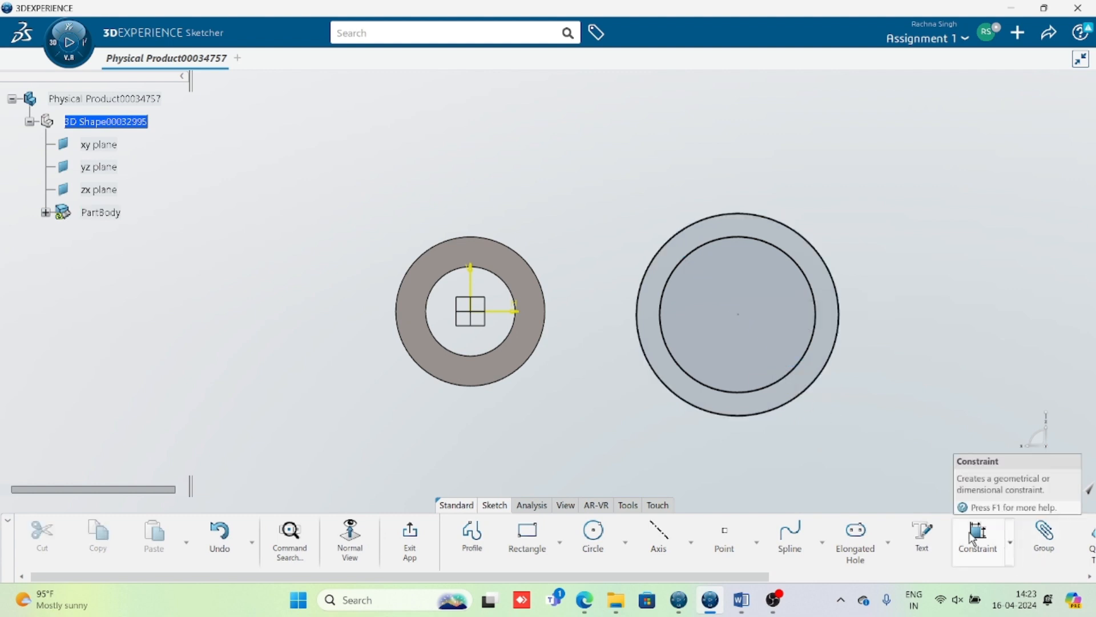
# Step: Dimension the inner circle's diameter and set it to 60 mm
pyautogui.click(775, 375)
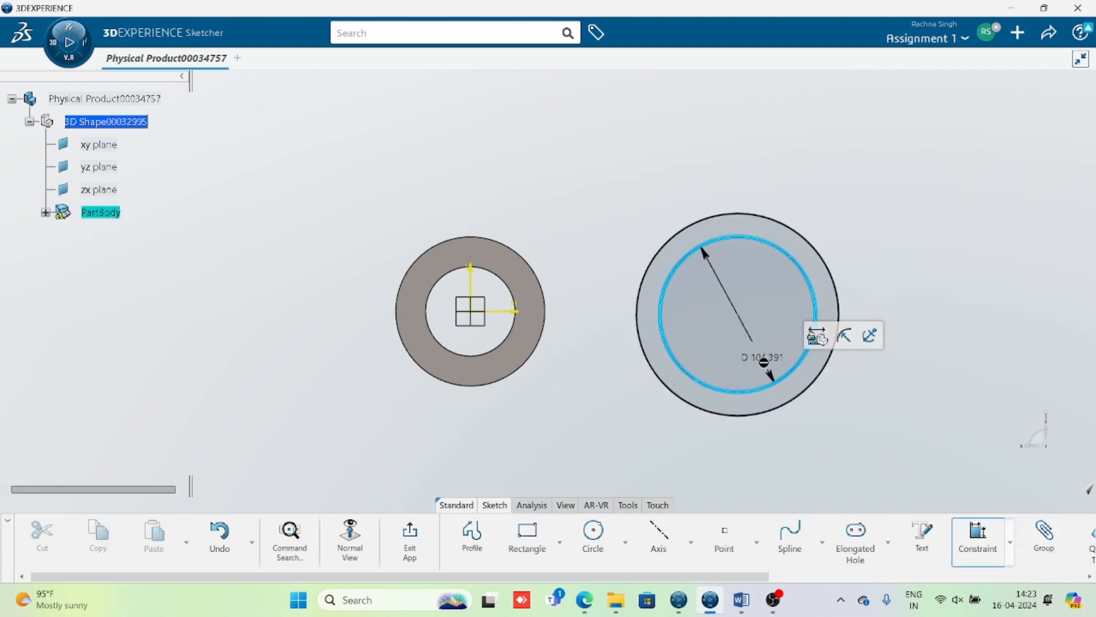
pyautogui.click(788, 412)
pyautogui.write('60')
pyautogui.press('Return')
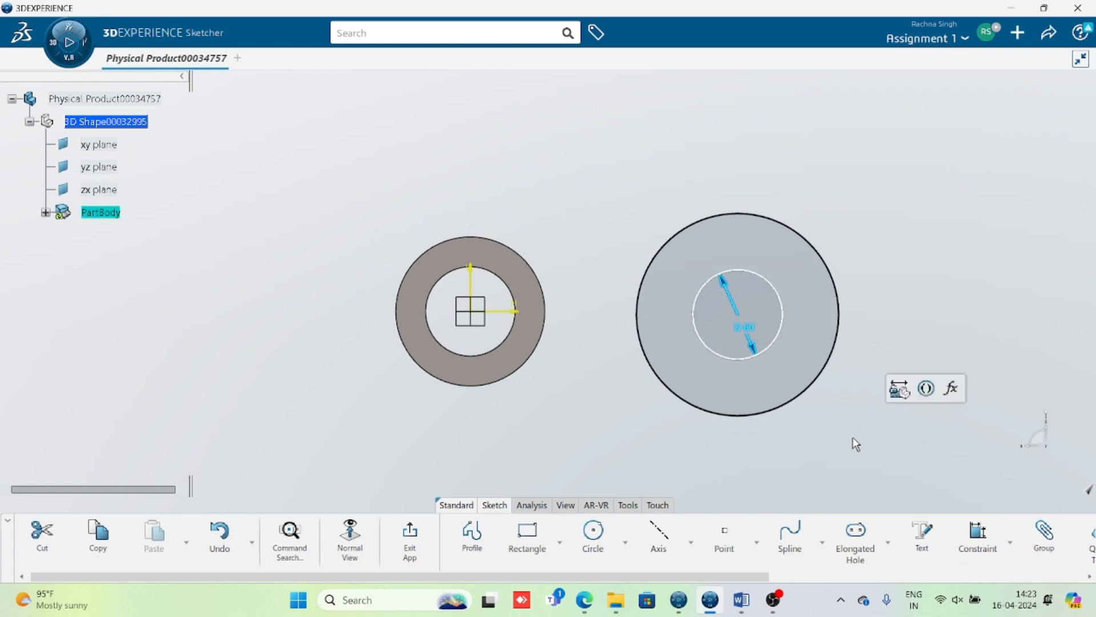
pyautogui.click(900, 213)
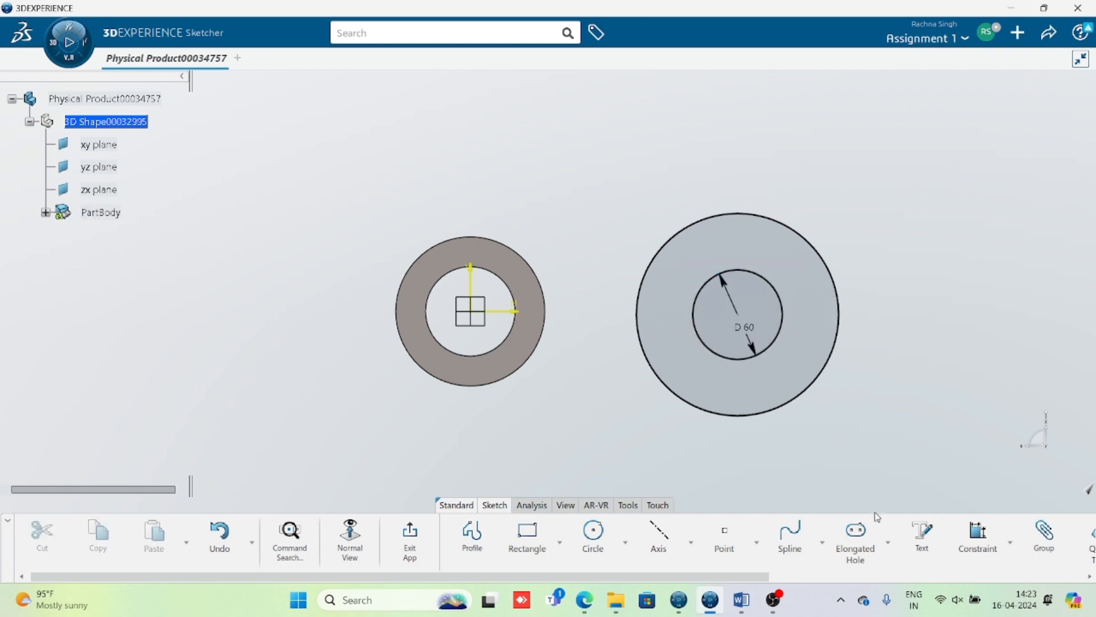
# Step: Constrain the radial distance between the inner and outer circles to 20 mm
pyautogui.click(978, 537)
pyautogui.click(738, 360)
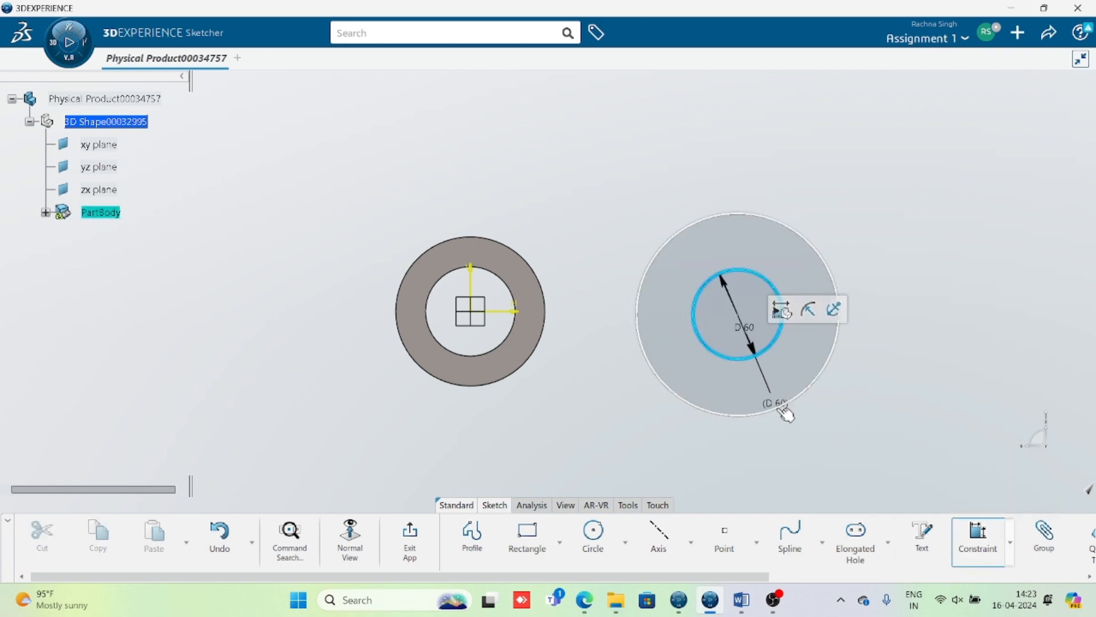
pyautogui.click(786, 412)
pyautogui.click(733, 398)
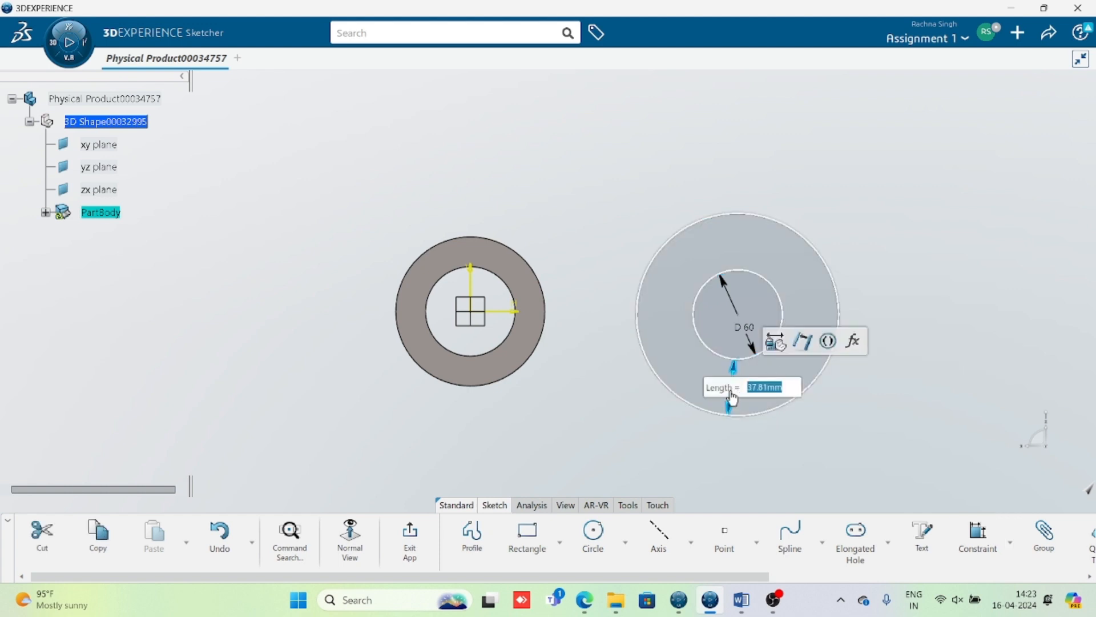
pyautogui.write('20')
pyautogui.press('Return')
pyautogui.click(834, 430)
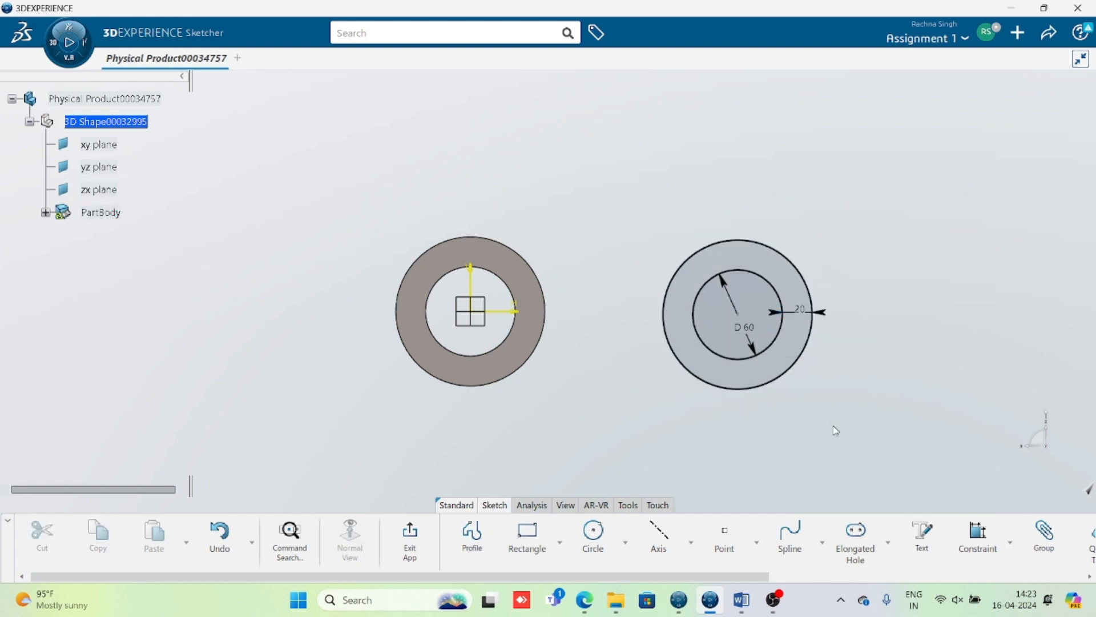
# Step: Constrain the distance from the vertical sketch axis to the circles' common centre to 150 mm
pyautogui.click(978, 537)
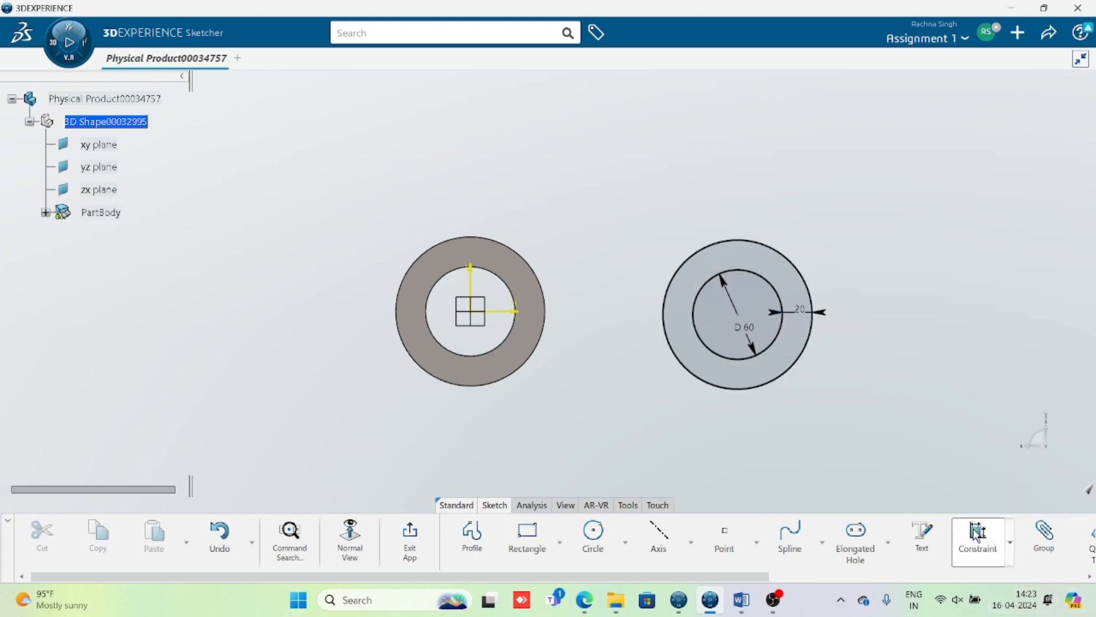
pyautogui.click(471, 293)
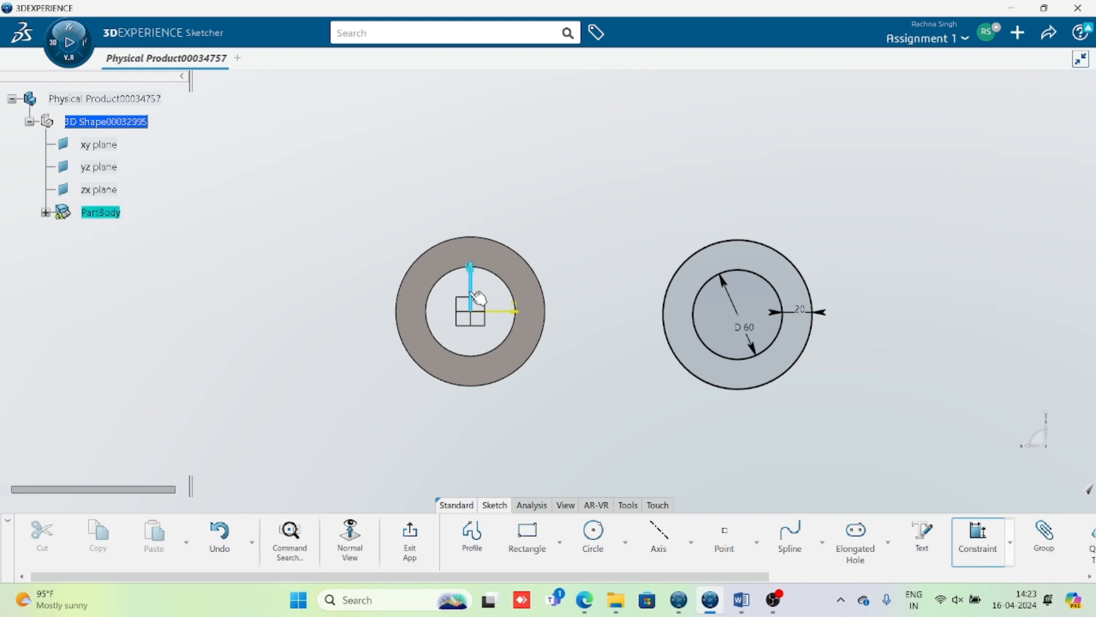
pyautogui.click(739, 314)
pyautogui.click(629, 167)
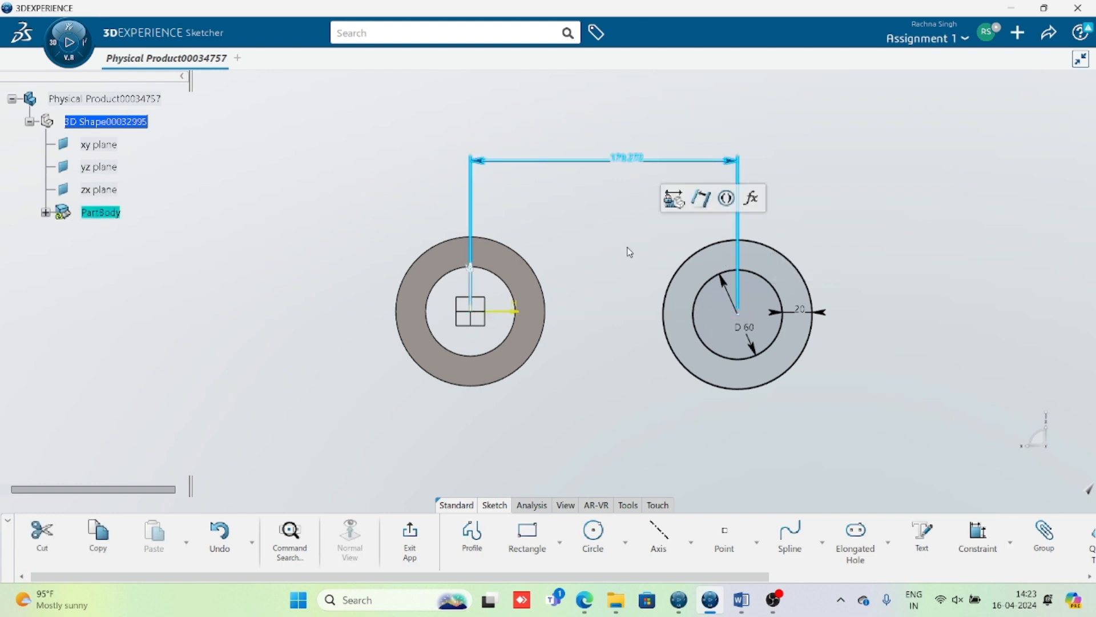
pyautogui.doubleClick(627, 162)
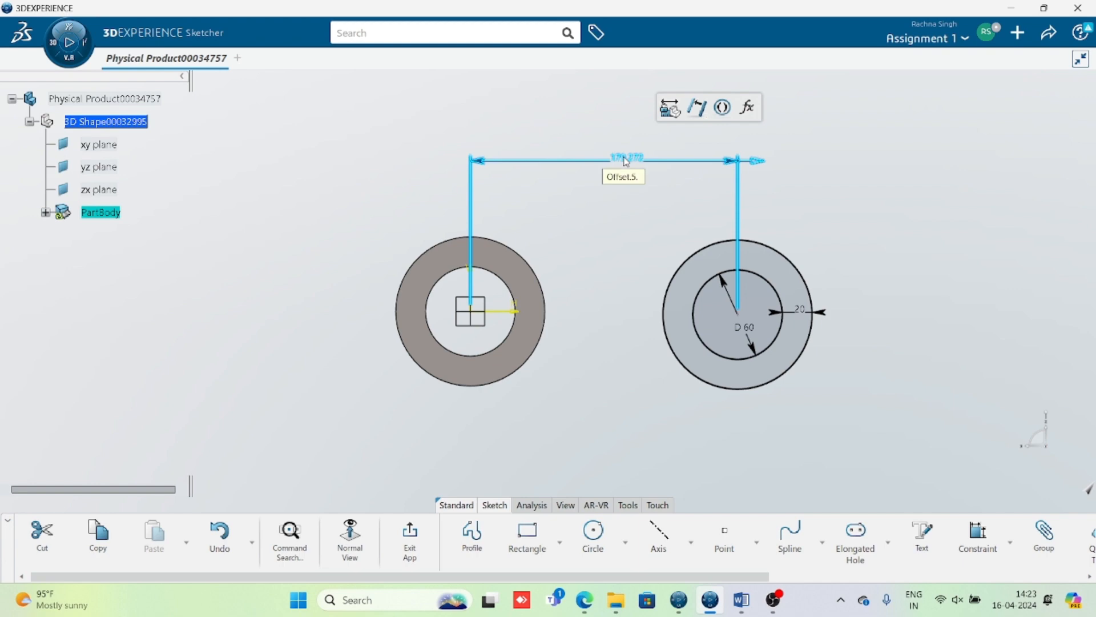
pyautogui.click(839, 276)
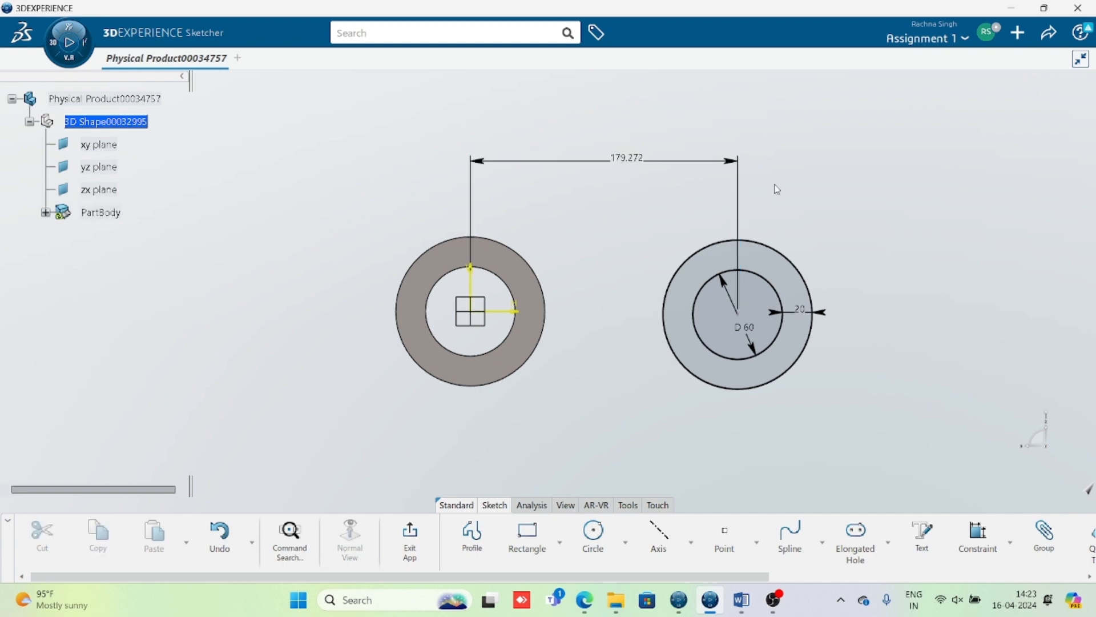
pyautogui.click(617, 165)
pyautogui.doubleClick(617, 165)
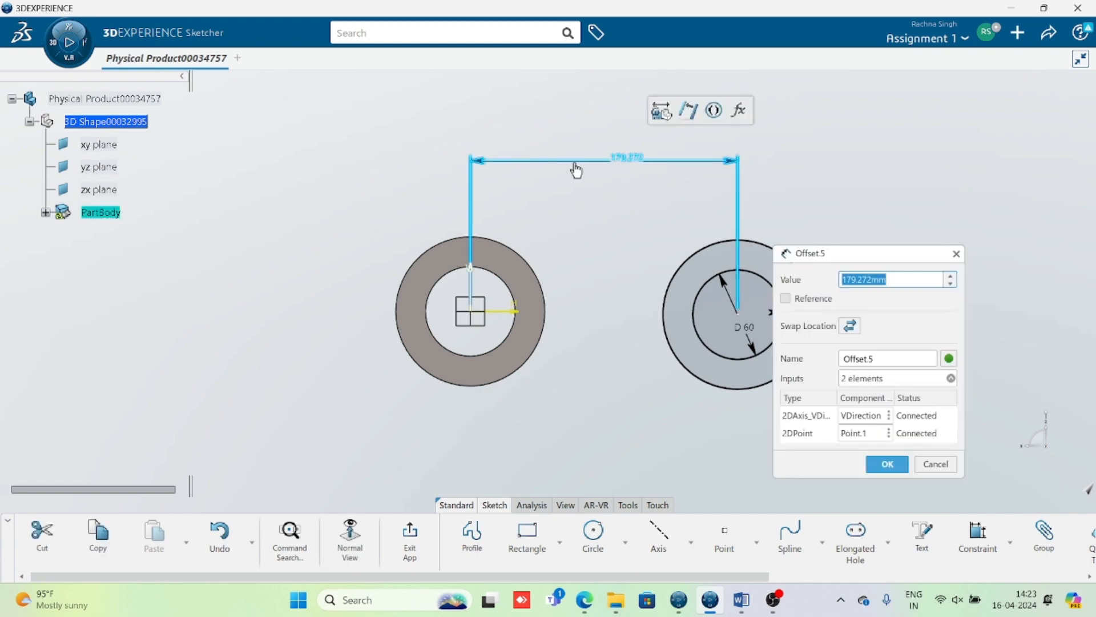
pyautogui.write('150')
pyautogui.press('Return')
pyautogui.click(888, 347)
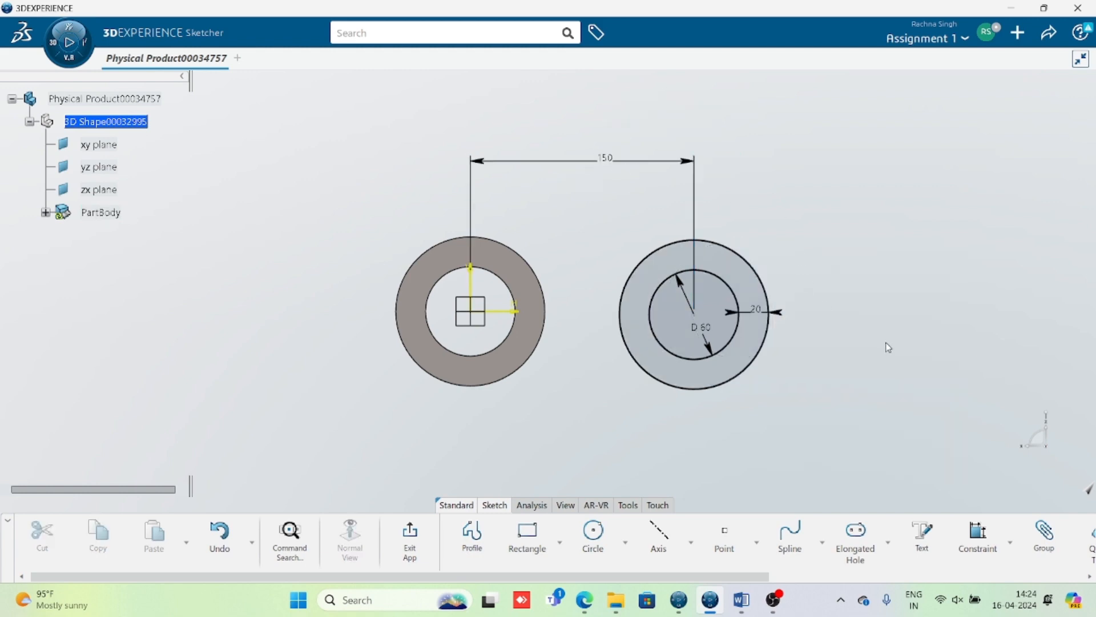
# Step: Make the circles' common centre coincident with the horizontal sketch axis
pyautogui.click(978, 537)
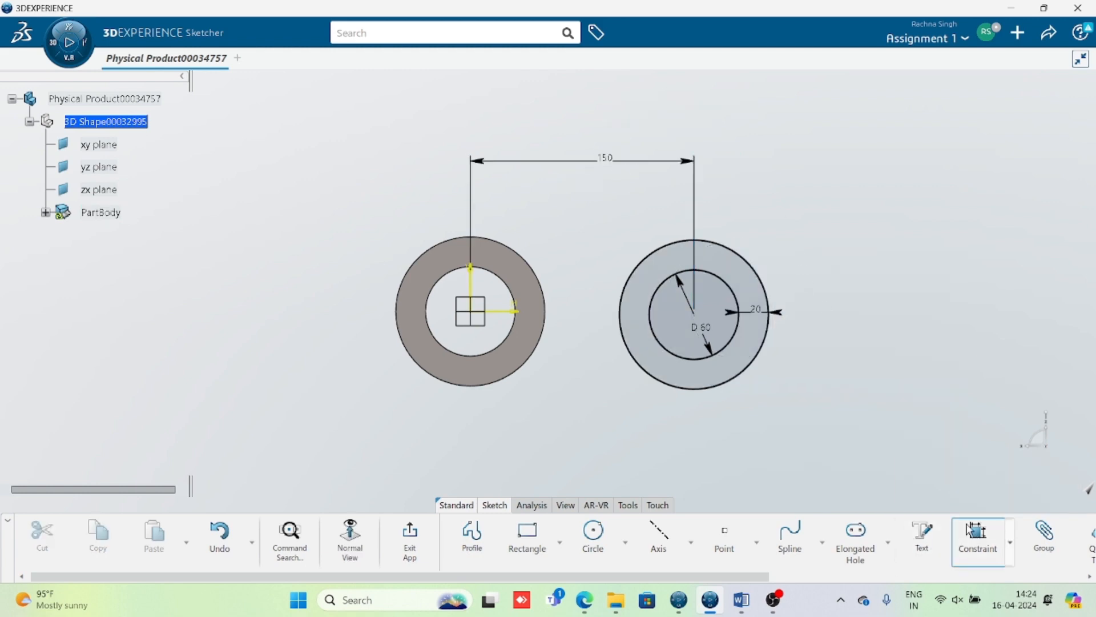
pyautogui.click(695, 314)
pyautogui.click(508, 311)
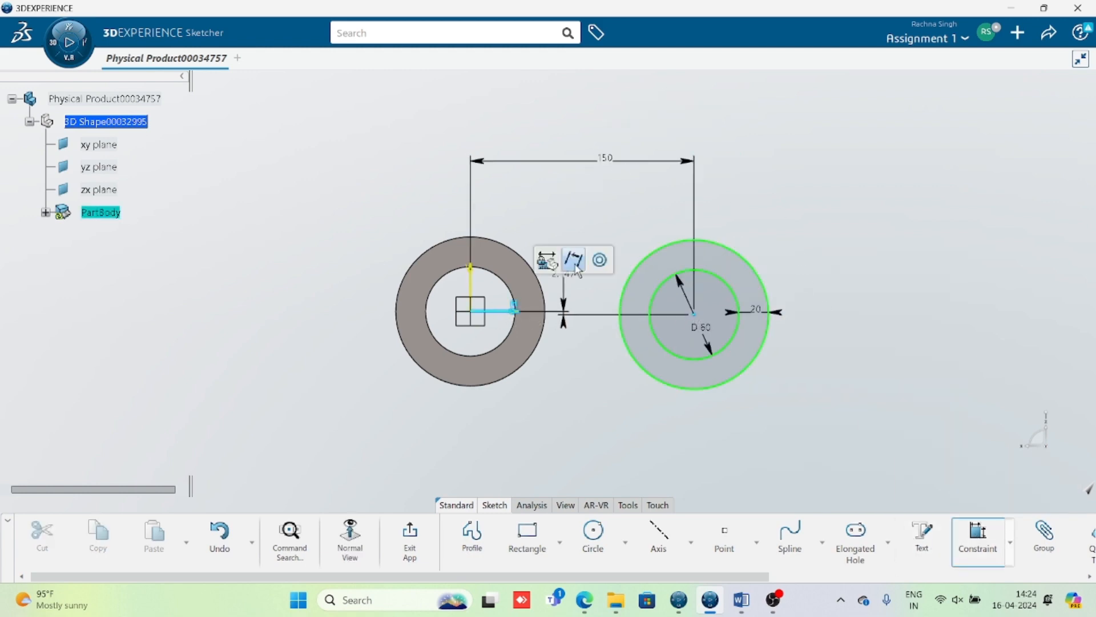
pyautogui.rightClick(624, 221)
pyautogui.click(662, 277)
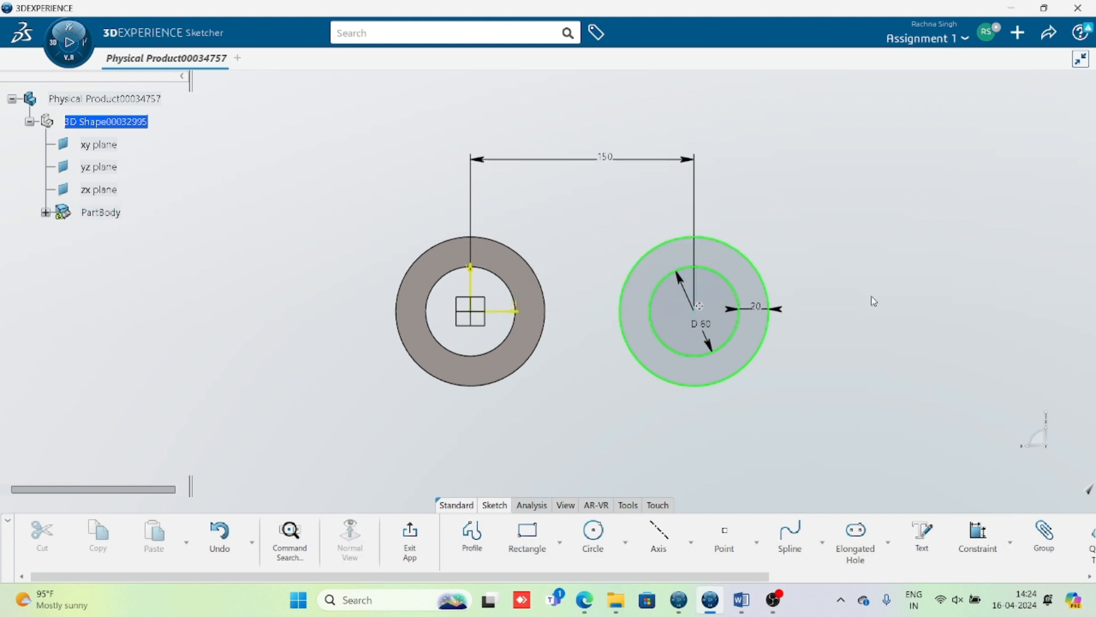
# Step: Exit the sketch and pad the second ring profile with a 50 mm length, mirrored to both sides of its plane
pyautogui.click(410, 537)
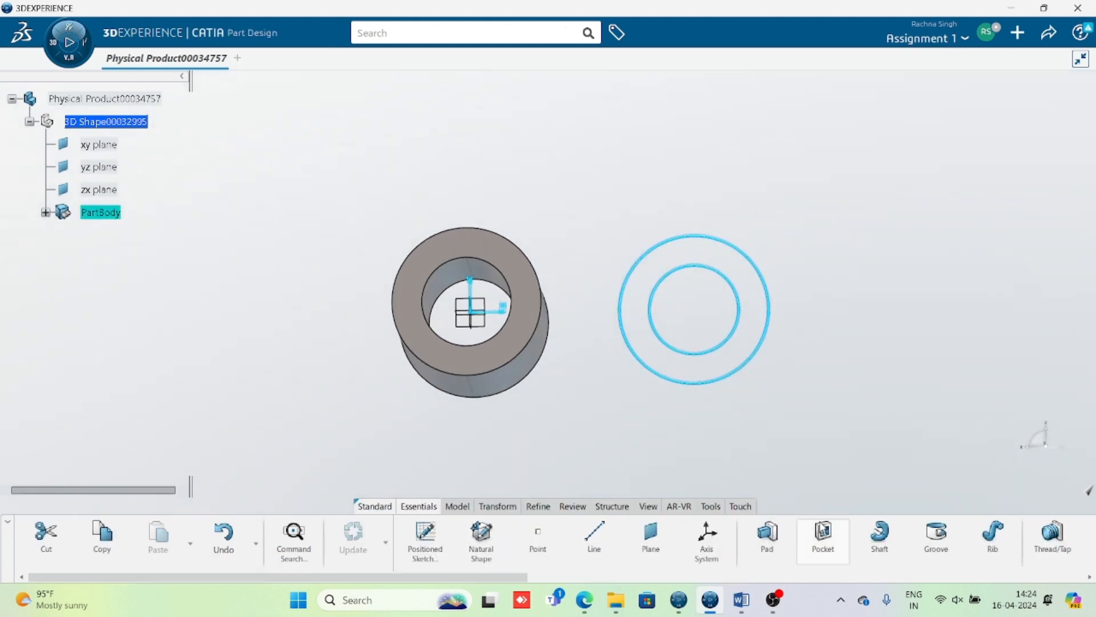
pyautogui.click(767, 537)
pyautogui.moveTo(724, 382); pyautogui.dragTo(933, 236, button='middle')
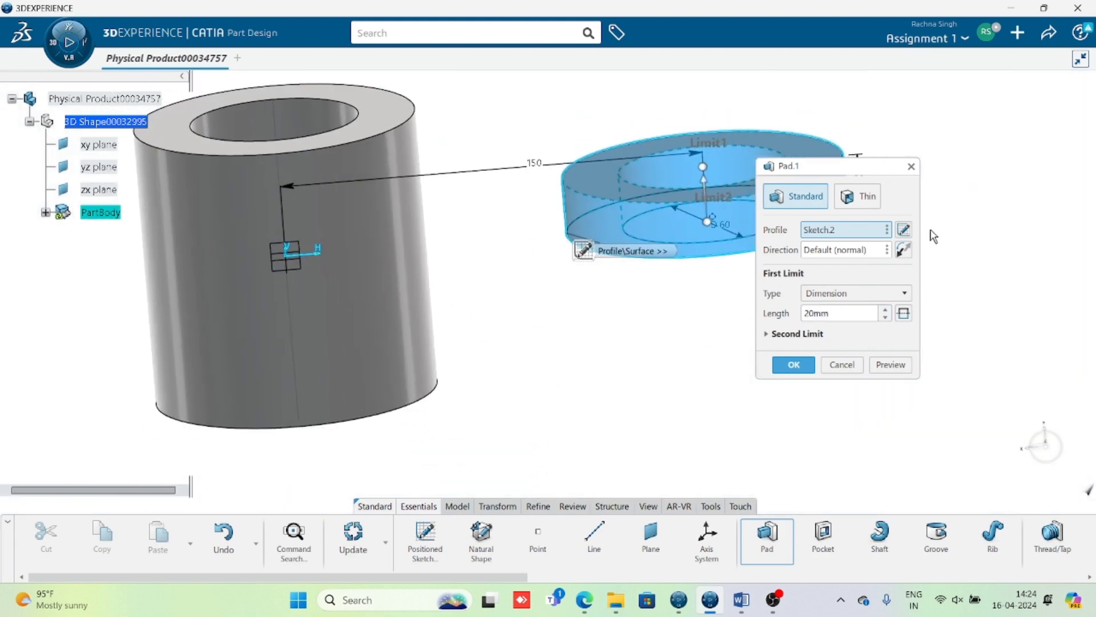
pyautogui.moveTo(858, 313); pyautogui.dragTo(712, 318)
pyautogui.write('50')
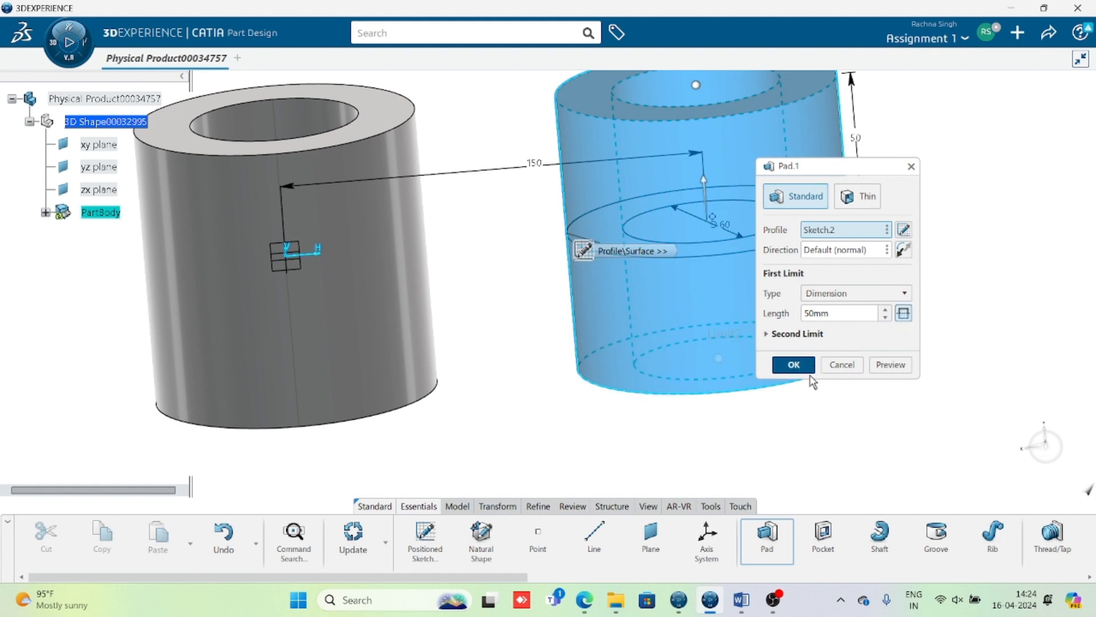
pyautogui.click(793, 364)
pyautogui.moveTo(673, 318); pyautogui.dragTo(654, 283, button='middle')
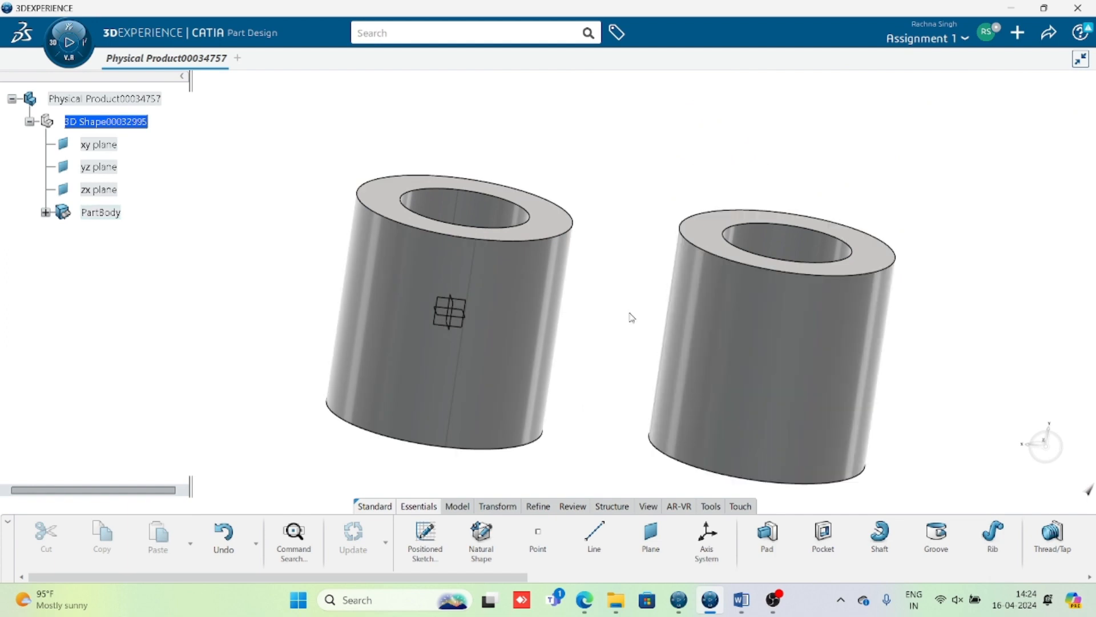
# Step: Open Sketch.1, the profile under Shaft.1, for editing
pyautogui.click(45, 213)
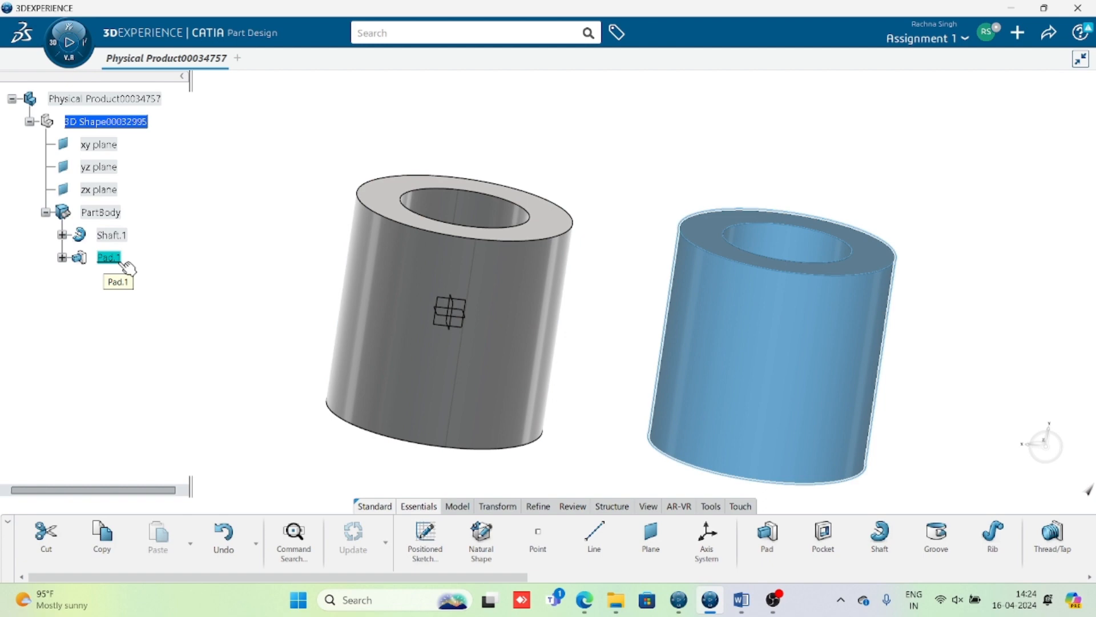
pyautogui.click(124, 263)
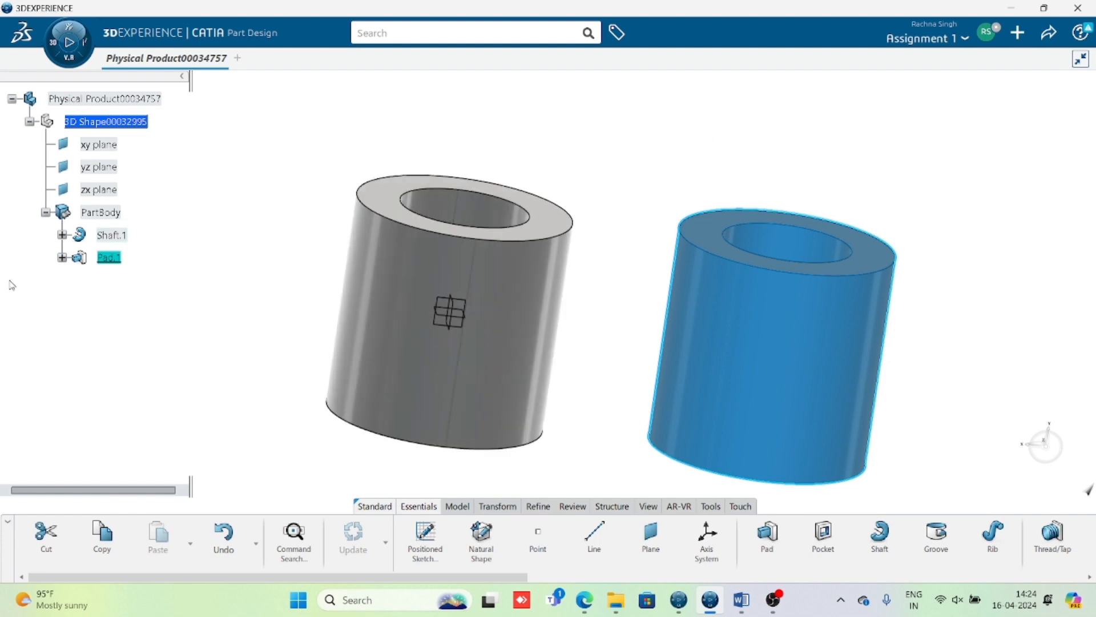
pyautogui.click(62, 235)
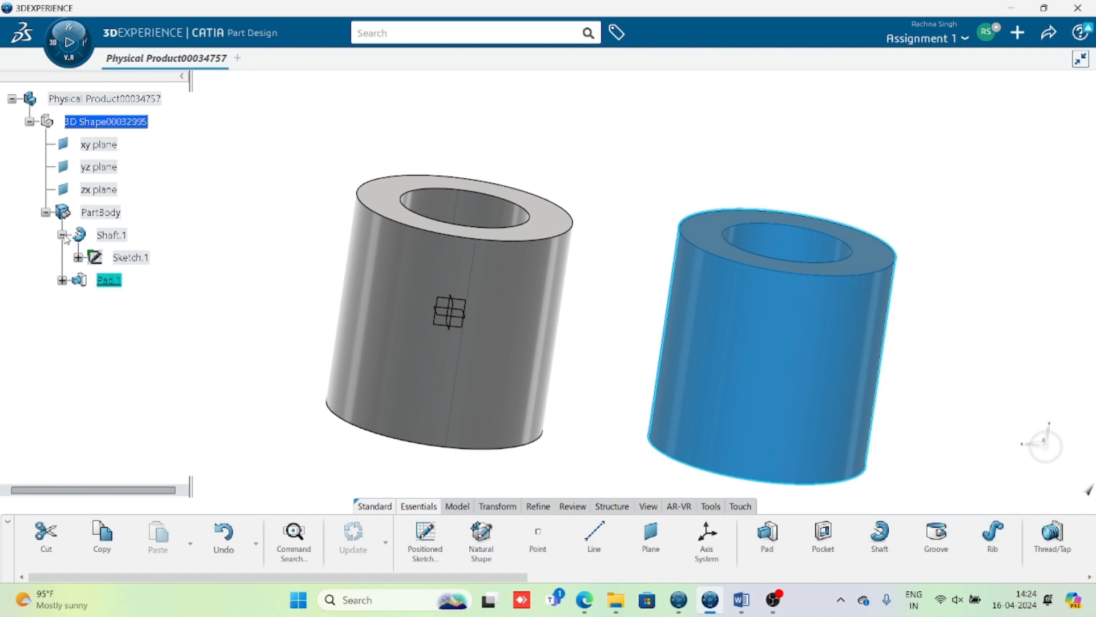
pyautogui.doubleClick(149, 258)
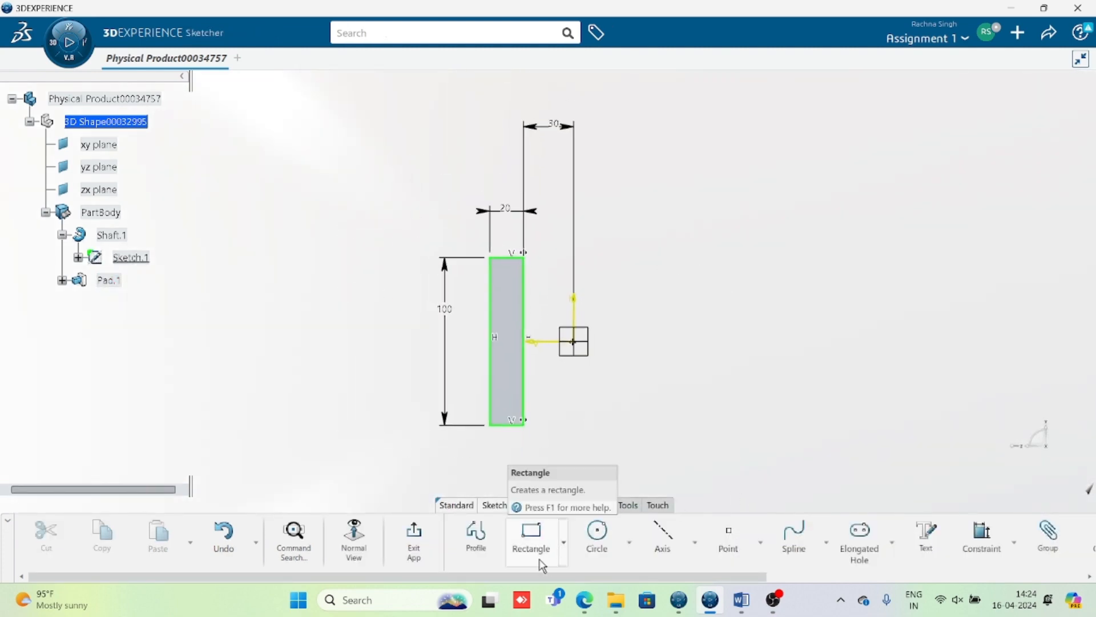
# Step: Sketch a rectangle about 59 by 26 mm over the profile's upper outer corner and delete its top and outer sides
pyautogui.click(530, 536)
pyautogui.click(465, 230)
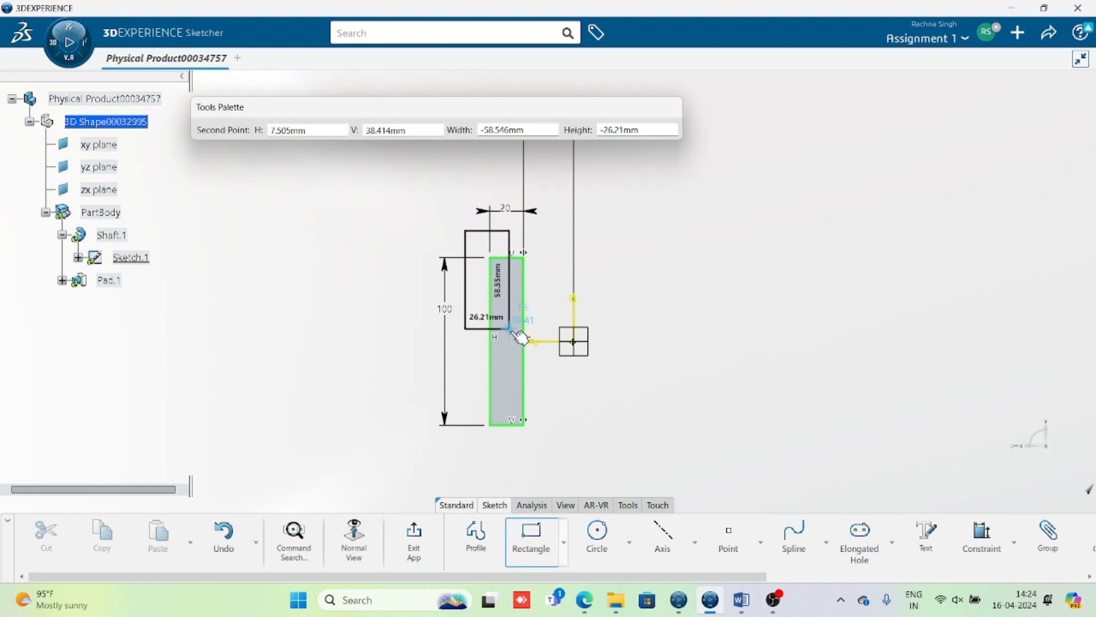
pyautogui.click(509, 330)
pyautogui.click(484, 231)
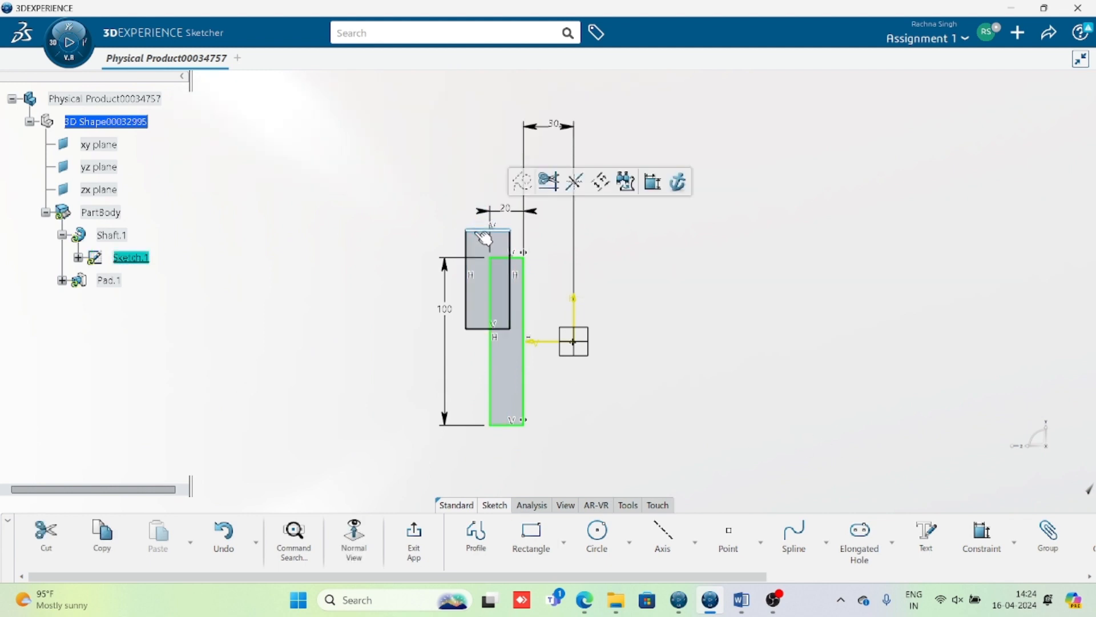
pyautogui.press('Delete')
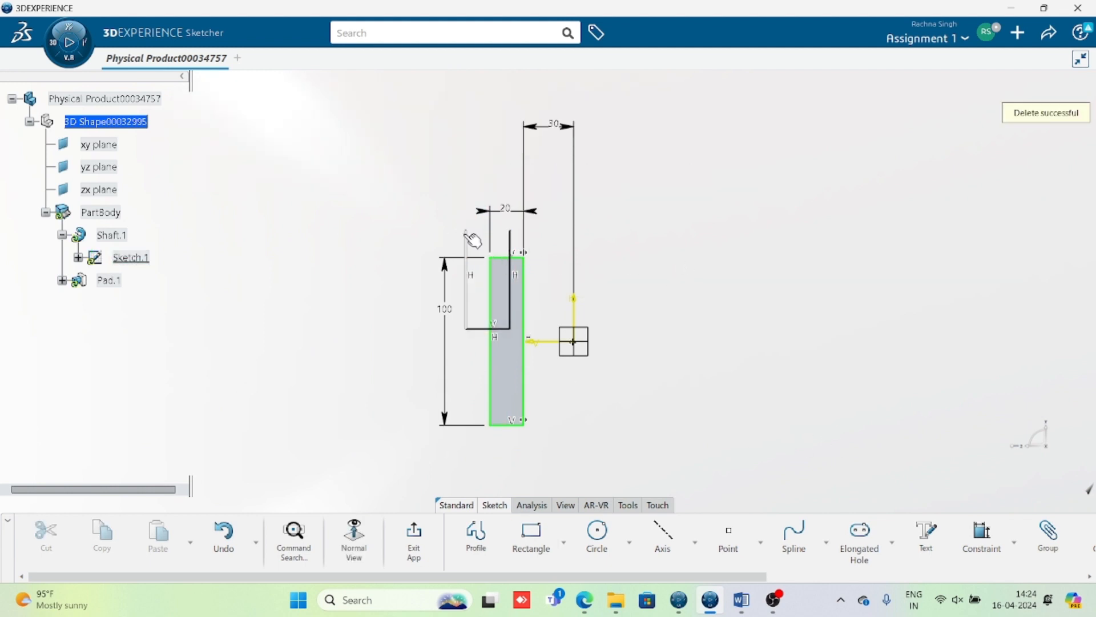
pyautogui.click(467, 240)
pyautogui.press('Delete')
# Step: Quick Trim the new vertical line's overhang and the outer part of the profile's top edge, converting its length into a distance
pyautogui.moveTo(749, 577); pyautogui.dragTo(875, 578)
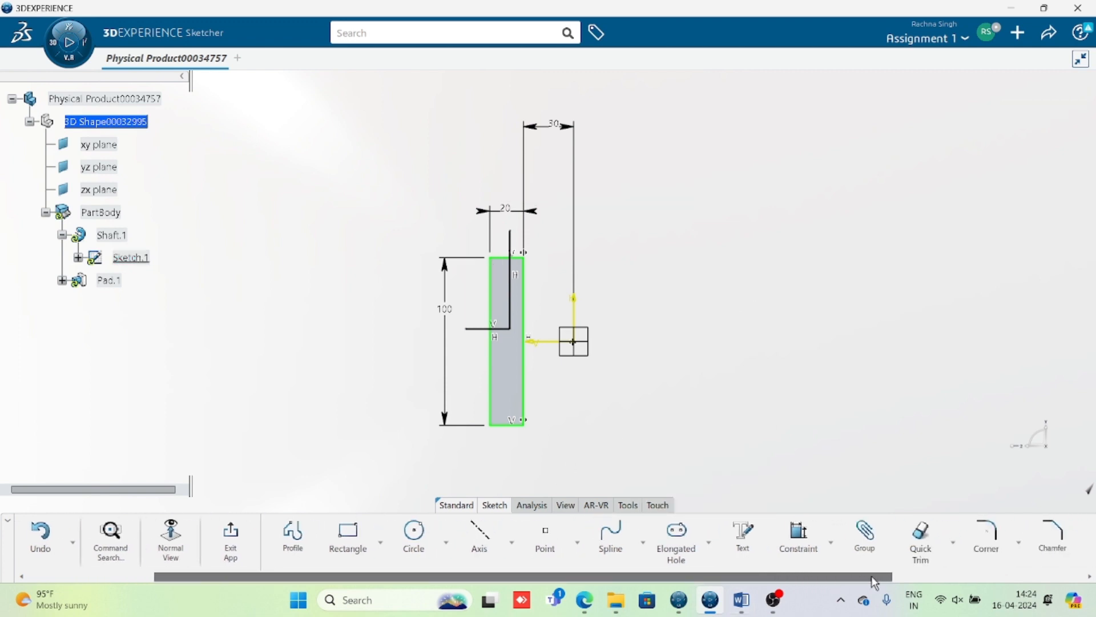
pyautogui.click(934, 546)
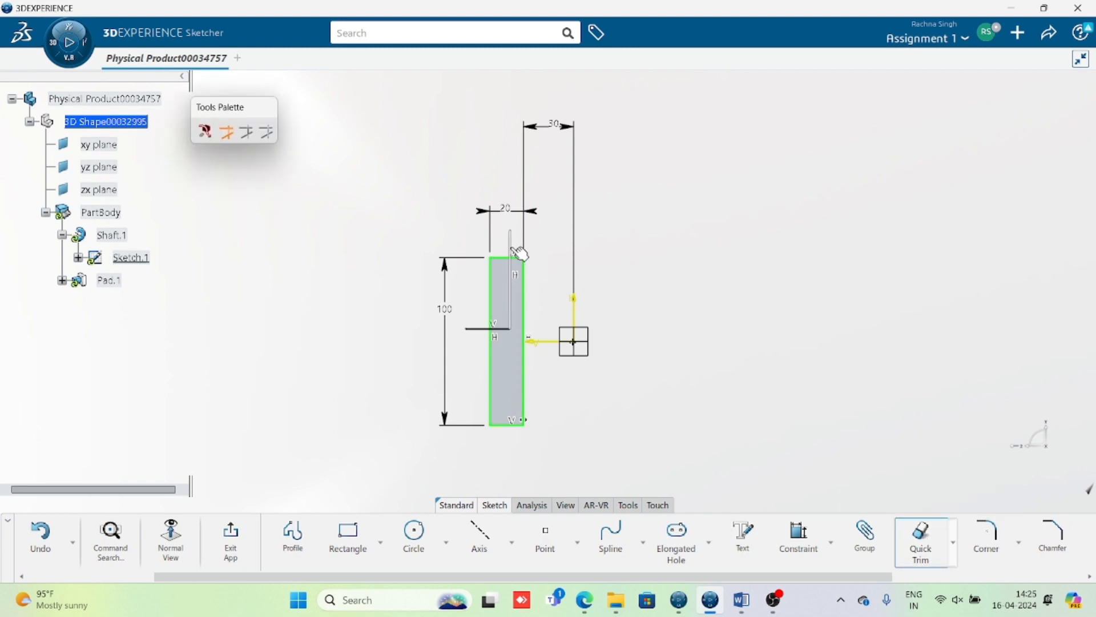
pyautogui.click(511, 247)
pyautogui.click(507, 257)
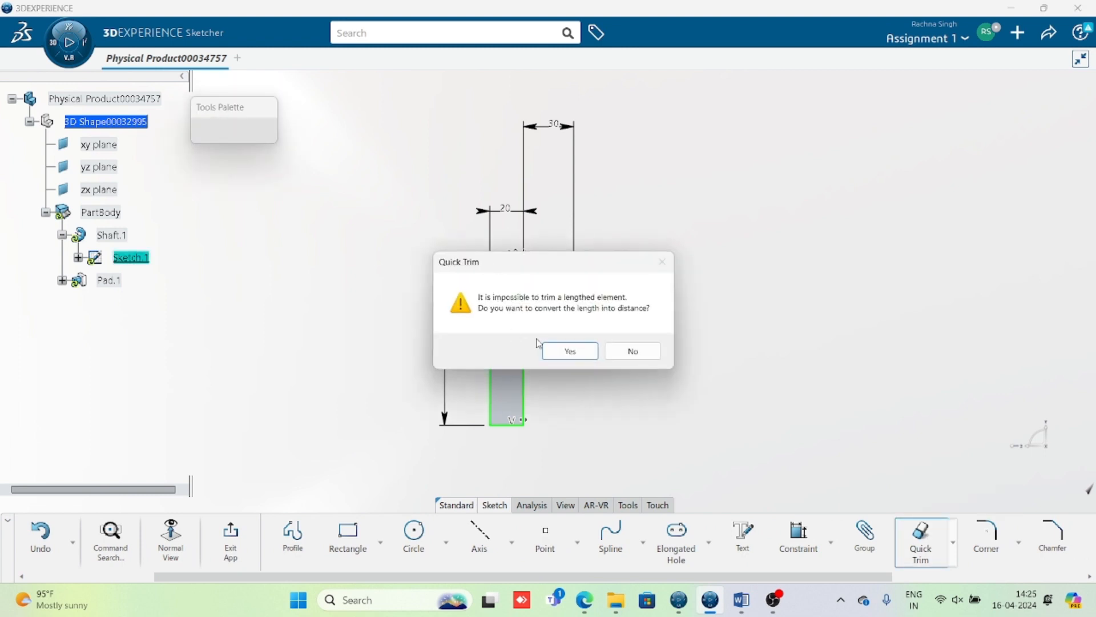
pyautogui.click(615, 353)
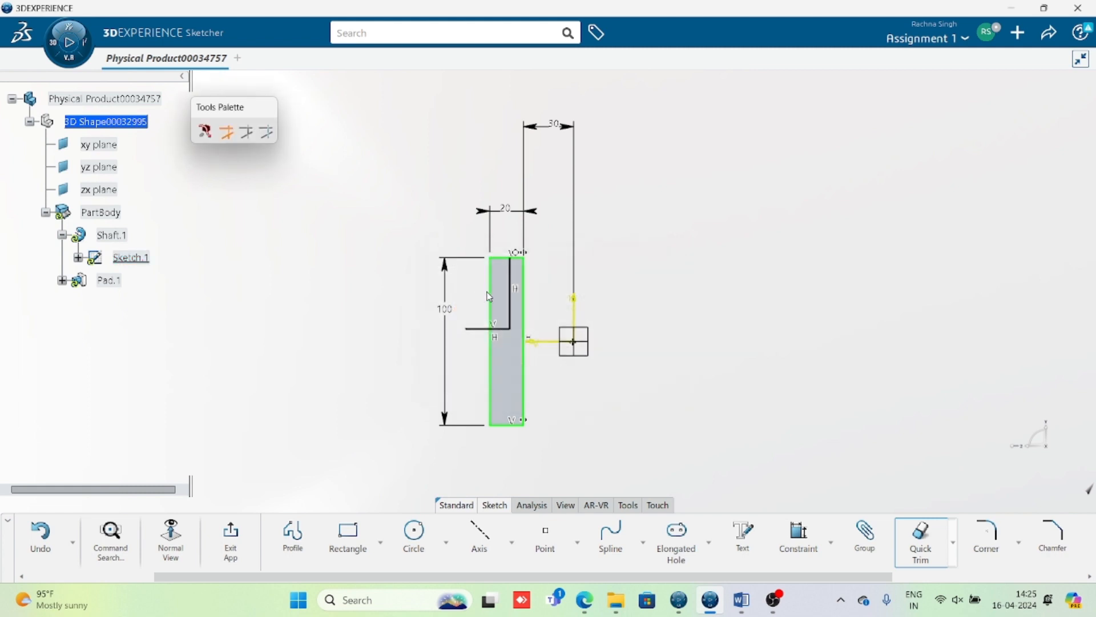
pyautogui.click(927, 551)
pyautogui.click(507, 260)
pyautogui.click(564, 352)
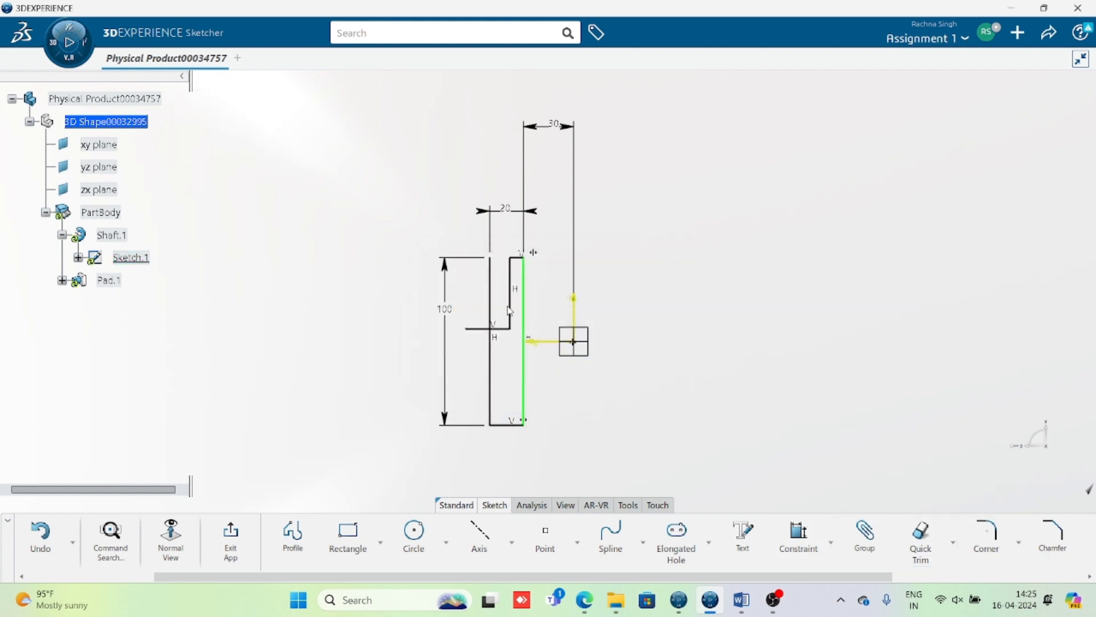
# Step: Quick Trim the upper part of the profile's outer side, converting its length into a distance, and the new horizontal line's overhang
pyautogui.click(494, 308)
pyautogui.click(927, 543)
pyautogui.click(490, 307)
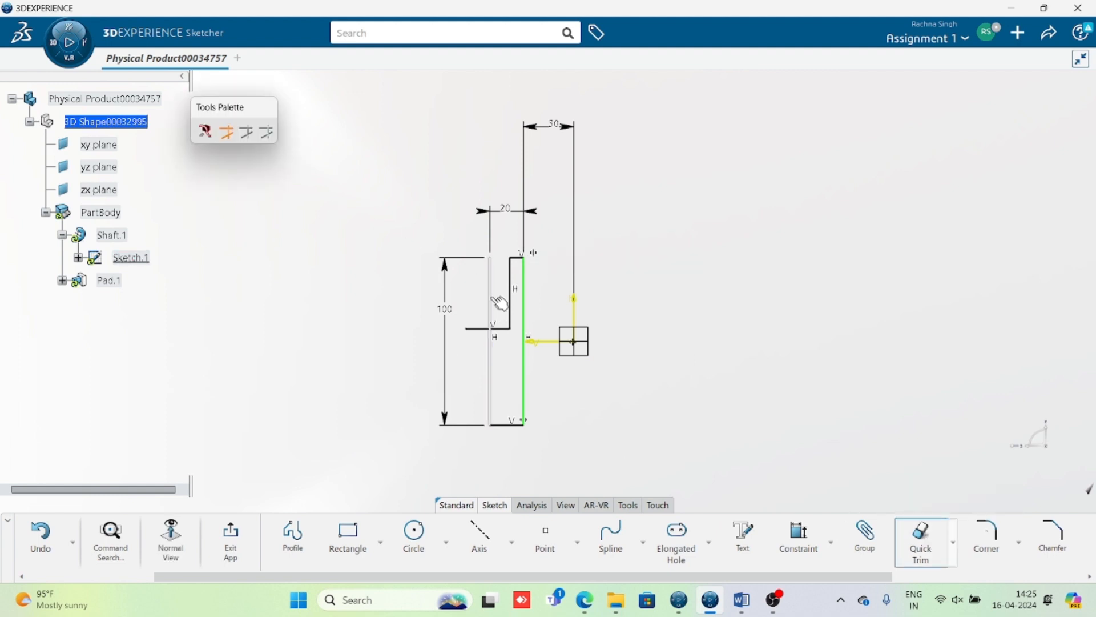
pyautogui.click(580, 352)
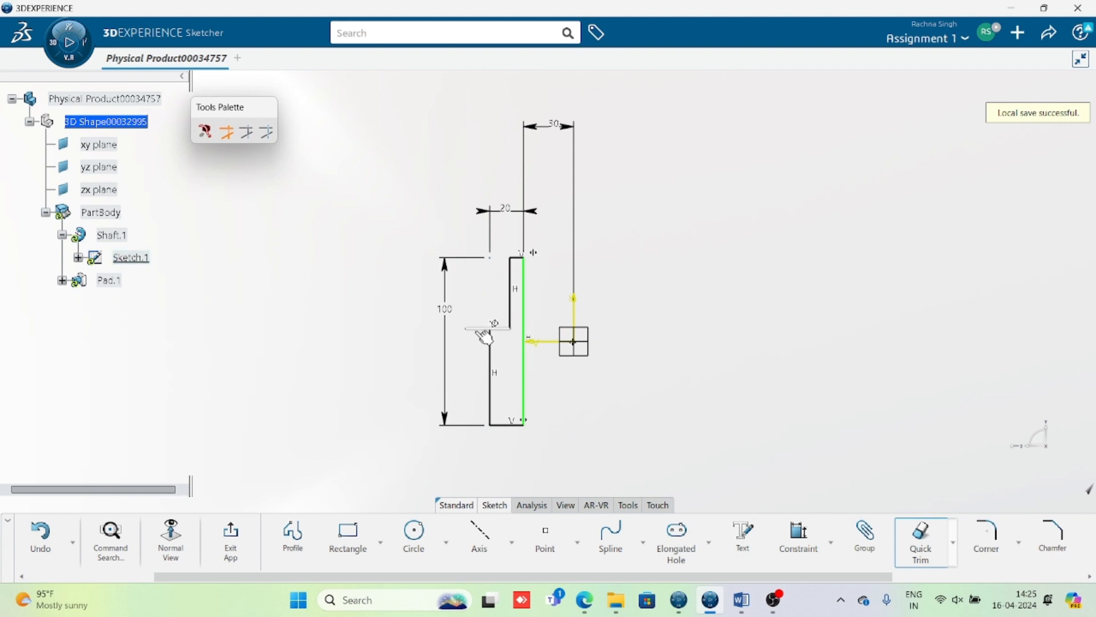
pyautogui.click(482, 332)
pyautogui.press('Escape')
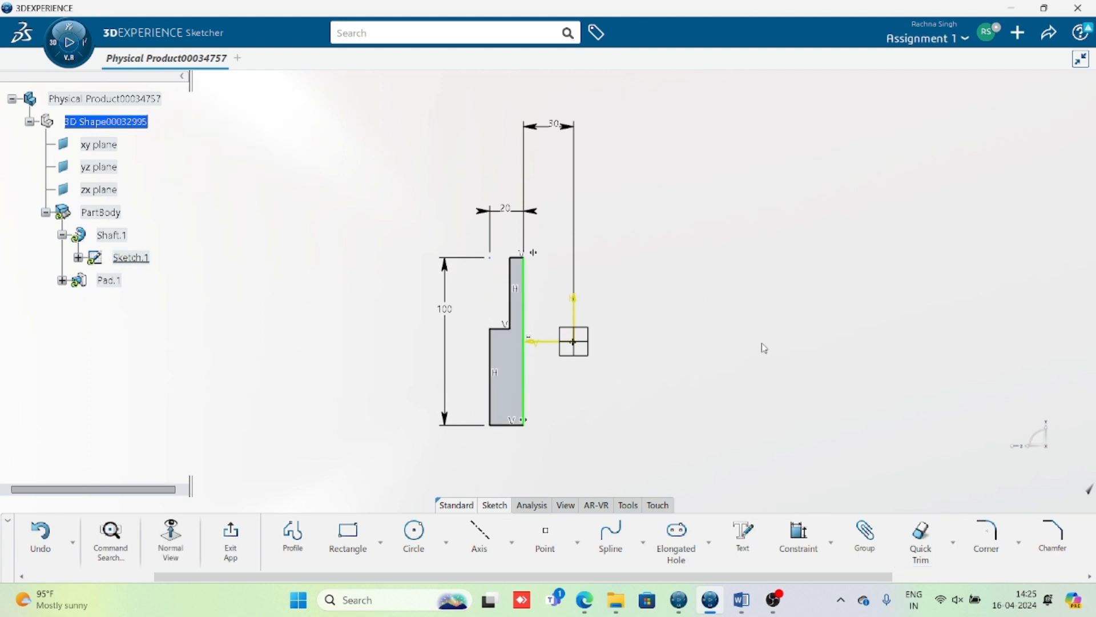
# Step: Delete the leftover corner point with its dimensions and dimension the length of the profile's bottom edge
pyautogui.click(497, 261)
pyautogui.click(592, 210)
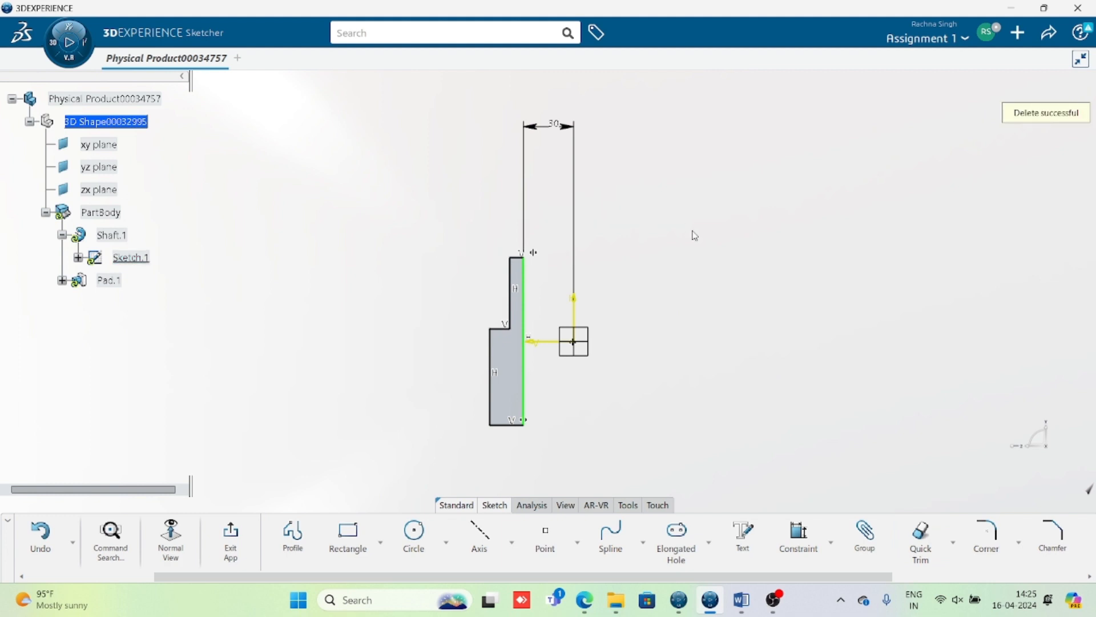
pyautogui.click(802, 539)
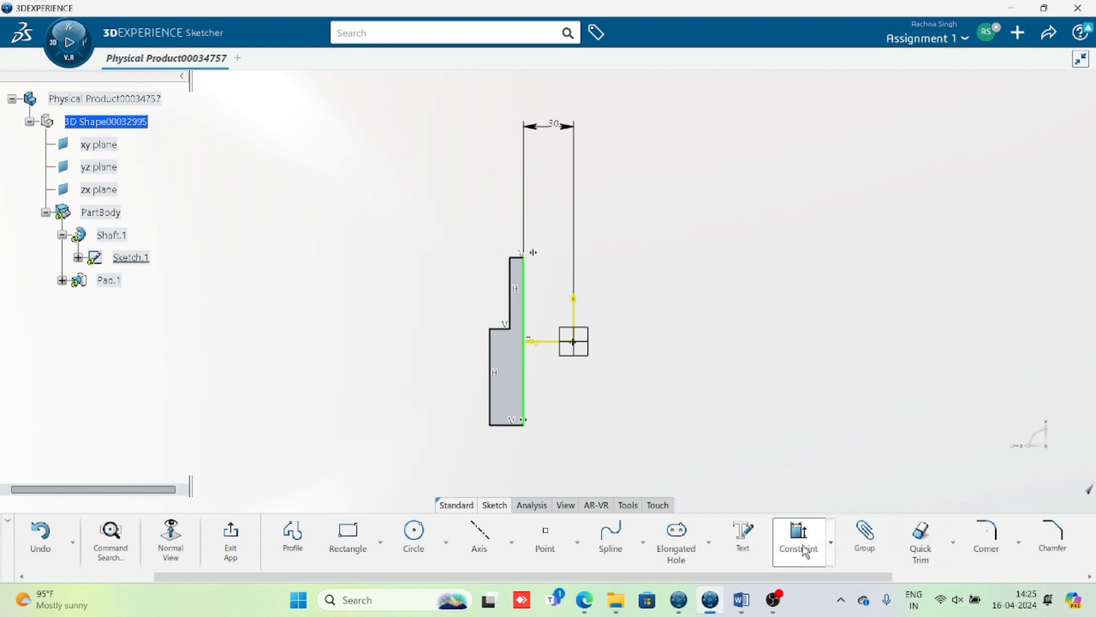
pyautogui.click(505, 426)
pyautogui.click(503, 455)
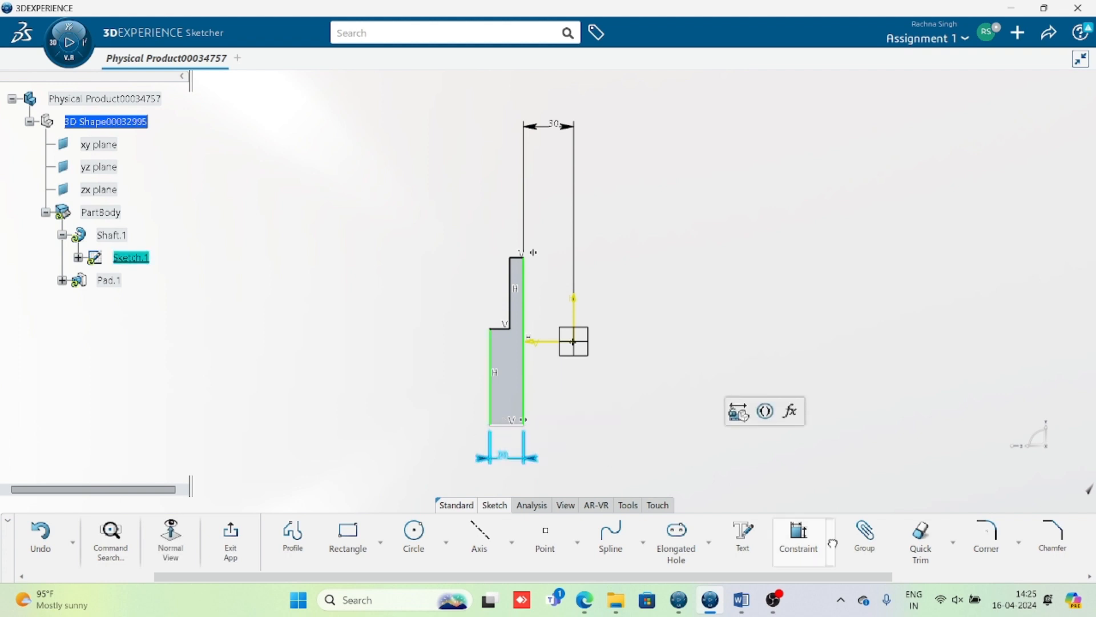
# Step: Dimension the short horizontal step edge and set its length to 10 mm
pyautogui.click(500, 329)
pyautogui.click(423, 317)
pyautogui.write('10')
pyautogui.press('Return')
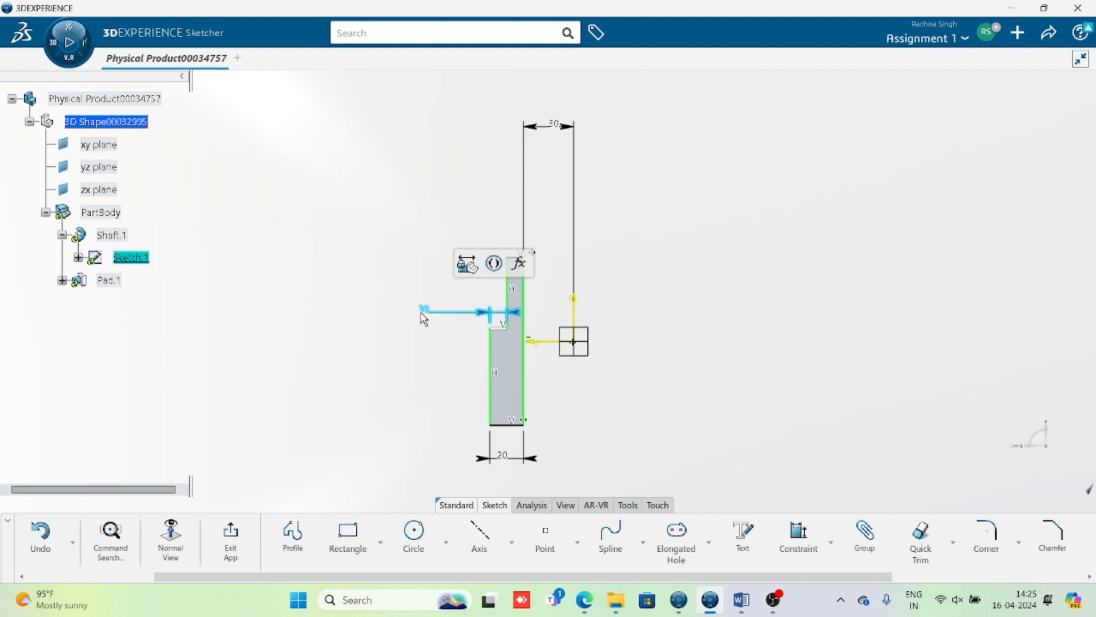
pyautogui.click(722, 325)
# Step: Dimension the profile's top edge and convert that dimension to a reference
pyautogui.click(798, 539)
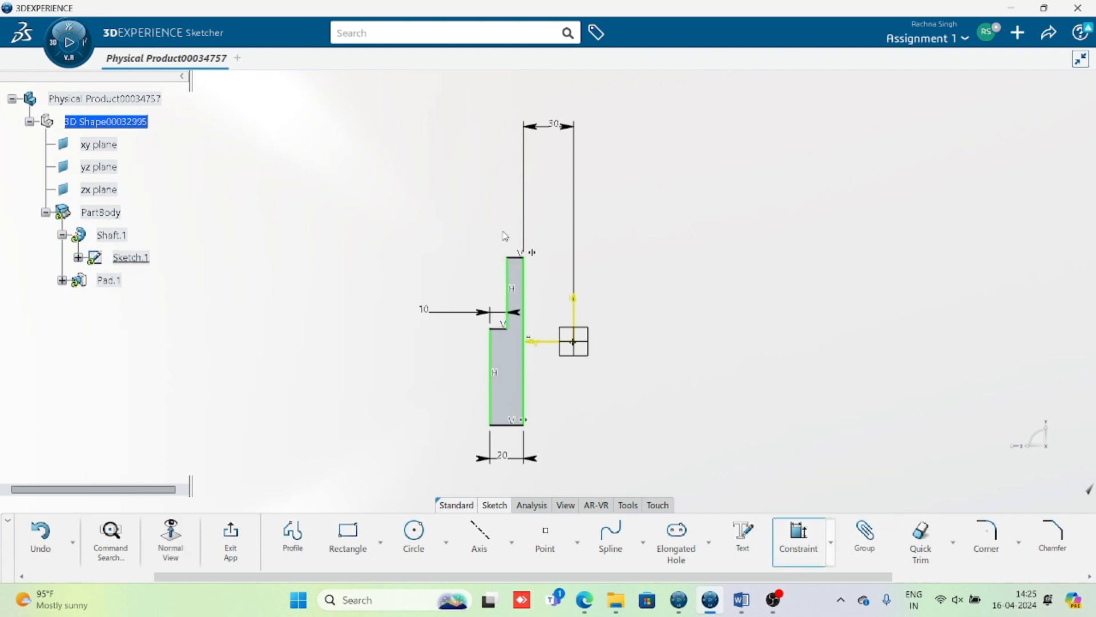
pyautogui.click(516, 257)
pyautogui.click(479, 231)
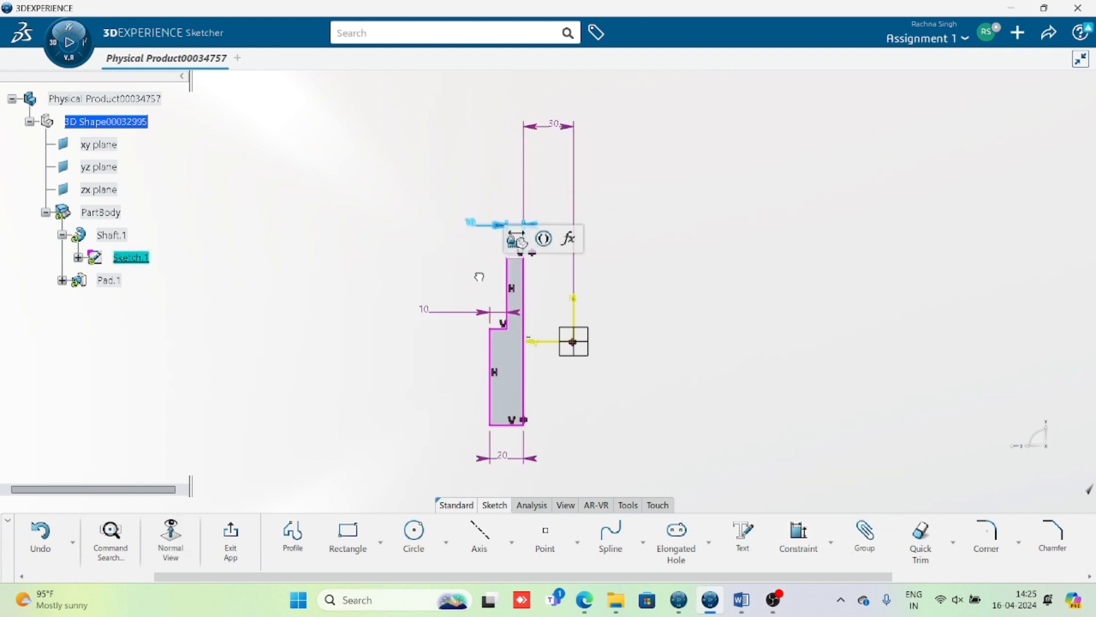
pyautogui.click(793, 292)
pyautogui.doubleClick(498, 230)
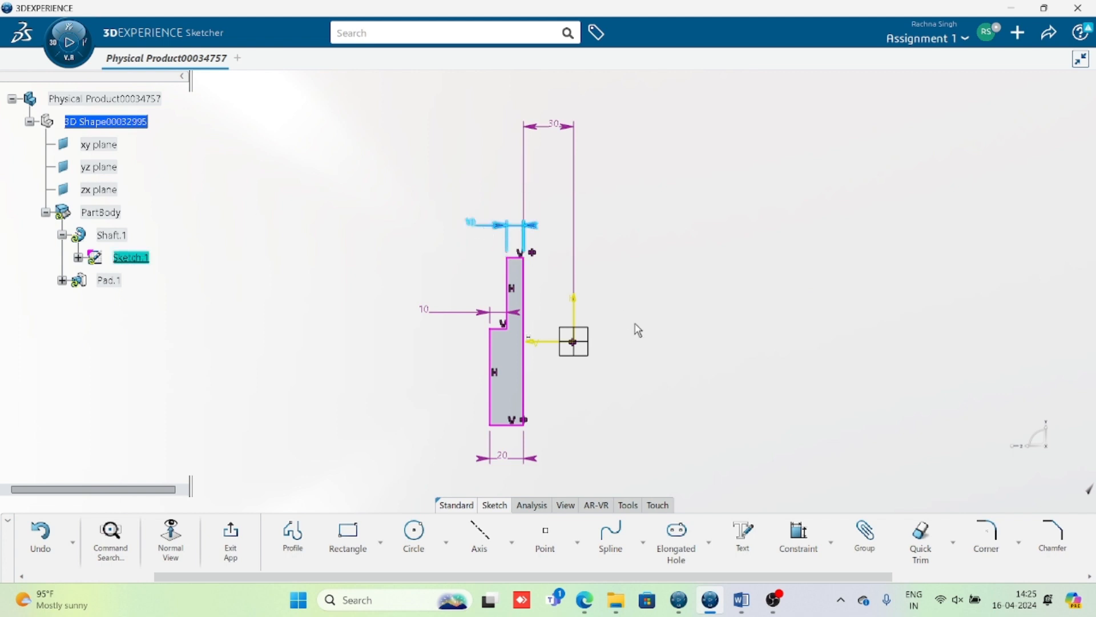
pyautogui.click(828, 301)
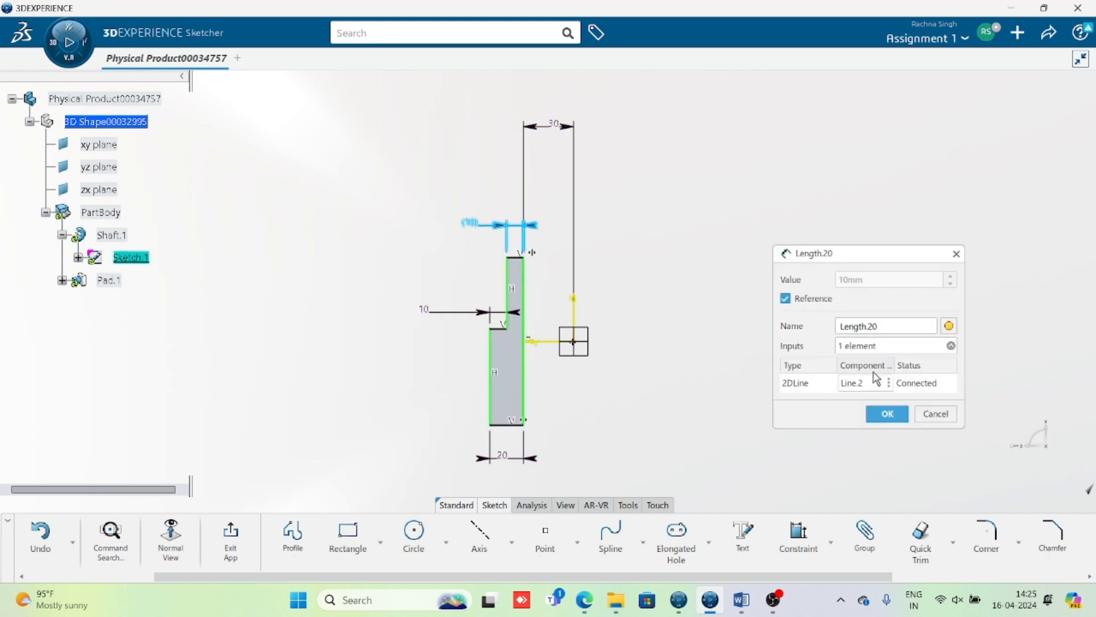
pyautogui.click(887, 414)
# Step: Make the horizontal step edge coincident with the horizontal sketch axis
pyautogui.click(798, 537)
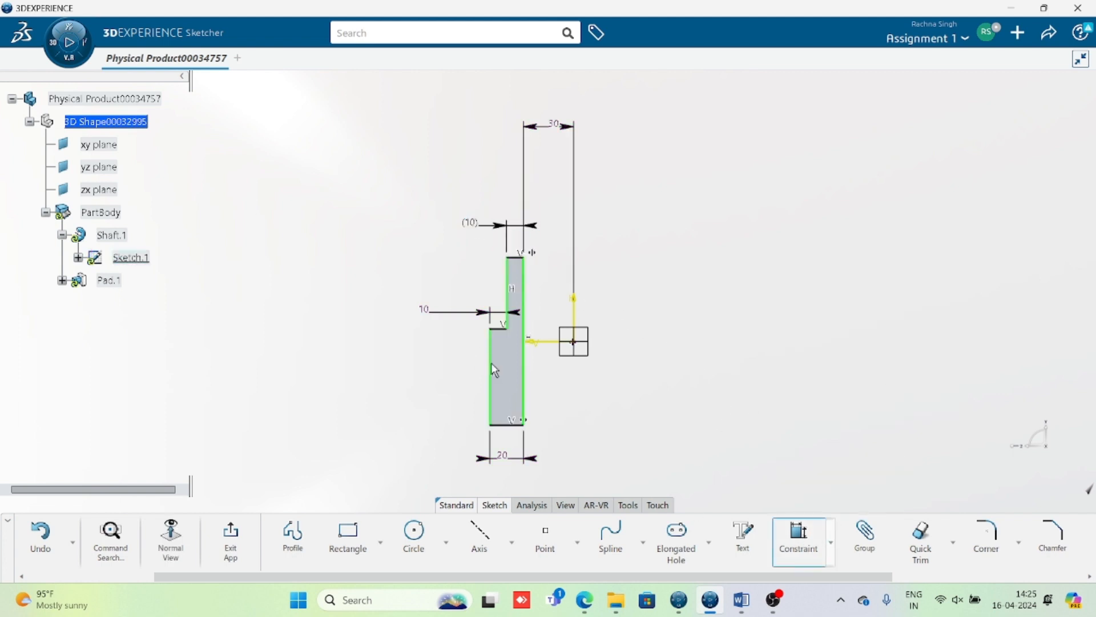
pyautogui.click(499, 329)
pyautogui.click(573, 341)
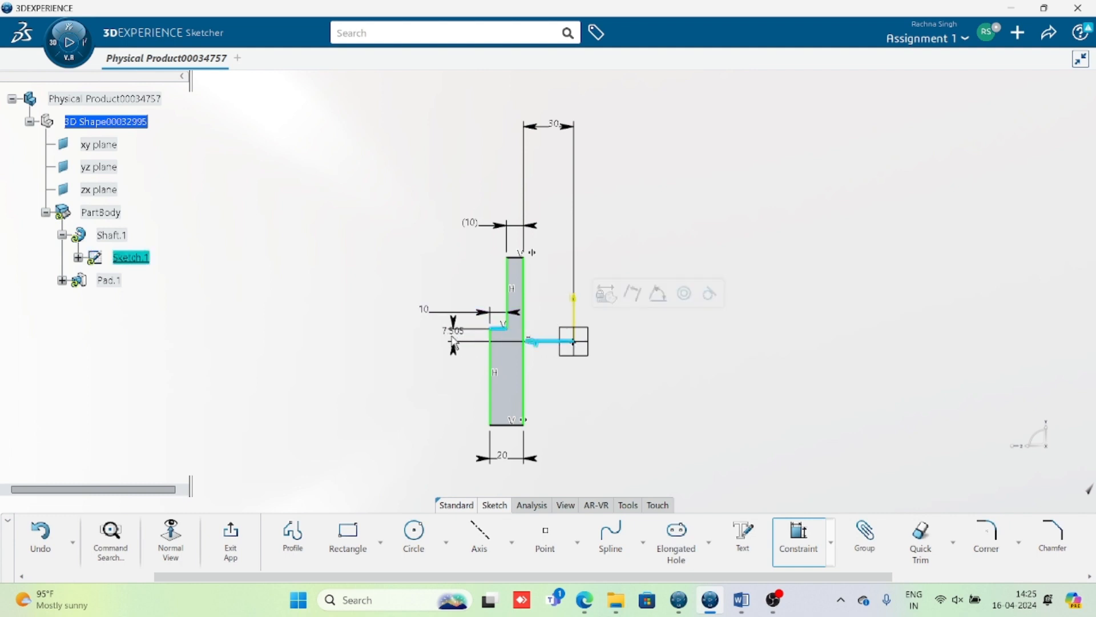
pyautogui.rightClick(448, 343)
pyautogui.click(482, 428)
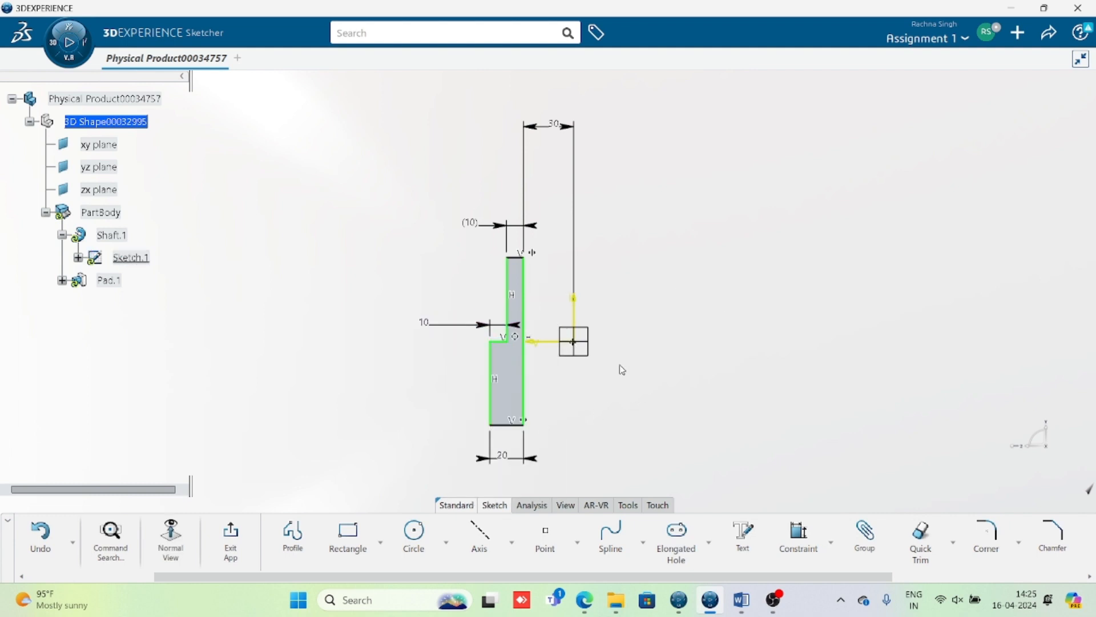
# Step: Dimension the profile's overall height between its bottom and top edges and exit the sketch to update the shaft
pyautogui.click(795, 547)
pyautogui.click(514, 425)
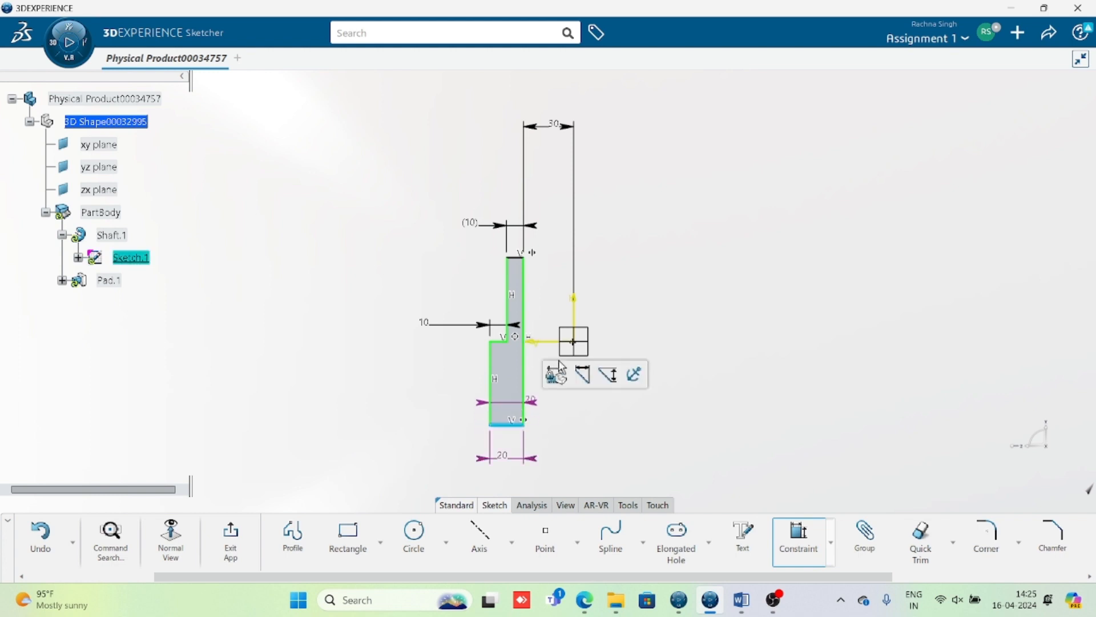
pyautogui.click(524, 260)
pyautogui.click(342, 365)
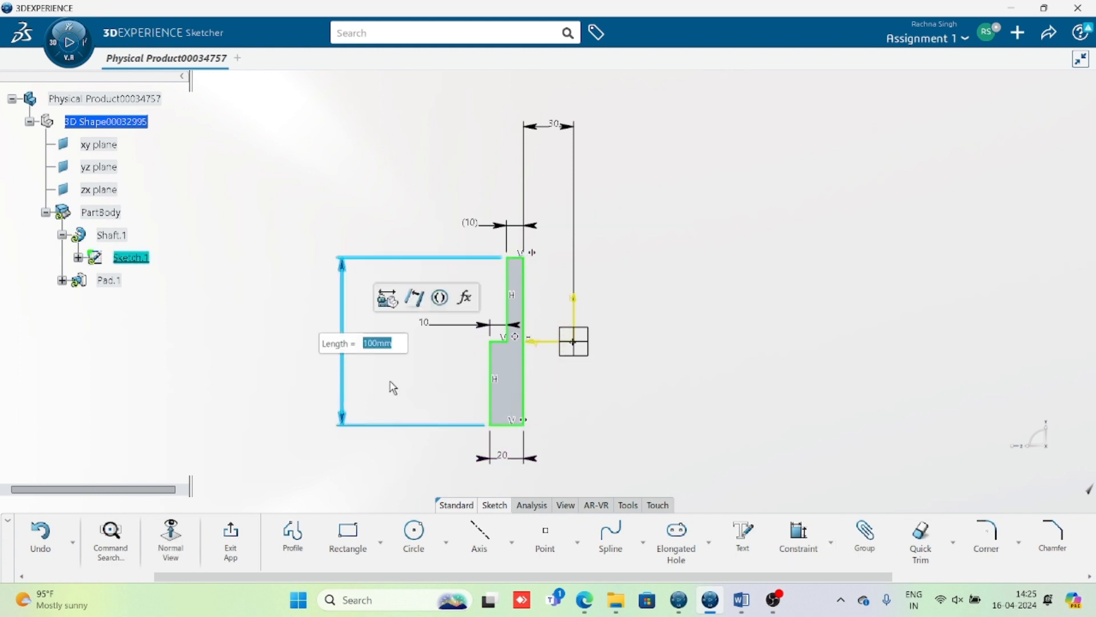
pyautogui.click(727, 413)
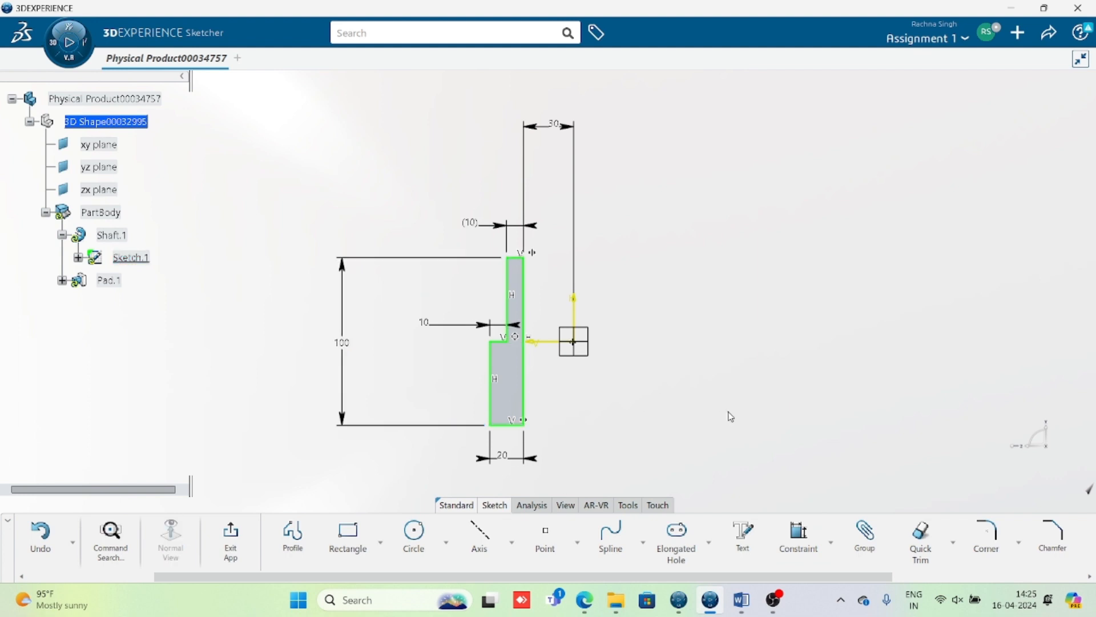
pyautogui.click(240, 540)
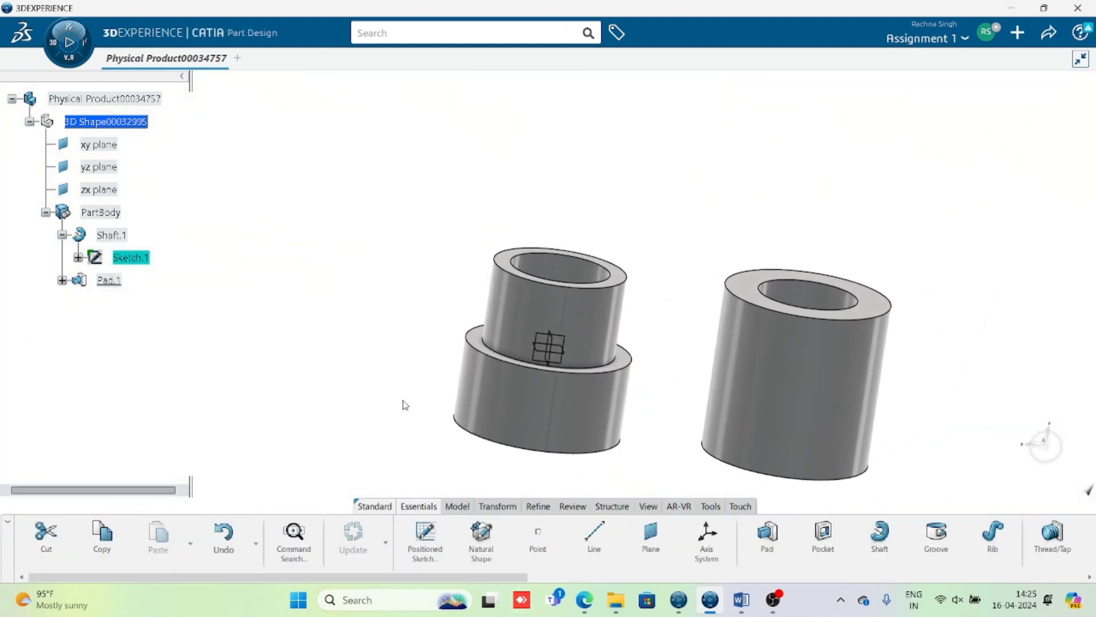
pyautogui.moveTo(403, 405); pyautogui.dragTo(491, 348, button='middle')
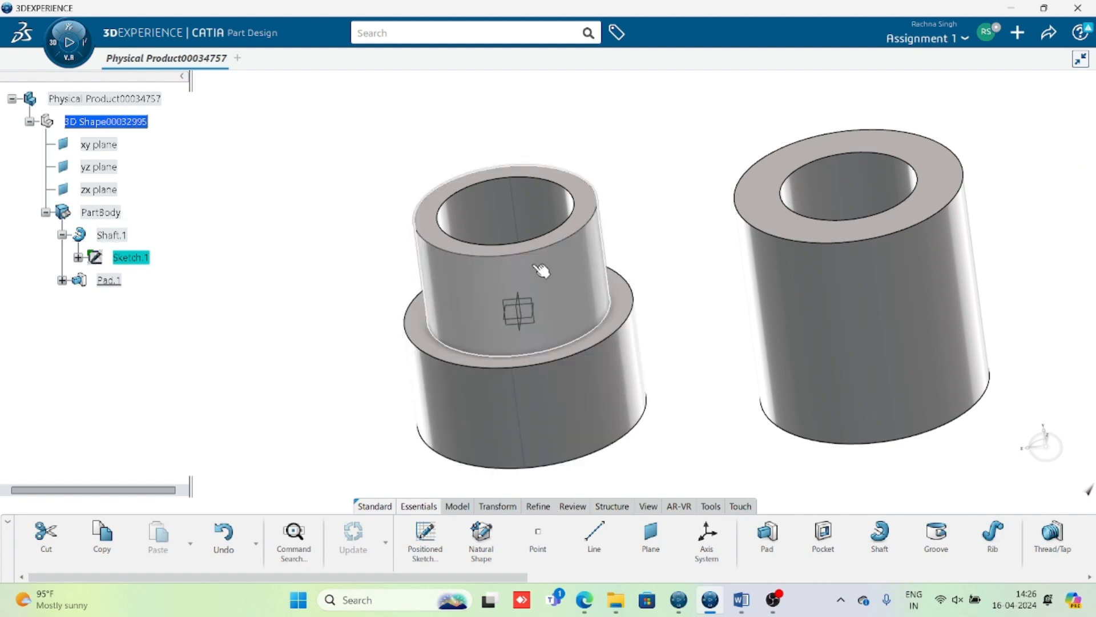
pyautogui.moveTo(330, 351); pyautogui.dragTo(452, 298, button='middle')
pyautogui.moveTo(526, 294); pyautogui.dragTo(446, 309, button='middle')
pyautogui.moveTo(687, 304); pyautogui.dragTo(567, 279, button='middle')
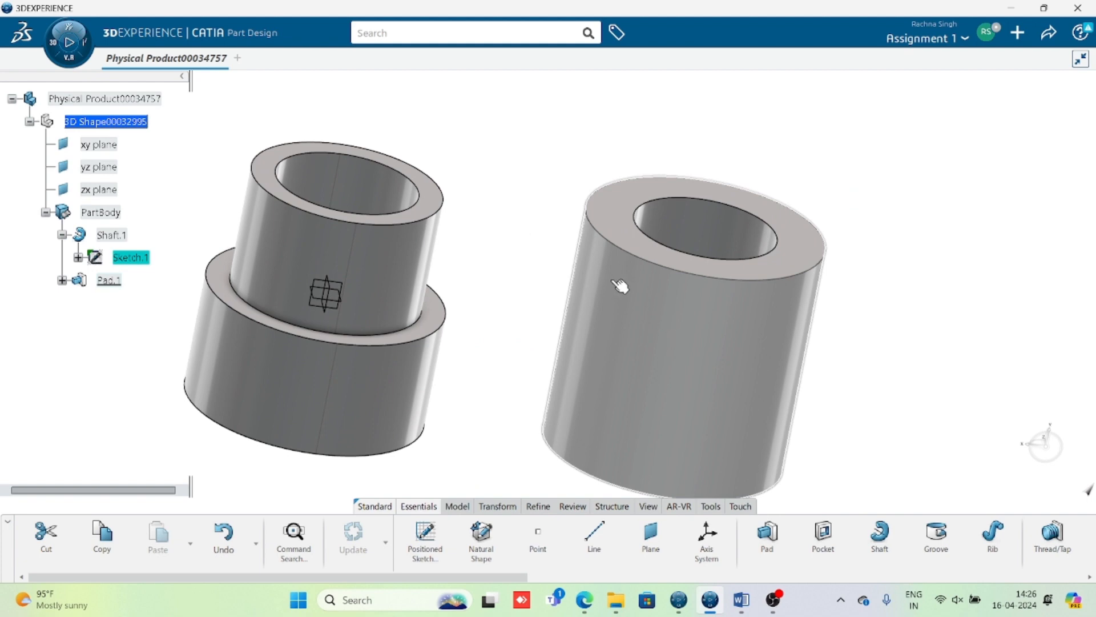
pyautogui.moveTo(620, 285); pyautogui.dragTo(732, 269, button='middle')
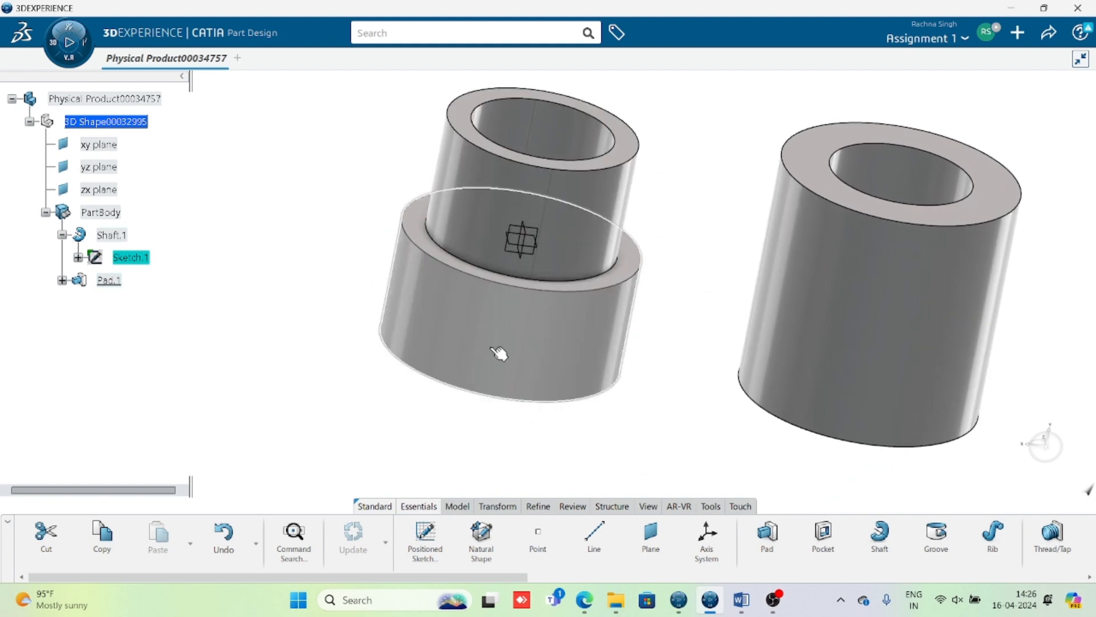
pyautogui.moveTo(519, 340)
pyautogui.mouseDown(button='middle')
pyautogui.moveTo(479, 388)
pyautogui.moveTo(783, 342)
pyautogui.mouseUp(button='middle')
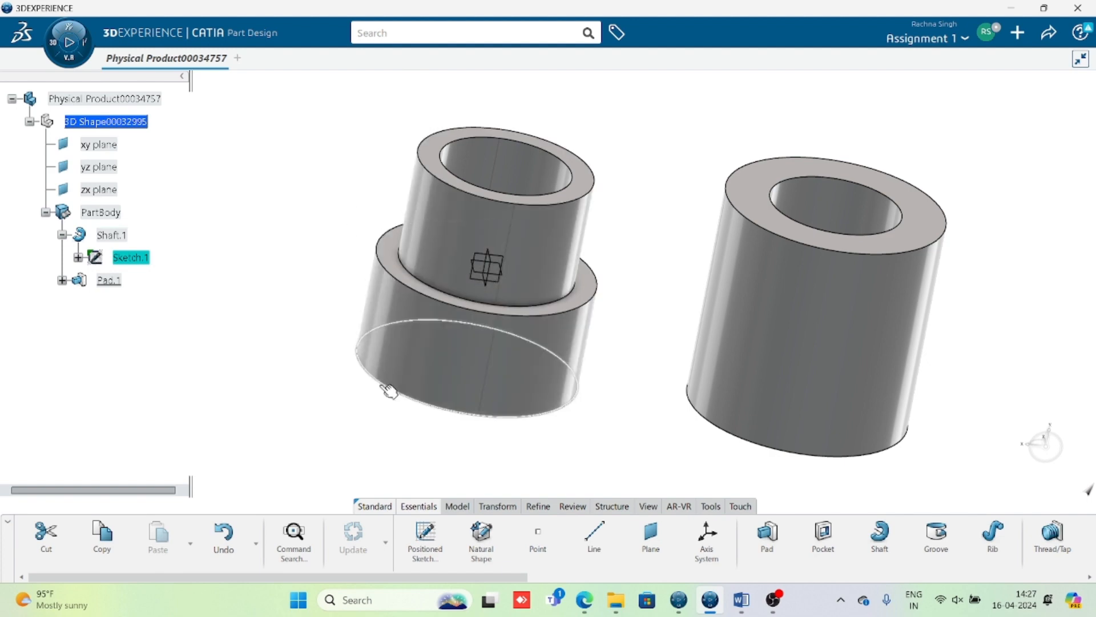
pyautogui.click(504, 255)
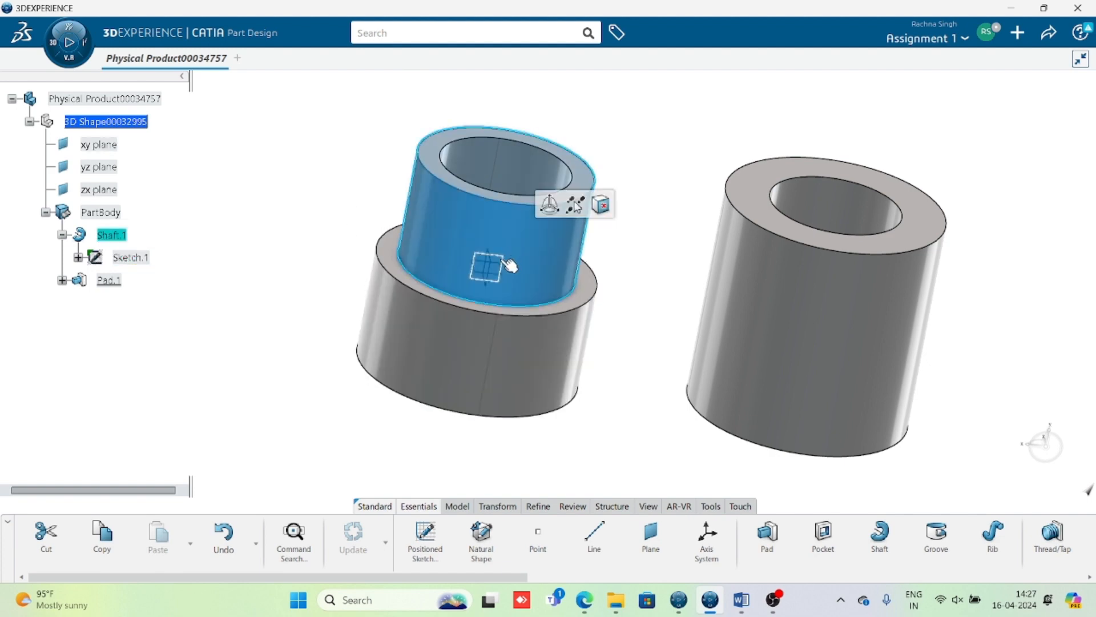
pyautogui.click(633, 301)
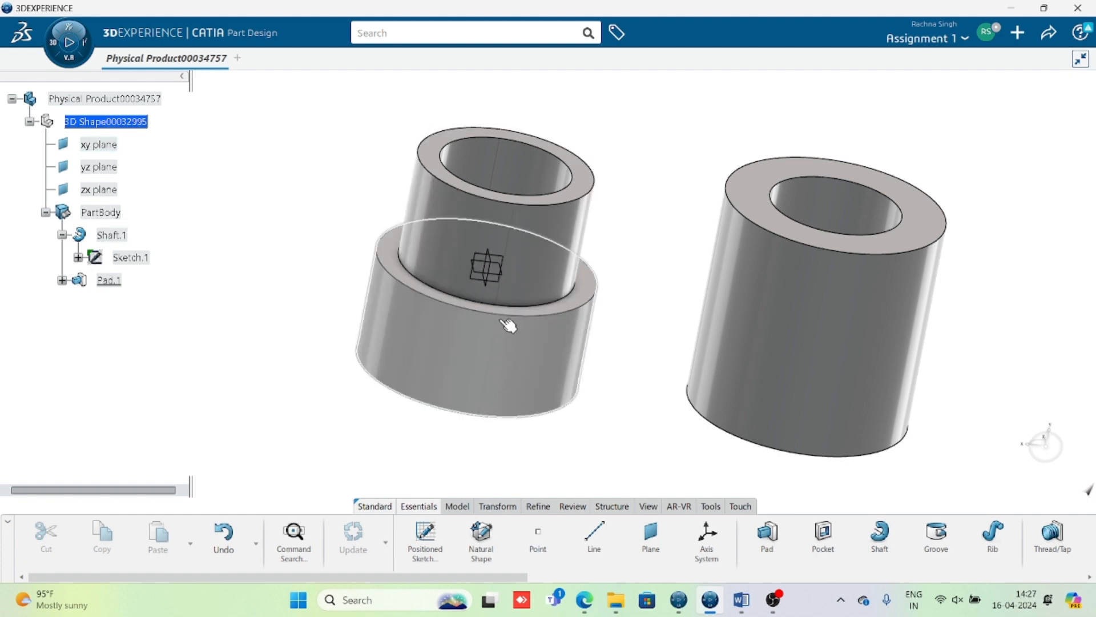
# Step: On the vertical plane through the stepped cylinder's axis, sketch a circle overlapping the wider section's outer side, shift it slightly inward and exit the sketch
pyautogui.click(486, 267)
pyautogui.click(423, 539)
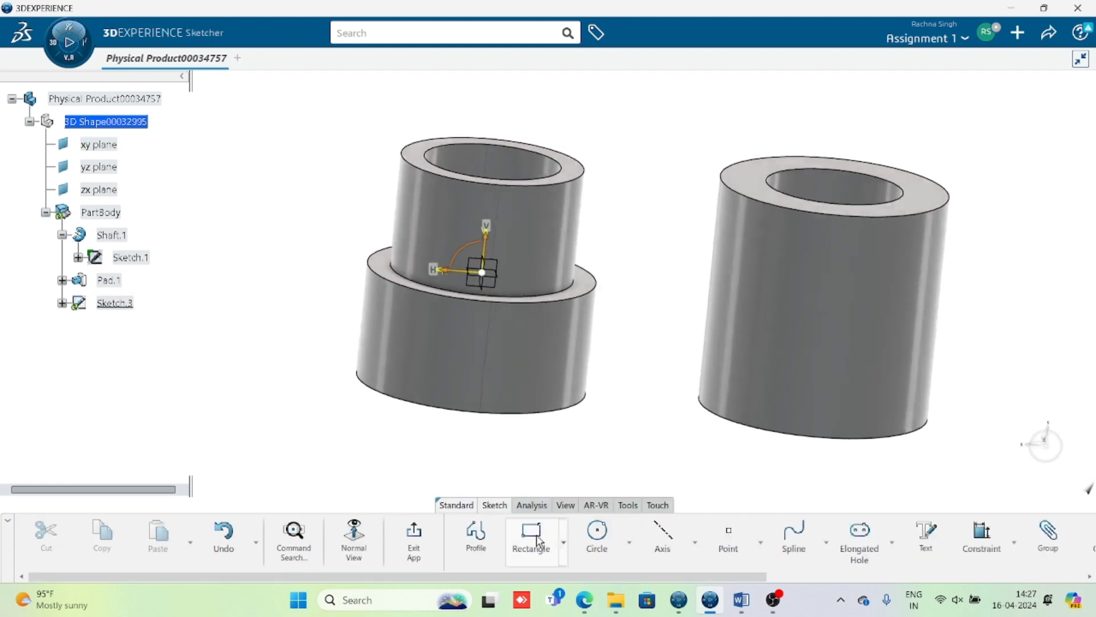
pyautogui.click(597, 537)
pyautogui.click(350, 347)
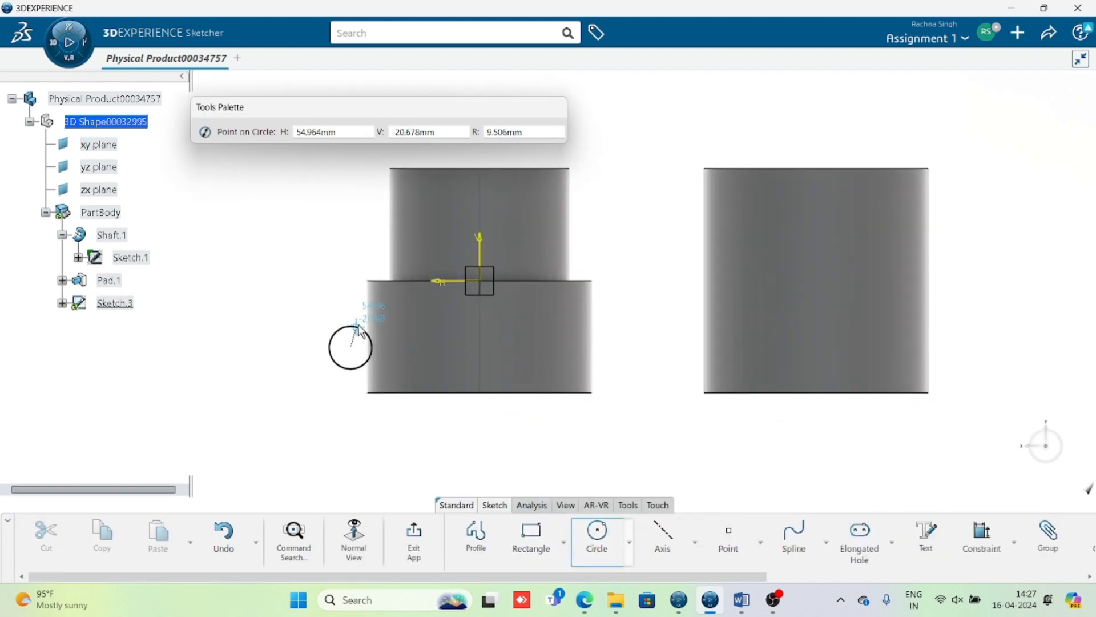
pyautogui.click(370, 328)
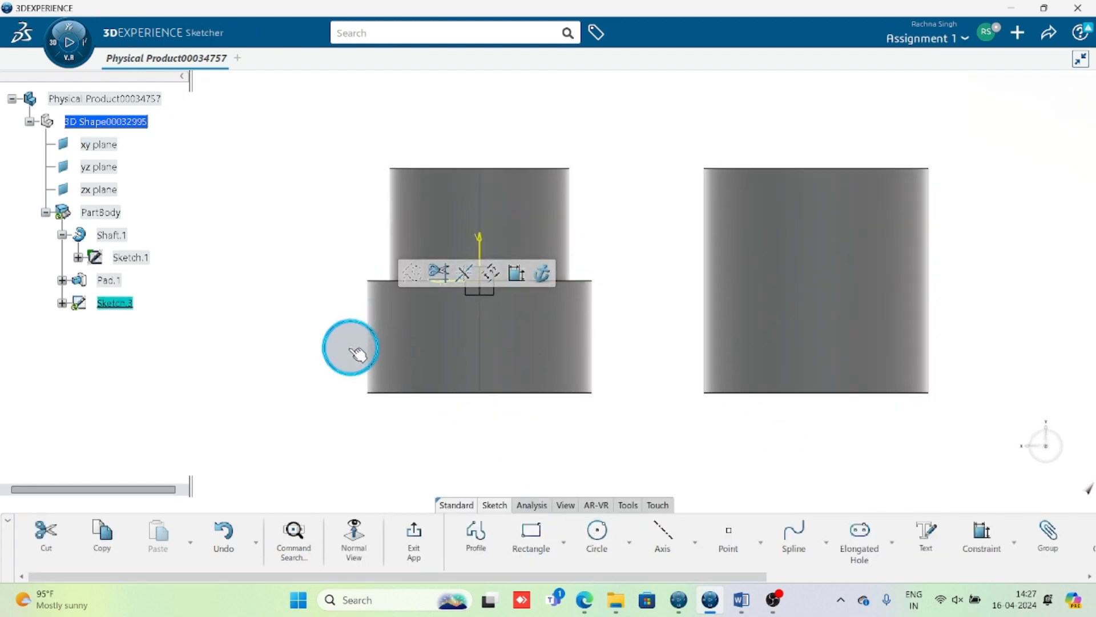
pyautogui.moveTo(350, 347); pyautogui.dragTo(360, 335)
pyautogui.click(327, 395)
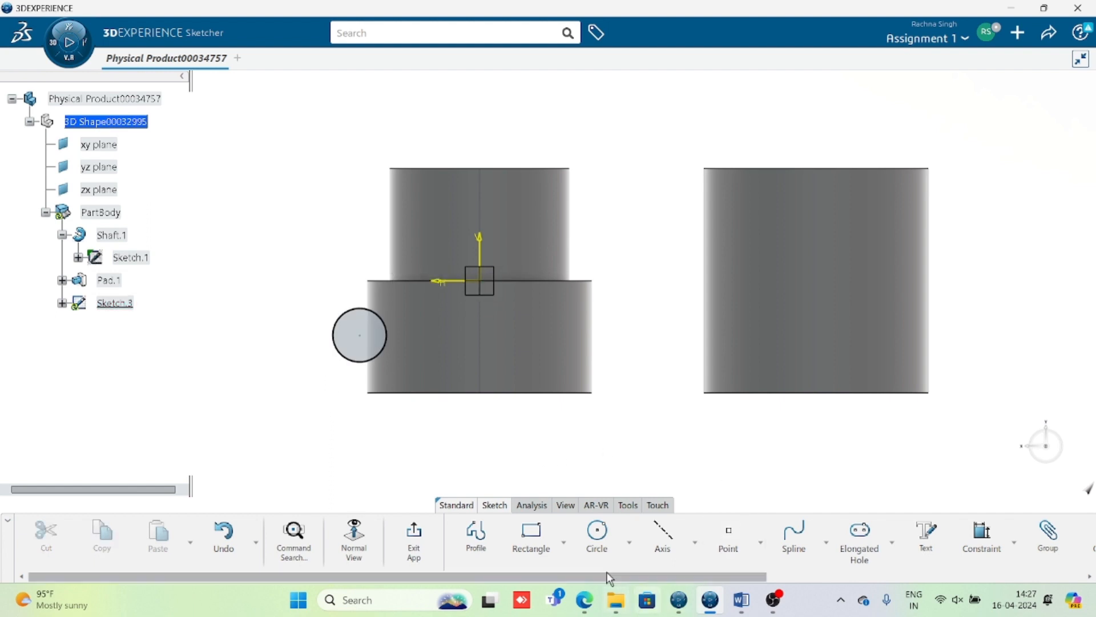
pyautogui.click(432, 550)
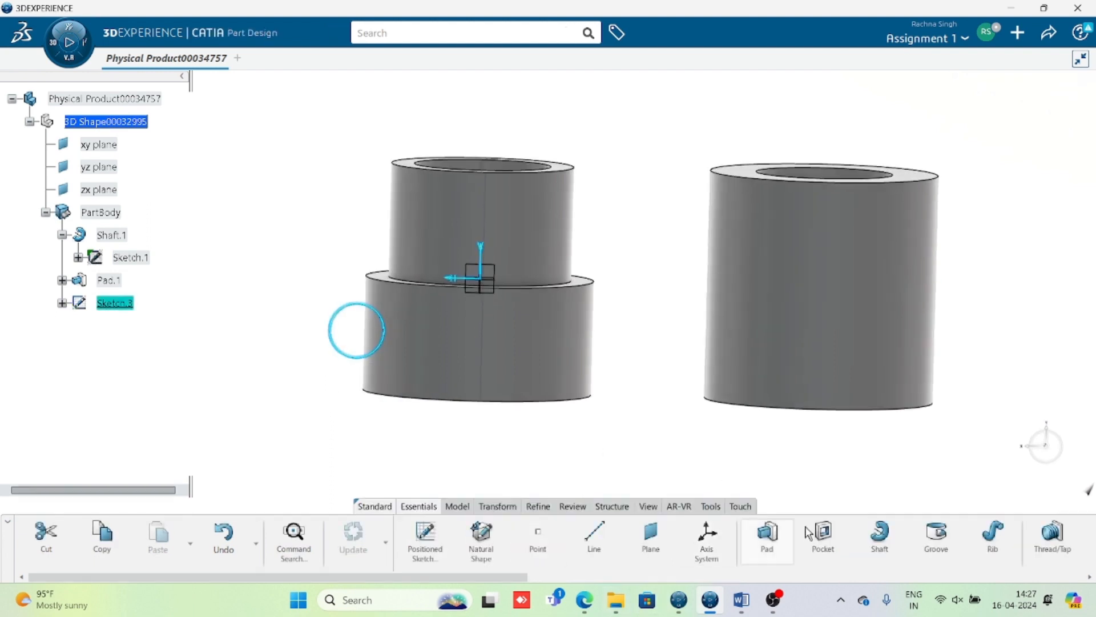
# Step: Cut a 360° groove around the stepped cylinder's wider section using the circle sketch as profile and VDirection as axis
pyautogui.click(938, 545)
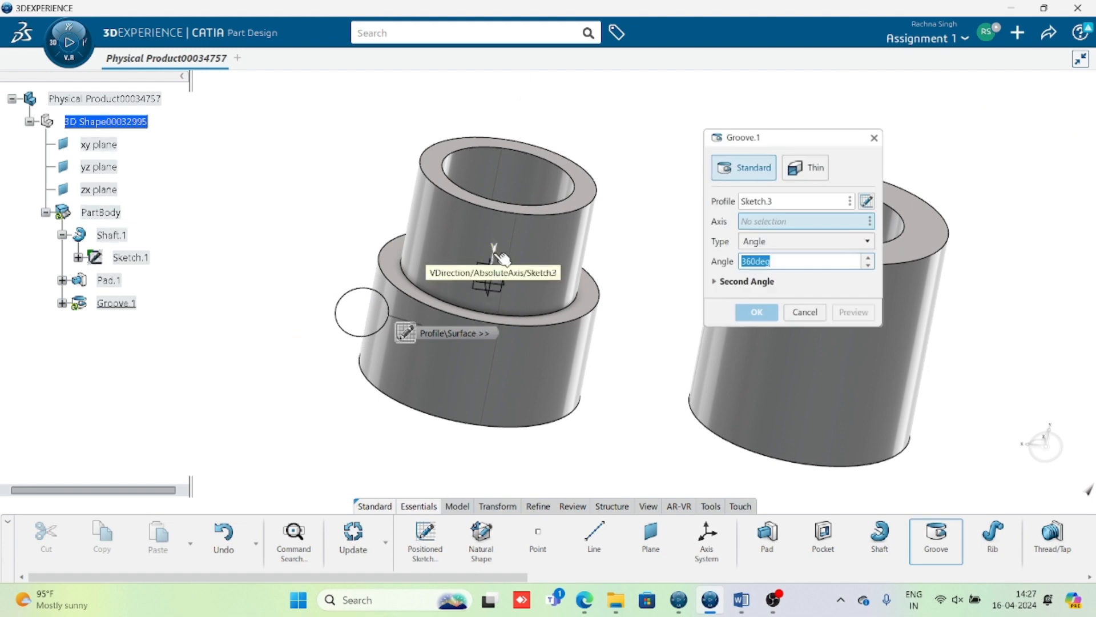
pyautogui.click(806, 312)
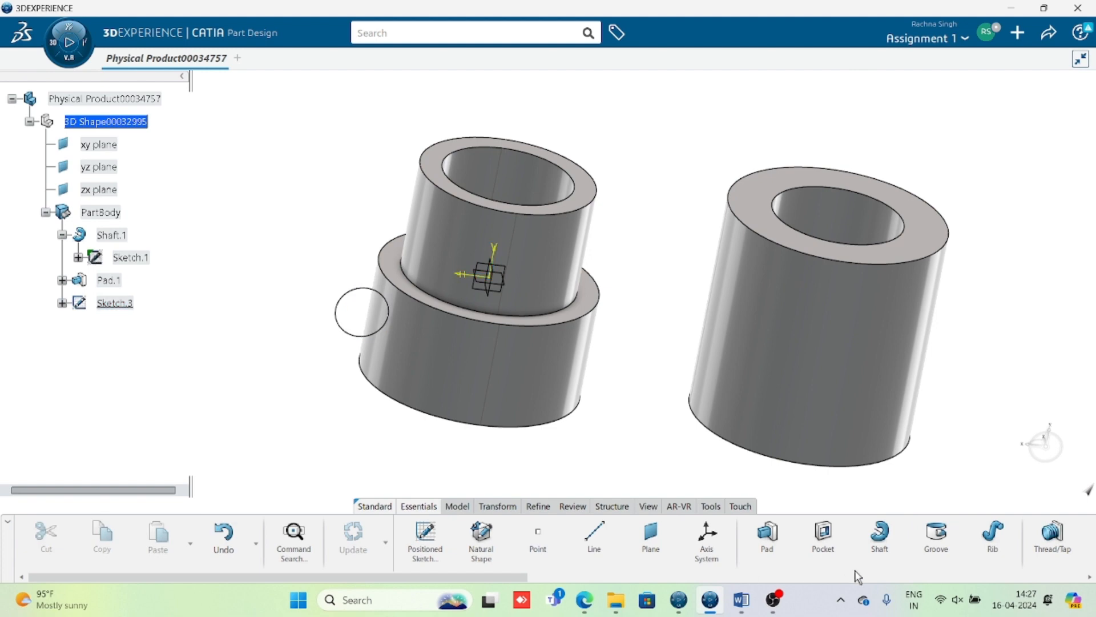
pyautogui.click(936, 537)
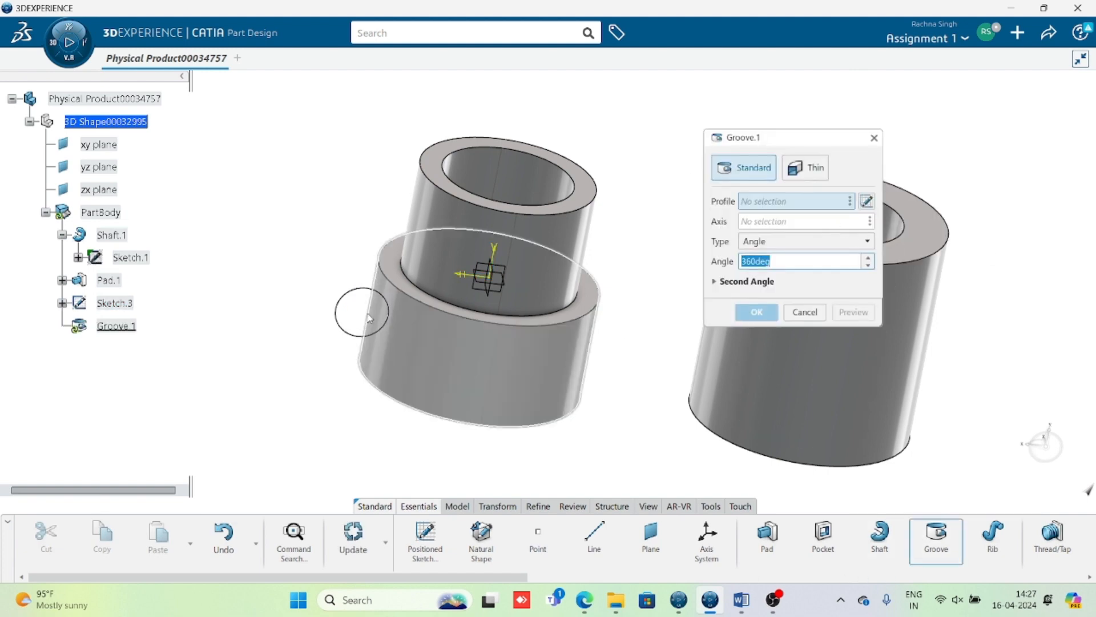
pyautogui.click(354, 336)
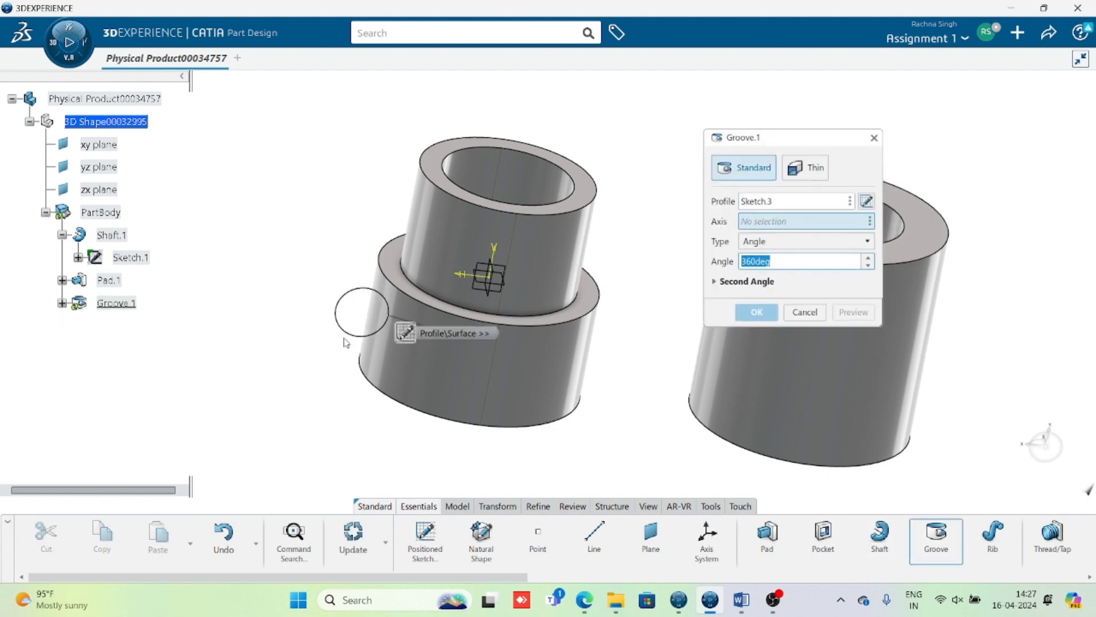
pyautogui.click(495, 260)
pyautogui.click(849, 312)
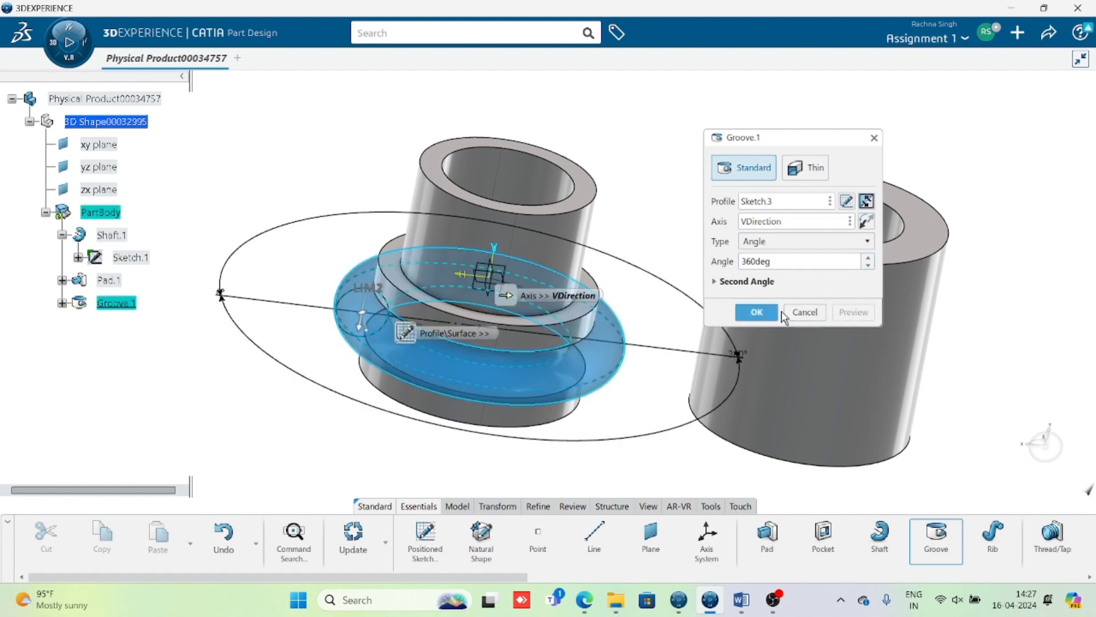
pyautogui.click(758, 312)
pyautogui.click(624, 462)
# Step: Edit the groove around the wider section, set its angle to 180 deg and preview the cut before applying it
pyautogui.moveTo(514, 441); pyautogui.dragTo(474, 401, button='middle')
pyautogui.moveTo(445, 302); pyautogui.dragTo(224, 304, button='middle')
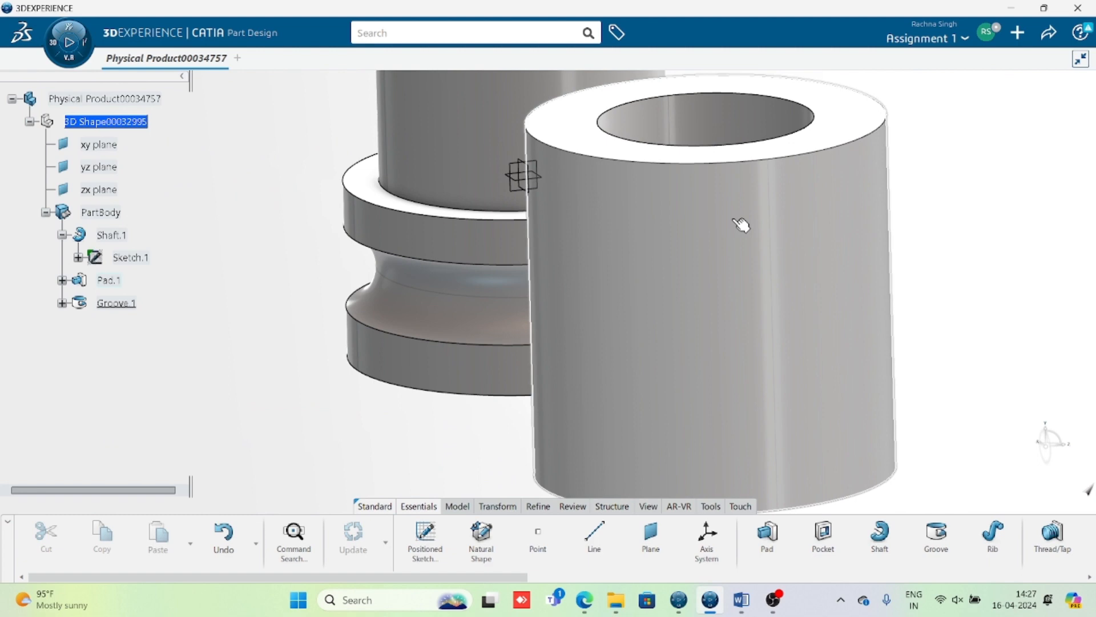
pyautogui.moveTo(319, 410); pyautogui.dragTo(540, 453, button='middle')
pyautogui.click(436, 371)
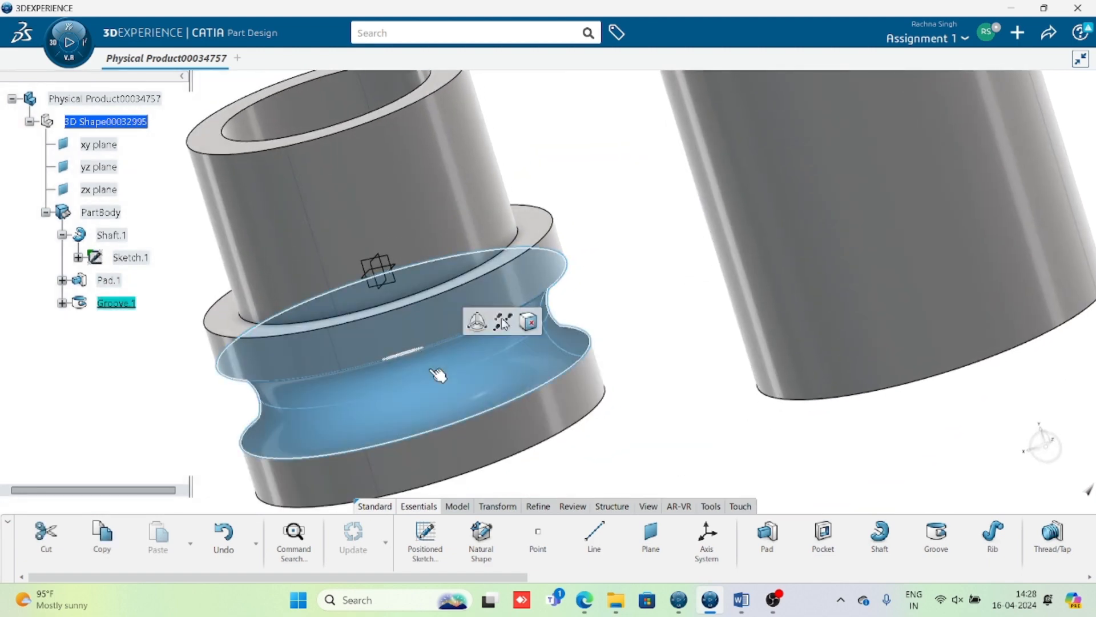
pyautogui.doubleClick(447, 362)
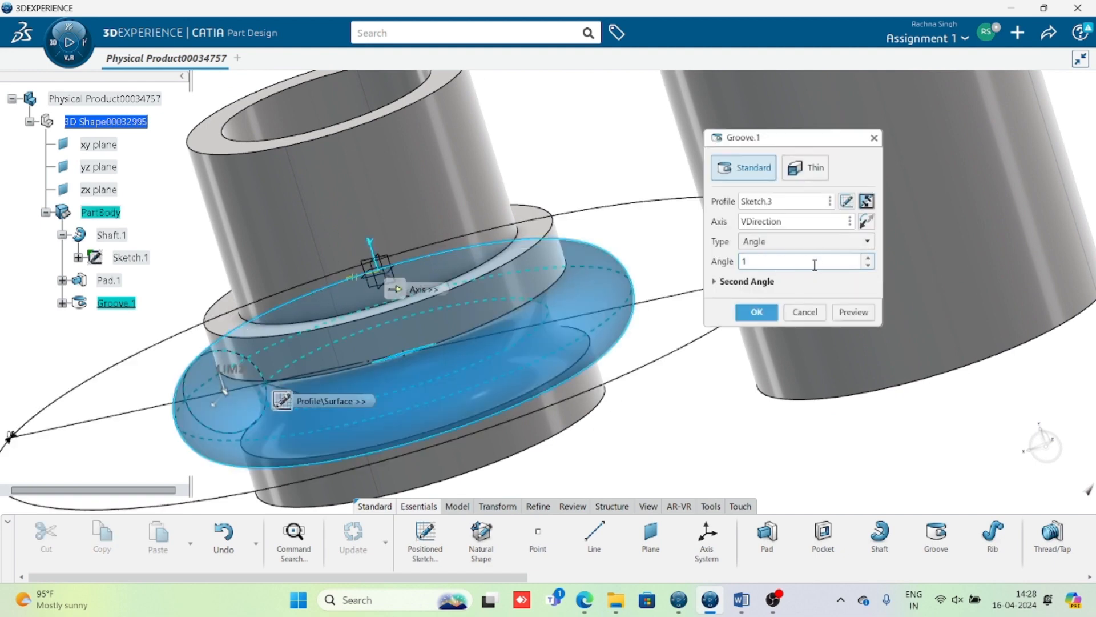
pyautogui.click(853, 313)
pyautogui.moveTo(800, 329); pyautogui.dragTo(664, 336, button='middle')
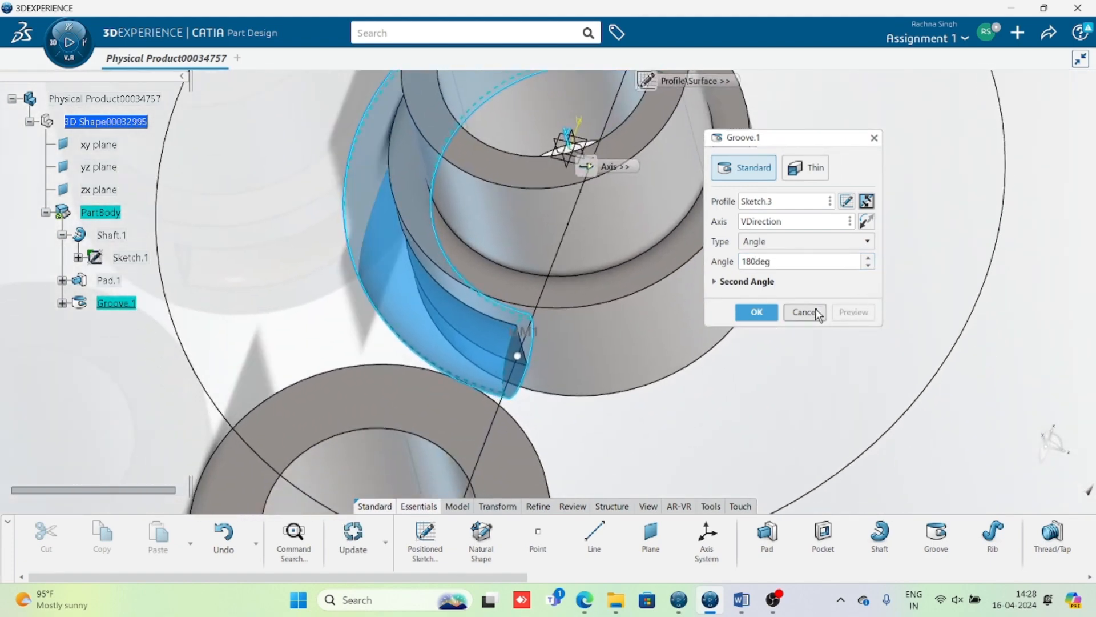
pyautogui.click(757, 312)
# Step: Reopen the groove definition, reverse its direction and preview the half-turn cut
pyautogui.moveTo(751, 326)
pyautogui.mouseDown(button='middle')
pyautogui.moveTo(648, 328)
pyautogui.moveTo(700, 314)
pyautogui.moveTo(502, 379)
pyautogui.moveTo(345, 357)
pyautogui.moveTo(450, 318)
pyautogui.moveTo(450, 293)
pyautogui.moveTo(509, 354)
pyautogui.moveTo(753, 325)
pyautogui.mouseUp(button='middle')
pyautogui.moveTo(615, 308); pyautogui.dragTo(400, 282, button='middle')
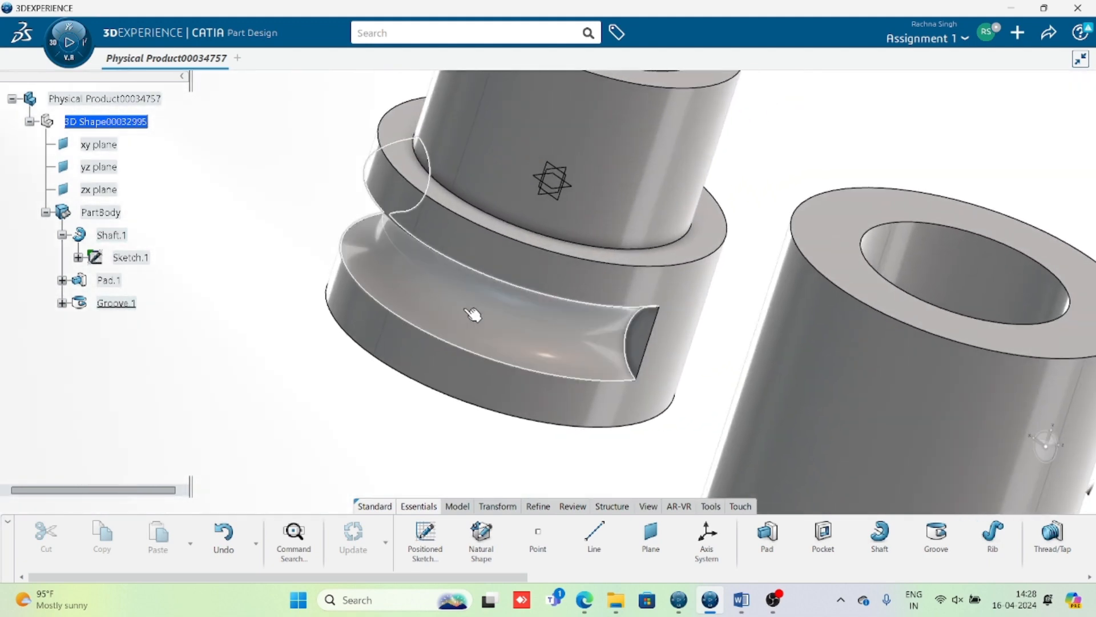
pyautogui.doubleClick(543, 332)
pyautogui.moveTo(676, 301); pyautogui.dragTo(631, 355, button='middle')
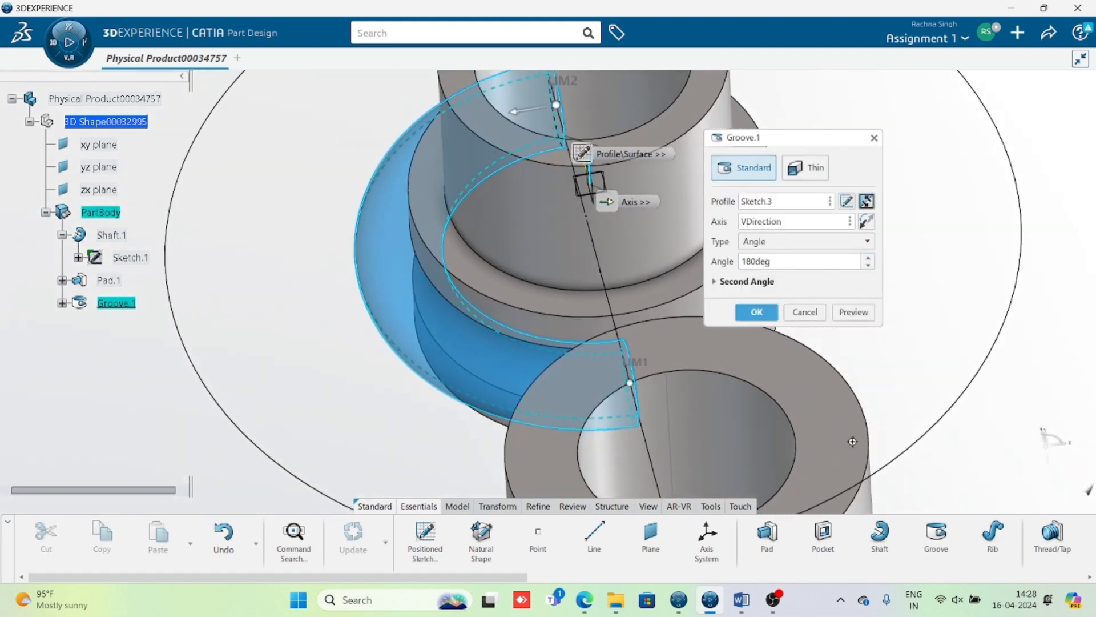
pyautogui.moveTo(851, 440); pyautogui.dragTo(784, 395, button='middle')
pyautogui.click(867, 221)
pyautogui.click(860, 313)
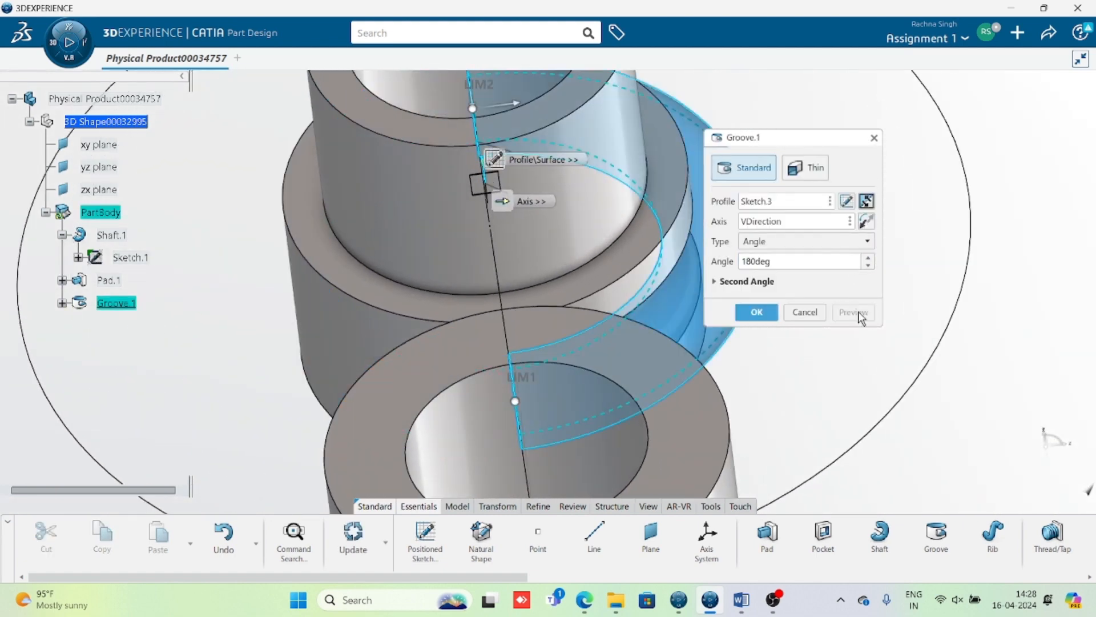
pyautogui.moveTo(613, 412); pyautogui.dragTo(476, 361, button='middle')
pyautogui.moveTo(600, 375); pyautogui.dragTo(594, 398, button='middle')
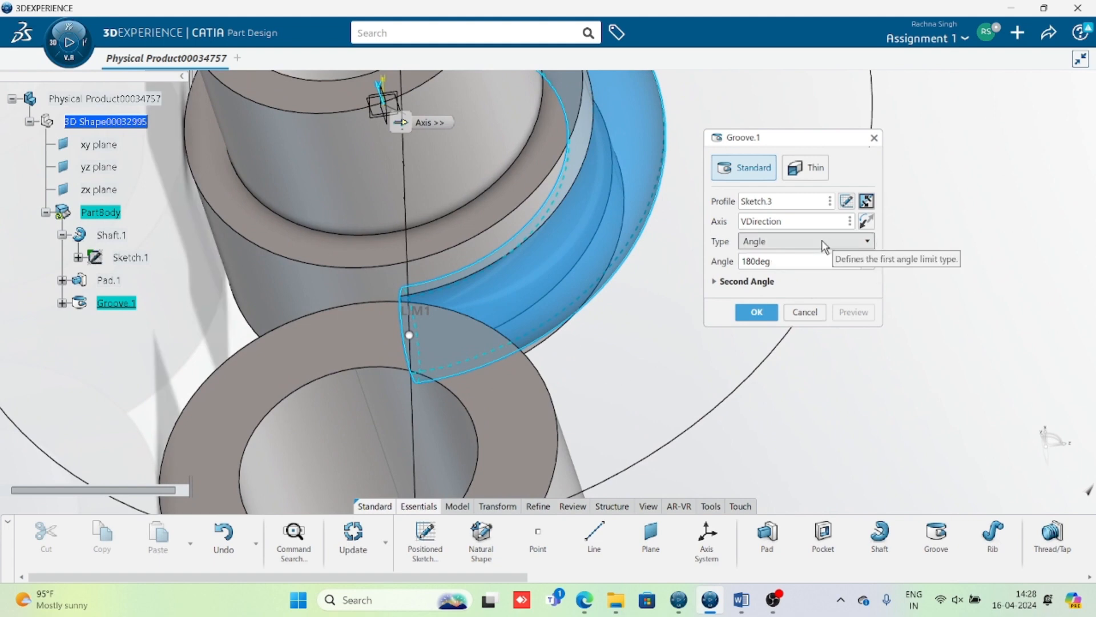
# Step: Flip the groove direction back, set its second angle to 180 deg and first angle to 0 deg, and preview it
pyautogui.click(759, 282)
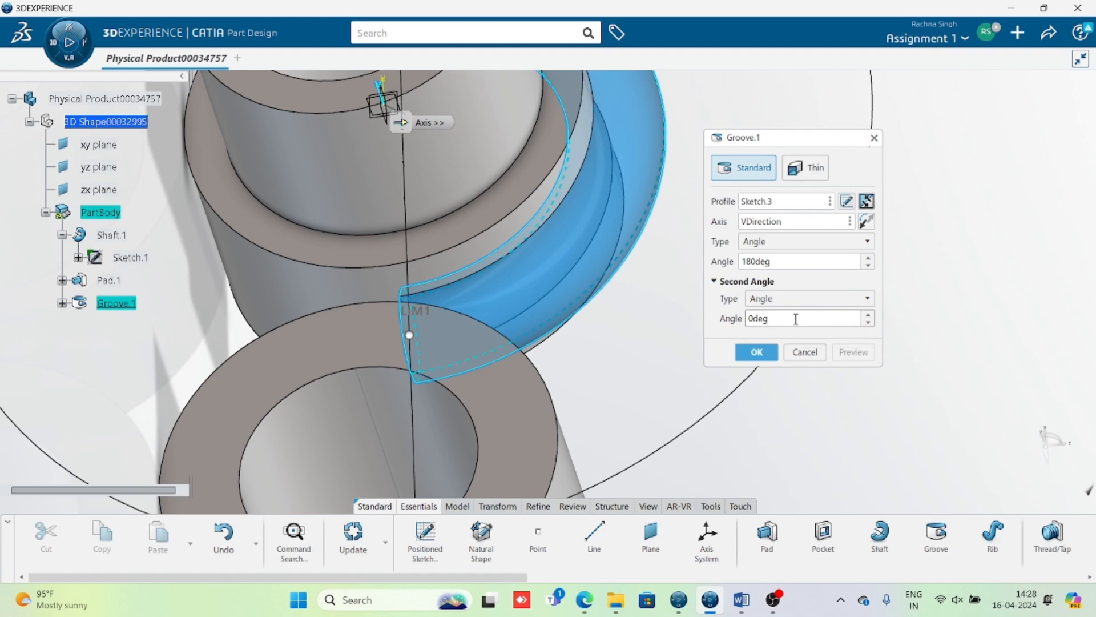
pyautogui.click(866, 221)
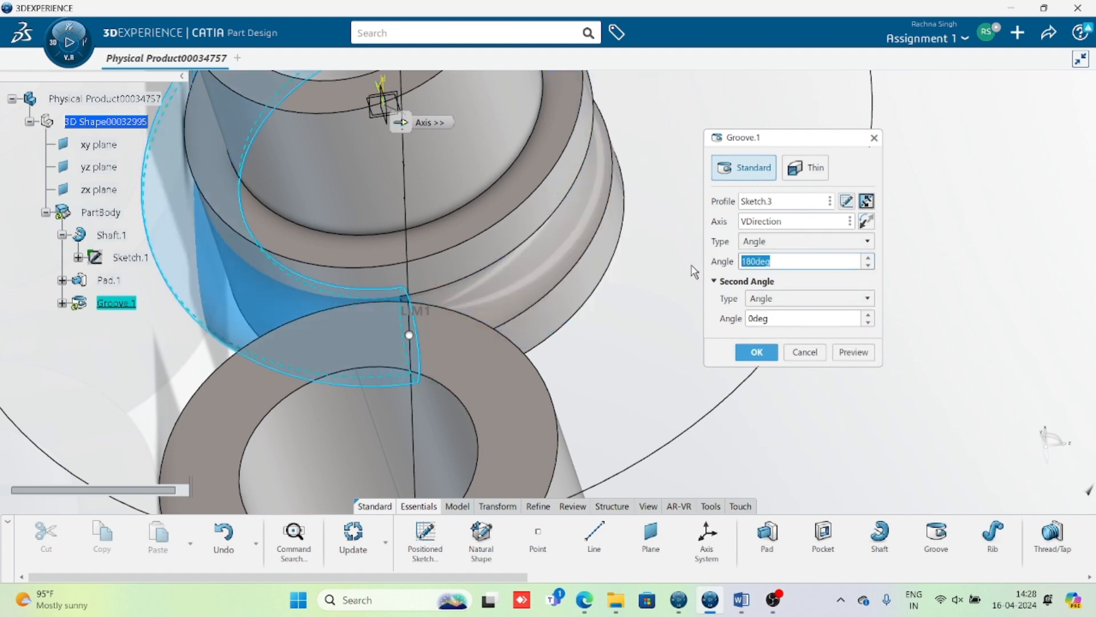
pyautogui.click(774, 324)
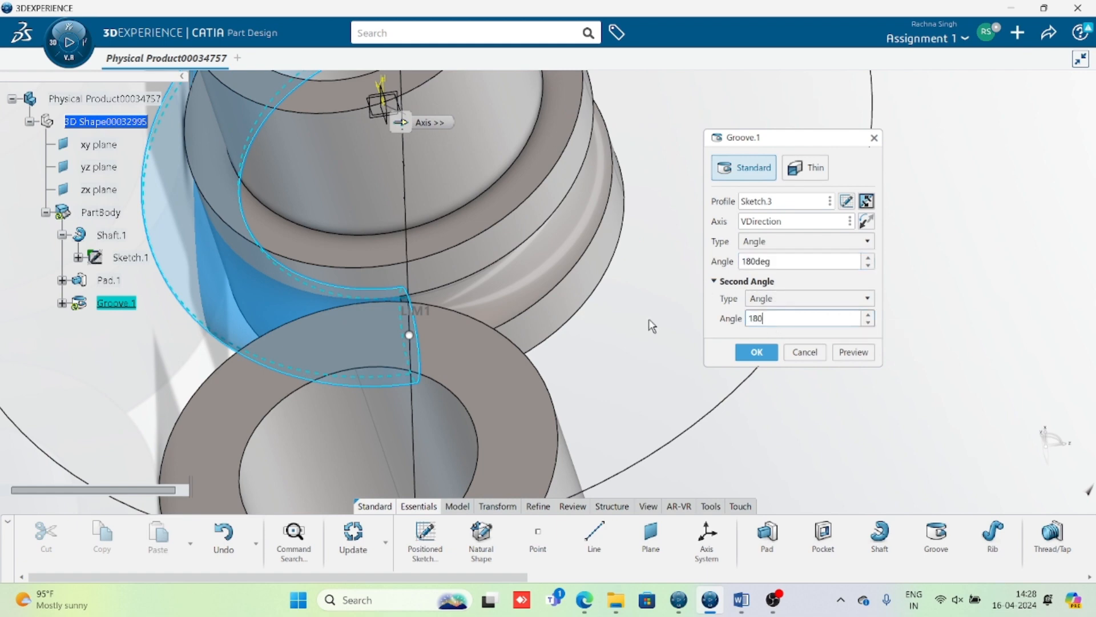
pyautogui.click(811, 261)
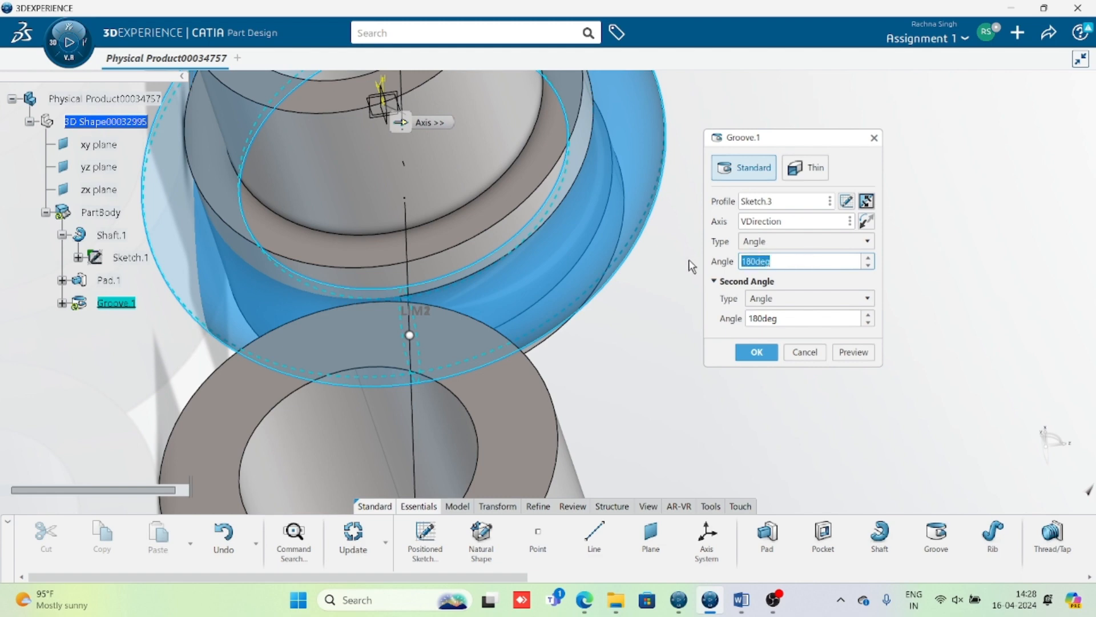
pyautogui.click(854, 355)
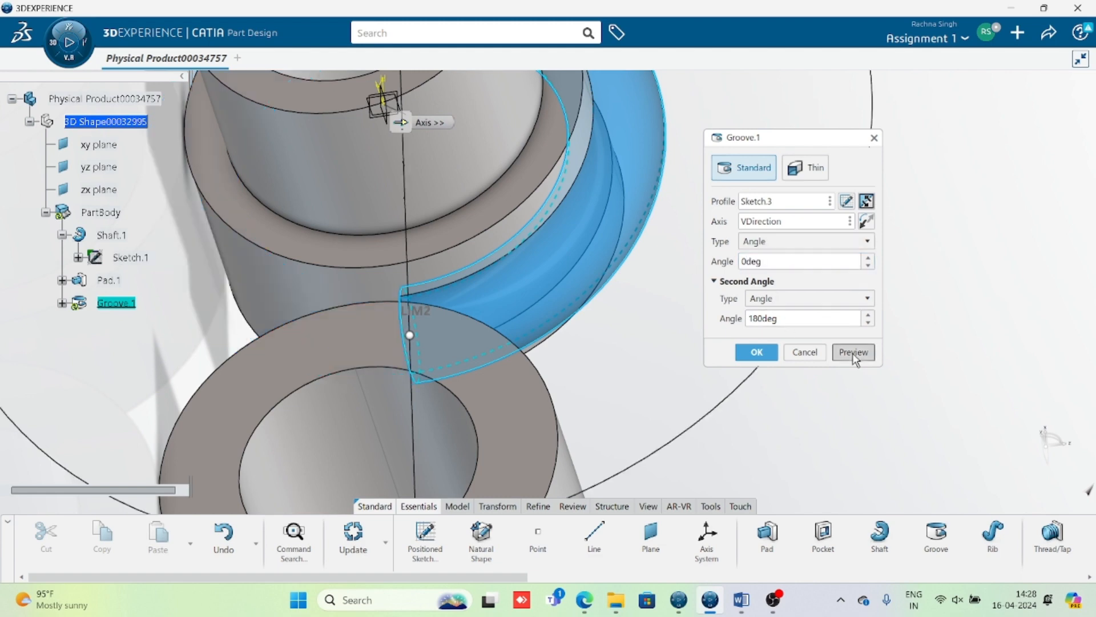
# Step: Reverse the direction of the groove again and apply the edited definition
pyautogui.keyDown('ctrl'); pyautogui.moveTo(534, 265); pyautogui.dragTo(532, 386, button='middle'); pyautogui.keyUp('ctrl')
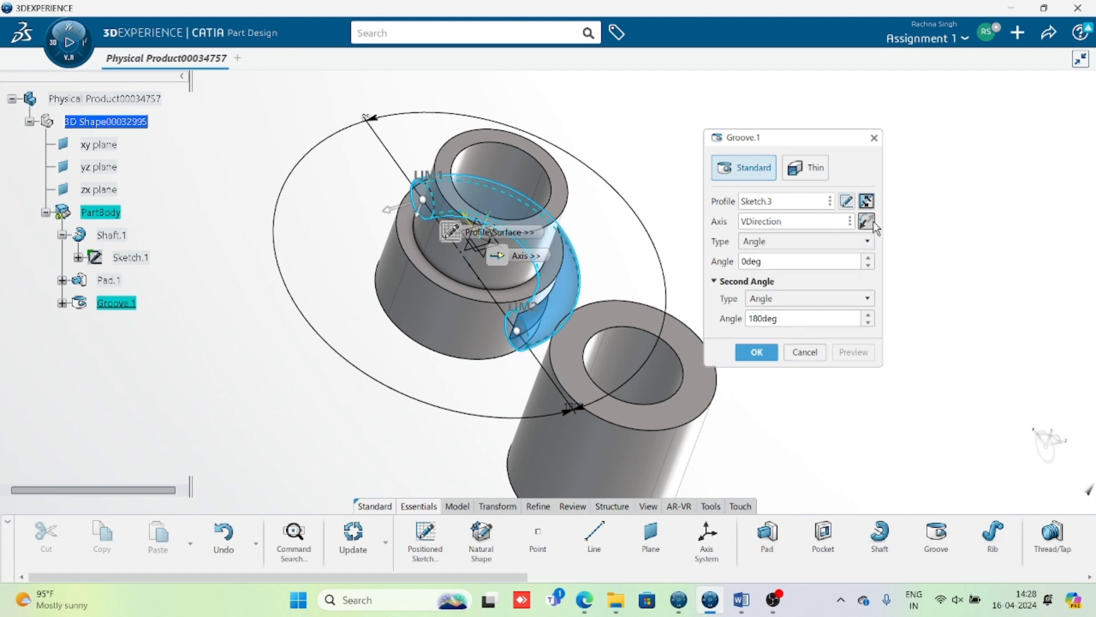
pyautogui.click(867, 222)
pyautogui.click(756, 351)
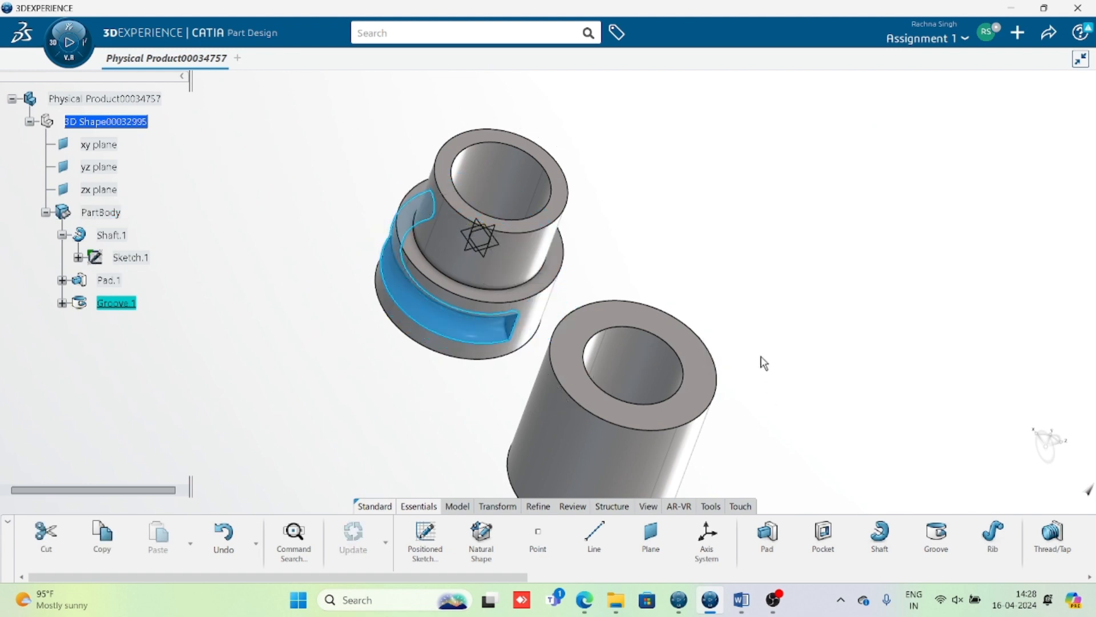
# Step: Reopen the definition of the groove around the wider section and set its first angle to 90 deg
pyautogui.moveTo(758, 294); pyautogui.dragTo(434, 311, button='middle')
pyautogui.click(434, 311)
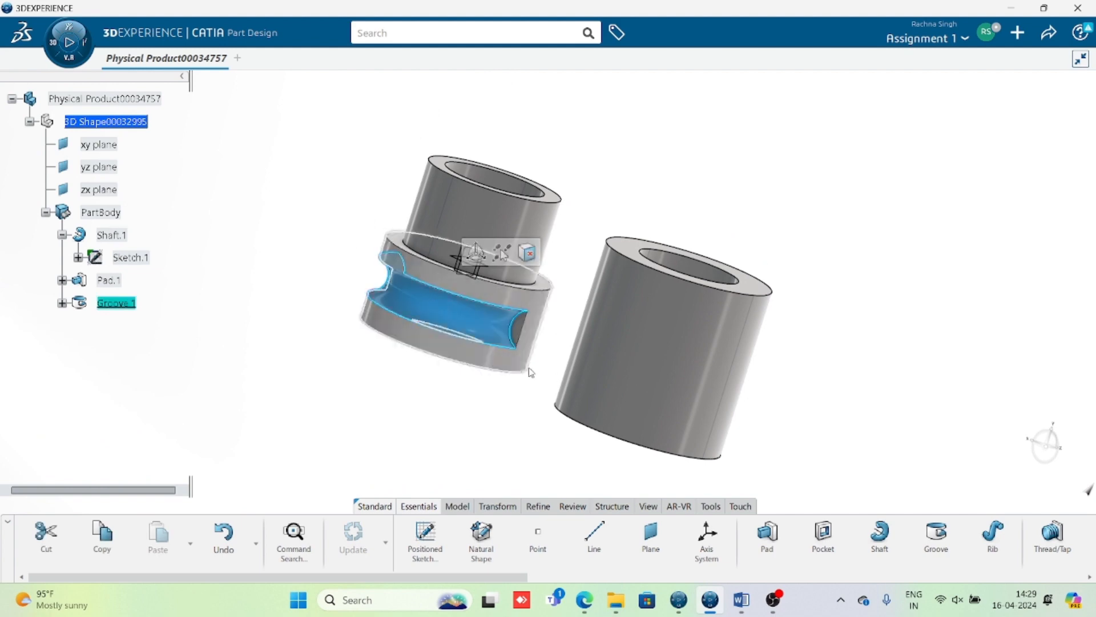
pyautogui.moveTo(553, 311); pyautogui.dragTo(562, 352, button='middle')
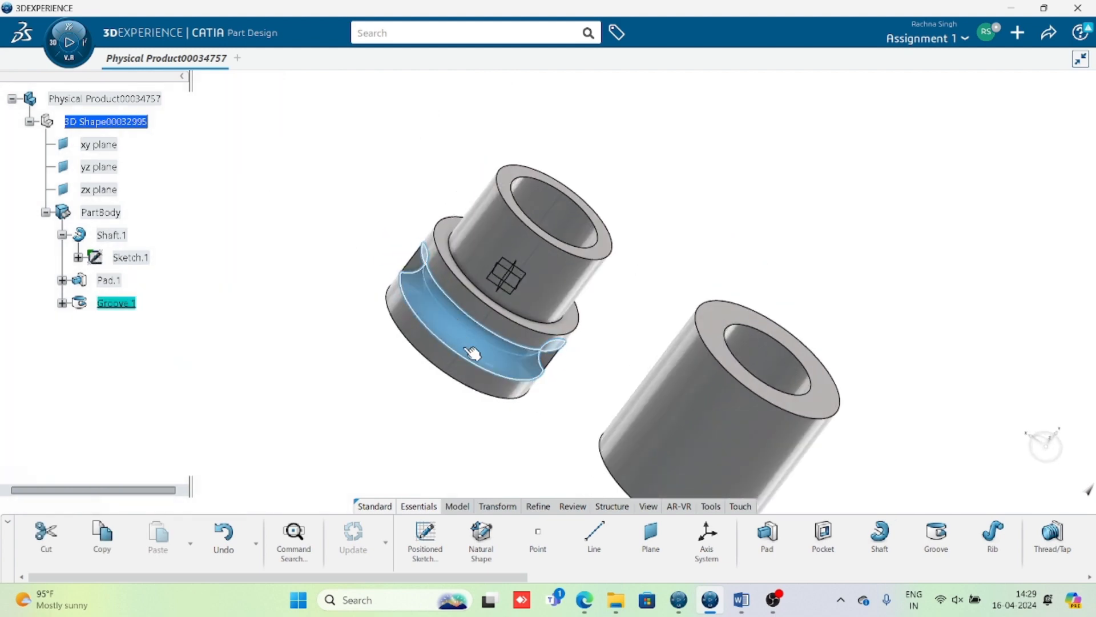
pyautogui.moveTo(455, 330)
pyautogui.mouseDown(button='middle')
pyautogui.moveTo(468, 312)
pyautogui.moveTo(404, 395)
pyautogui.mouseUp(button='middle')
pyautogui.moveTo(480, 366)
pyautogui.mouseDown(button='middle')
pyautogui.moveTo(408, 391)
pyautogui.moveTo(422, 354)
pyautogui.moveTo(411, 318)
pyautogui.mouseUp(button='middle')
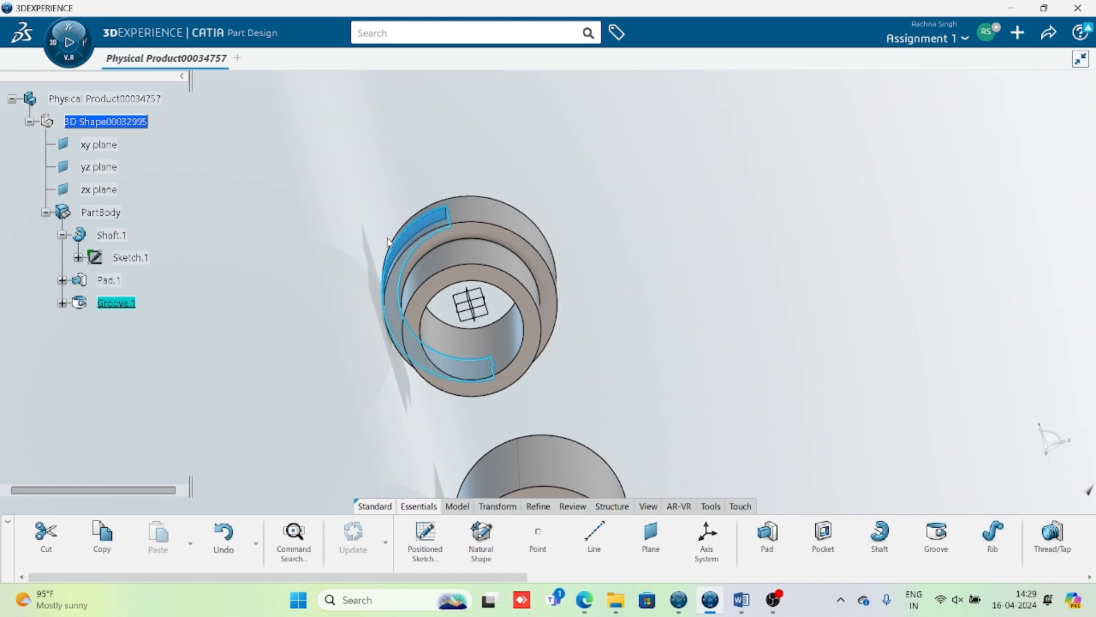
pyautogui.moveTo(435, 427); pyautogui.dragTo(579, 412, button='middle')
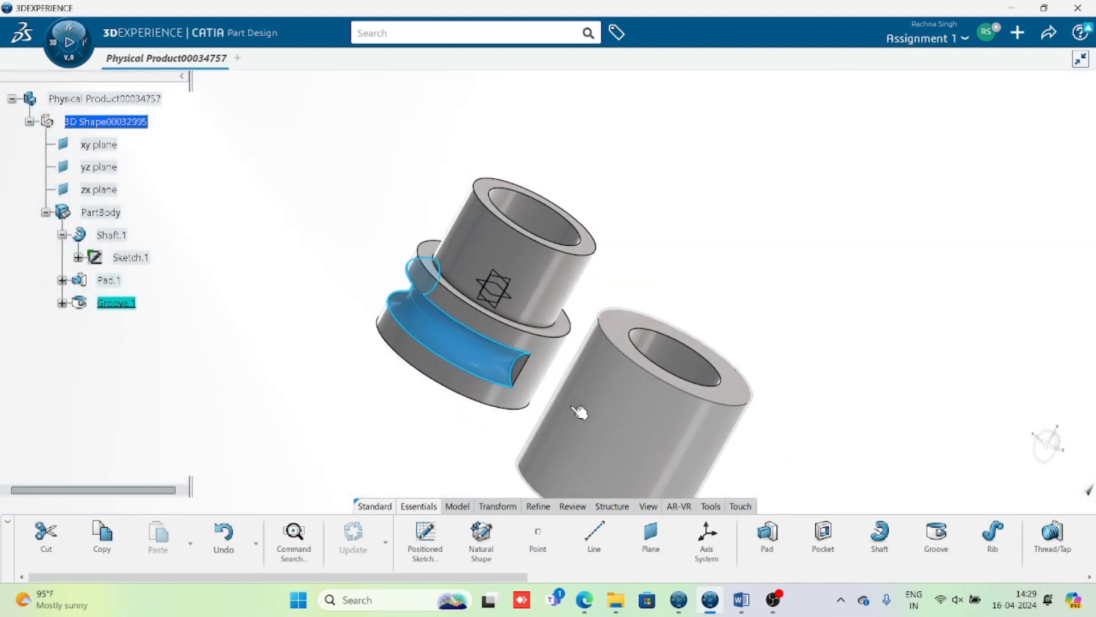
pyautogui.doubleClick(483, 359)
pyautogui.moveTo(624, 331); pyautogui.dragTo(581, 398, button='middle')
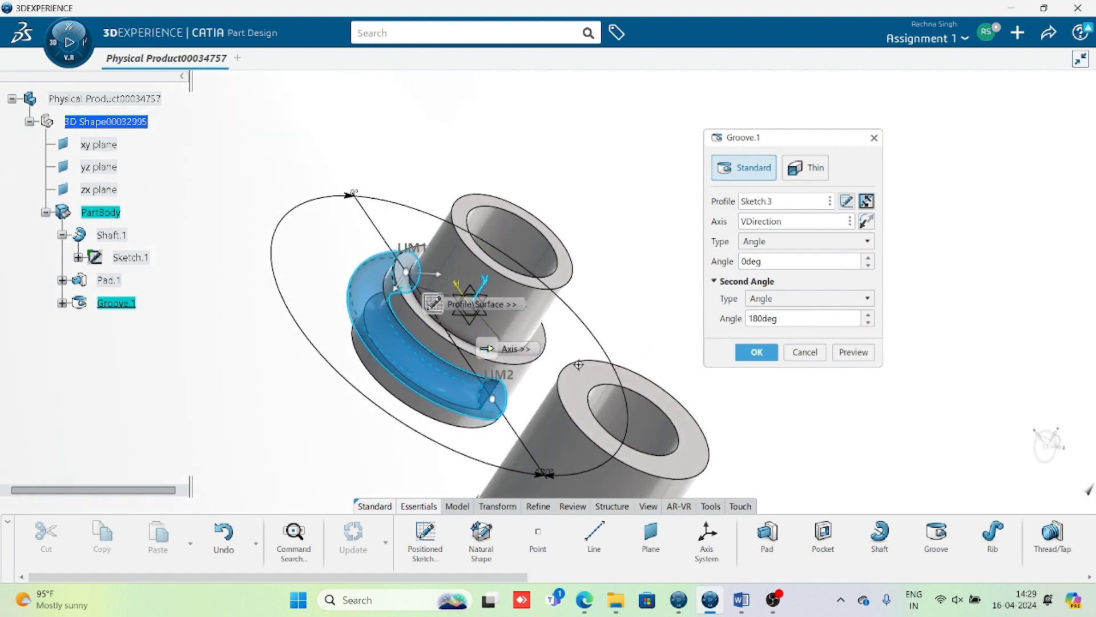
pyautogui.moveTo(370, 364); pyautogui.dragTo(340, 405, button='middle')
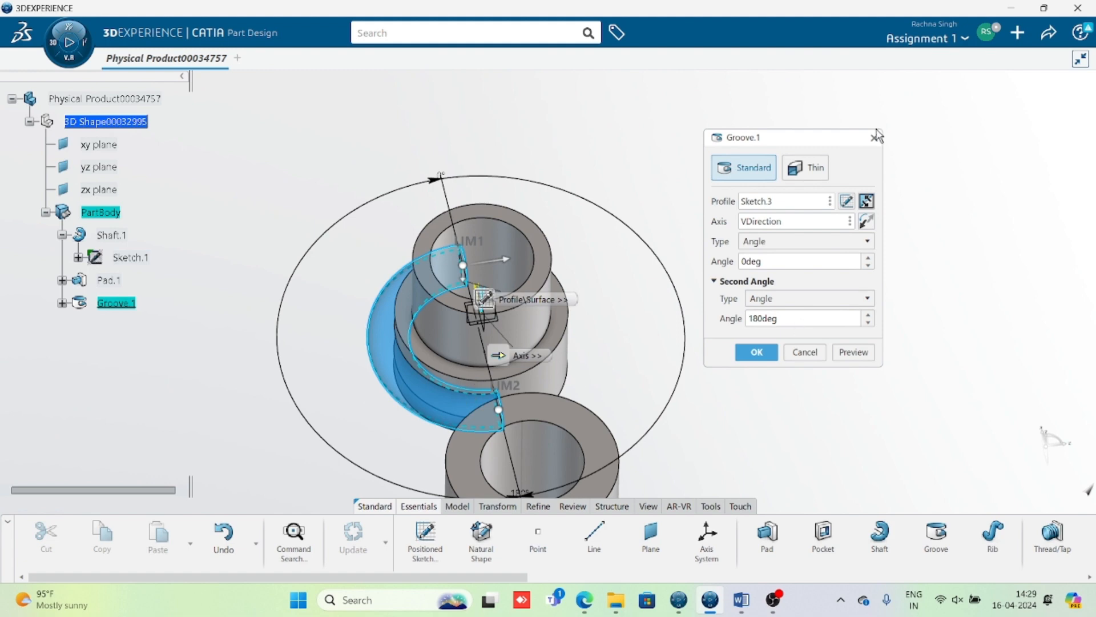
pyautogui.moveTo(792, 262); pyautogui.dragTo(721, 262)
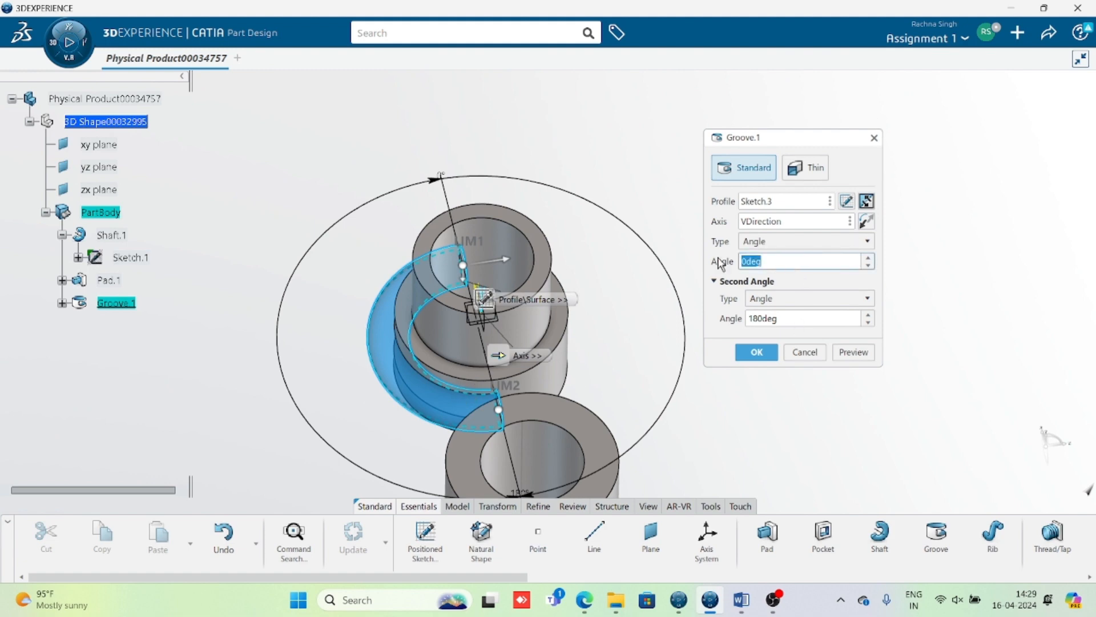
pyautogui.click(799, 318)
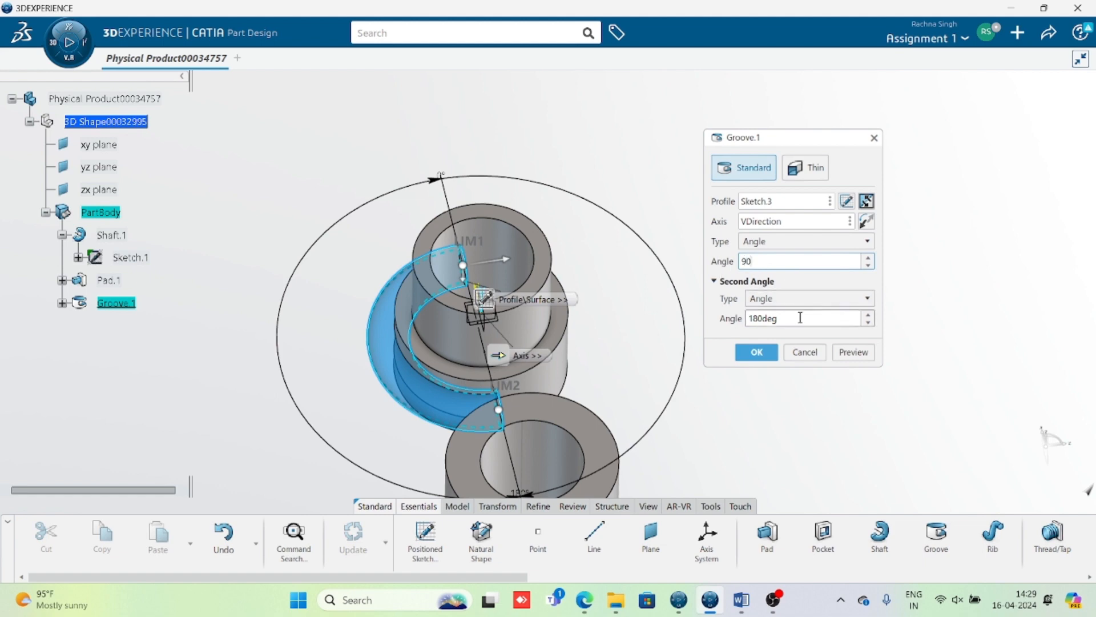
# Step: Set the groove's second angle to 90 deg, preview the cut and apply the edited definition
pyautogui.moveTo(806, 319); pyautogui.dragTo(705, 324)
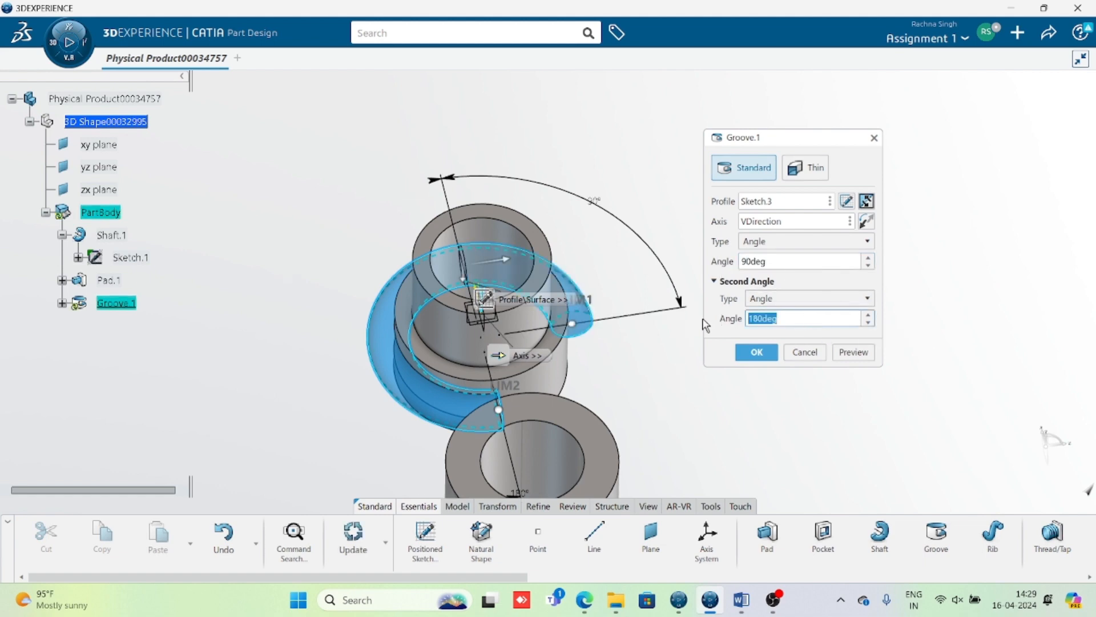
pyautogui.write('90')
pyautogui.click(853, 352)
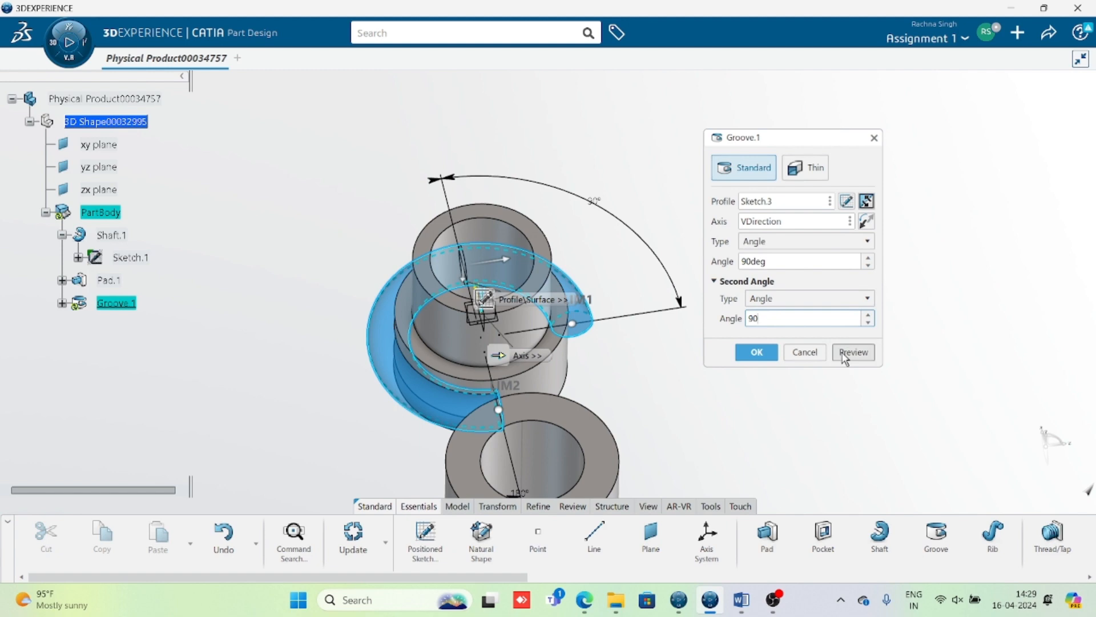
pyautogui.moveTo(487, 387); pyautogui.dragTo(514, 415, button='middle')
pyautogui.click(762, 352)
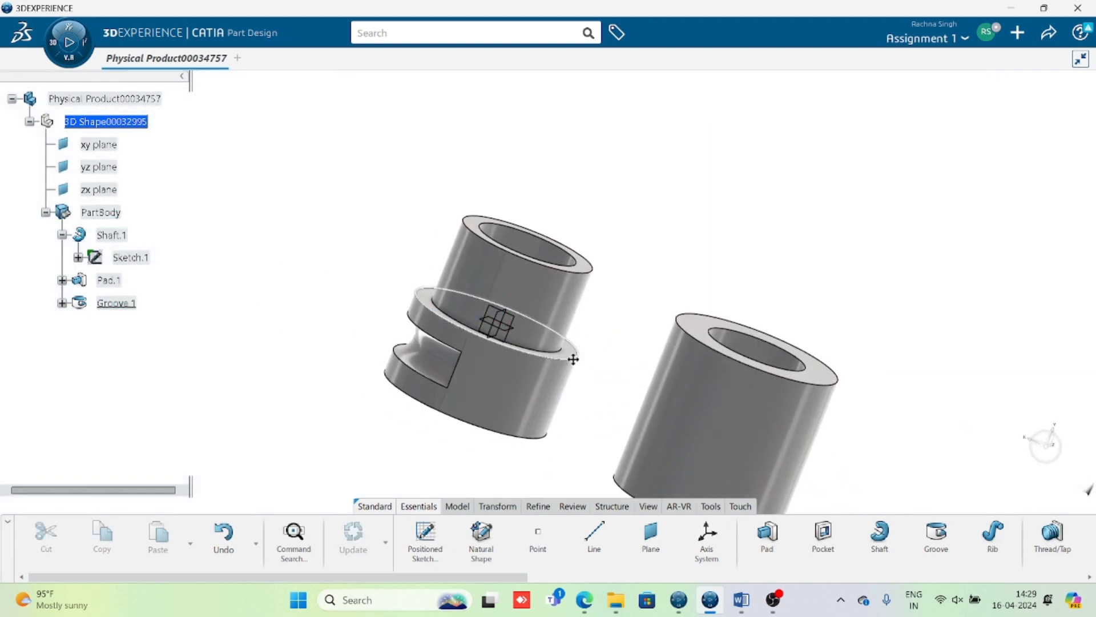
# Step: Inspect the cut around the wider section, reopen the groove definition and set its first angle to 270 deg
pyautogui.moveTo(573, 357); pyautogui.dragTo(631, 264, button='middle')
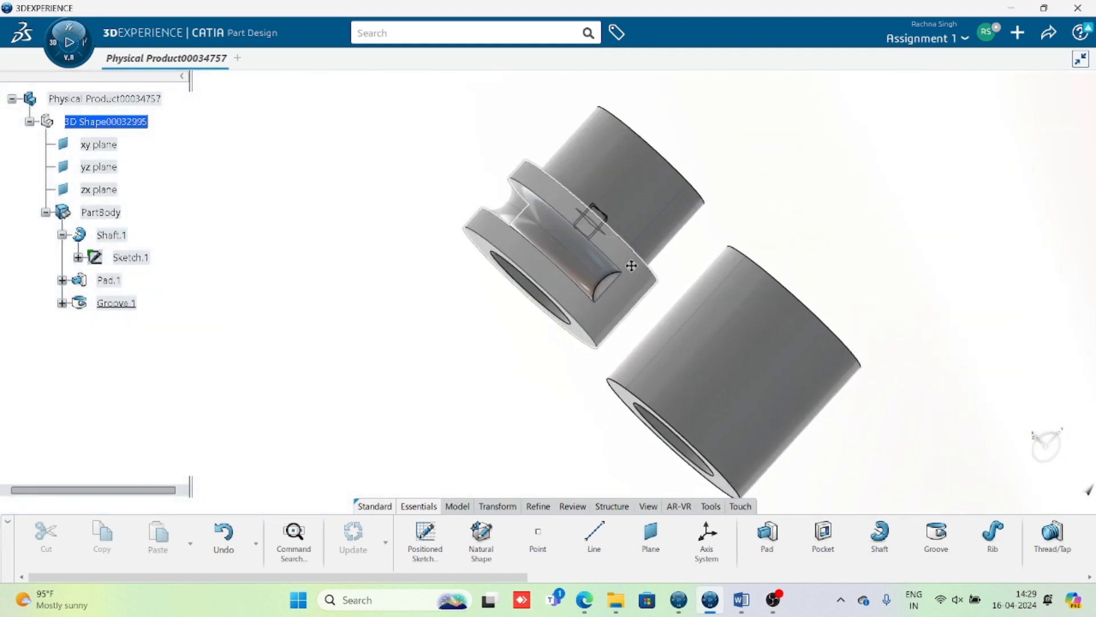
pyautogui.moveTo(437, 259); pyautogui.dragTo(519, 338, button='middle')
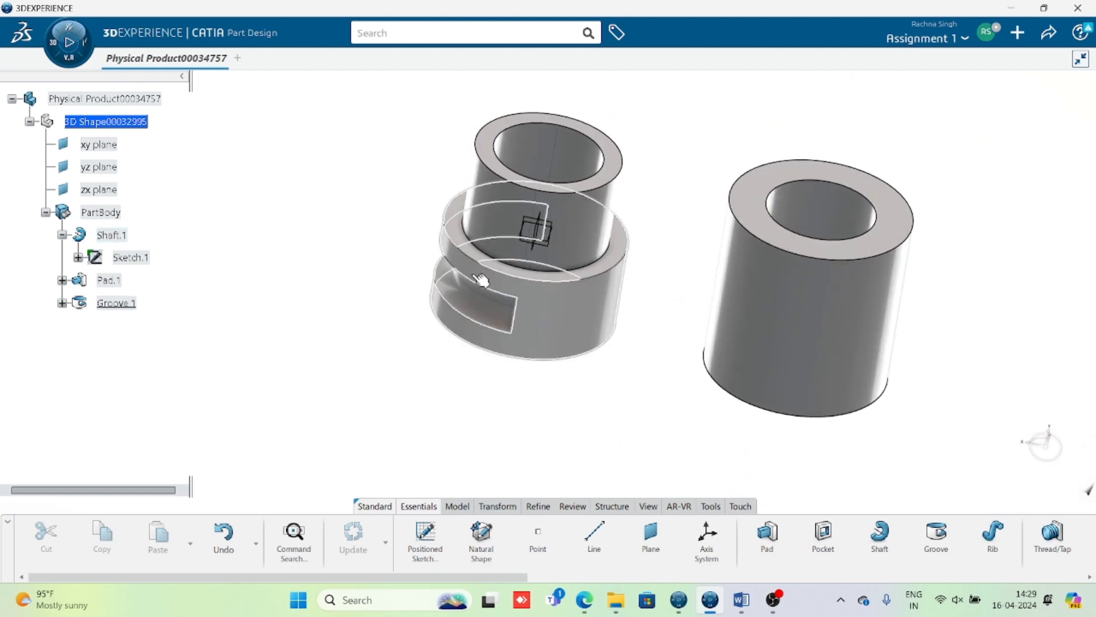
pyautogui.click(469, 305)
pyautogui.moveTo(597, 390); pyautogui.dragTo(570, 327, button='middle')
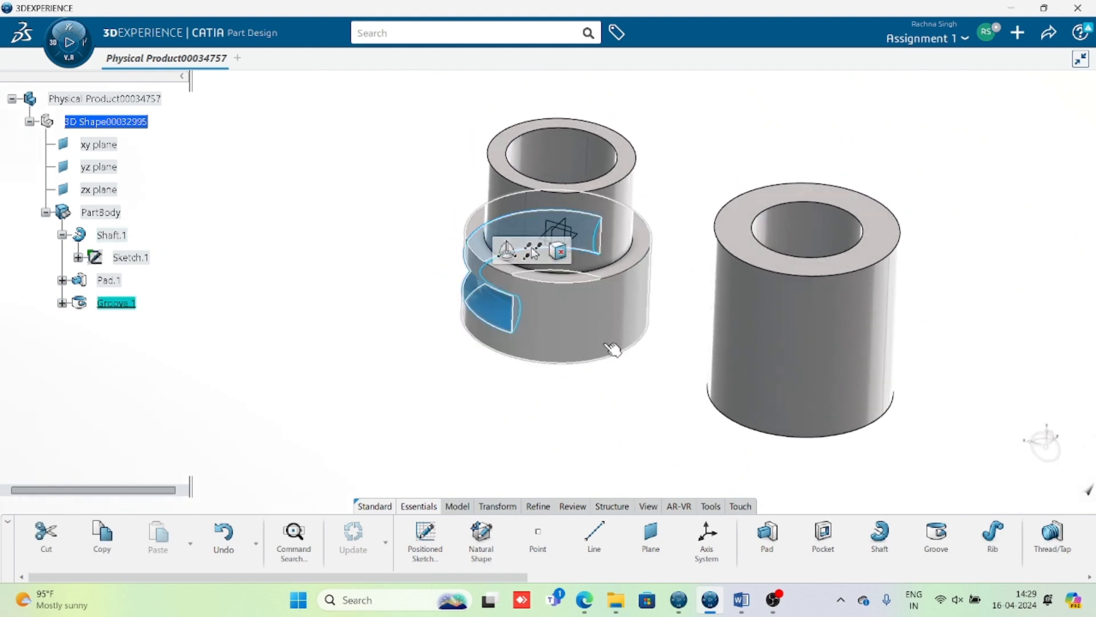
pyautogui.moveTo(783, 419); pyautogui.dragTo(620, 394, button='middle')
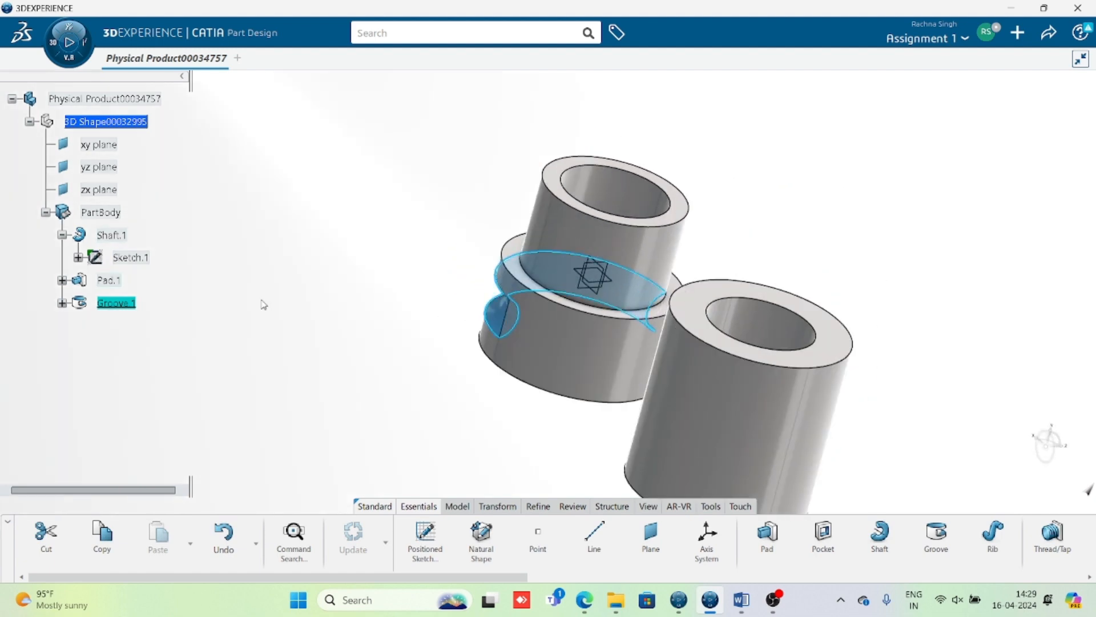
pyautogui.doubleClick(118, 302)
pyautogui.moveTo(400, 311)
pyautogui.mouseDown(button='middle')
pyautogui.moveTo(415, 316)
pyautogui.moveTo(416, 348)
pyautogui.moveTo(434, 342)
pyautogui.mouseUp(button='middle')
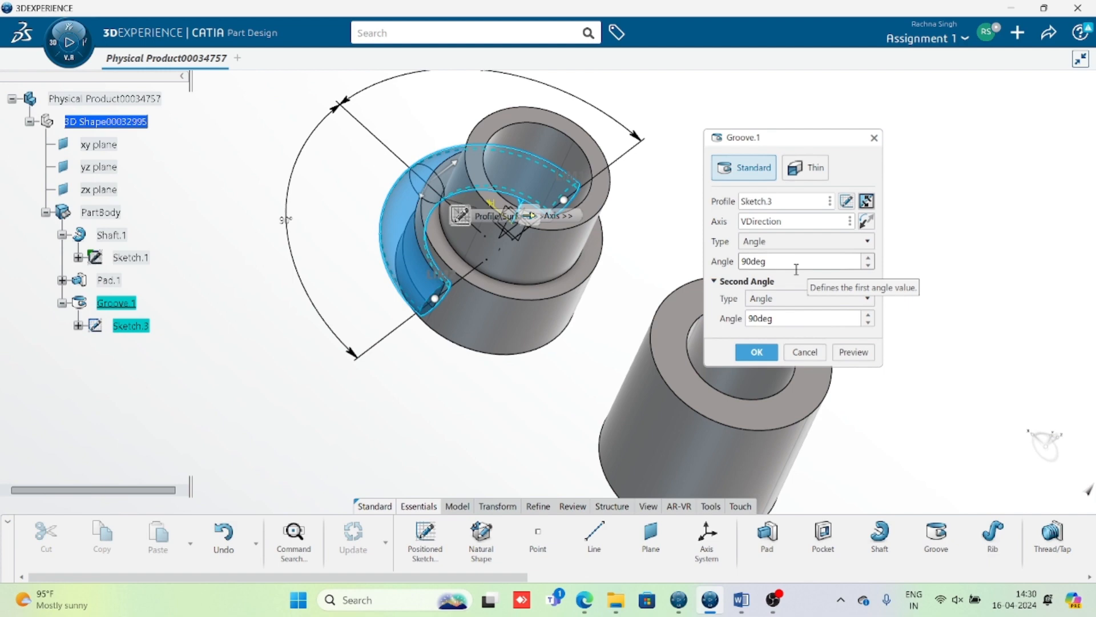
pyautogui.doubleClick(754, 261)
pyautogui.write('270')
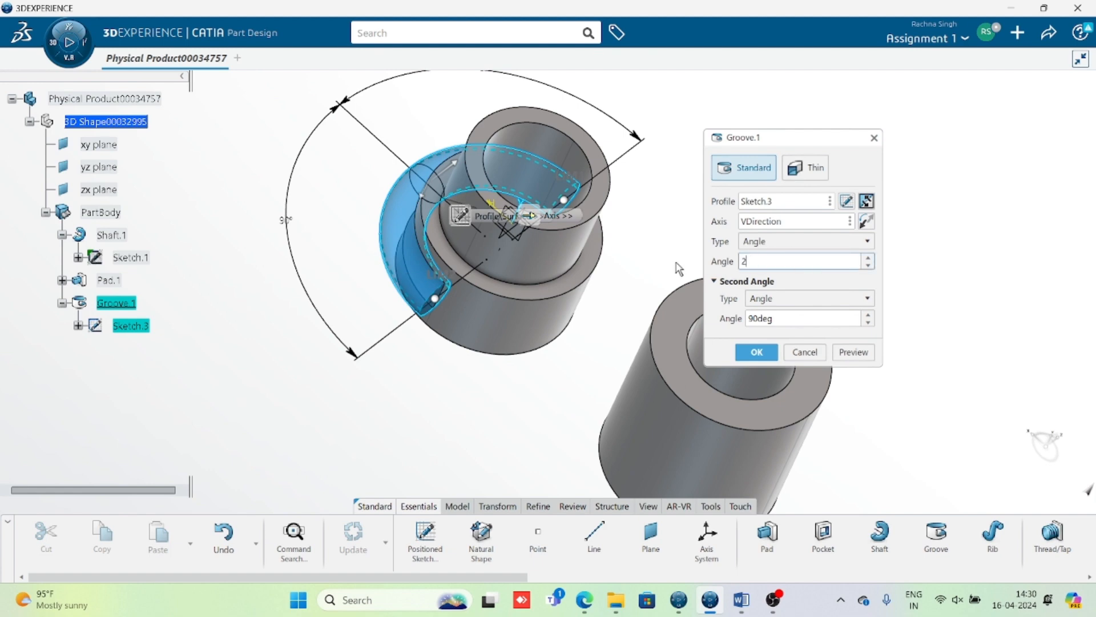
pyautogui.click(787, 320)
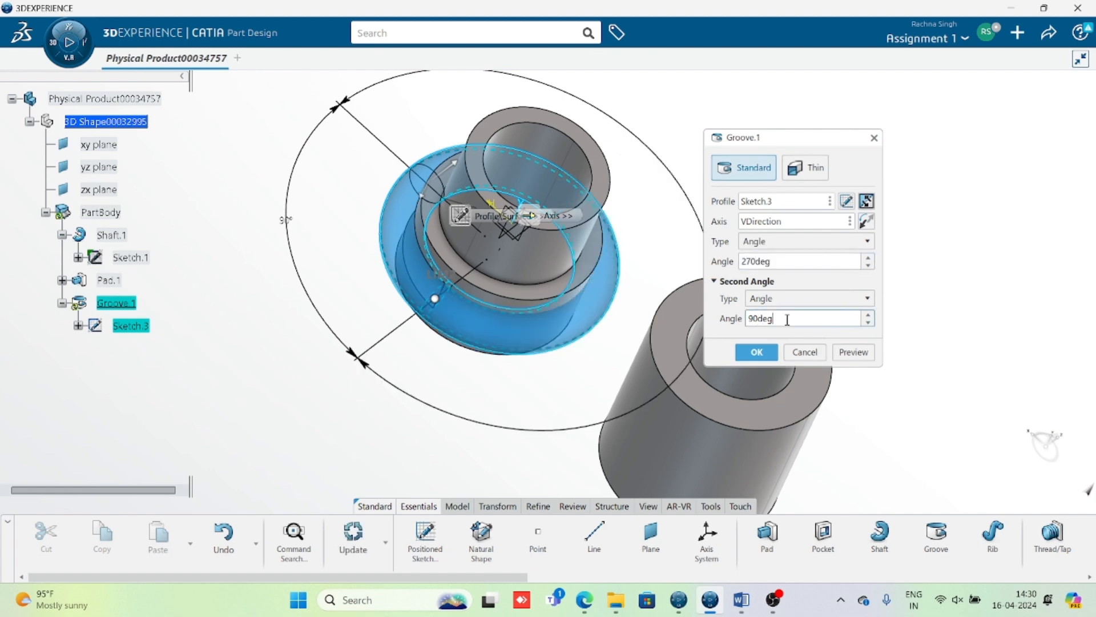
# Step: Set the groove's second angle to -90 deg, preview the cut and apply the edited definition
pyautogui.moveTo(557, 320); pyautogui.dragTo(517, 416, button='middle')
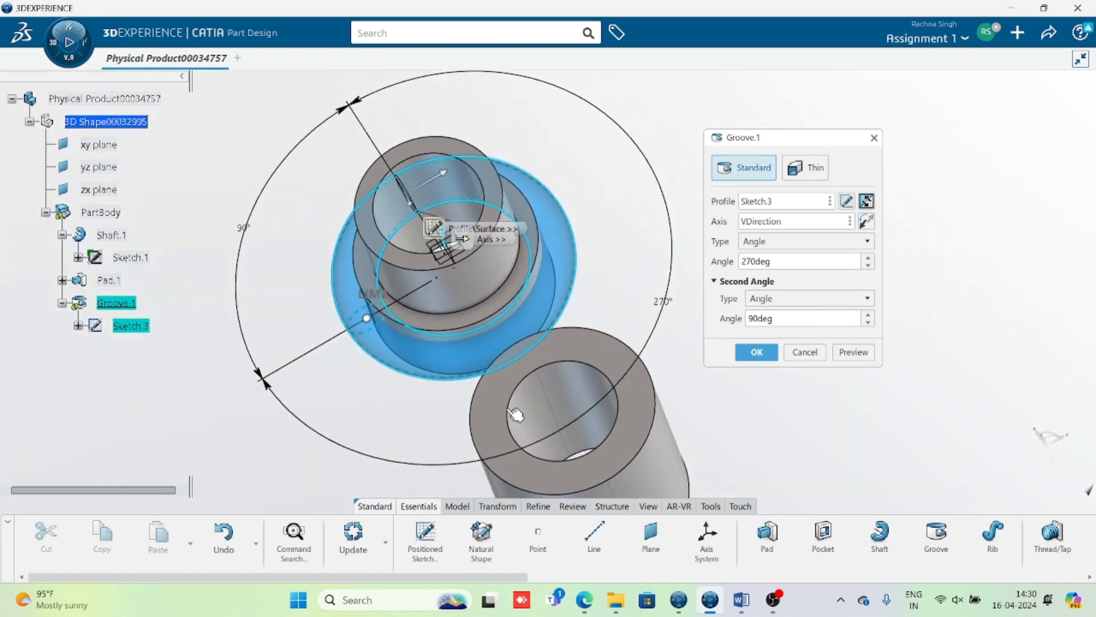
pyautogui.moveTo(580, 403); pyautogui.dragTo(545, 427, button='middle')
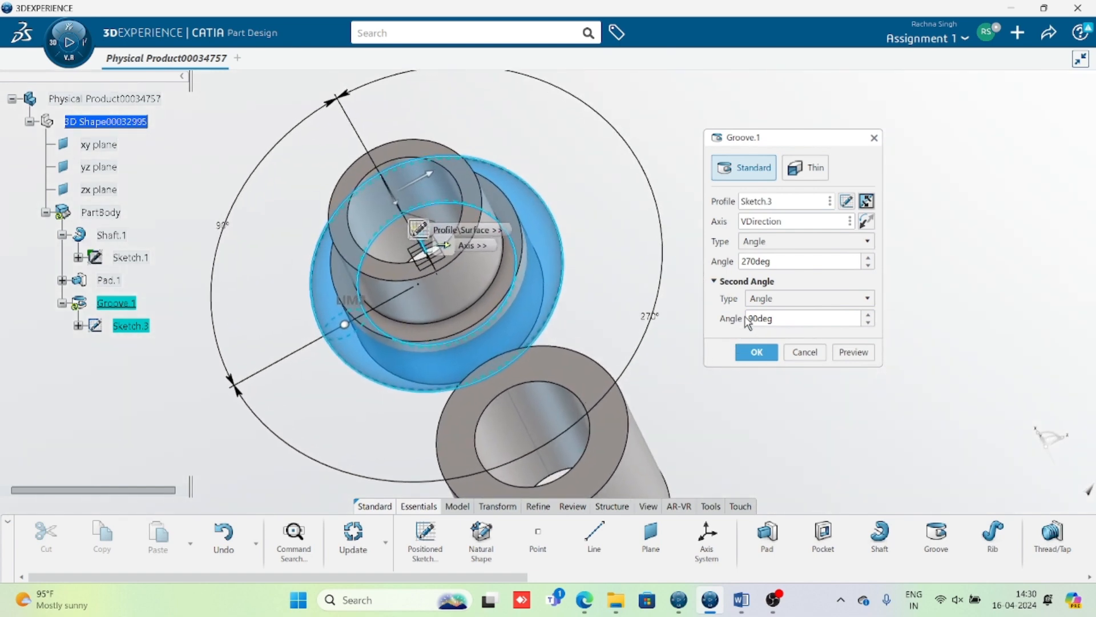
pyautogui.click(745, 318)
pyautogui.click(860, 355)
pyautogui.moveTo(542, 327); pyautogui.dragTo(581, 398, button='middle')
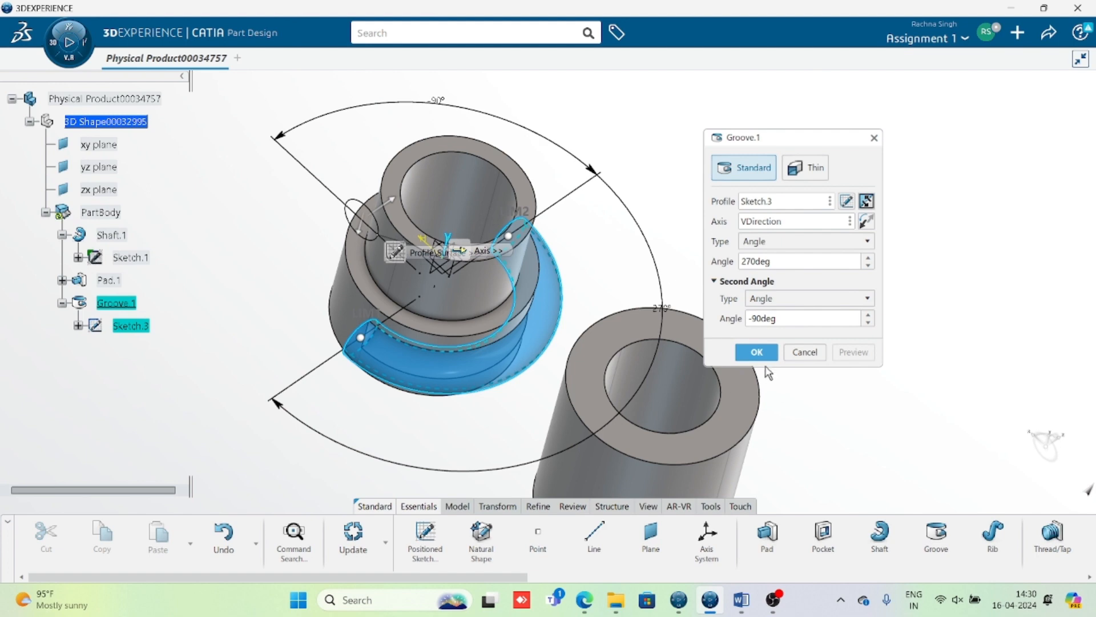
pyautogui.click(757, 352)
# Step: Examine the extent and end faces of the edited groove on the stepped cylinder from several sides
pyautogui.moveTo(586, 299); pyautogui.dragTo(408, 376, button='middle')
pyautogui.moveTo(746, 353); pyautogui.dragTo(633, 327, button='middle')
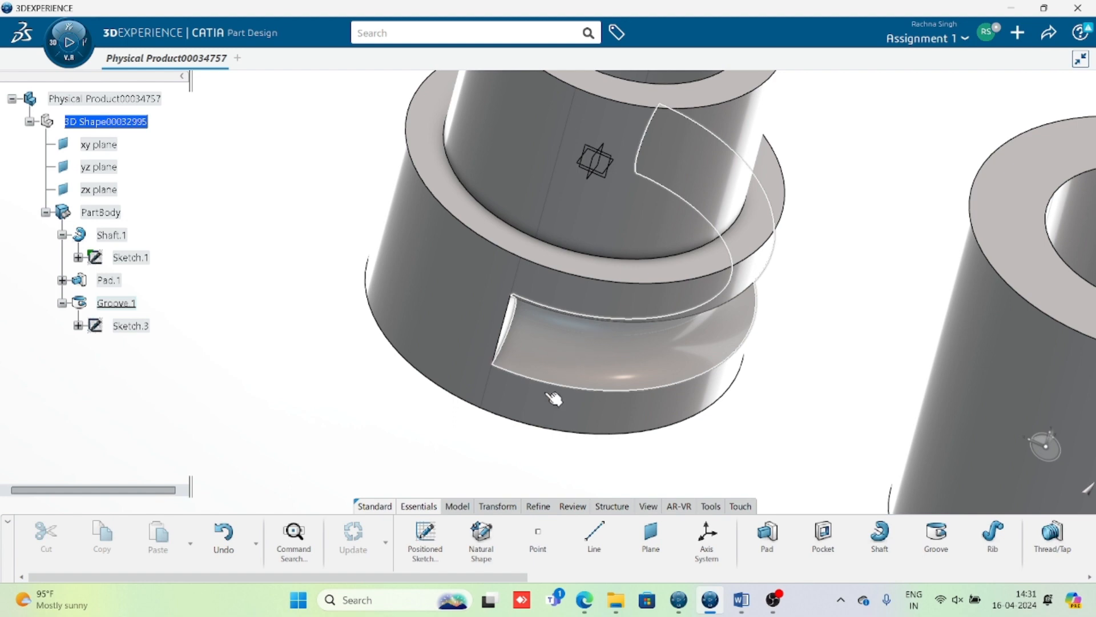
pyautogui.scroll(-5, 687, 372)
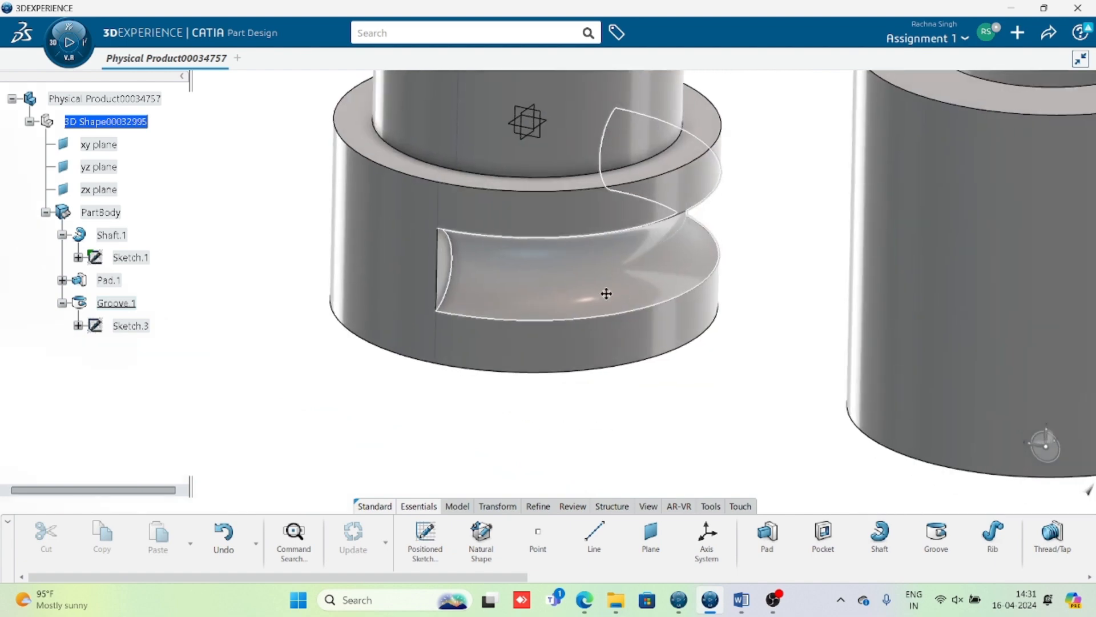
pyautogui.scroll(4, 600, 406)
pyautogui.moveTo(648, 315); pyautogui.dragTo(702, 361, button='middle')
pyautogui.moveTo(675, 420); pyautogui.dragTo(654, 360, button='middle')
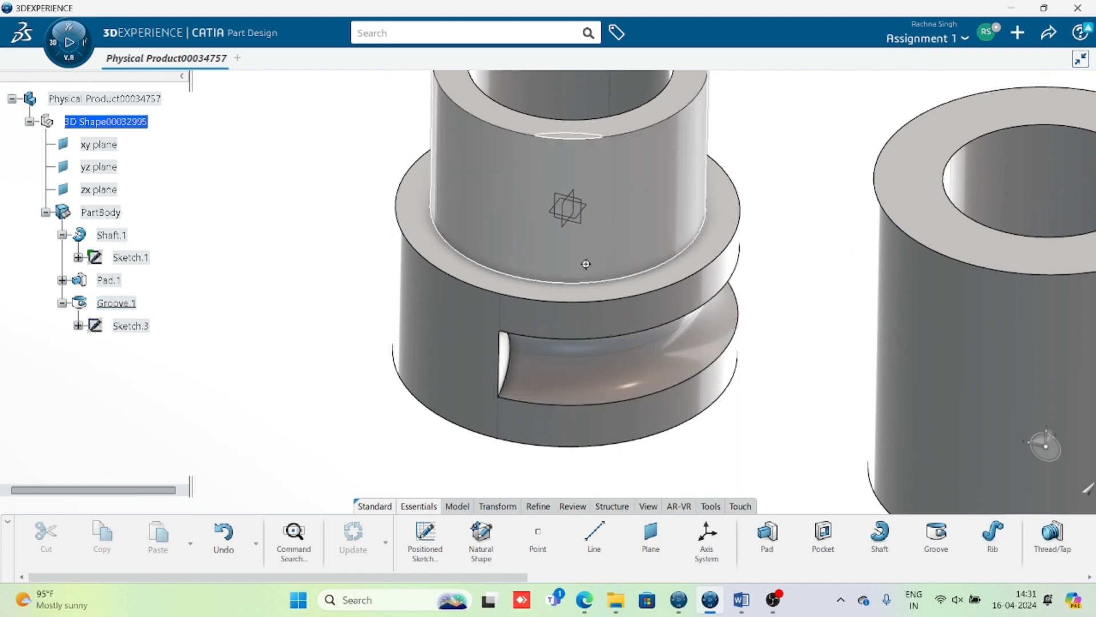
pyautogui.moveTo(587, 265); pyautogui.dragTo(577, 221, button='middle')
pyautogui.scroll(-1, 578, 220)
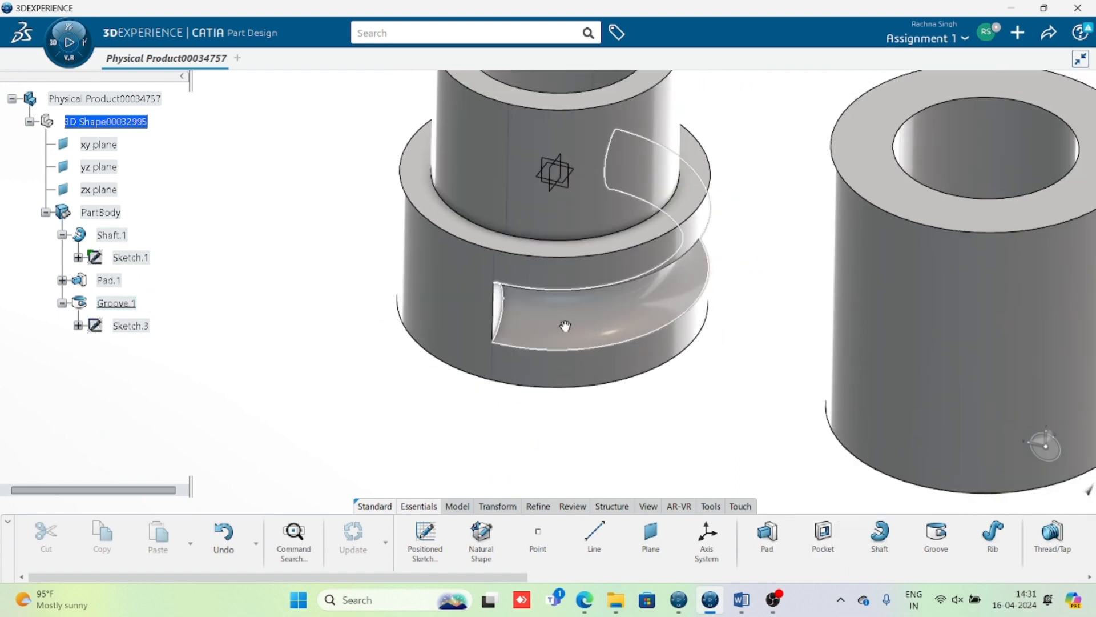
pyautogui.scroll(-3, 567, 323)
pyautogui.moveTo(538, 387); pyautogui.dragTo(575, 398, button='middle')
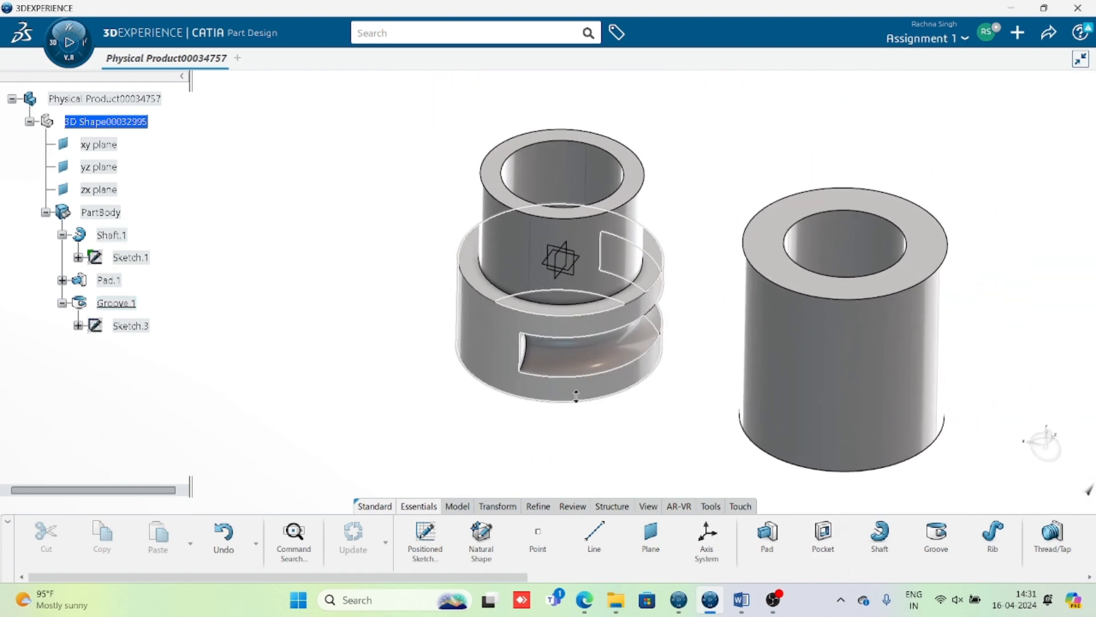
pyautogui.scroll(1, 575, 398)
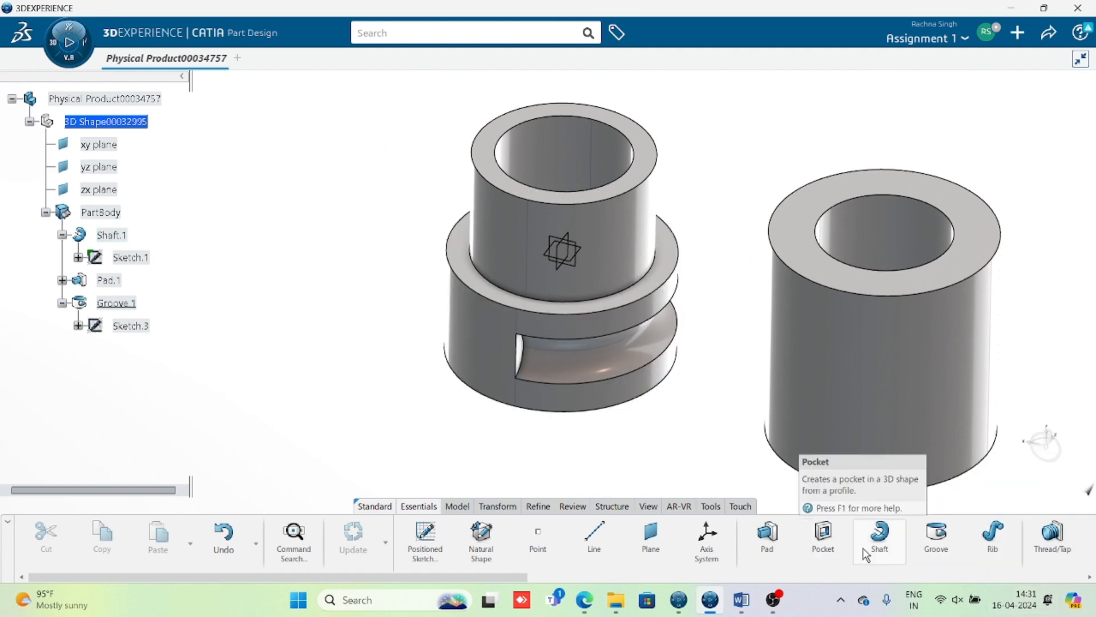
# Step: Start a new Shaft, review its available limit types and cancel without creating the feature
pyautogui.click(880, 537)
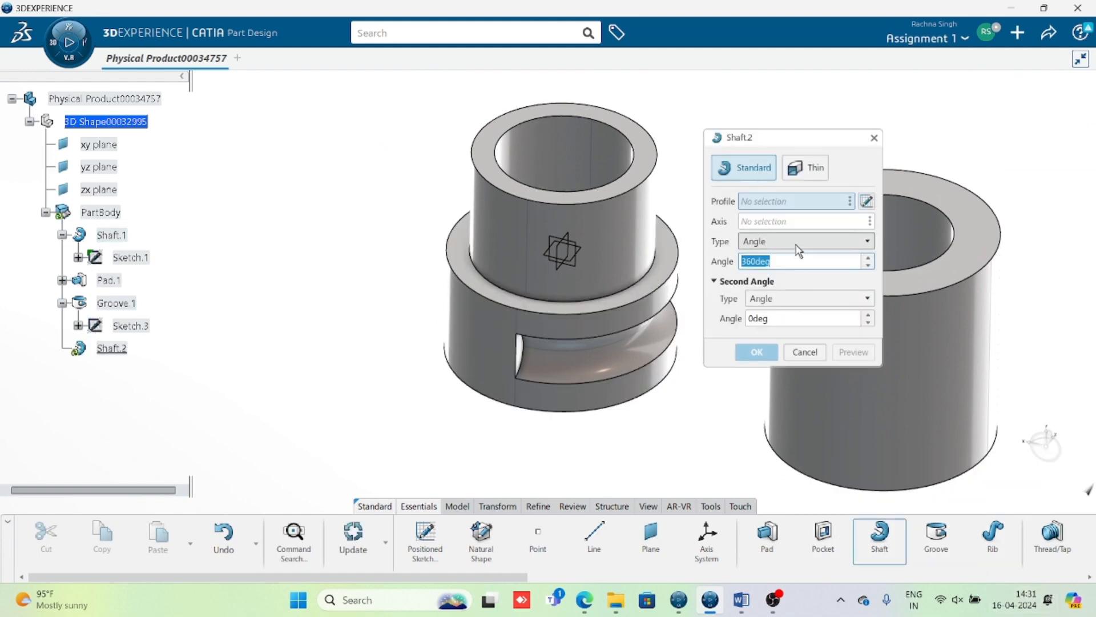
pyautogui.click(800, 243)
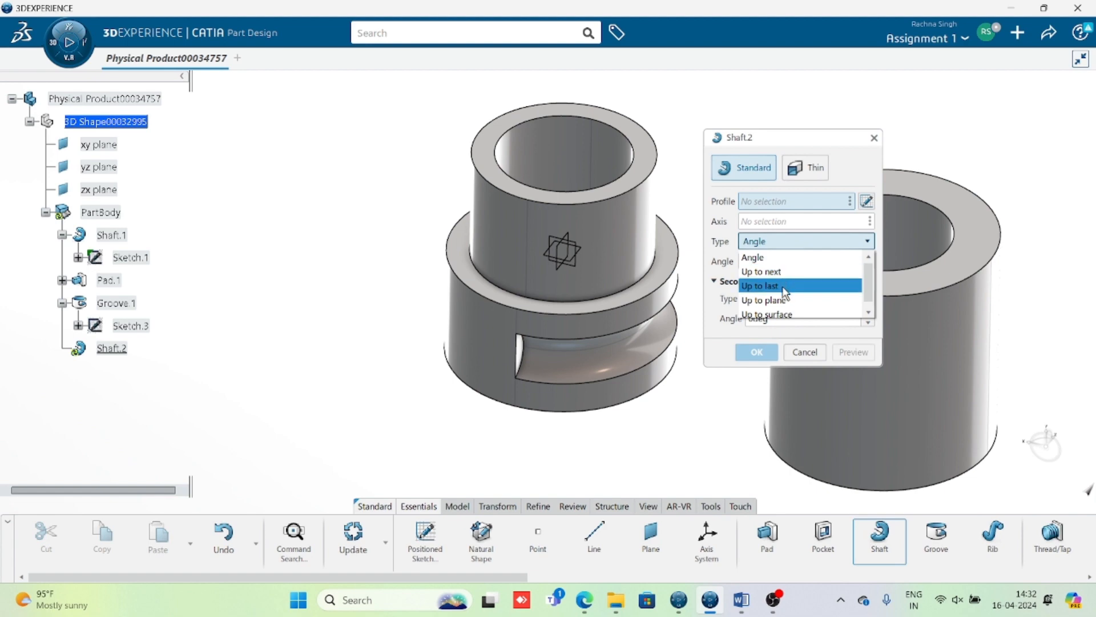
pyautogui.click(869, 314)
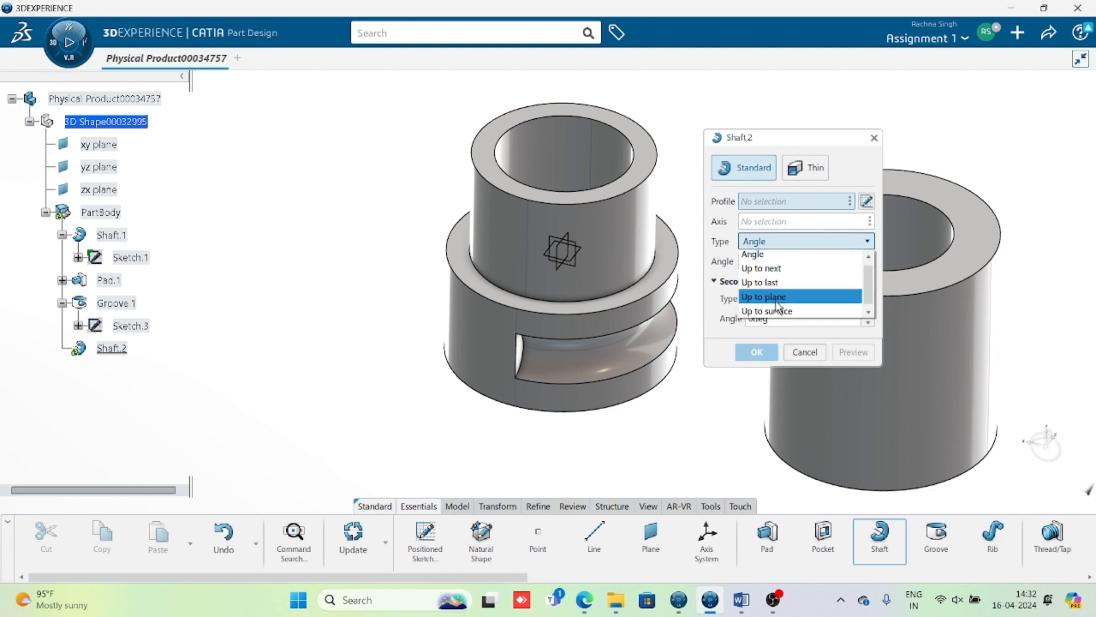
pyautogui.click(706, 390)
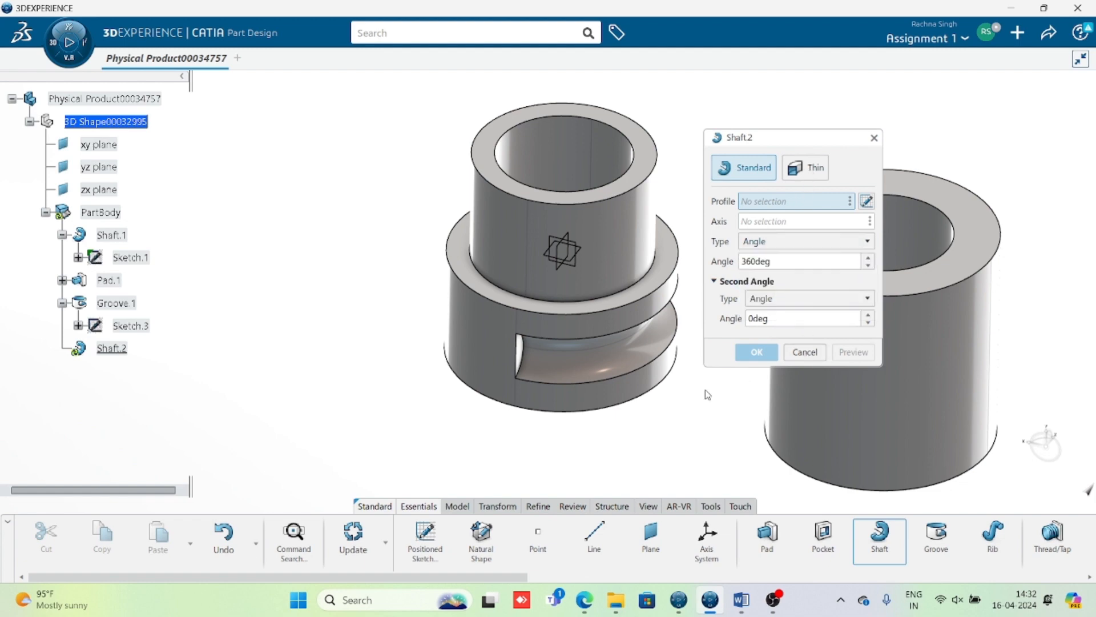
pyautogui.click(803, 352)
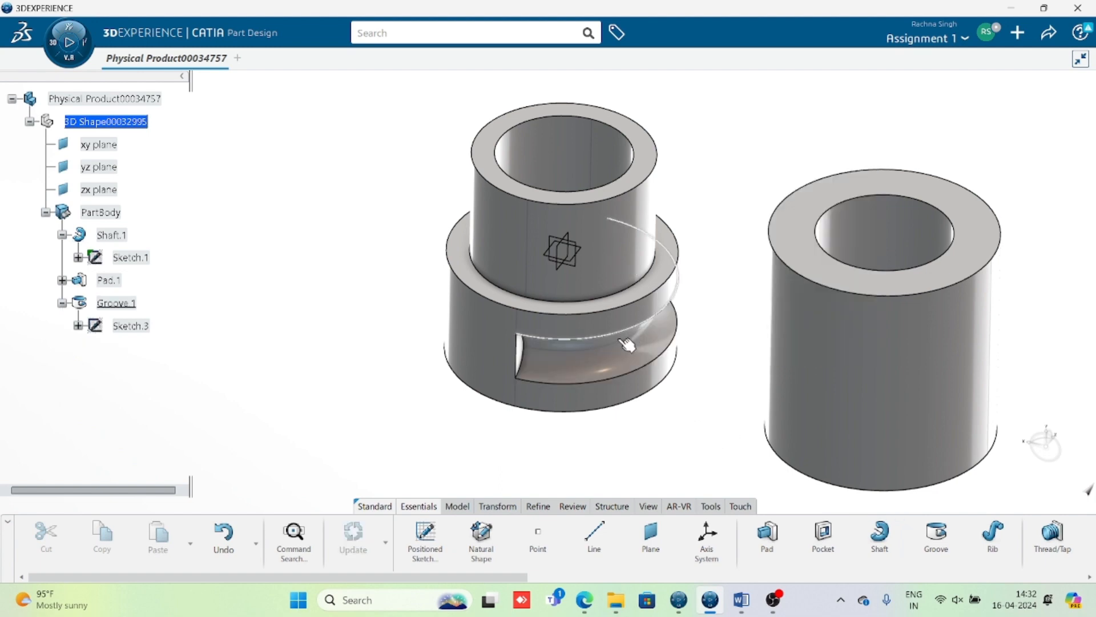
# Step: Edit the groove as a Thin cut with thickness 1 at 1 mm and thickness 2 at 0 mm, preview it and apply
pyautogui.moveTo(642, 447); pyautogui.dragTo(599, 394, button='middle')
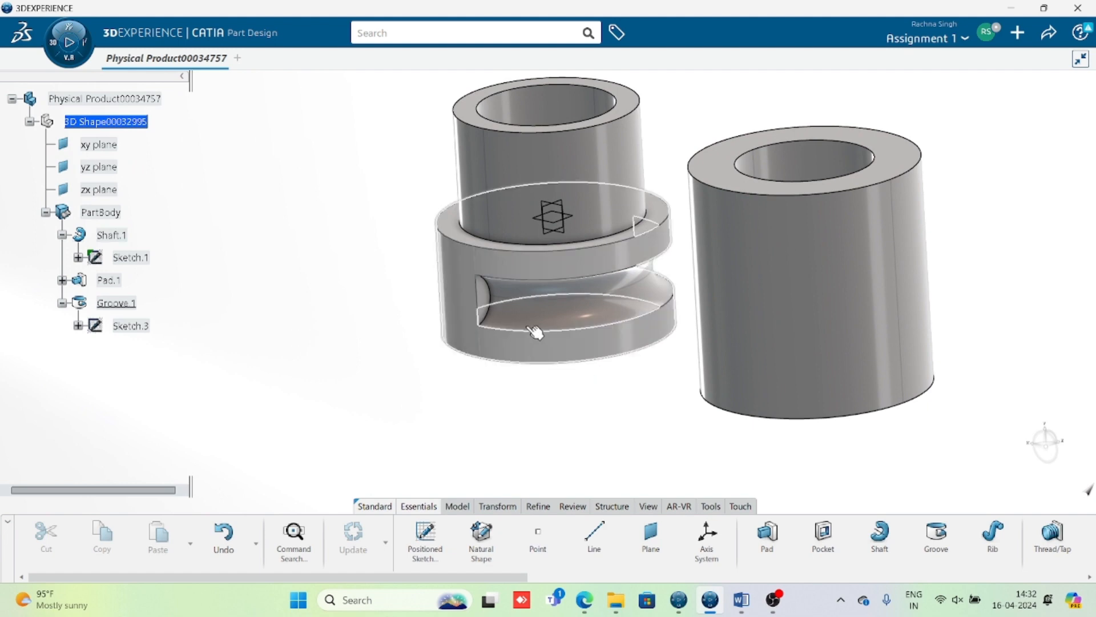
pyautogui.moveTo(680, 360); pyautogui.dragTo(638, 371, button='middle')
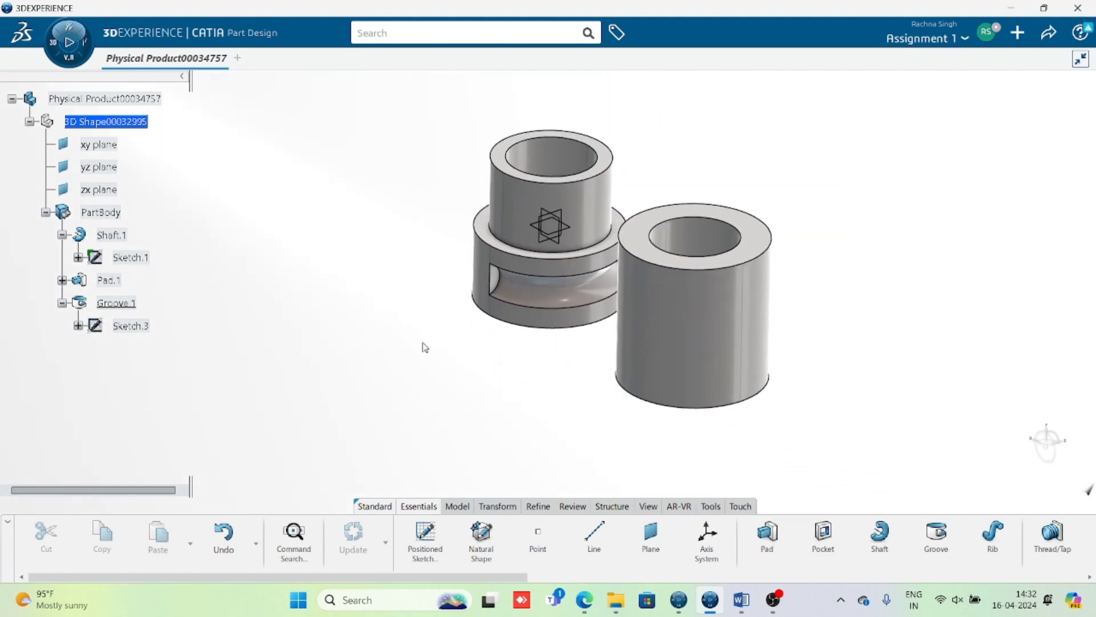
pyautogui.doubleClick(116, 304)
pyautogui.moveTo(559, 339); pyautogui.dragTo(622, 317, button='middle')
pyautogui.click(799, 172)
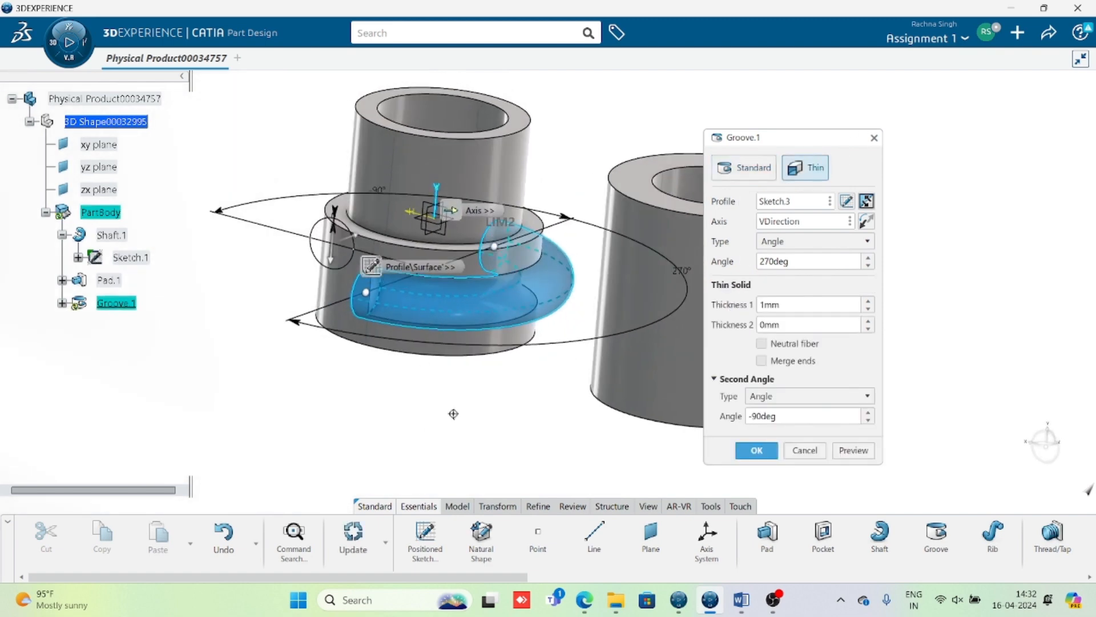
pyautogui.moveTo(491, 377); pyautogui.dragTo(628, 372, button='middle')
pyautogui.click(854, 451)
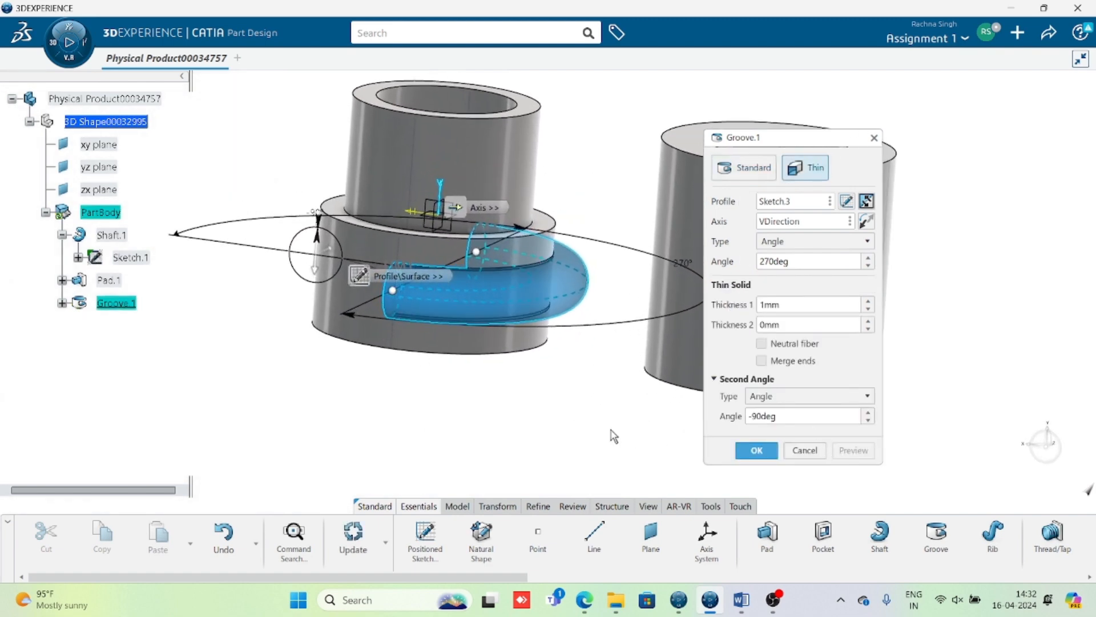
pyautogui.click(759, 452)
pyautogui.click(578, 464)
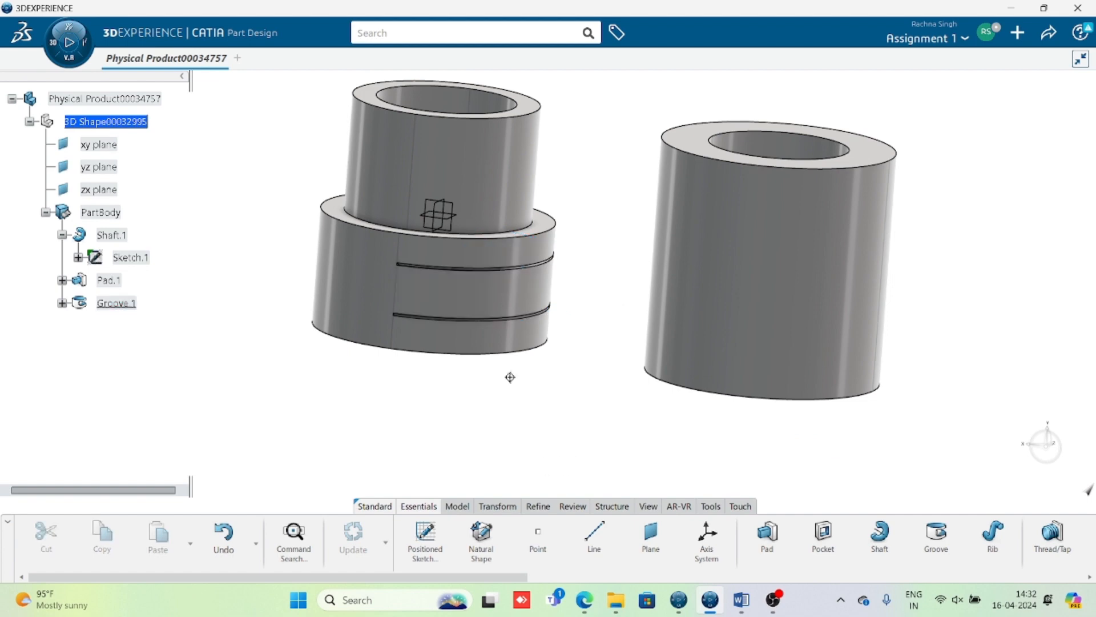
pyautogui.moveTo(509, 375); pyautogui.dragTo(509, 335, button='middle')
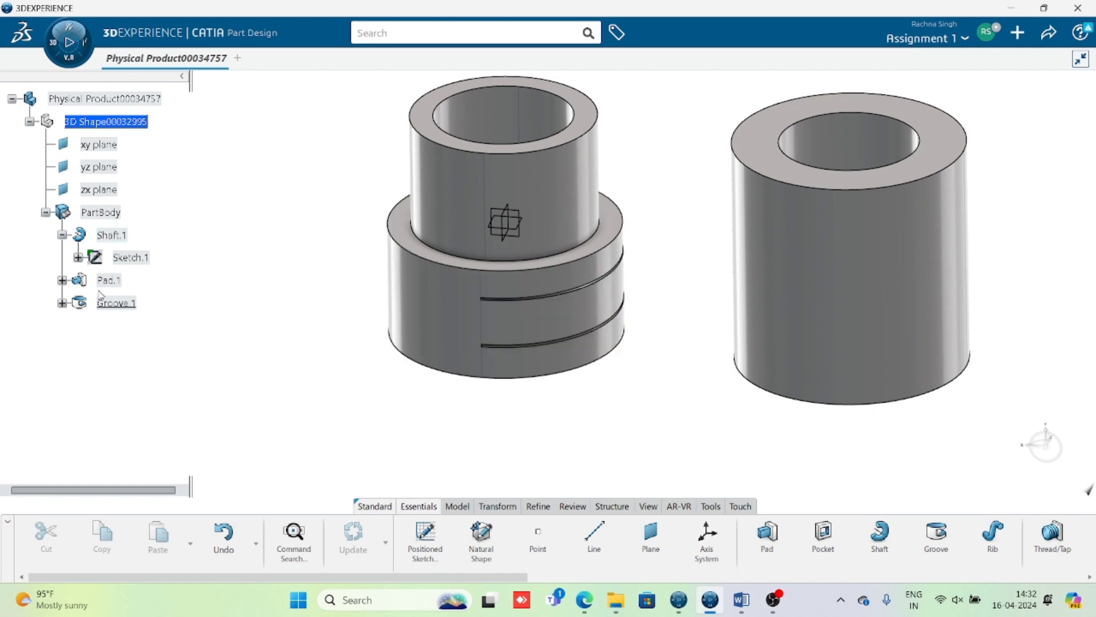
# Step: Reopen the groove definition, change it back to the Standard type and apply
pyautogui.doubleClick(116, 302)
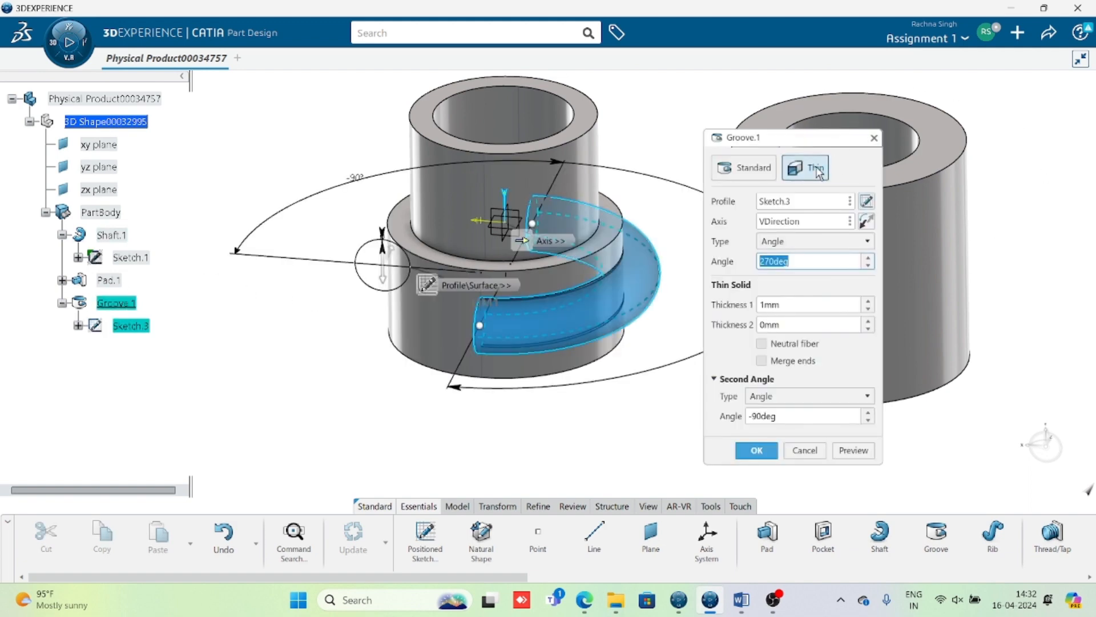
pyautogui.click(744, 168)
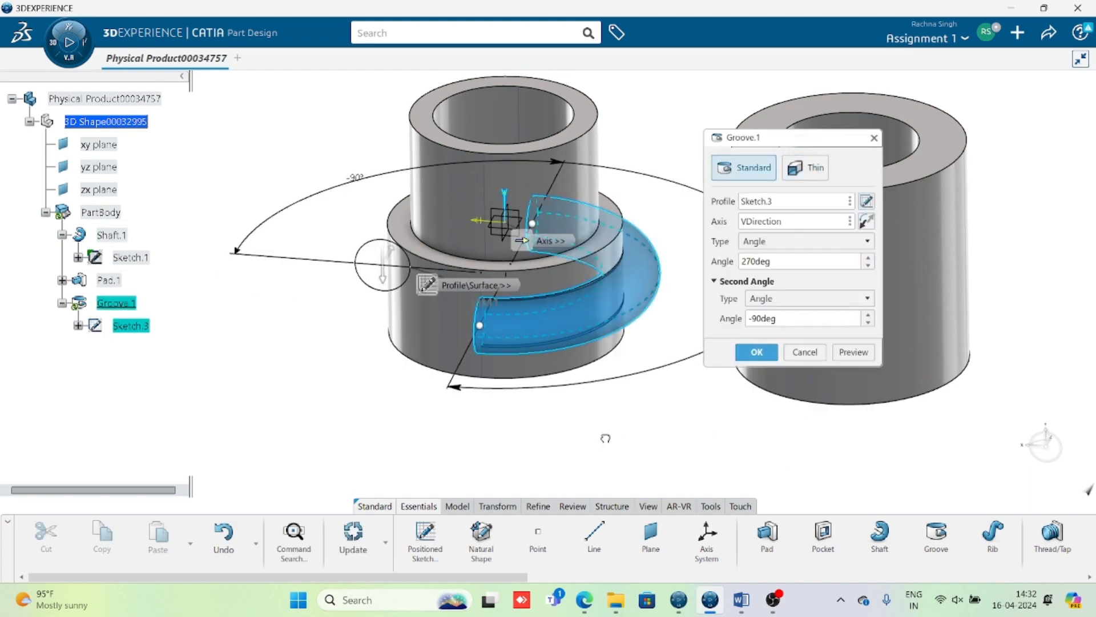
pyautogui.click(756, 351)
# Step: Edit the stepped shaft as a Thin solid with a 180 deg angle and thickness 1 of 2 mm, preview and apply
pyautogui.doubleClick(478, 201)
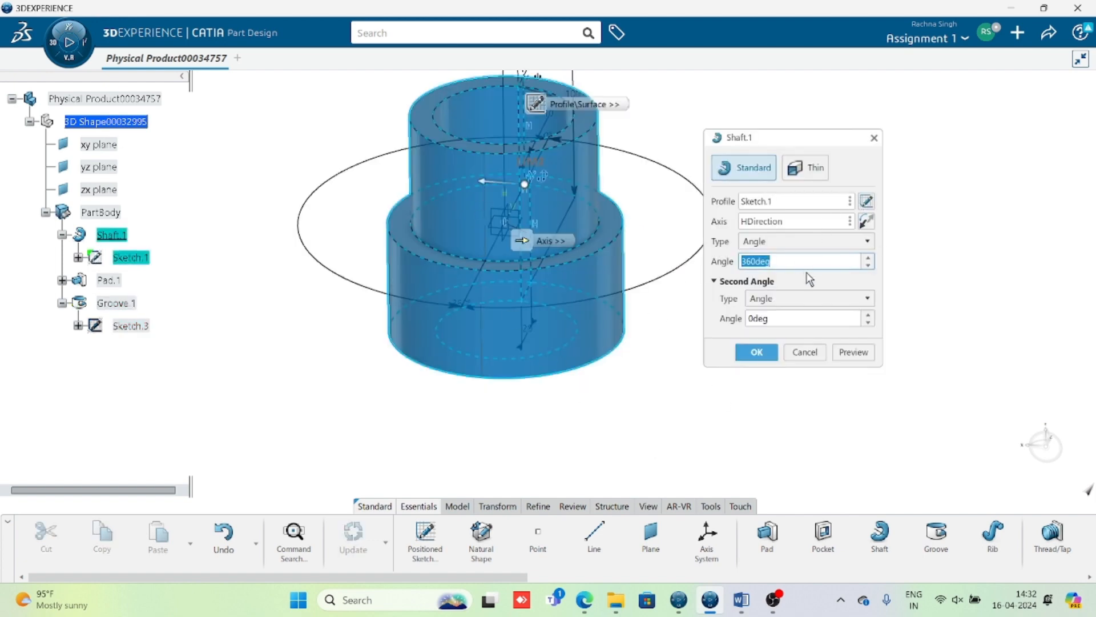
pyautogui.click(805, 168)
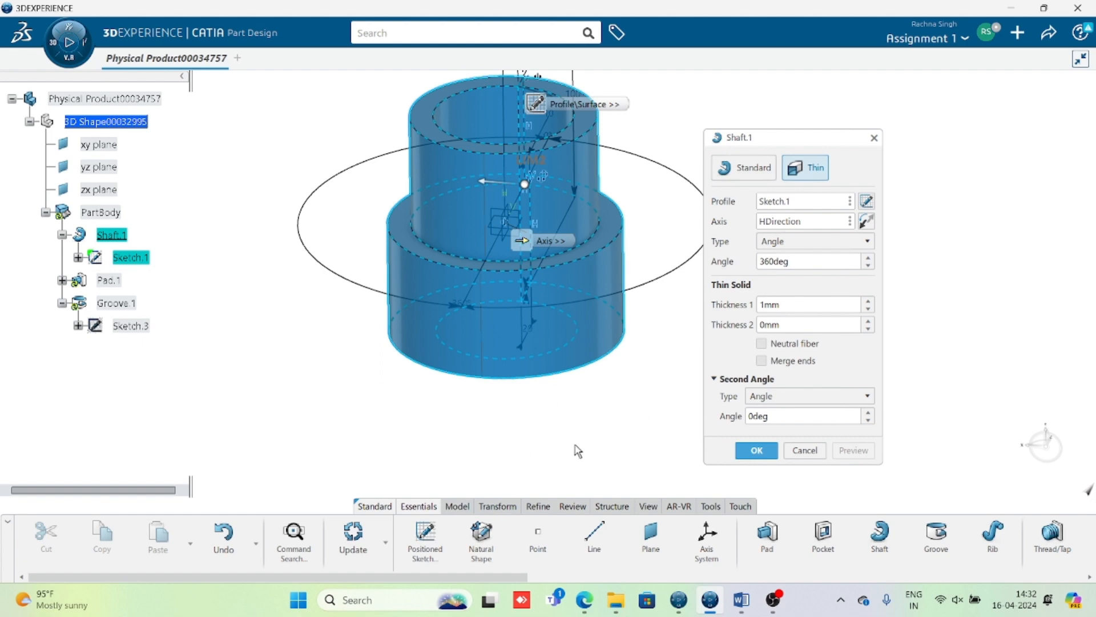
pyautogui.doubleClick(803, 264)
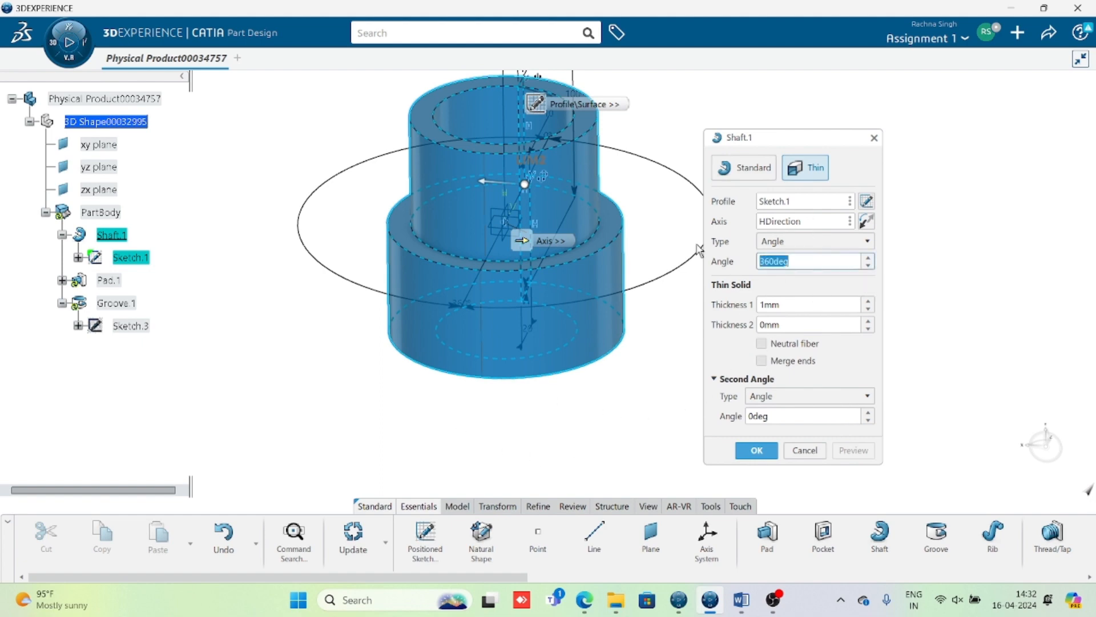
pyautogui.write('180')
pyautogui.press('Tab')
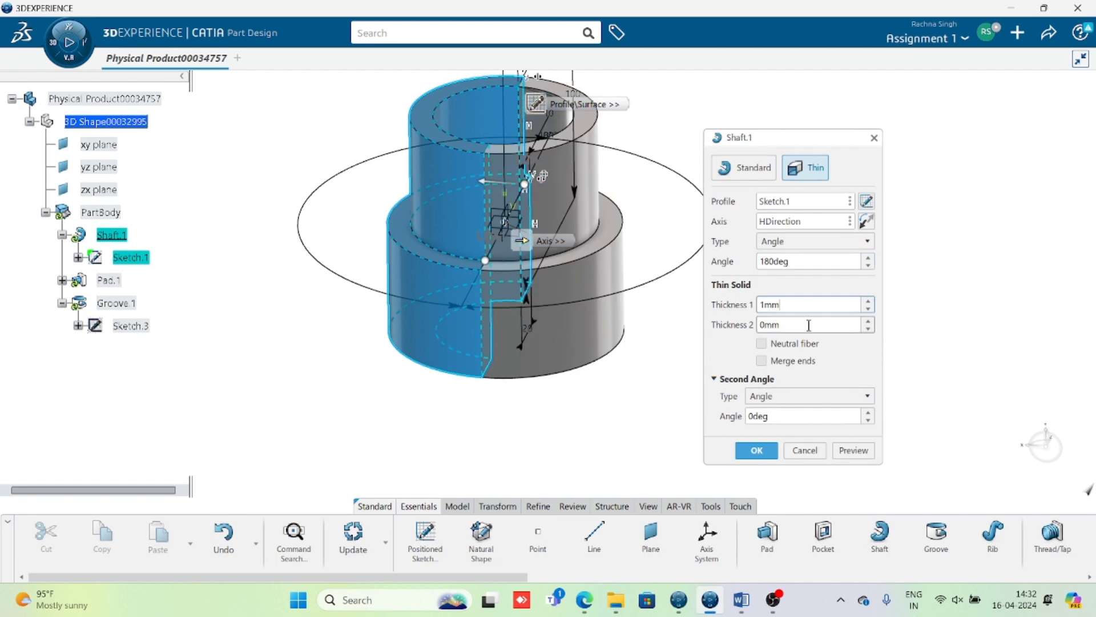
pyautogui.click(869, 301)
pyautogui.click(863, 452)
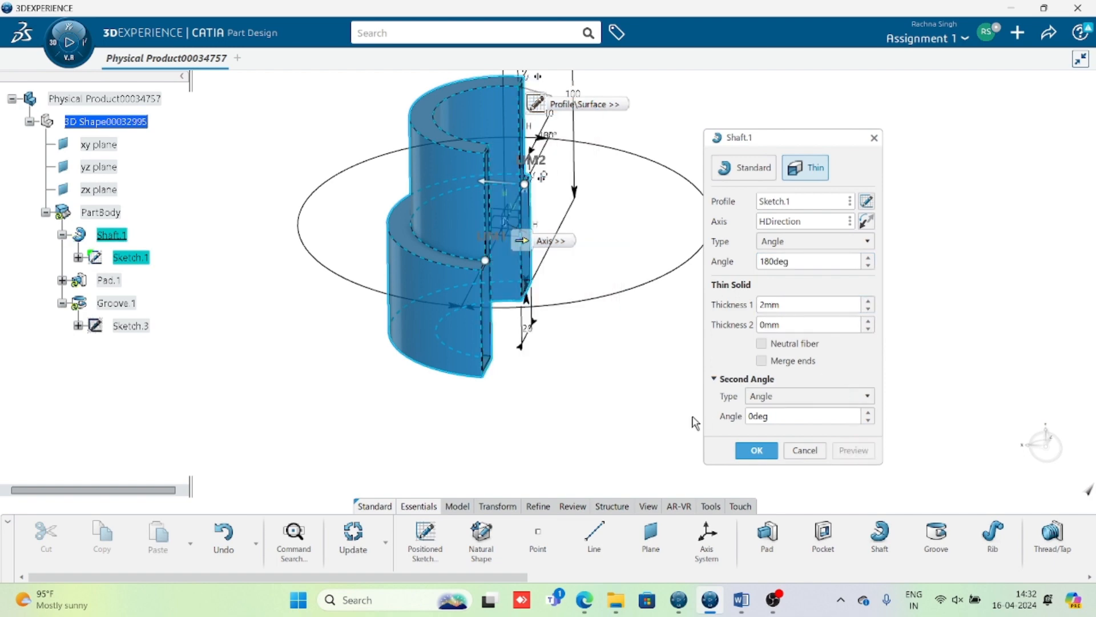
pyautogui.click(756, 451)
# Step: Examine the open cross-section and inner faces of the thin-walled half shaft from close up and from different sides
pyautogui.scroll(8, 641, 420)
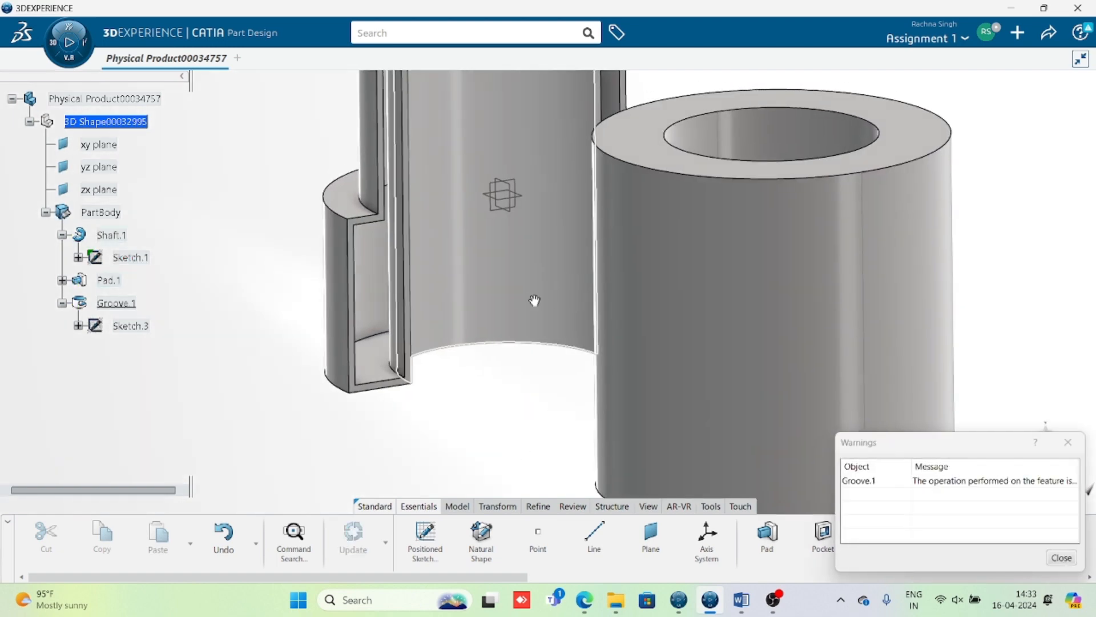
pyautogui.moveTo(534, 301); pyautogui.dragTo(591, 333, button='middle')
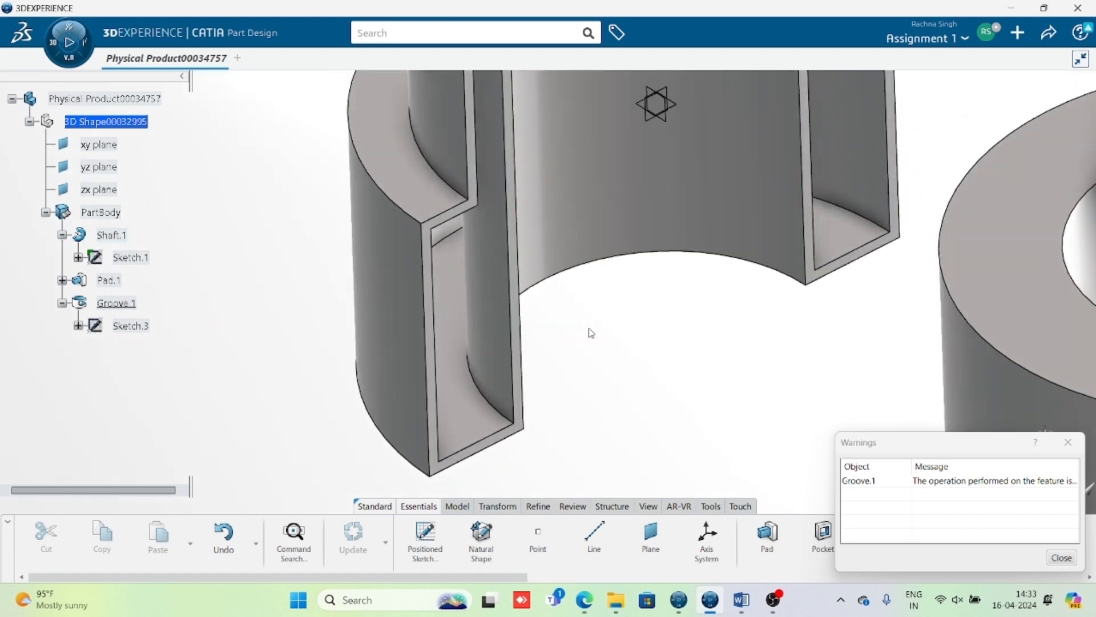
pyautogui.click(463, 298)
pyautogui.moveTo(453, 328); pyautogui.dragTo(558, 320, button='middle')
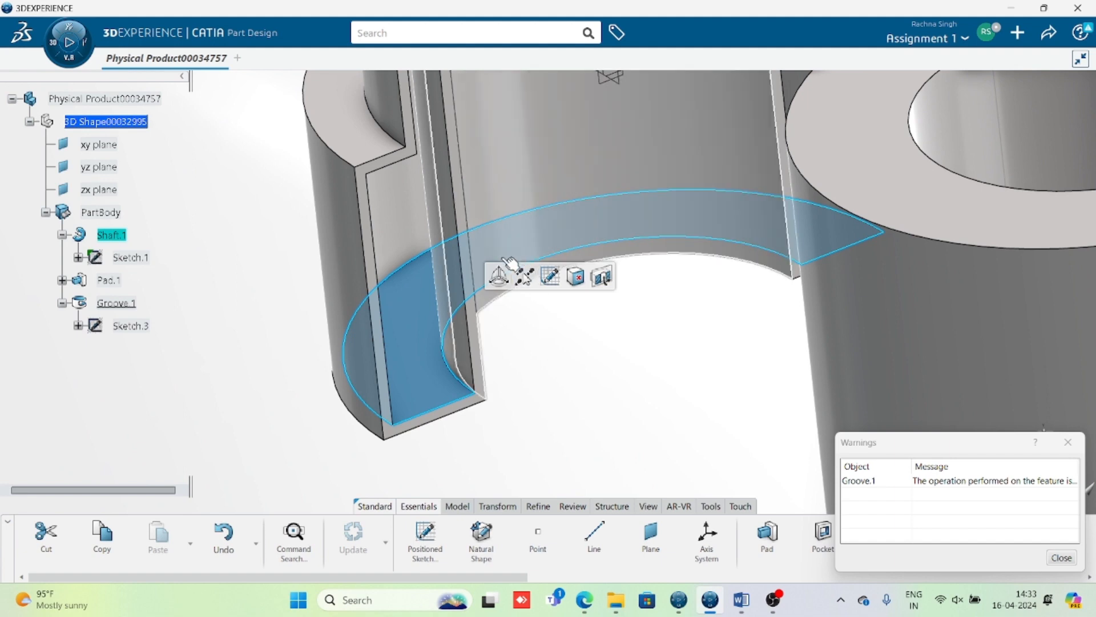
pyautogui.click(590, 444)
pyautogui.moveTo(565, 368); pyautogui.dragTo(564, 336, button='middle')
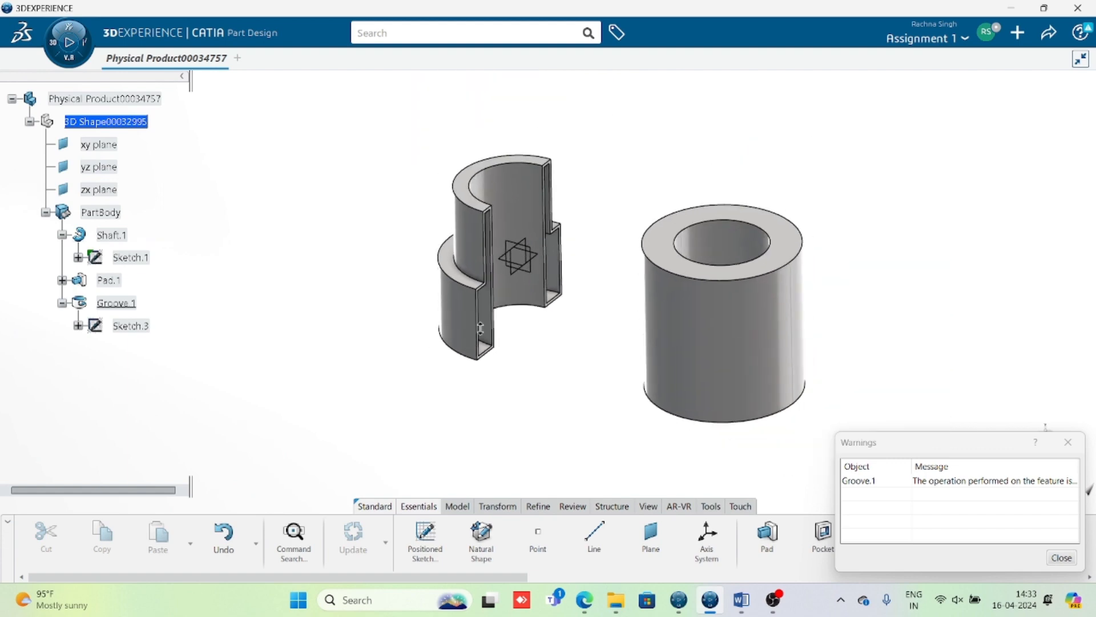
# Step: Delete the groove and the pad together with their aggregated elements
pyautogui.click(114, 302)
pyautogui.press('Delete')
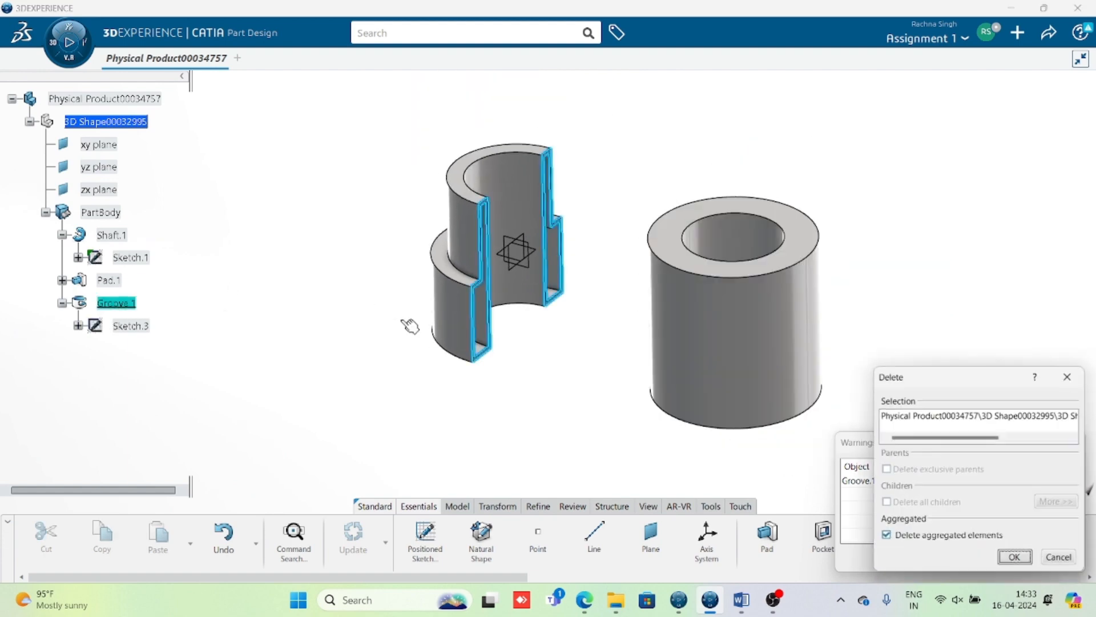
pyautogui.click(1020, 559)
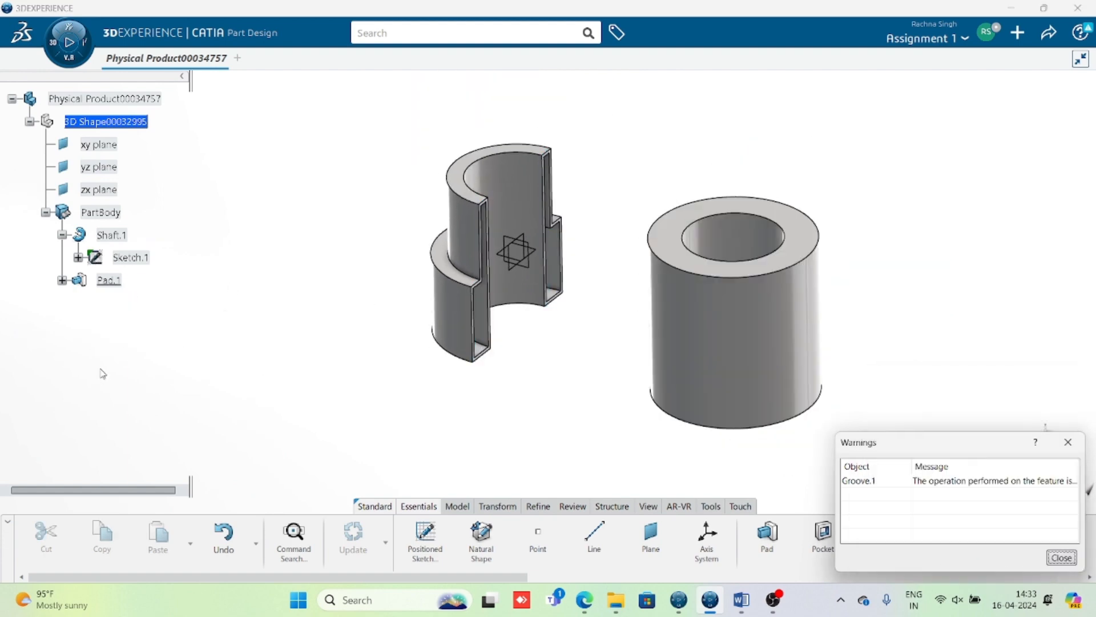
pyautogui.click(115, 283)
pyautogui.press('Delete')
pyautogui.click(1028, 558)
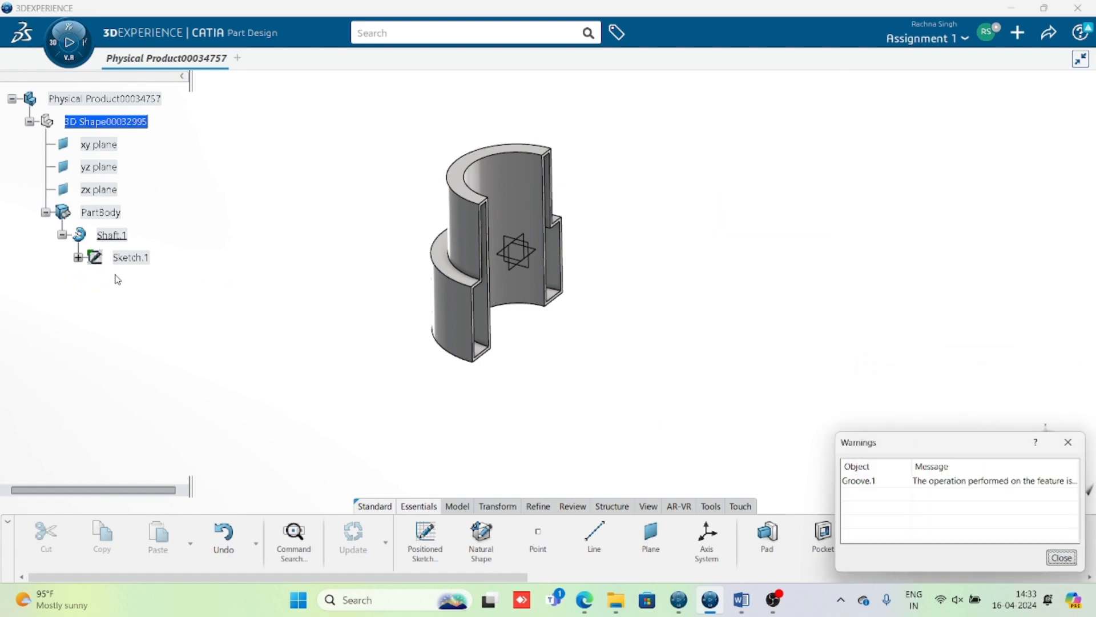
# Step: Delete the stepped shaft without its aggregated elements so its profile sketch is kept, and close the warnings
pyautogui.click(111, 234)
pyautogui.press('Delete')
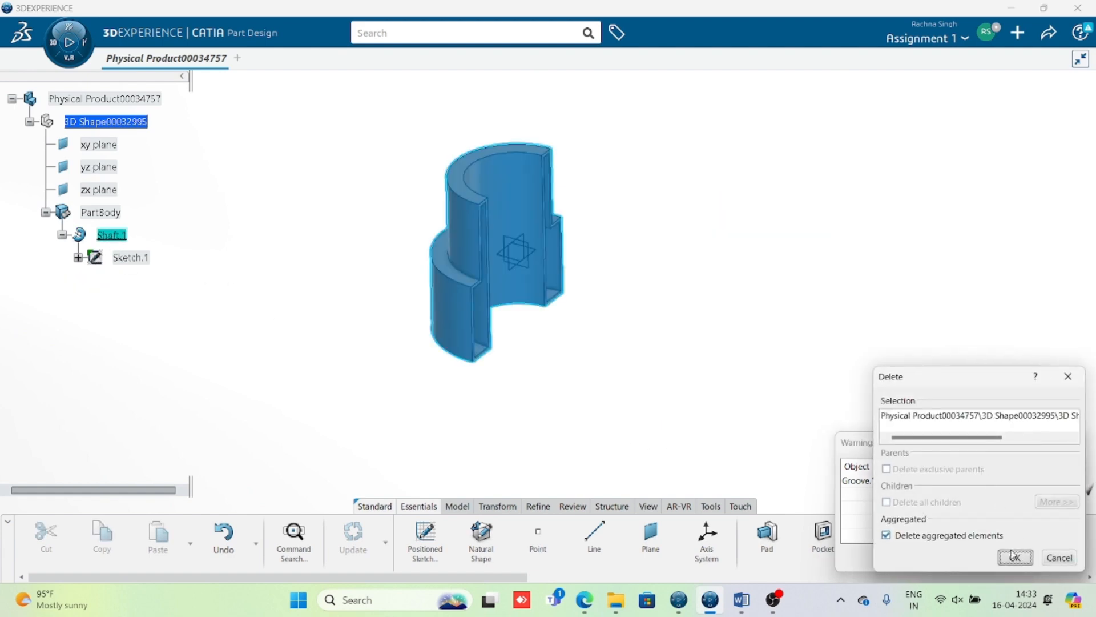
pyautogui.click(965, 540)
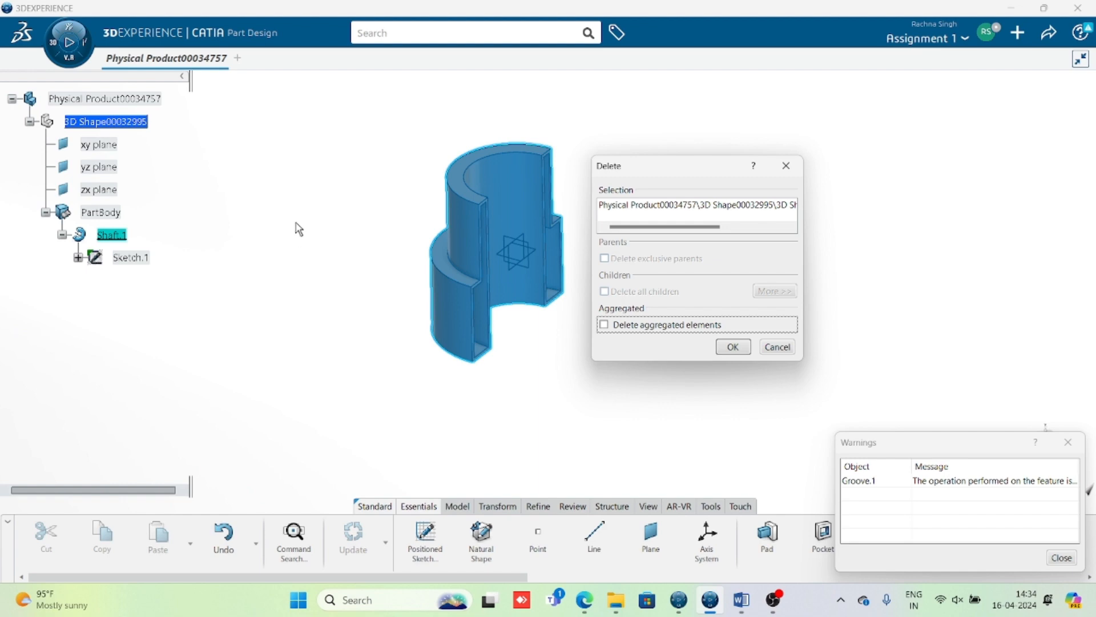
pyautogui.click(733, 348)
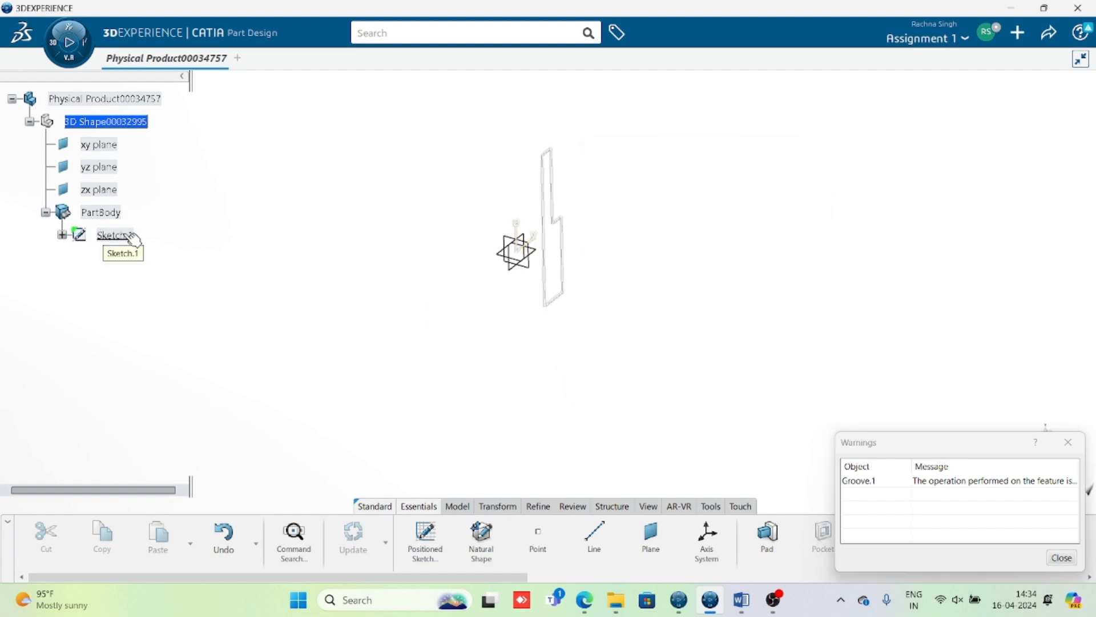
pyautogui.click(1060, 558)
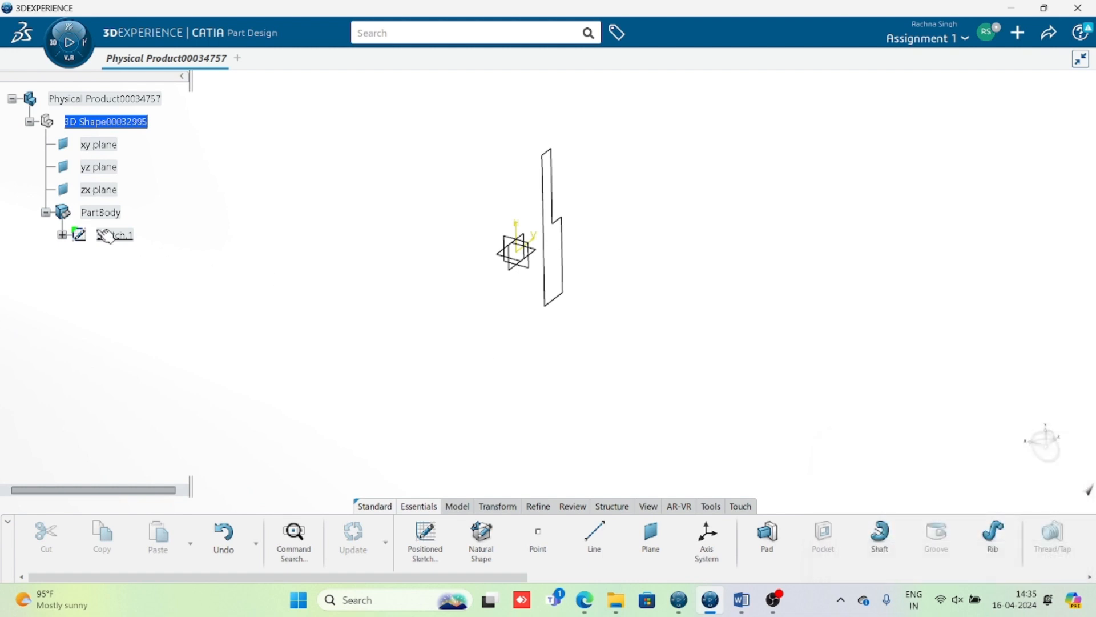
# Step: Edit the stepped profile sketch, draw a vertical axis line through the origin beside the profile and exit the sketch
pyautogui.doubleClick(132, 237)
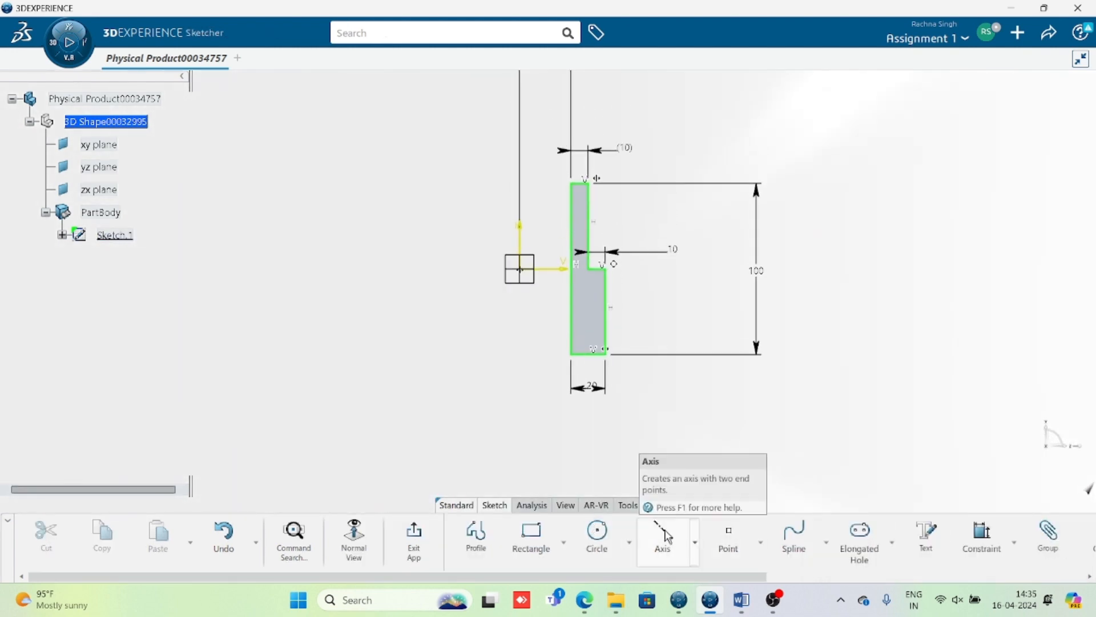
pyautogui.click(662, 534)
pyautogui.click(543, 158)
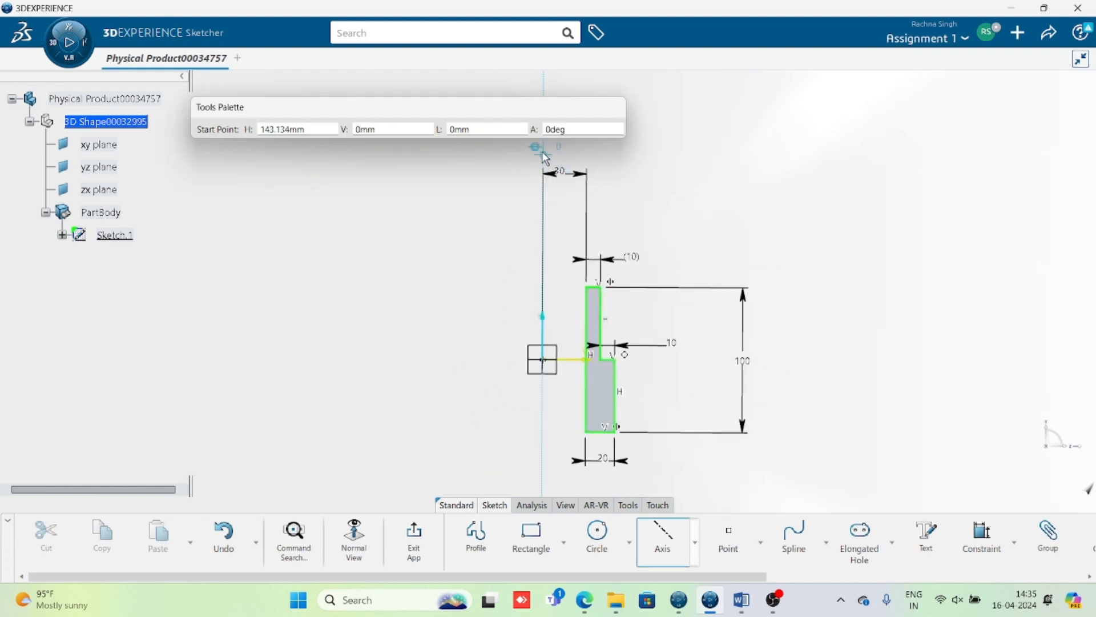
pyautogui.moveTo(546, 453); pyautogui.dragTo(563, 320, button='middle')
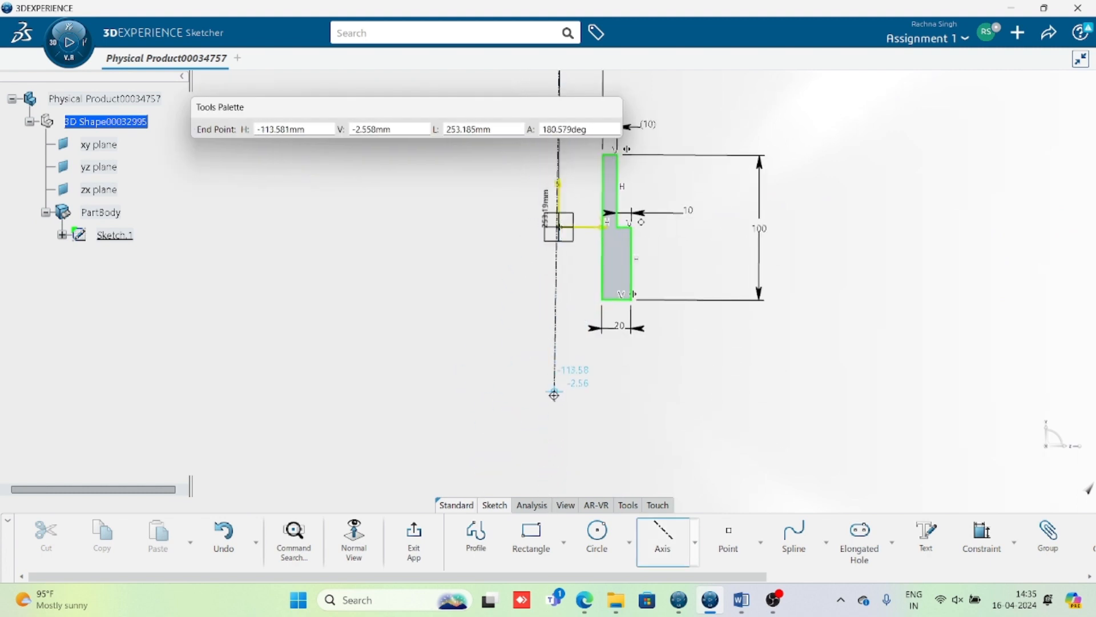
pyautogui.click(558, 431)
pyautogui.moveTo(813, 376); pyautogui.dragTo(767, 431, button='middle')
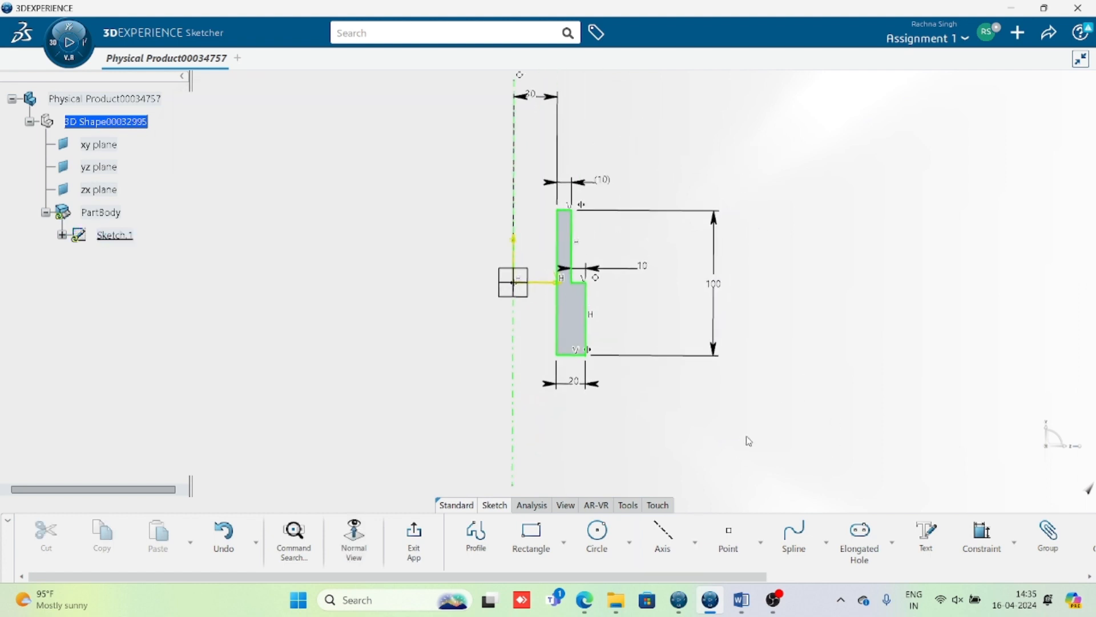
pyautogui.click(414, 539)
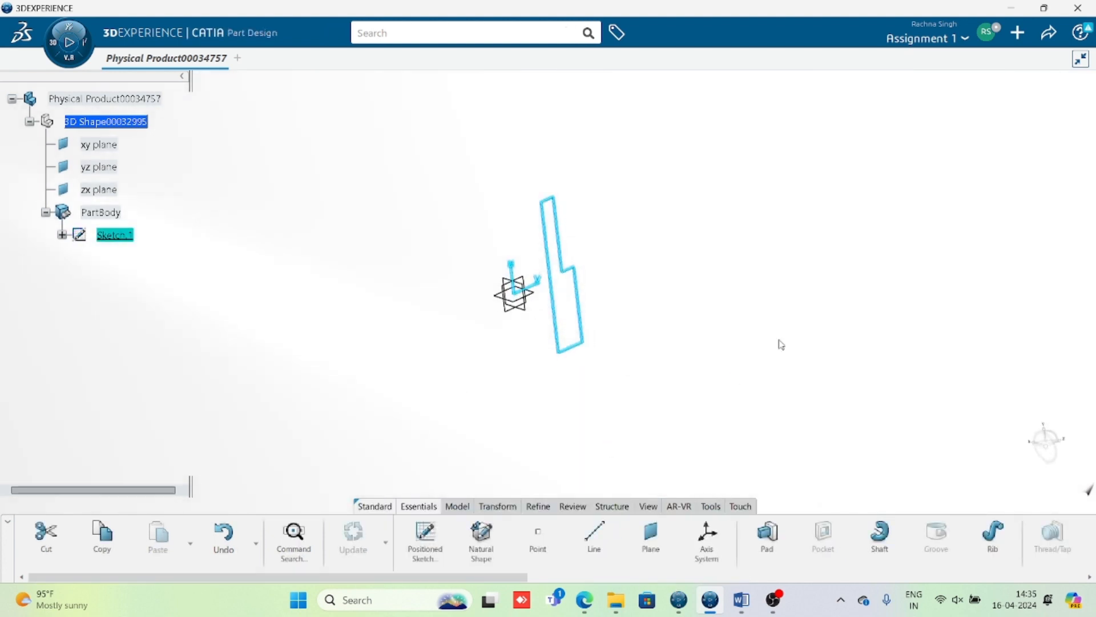
# Step: Create a standard 360 deg Shaft from the stepped profile about its sketch axis, preview and apply it
pyautogui.moveTo(781, 344)
pyautogui.mouseDown(button='middle')
pyautogui.moveTo(761, 313)
pyautogui.moveTo(589, 345)
pyautogui.moveTo(790, 435)
pyautogui.moveTo(563, 359)
pyautogui.moveTo(573, 391)
pyautogui.moveTo(605, 352)
pyautogui.moveTo(727, 455)
pyautogui.mouseUp(button='middle')
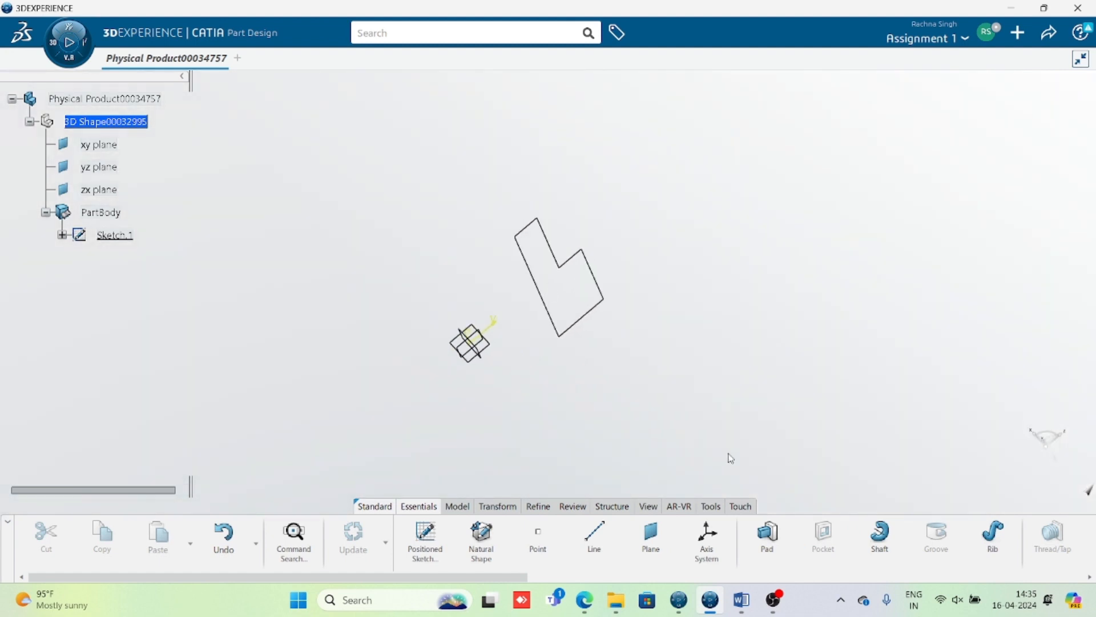
pyautogui.click(882, 542)
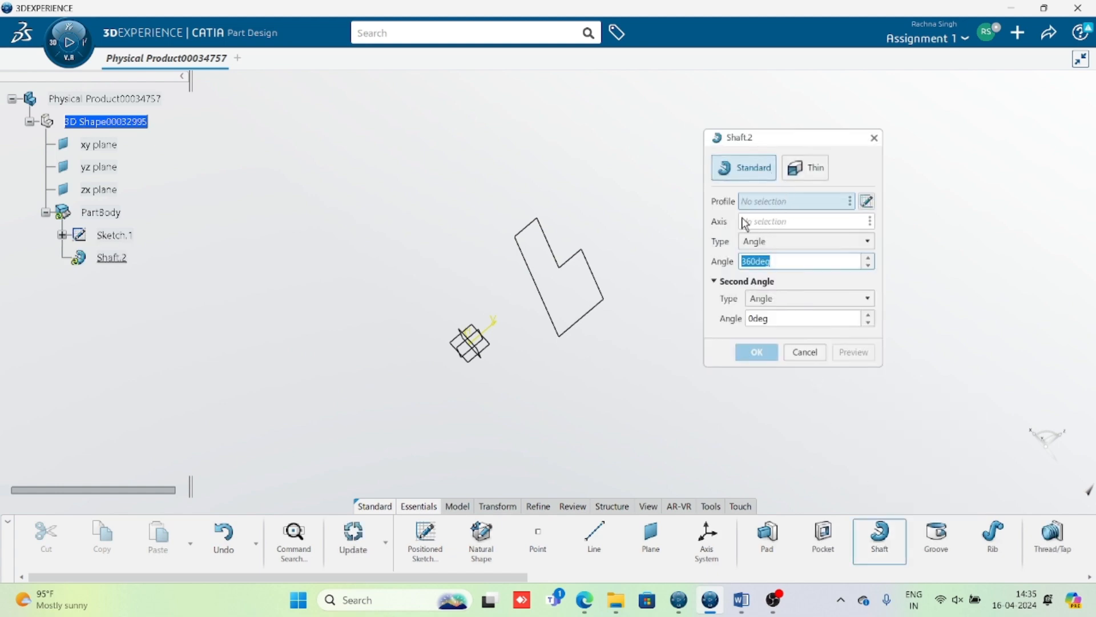
pyautogui.click(606, 301)
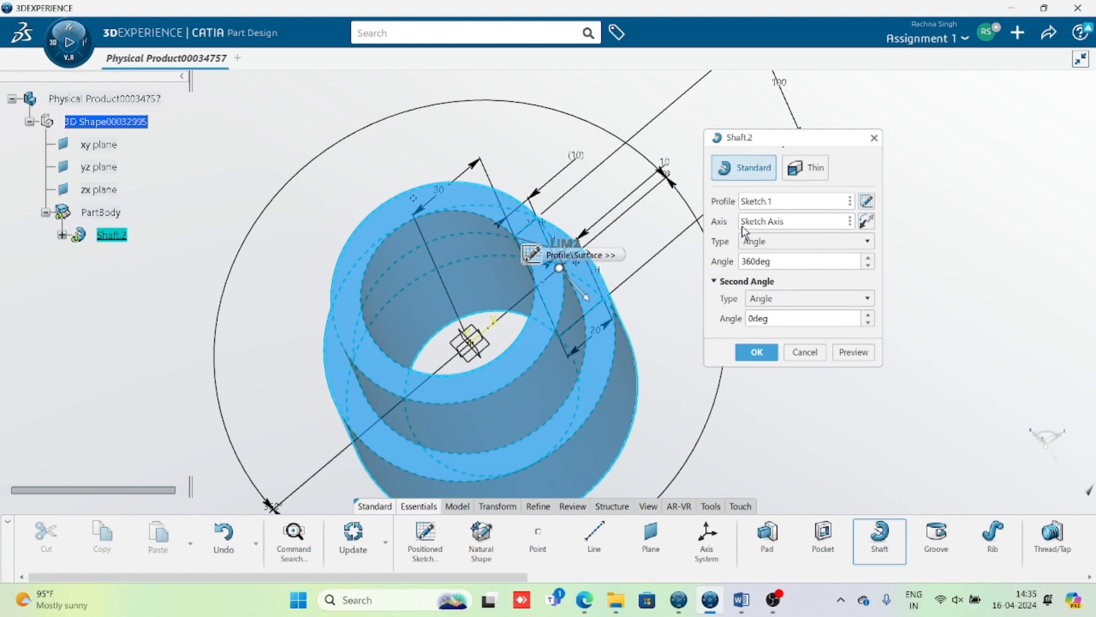
pyautogui.click(853, 351)
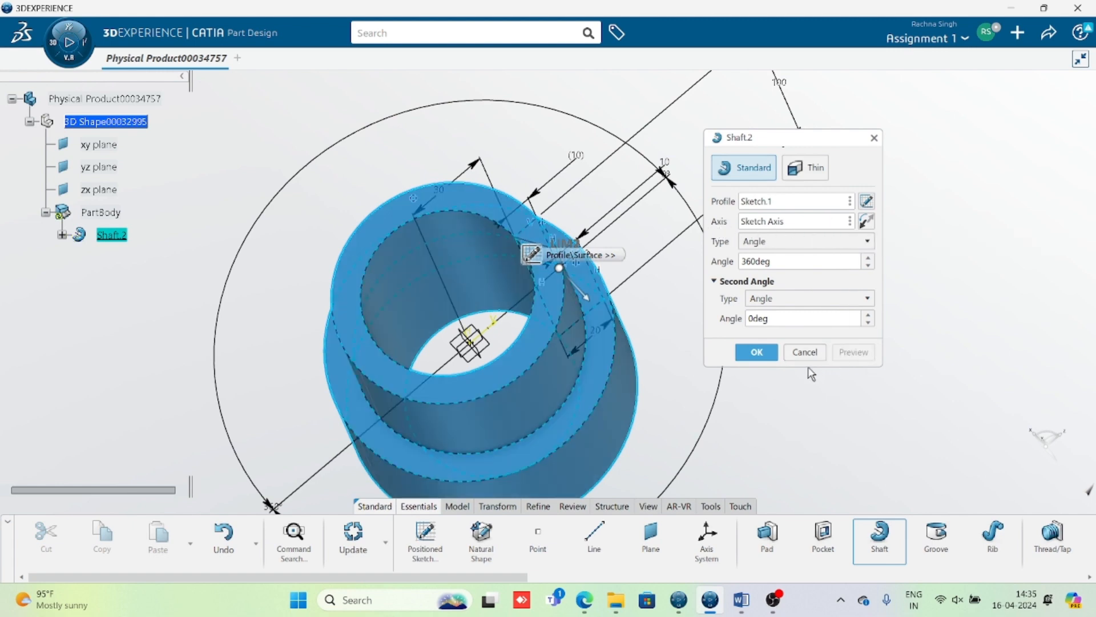
pyautogui.click(766, 351)
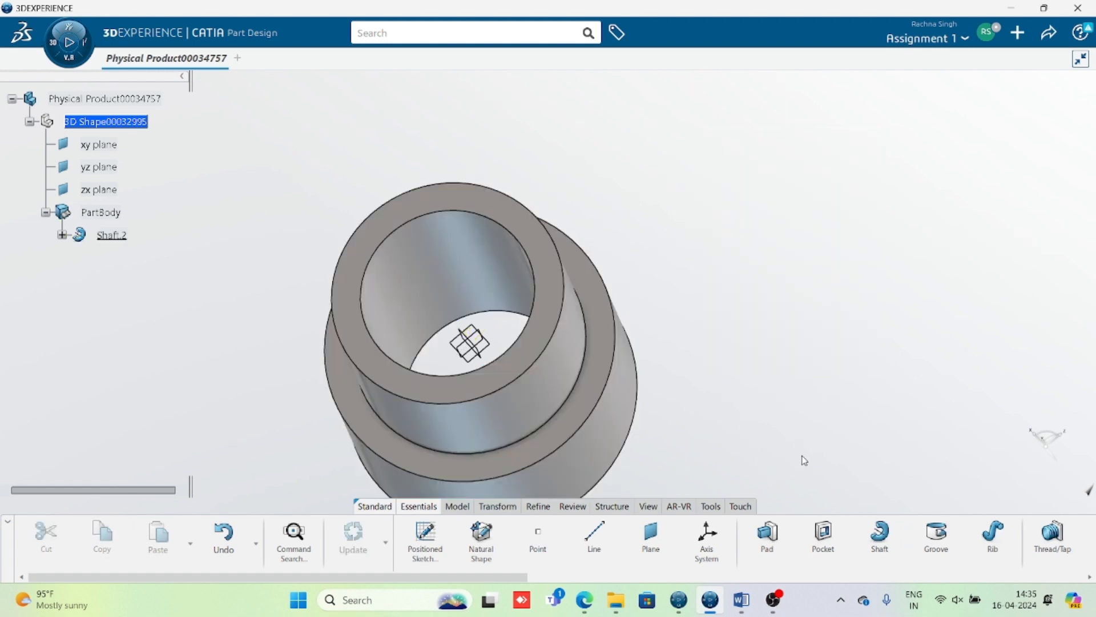
pyautogui.moveTo(707, 308); pyautogui.dragTo(386, 390, button='middle')
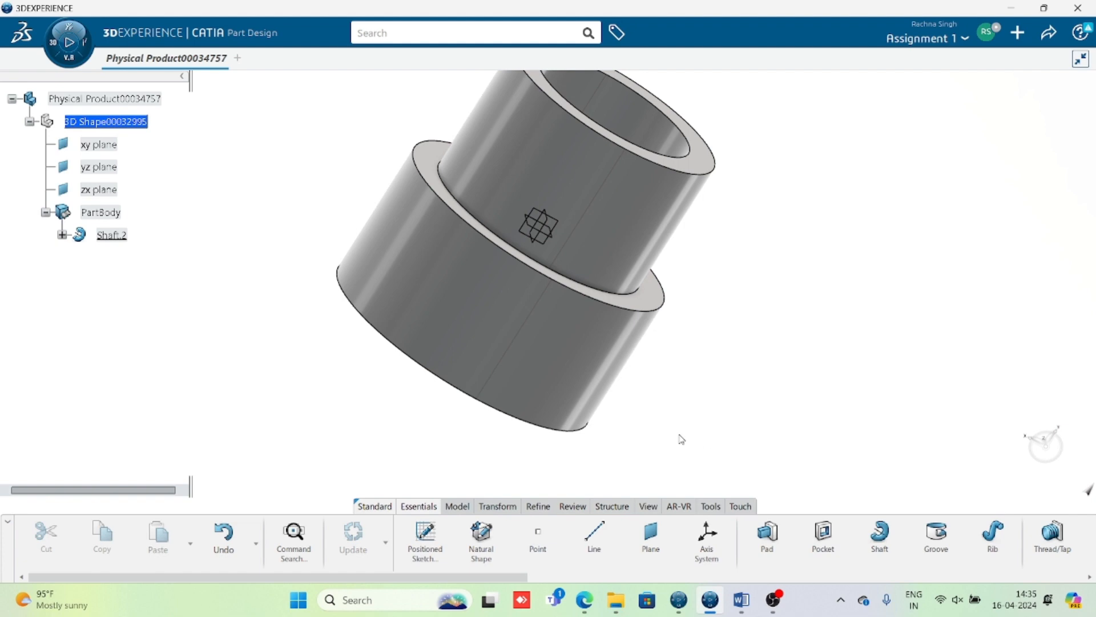
pyautogui.doubleClick(489, 385)
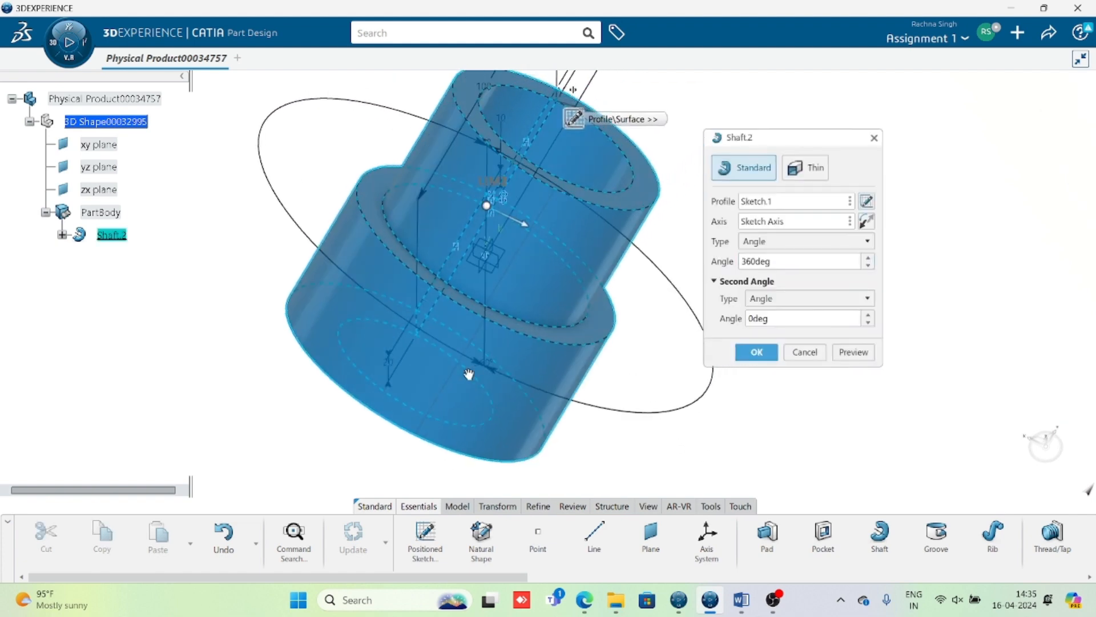
pyautogui.scroll(-4, 469, 374)
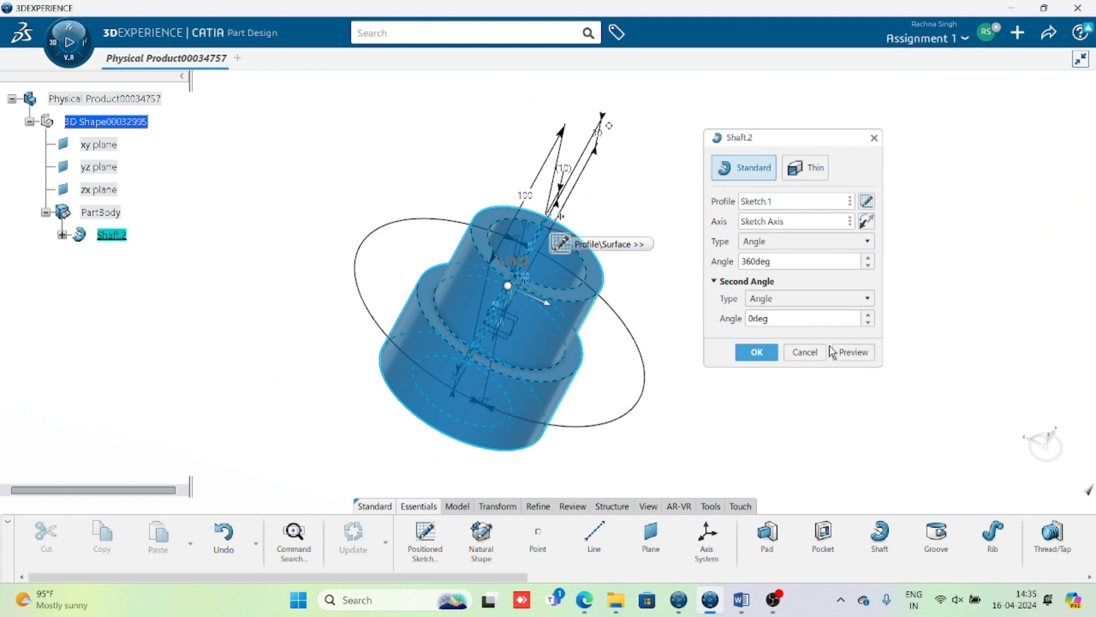
pyautogui.click(807, 352)
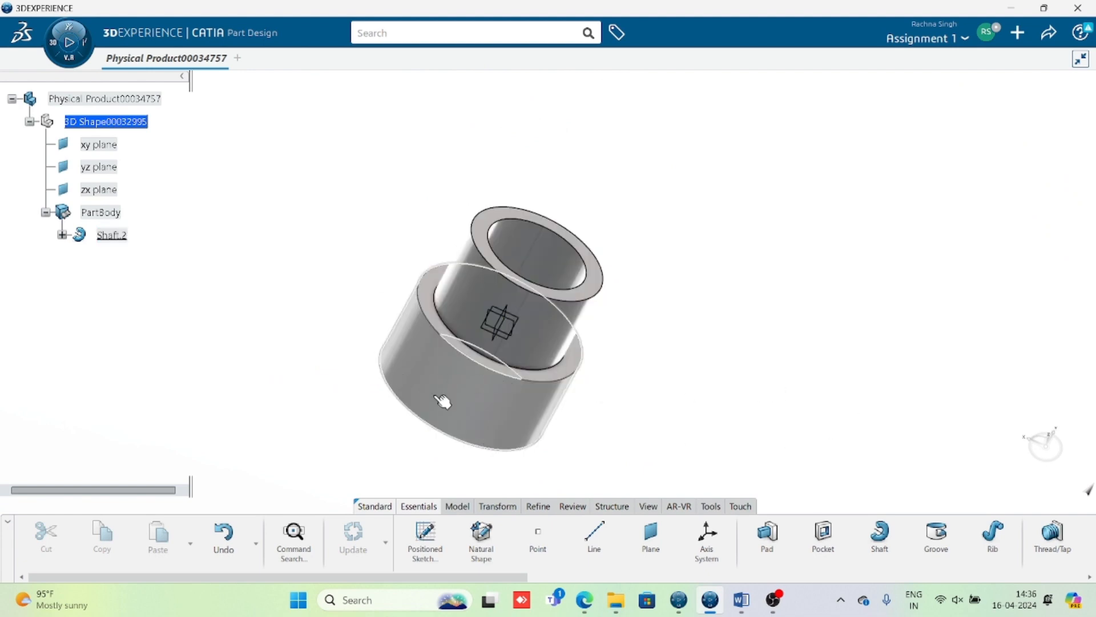
# Step: Edit the shaft to revolve the stepped profile 360 deg about the short end edge of its thinner section, and apply it
pyautogui.doubleClick(489, 406)
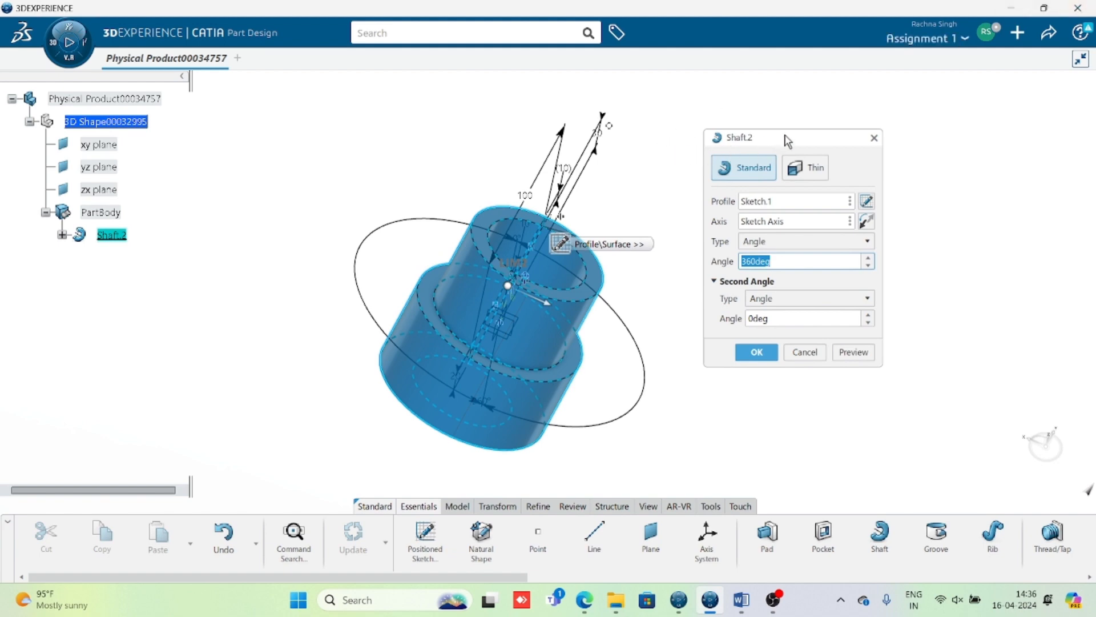
pyautogui.moveTo(786, 138); pyautogui.dragTo(779, 119)
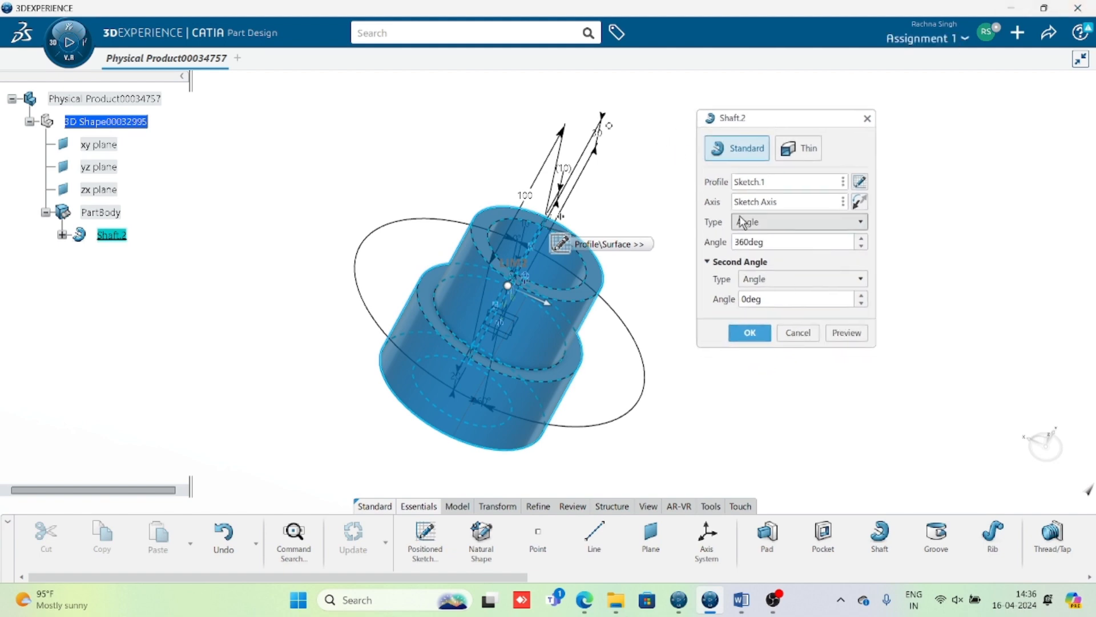
pyautogui.click(769, 205)
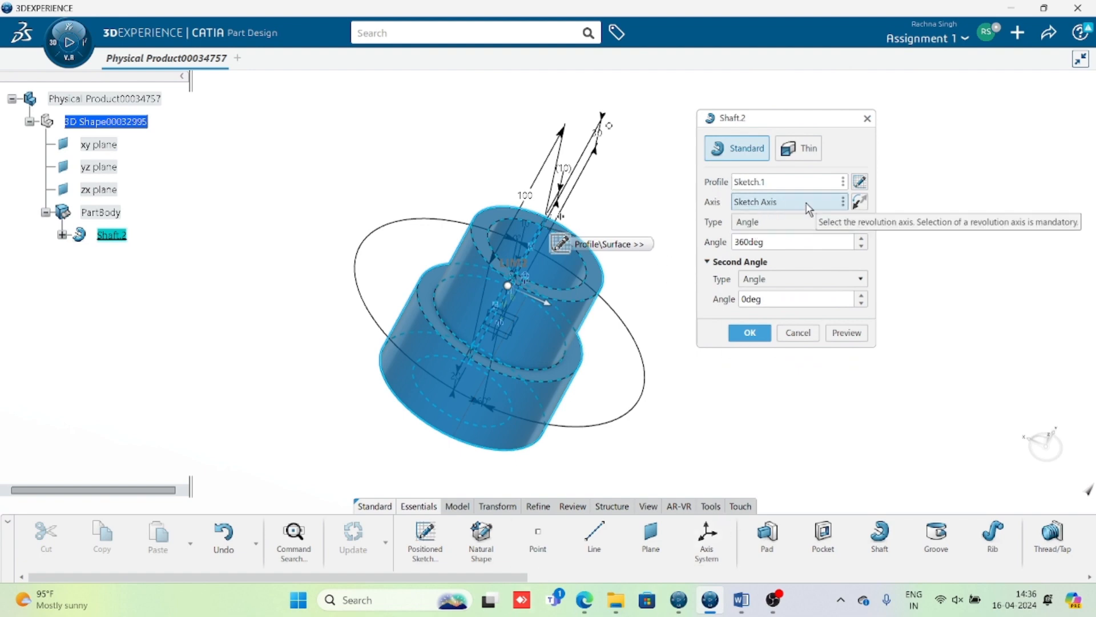
pyautogui.moveTo(557, 391); pyautogui.dragTo(434, 357, button='middle')
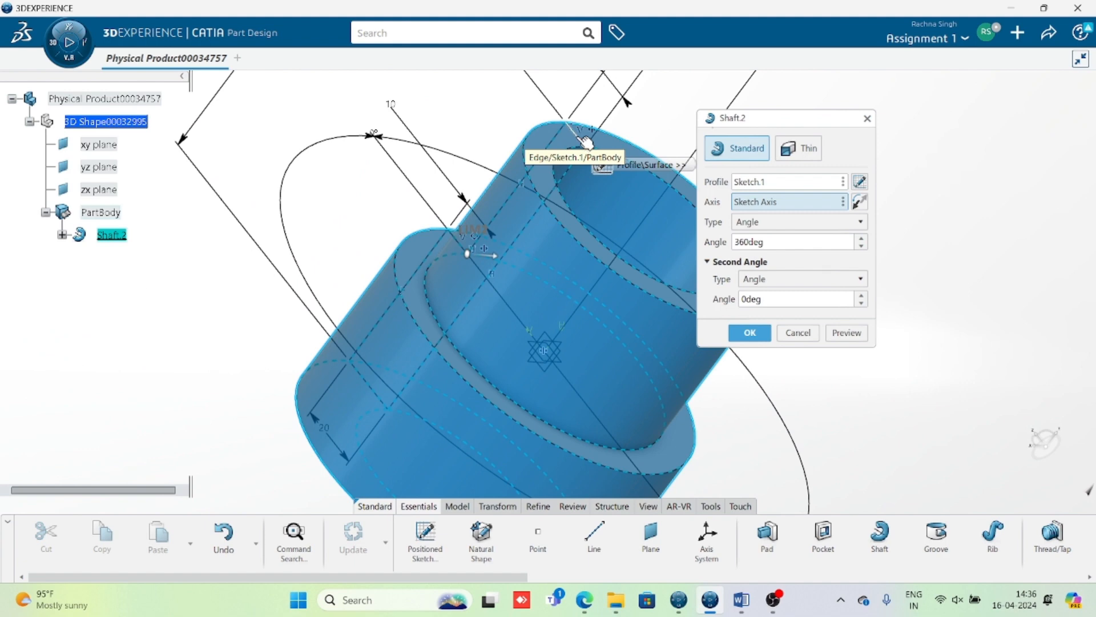
pyautogui.click(585, 140)
pyautogui.click(839, 331)
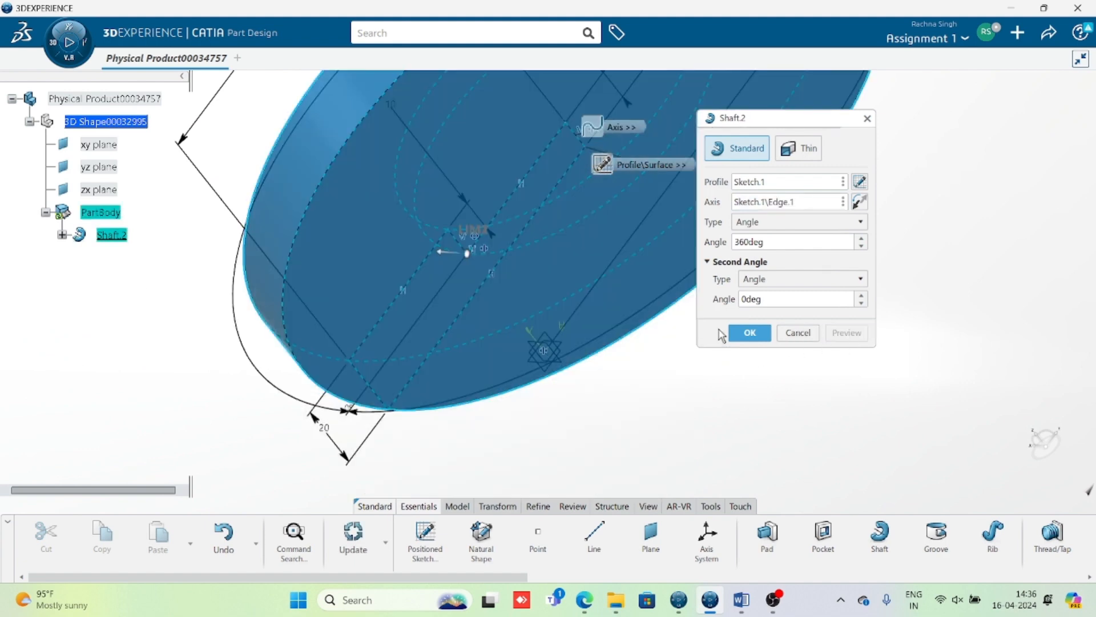
pyautogui.click(751, 334)
pyautogui.scroll(-5, 558, 357)
pyautogui.moveTo(693, 182); pyautogui.dragTo(577, 330, button='middle')
pyautogui.scroll(3, 577, 330)
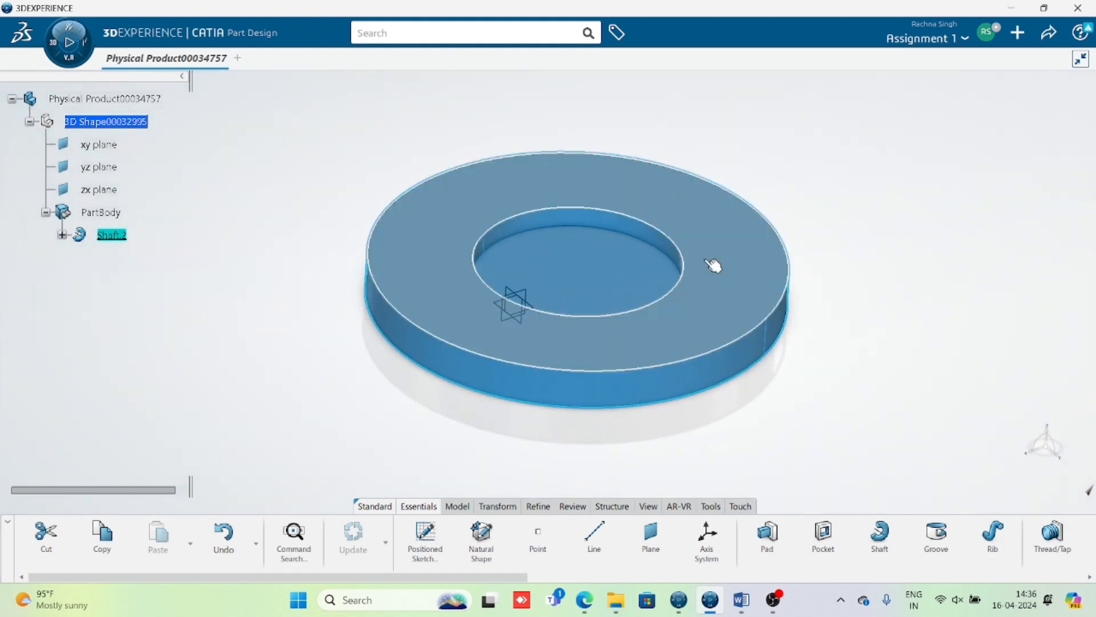
# Step: Review the stepped profile's edges and horizontal axis in the shaft's sketch and exit the sketch
pyautogui.click(61, 235)
pyautogui.doubleClick(130, 258)
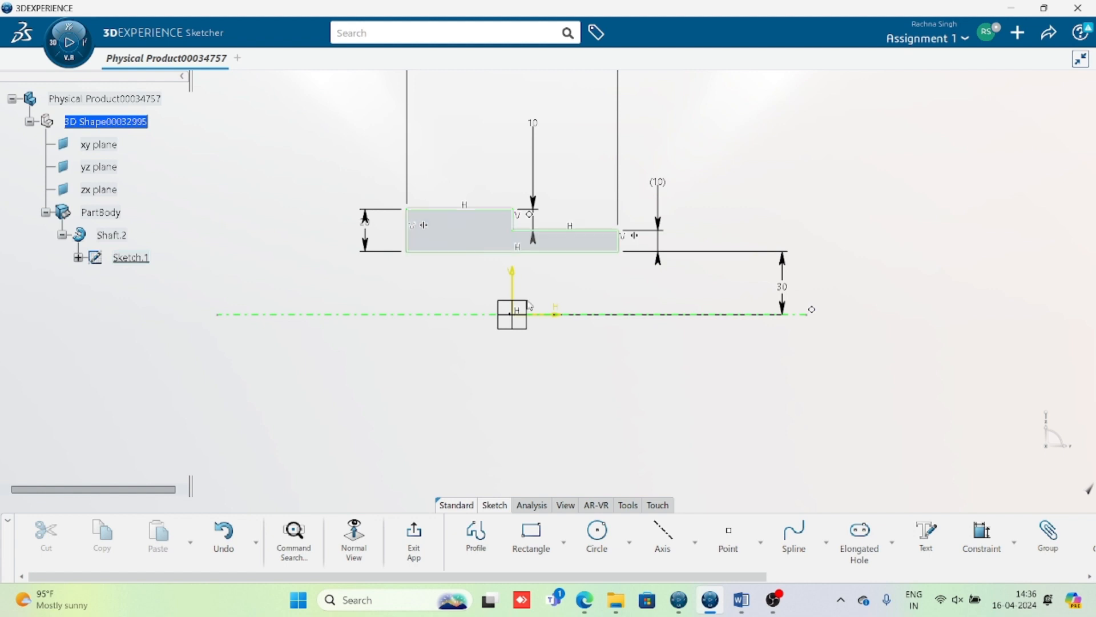
pyautogui.moveTo(548, 332); pyautogui.dragTo(516, 378, button='middle')
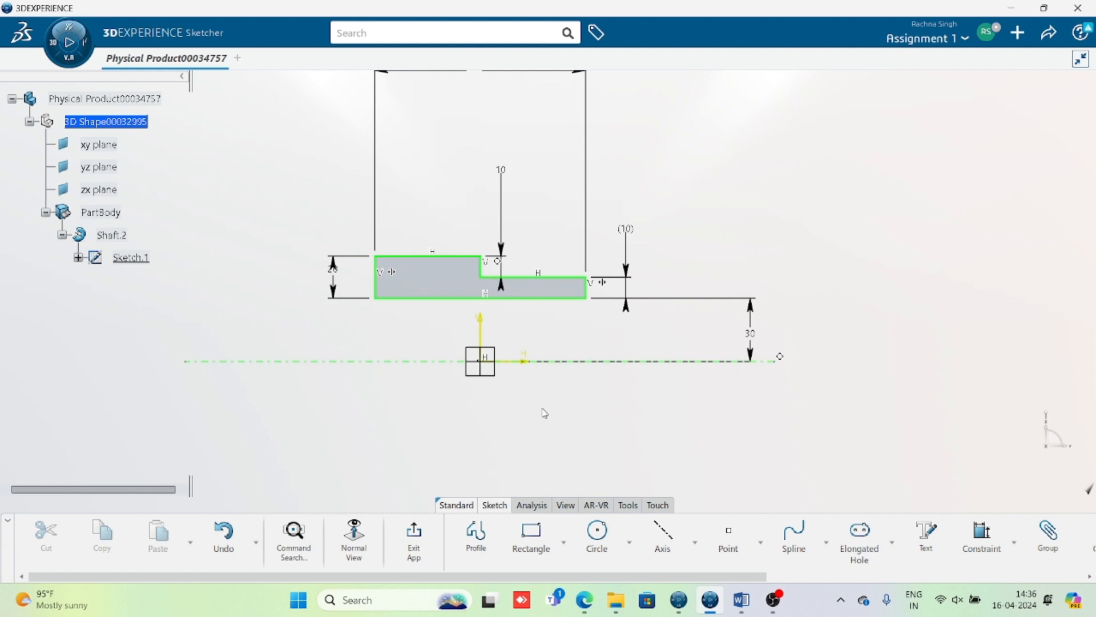
pyautogui.click(414, 540)
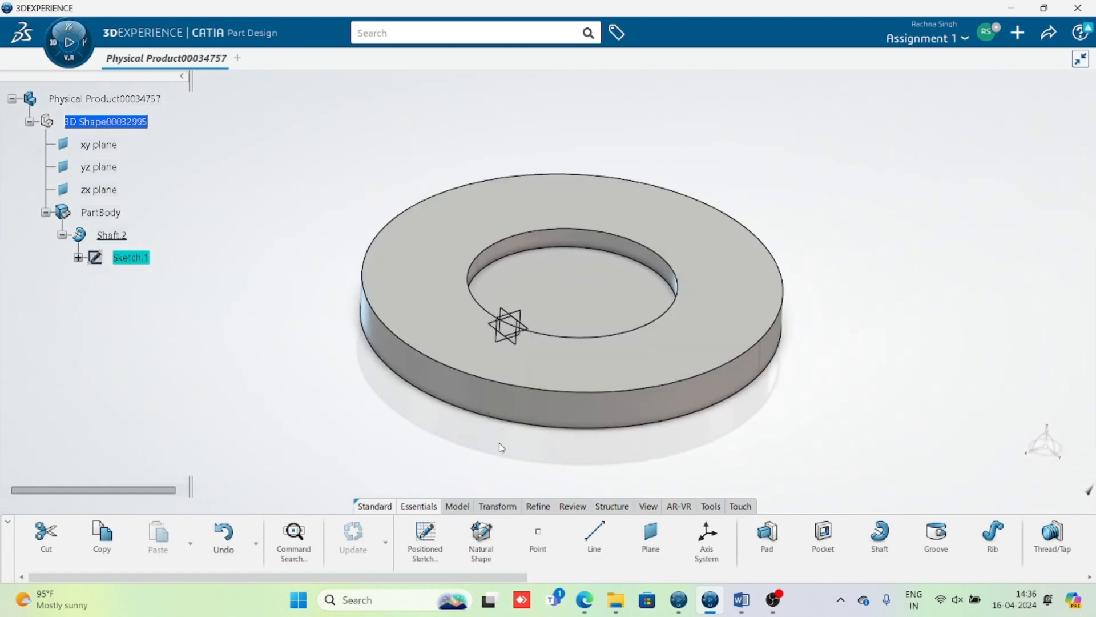
pyautogui.doubleClick(131, 257)
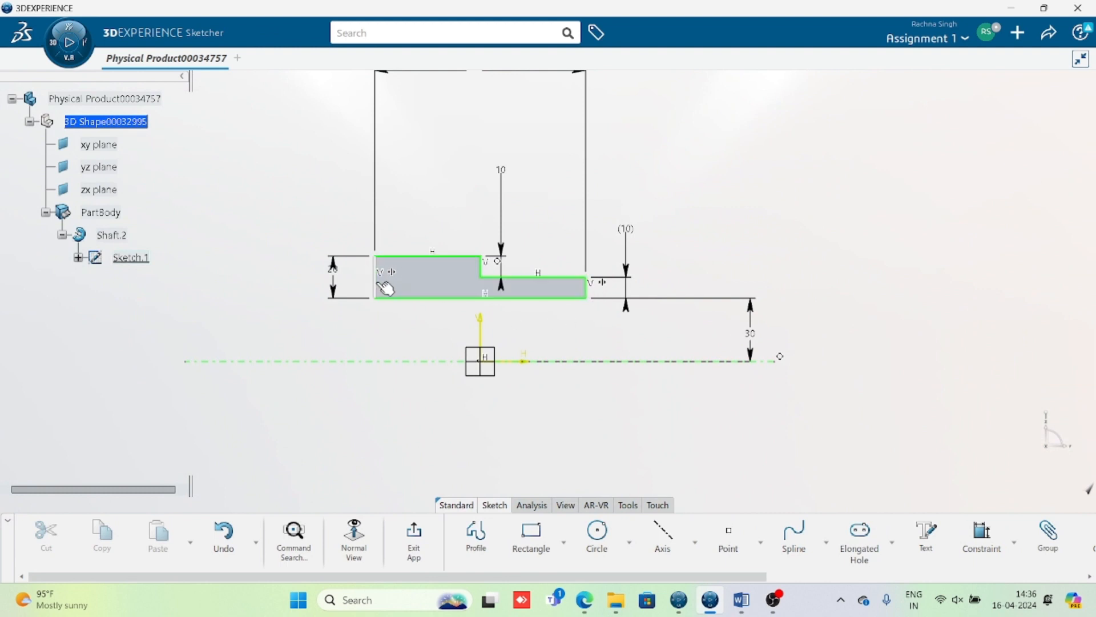
pyautogui.click(484, 286)
pyautogui.click(418, 546)
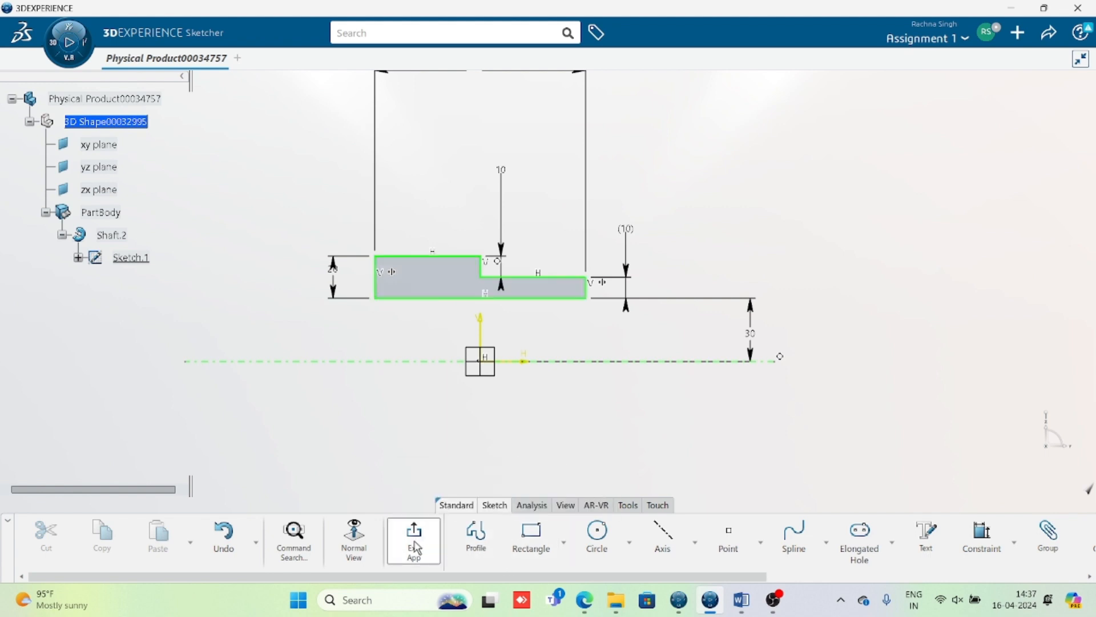
# Step: Inspect the profile edge used as revolution axis in the shaft's definition and close it without changes
pyautogui.doubleClick(628, 365)
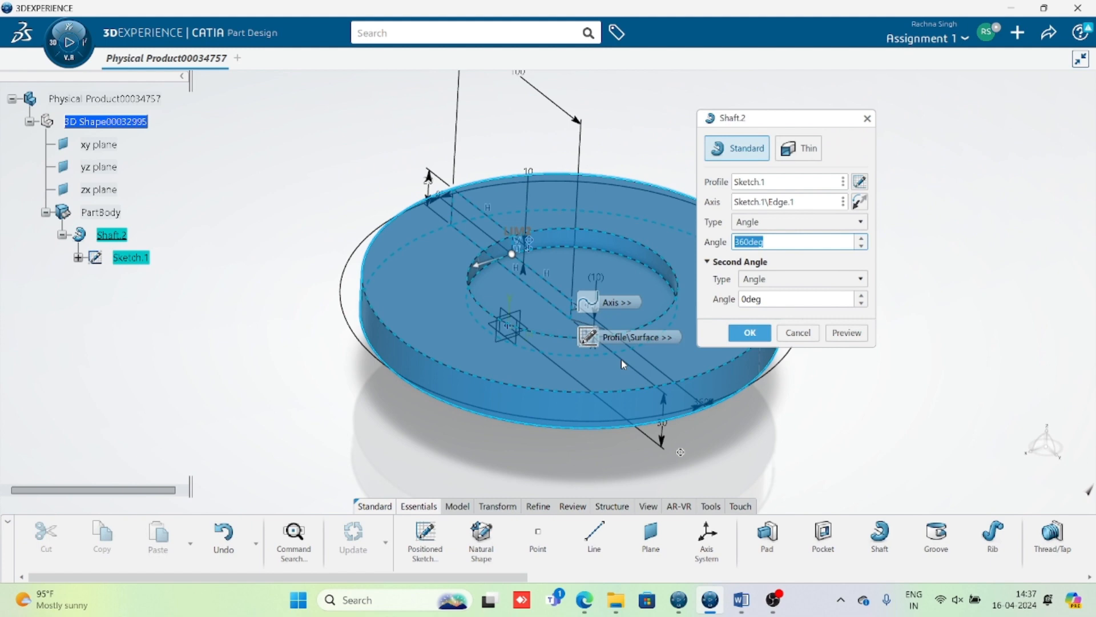
pyautogui.click(830, 202)
pyautogui.moveTo(537, 423); pyautogui.dragTo(599, 404, button='middle')
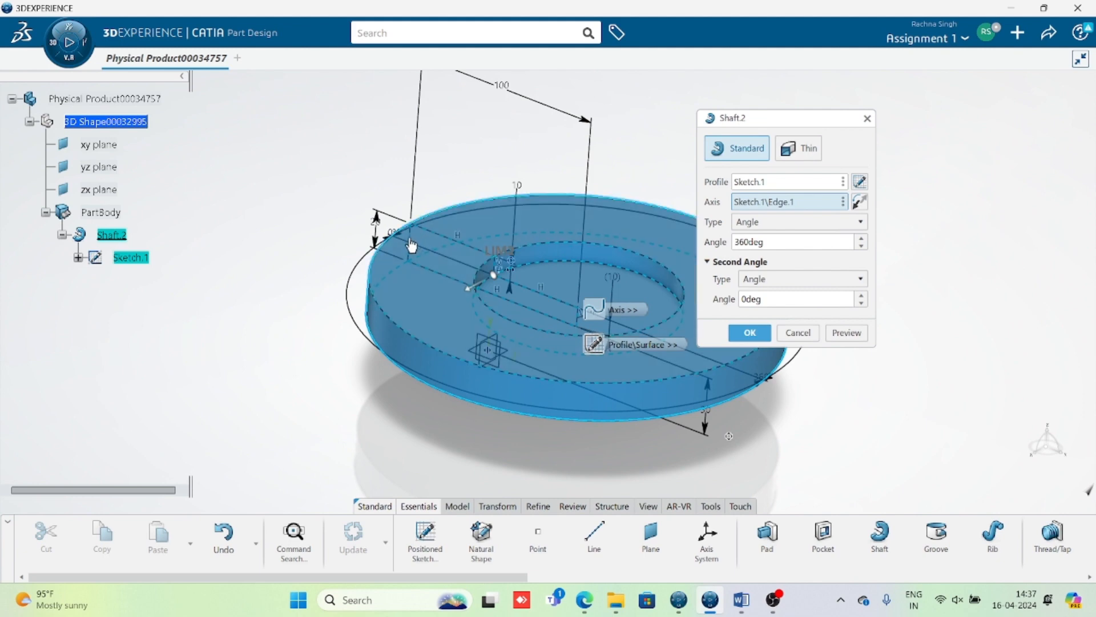
pyautogui.moveTo(362, 349); pyautogui.dragTo(467, 341, button='middle')
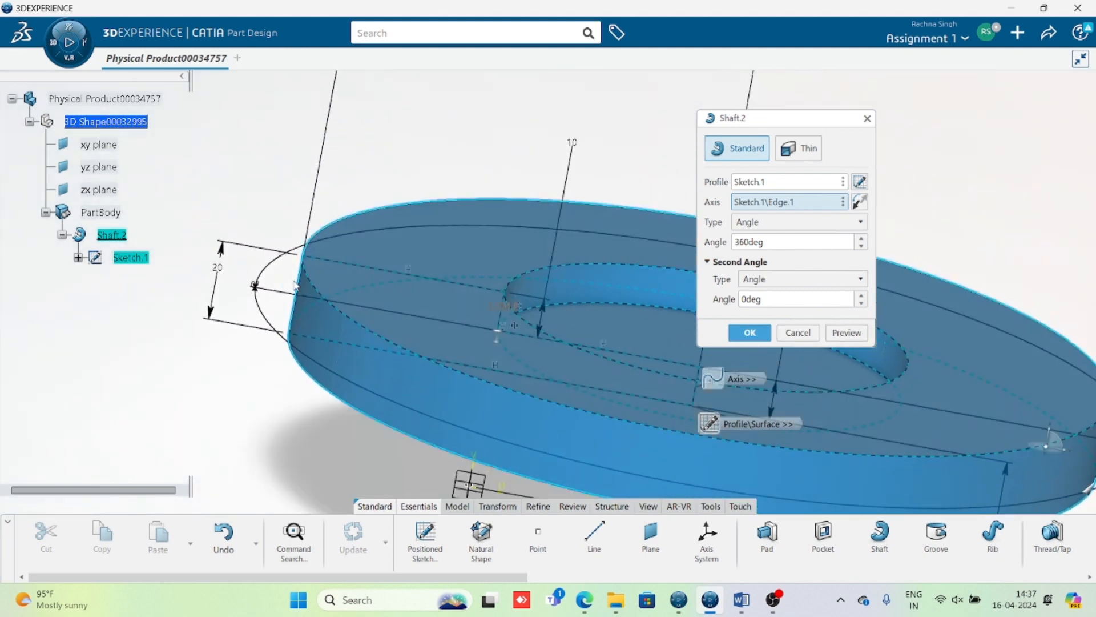
pyautogui.moveTo(518, 364); pyautogui.dragTo(362, 367, button='middle')
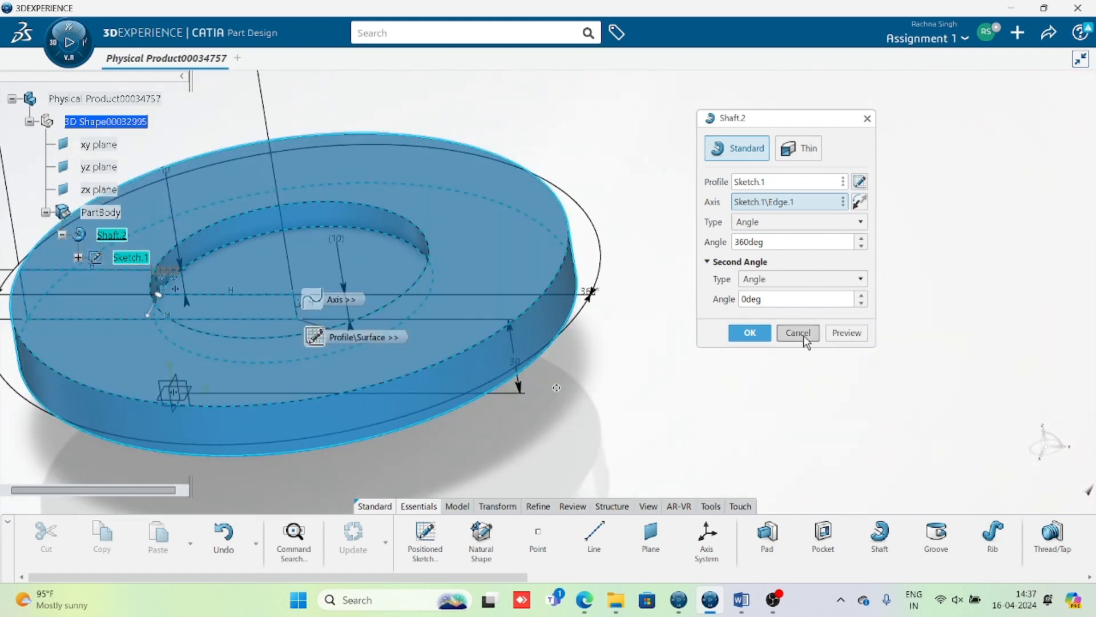
pyautogui.click(803, 336)
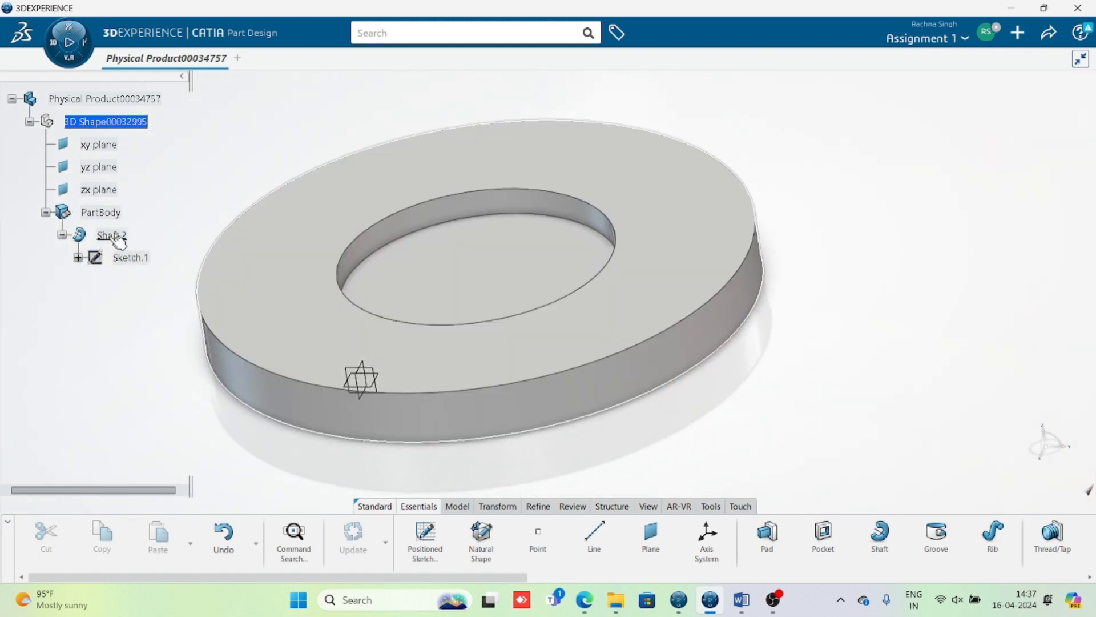
# Step: Delete the disc-shaped shaft without its aggregated elements so the profile sketch is kept
pyautogui.click(114, 236)
pyautogui.press('Delete')
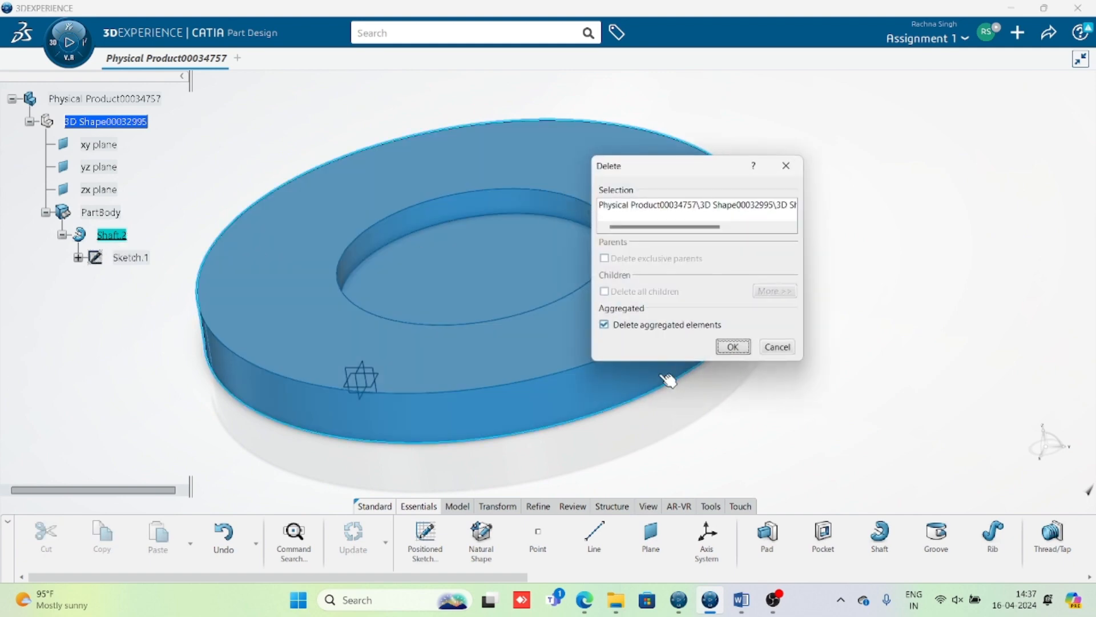
pyautogui.click(653, 325)
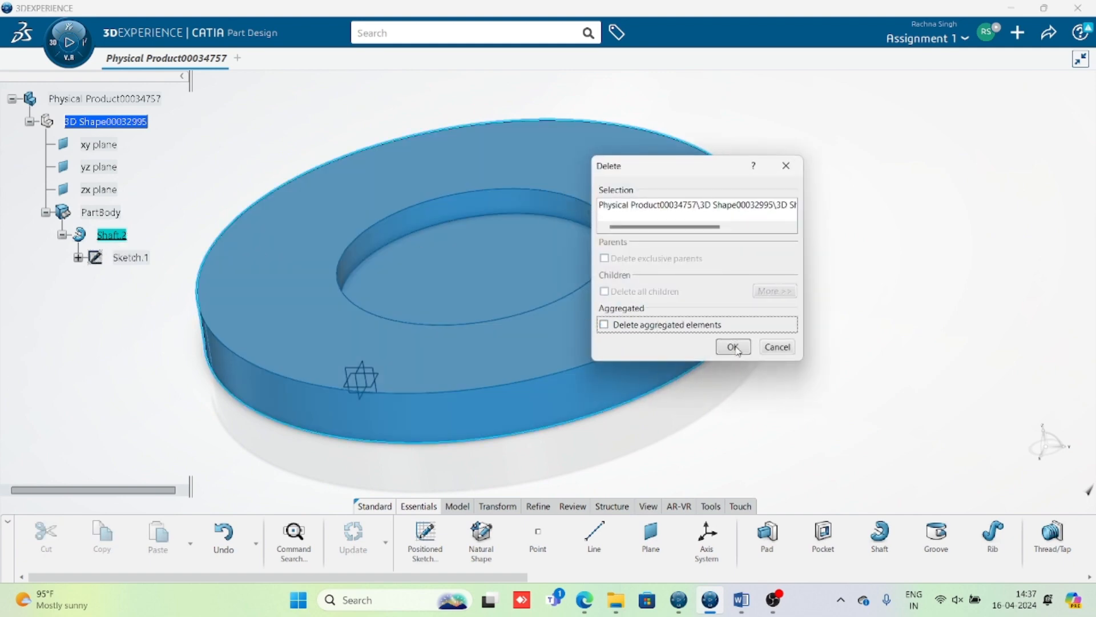
pyautogui.click(733, 347)
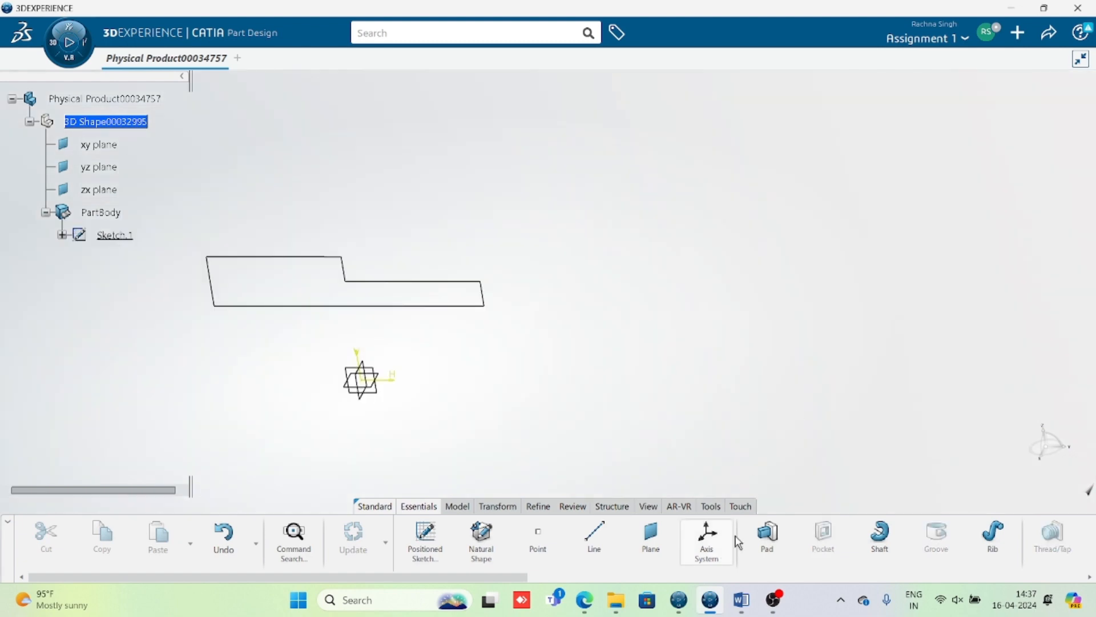
# Step: Create a standard 360 deg Shaft from the stepped profile with its 20 mm end edge as the revolution axis
pyautogui.click(879, 537)
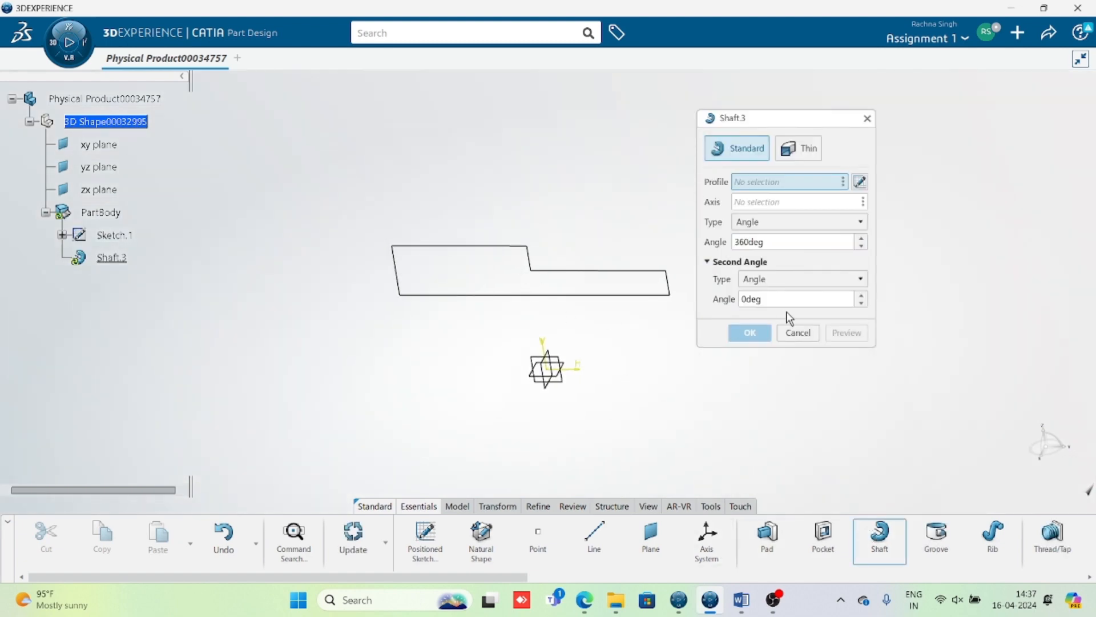
pyautogui.click(664, 297)
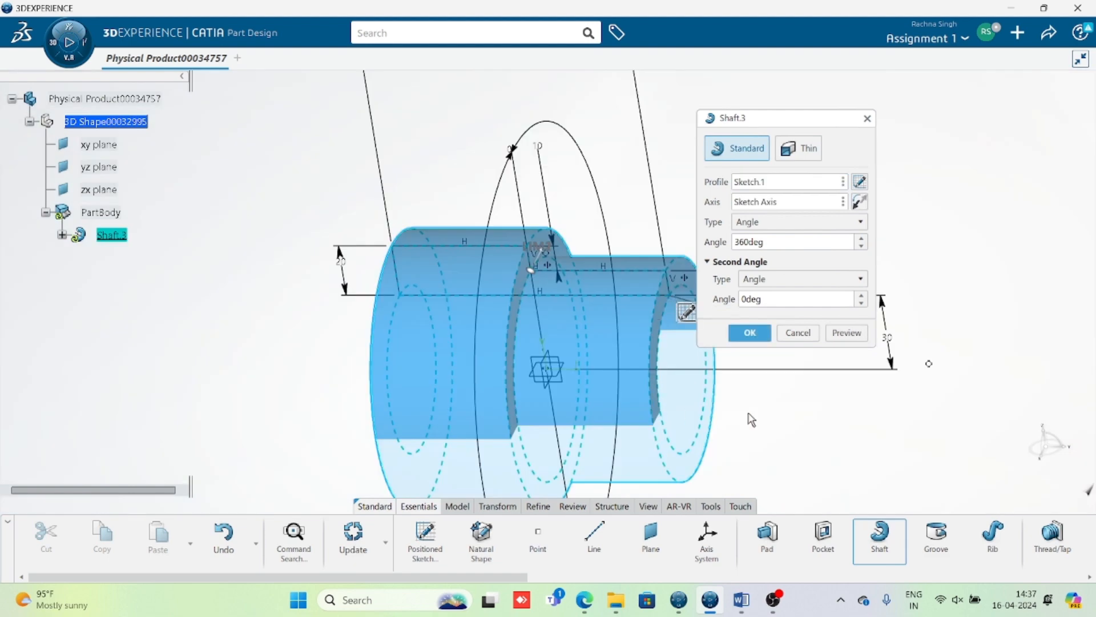
pyautogui.click(789, 204)
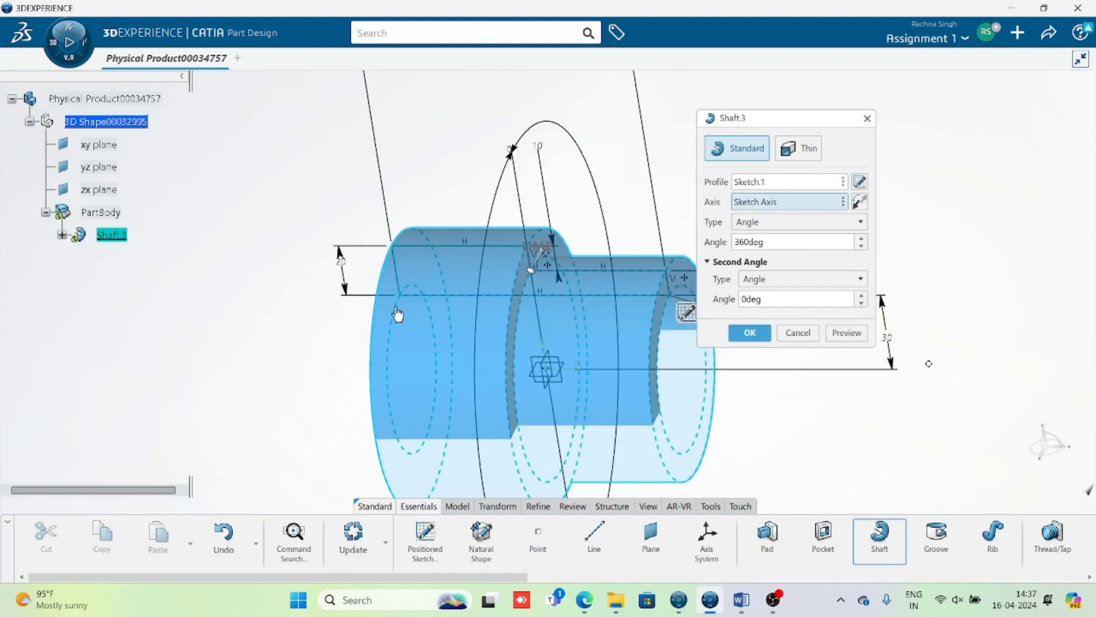
pyautogui.click(405, 280)
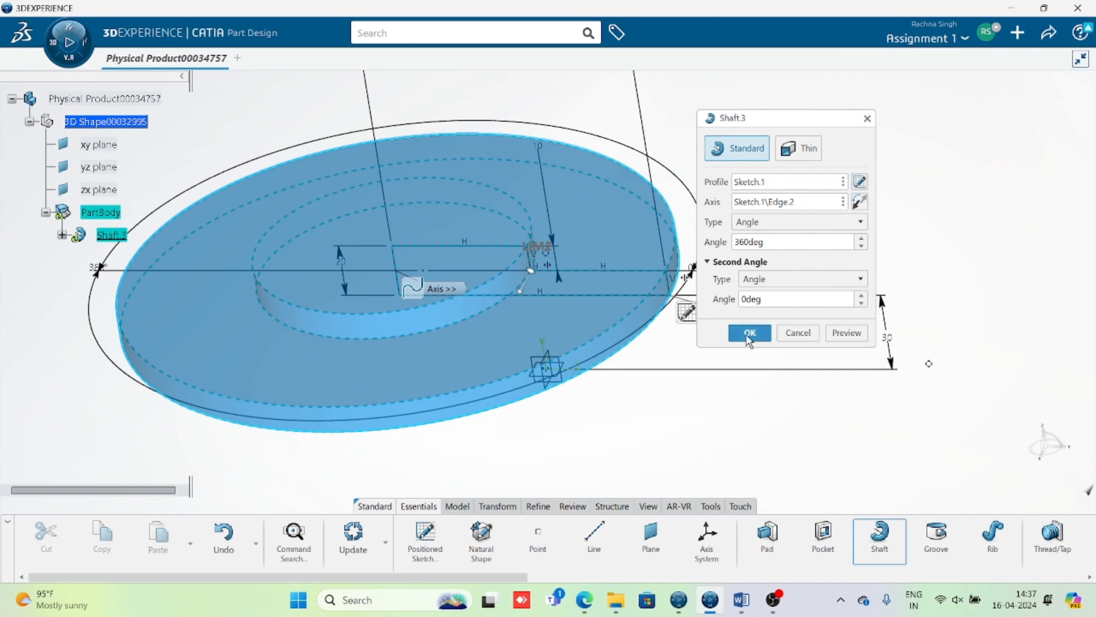
pyautogui.click(749, 333)
pyautogui.moveTo(711, 464); pyautogui.dragTo(510, 392, button='middle')
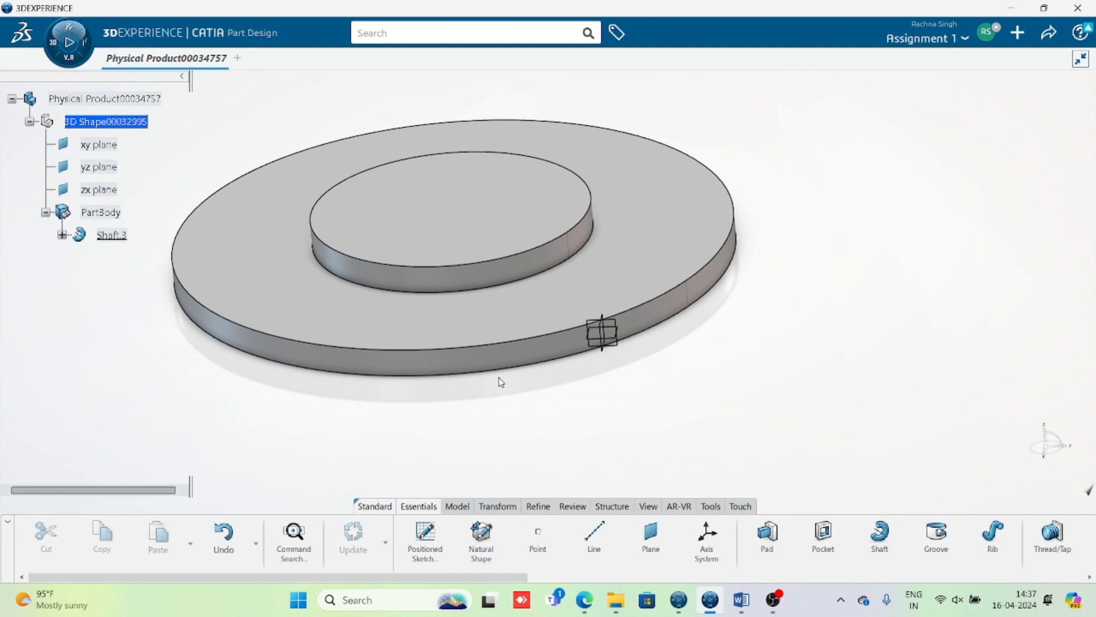
# Step: Edit the shaft to use the profile's long straight edge facing the origin as the revolution axis, and apply it
pyautogui.doubleClick(117, 236)
pyautogui.moveTo(548, 399); pyautogui.dragTo(489, 337, button='middle')
pyautogui.moveTo(554, 268); pyautogui.dragTo(507, 260, button='middle')
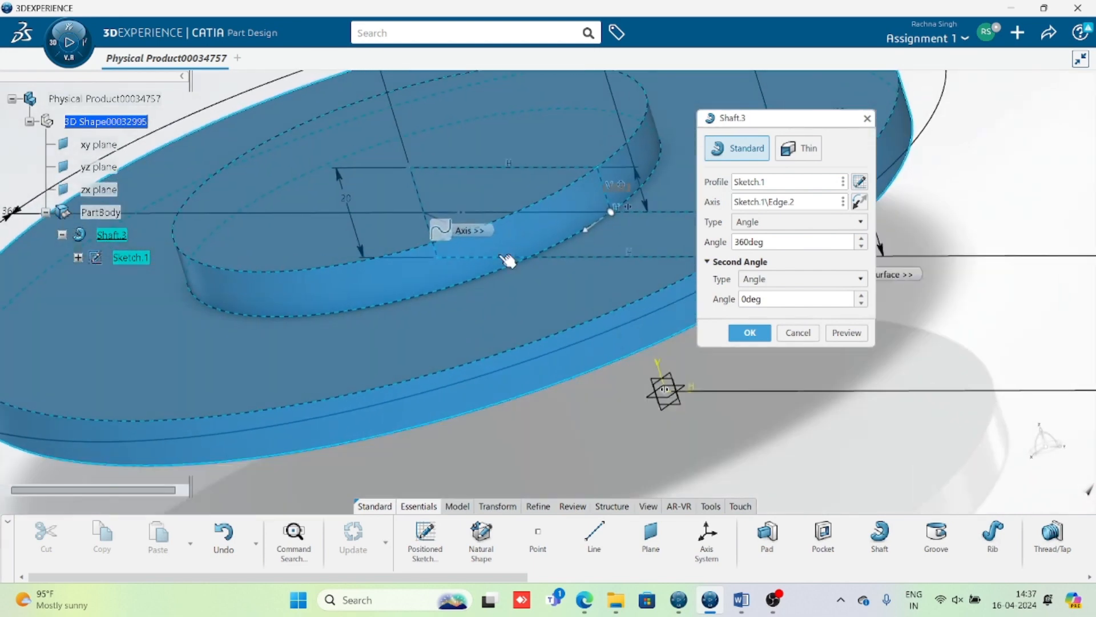
pyautogui.click(813, 206)
pyautogui.click(640, 263)
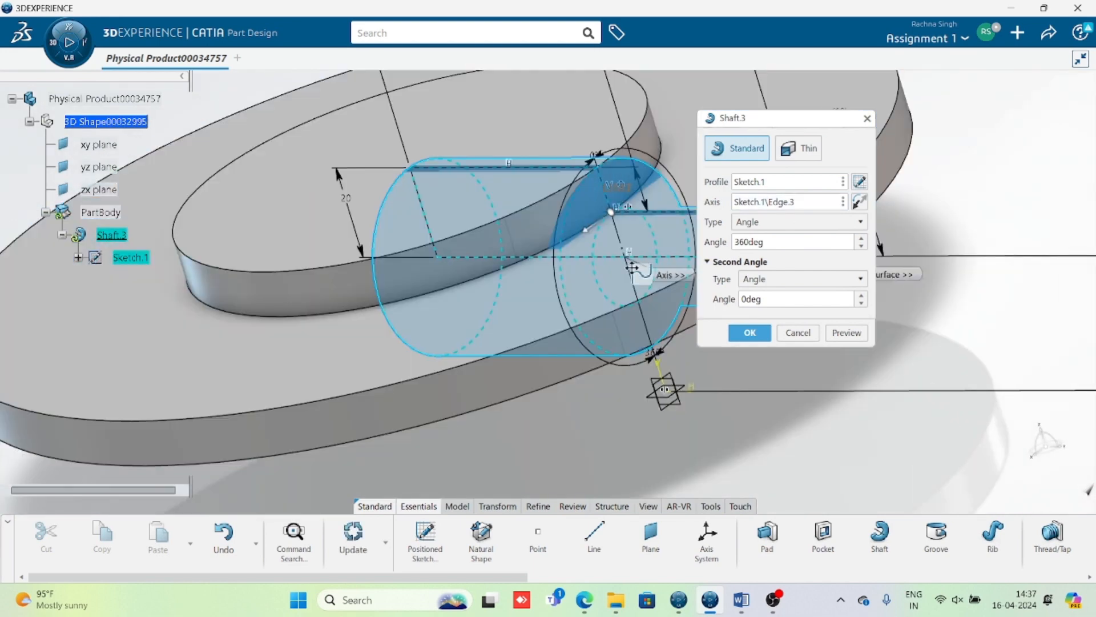
pyautogui.moveTo(631, 264)
pyautogui.mouseDown(button='middle')
pyautogui.moveTo(502, 379)
pyautogui.moveTo(416, 326)
pyautogui.moveTo(507, 304)
pyautogui.mouseUp(button='middle')
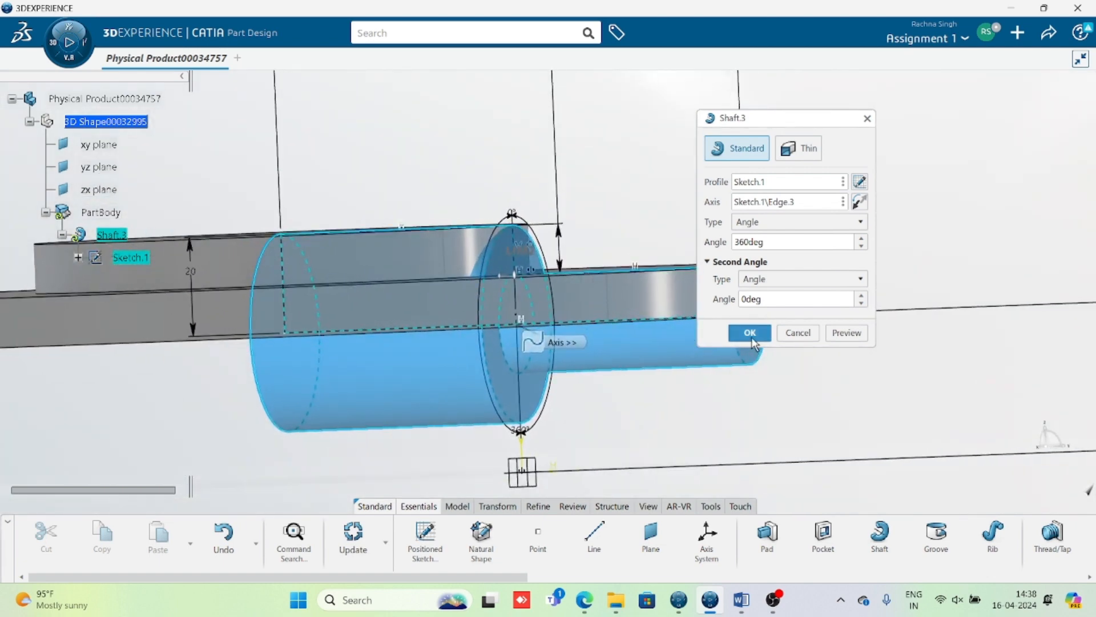
pyautogui.click(749, 332)
# Step: Examine the revolved stepped solid, highlighting its shoulder face and the end face of the smaller cylinder
pyautogui.moveTo(694, 385); pyautogui.dragTo(720, 421, button='middle')
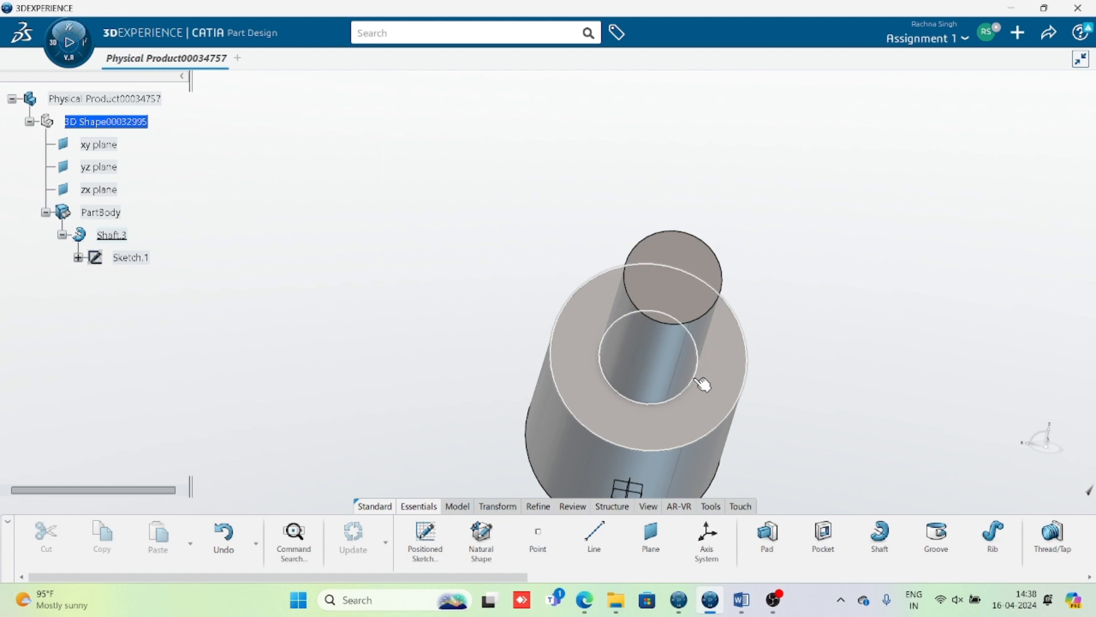
pyautogui.moveTo(702, 385); pyautogui.dragTo(632, 335, button='middle')
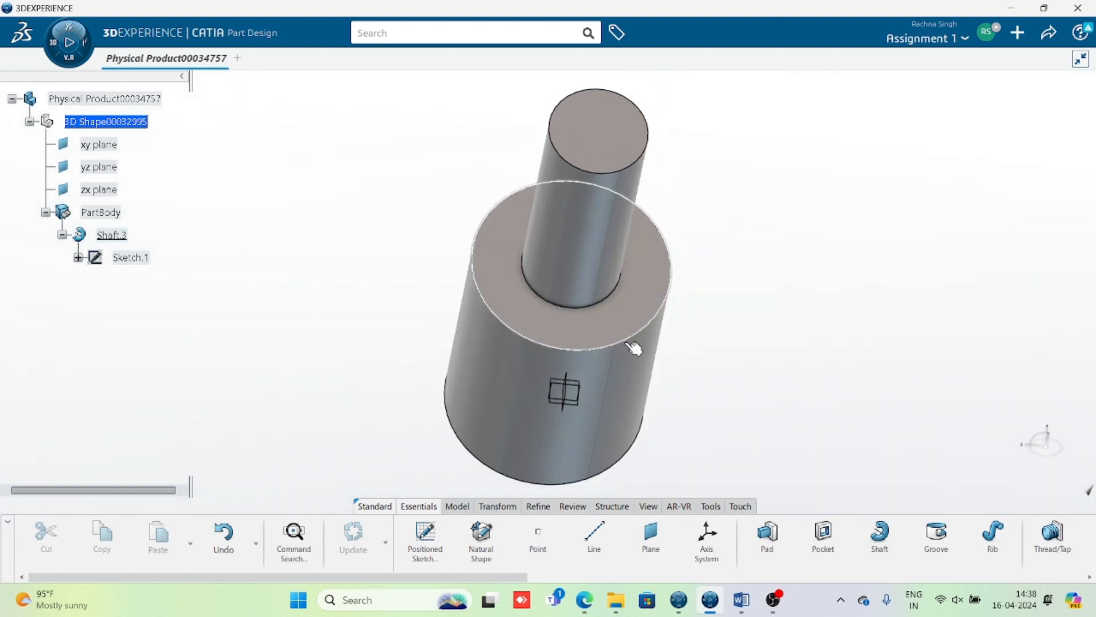
pyautogui.click(640, 340)
pyautogui.click(839, 246)
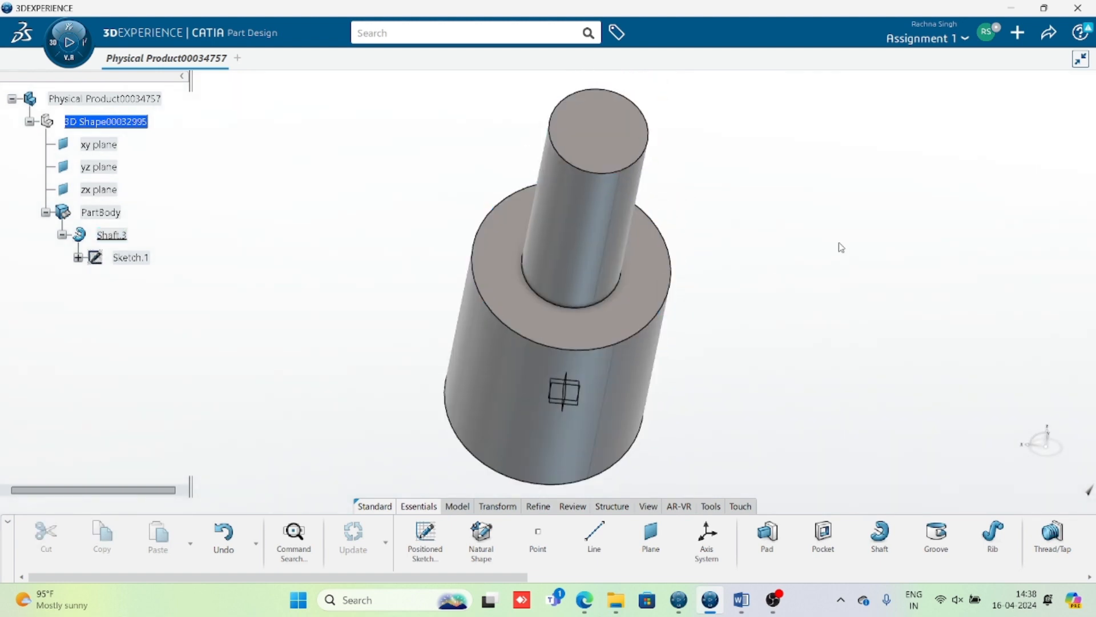
pyautogui.click(638, 331)
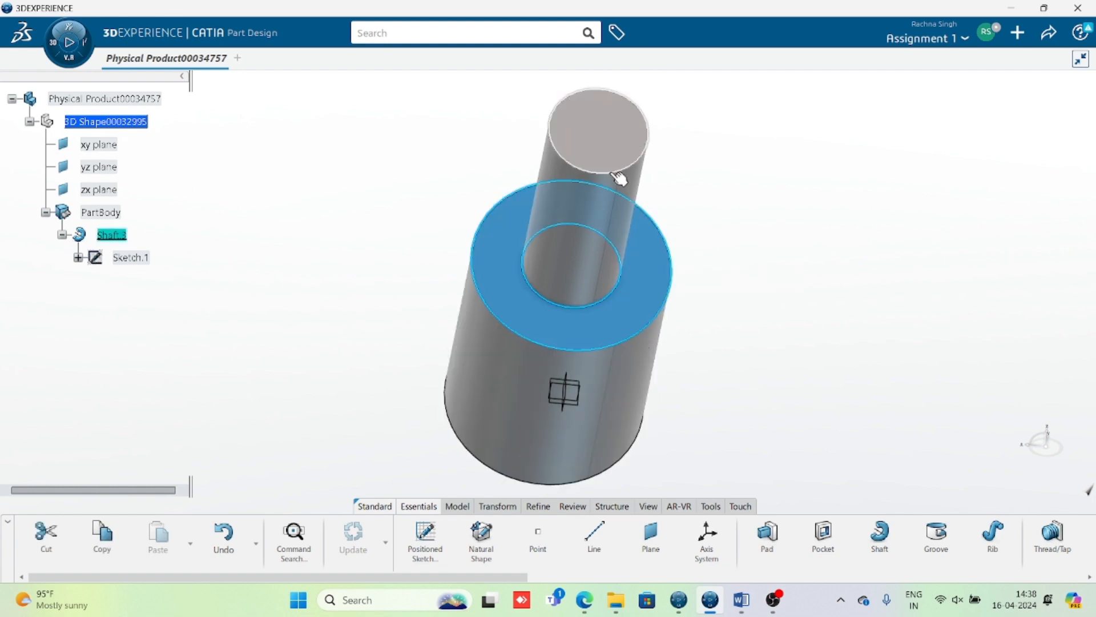
pyautogui.click(628, 170)
pyautogui.click(751, 245)
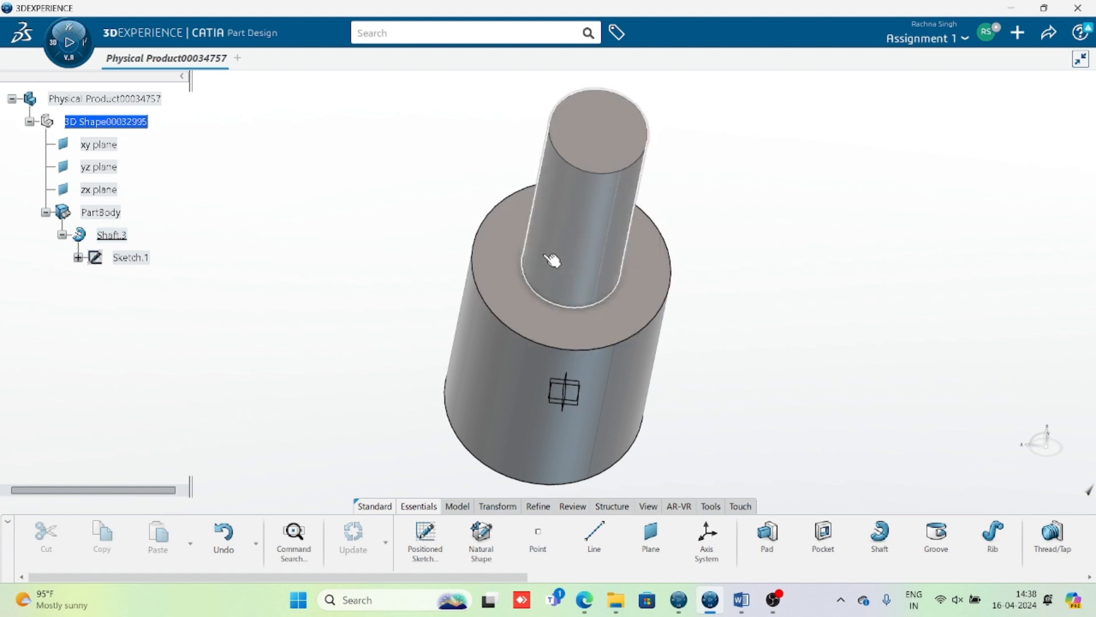
# Step: Delete the two-diameter cylindrical shaft with its aggregated elements excluded from deletion, keeping the profile sketch
pyautogui.moveTo(891, 461); pyautogui.dragTo(703, 374, button='middle')
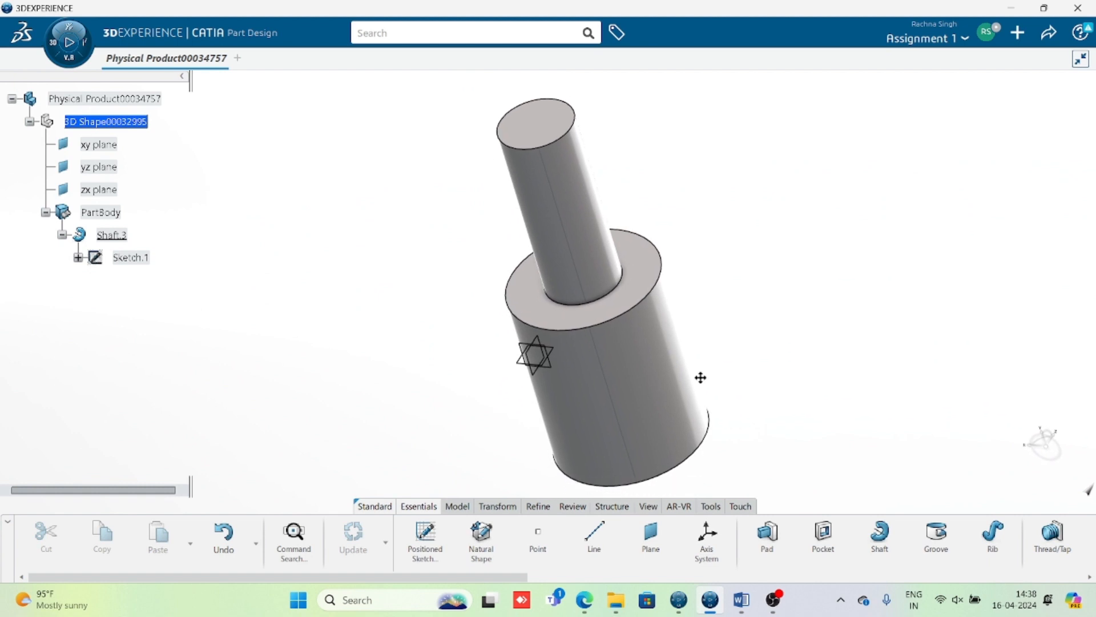
pyautogui.click(123, 239)
pyautogui.press('Delete')
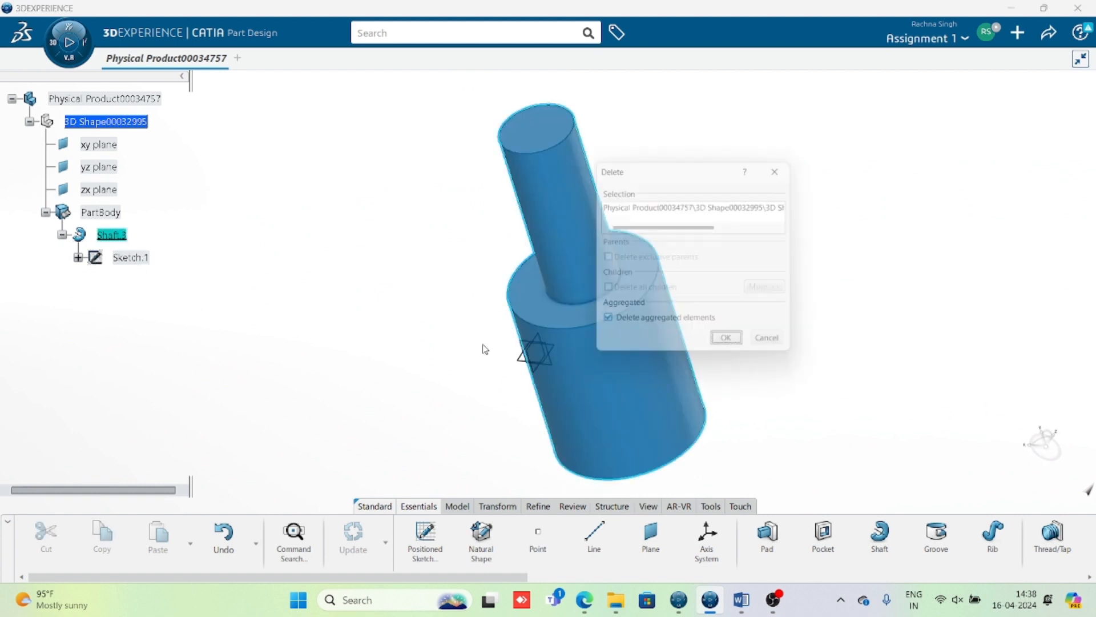
pyautogui.click(637, 326)
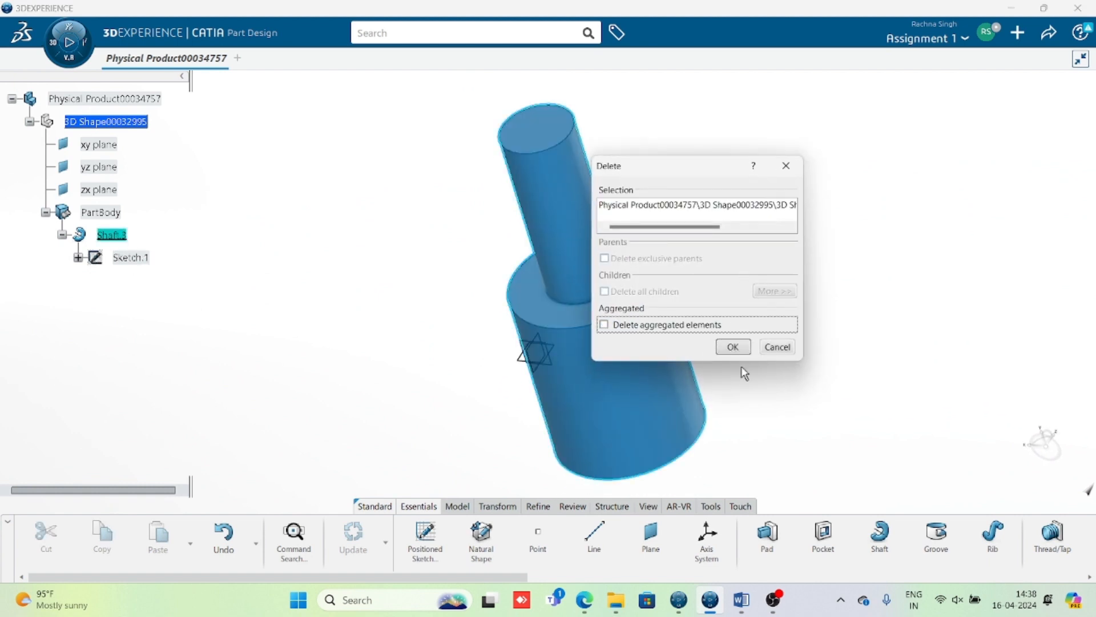
pyautogui.click(733, 348)
pyautogui.moveTo(724, 386)
pyautogui.mouseDown(button='middle')
pyautogui.moveTo(563, 399)
pyautogui.moveTo(602, 386)
pyautogui.mouseUp(button='middle')
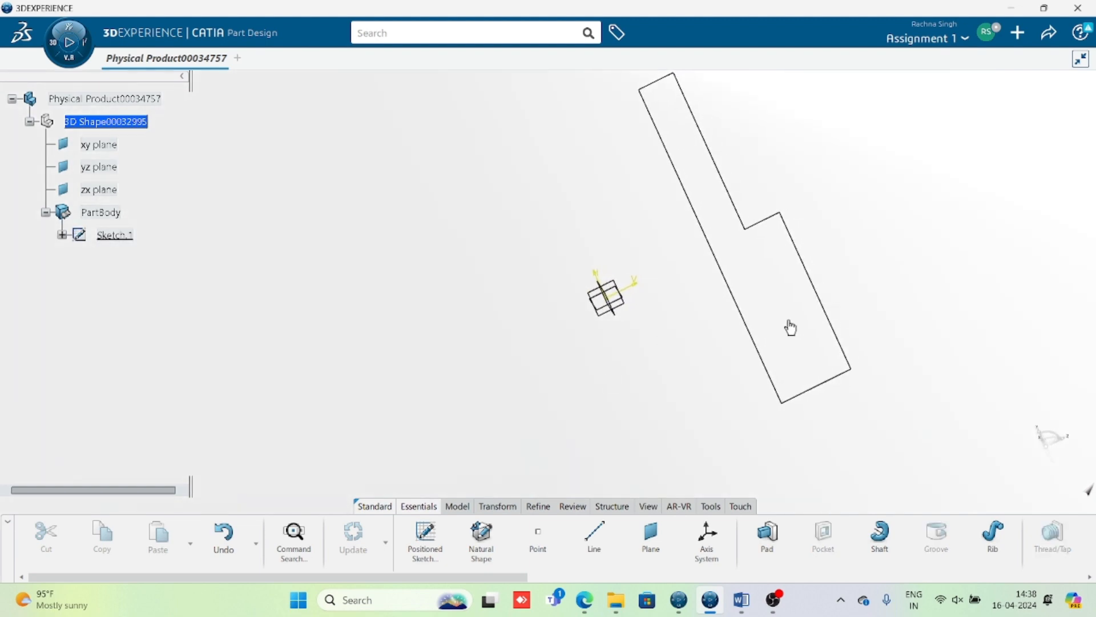
# Step: Open the stepped profile sketch for editing
pyautogui.doubleClick(749, 319)
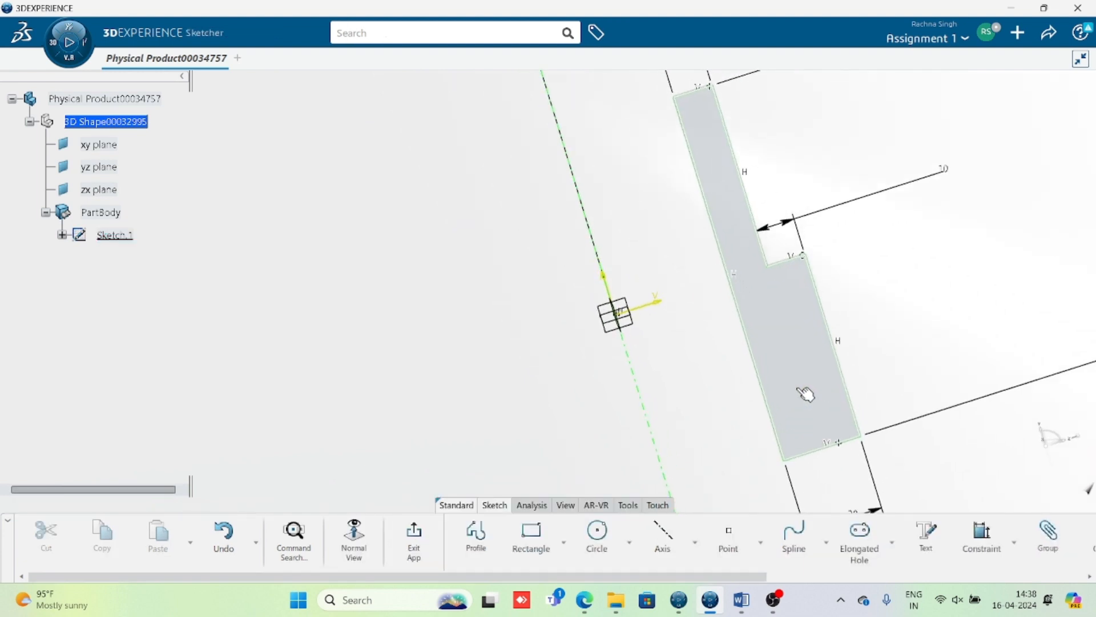
pyautogui.moveTo(610, 322); pyautogui.dragTo(531, 382, button='middle')
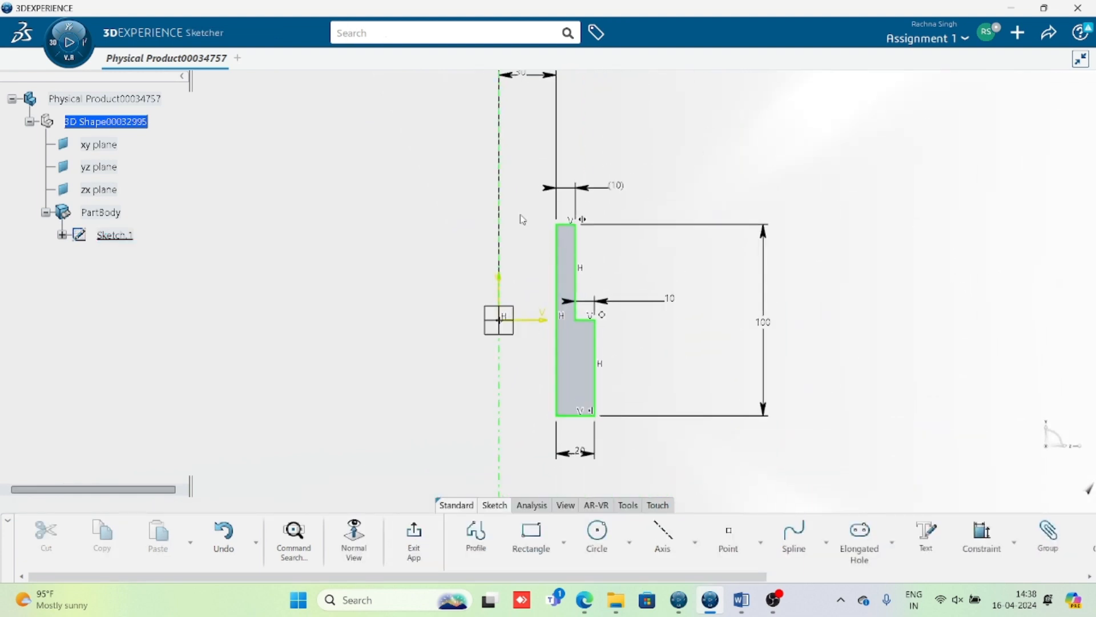
pyautogui.moveTo(517, 166); pyautogui.dragTo(539, 251, button='middle')
# Step: Try setting the offset between the sketch axis and the profile's long edge to 0 mm, and undo it
pyautogui.doubleClick(538, 164)
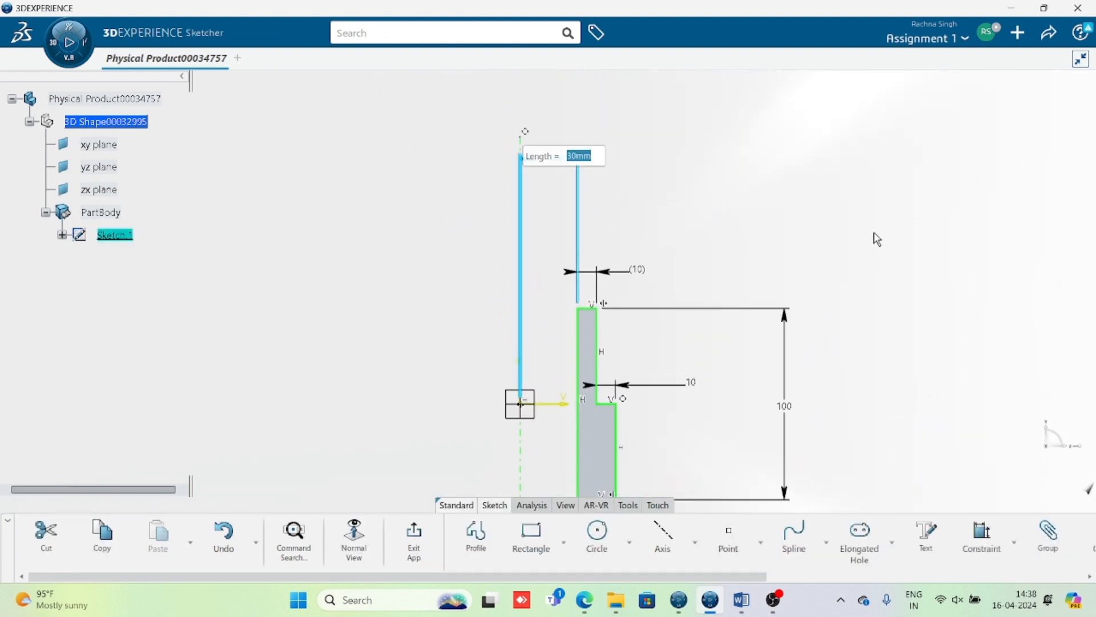
pyautogui.press('BackSpace')
pyautogui.write('0')
pyautogui.press('Return')
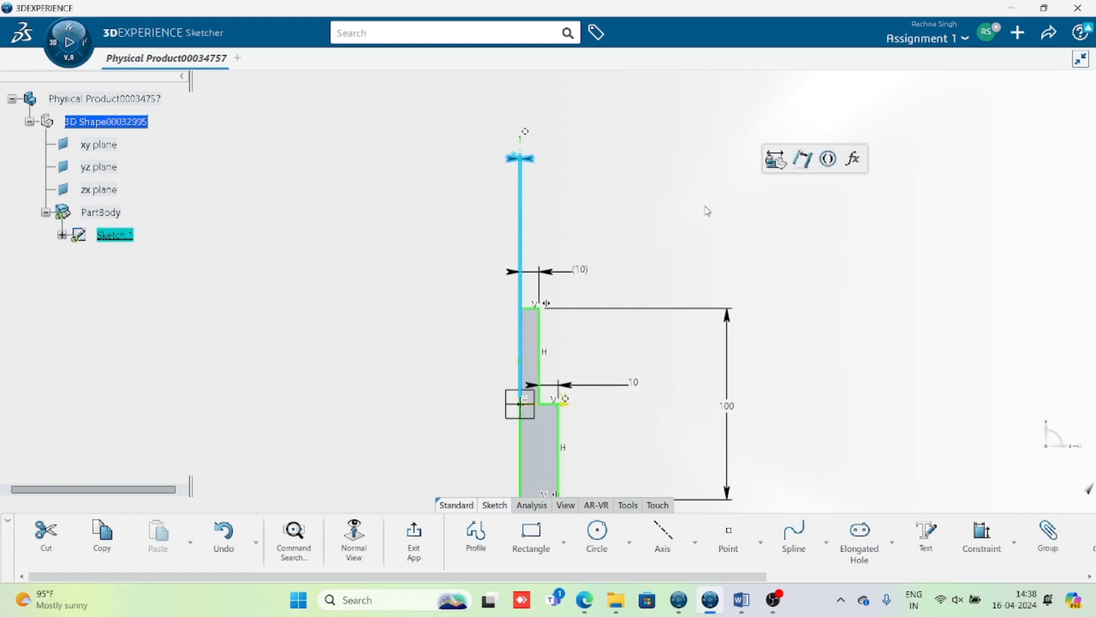
pyautogui.hotkey('ctrl', 'z')
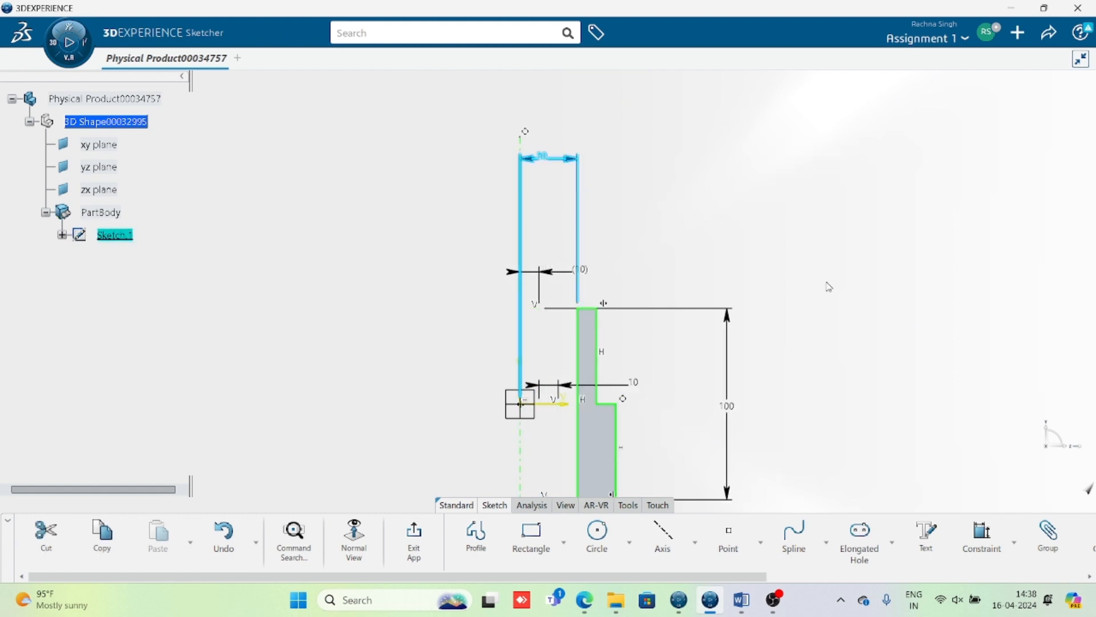
# Step: Delete the offset dimension between the sketch axis and the profile's long straight edge
pyautogui.click(580, 184)
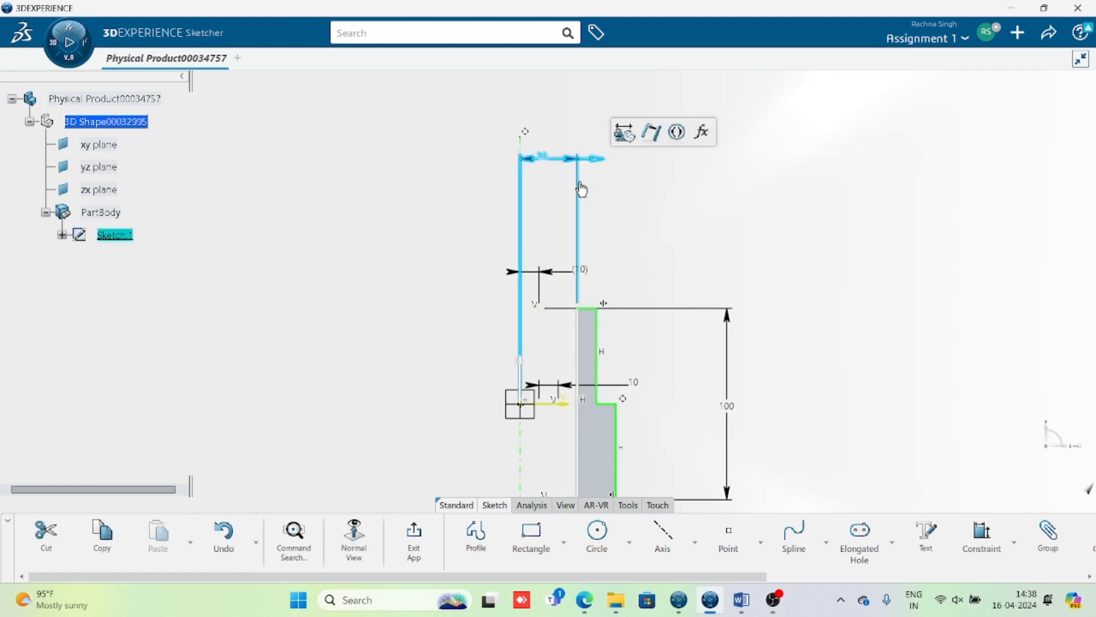
pyautogui.press('Delete')
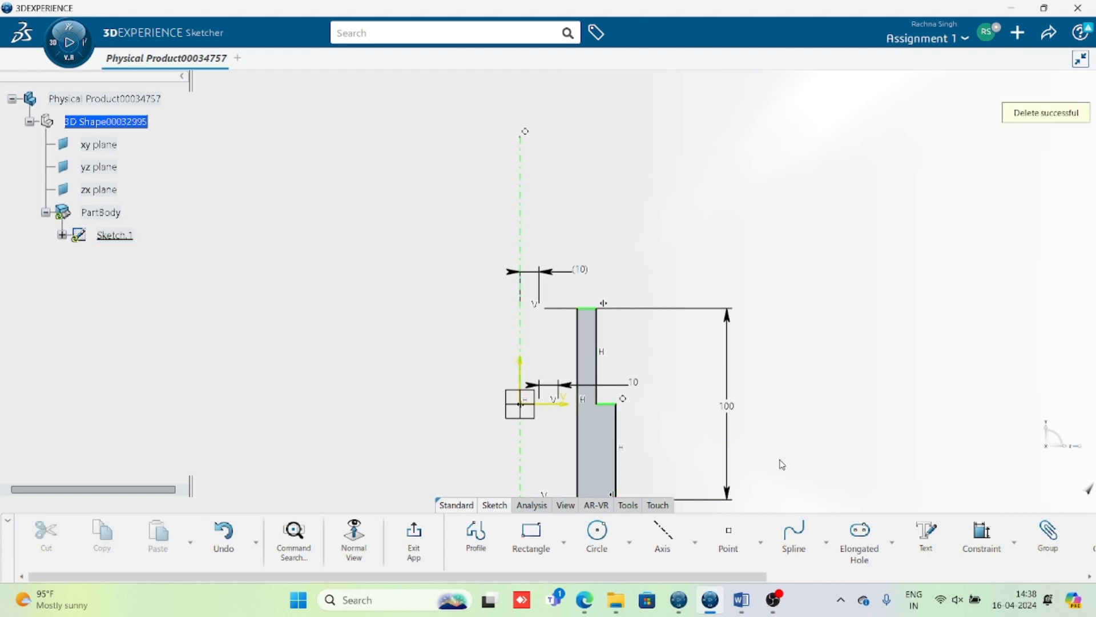
pyautogui.moveTo(783, 464); pyautogui.dragTo(823, 382, button='middle')
pyautogui.moveTo(654, 380); pyautogui.dragTo(655, 436, button='middle')
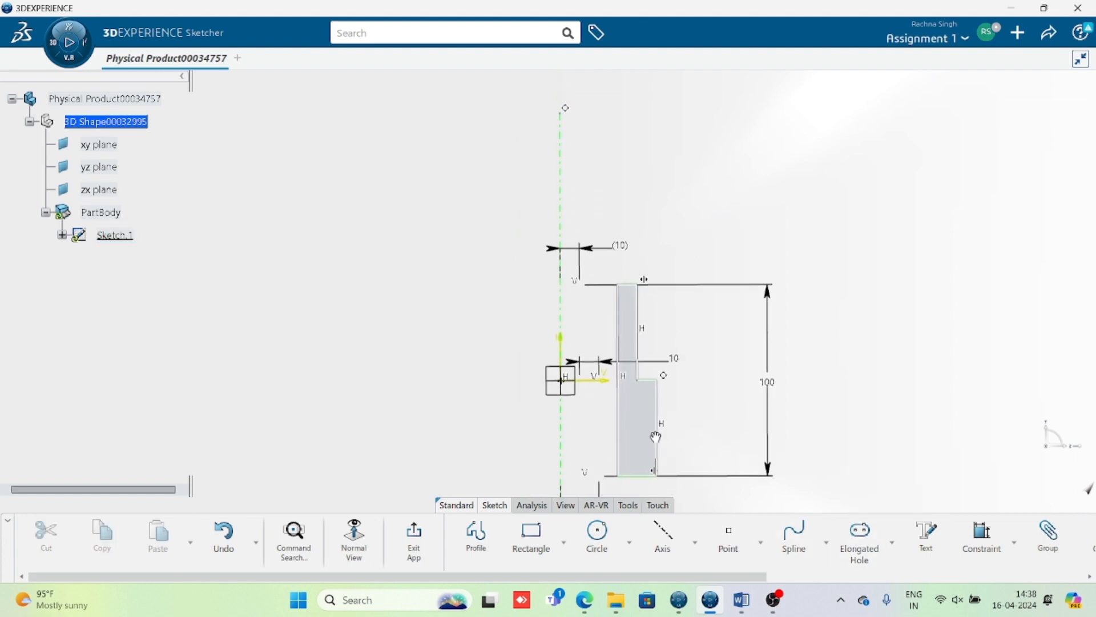
pyautogui.moveTo(727, 422); pyautogui.dragTo(722, 348, button='middle')
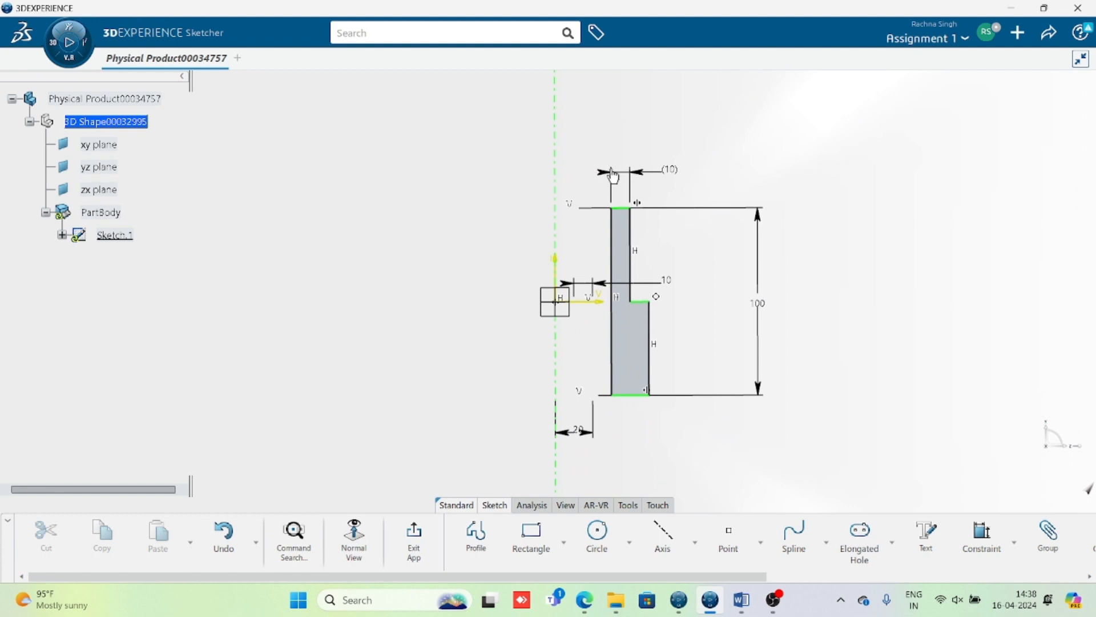
# Step: Constrain the profile's long straight edge to the sketch axis with a diameter dimension placed above the profile
pyautogui.click(980, 542)
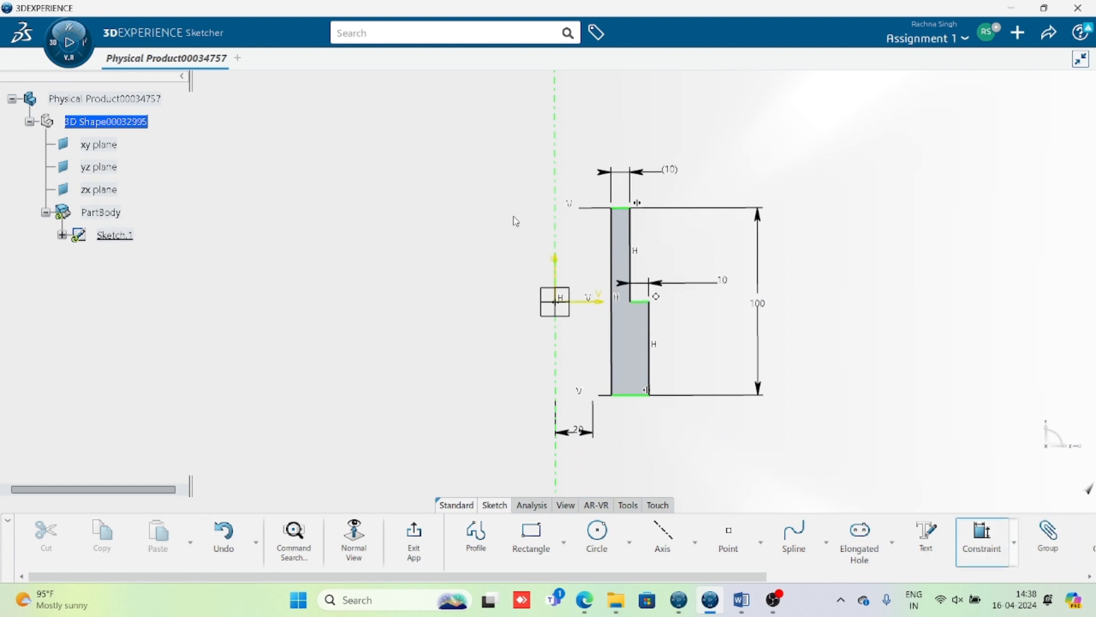
pyautogui.click(619, 260)
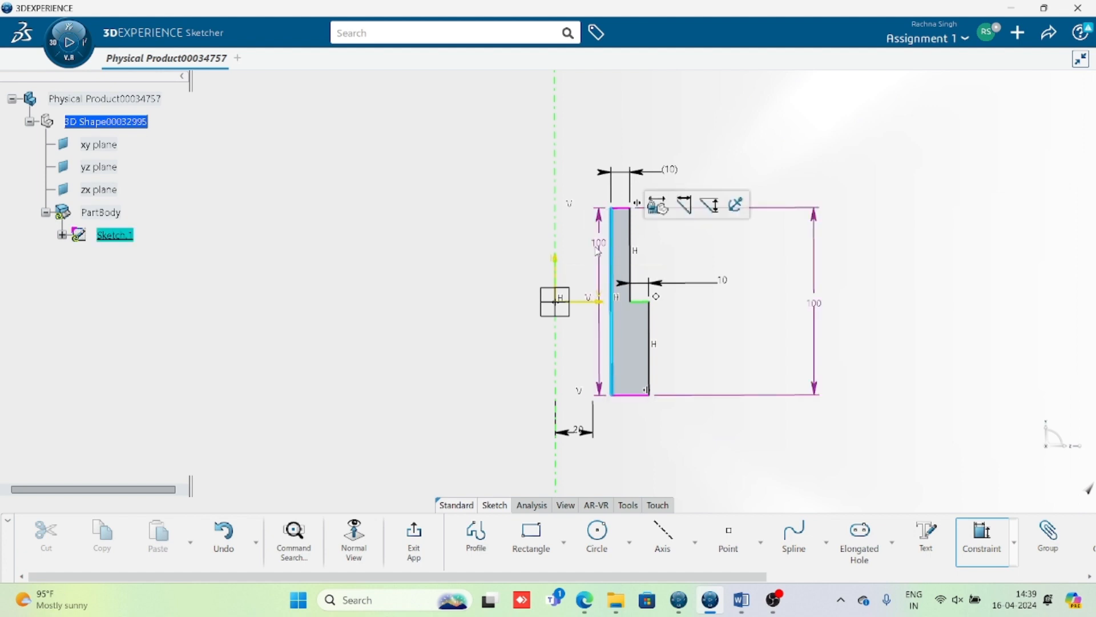
pyautogui.click(555, 182)
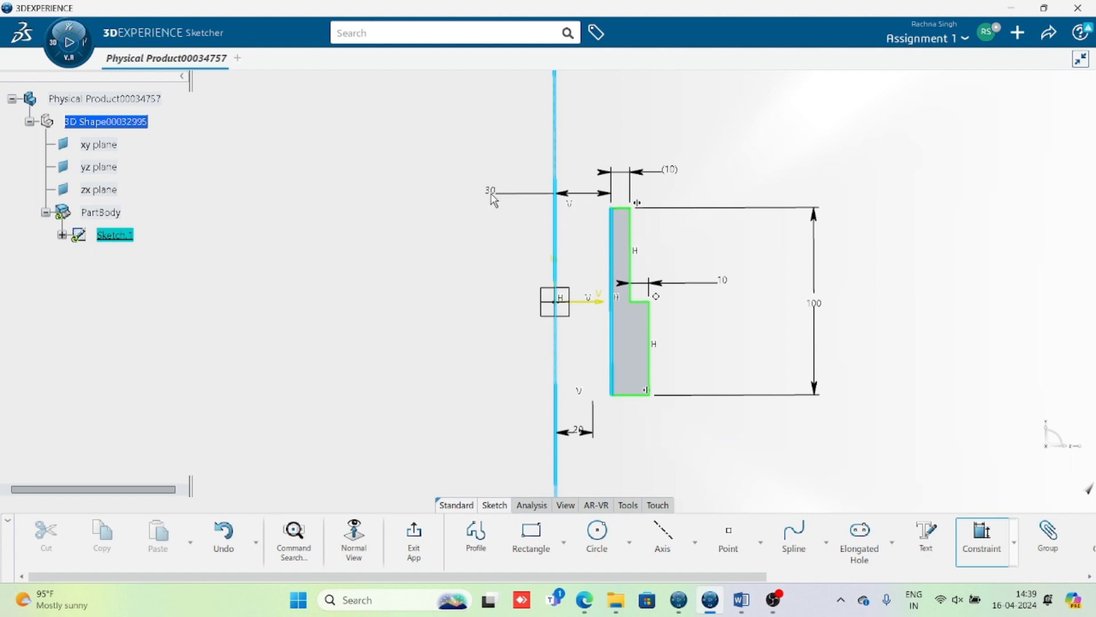
pyautogui.rightClick(487, 184)
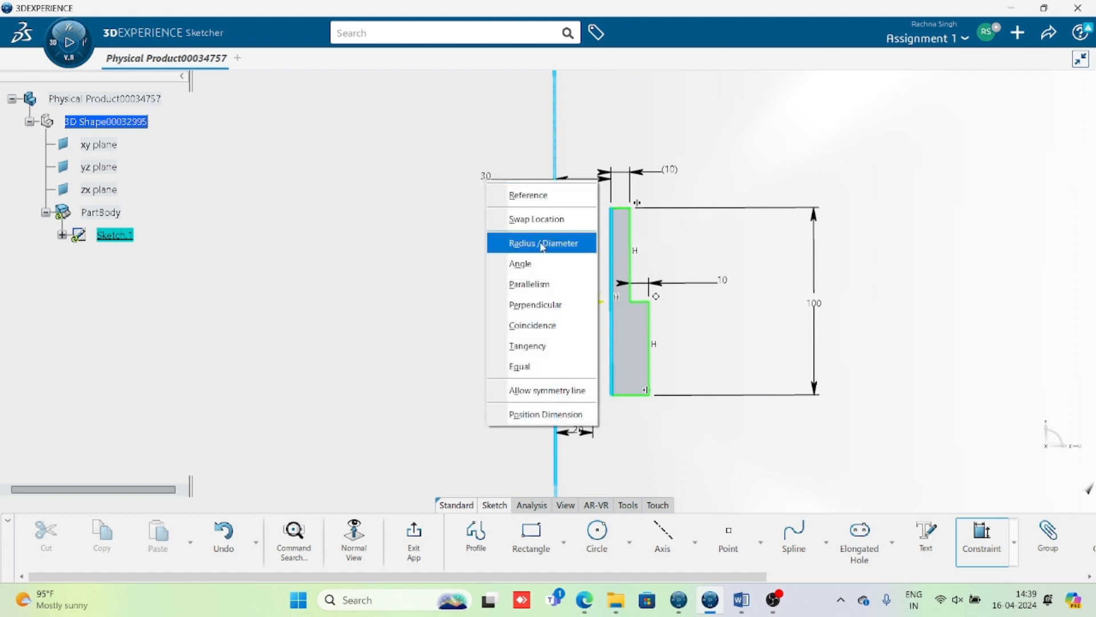
pyautogui.click(524, 247)
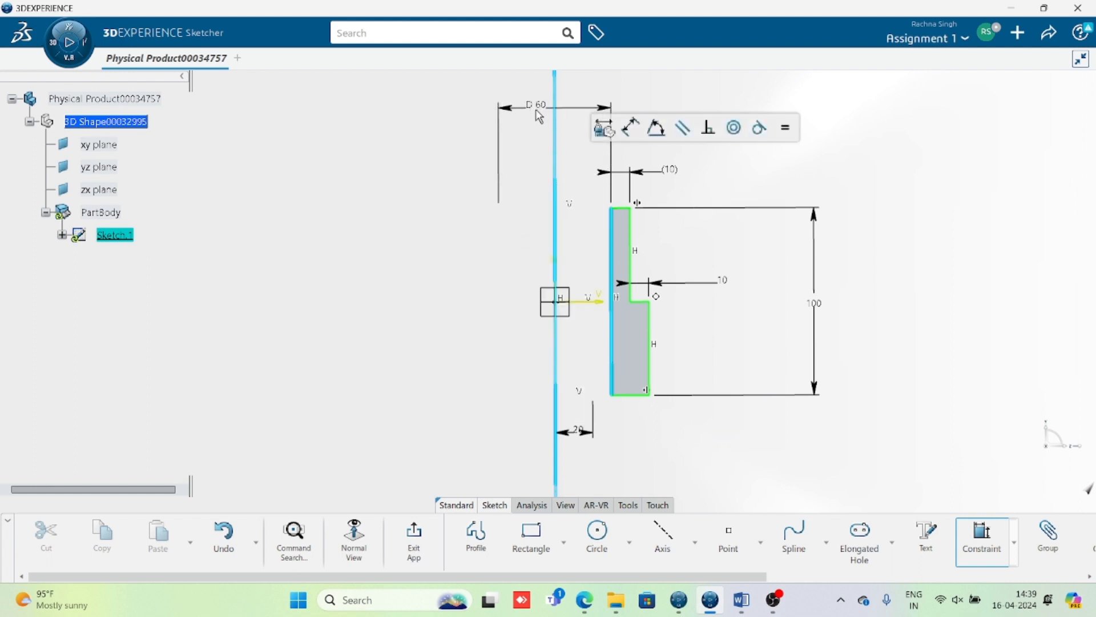
pyautogui.click(531, 158)
pyautogui.click(707, 282)
pyautogui.moveTo(722, 322); pyautogui.dragTo(732, 252, button='middle')
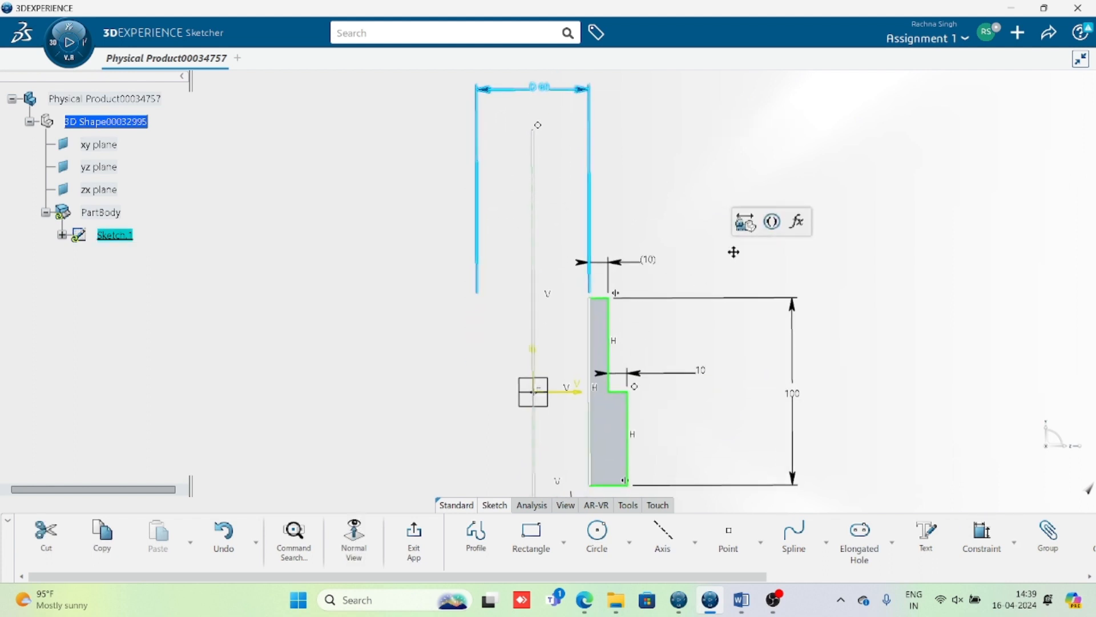
pyautogui.click(680, 170)
pyautogui.moveTo(642, 186); pyautogui.dragTo(643, 258, button='middle')
pyautogui.click(549, 170)
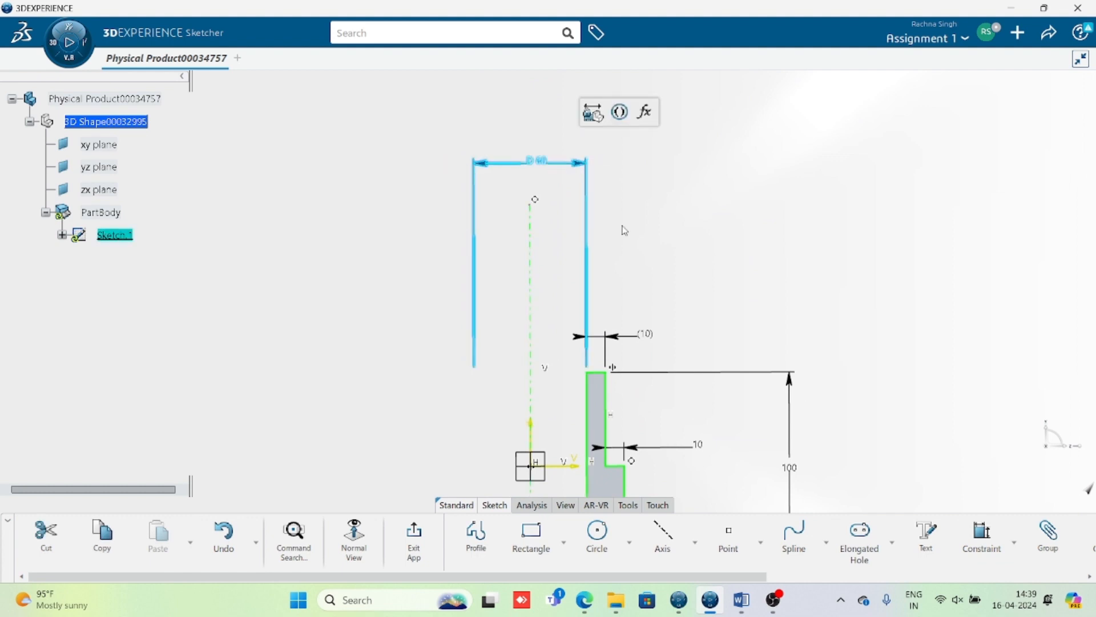
pyautogui.click(735, 293)
pyautogui.click(741, 600)
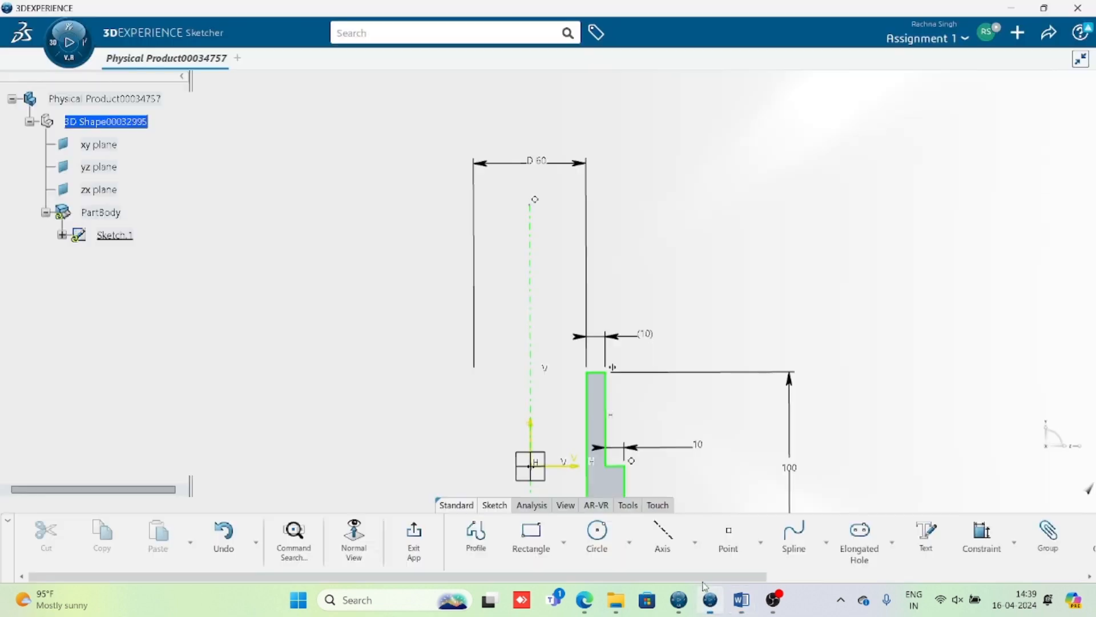
pyautogui.click(710, 600)
# Step: Set the diameter dimension about the sketch axis to 100 mm and exit the sketch
pyautogui.moveTo(573, 301)
pyautogui.mouseDown(button='middle')
pyautogui.moveTo(564, 213)
pyautogui.moveTo(597, 291)
pyautogui.mouseUp(button='middle')
pyautogui.moveTo(698, 302); pyautogui.dragTo(701, 249, button='middle')
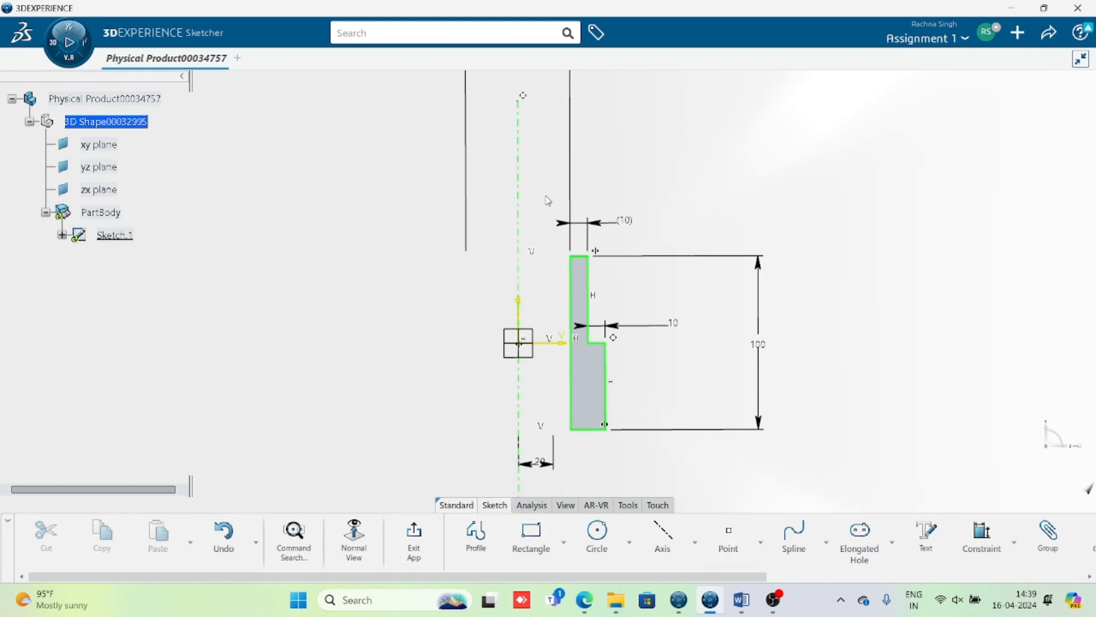
pyautogui.moveTo(552, 246); pyautogui.dragTo(531, 353, button='middle')
pyautogui.doubleClick(508, 167)
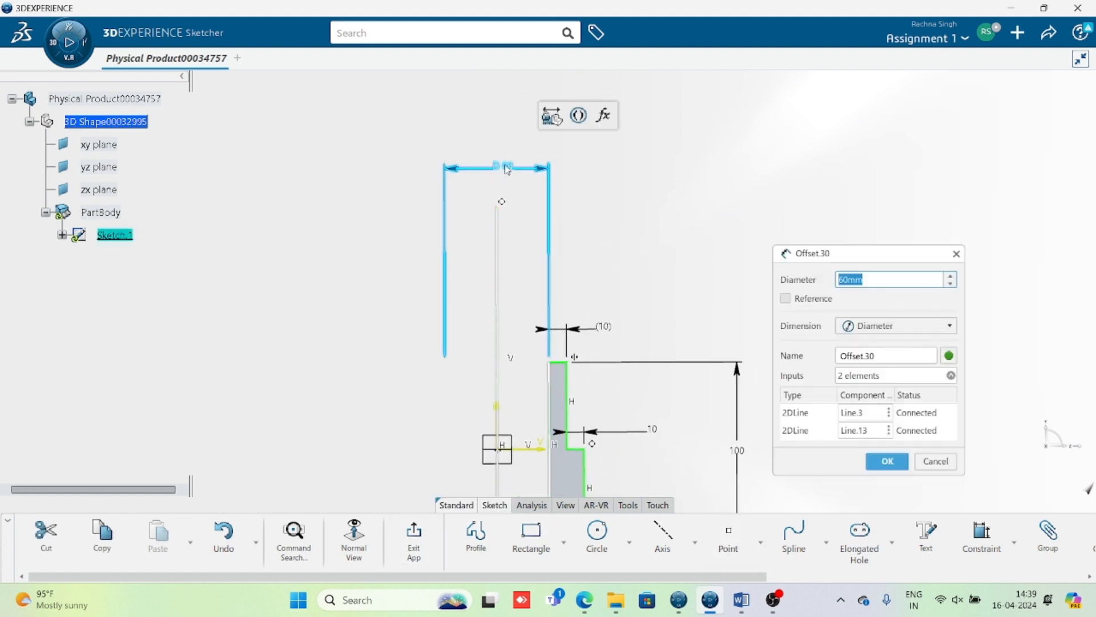
pyautogui.write('100')
pyautogui.press('Return')
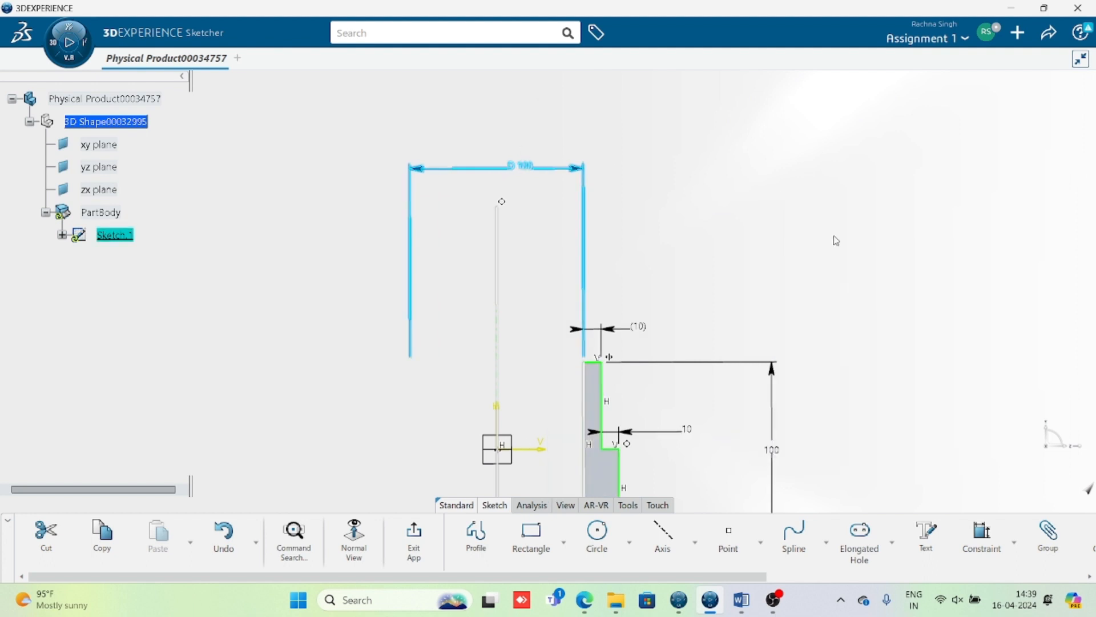
pyautogui.moveTo(826, 490)
pyautogui.mouseDown(button='middle')
pyautogui.moveTo(834, 362)
pyautogui.moveTo(830, 382)
pyautogui.mouseUp(button='middle')
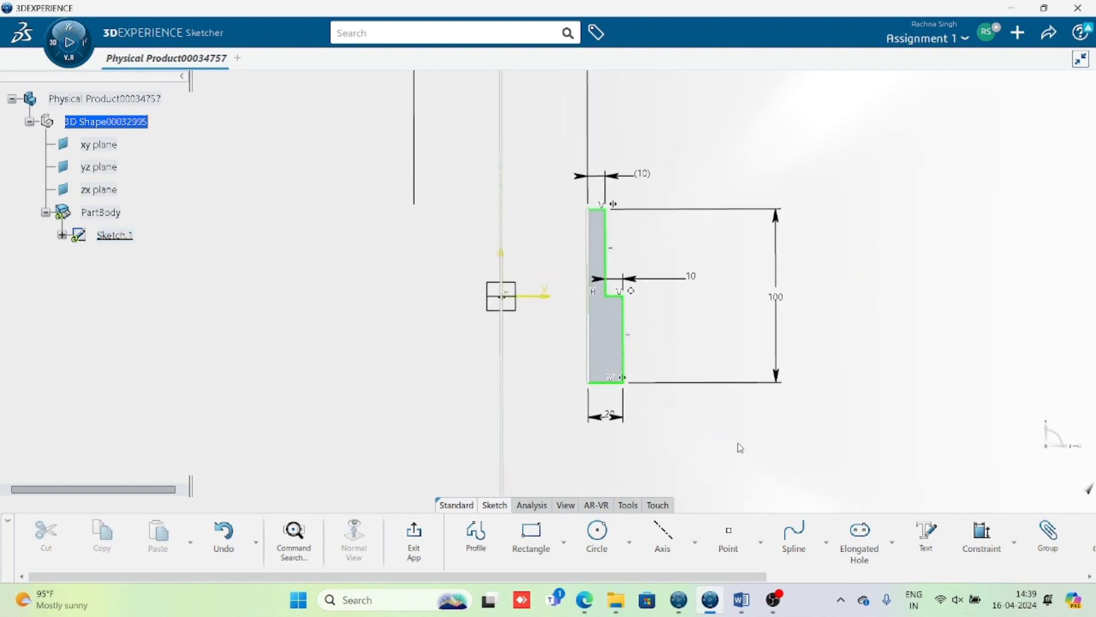
pyautogui.click(414, 543)
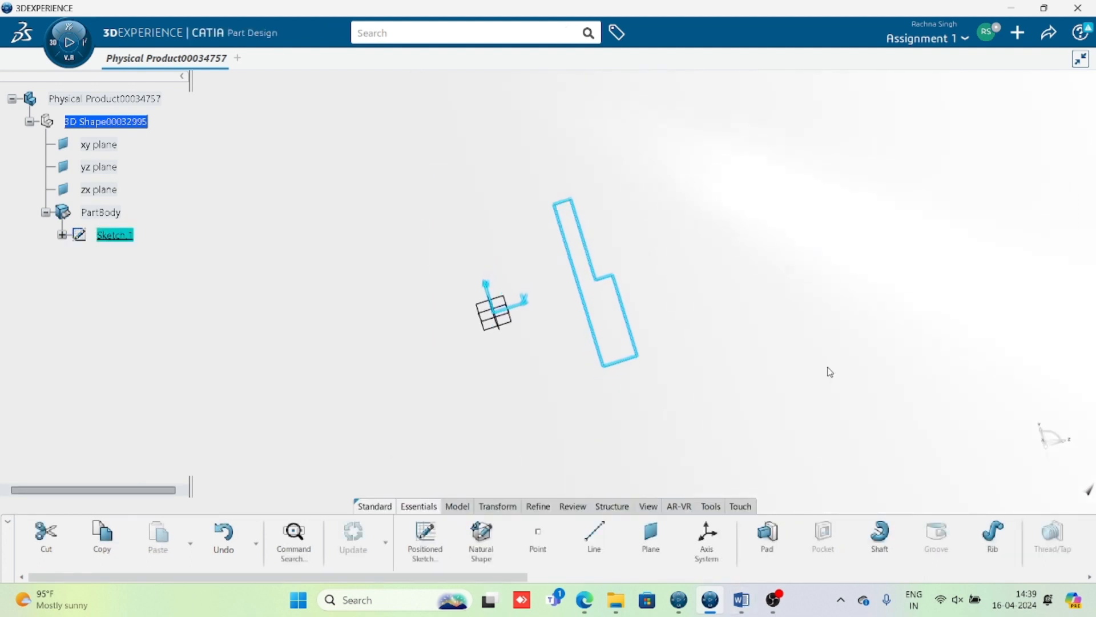
# Step: Create a positioned sketch on the zx plane containing an open V-shaped profile of two lines meeting at the origin
pyautogui.click(800, 413)
pyautogui.moveTo(800, 413)
pyautogui.mouseDown(button='middle')
pyautogui.moveTo(631, 402)
pyautogui.moveTo(569, 413)
pyautogui.moveTo(626, 401)
pyautogui.mouseUp(button='middle')
pyautogui.click(569, 311)
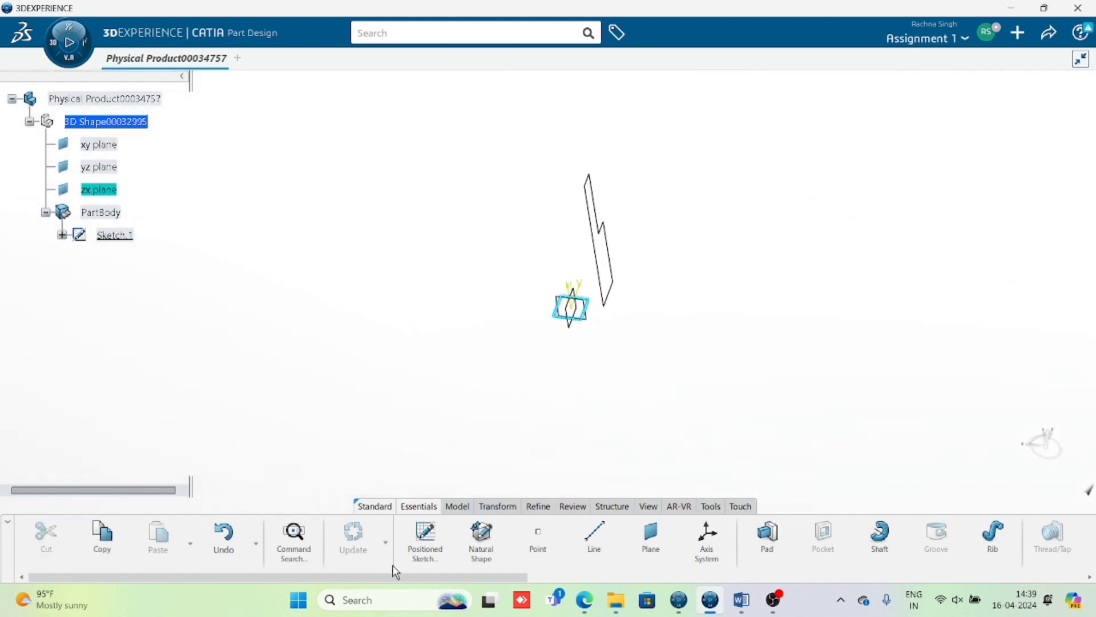
pyautogui.click(422, 541)
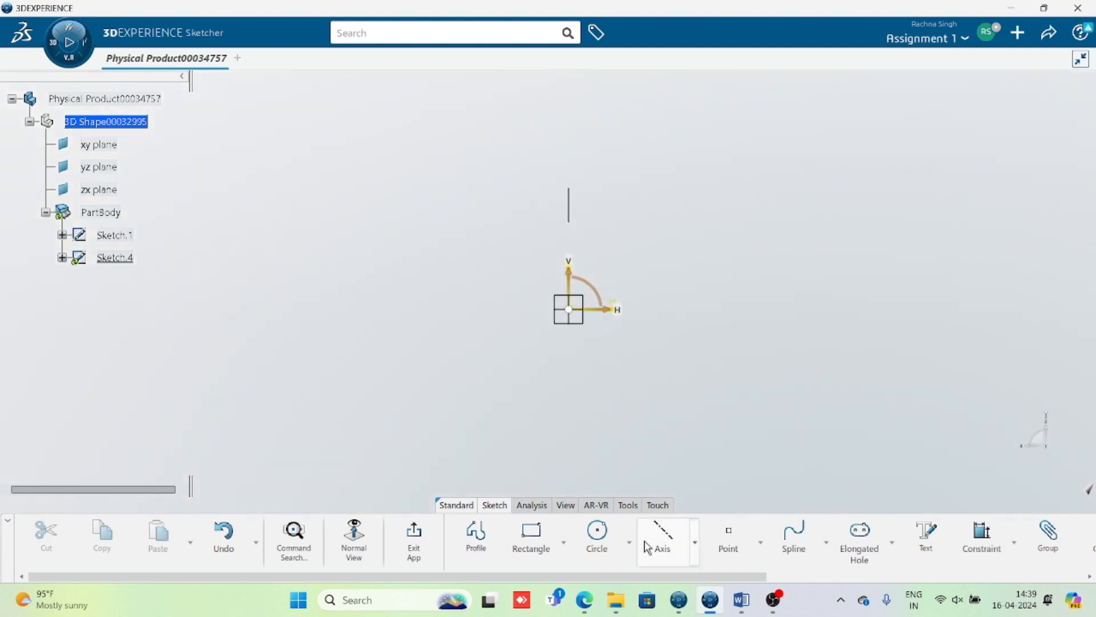
pyautogui.click(501, 541)
pyautogui.click(415, 435)
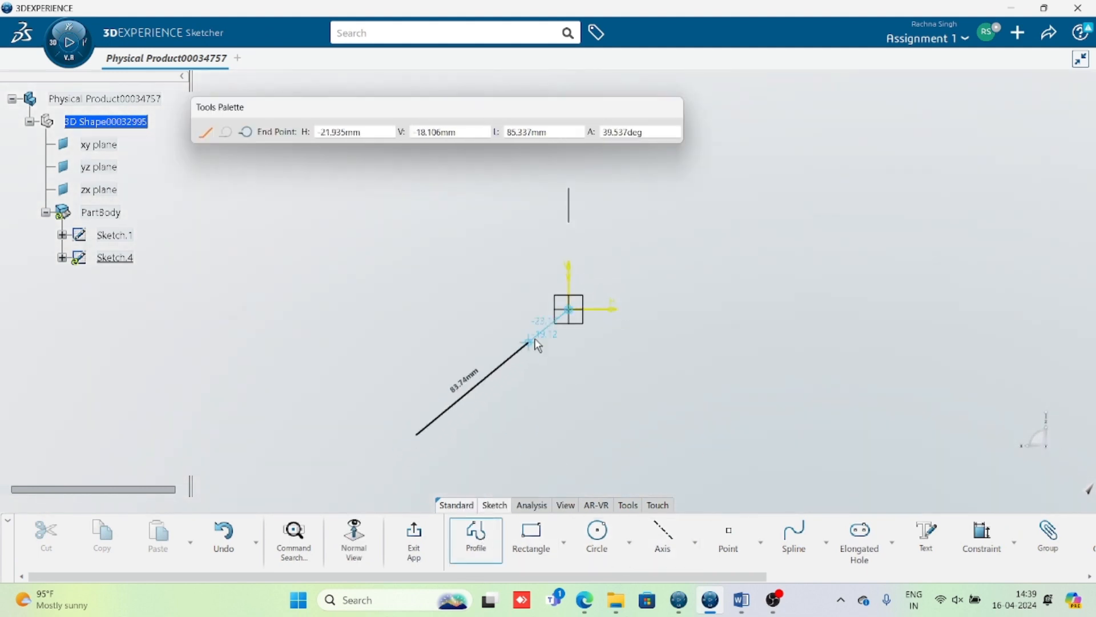
pyautogui.moveTo(568, 309); pyautogui.dragTo(708, 427)
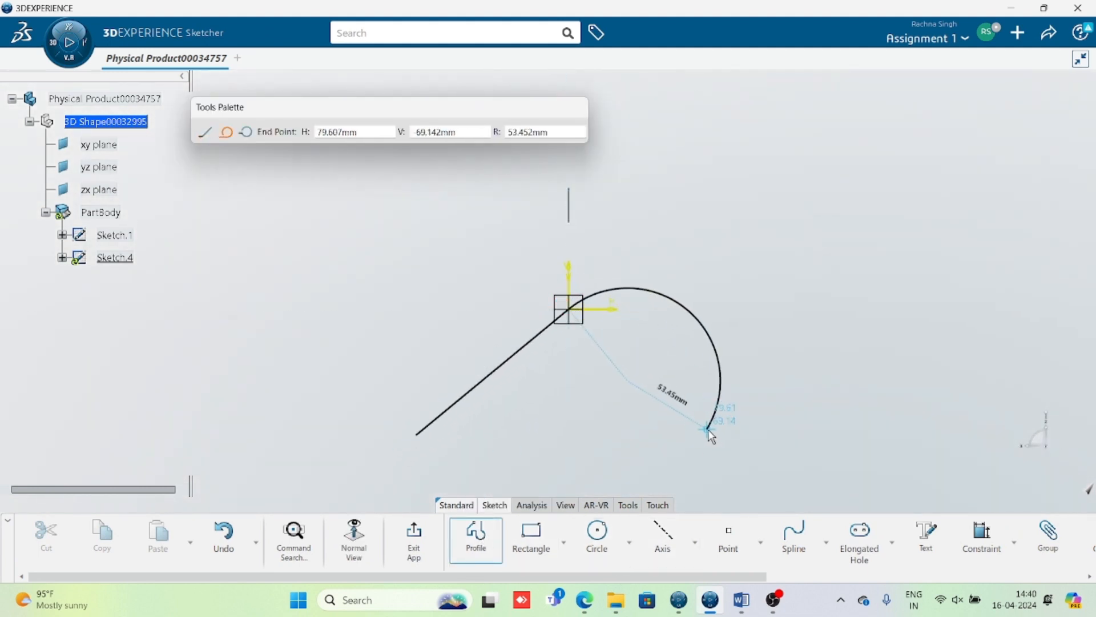
pyautogui.click(207, 134)
pyautogui.click(734, 419)
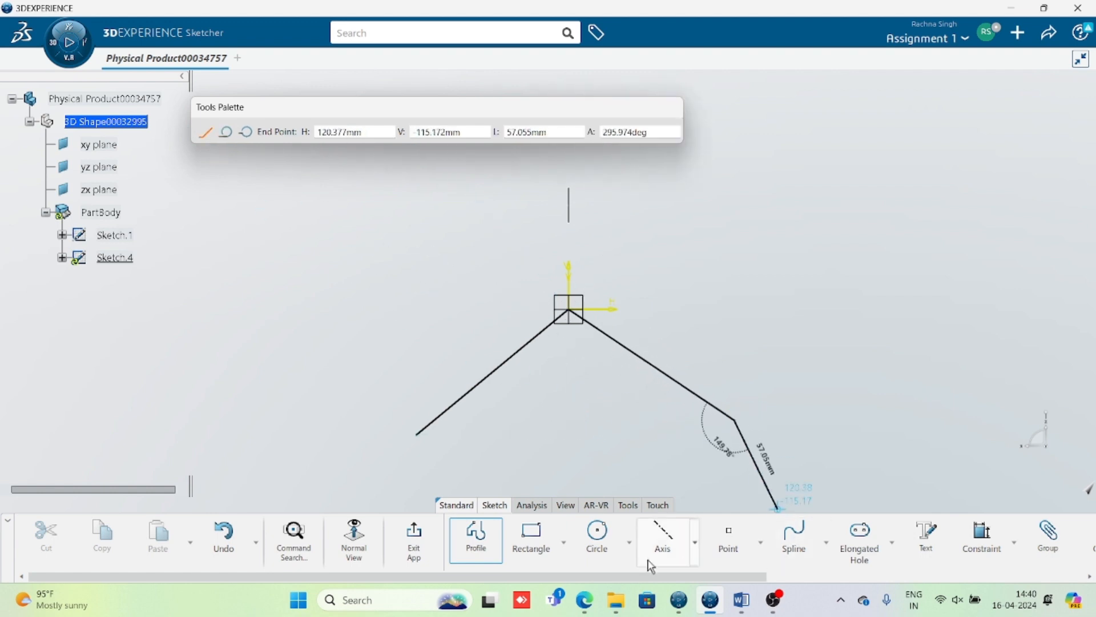
pyautogui.press('Escape')
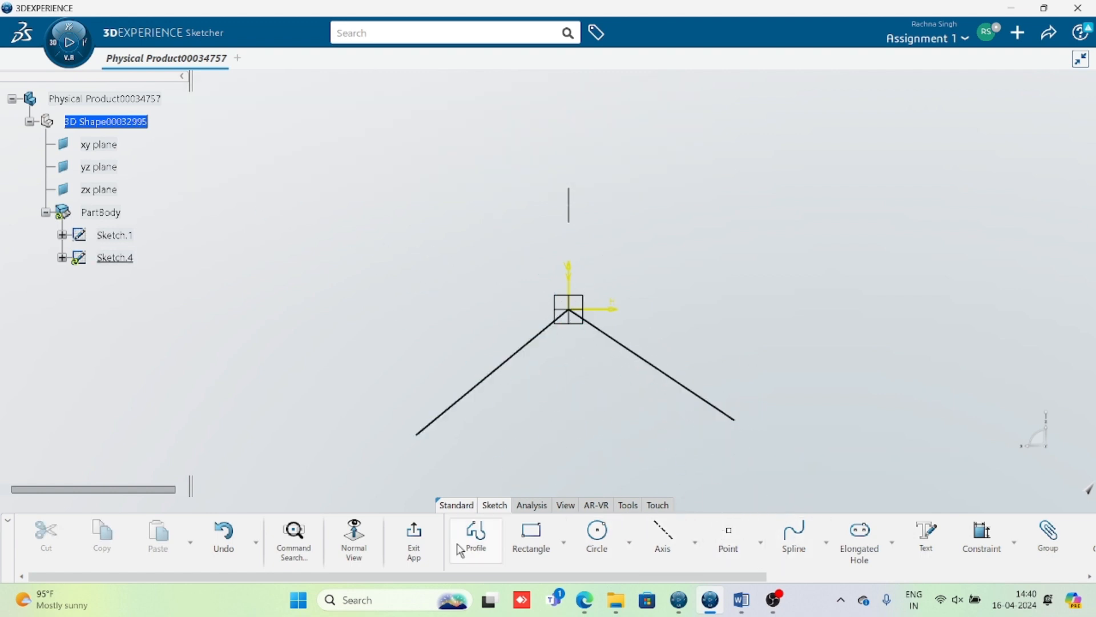
pyautogui.click(415, 547)
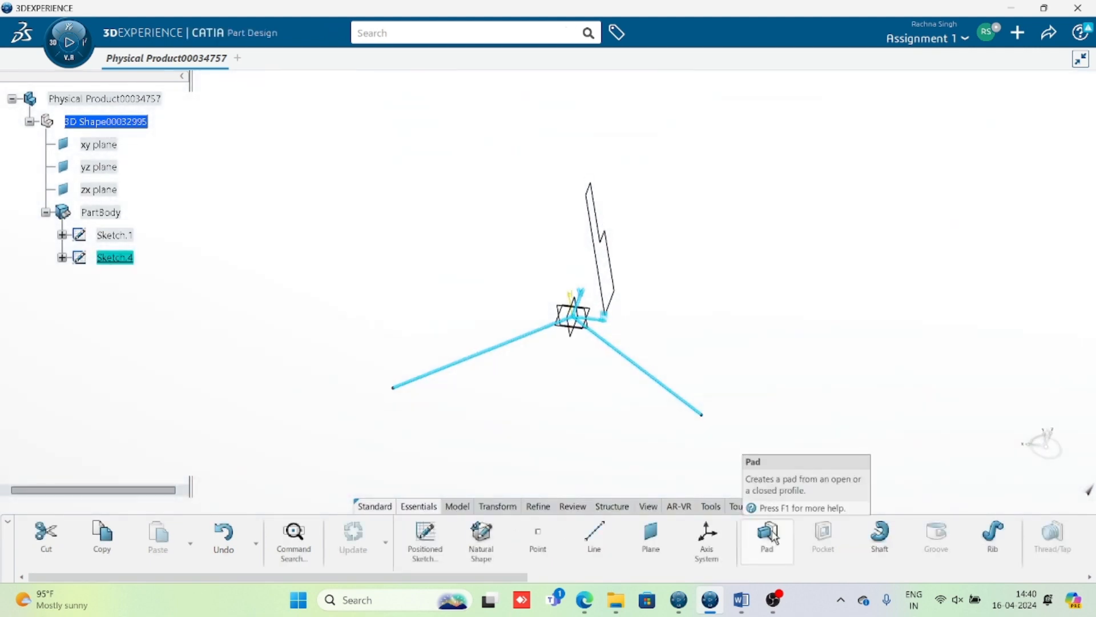
# Step: Create a thin pad from the open V-shaped sketch, 50 mm long with Thickness 1 of 4 mm
pyautogui.click(772, 535)
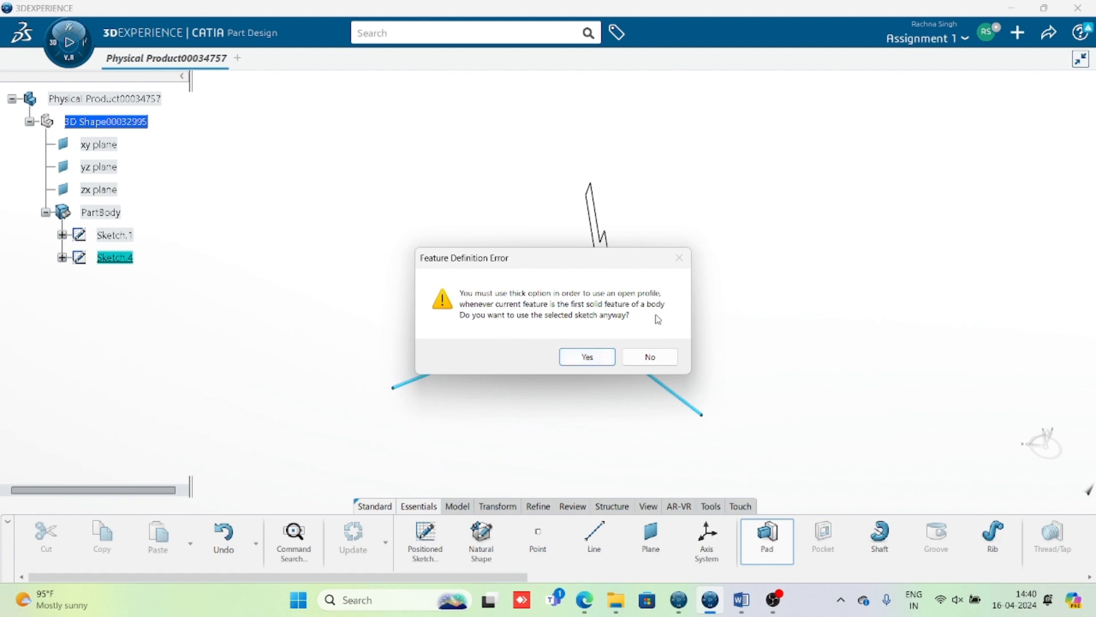
pyautogui.click(600, 366)
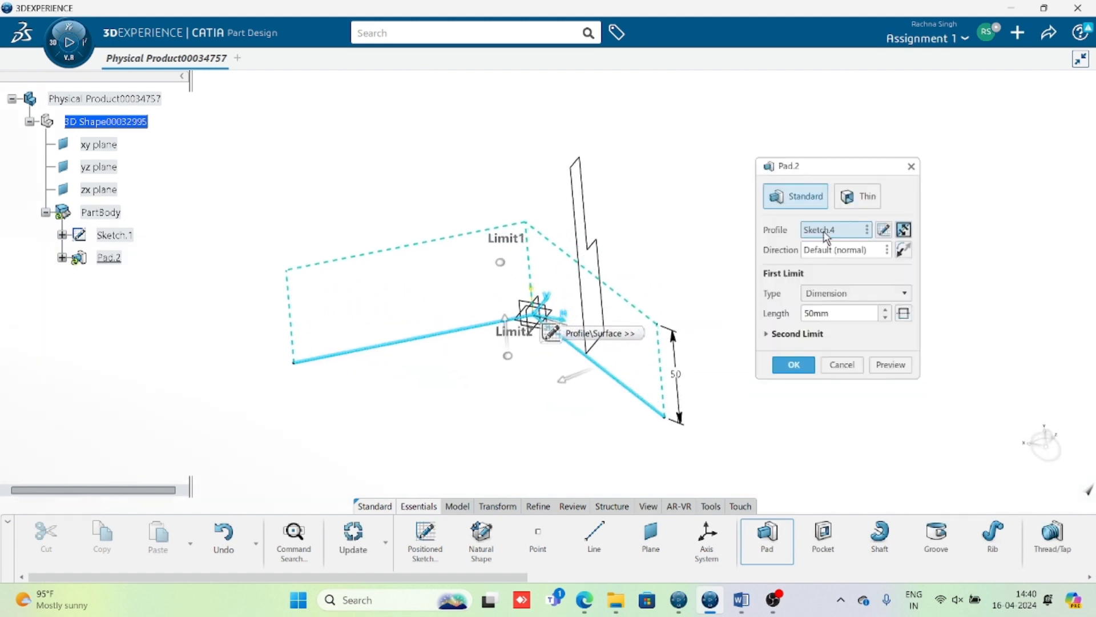
pyautogui.click(858, 196)
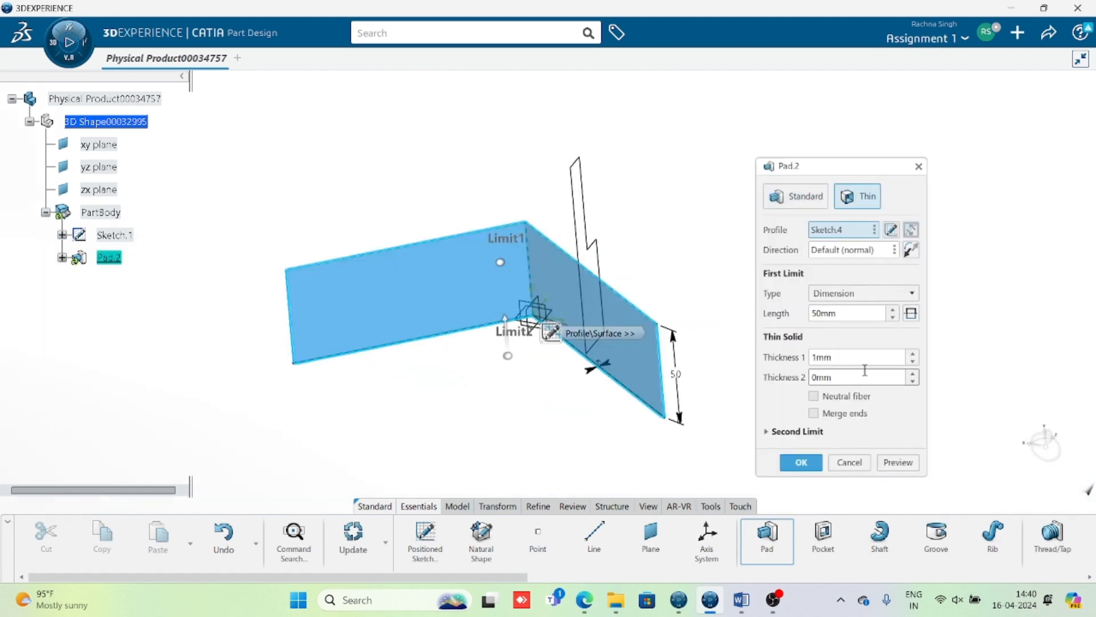
pyautogui.tripleClick(913, 354)
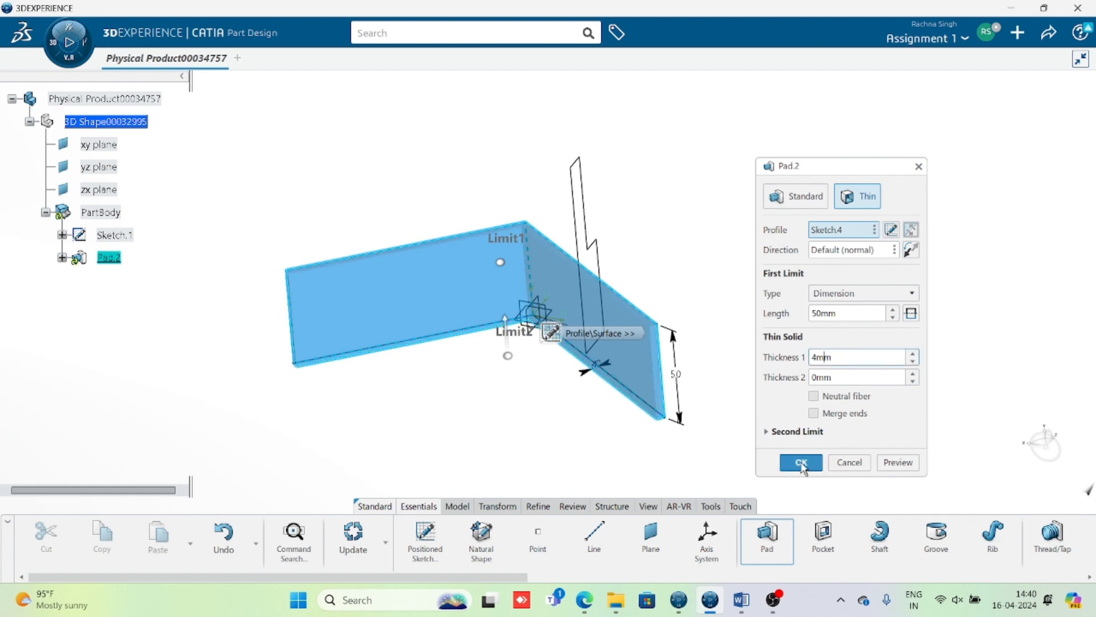
pyautogui.click(802, 464)
# Step: Edit the V-shaped thin pad to extend symmetrically about its sketch plane with a length of 20 mm
pyautogui.moveTo(762, 396); pyautogui.dragTo(491, 287, button='middle')
pyautogui.click(471, 277)
pyautogui.doubleClick(478, 282)
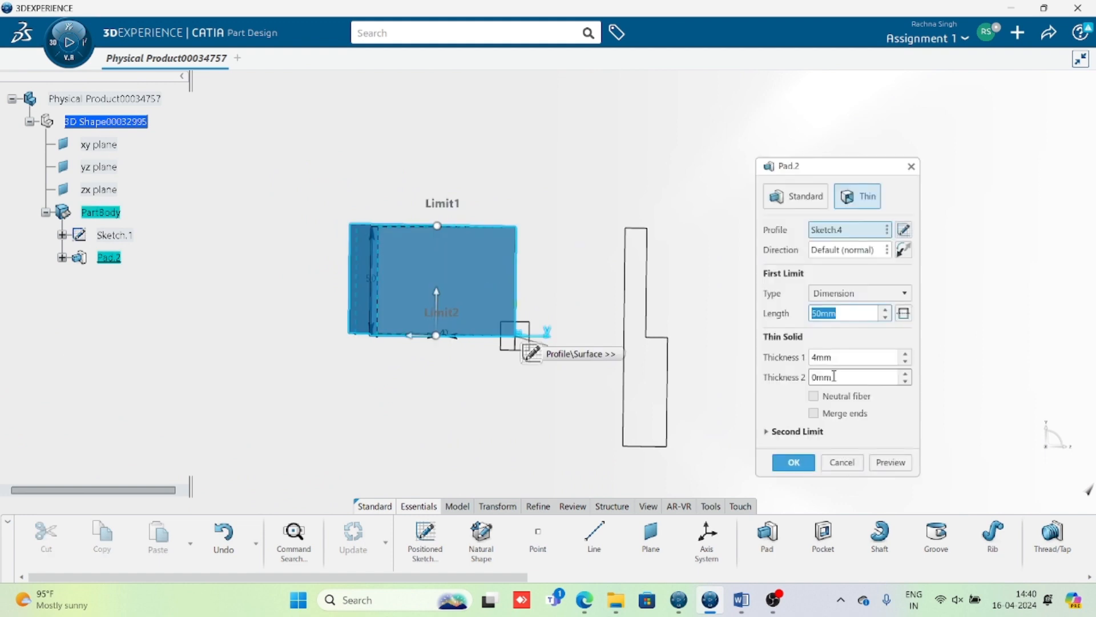
pyautogui.click(905, 315)
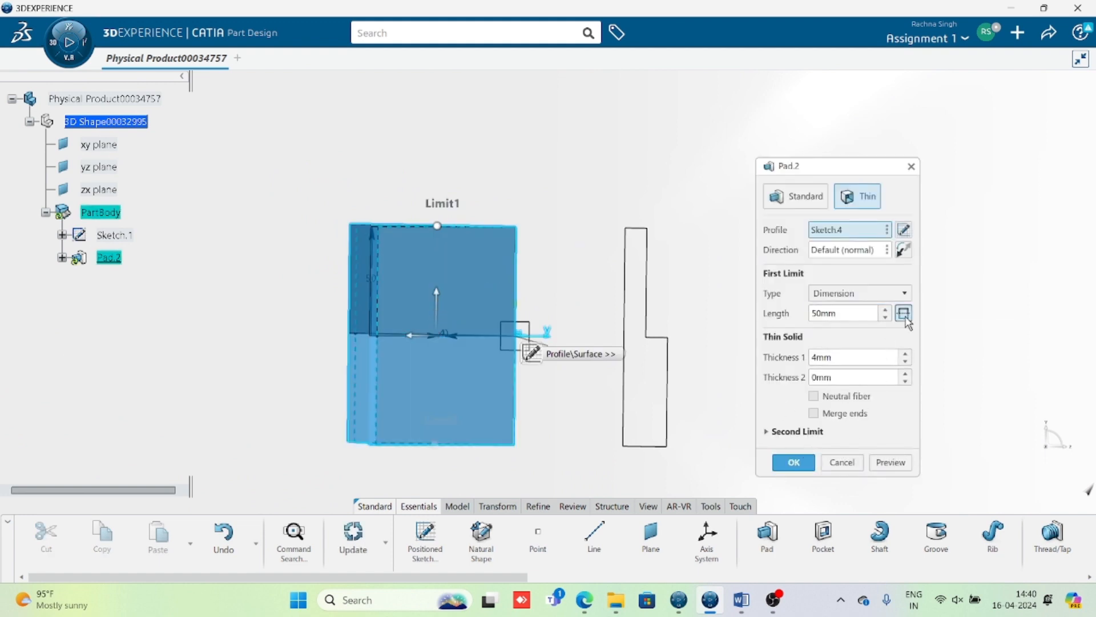
pyautogui.moveTo(838, 318); pyautogui.dragTo(698, 314)
pyautogui.write('20')
pyautogui.press('Return')
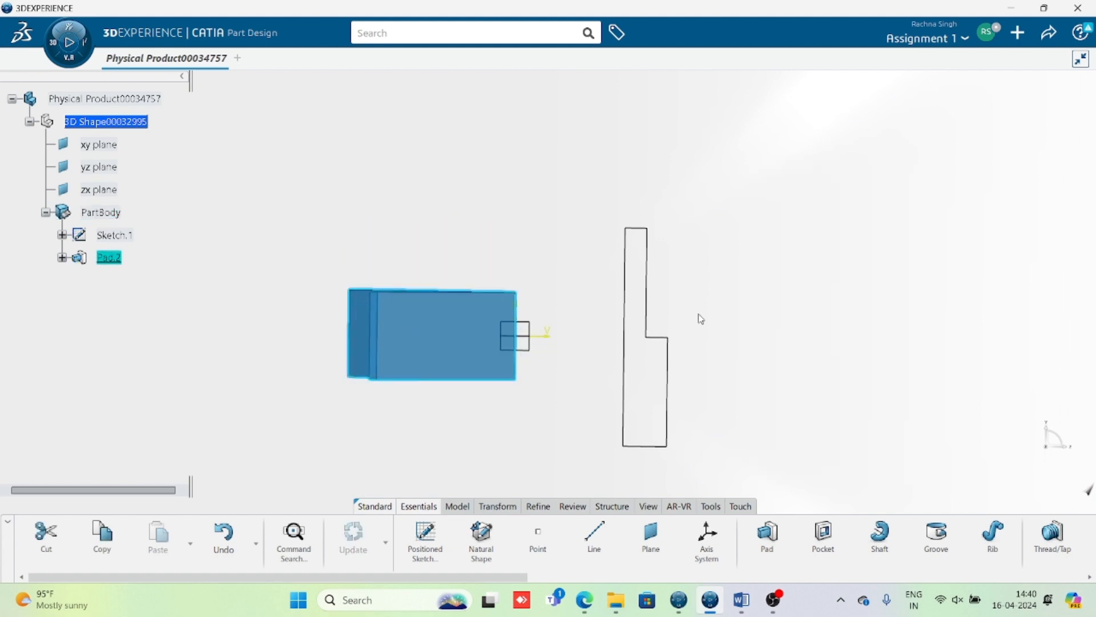
# Step: Start a standard shaft from the closed stepped profile, revolved 360 degrees about its sketch axis
pyautogui.moveTo(726, 306)
pyautogui.mouseDown(button='middle')
pyautogui.moveTo(594, 348)
pyautogui.moveTo(598, 320)
pyautogui.mouseUp(button='middle')
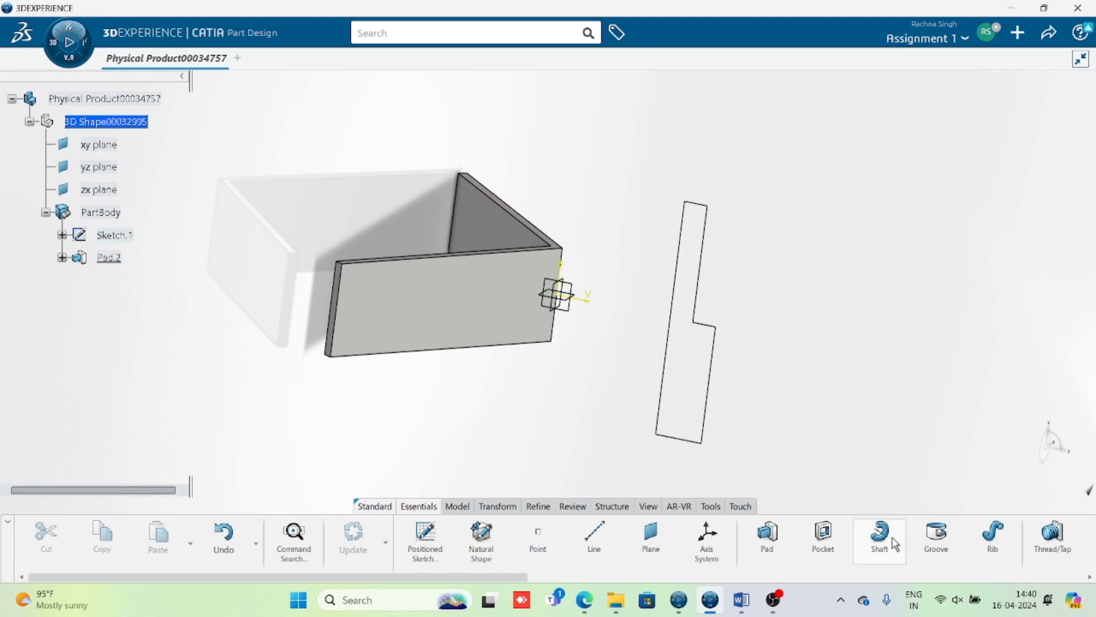
pyautogui.click(663, 377)
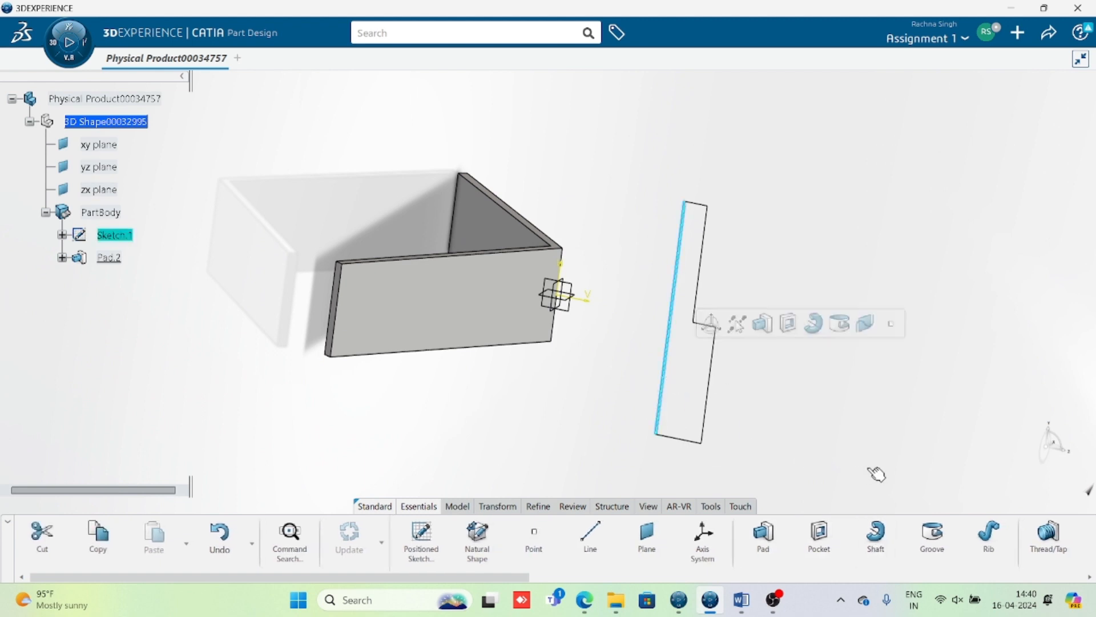
pyautogui.click(874, 540)
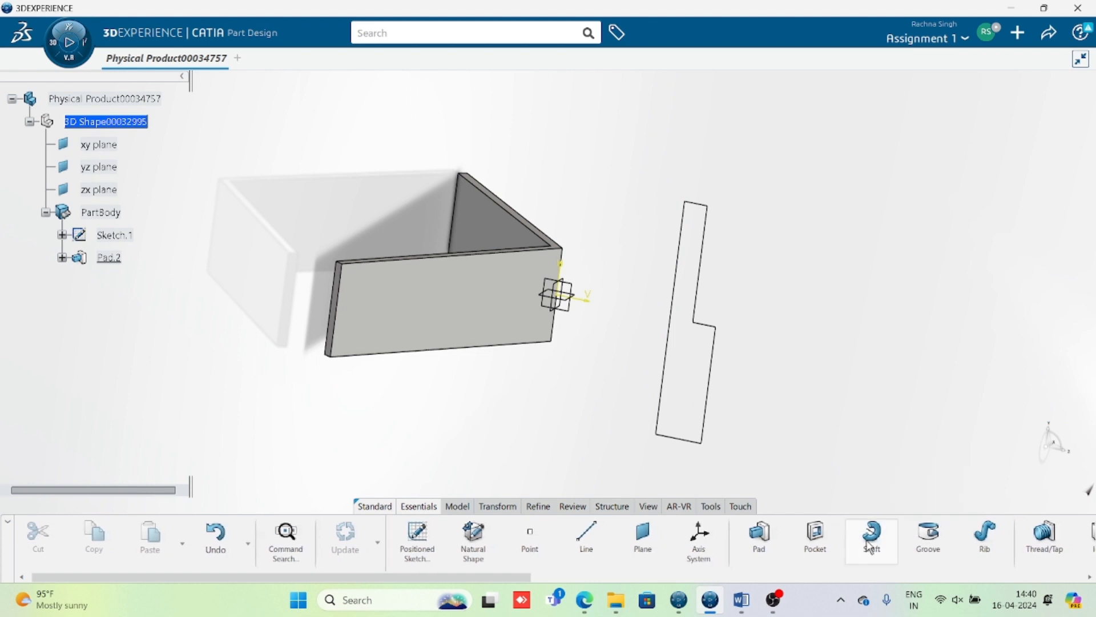
pyautogui.click(870, 545)
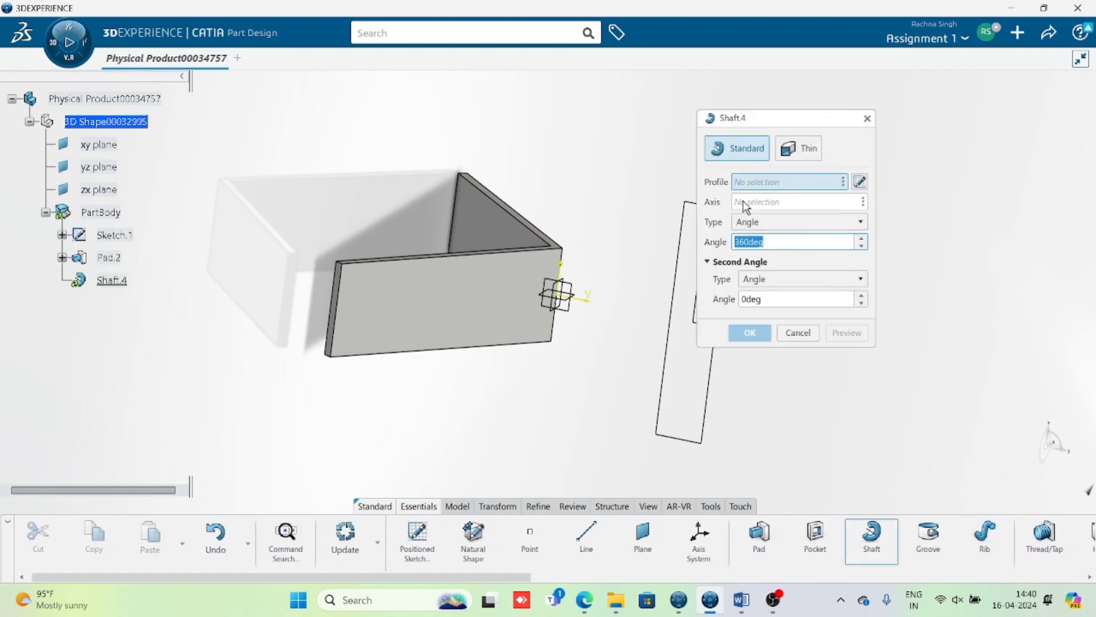
pyautogui.moveTo(789, 121); pyautogui.dragTo(881, 102)
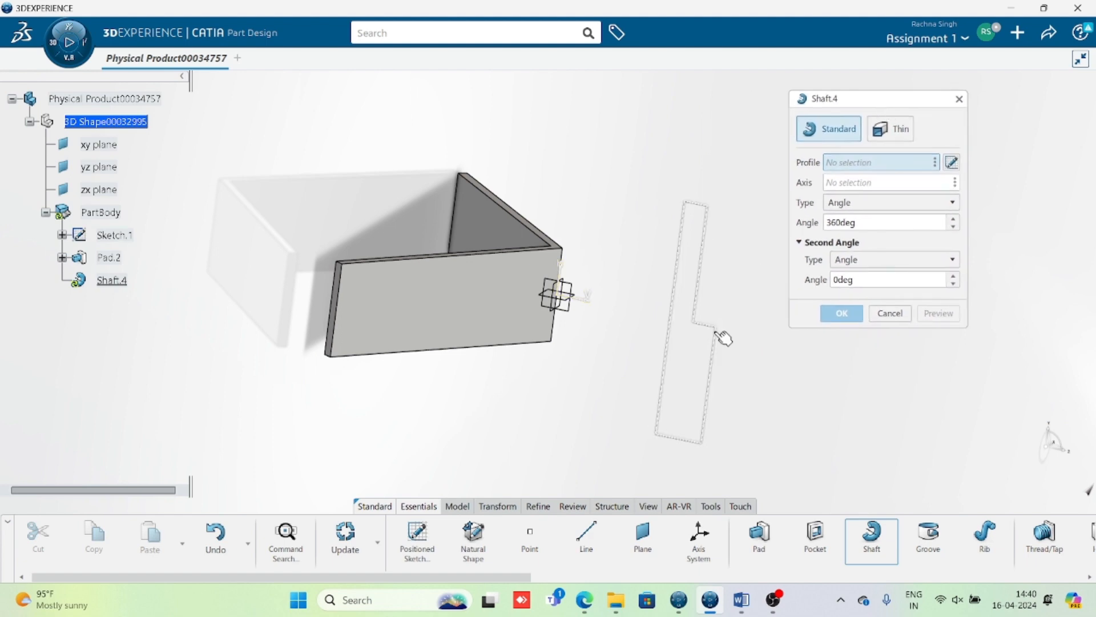
pyautogui.click(723, 337)
pyautogui.moveTo(596, 394); pyautogui.dragTo(601, 251, button='middle')
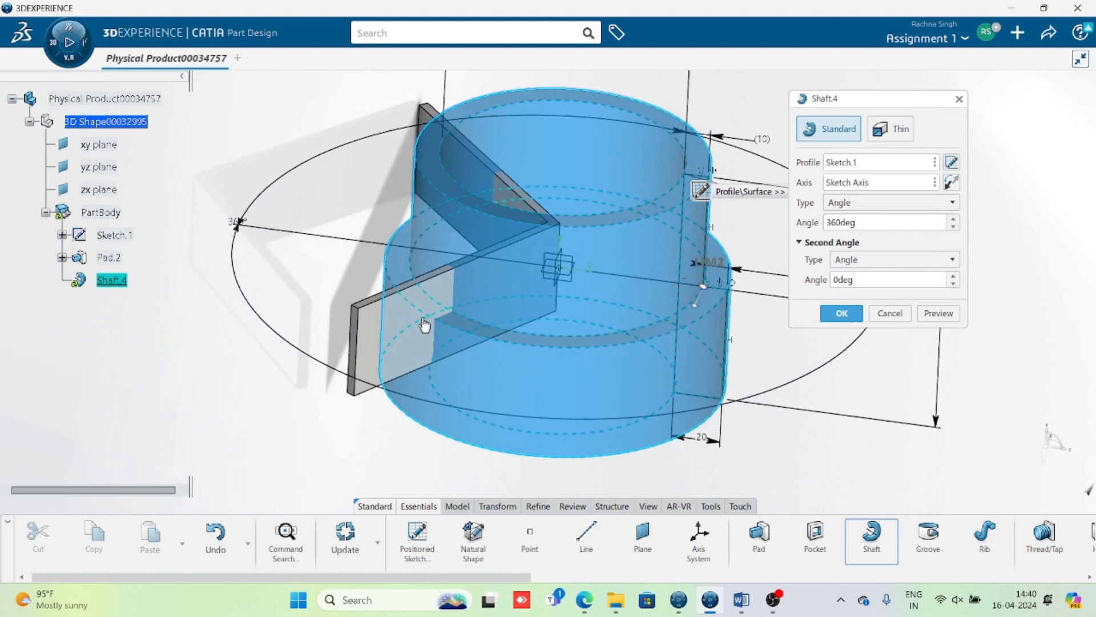
# Step: Try limiting the shaft's first angle with the Up to next type and preview it
pyautogui.click(862, 203)
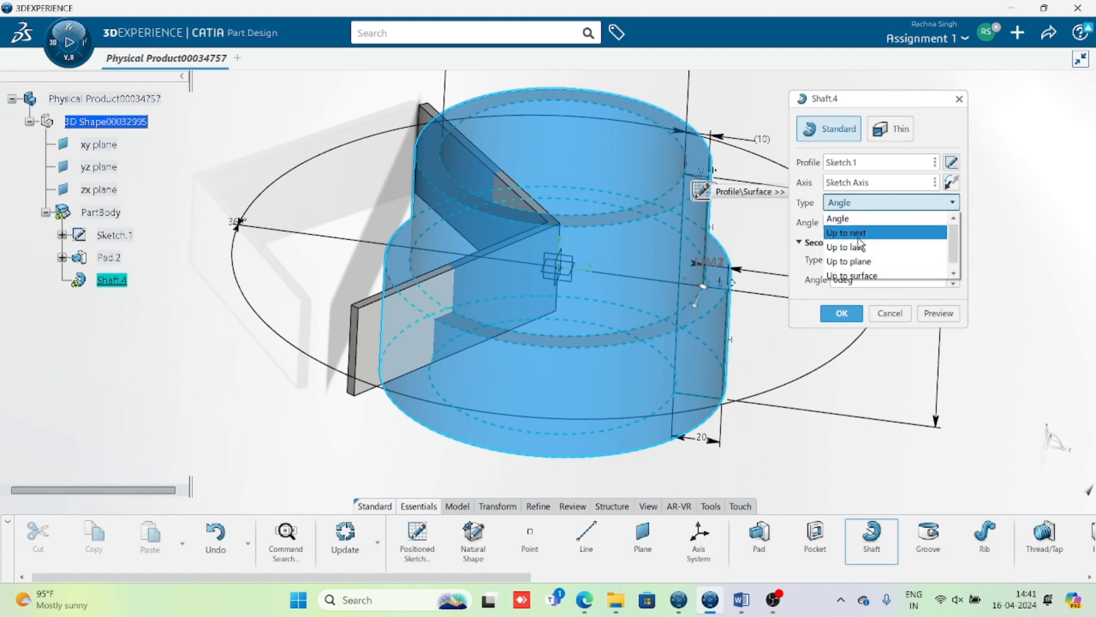
pyautogui.click(858, 233)
pyautogui.click(944, 314)
pyautogui.click(651, 347)
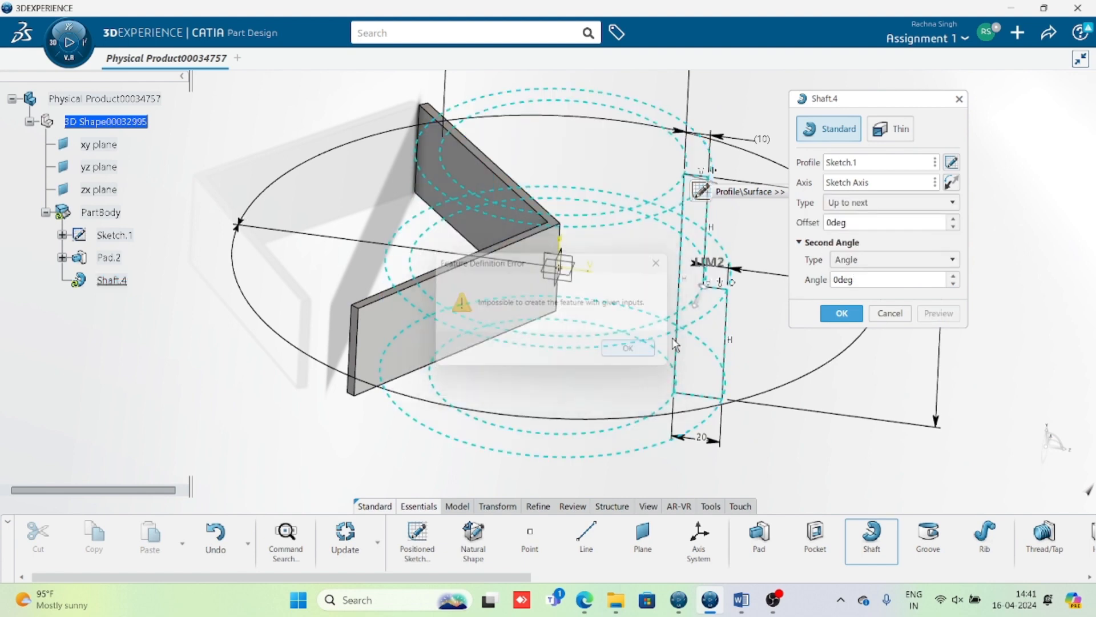
# Step: Limit the shaft's first angle with Up to plane, using the broad outer face of one V-shaped pad wall
pyautogui.click(854, 203)
pyautogui.click(850, 262)
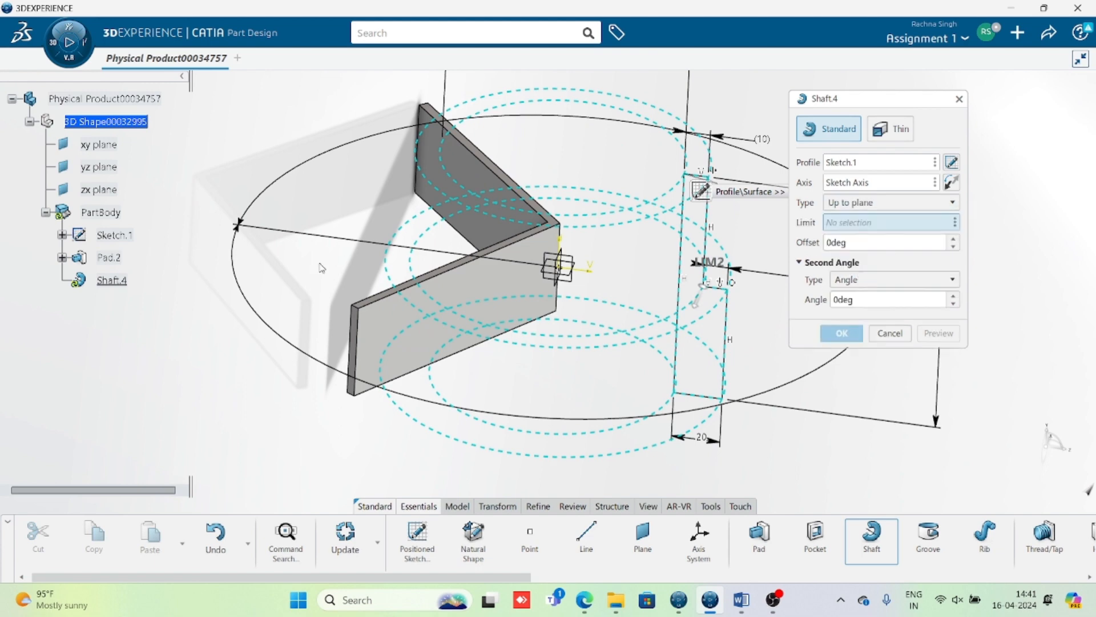
pyautogui.click(397, 339)
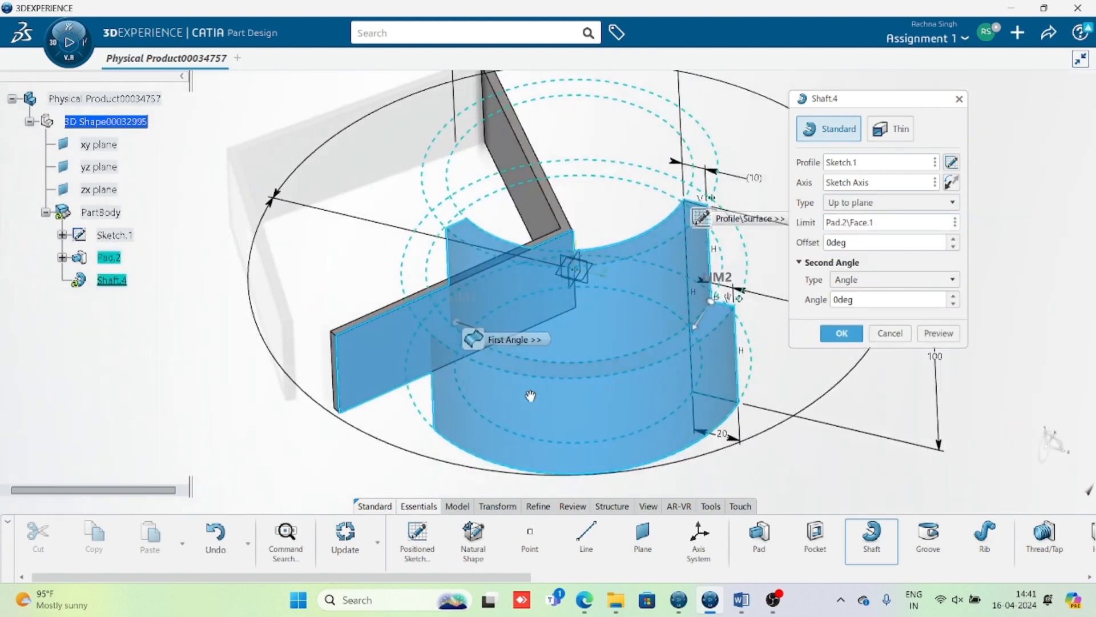
pyautogui.moveTo(526, 387)
pyautogui.mouseDown(button='middle')
pyautogui.moveTo(571, 386)
pyautogui.moveTo(595, 308)
pyautogui.mouseUp(button='middle')
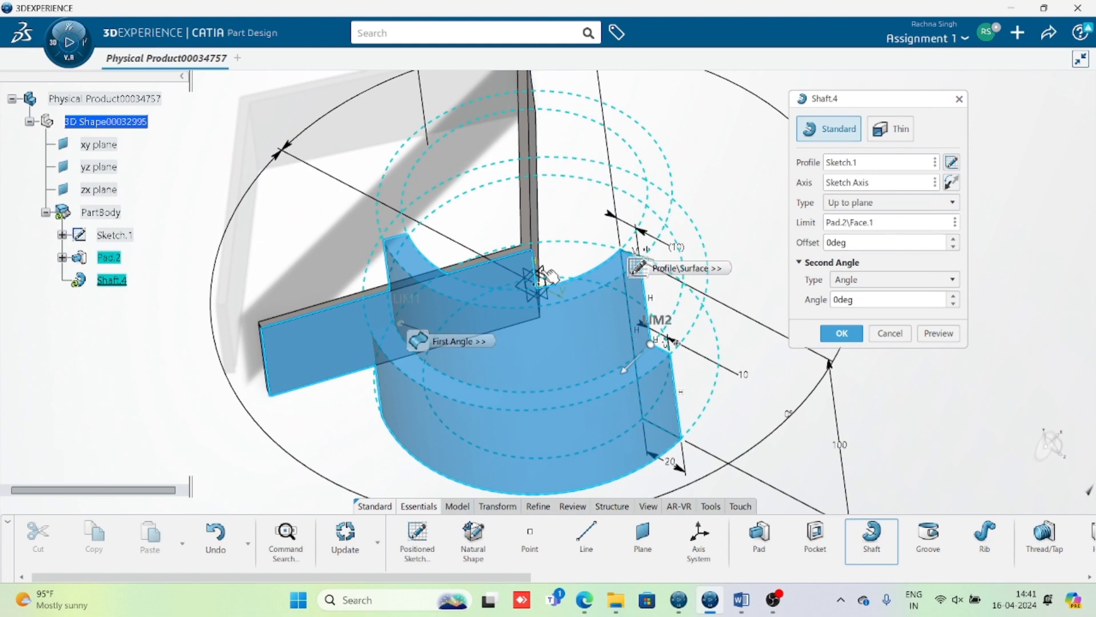
pyautogui.moveTo(548, 276)
pyautogui.mouseDown(button='middle')
pyautogui.moveTo(513, 419)
pyautogui.moveTo(583, 423)
pyautogui.moveTo(561, 442)
pyautogui.moveTo(593, 326)
pyautogui.mouseUp(button='middle')
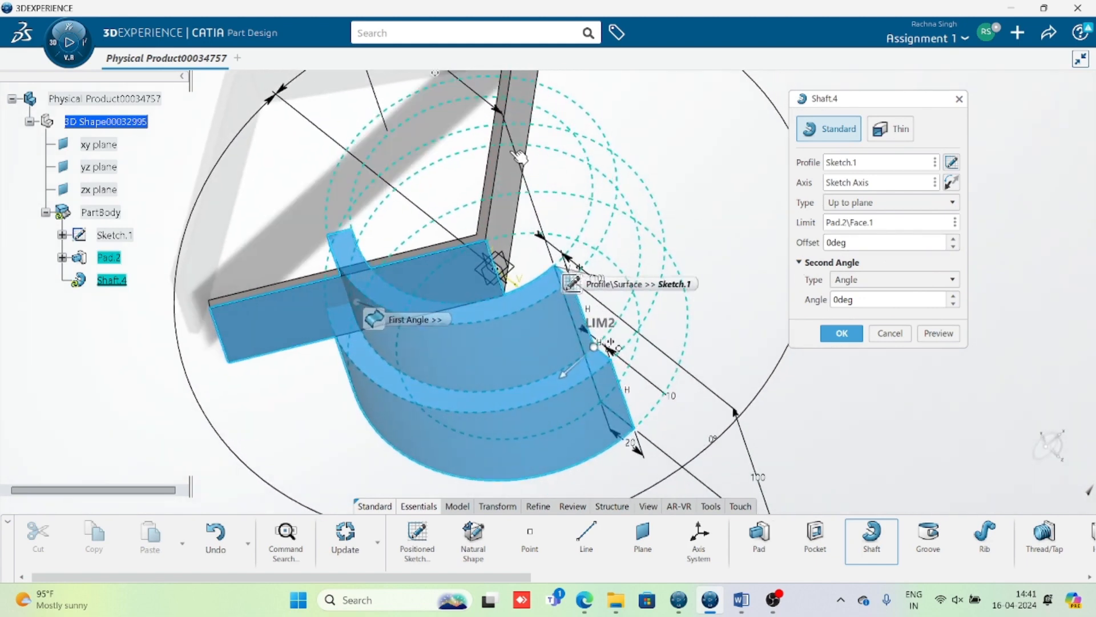
# Step: Limit the shaft's second angle with Up to plane at the face of the other pad wall and create the shaft
pyautogui.click(862, 280)
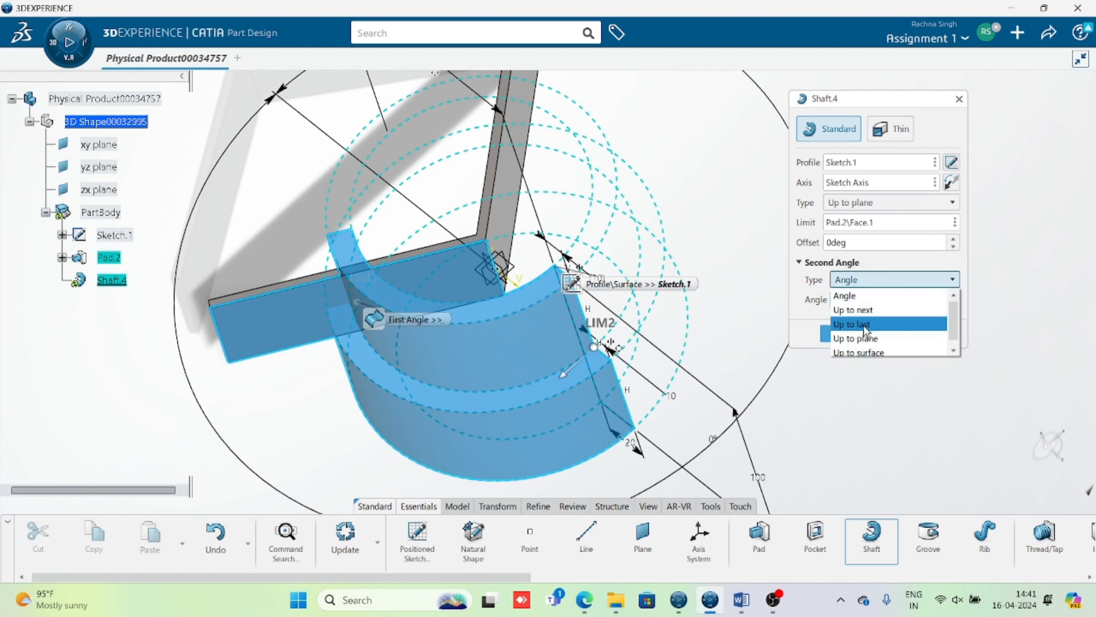
pyautogui.moveTo(645, 394); pyautogui.dragTo(445, 434, button='middle')
pyautogui.click(611, 193)
pyautogui.click(926, 350)
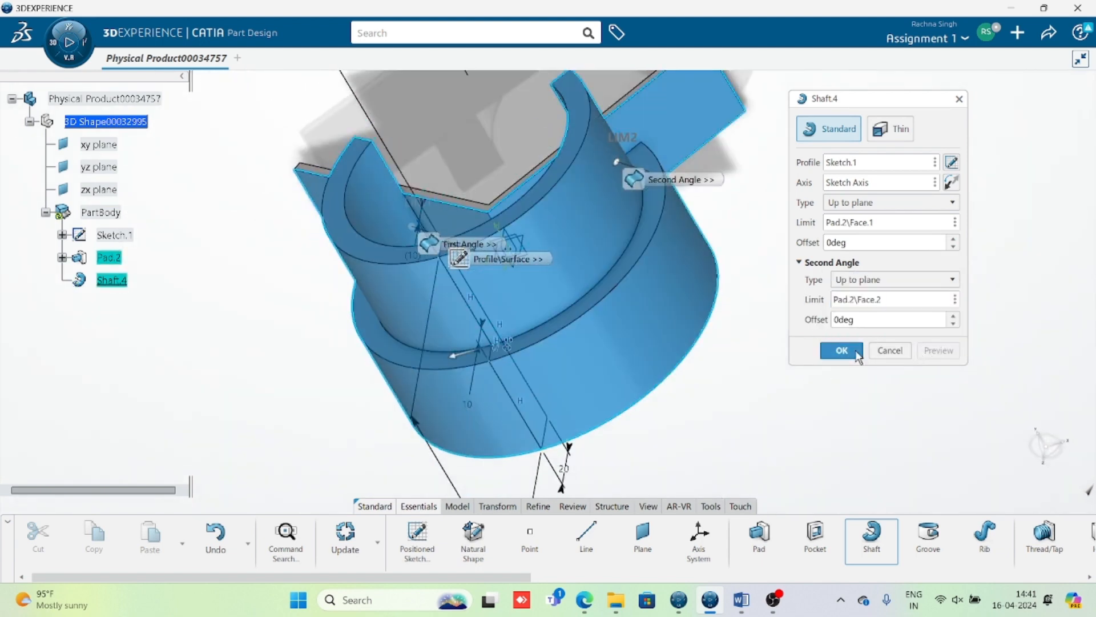
pyautogui.click(841, 350)
pyautogui.moveTo(808, 373); pyautogui.dragTo(405, 354, button='middle')
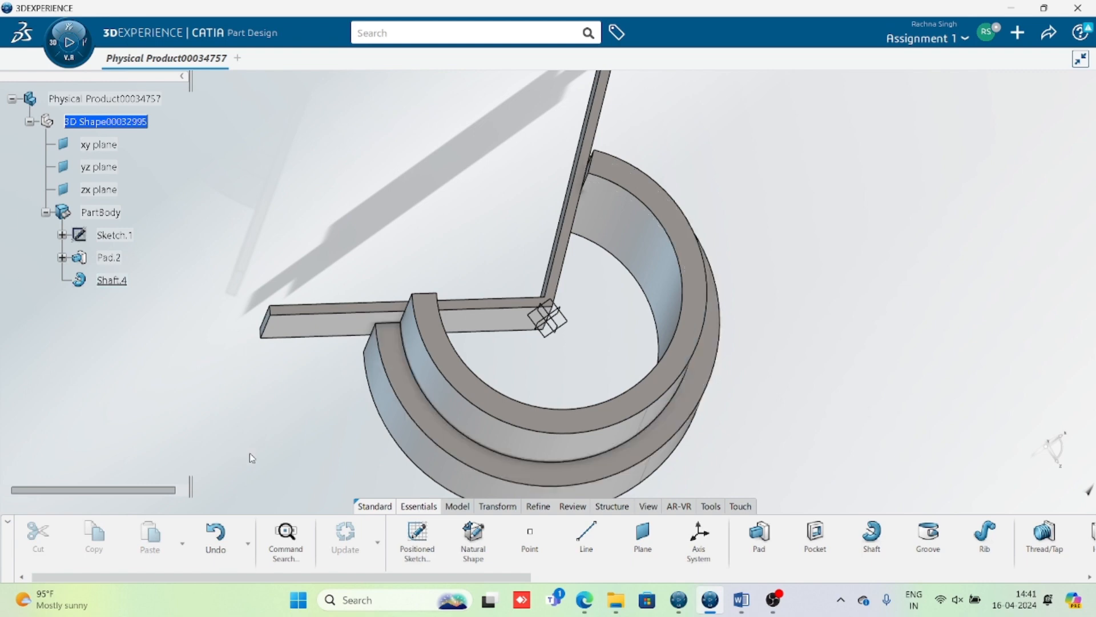
pyautogui.moveTo(369, 382); pyautogui.dragTo(421, 306, button='middle')
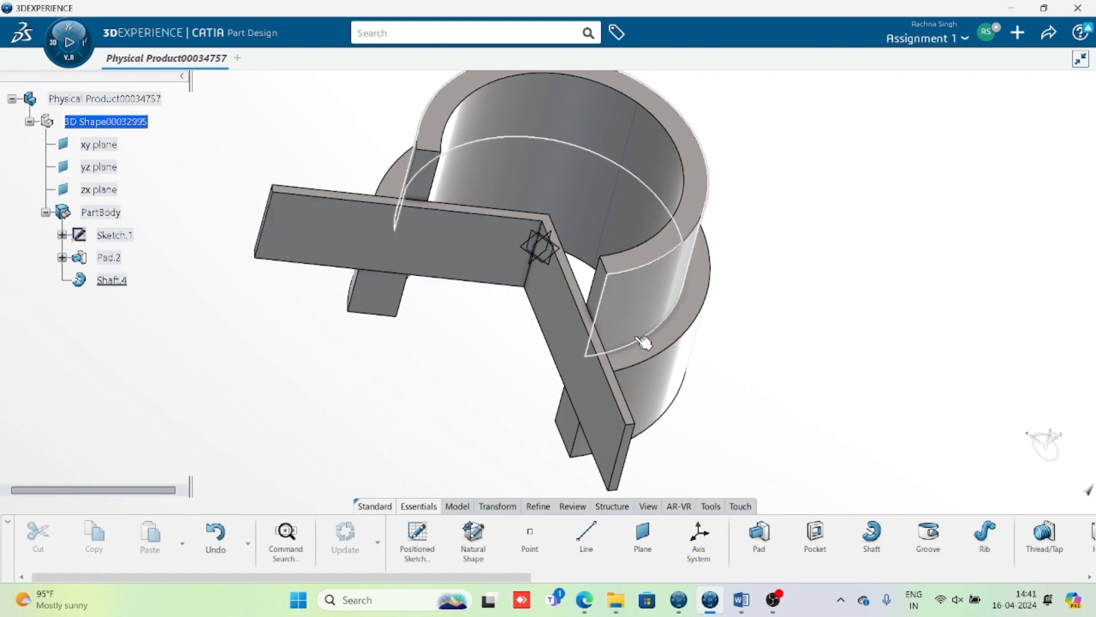
pyautogui.moveTo(643, 341); pyautogui.dragTo(369, 353, button='middle')
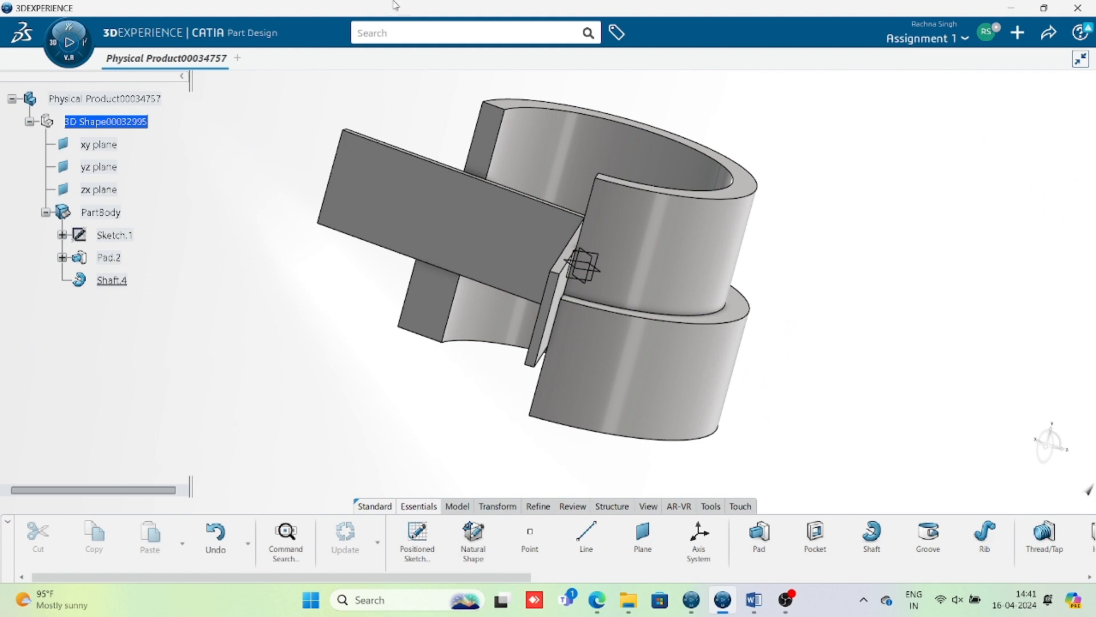
pyautogui.moveTo(394, 5); pyautogui.dragTo(518, 226, button='middle')
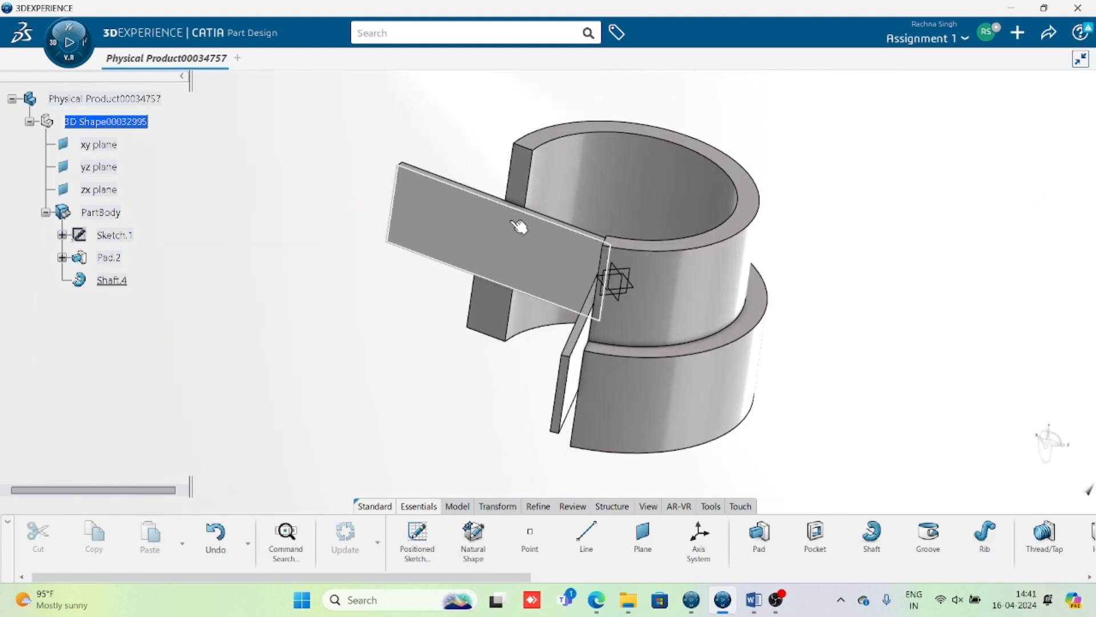
# Step: Open the stepped profile's sketch and set the diameter dimension about the sketch axis to 0 mm
pyautogui.doubleClick(115, 234)
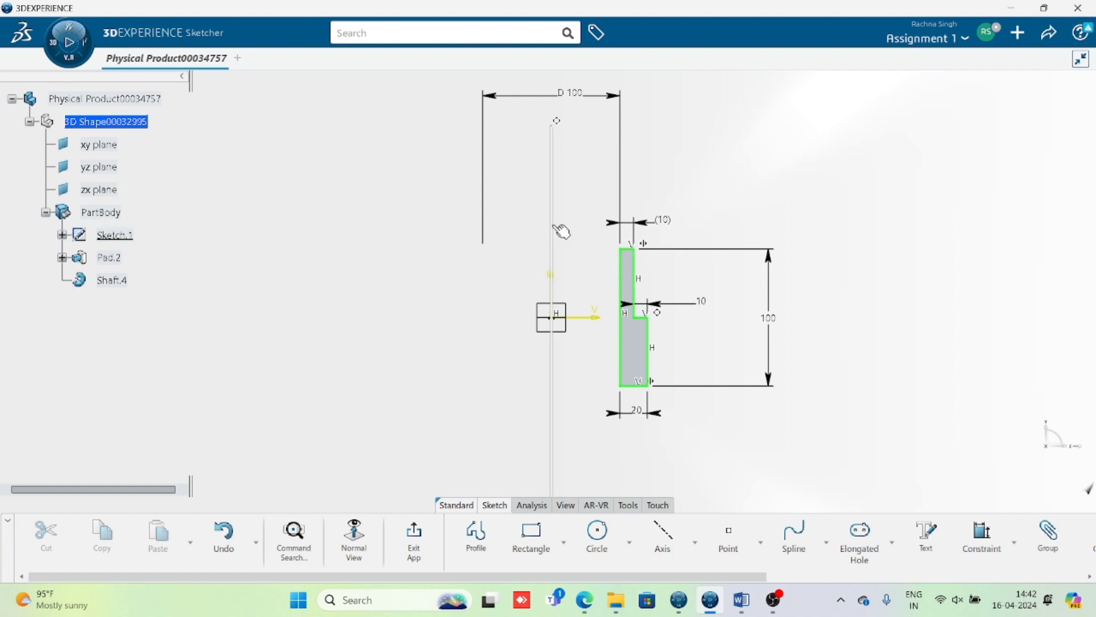
pyautogui.doubleClick(571, 103)
pyautogui.write('0mm')
pyautogui.click(886, 461)
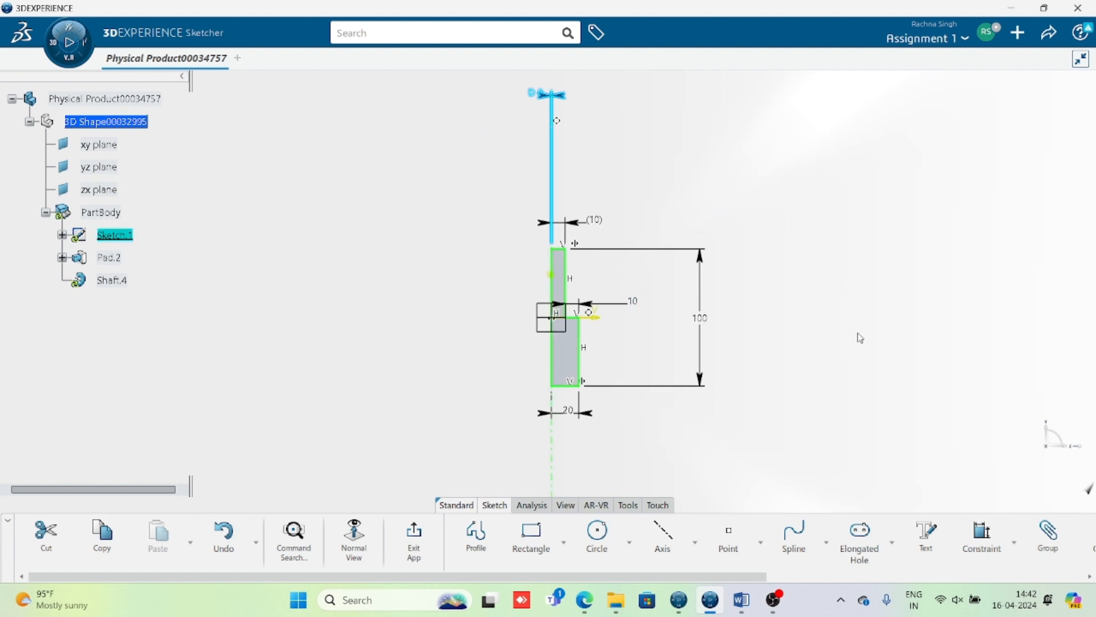
pyautogui.click(860, 338)
# Step: Delete the vertical sketch axis from the stepped profile's sketch
pyautogui.moveTo(775, 425); pyautogui.dragTo(788, 421, button='middle')
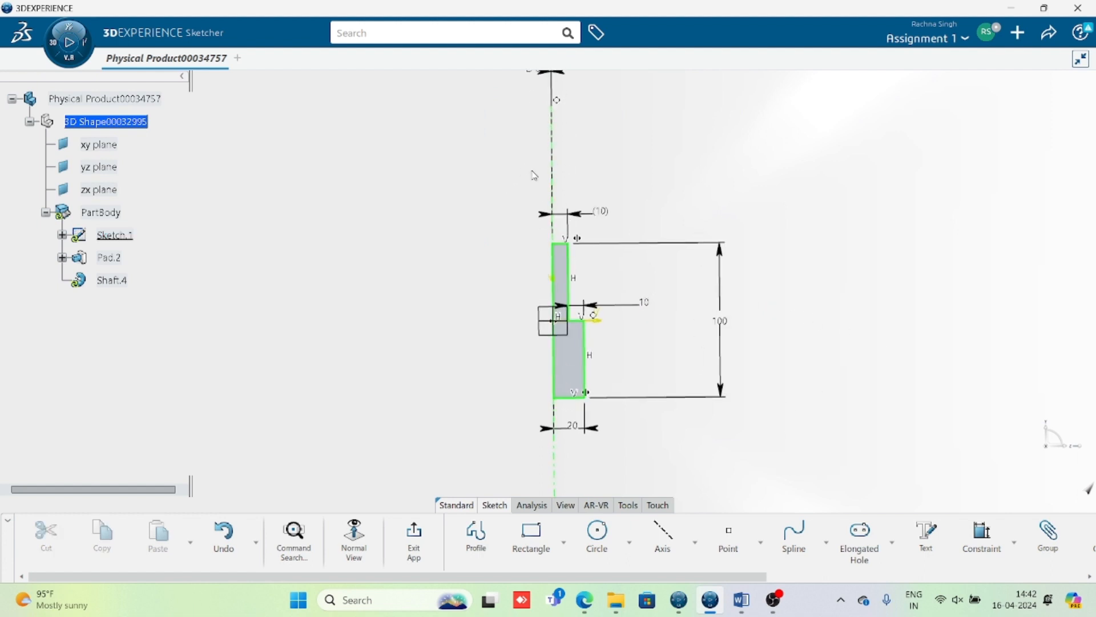
pyautogui.click(554, 183)
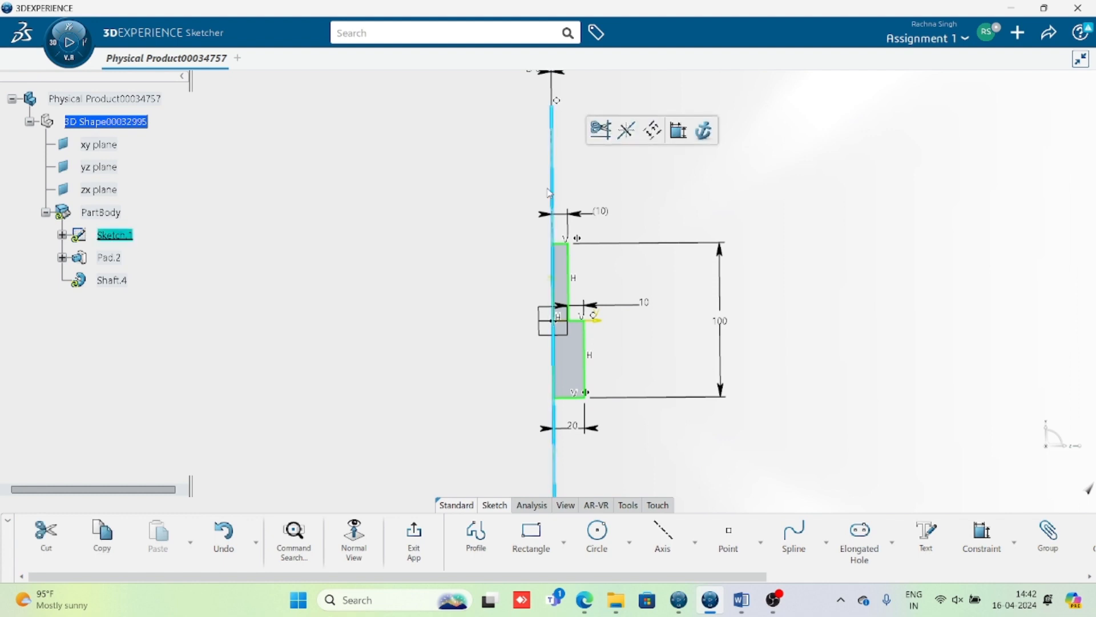
pyautogui.press('Delete')
pyautogui.moveTo(867, 356); pyautogui.dragTo(877, 301, button='middle')
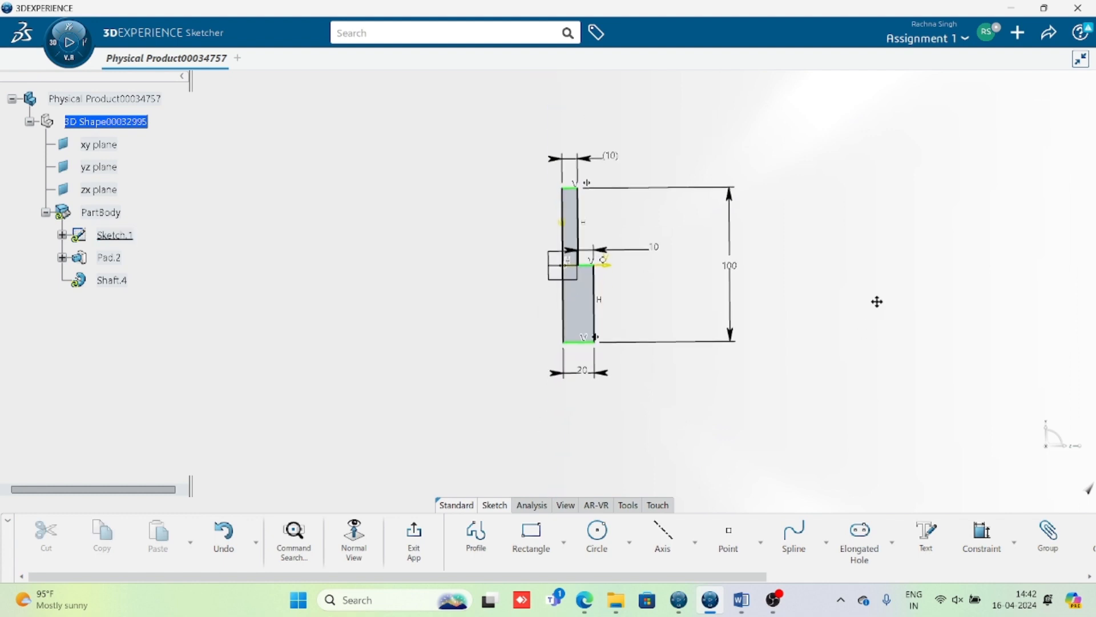
# Step: Draw a vertical axis about 161 mm long through the upper section of the stepped profile, and exit the sketch
pyautogui.click(662, 537)
pyautogui.click(571, 169)
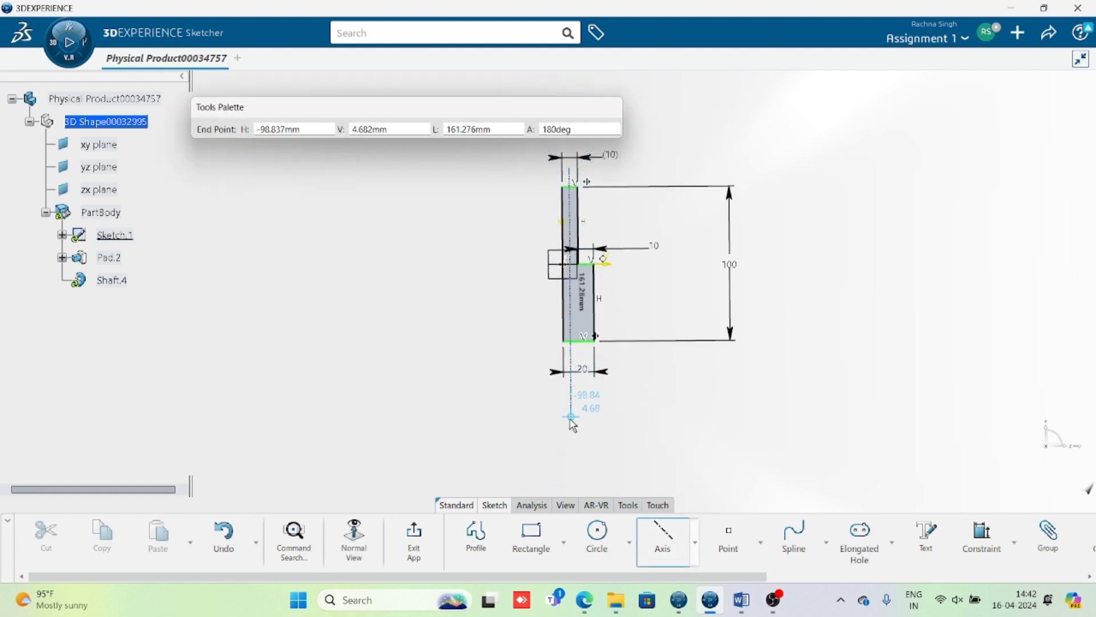
pyautogui.click(571, 417)
pyautogui.moveTo(810, 423)
pyautogui.mouseDown(button='middle')
pyautogui.moveTo(732, 399)
pyautogui.moveTo(745, 381)
pyautogui.mouseUp(button='middle')
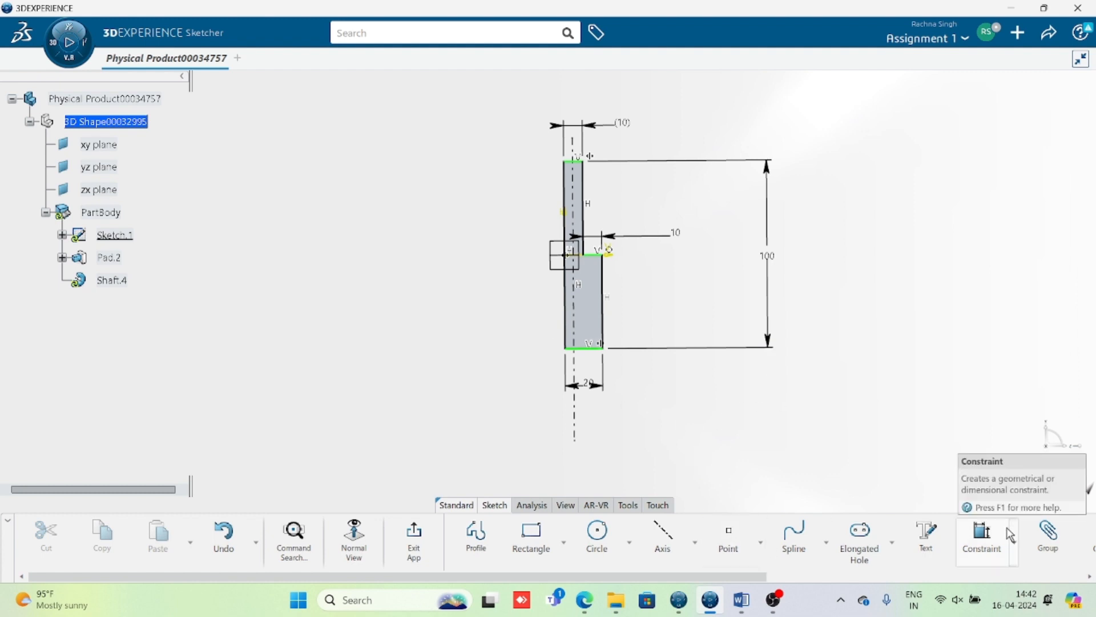
pyautogui.click(977, 555)
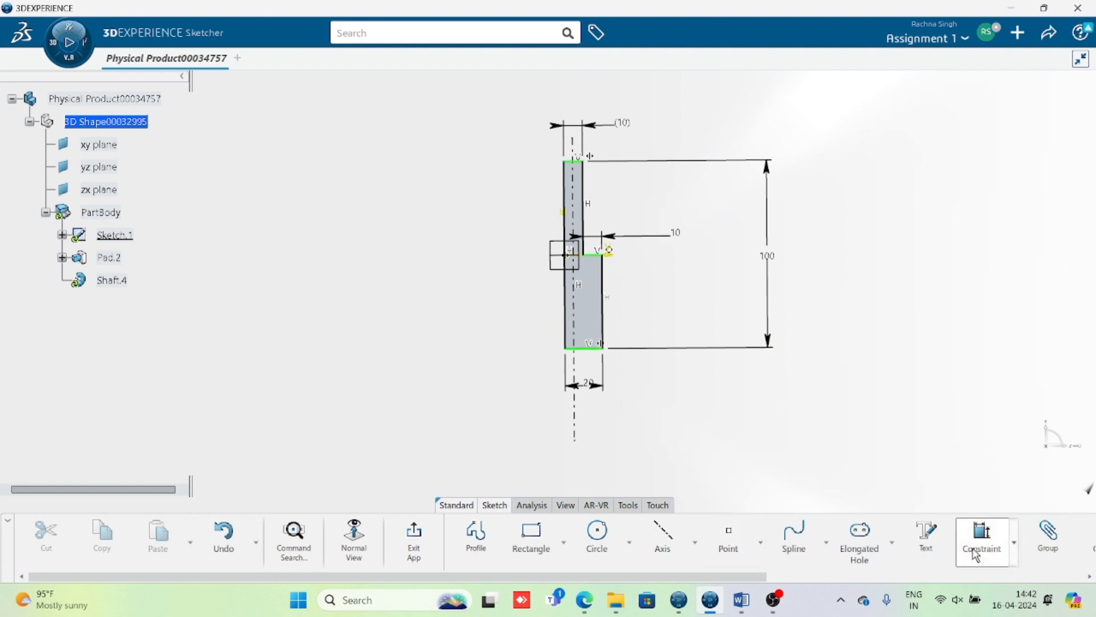
pyautogui.click(397, 525)
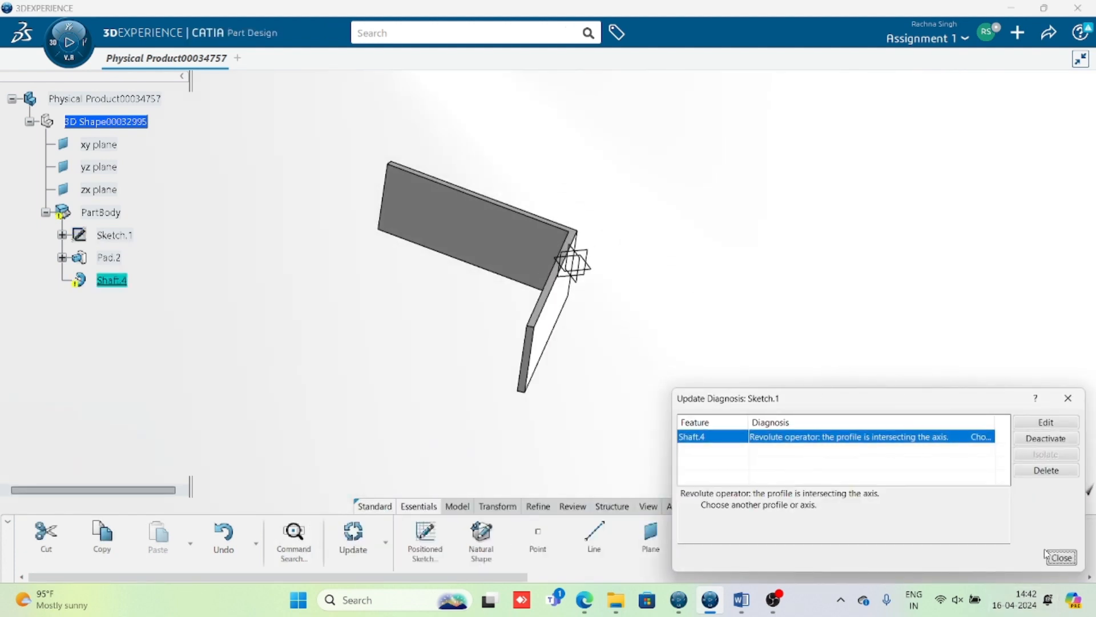
# Step: Dismiss the update diagnosis and delete the Shaft.4 feature
pyautogui.click(1062, 557)
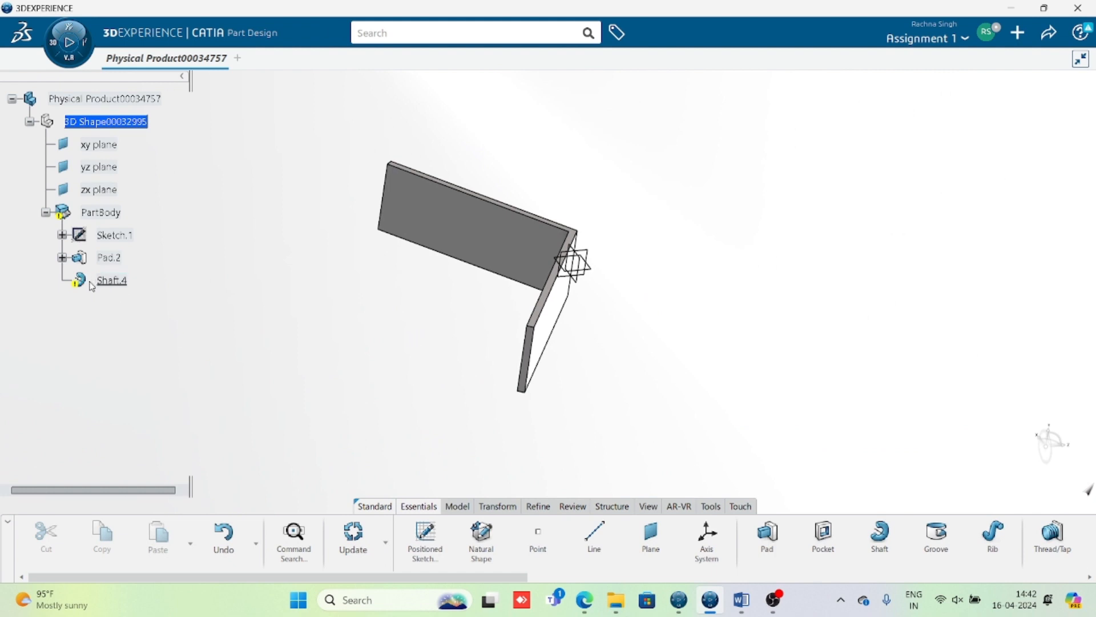
pyautogui.press('Delete')
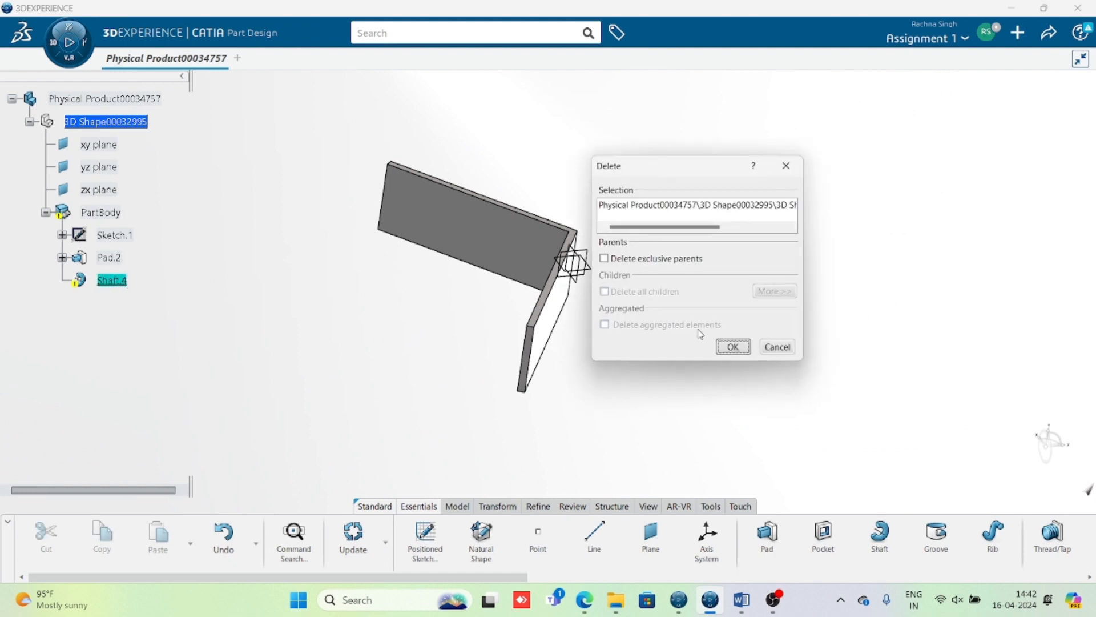
pyautogui.click(733, 346)
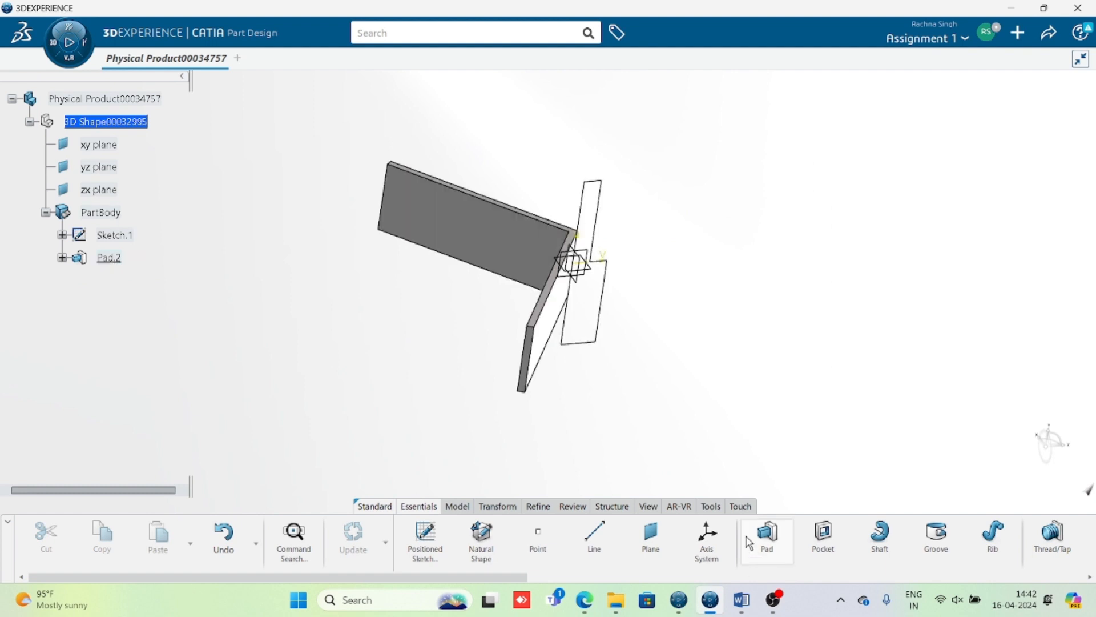
# Step: Try to revolve Sketch.1 by 360 degrees about its sketch axis with the Shaft command
pyautogui.click(879, 537)
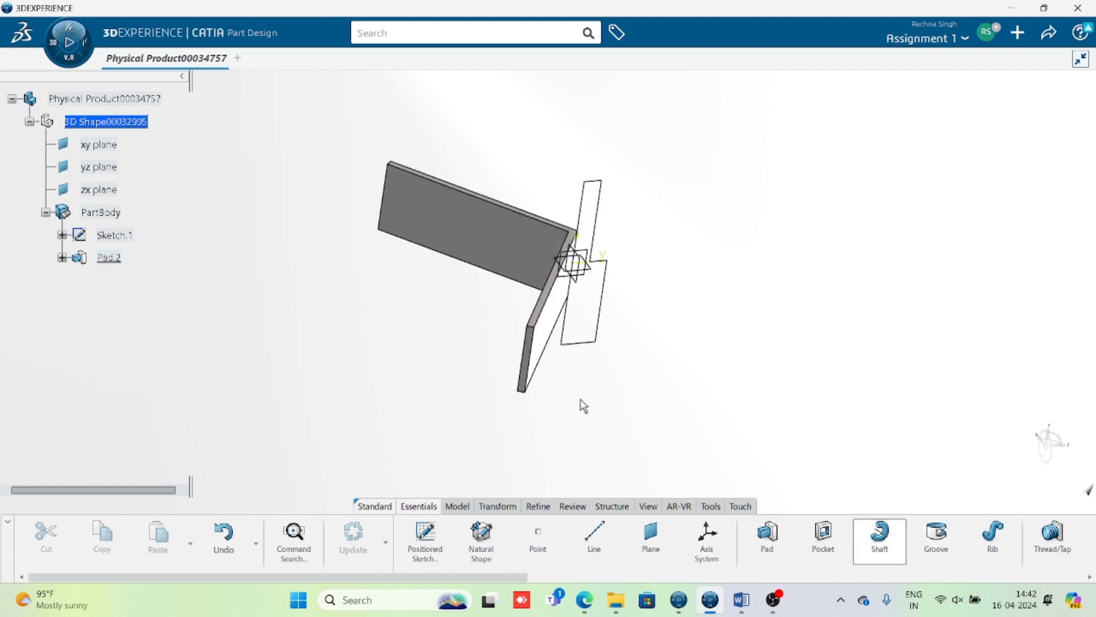
pyautogui.click(114, 235)
pyautogui.click(658, 348)
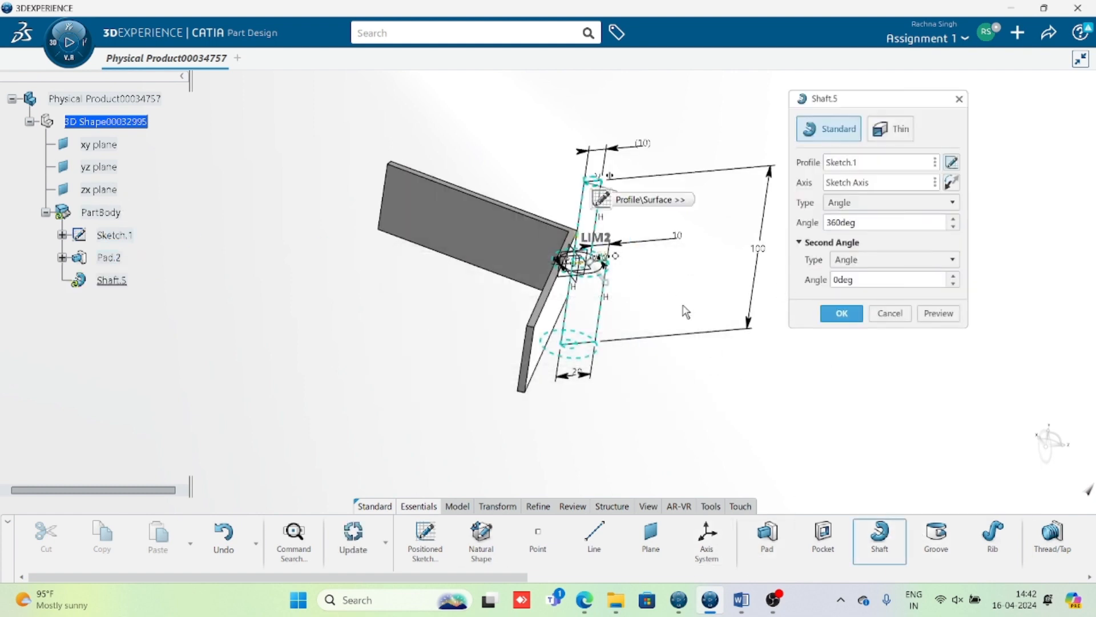
pyautogui.click(890, 313)
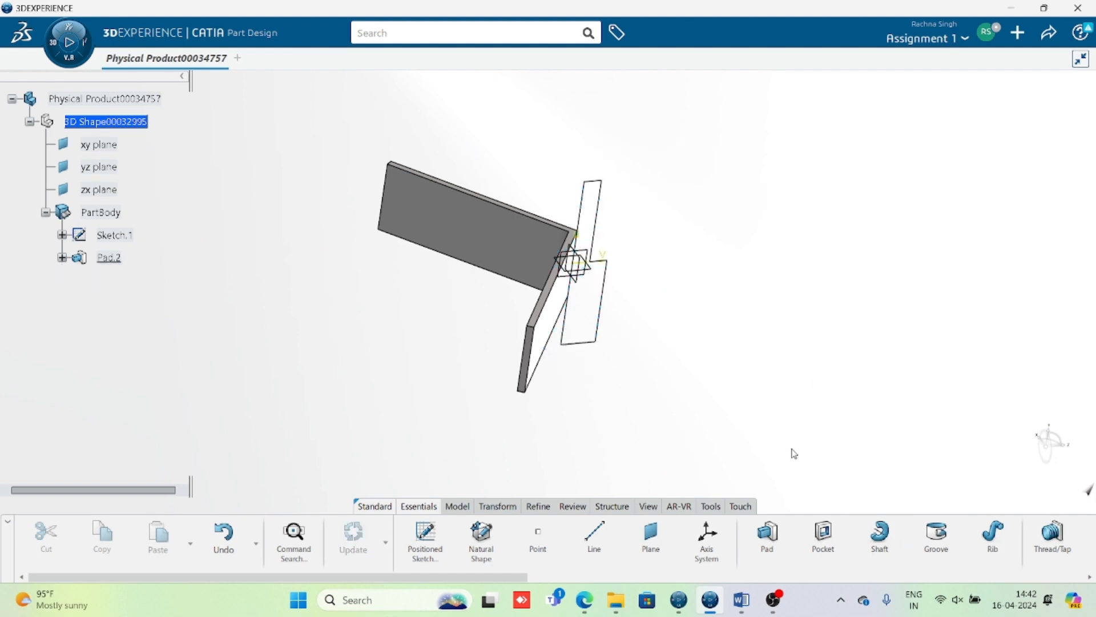
# Step: Set up another 360-degree shaft from the stepped profile and check the axis position in its sketch
pyautogui.click(881, 549)
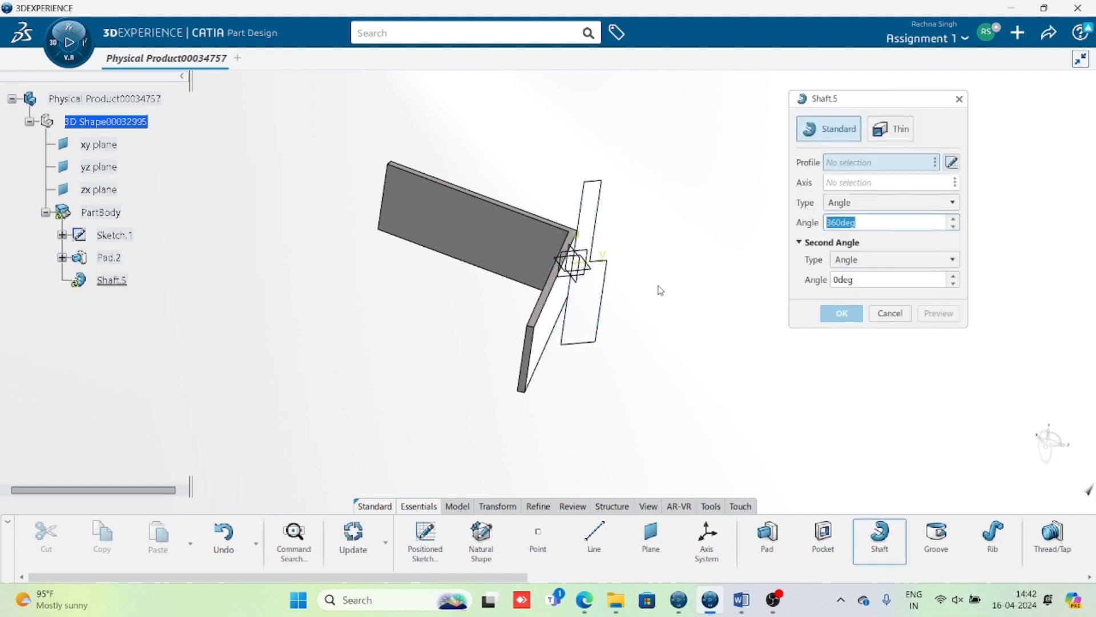
pyautogui.click(598, 217)
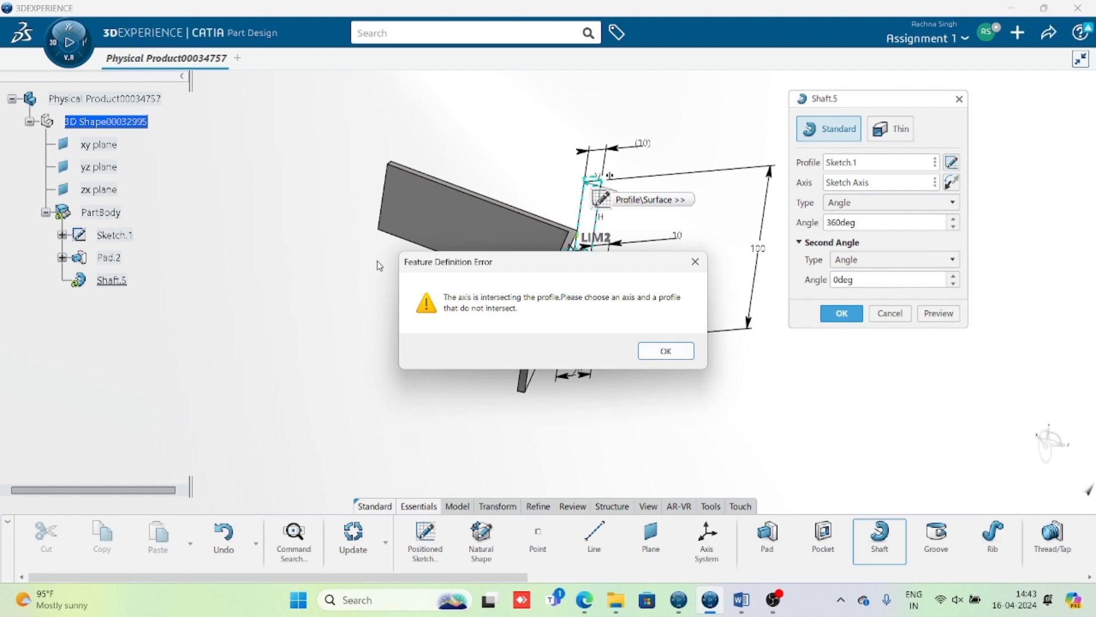
pyautogui.click(665, 351)
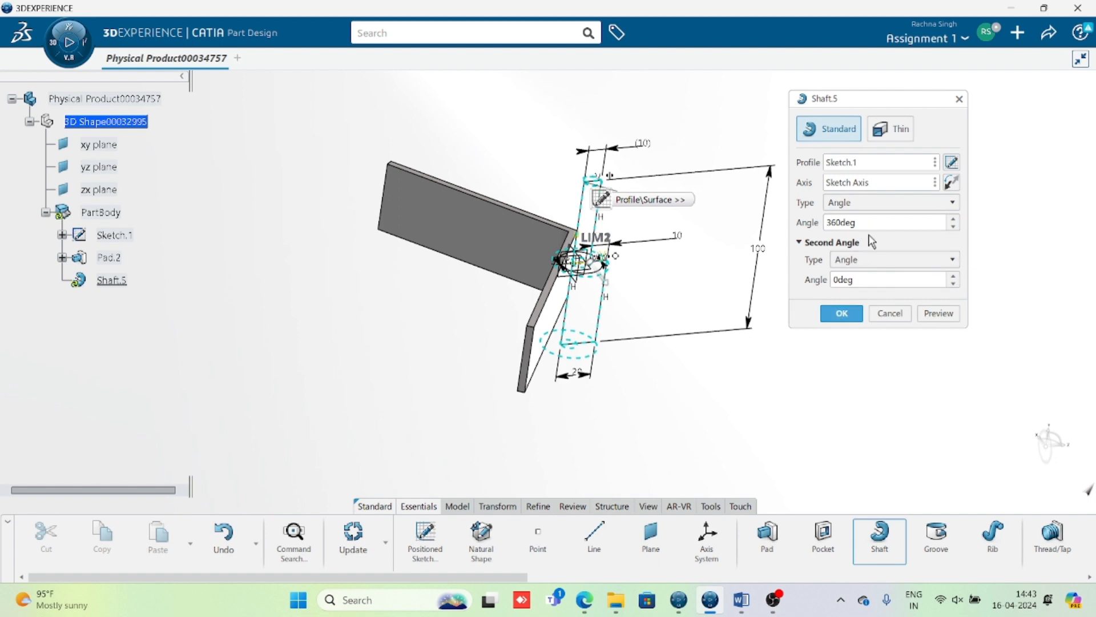
pyautogui.click(952, 162)
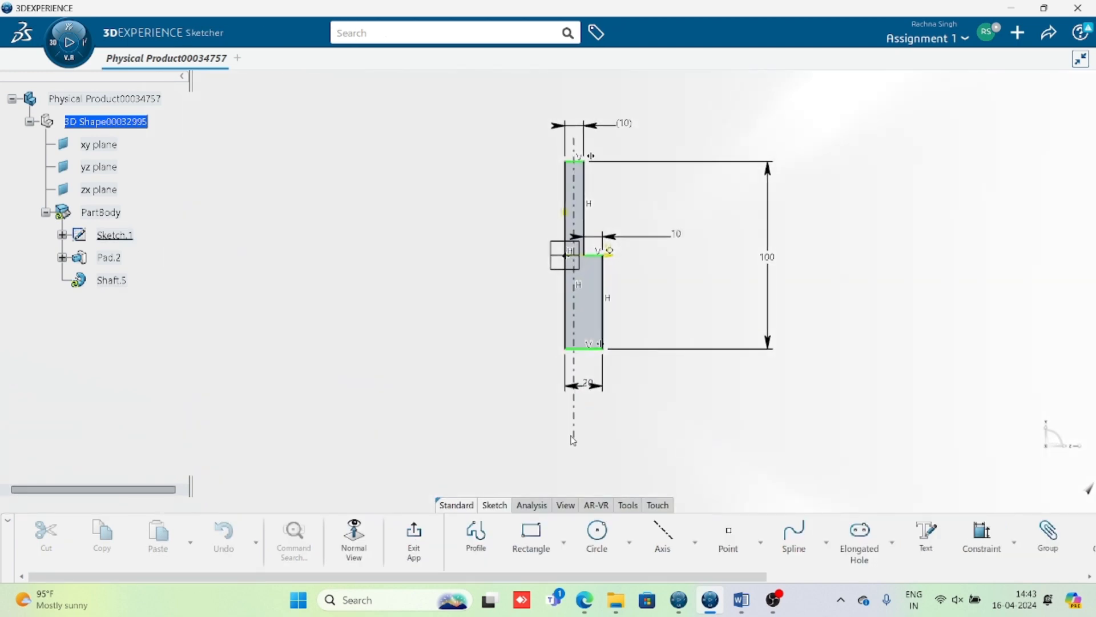
pyautogui.click(418, 539)
pyautogui.click(396, 548)
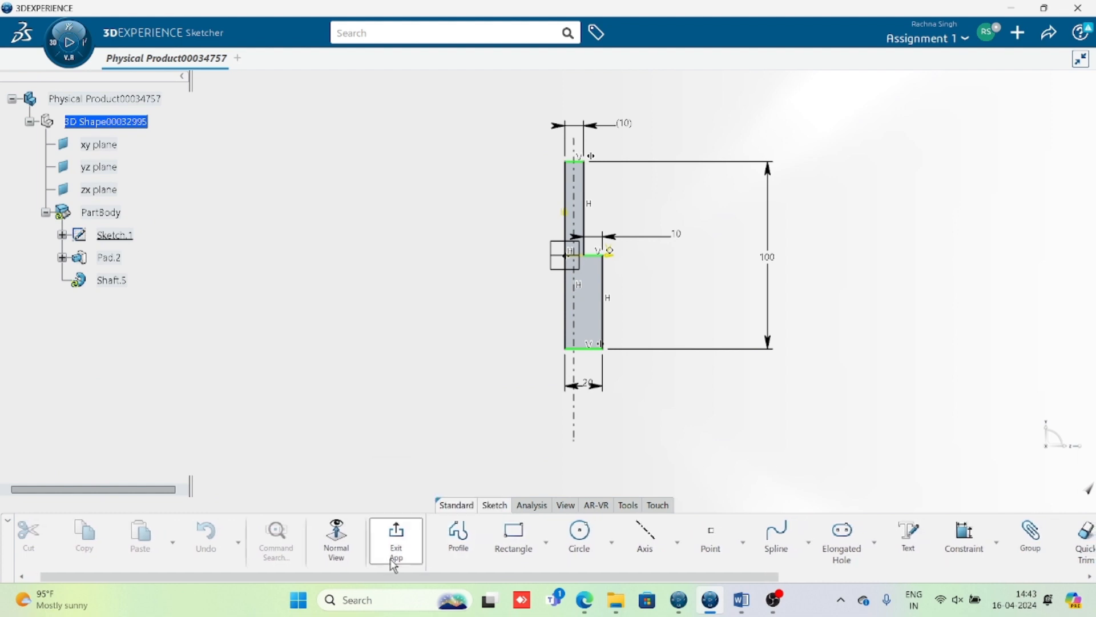
pyautogui.click(665, 350)
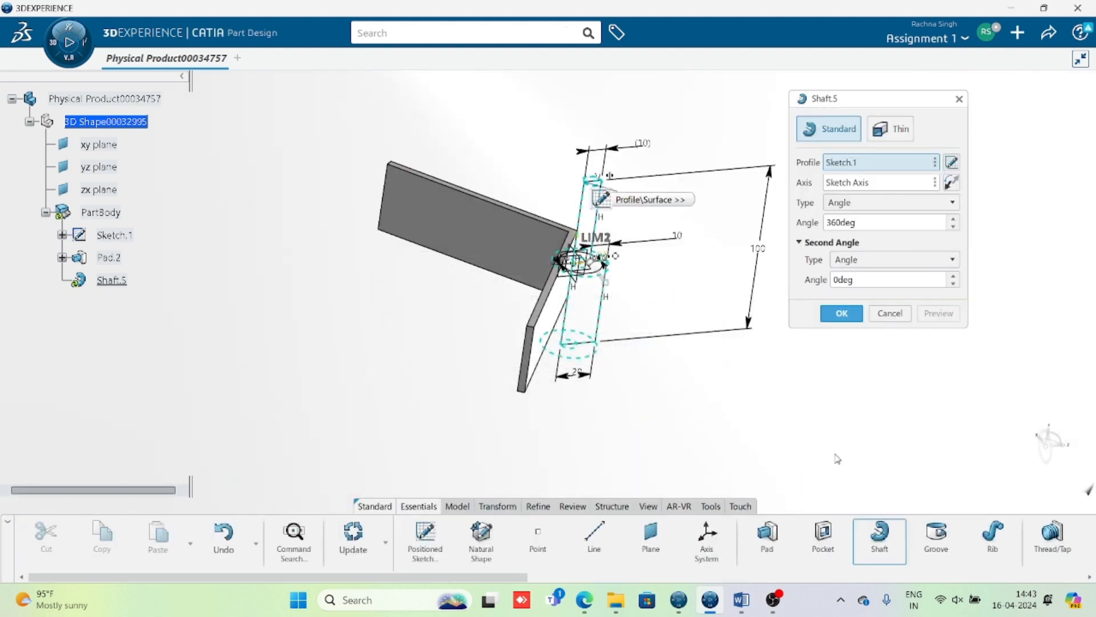
# Step: Try to build the shaft with the intersecting sketch axis, and cancel its definition
pyautogui.click(843, 314)
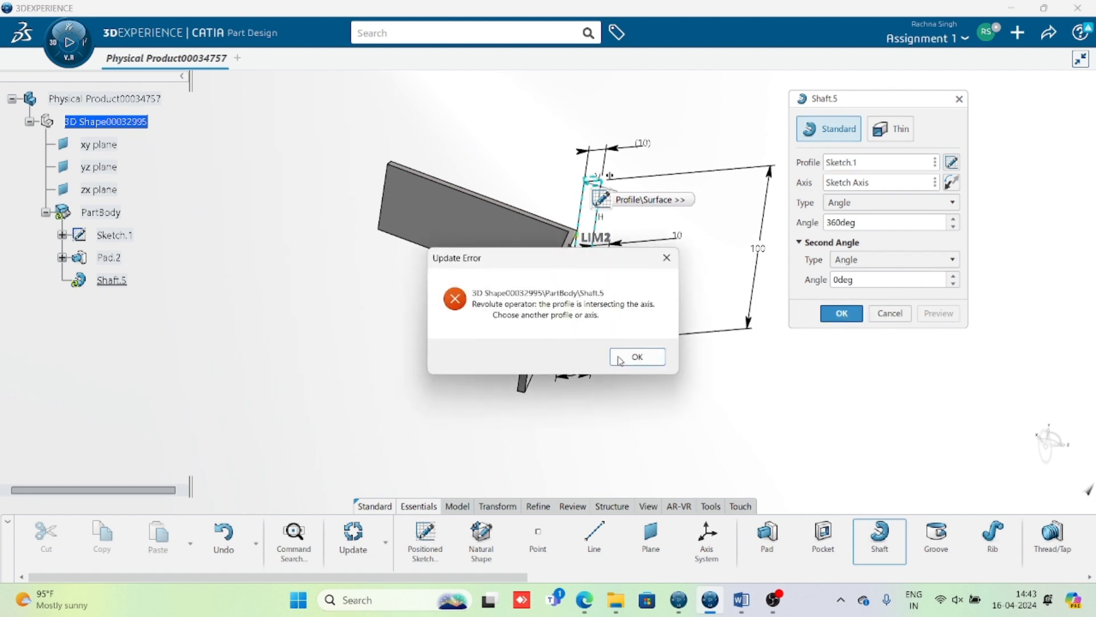
pyautogui.click(636, 357)
pyautogui.click(890, 313)
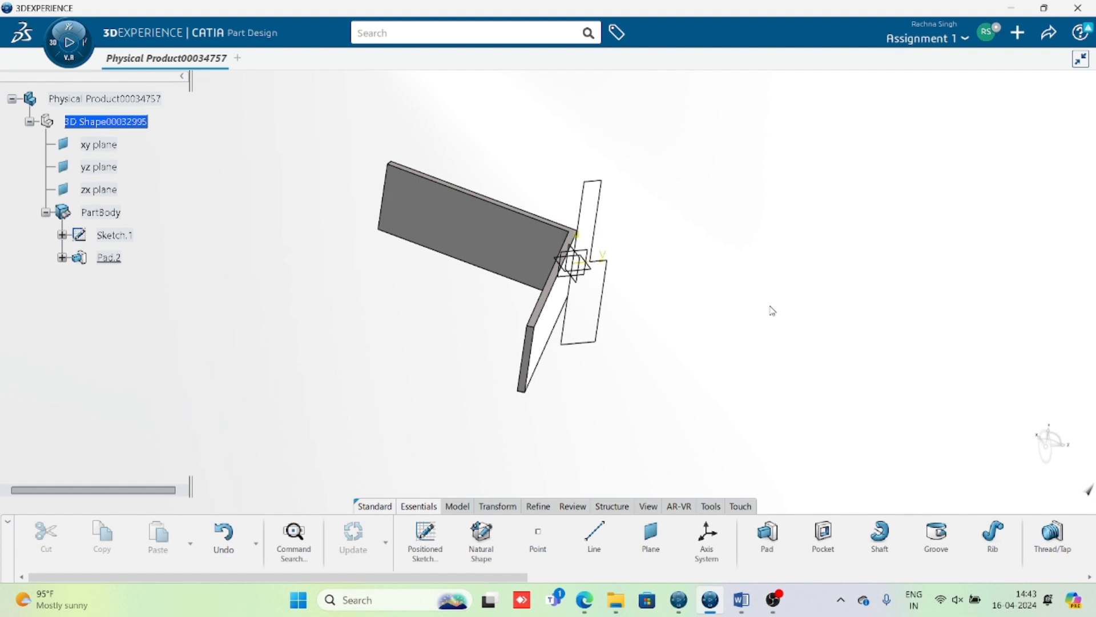
# Step: Delete the stepped sketch and the V-shaped pad from the part body
pyautogui.moveTo(697, 362); pyautogui.dragTo(400, 92, button='middle')
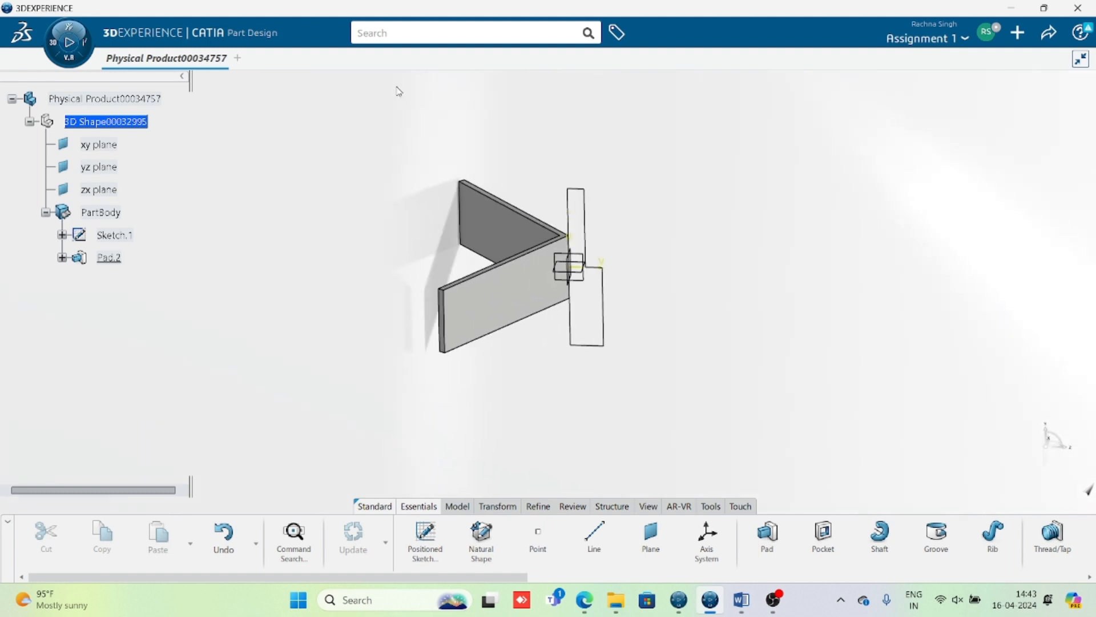
pyautogui.moveTo(428, 171); pyautogui.dragTo(740, 430)
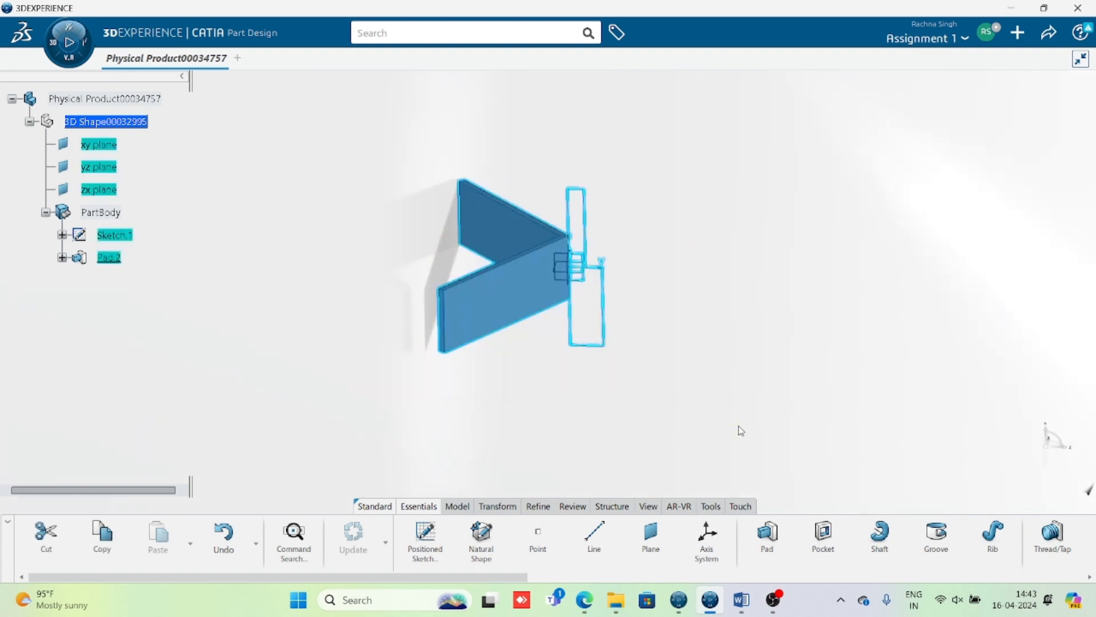
pyautogui.press('Delete')
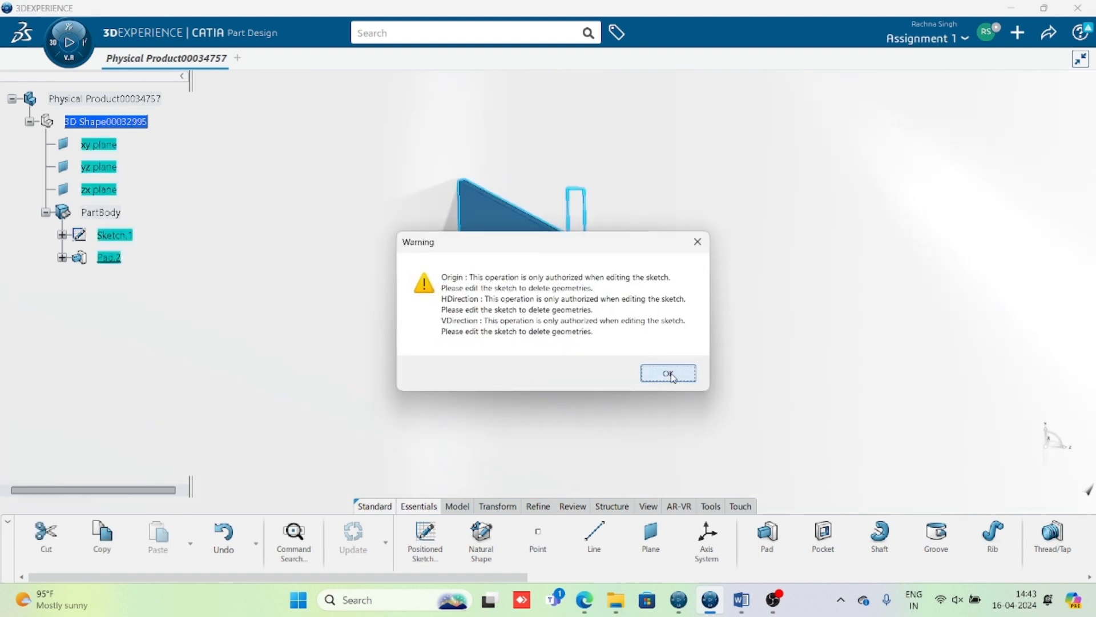
pyautogui.click(680, 372)
pyautogui.click(733, 347)
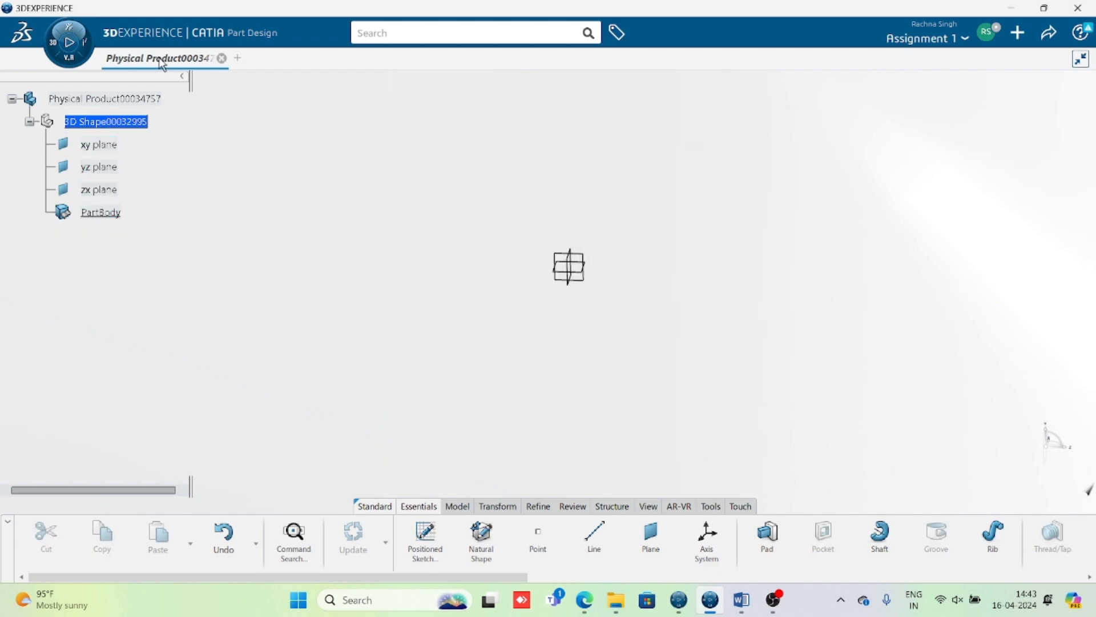
# Step: Create a new 3D part with the Part Design app
pyautogui.click(64, 44)
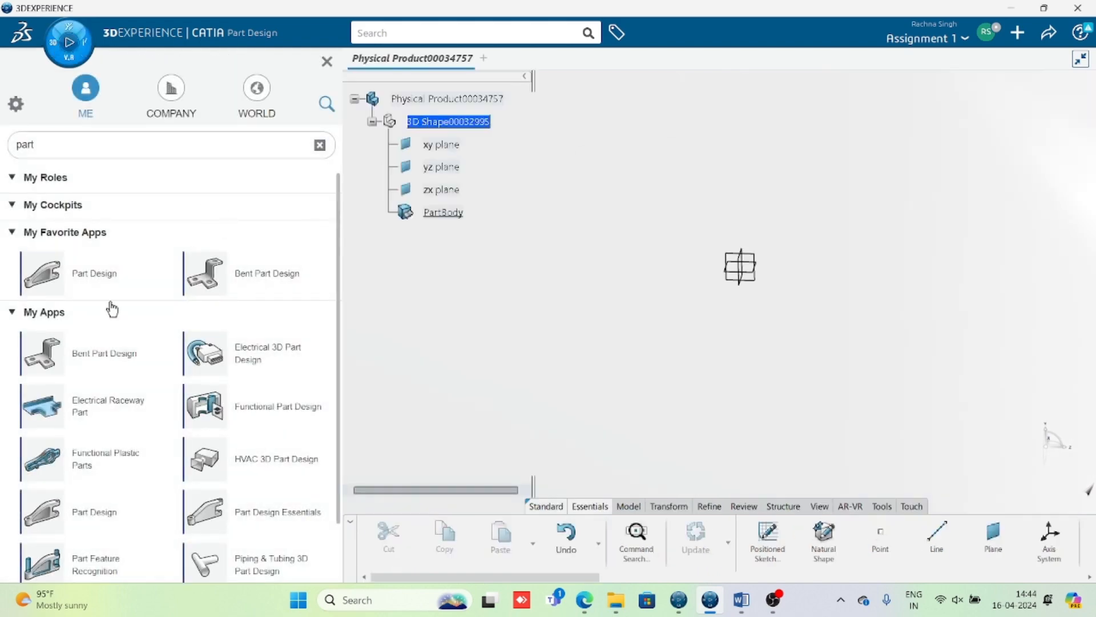
pyautogui.click(98, 280)
pyautogui.click(165, 196)
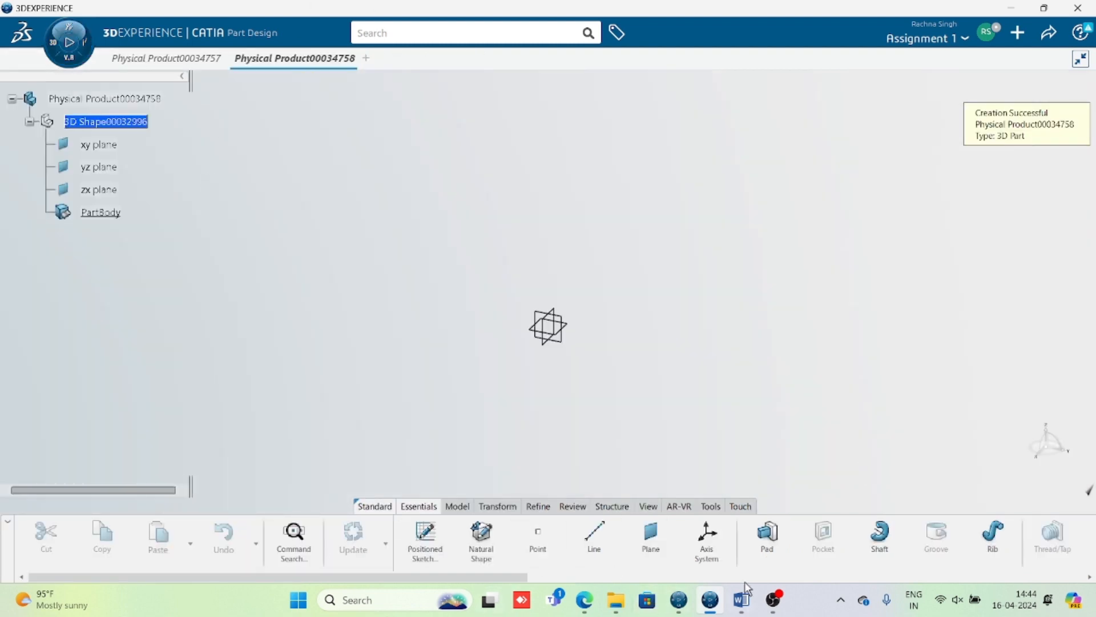
# Step: Switch to Word and examine the Section A-A and front view dimensions in the Assignment 4 drawing
pyautogui.moveTo(745, 606)
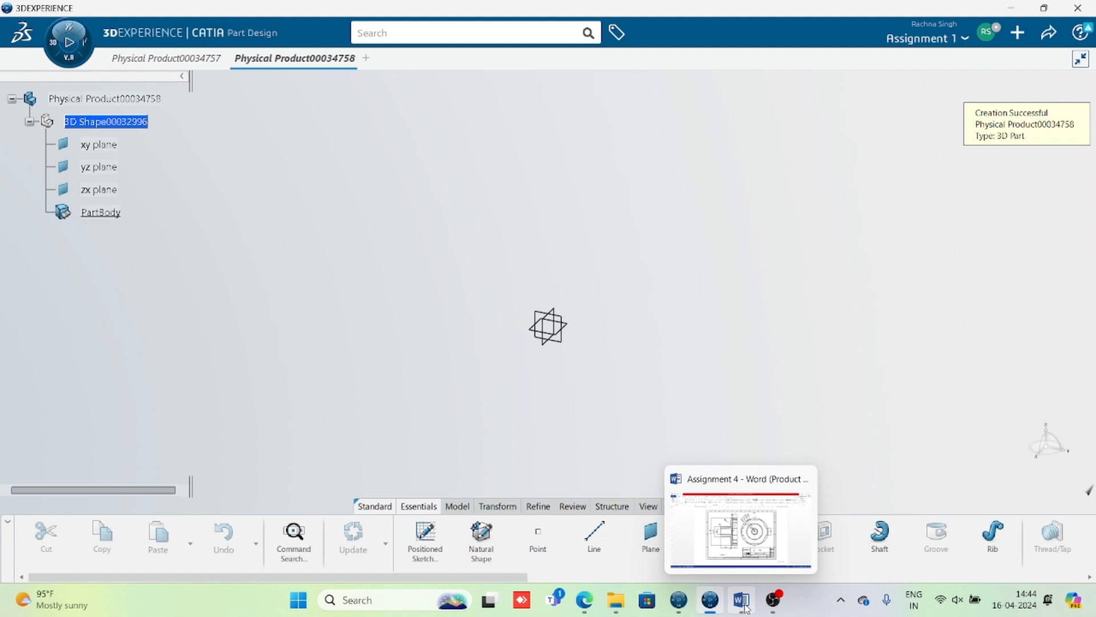
pyautogui.click(745, 607)
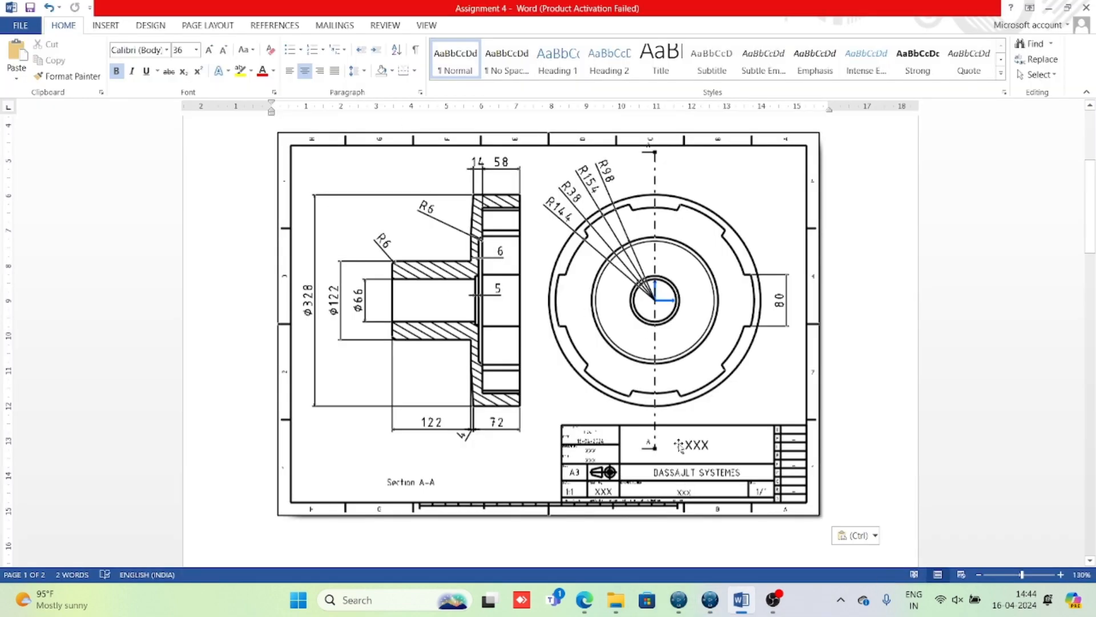
pyautogui.keyDown('ctrl'); pyautogui.scroll(1, 402, 347); pyautogui.keyUp('ctrl')
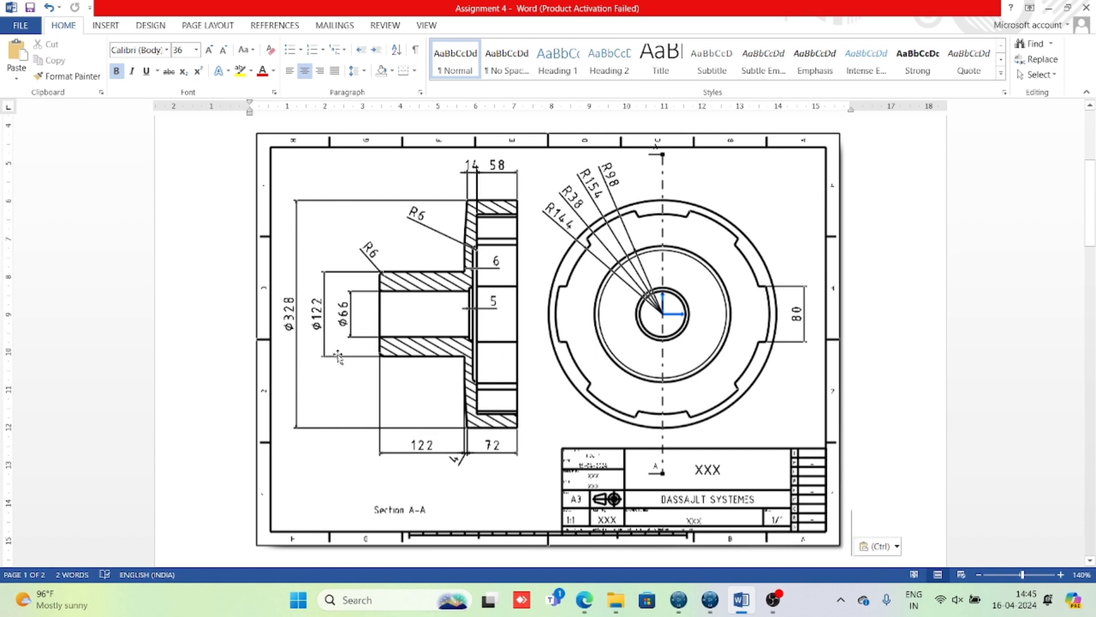
# Step: Switch back to 3DEXPERIENCE and open a positioned sketch on the yz plane of the new part
pyautogui.click(711, 602)
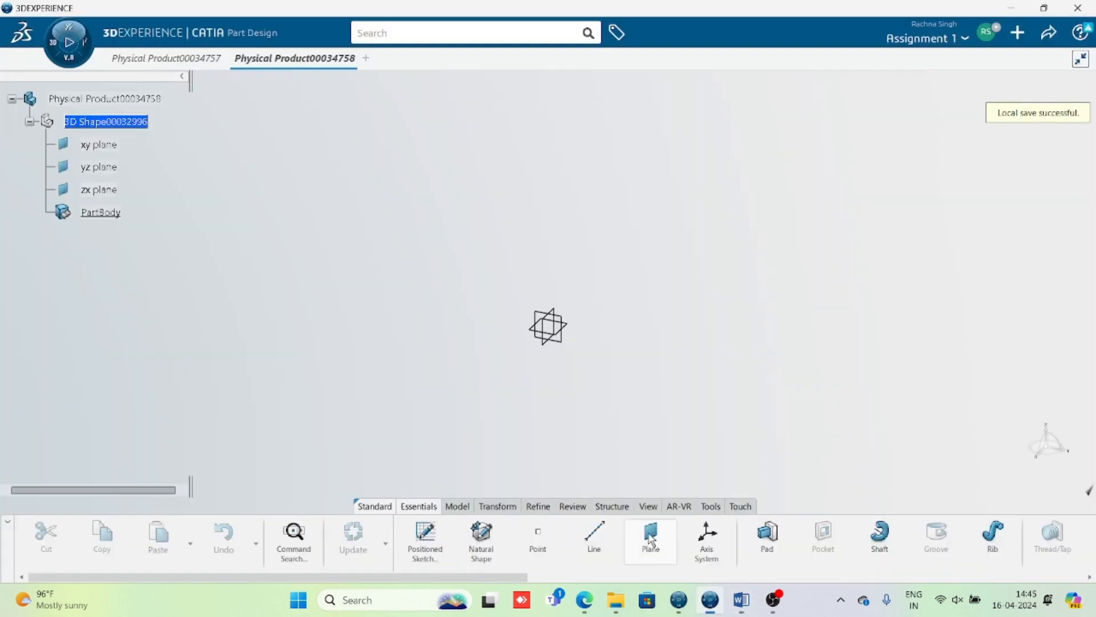
pyautogui.click(423, 548)
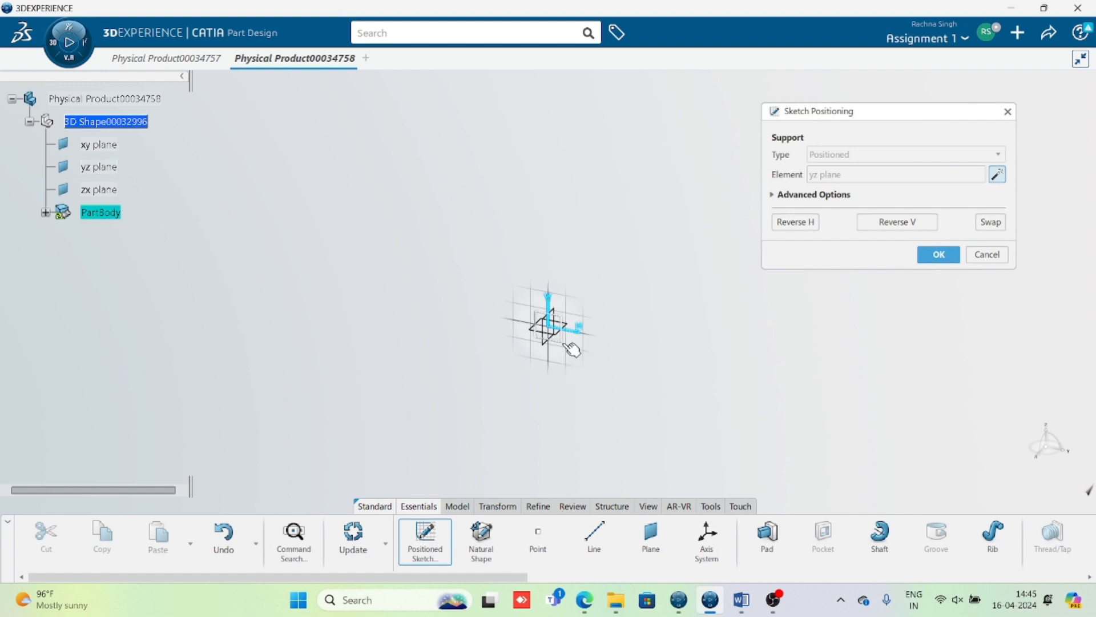
pyautogui.click(938, 255)
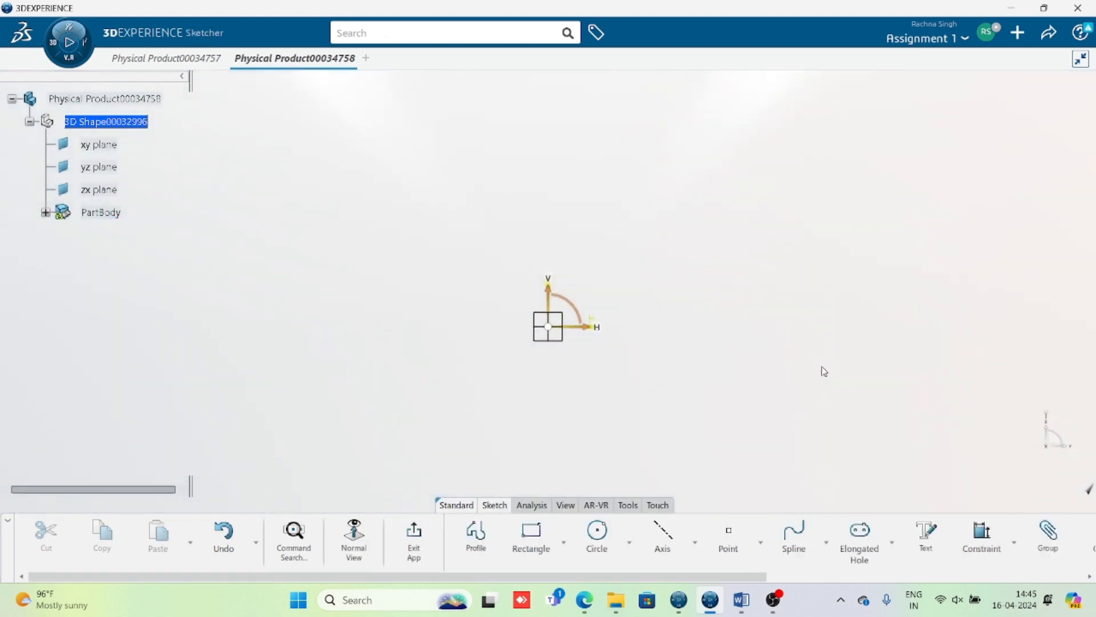
# Step: Draw a horizontal axis line through the sketch origin, starting at about H -58 mm, V 0 mm
pyautogui.click(661, 538)
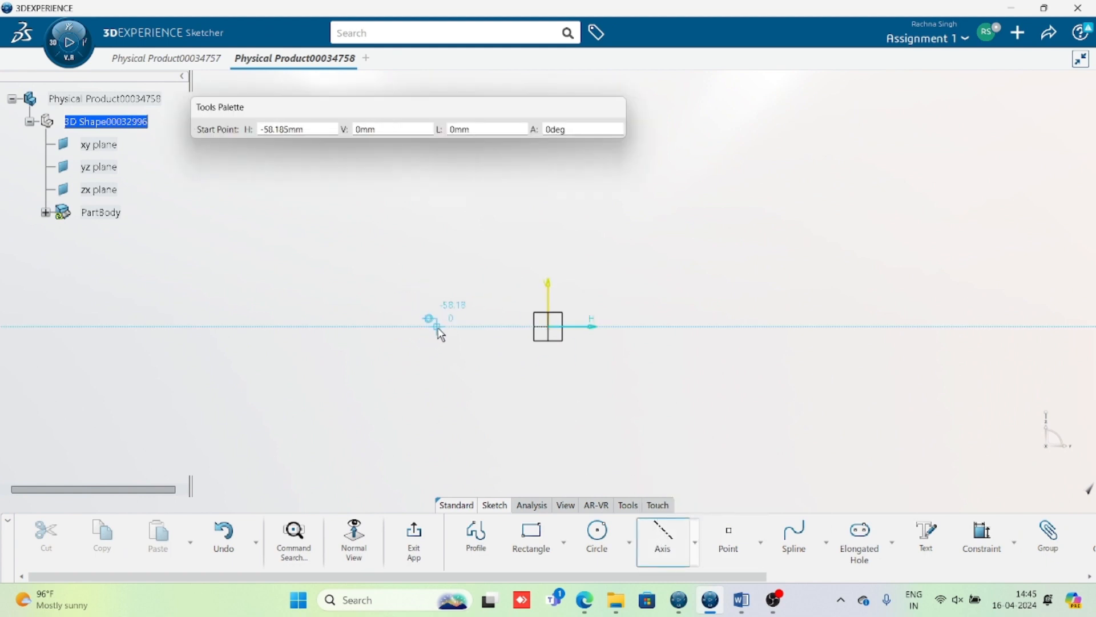
pyautogui.click(437, 328)
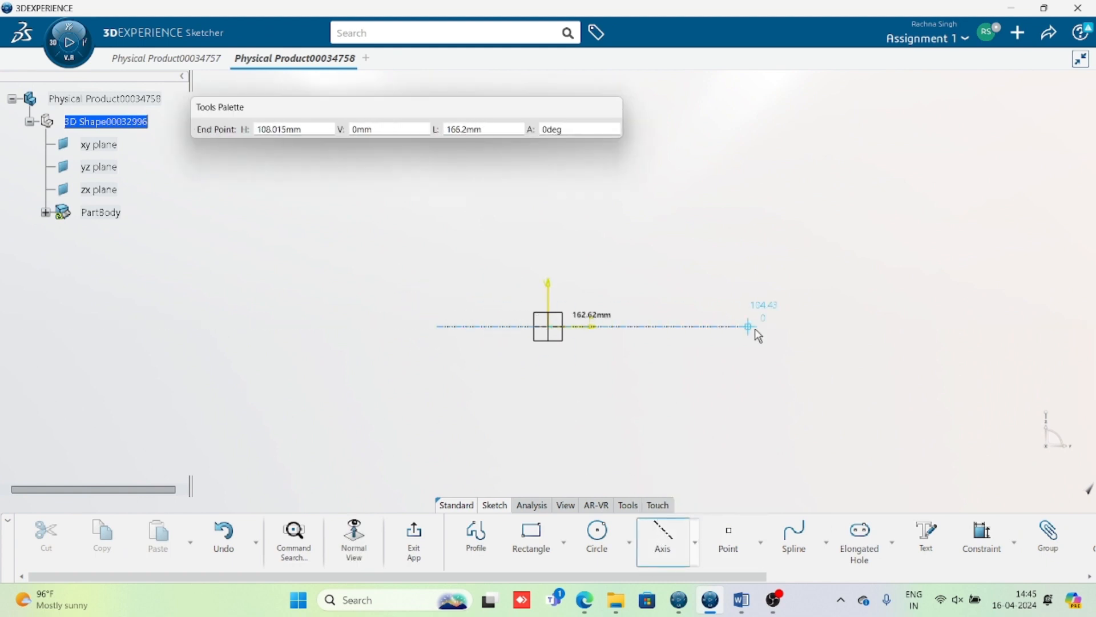
pyautogui.click(871, 330)
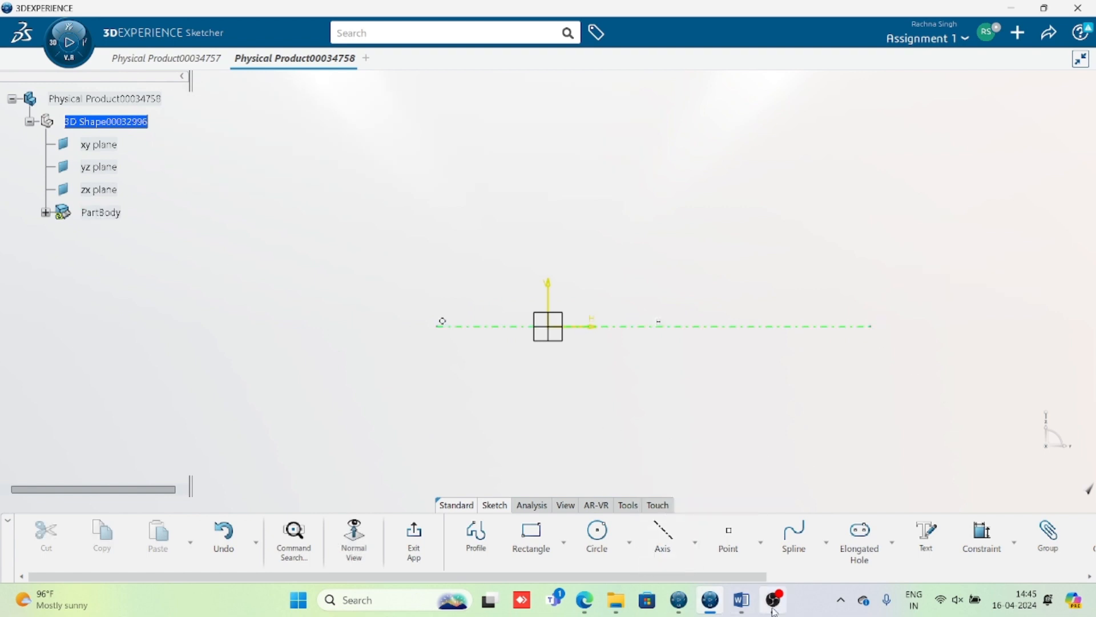
# Step: Draw a stepped Z-shaped profile below the axis, starting at the origin about 31 mm down and 61 mm across, and returning along a parallel inner contour
pyautogui.click(491, 543)
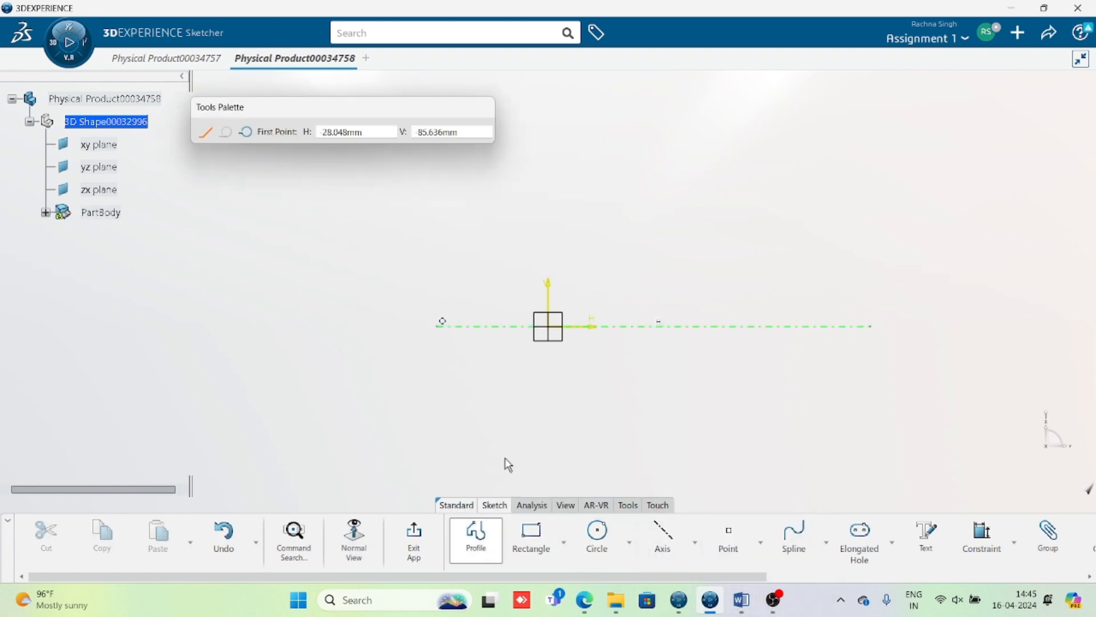
pyautogui.click(555, 333)
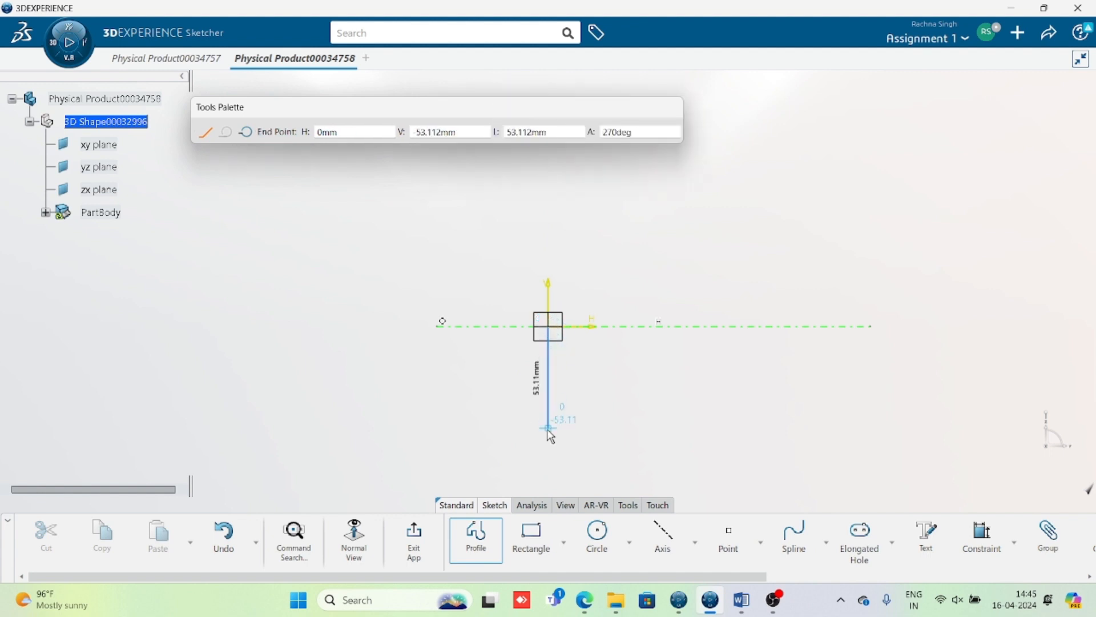
pyautogui.click(548, 385)
pyautogui.click(664, 385)
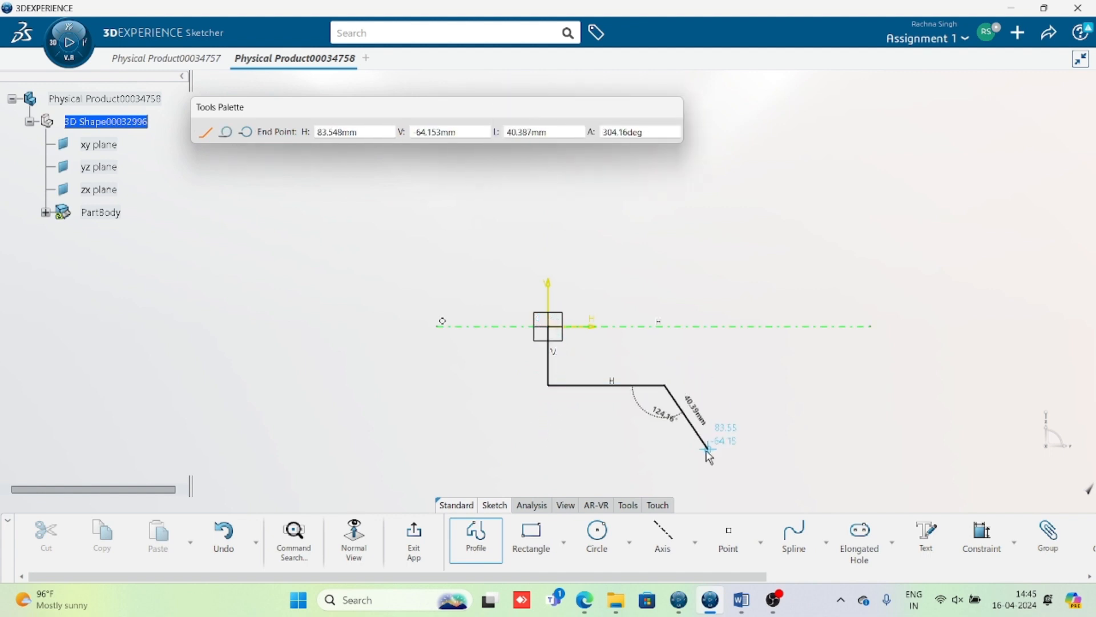
pyautogui.click(617, 409)
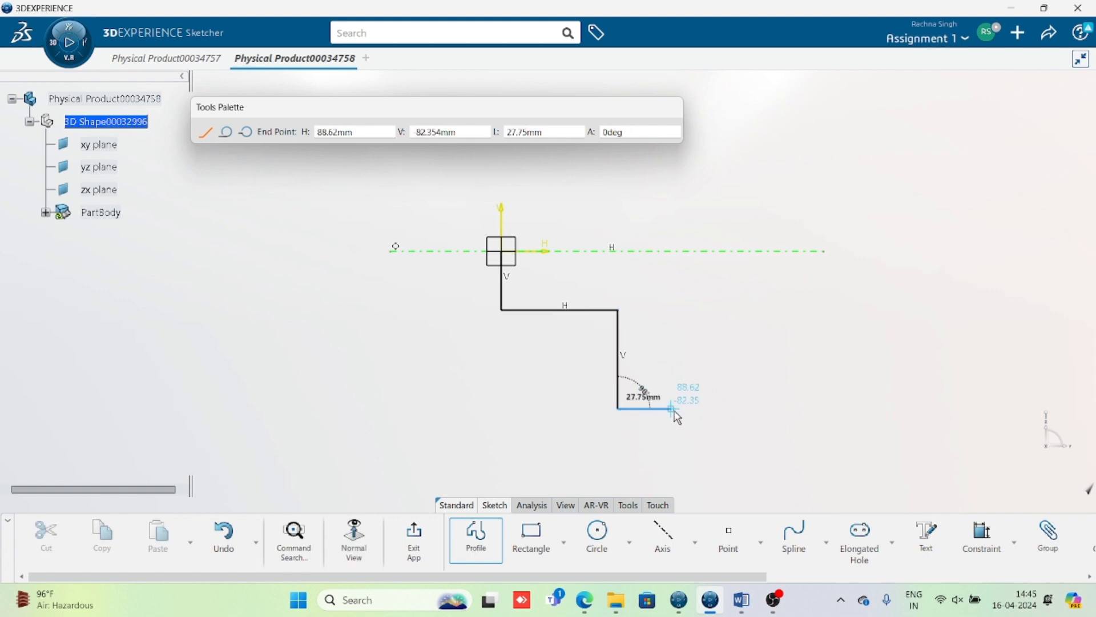
pyautogui.click(708, 409)
pyautogui.click(708, 386)
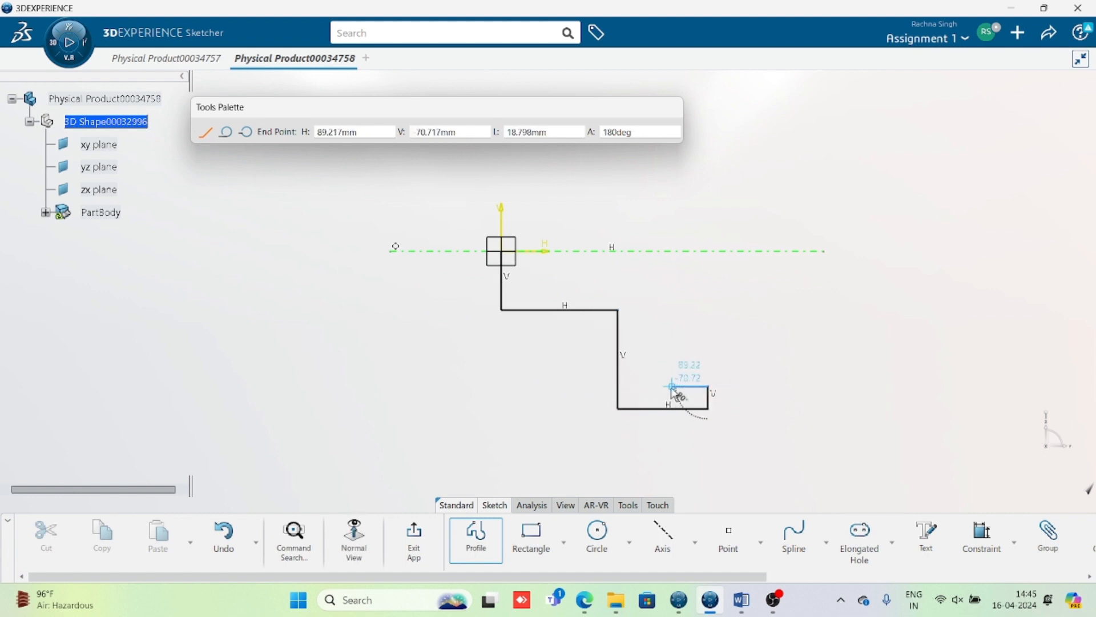
pyautogui.click(640, 387)
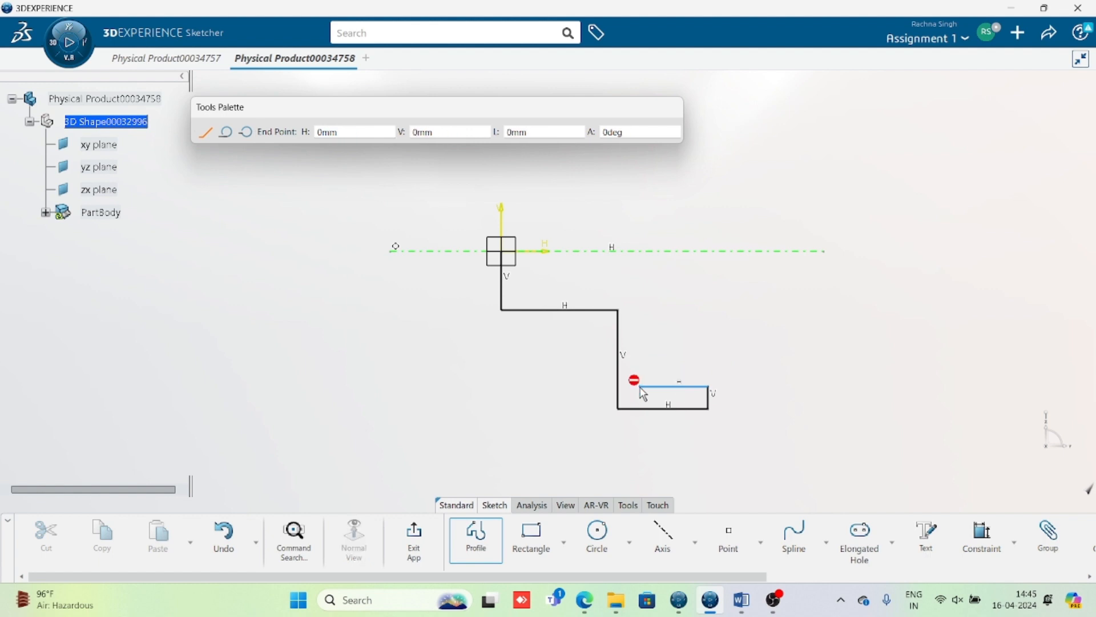
pyautogui.click(640, 282)
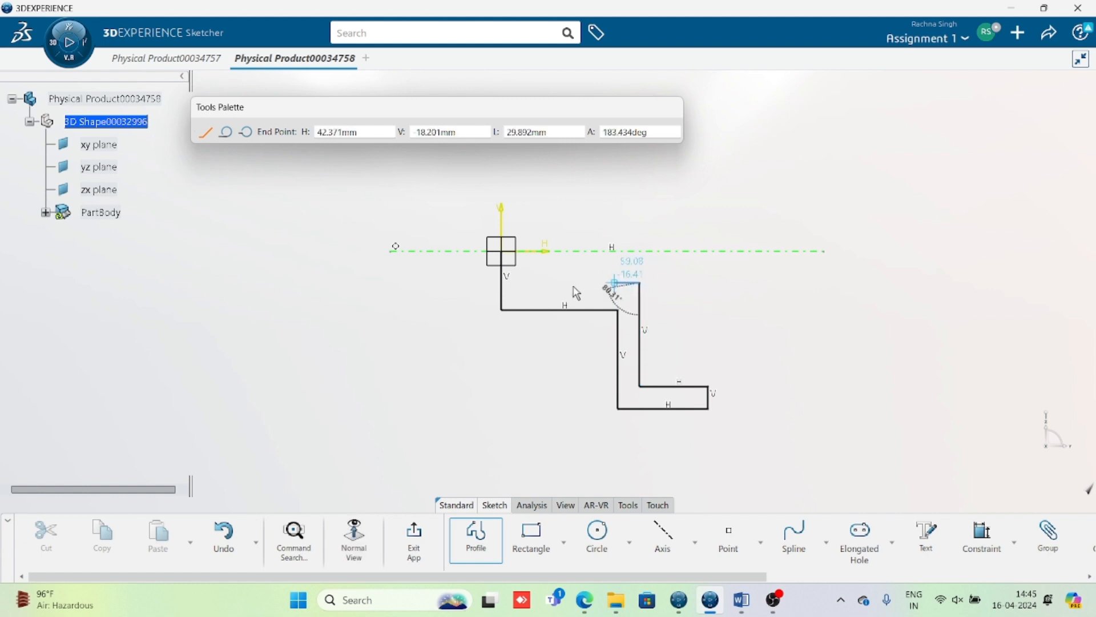
pyautogui.click(467, 282)
pyautogui.press('Escape')
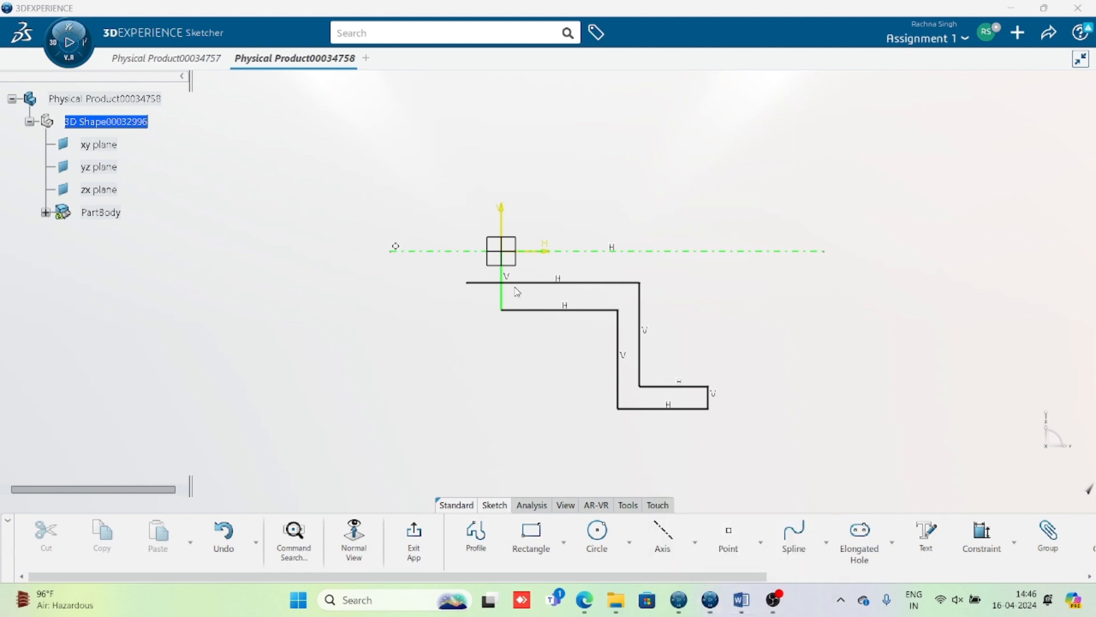
# Step: Check the section view in the Word drawing, return to 3DEXPERIENCE and trim the two overhanging line ends to close the profile with Quick Trim
pyautogui.click(741, 599)
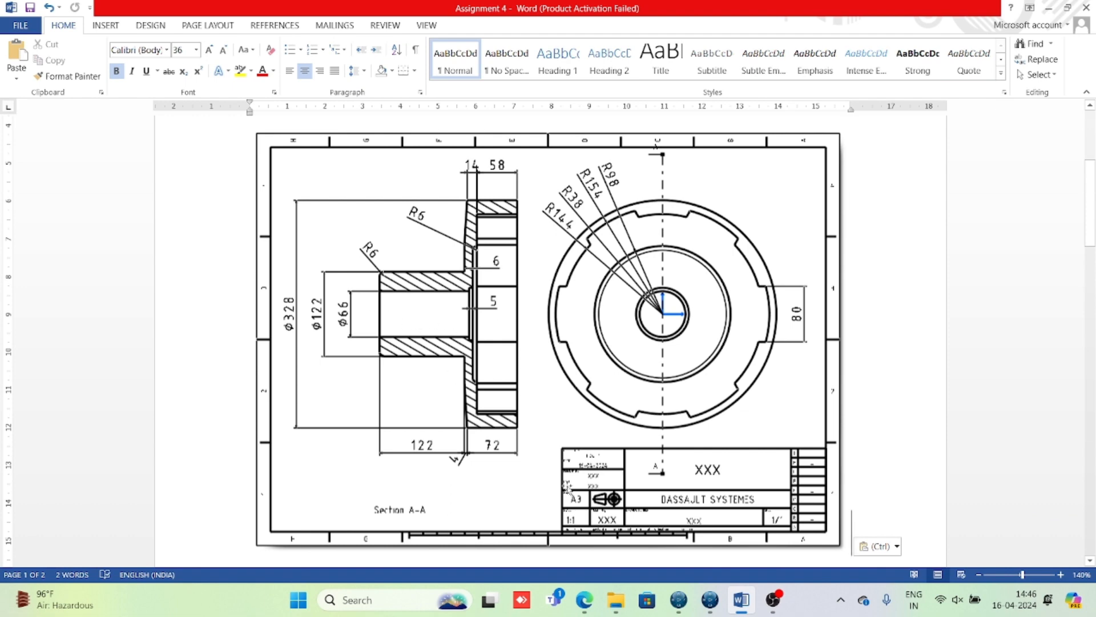
pyautogui.click(710, 600)
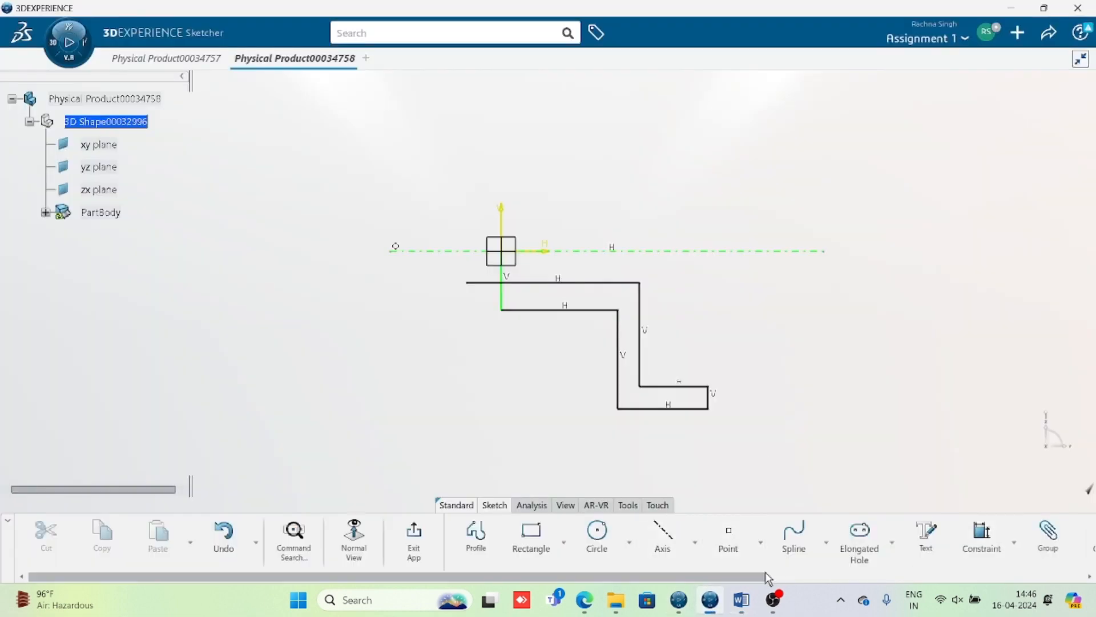
pyautogui.moveTo(751, 577); pyautogui.dragTo(903, 578)
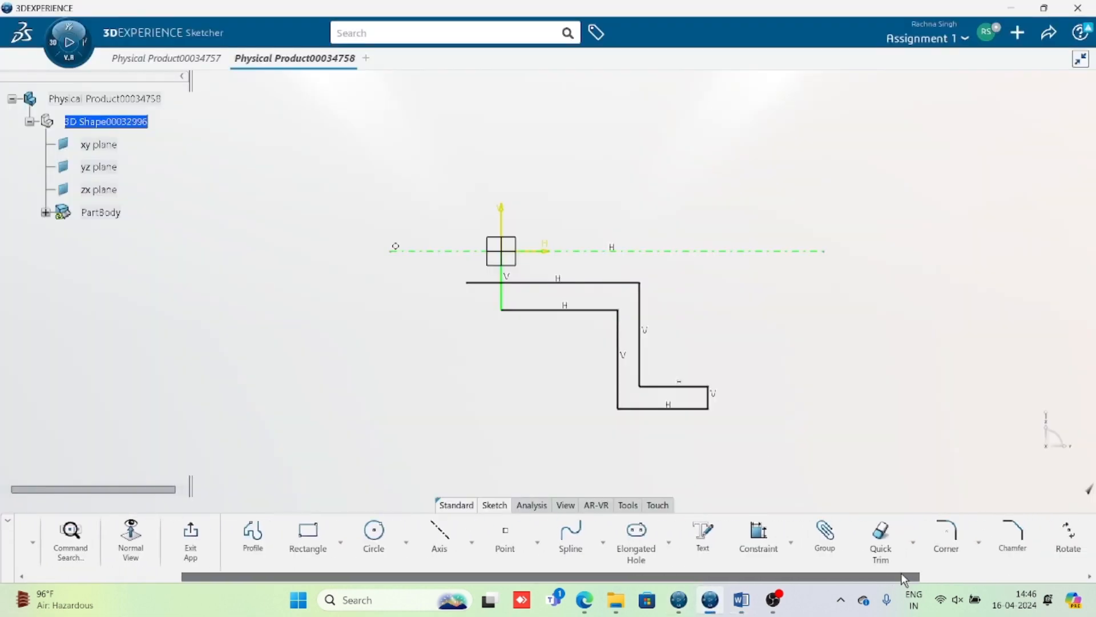
pyautogui.click(881, 537)
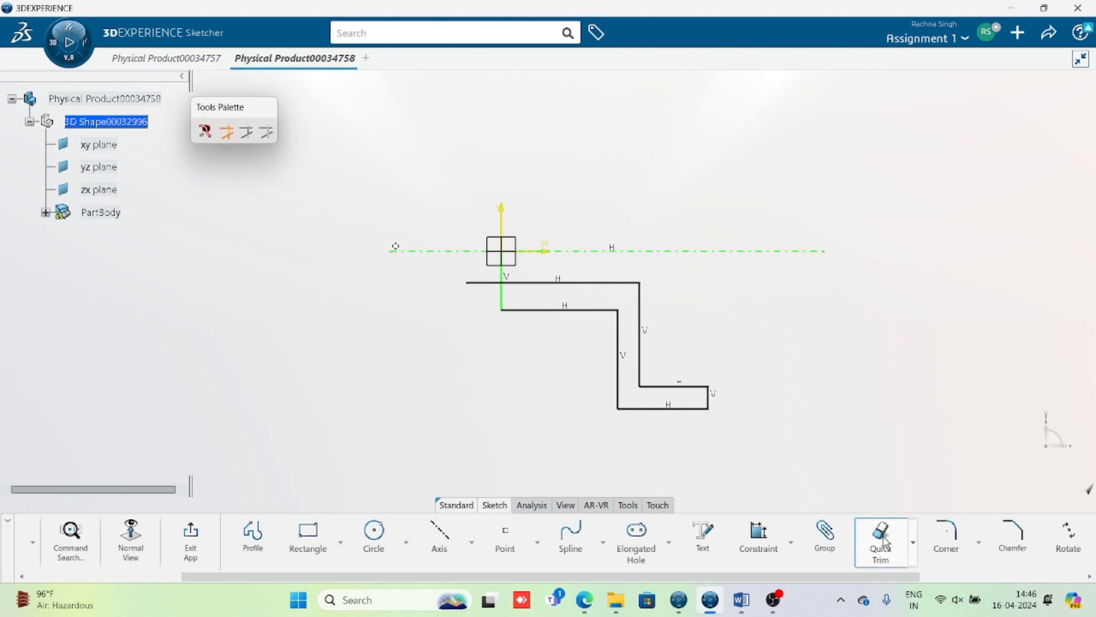
pyautogui.click(503, 273)
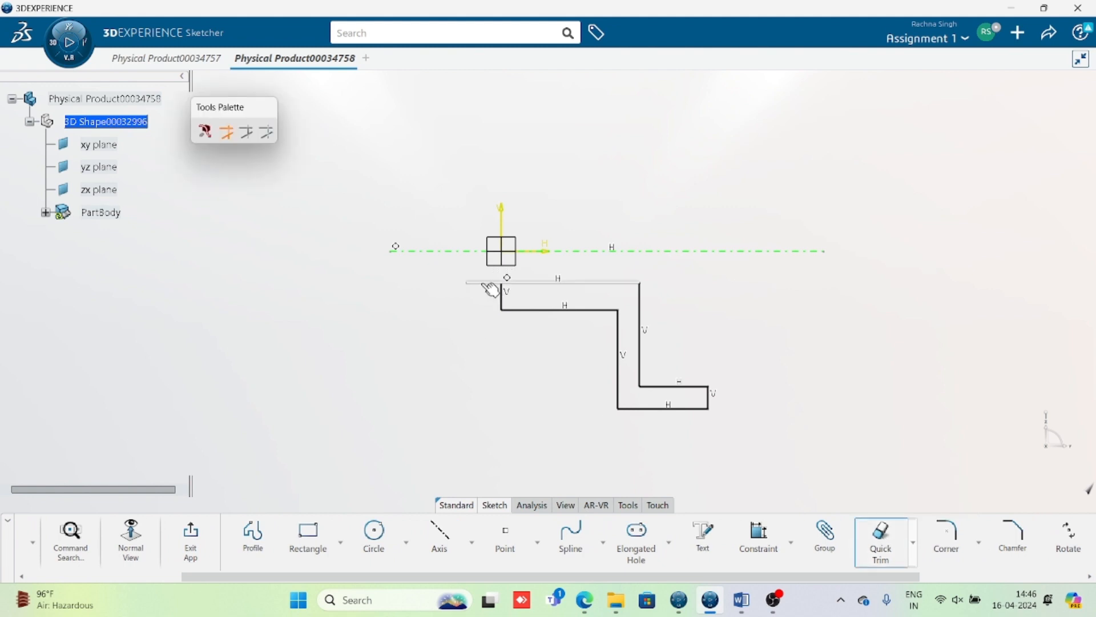
pyautogui.click(485, 283)
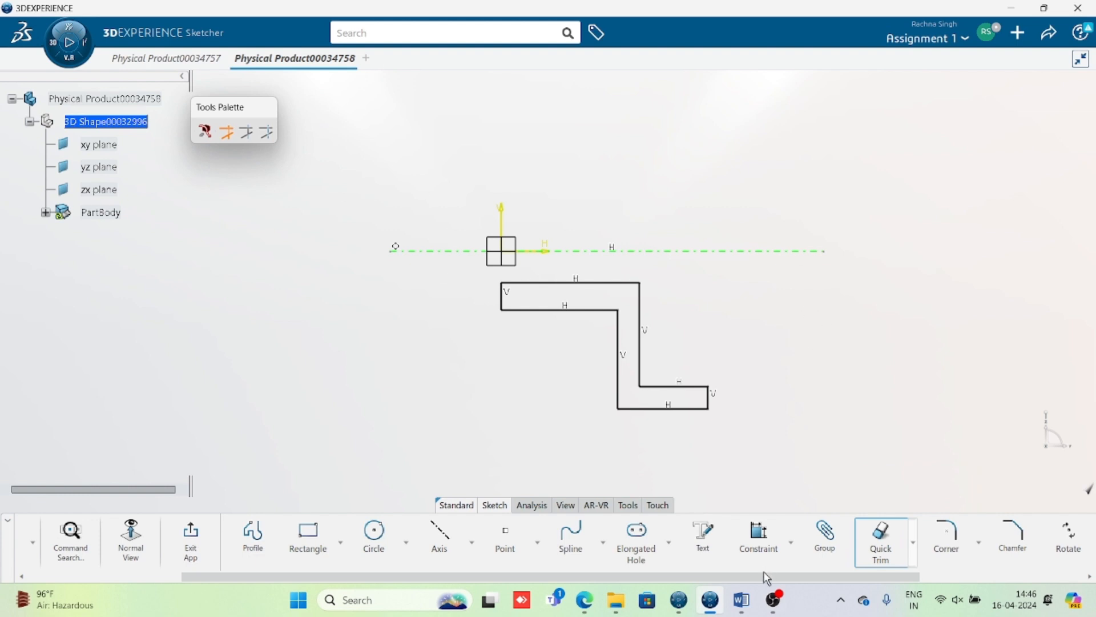
# Step: Constrain the short vertical end line of the hub to be coincident with the vertical sketch axis
pyautogui.click(756, 539)
pyautogui.click(508, 298)
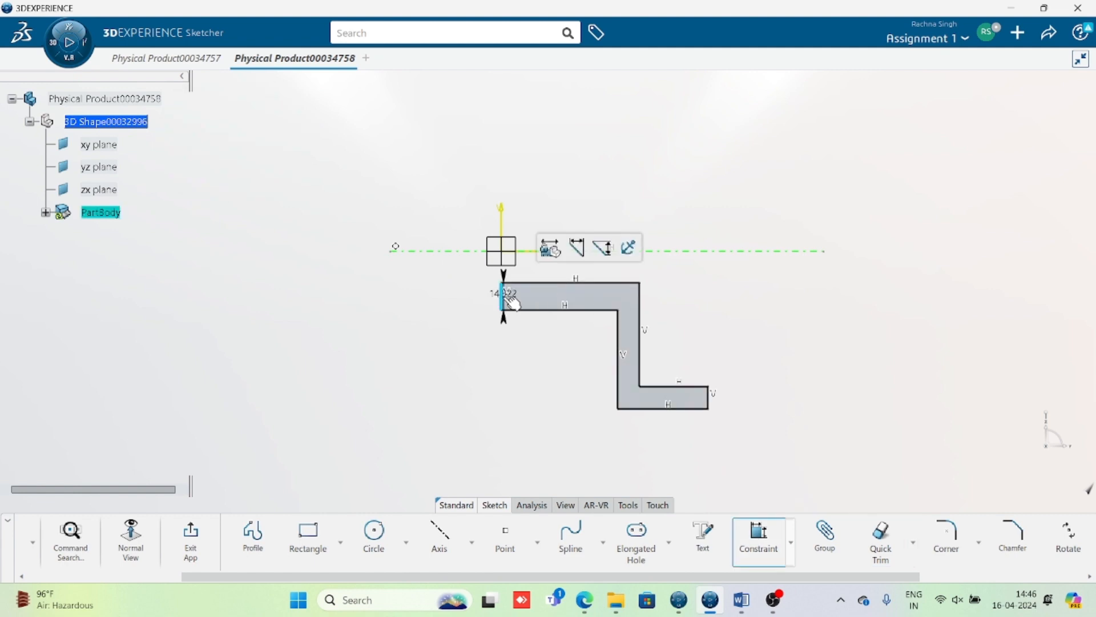
pyautogui.click(501, 217)
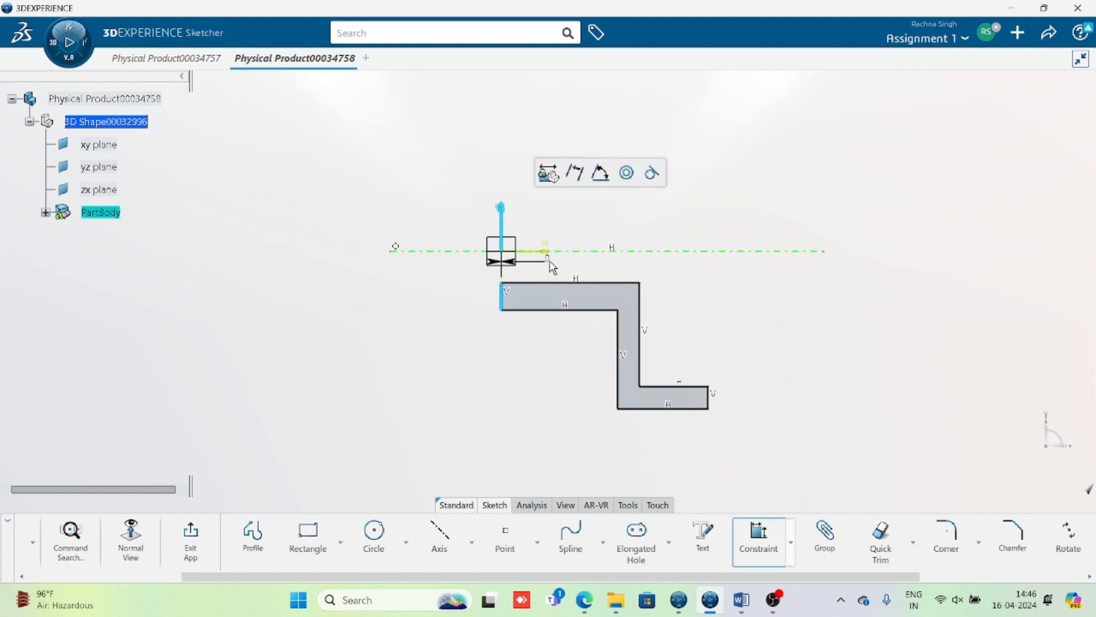
pyautogui.rightClick(462, 160)
pyautogui.click(494, 237)
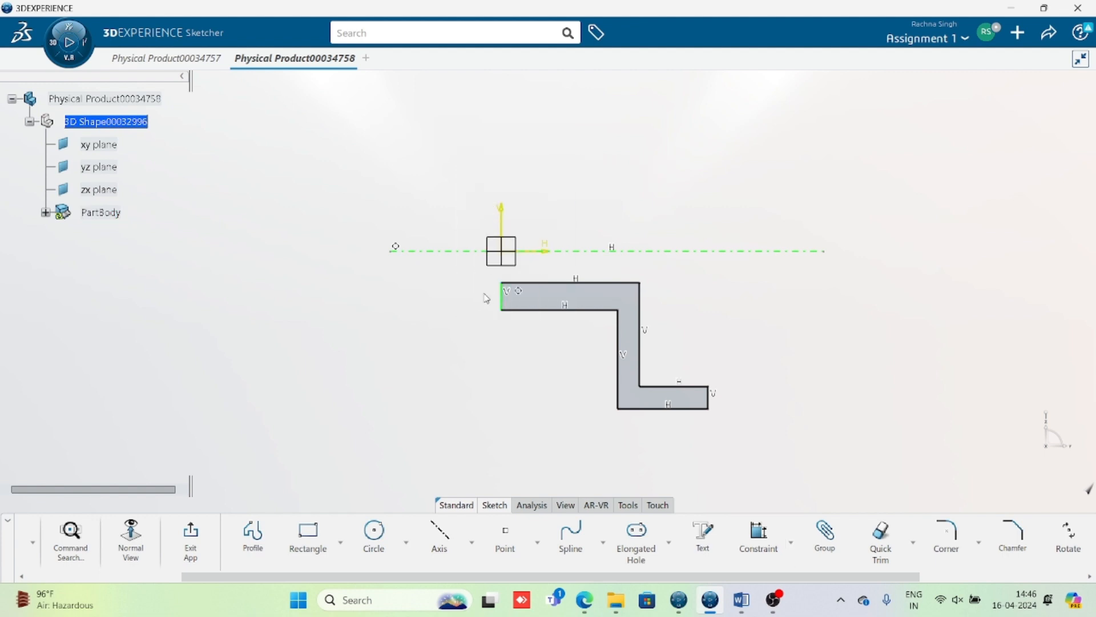
# Step: Add a diameter dimension between the hub's outer horizontal line and the revolution axis
pyautogui.click(757, 536)
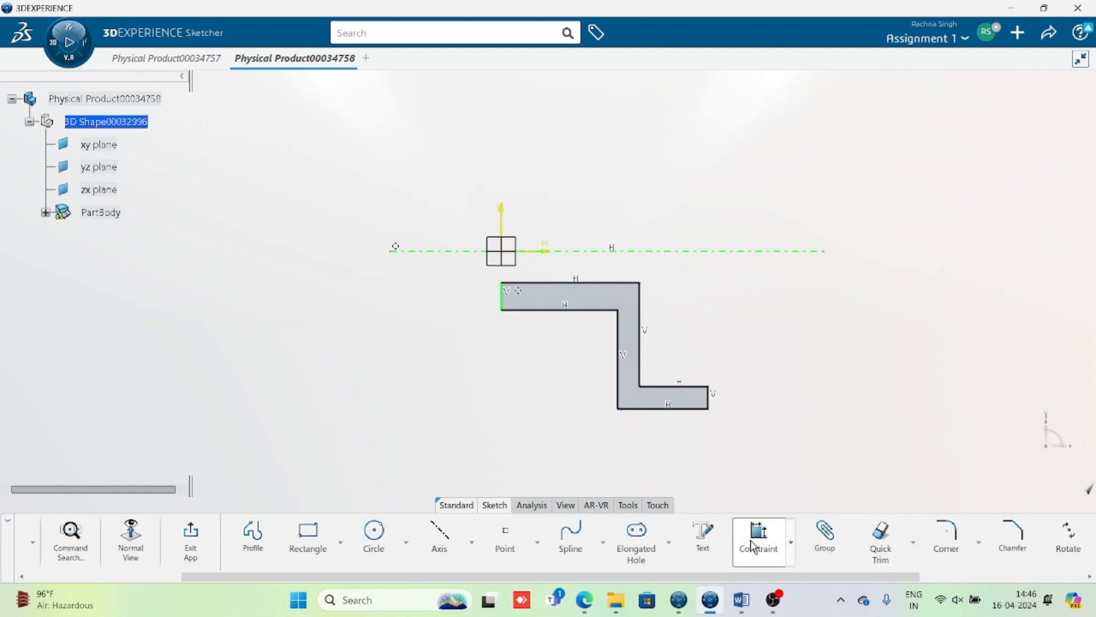
pyautogui.click(549, 311)
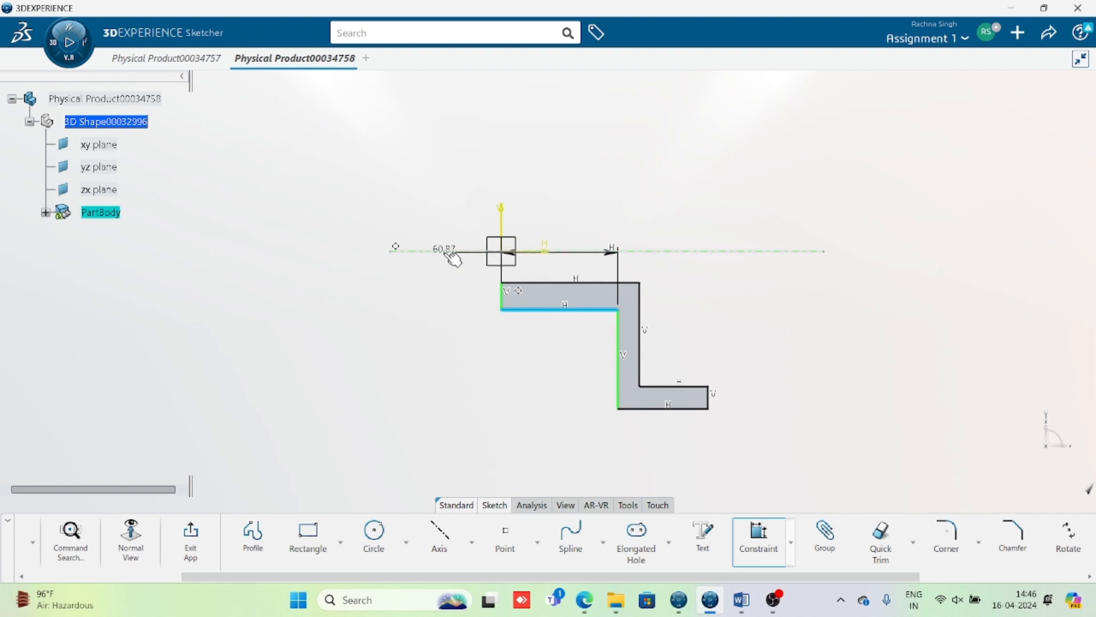
pyautogui.click(451, 252)
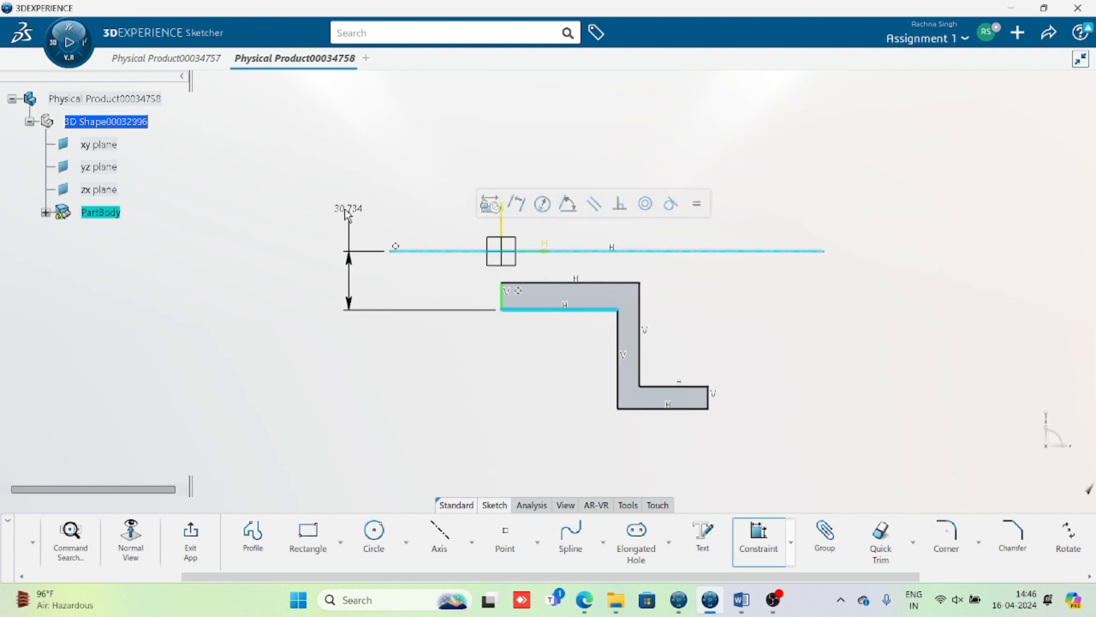
pyautogui.rightClick(318, 181)
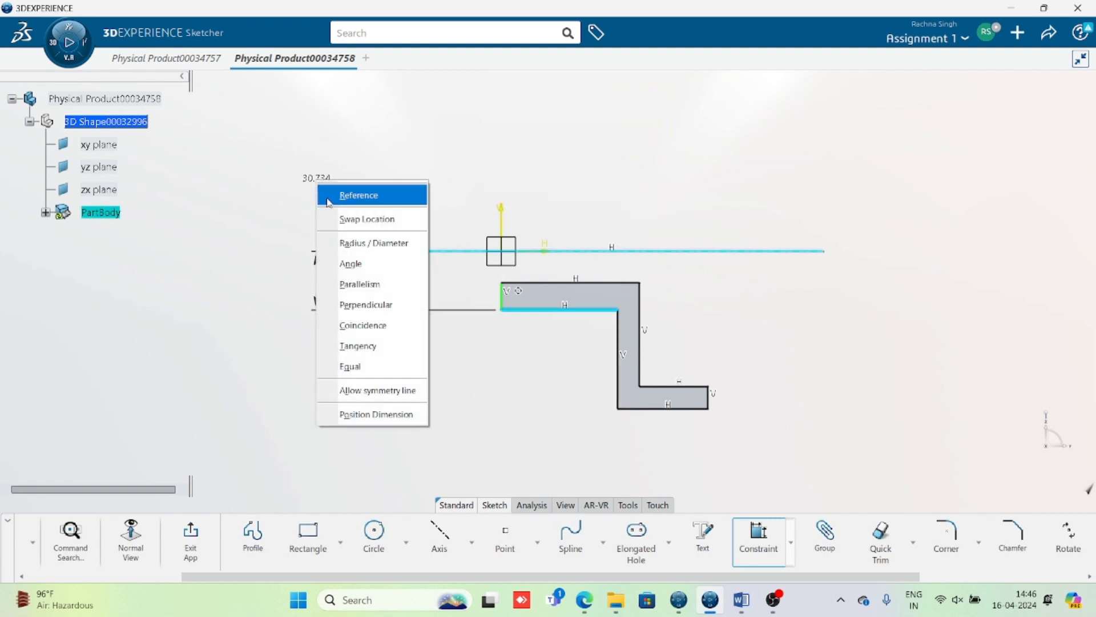
pyautogui.click(367, 243)
pyautogui.click(366, 251)
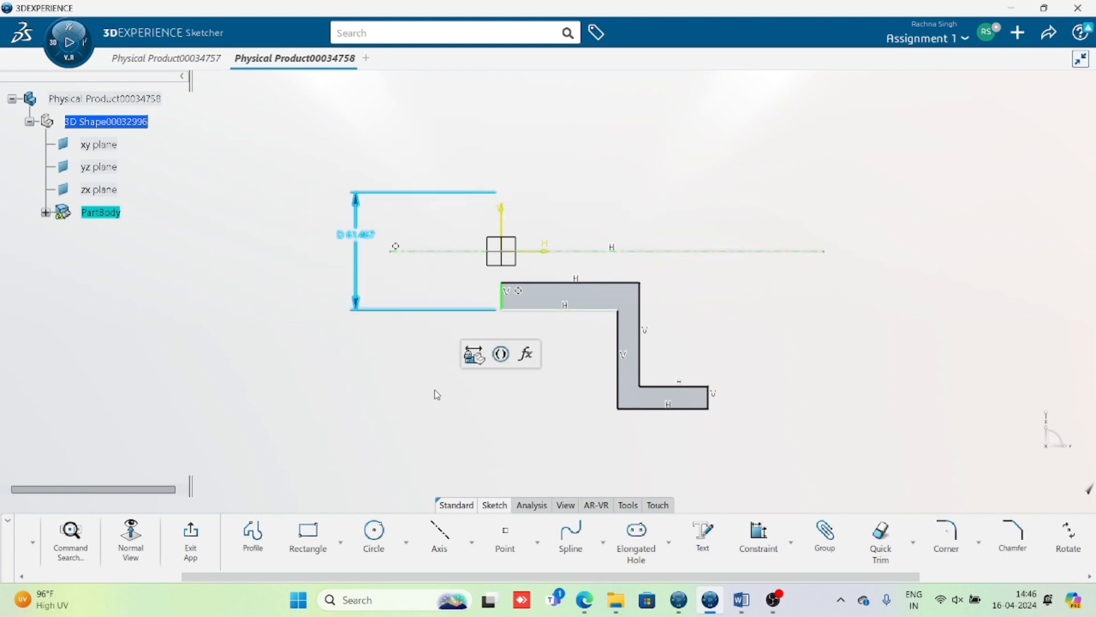
# Step: Check the hub's outer diameter in the Word drawing and set the hub's outer diameter dimension to 122 mm in 3DEXPERIENCE
pyautogui.click(741, 599)
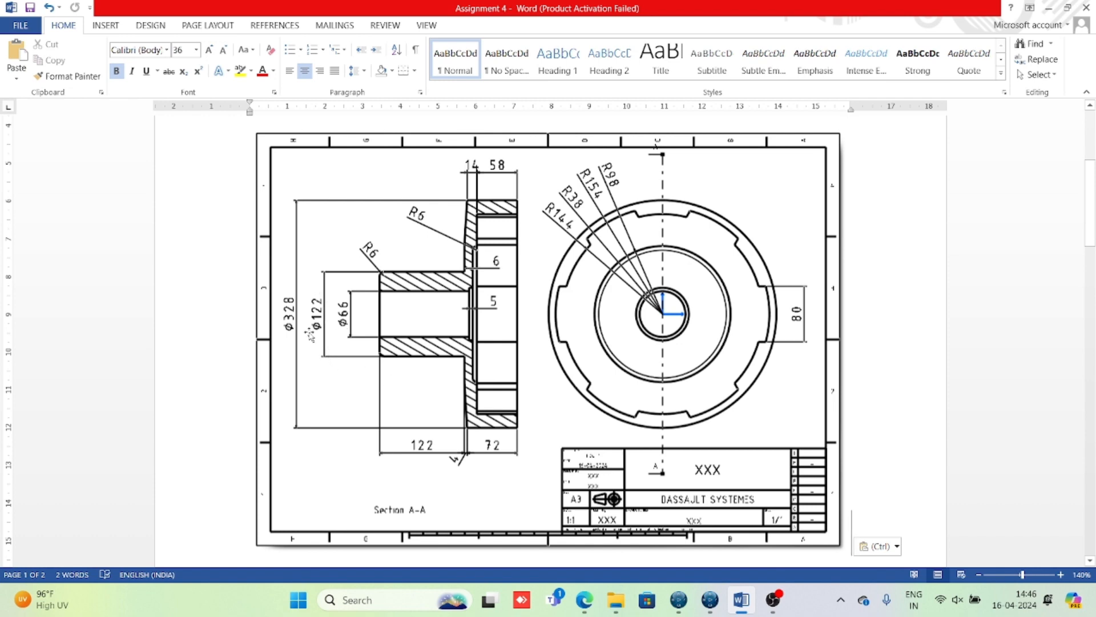
pyautogui.click(709, 599)
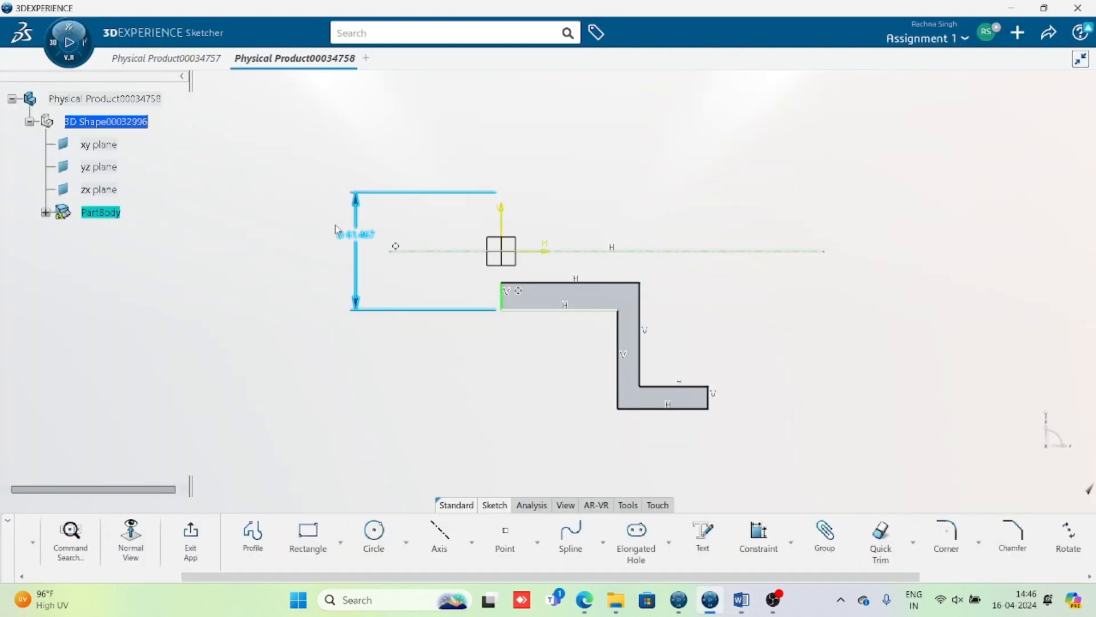
pyautogui.doubleClick(357, 234)
pyautogui.write('12')
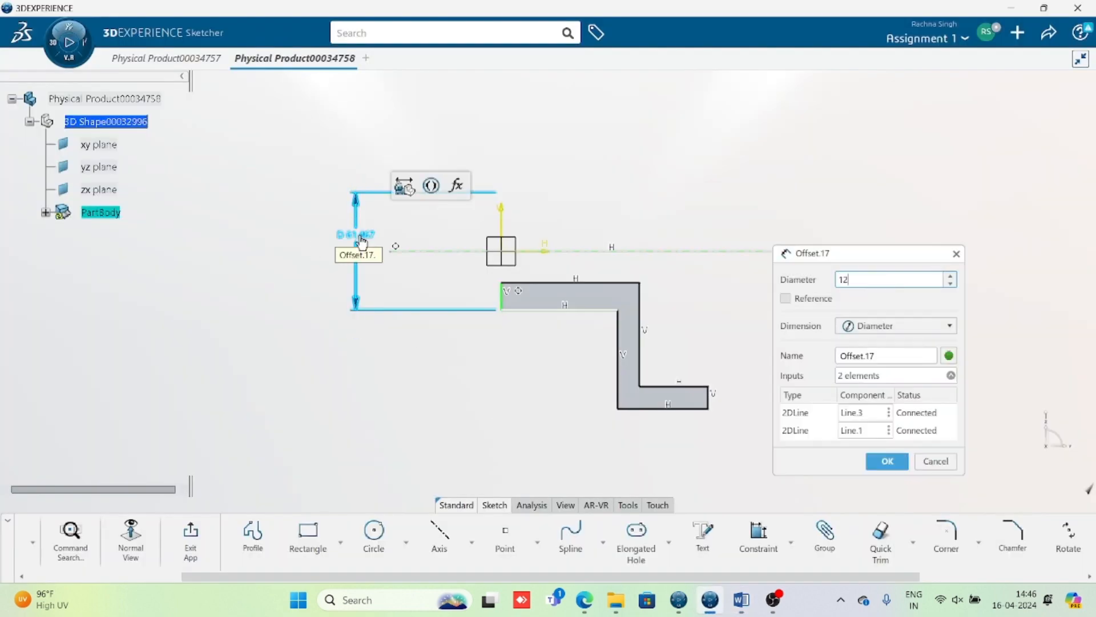
pyautogui.press('Return')
pyautogui.click(796, 425)
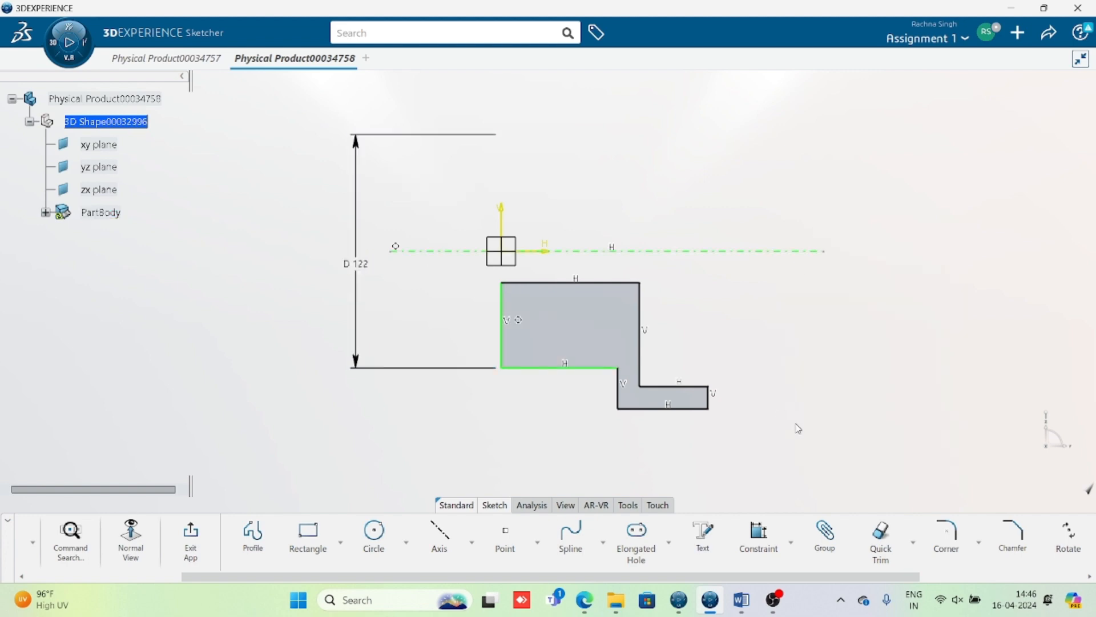
# Step: Add a diameter dimension between the hub's inner horizontal line and the revolution axis
pyautogui.click(761, 548)
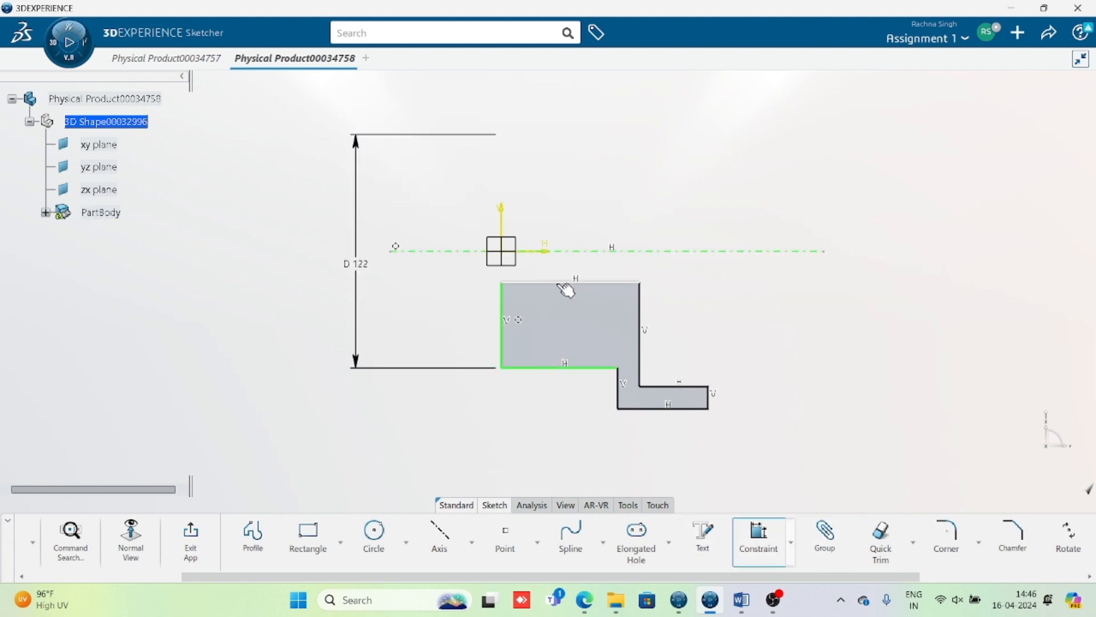
pyautogui.click(566, 283)
pyautogui.click(723, 251)
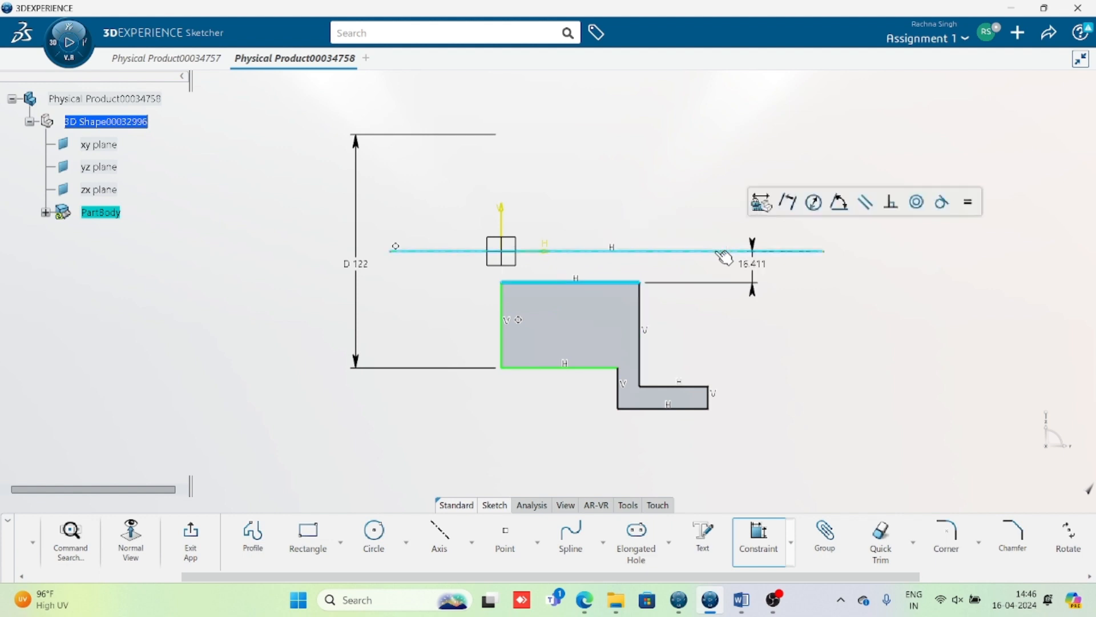
pyautogui.rightClick(462, 212)
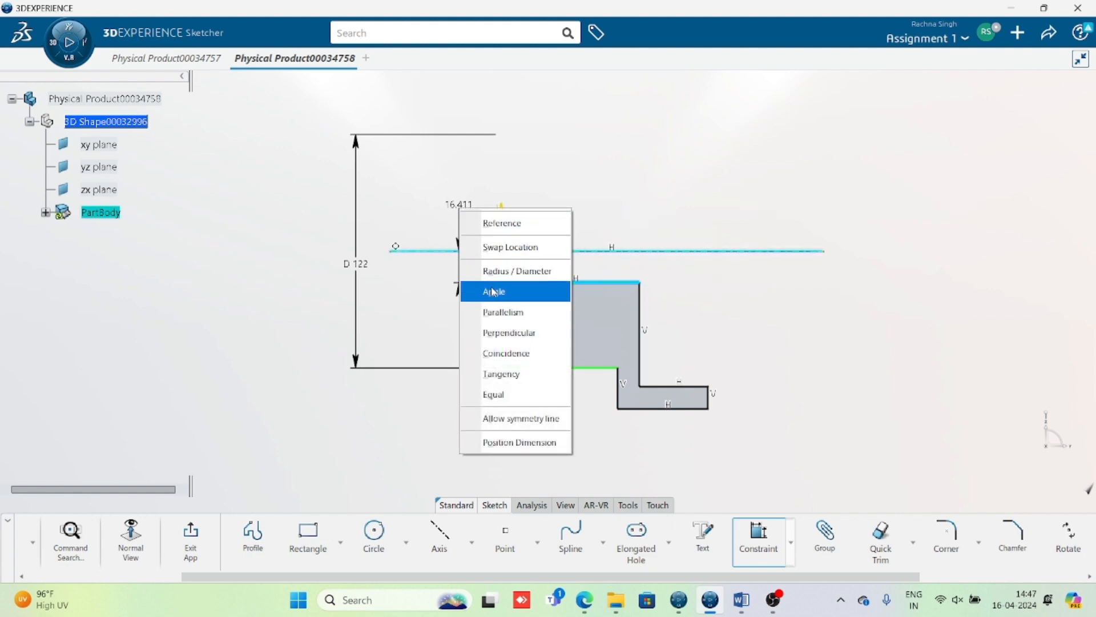
pyautogui.click(501, 271)
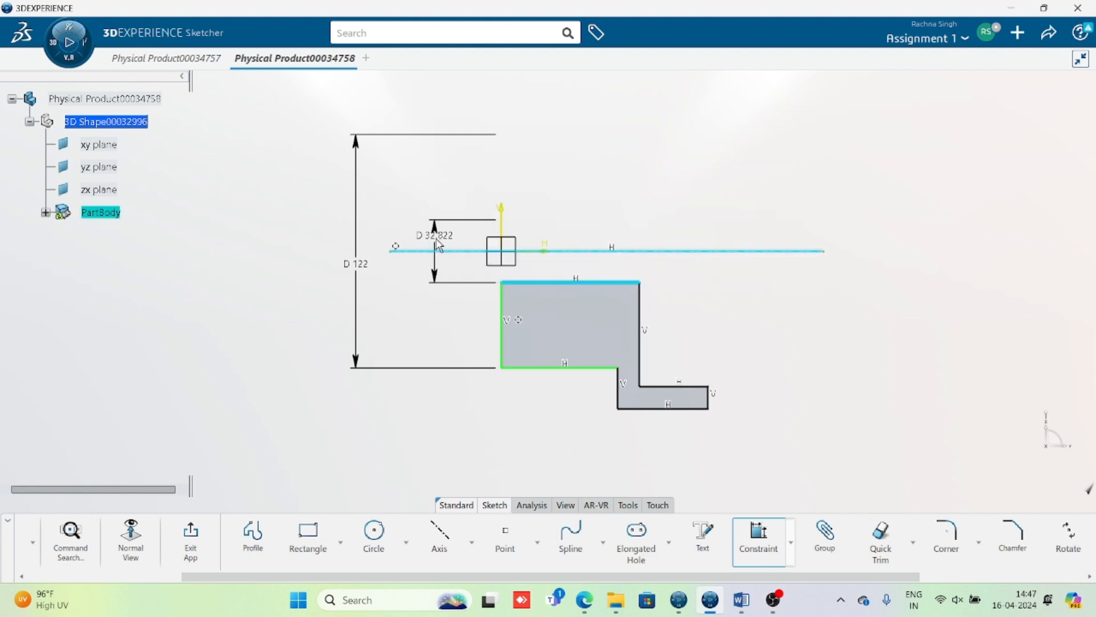
pyautogui.click(435, 275)
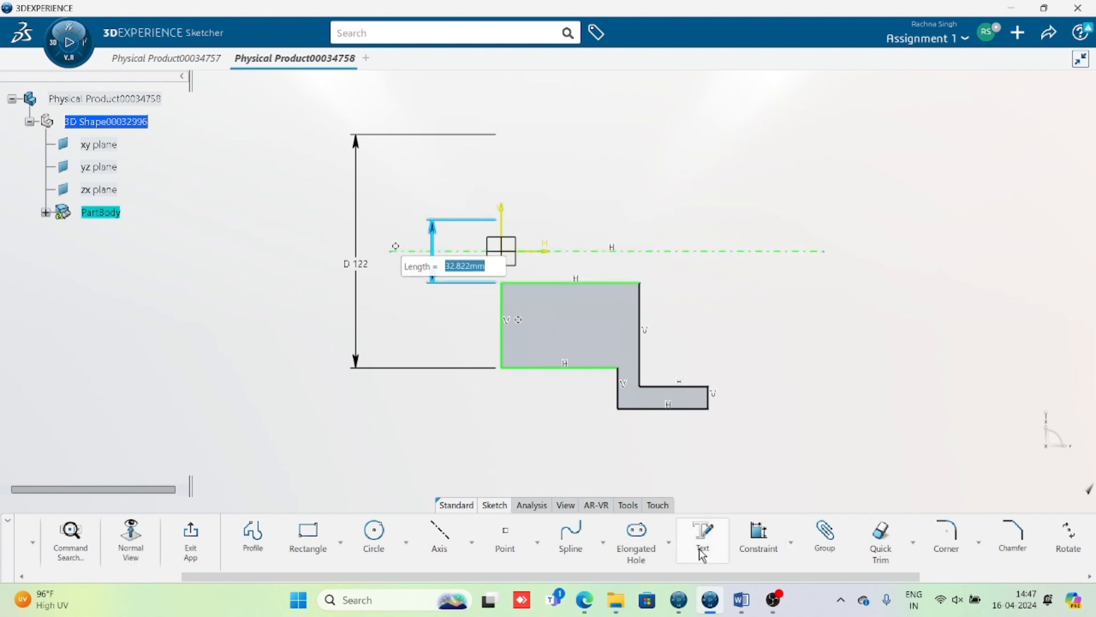
# Step: Check the bore diameter in the Word drawing and set the inner diameter dimension to 66 mm in 3DEXPERIENCE
pyautogui.click(742, 600)
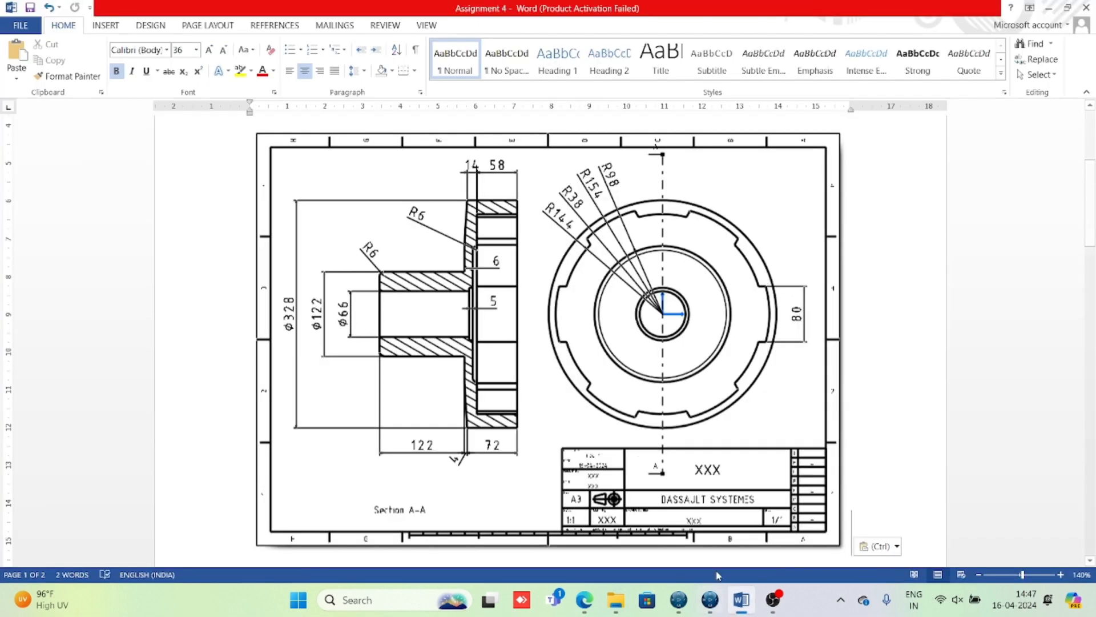
pyautogui.click(710, 599)
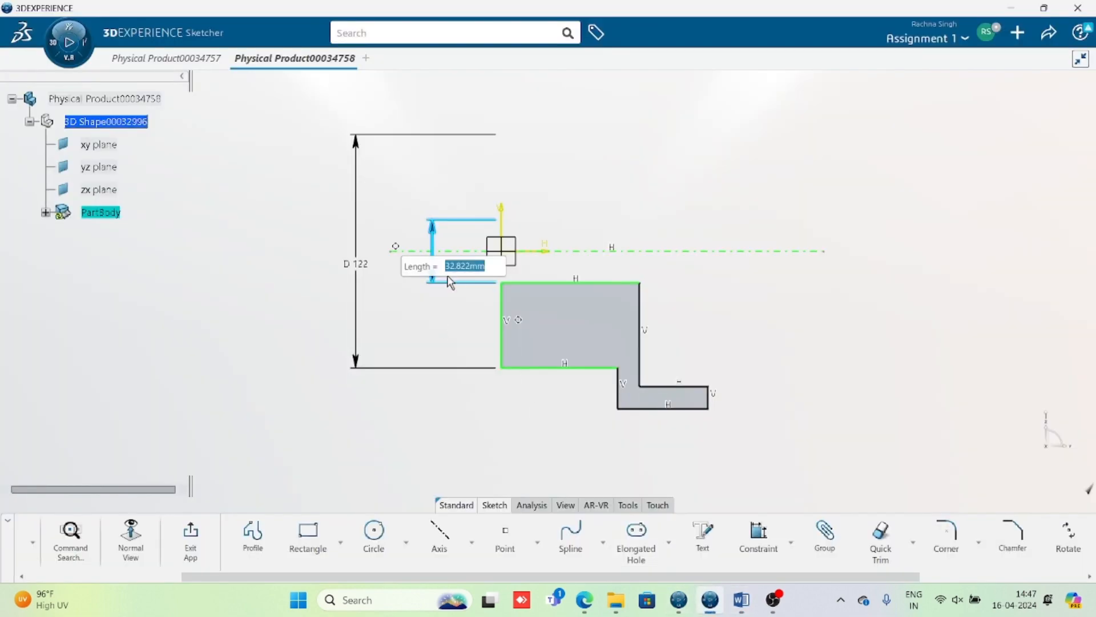
pyautogui.write('65')
pyautogui.press('Return')
pyautogui.click(879, 372)
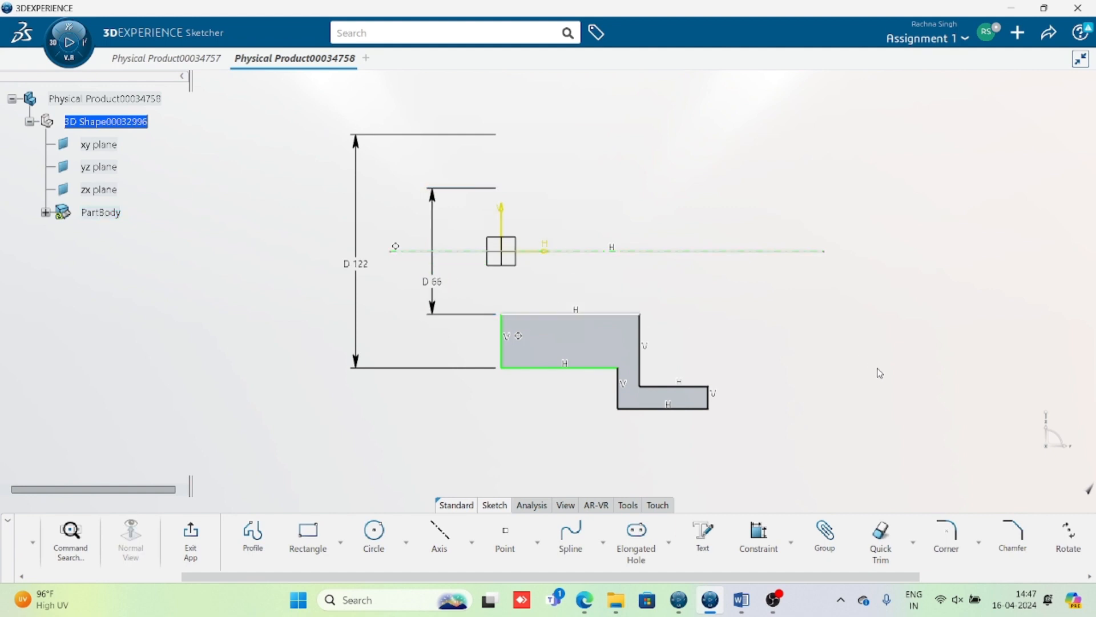
pyautogui.moveTo(777, 381); pyautogui.dragTo(727, 343, button='middle')
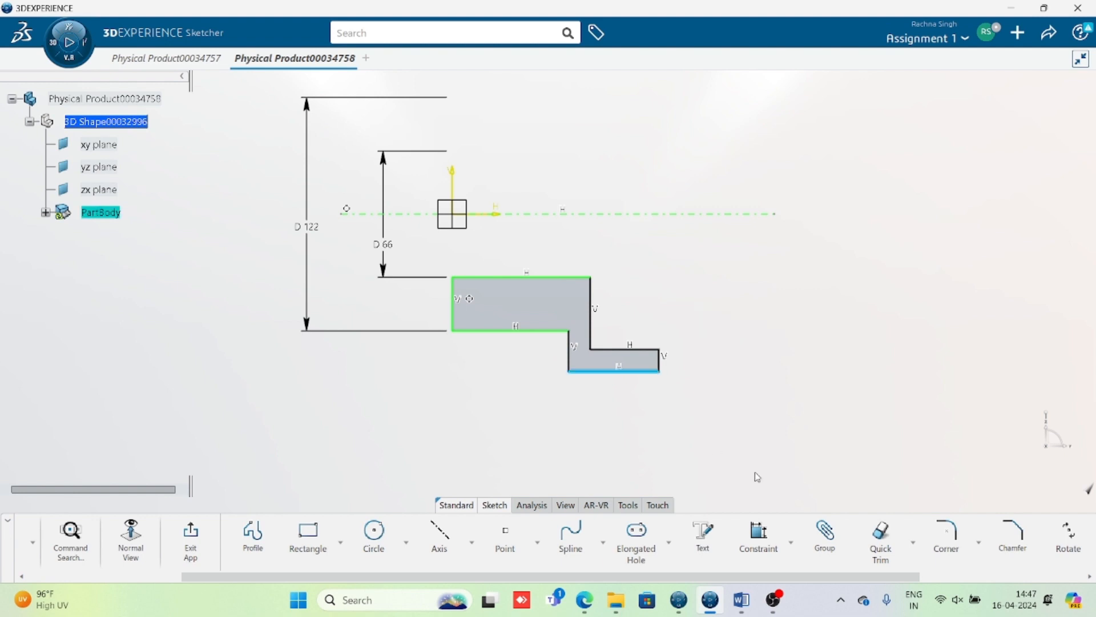
# Step: Add a diameter dimension between the flange's outermost horizontal line and the revolution axis
pyautogui.click(763, 545)
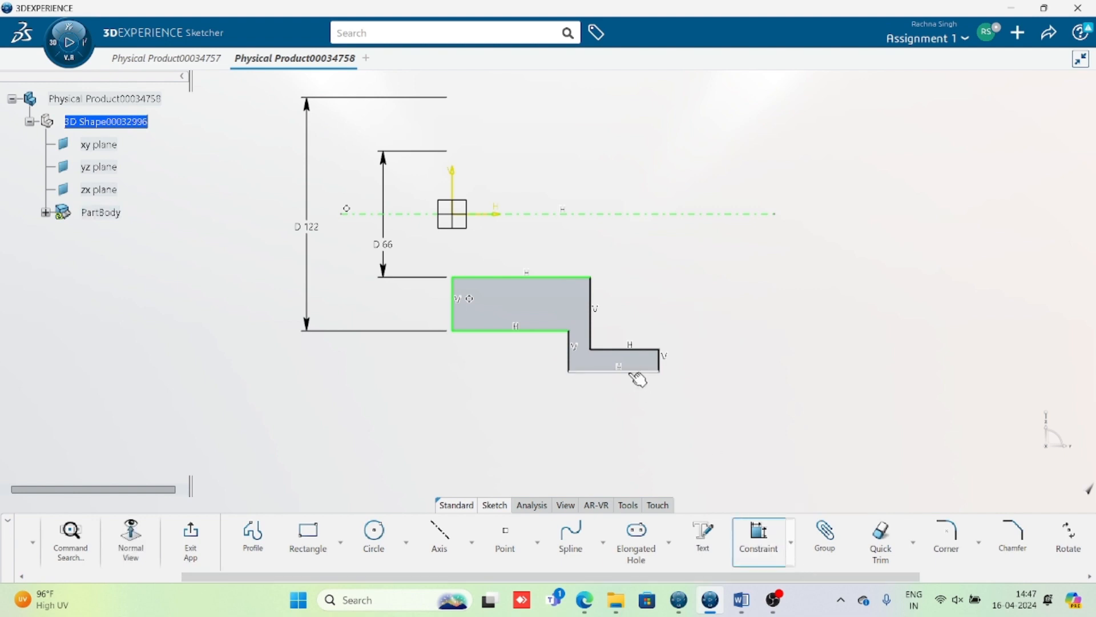
pyautogui.click(635, 371)
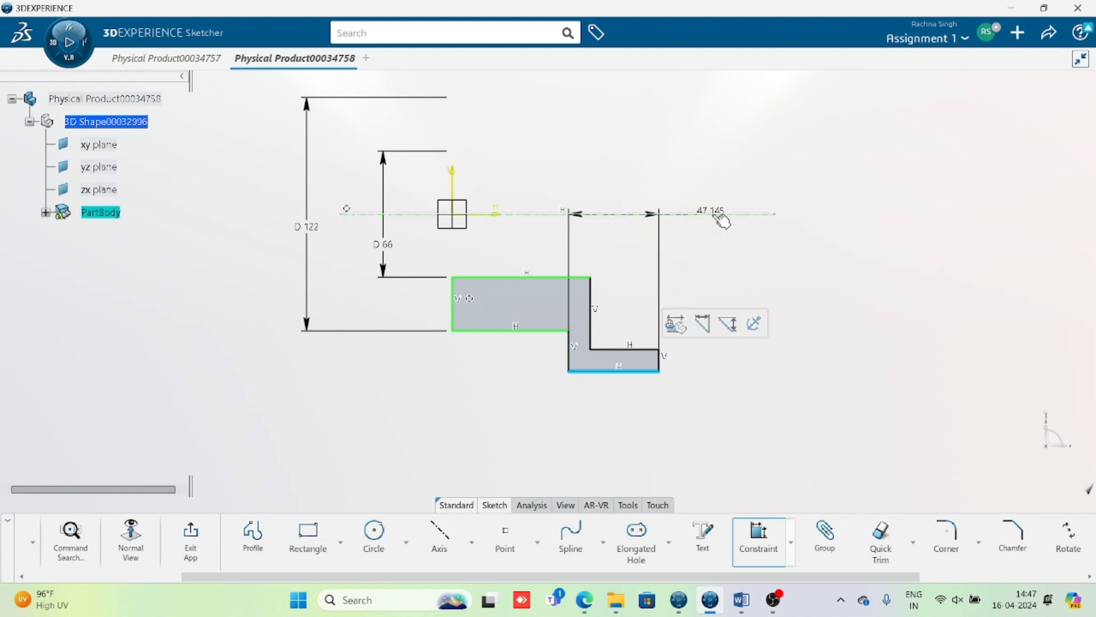
pyautogui.click(720, 215)
pyautogui.rightClick(266, 260)
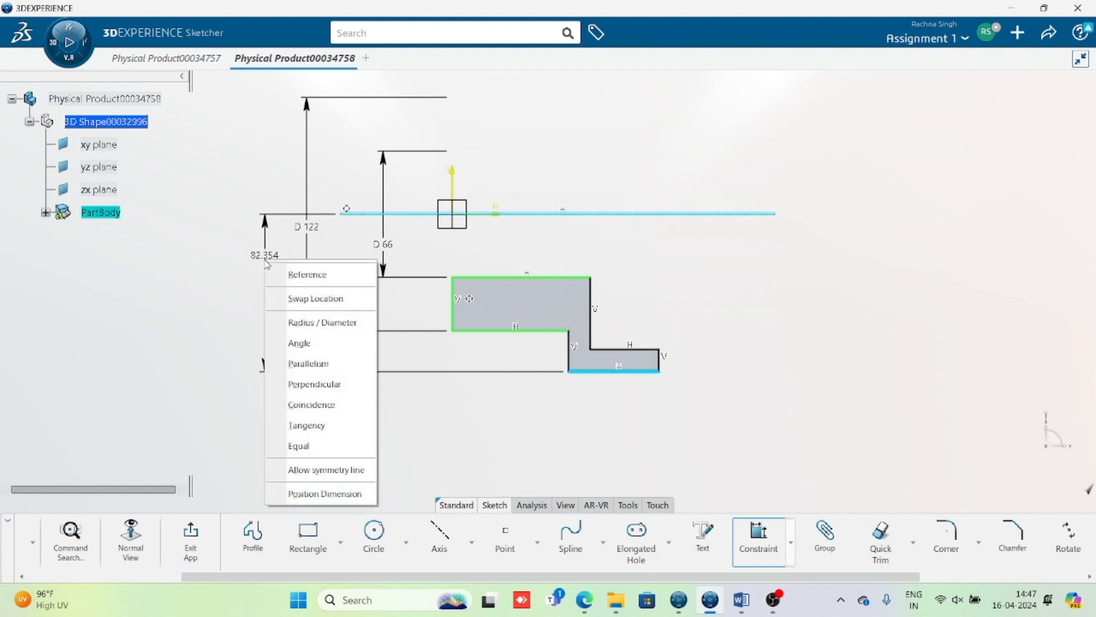
pyautogui.click(298, 323)
pyautogui.click(256, 286)
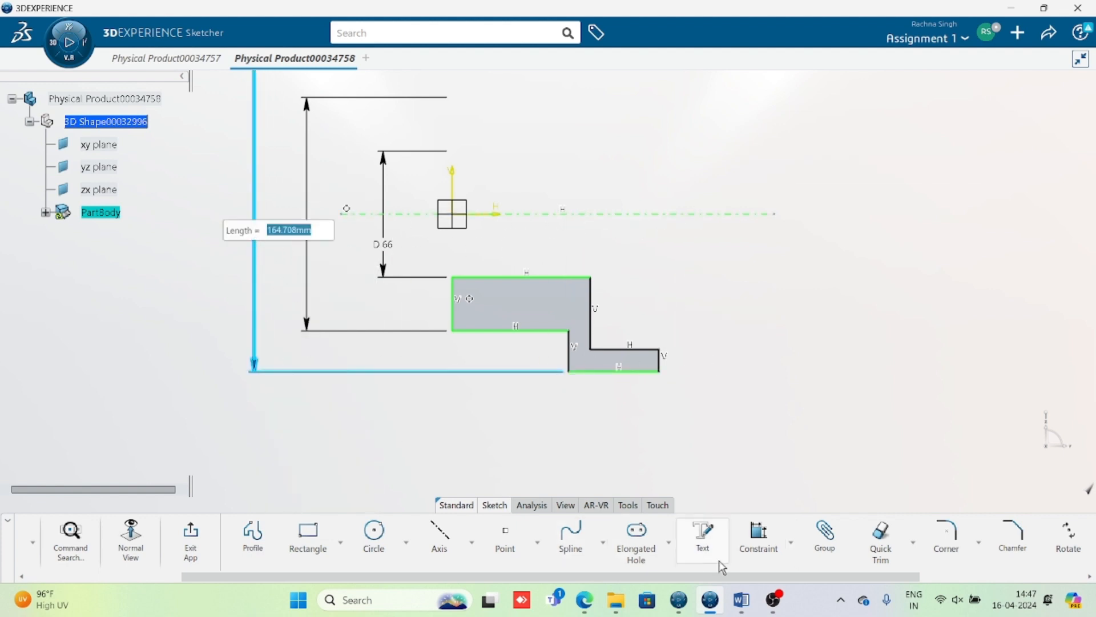
# Step: Check the flange's outer diameter in the Word drawing and set its diameter dimension to 328 mm in 3DEXPERIENCE
pyautogui.click(749, 603)
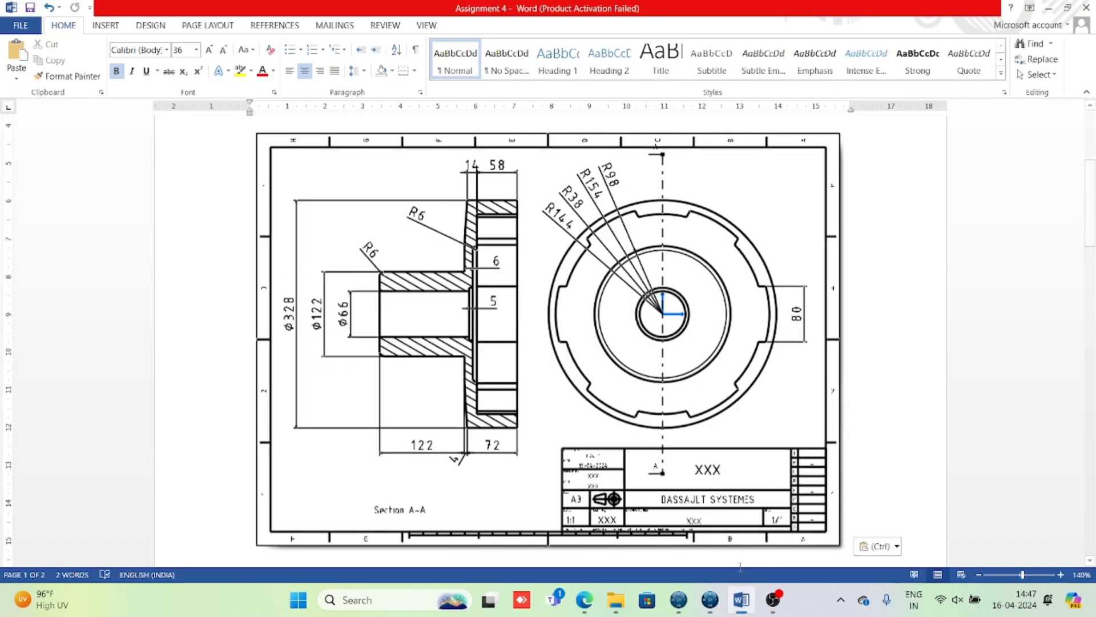
pyautogui.click(710, 600)
pyautogui.write('32')
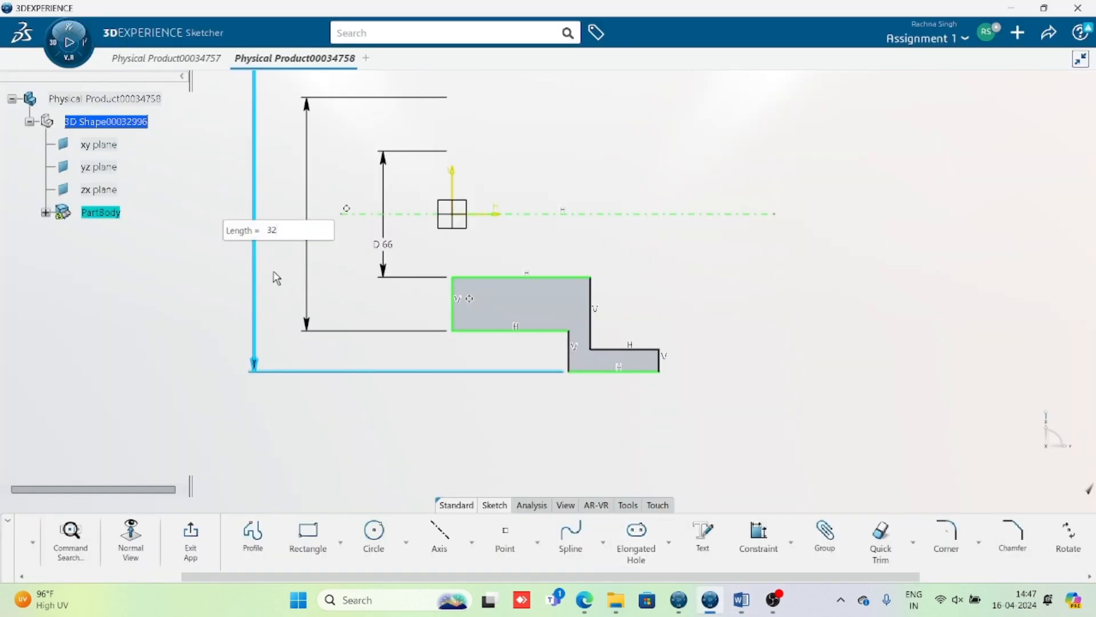
pyautogui.write('8')
pyautogui.press('Return')
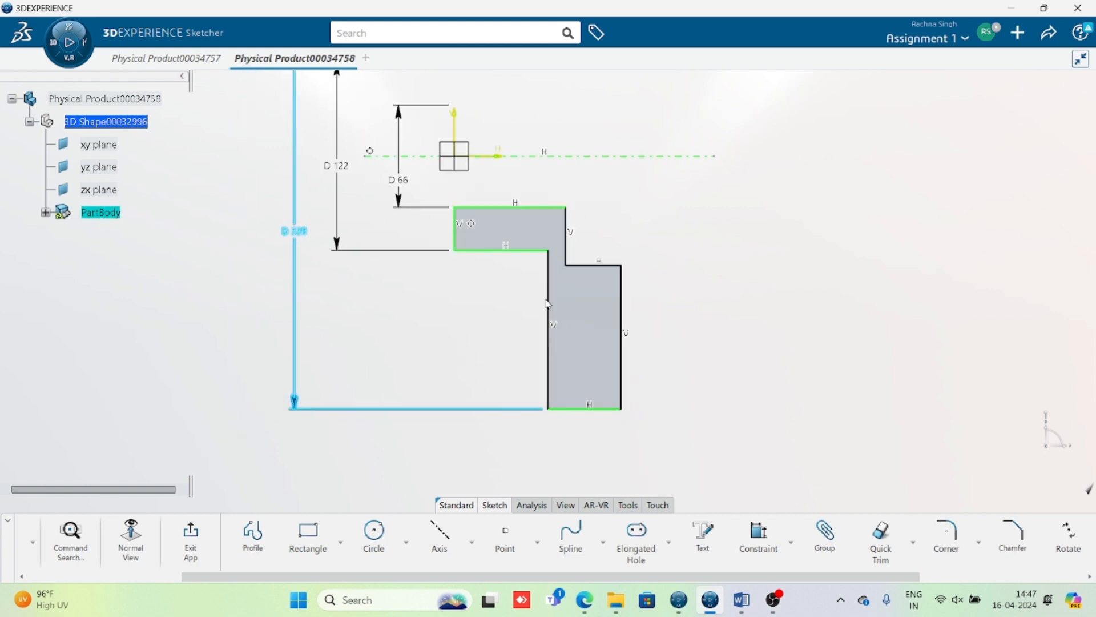
pyautogui.moveTo(468, 331); pyautogui.dragTo(437, 371, button='middle')
pyautogui.click(433, 394)
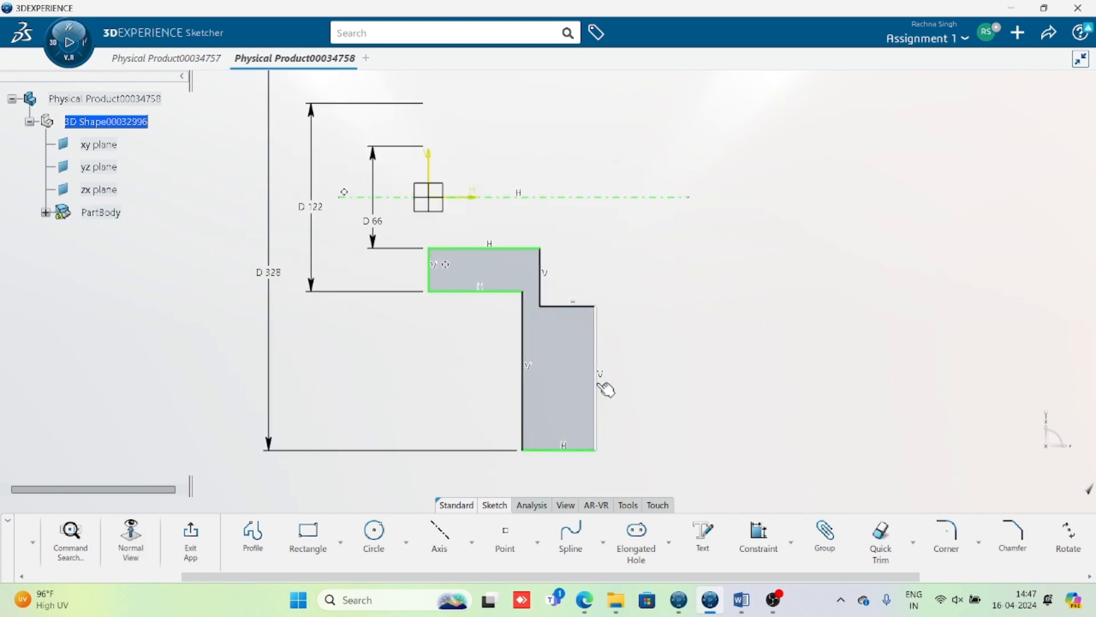
# Step: Move the rim's inner horizontal line close to its outer line so the profile has a long web and a thin rim
pyautogui.moveTo(563, 308); pyautogui.dragTo(568, 438)
pyautogui.click(719, 460)
pyautogui.moveTo(721, 464); pyautogui.dragTo(717, 443, button='middle')
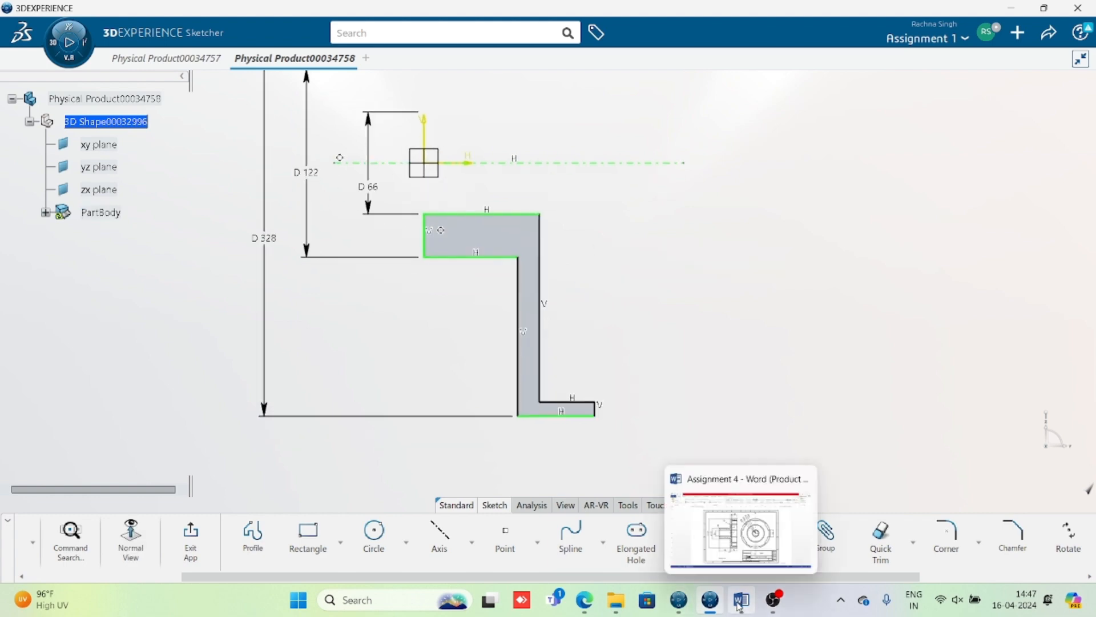
# Step: Study the section view in the Word drawing and sketch a slanted line across the web's outer lower corner in 3DEXPERIENCE
pyautogui.click(739, 604)
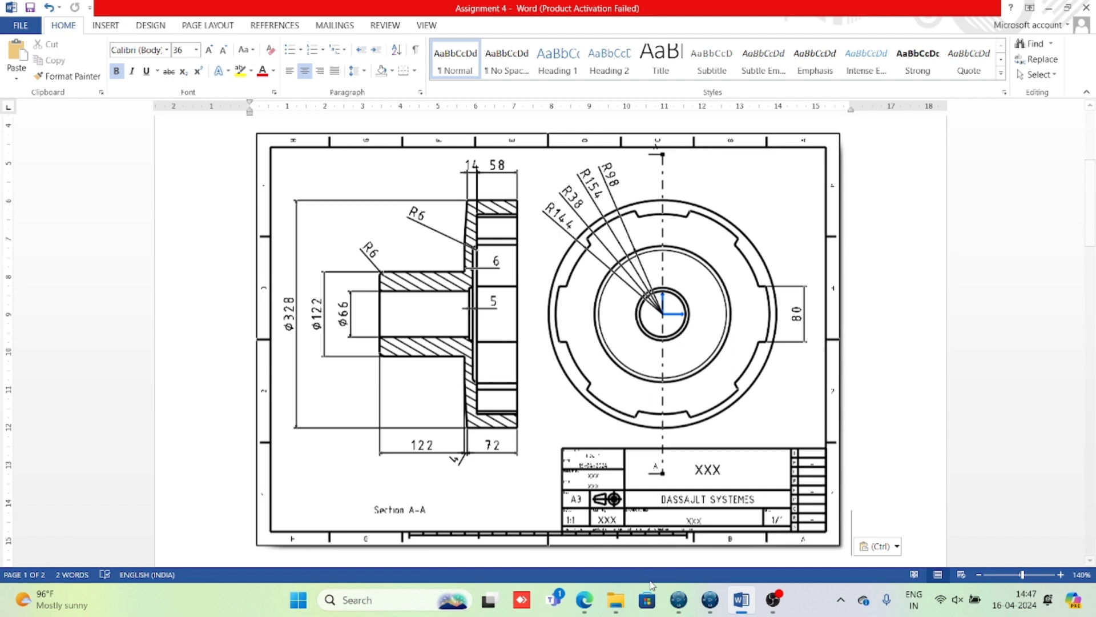
pyautogui.click(710, 600)
pyautogui.moveTo(504, 400); pyautogui.dragTo(505, 347, button='middle')
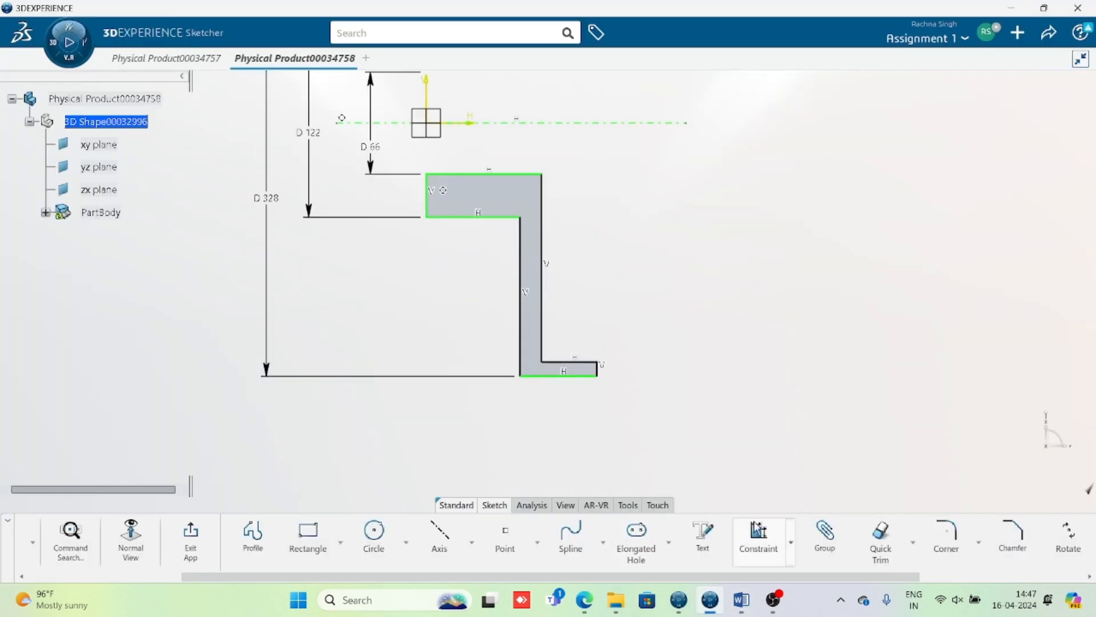
pyautogui.click(734, 593)
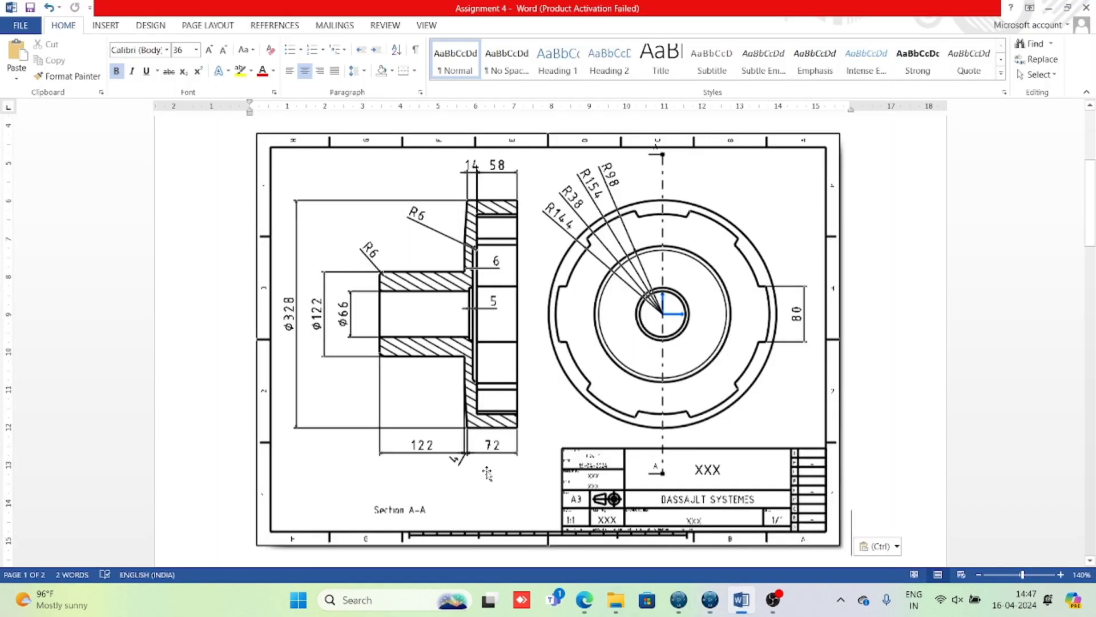
pyautogui.scroll(2, 492, 411)
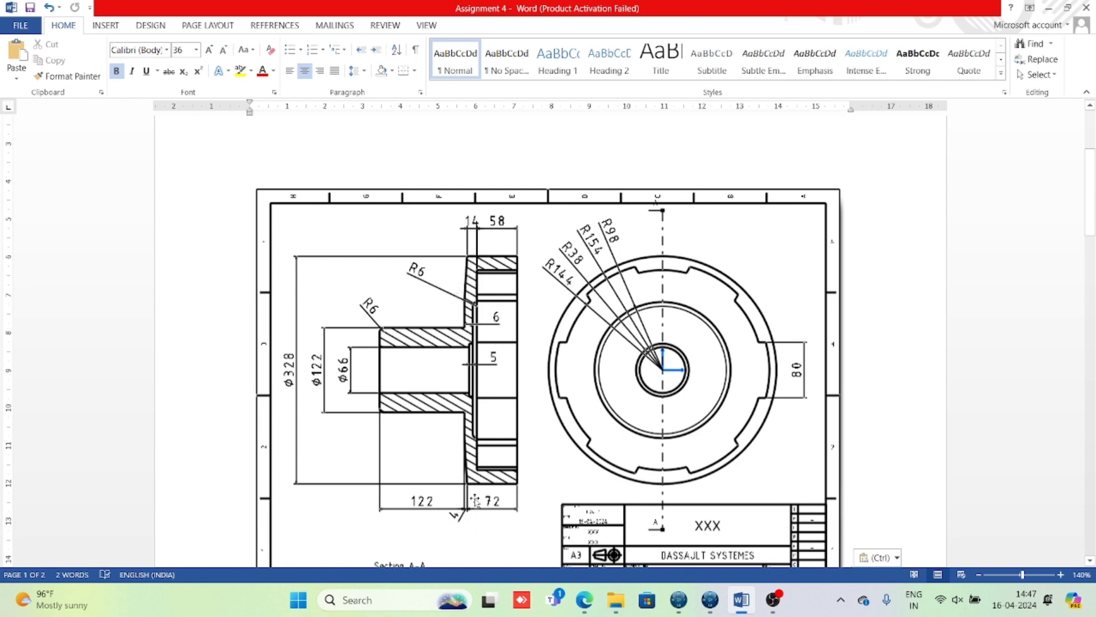
pyautogui.click(710, 600)
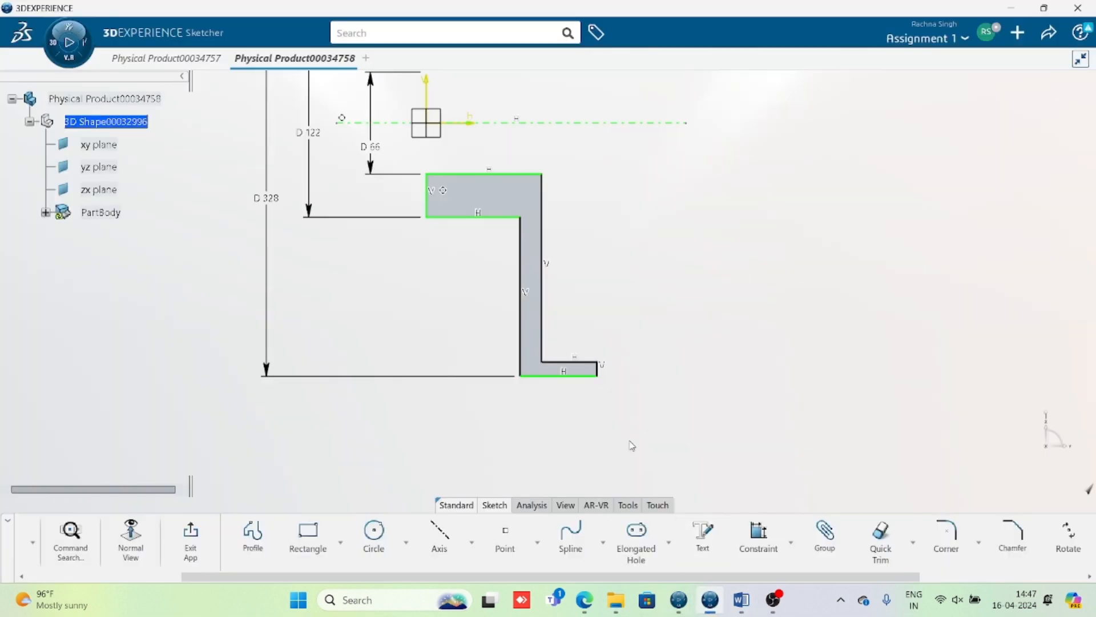
pyautogui.click(471, 543)
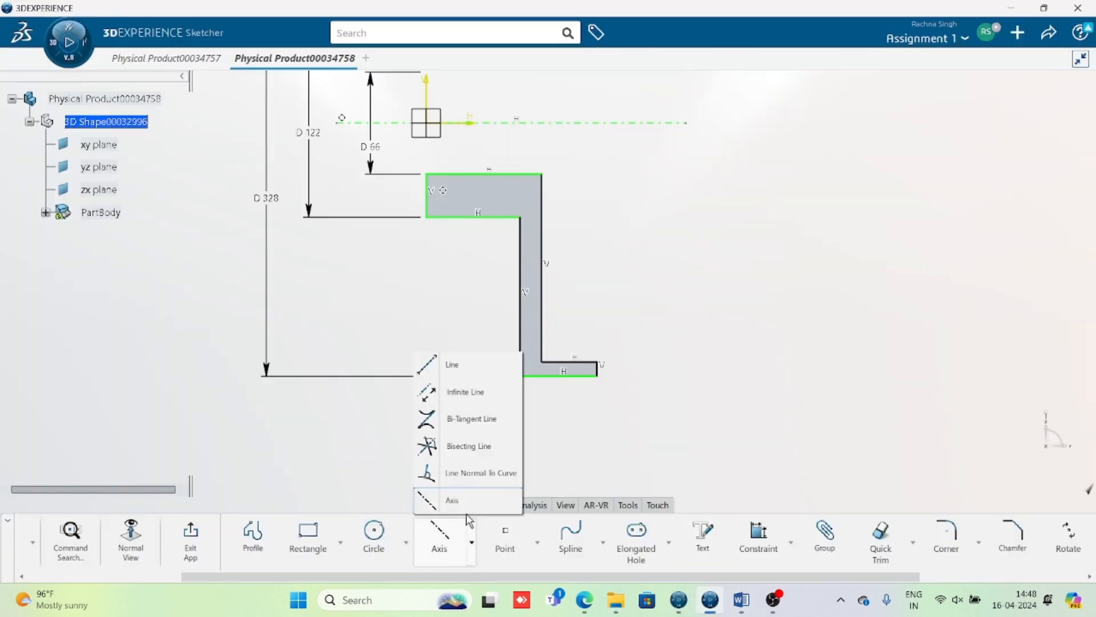
pyautogui.click(451, 368)
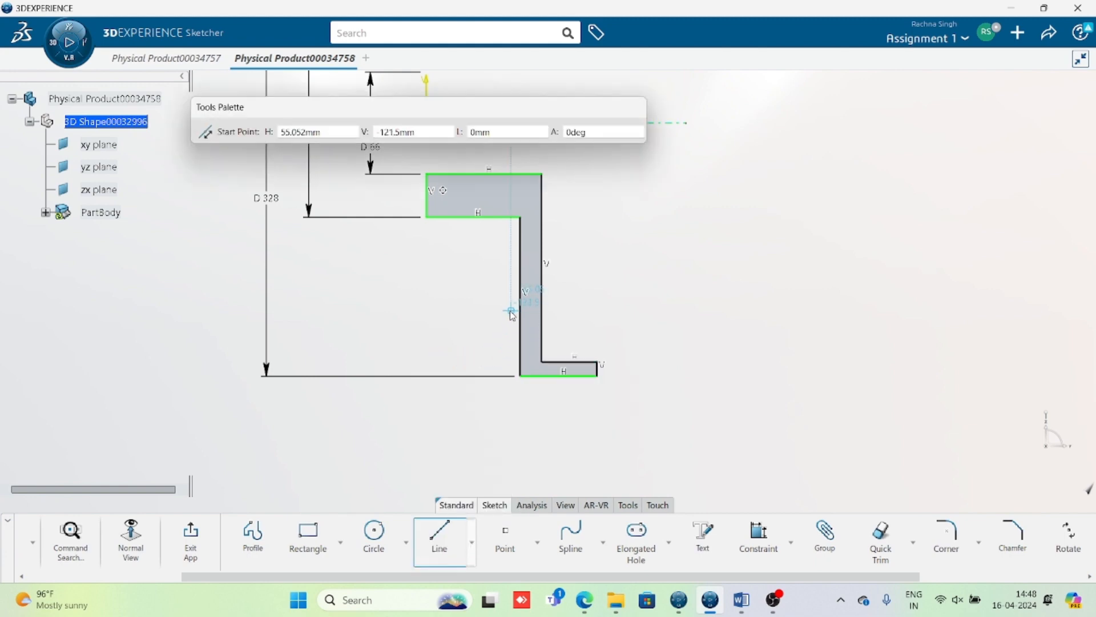
pyautogui.click(518, 321)
pyautogui.click(547, 406)
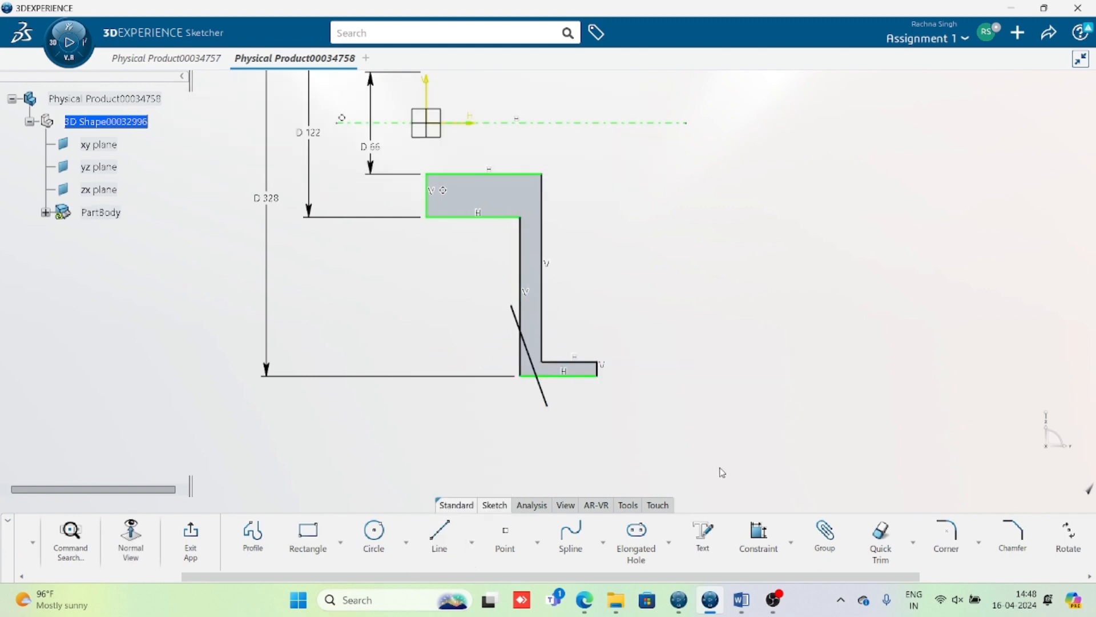
# Step: Trim the slanted line's overhanging ends and the corner it cuts off, and move the taper's upper vertex up toward the hub
pyautogui.click(887, 540)
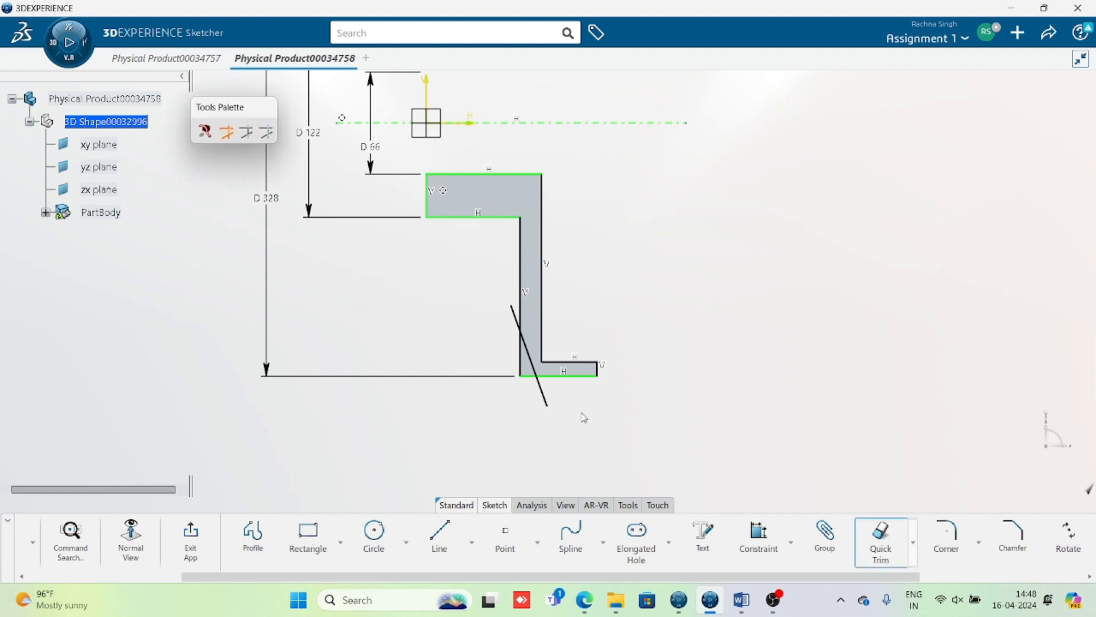
pyautogui.click(528, 375)
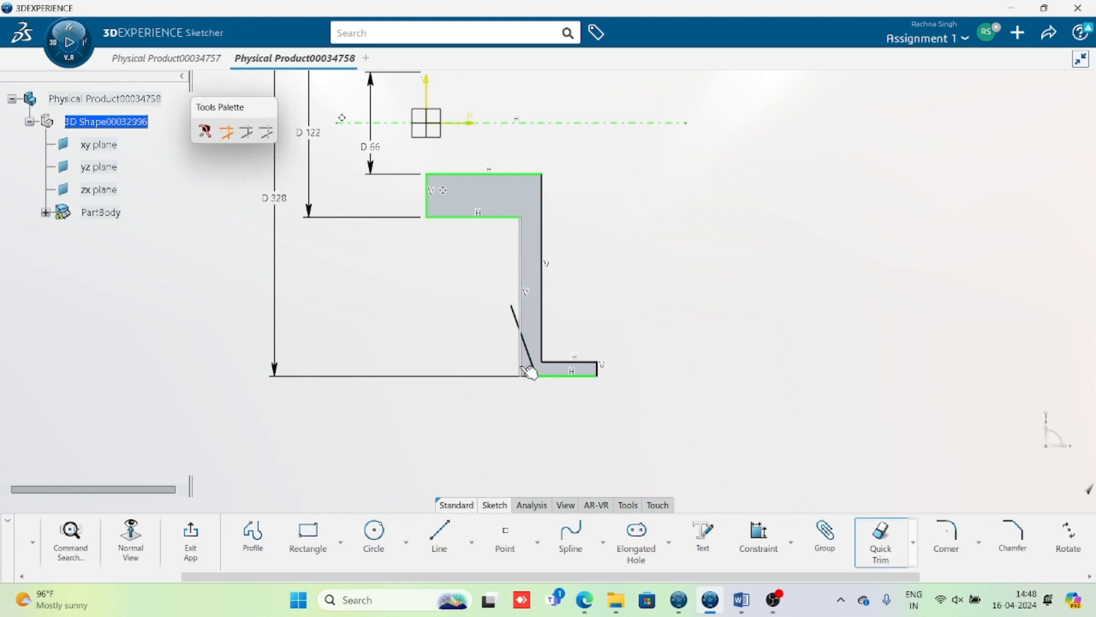
pyautogui.click(860, 545)
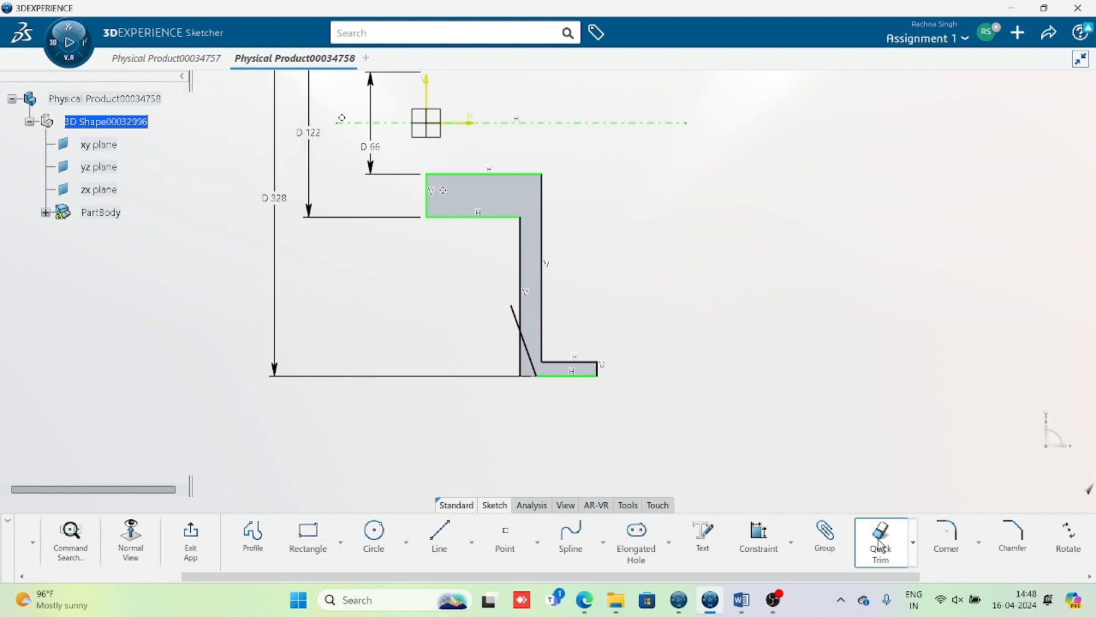
pyautogui.click(519, 364)
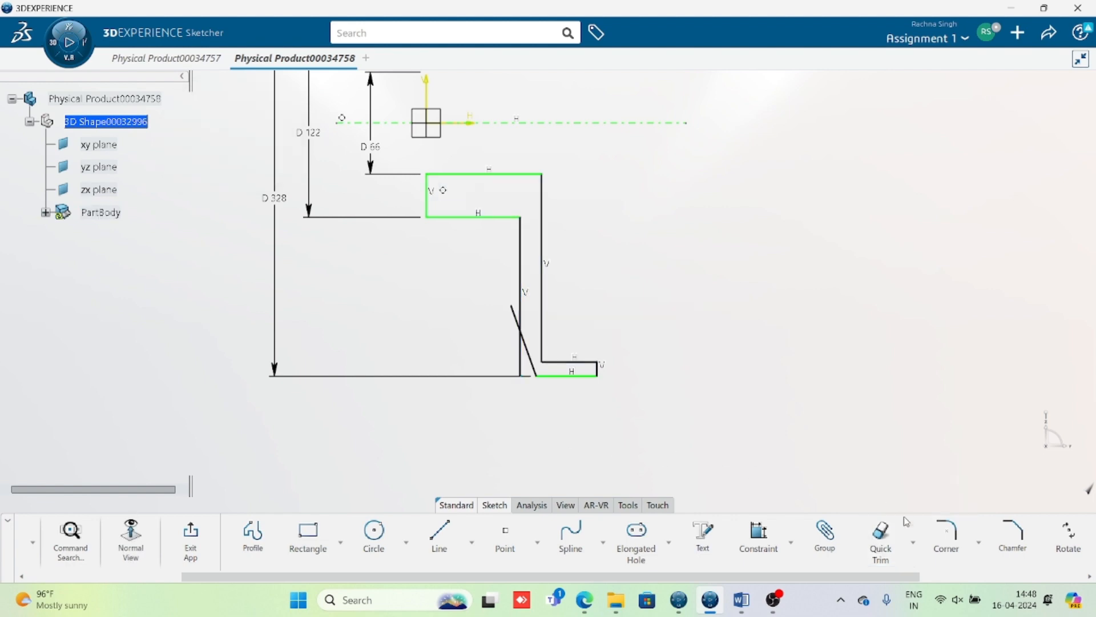
pyautogui.click(881, 534)
pyautogui.click(520, 337)
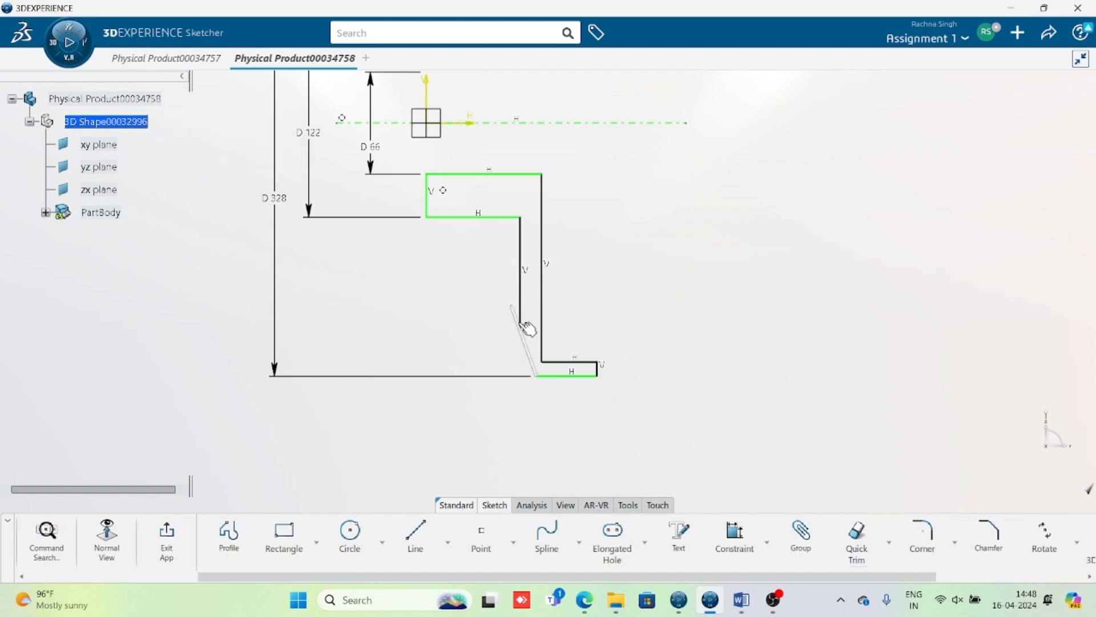
pyautogui.click(522, 318)
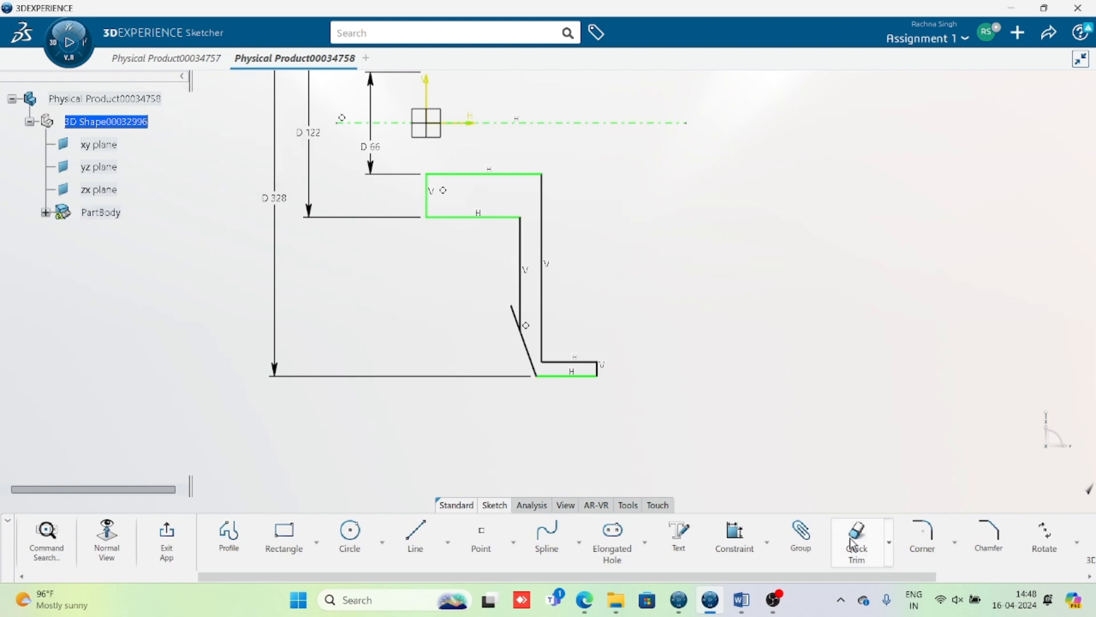
pyautogui.click(854, 541)
pyautogui.click(513, 316)
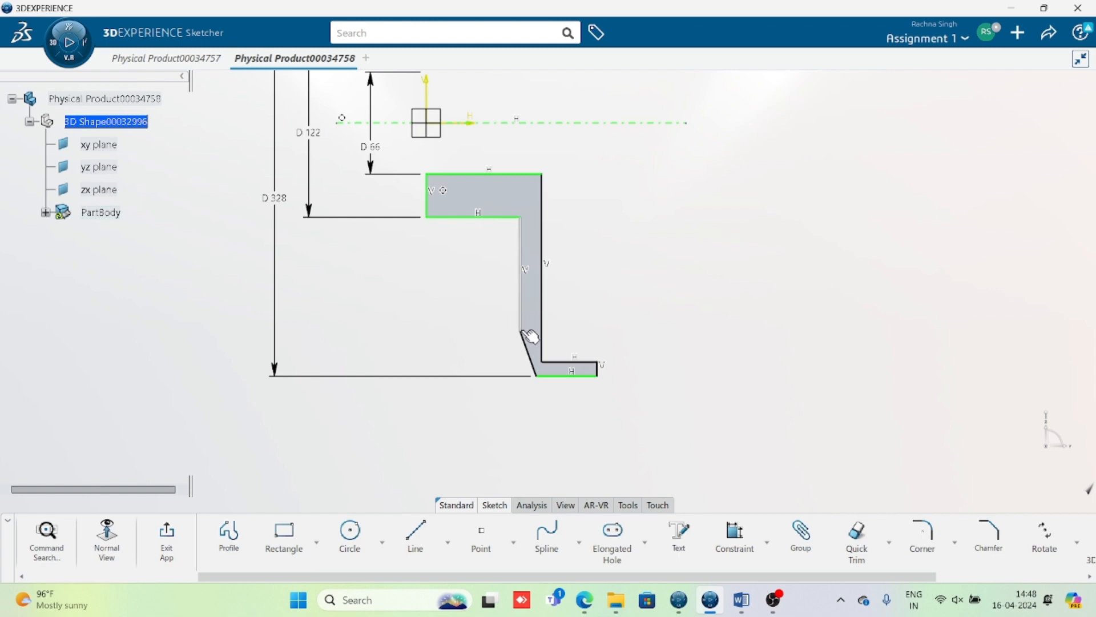
pyautogui.moveTo(520, 330); pyautogui.dragTo(527, 295)
pyautogui.click(460, 354)
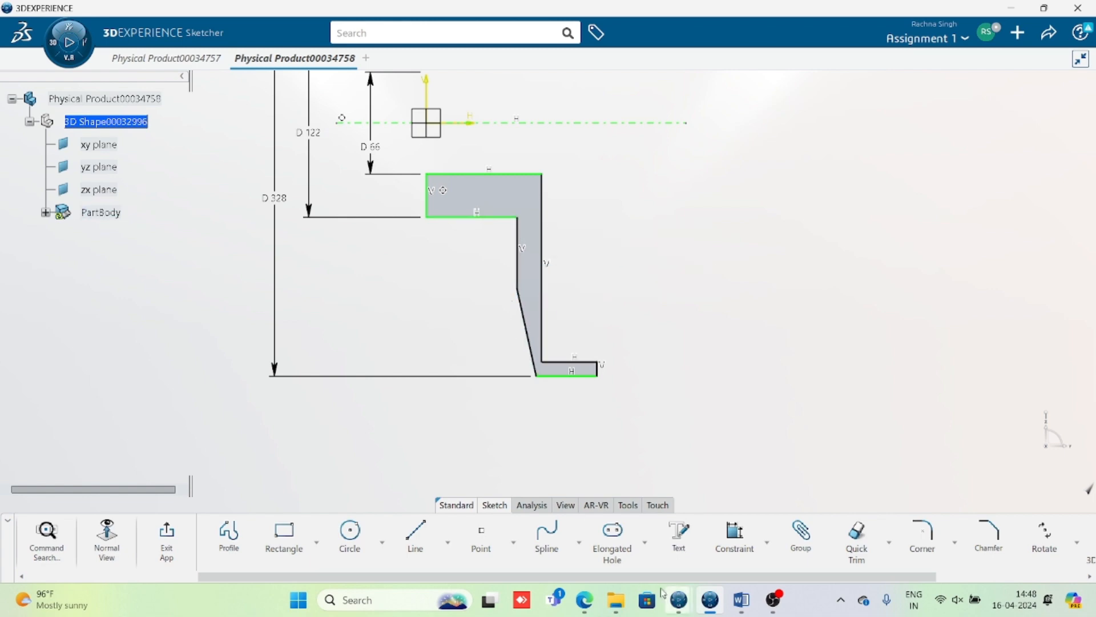
# Step: Check the hub length in the Word drawing and dimension the hub's end line to the web's outer vertical line as 122 mm in 3DEXPERIENCE
pyautogui.click(740, 600)
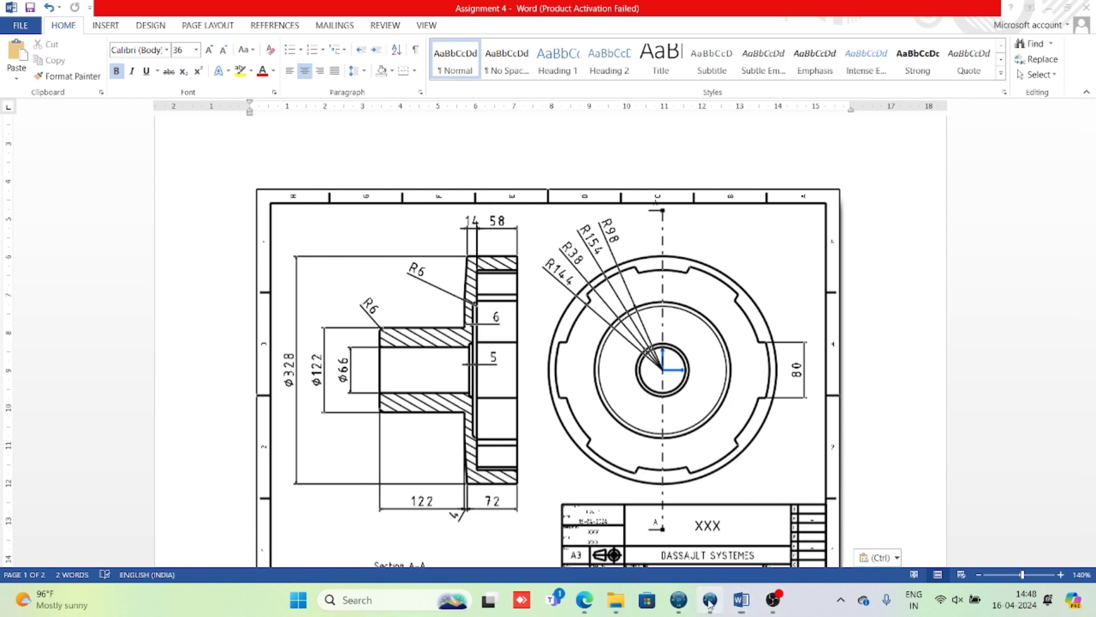
pyautogui.click(710, 599)
pyautogui.click(735, 537)
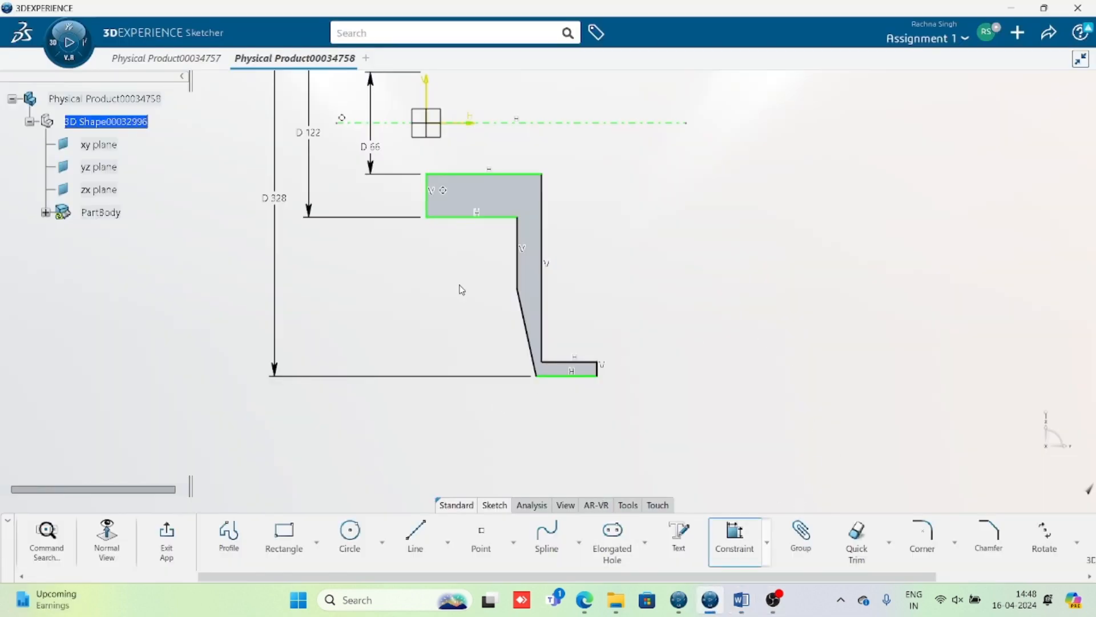
pyautogui.click(434, 200)
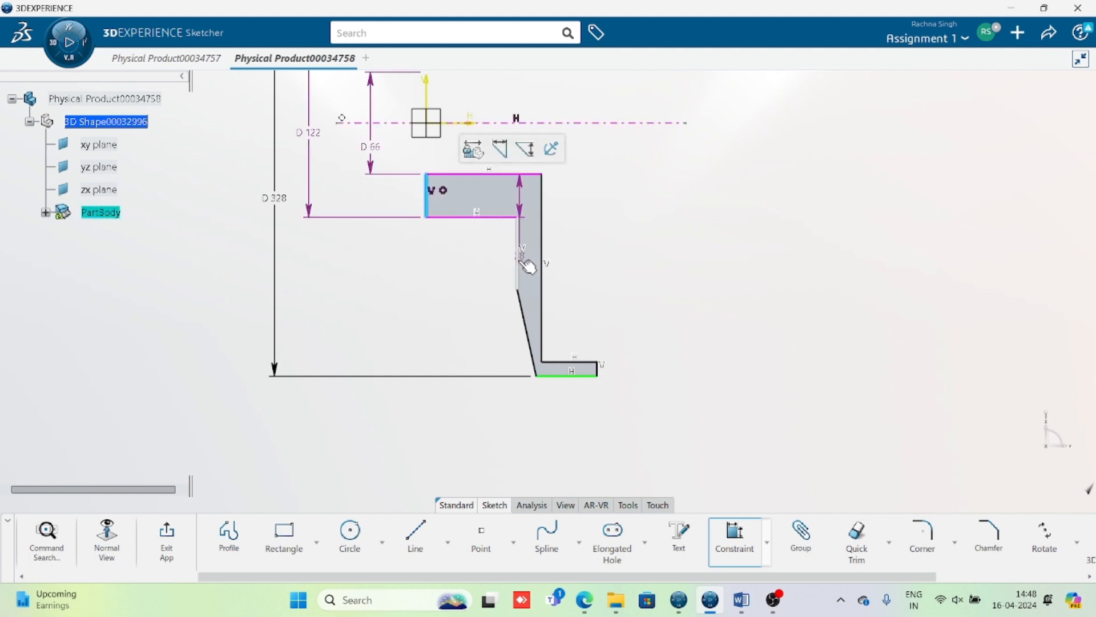
pyautogui.click(451, 303)
pyautogui.write('122')
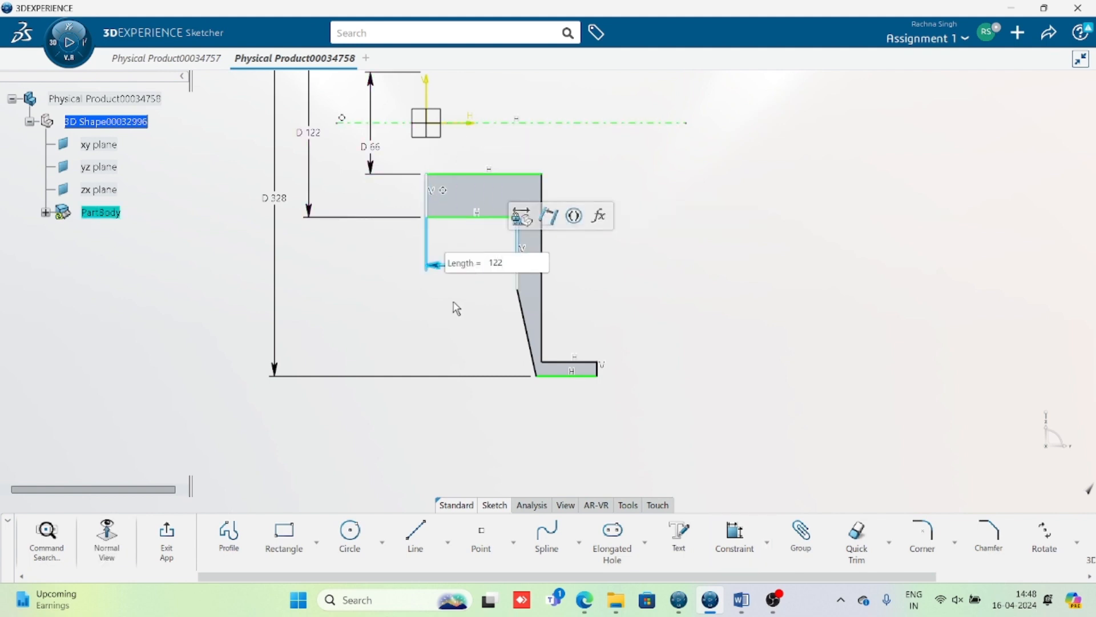
pyautogui.press('Return')
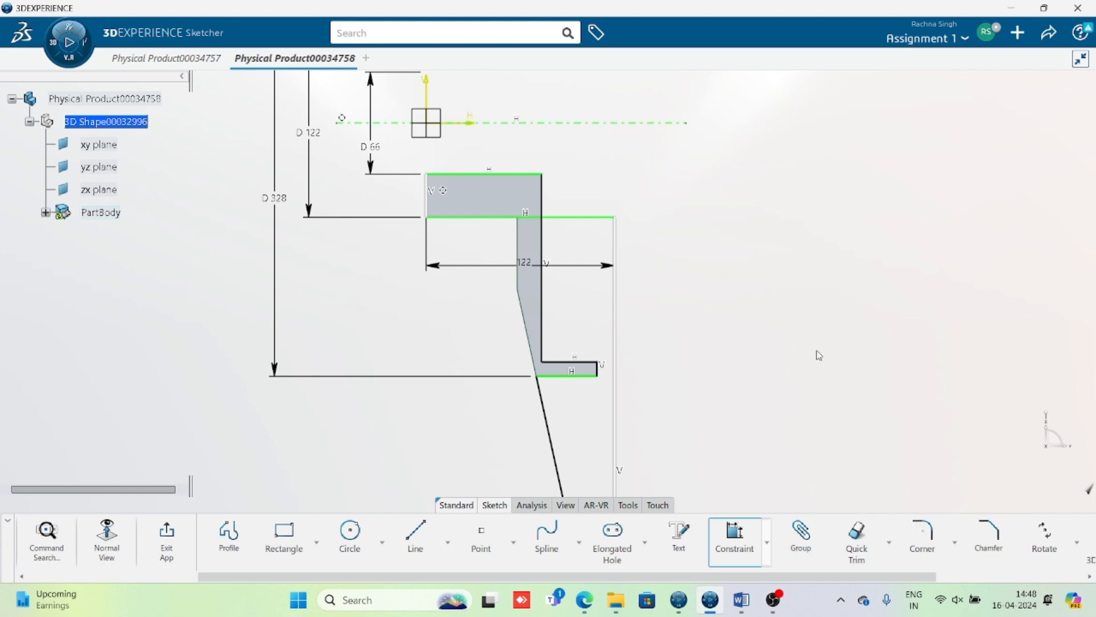
# Step: Try to dimension the length of the web's inner vertical line
pyautogui.moveTo(737, 327)
pyautogui.mouseDown(button='middle')
pyautogui.moveTo(734, 190)
pyautogui.moveTo(728, 301)
pyautogui.mouseUp(button='middle')
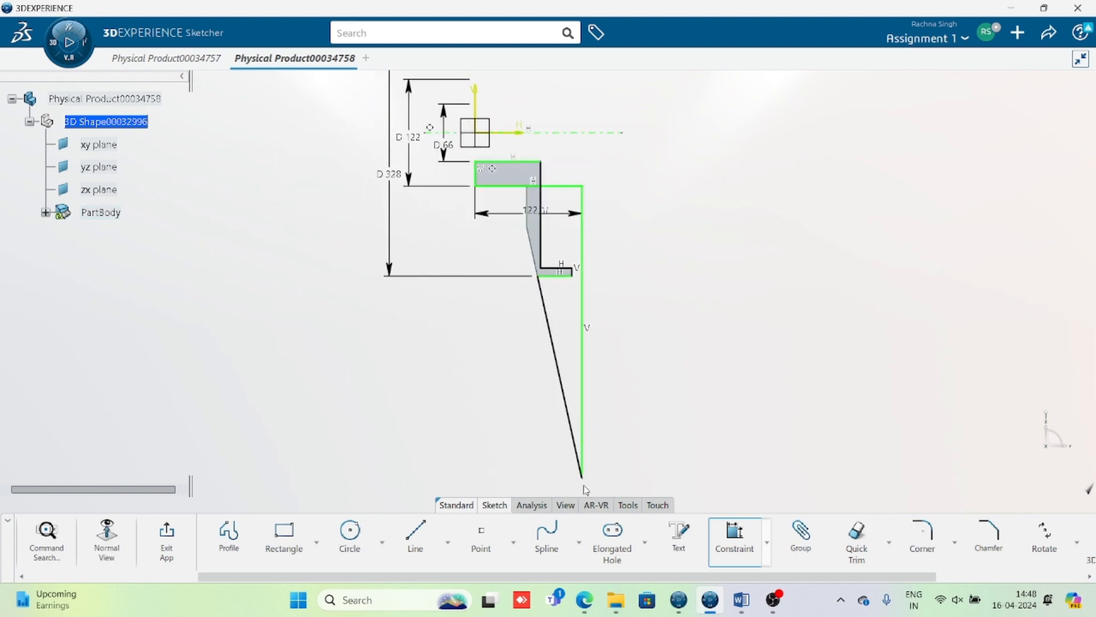
pyautogui.click(547, 240)
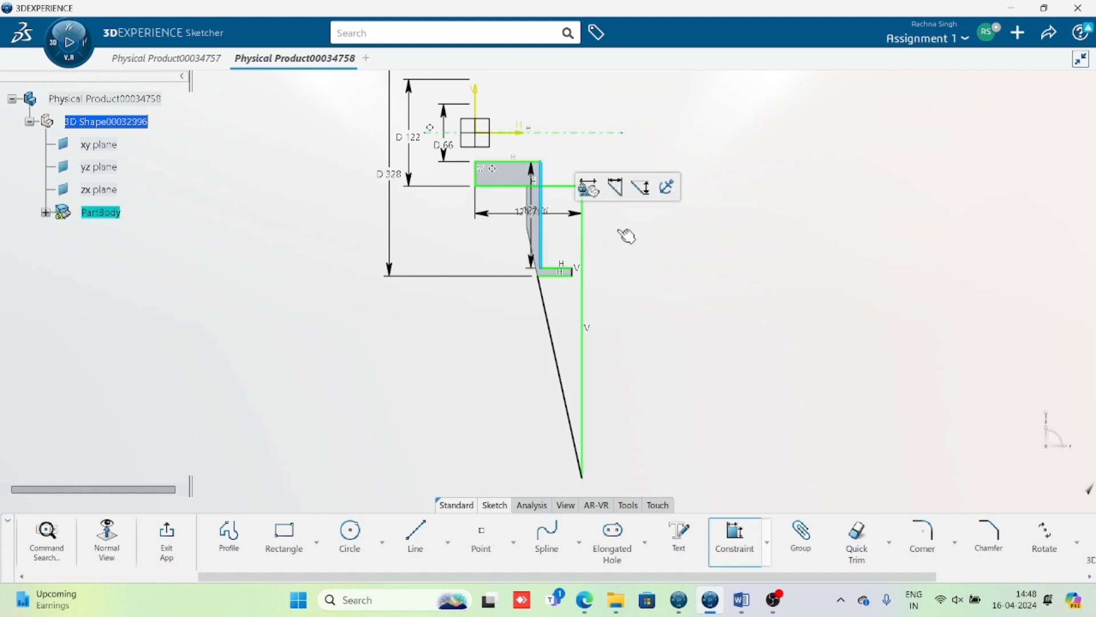
pyautogui.click(695, 300)
pyautogui.press('Return')
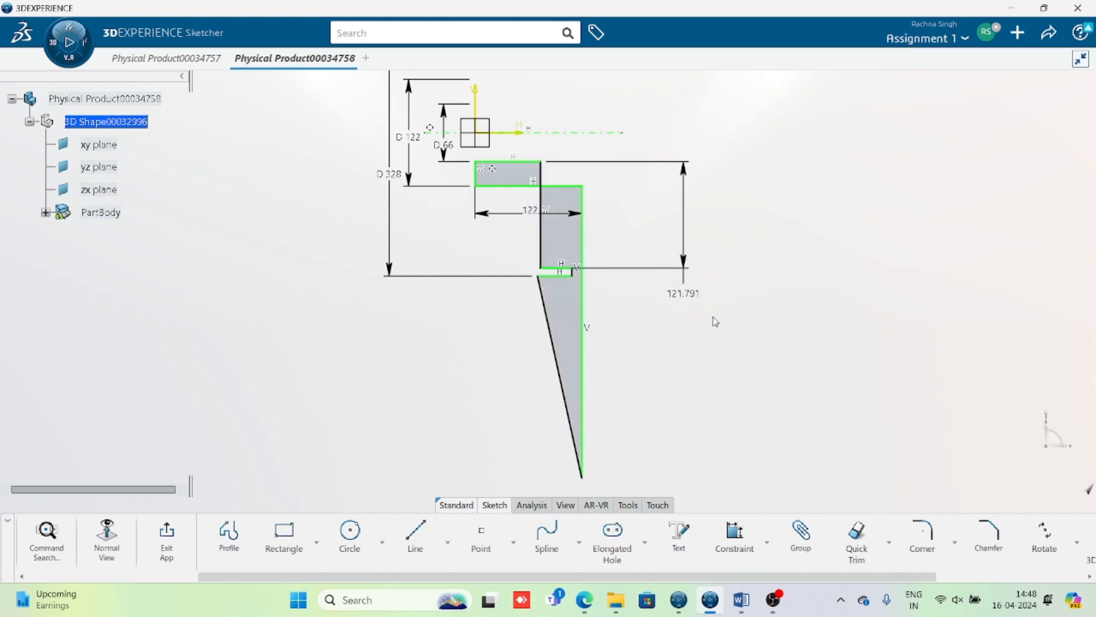
pyautogui.hotkey('ctrl', 'z')
# Step: Try to untangle the profile by moving the web's inner vertical line outward and repositioning both ends of the taper
pyautogui.moveTo(651, 260); pyautogui.dragTo(656, 277, button='middle')
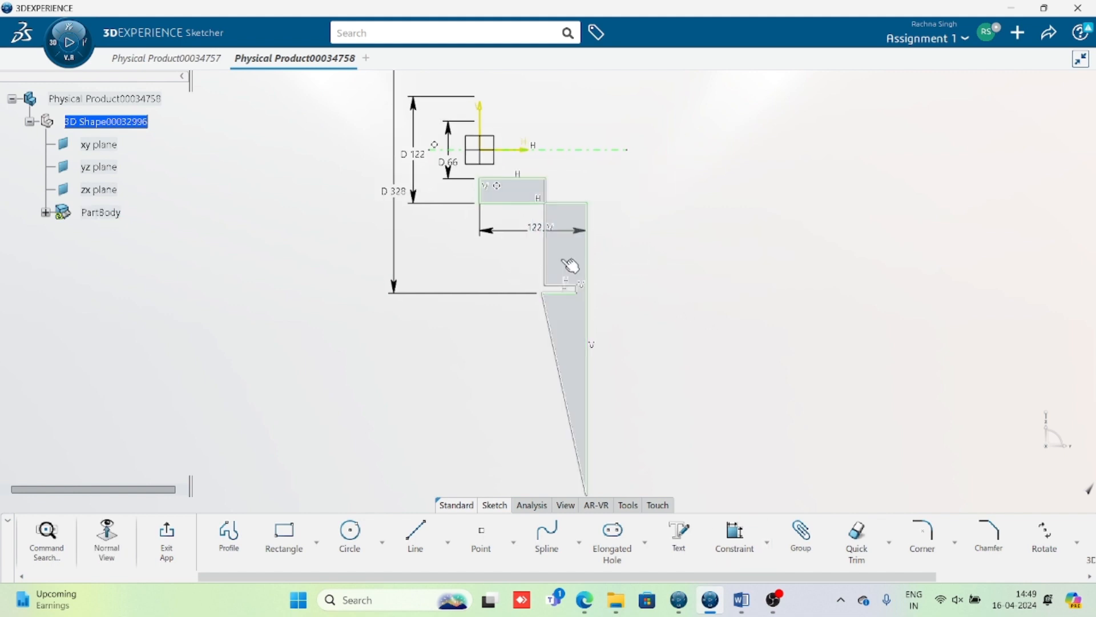
pyautogui.moveTo(546, 262); pyautogui.dragTo(667, 246)
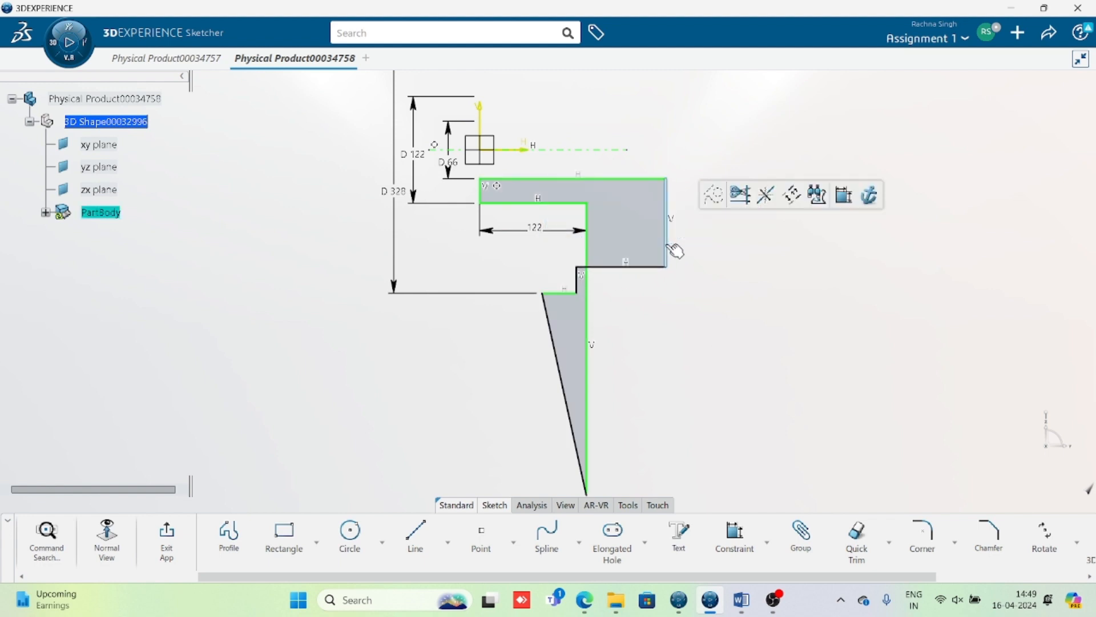
pyautogui.click(544, 294)
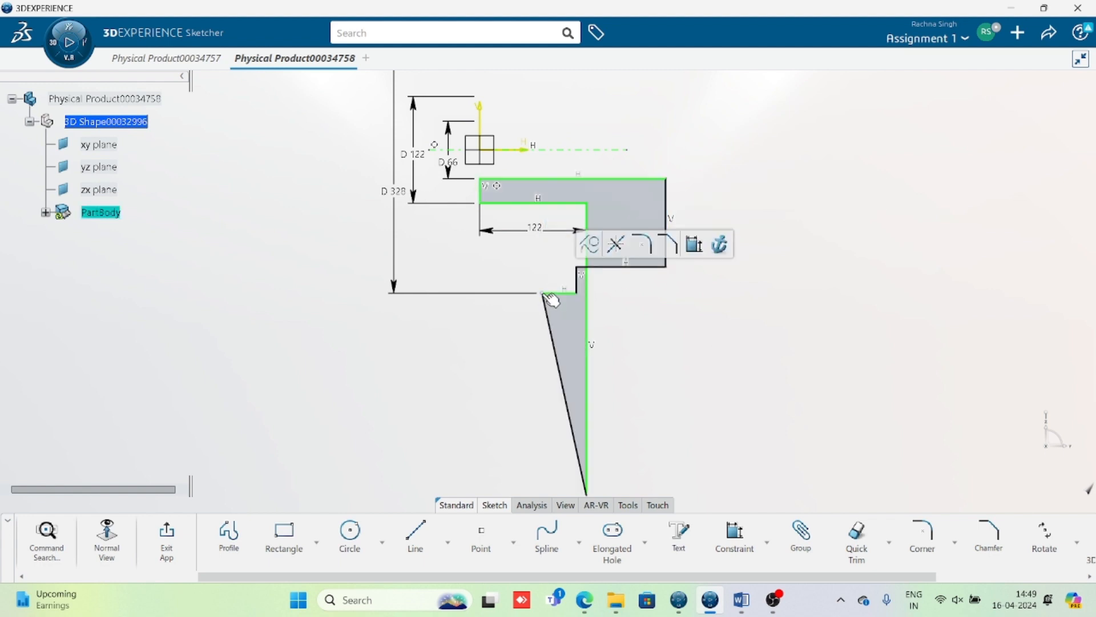
pyautogui.moveTo(545, 294)
pyautogui.mouseDown()
pyautogui.moveTo(655, 288)
pyautogui.moveTo(668, 298)
pyautogui.moveTo(635, 296)
pyautogui.moveTo(629, 401)
pyautogui.mouseUp()
pyautogui.moveTo(624, 395); pyautogui.dragTo(613, 324, button='middle')
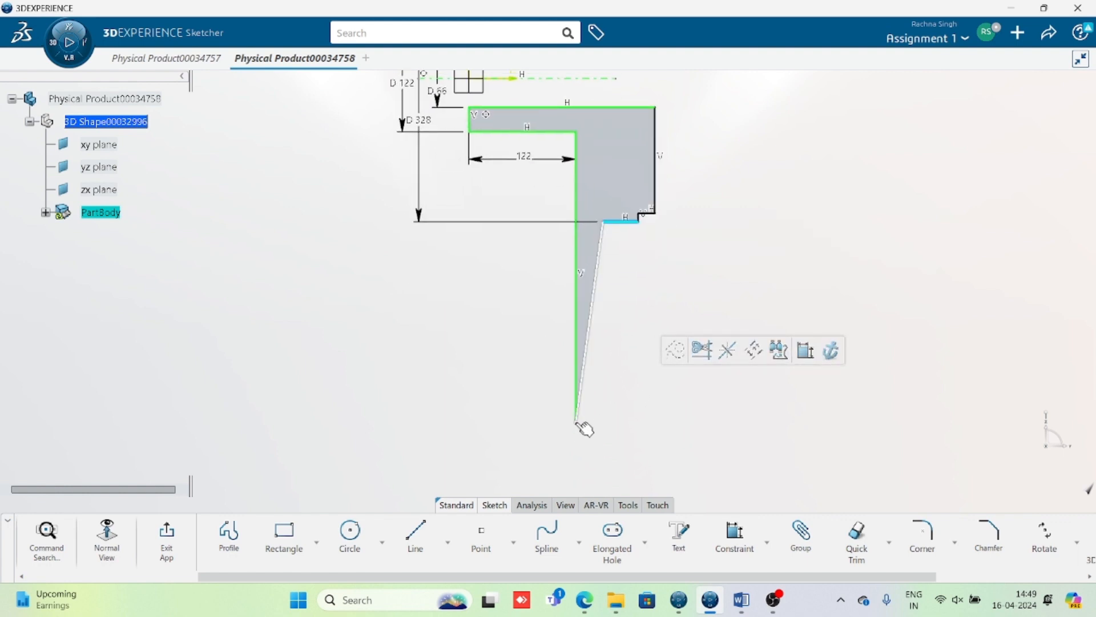
pyautogui.moveTo(581, 425); pyautogui.dragTo(577, 177)
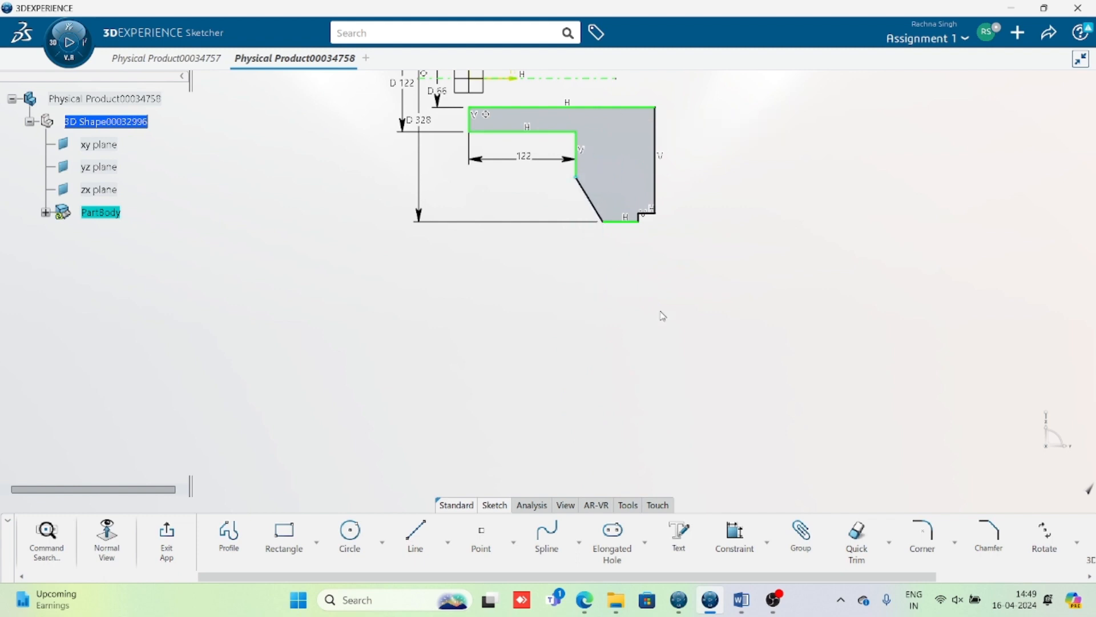
pyautogui.click(661, 313)
pyautogui.moveTo(692, 306)
pyautogui.mouseDown(button='middle')
pyautogui.moveTo(627, 392)
pyautogui.moveTo(616, 368)
pyautogui.mouseUp(button='middle')
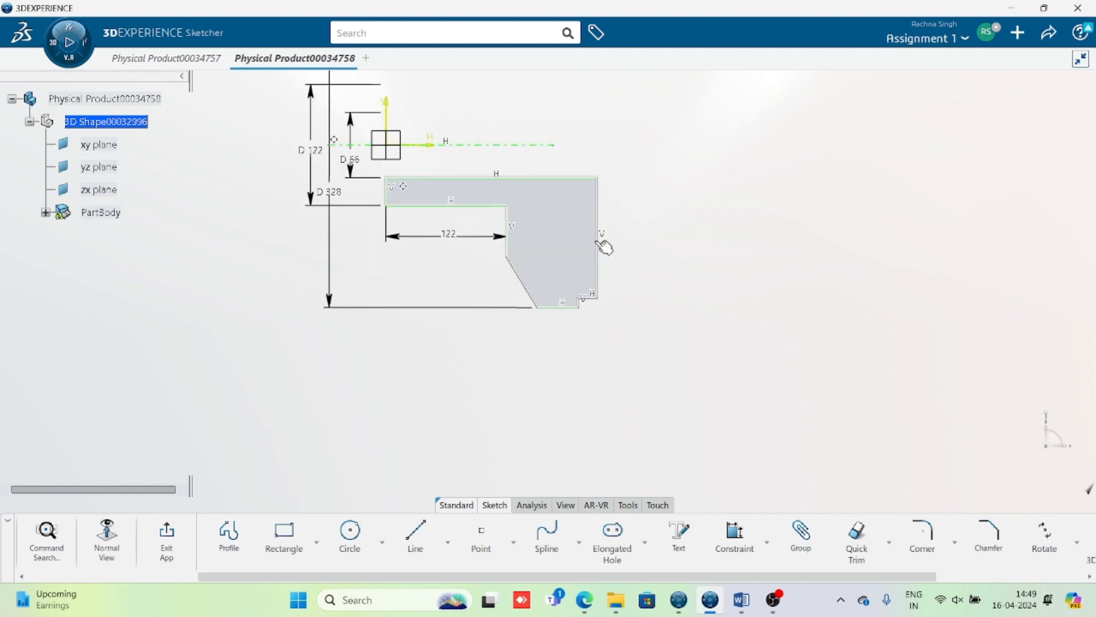
pyautogui.click(604, 246)
pyautogui.moveTo(607, 251)
pyautogui.mouseDown()
pyautogui.moveTo(568, 250)
pyautogui.moveTo(581, 250)
pyautogui.moveTo(609, 293)
pyautogui.mouseUp()
pyautogui.moveTo(702, 311); pyautogui.dragTo(702, 339, button='middle')
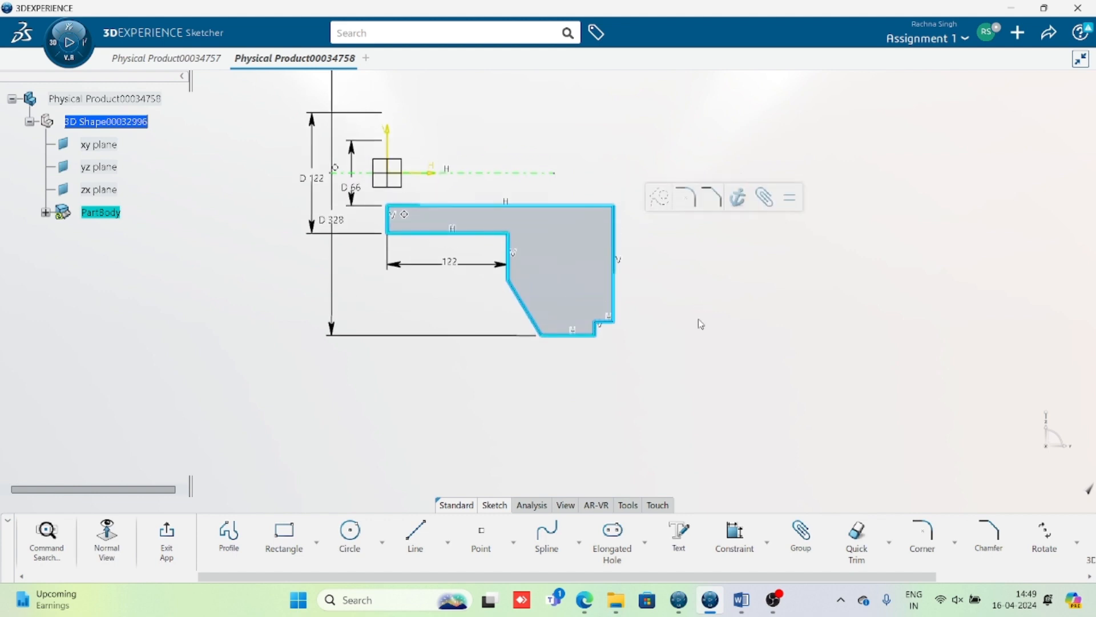
# Step: Undo the profile reshaping and the 122 mm hub length change, back to the untangled stepped profile
pyautogui.hotkey('ctrl', 'z')
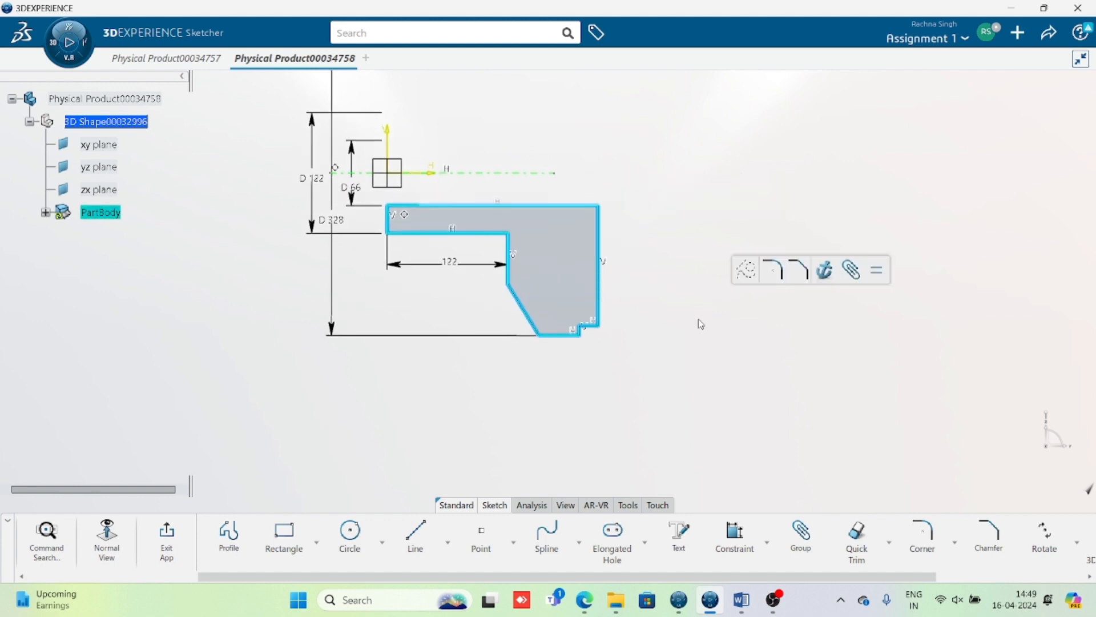
pyautogui.hotkey('ctrl', 'z')
pyautogui.hotkey('ctrl', 'z')
pyautogui.hotkey('ctrl', 'z')
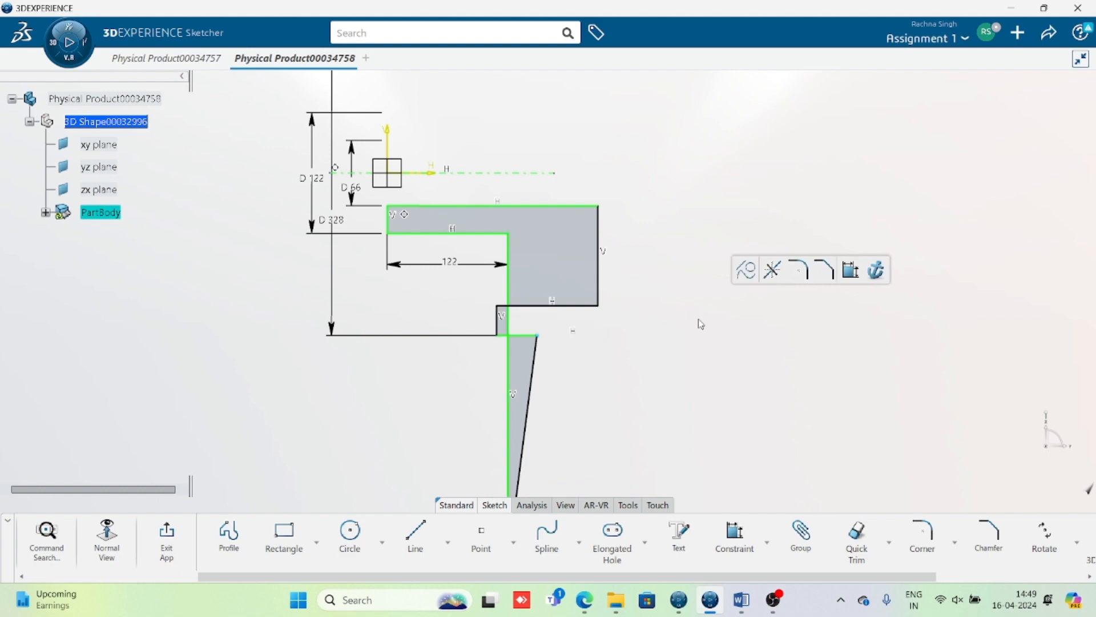
pyautogui.hotkey('ctrl', 'z')
pyautogui.hotkey('ctrl', 'z')
pyautogui.hotkey('ctrl', 'z')
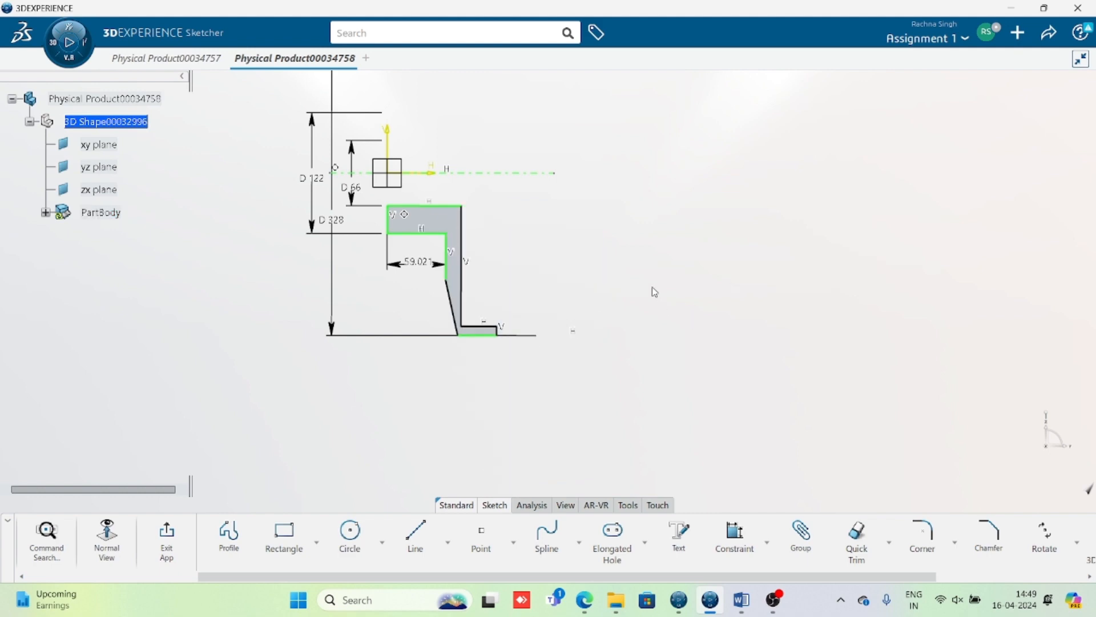
pyautogui.moveTo(587, 313); pyautogui.dragTo(600, 244, button='middle')
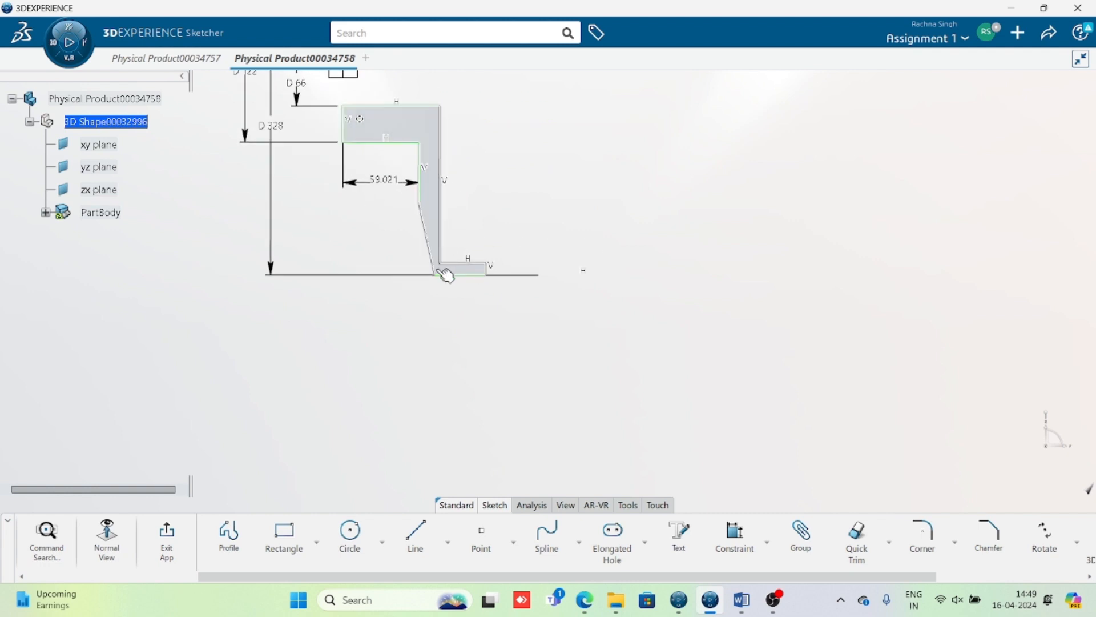
pyautogui.hotkey('ctrl', 'z')
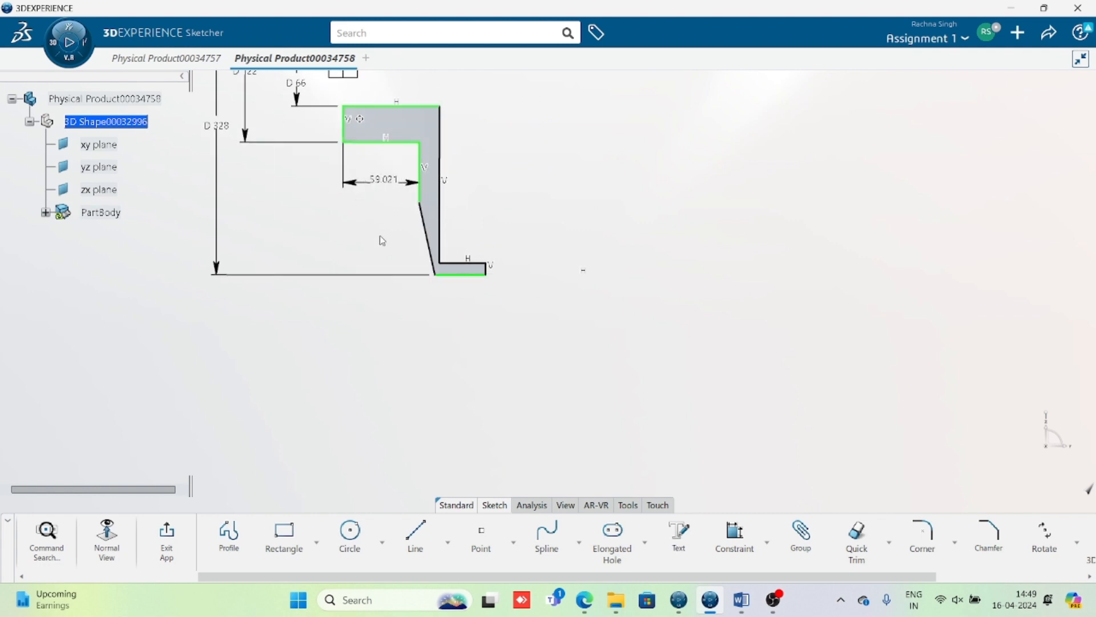
# Step: Check the rim width in the Word drawing and dimension the rim's inner horizontal line as 58 mm in 3DEXPERIENCE
pyautogui.click(742, 599)
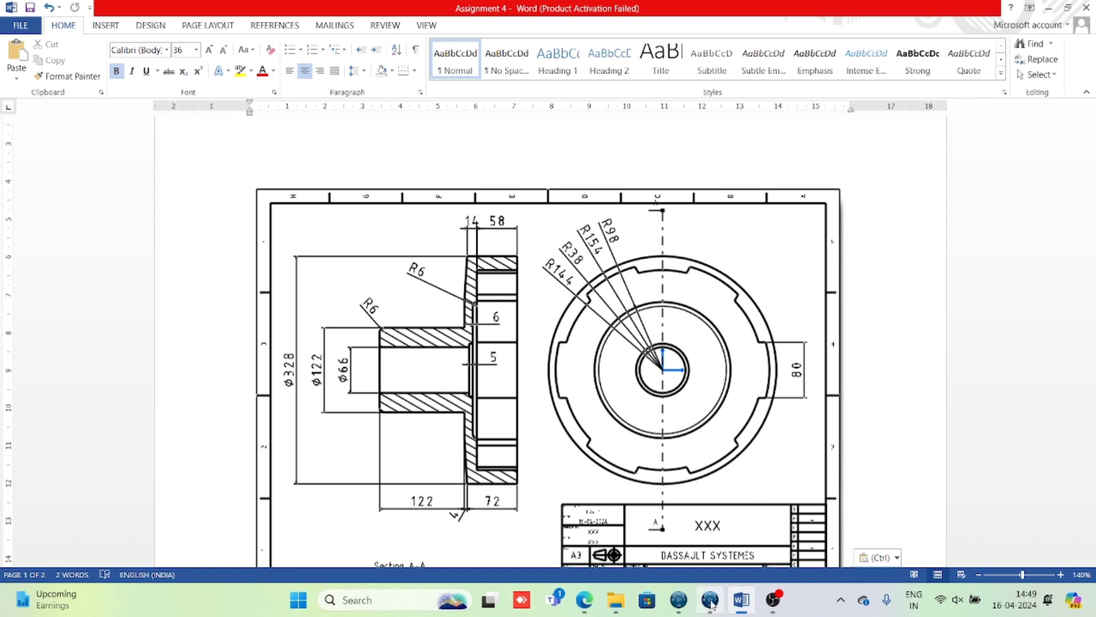
pyautogui.click(711, 602)
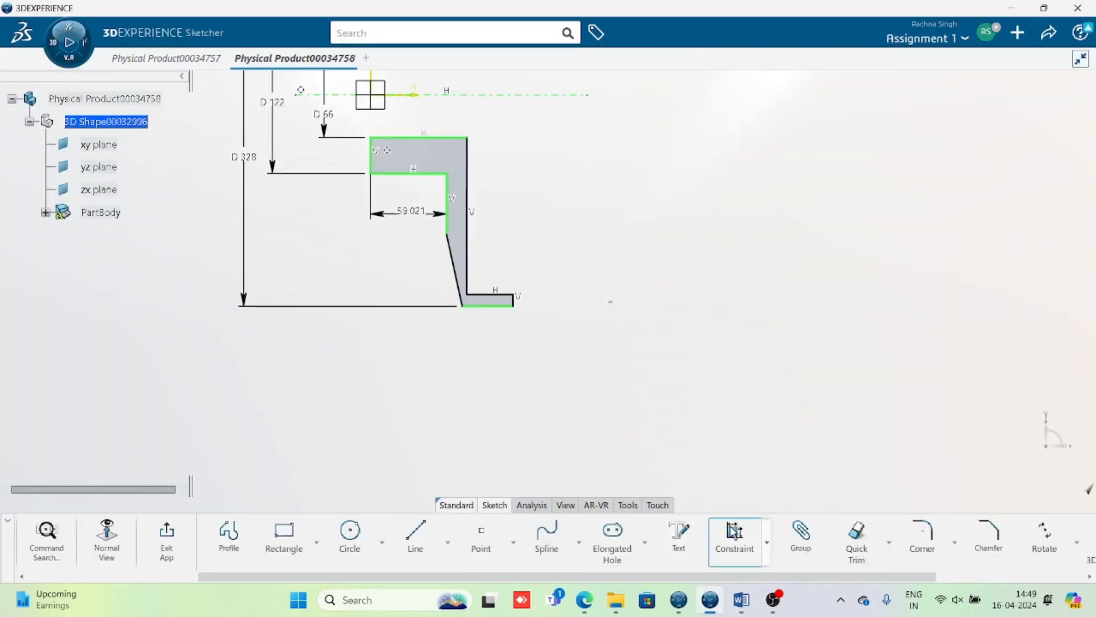
pyautogui.click(490, 297)
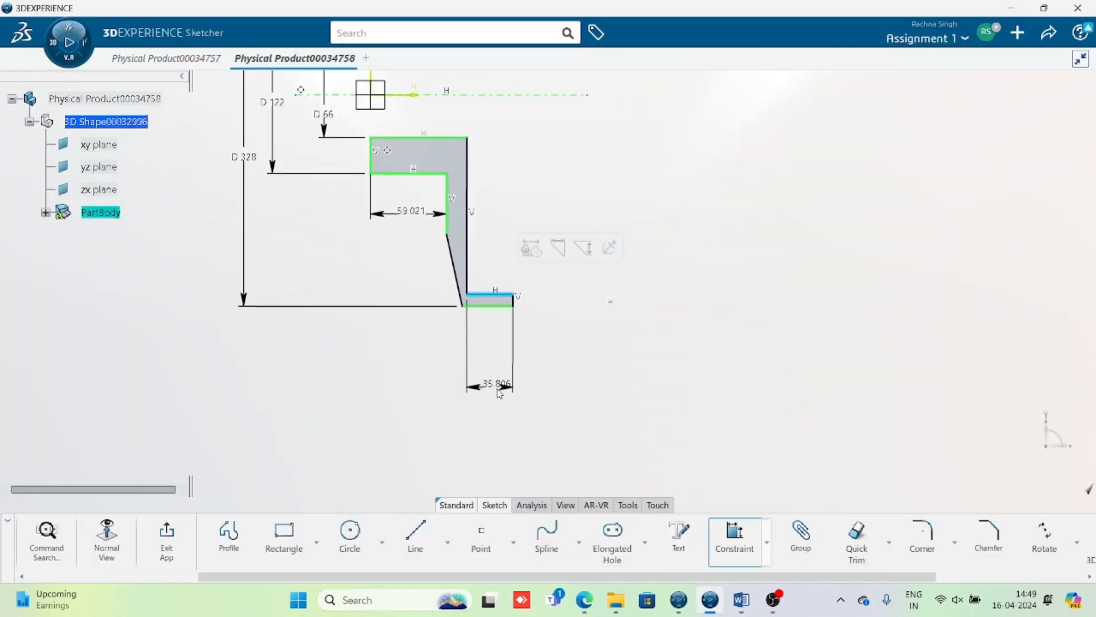
pyautogui.click(497, 393)
pyautogui.write('58')
pyautogui.press('Return')
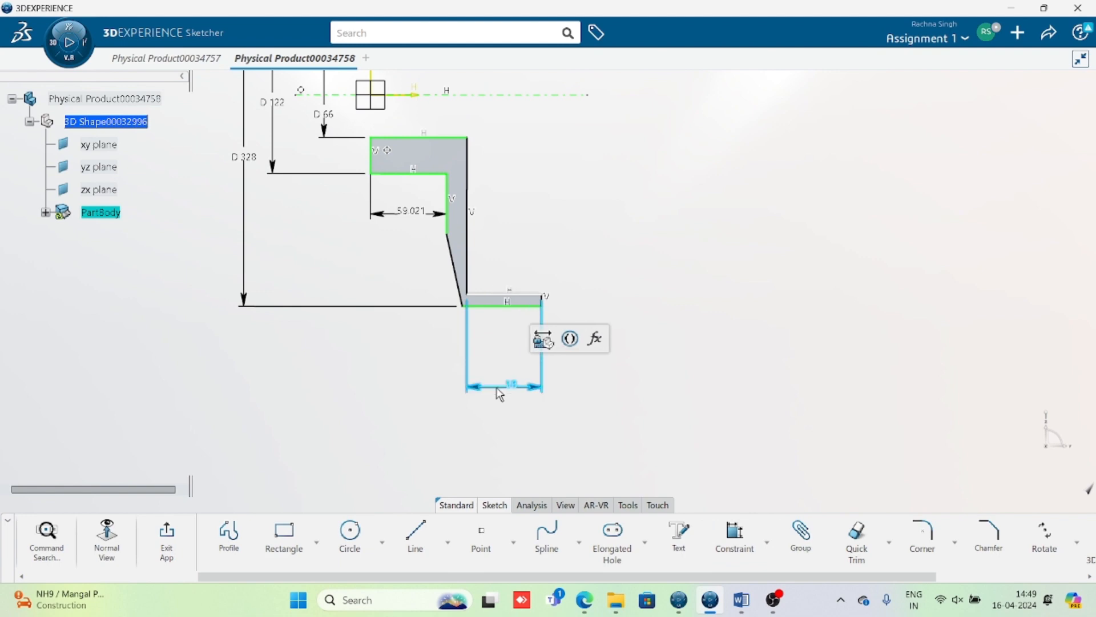
pyautogui.click(690, 357)
# Step: Dimension the slanted taper line with a horizontal measure direction and set the offset to 4 mm
pyautogui.click(735, 536)
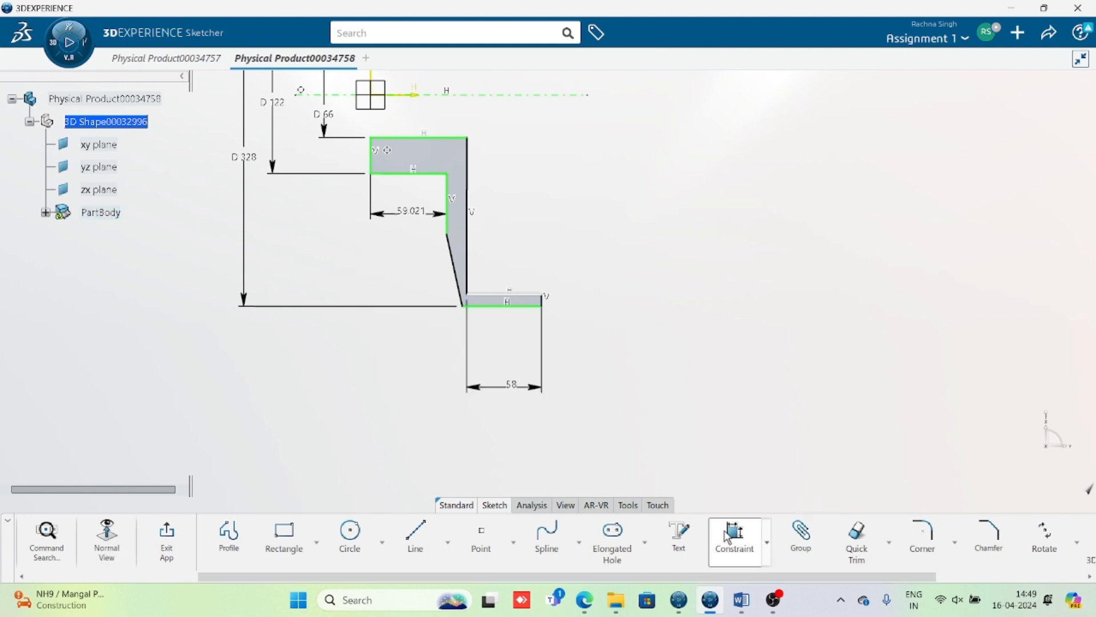
pyautogui.click(461, 294)
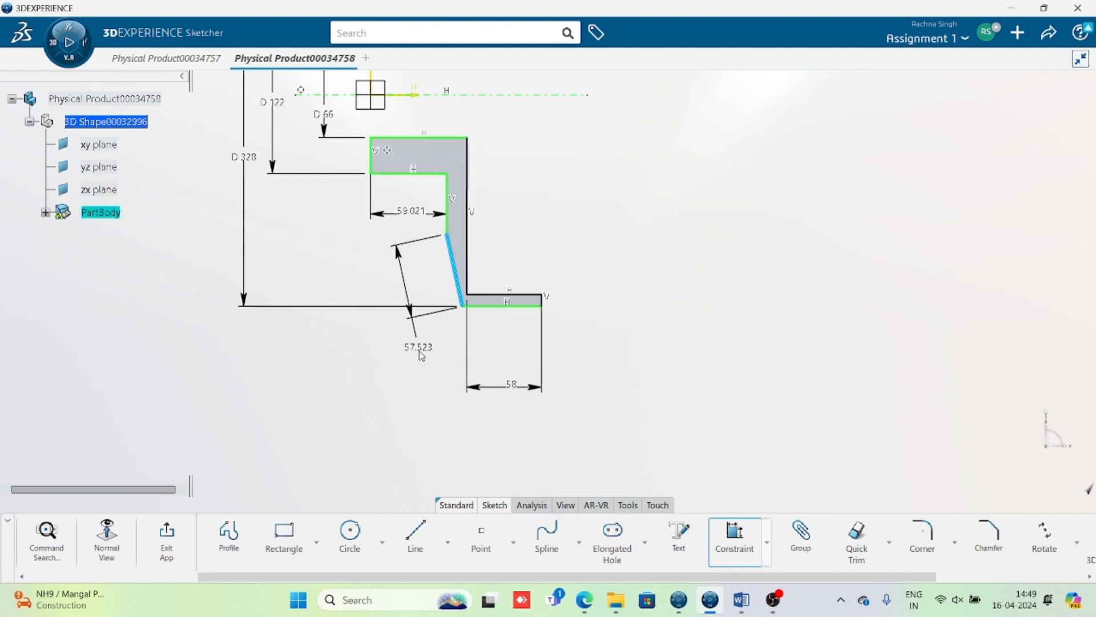
pyautogui.rightClick(420, 352)
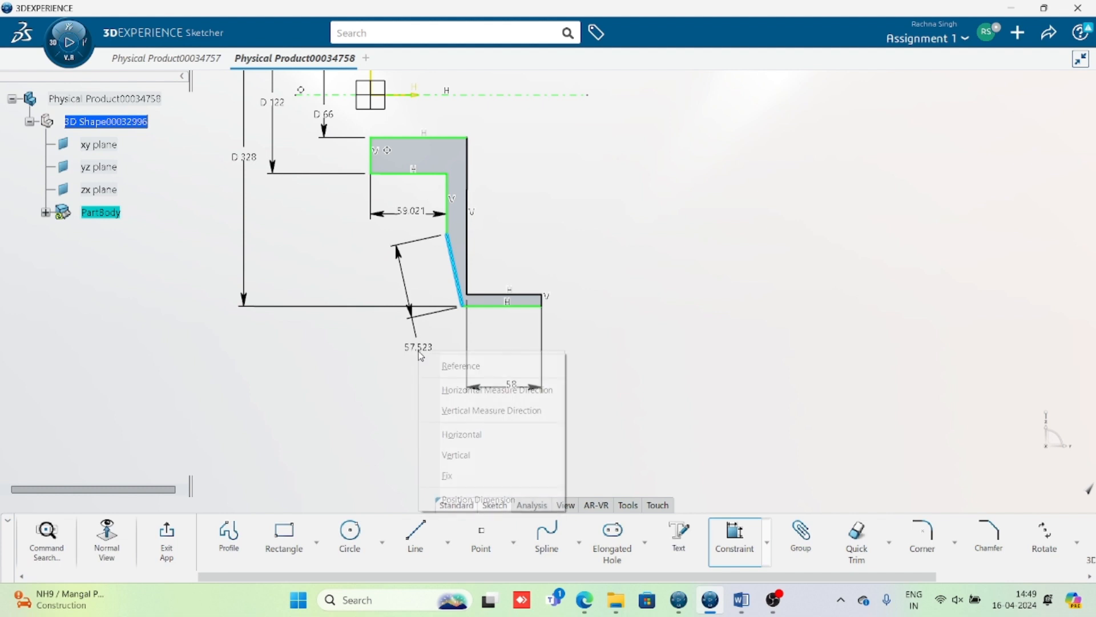
pyautogui.click(455, 390)
pyautogui.doubleClick(450, 377)
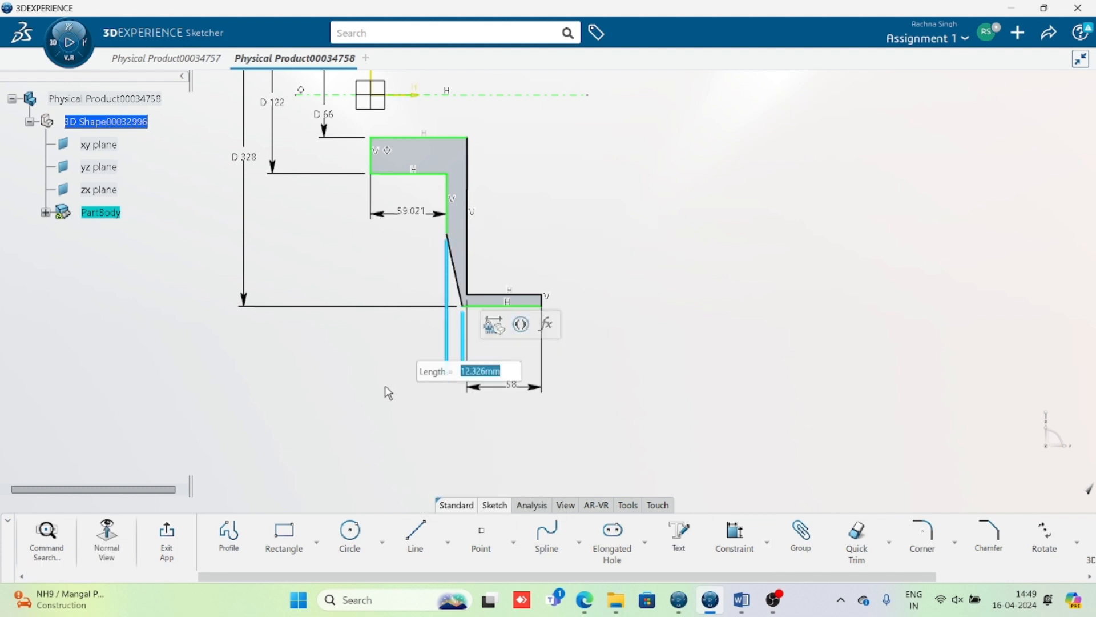
pyautogui.write('0')
pyautogui.press('Return')
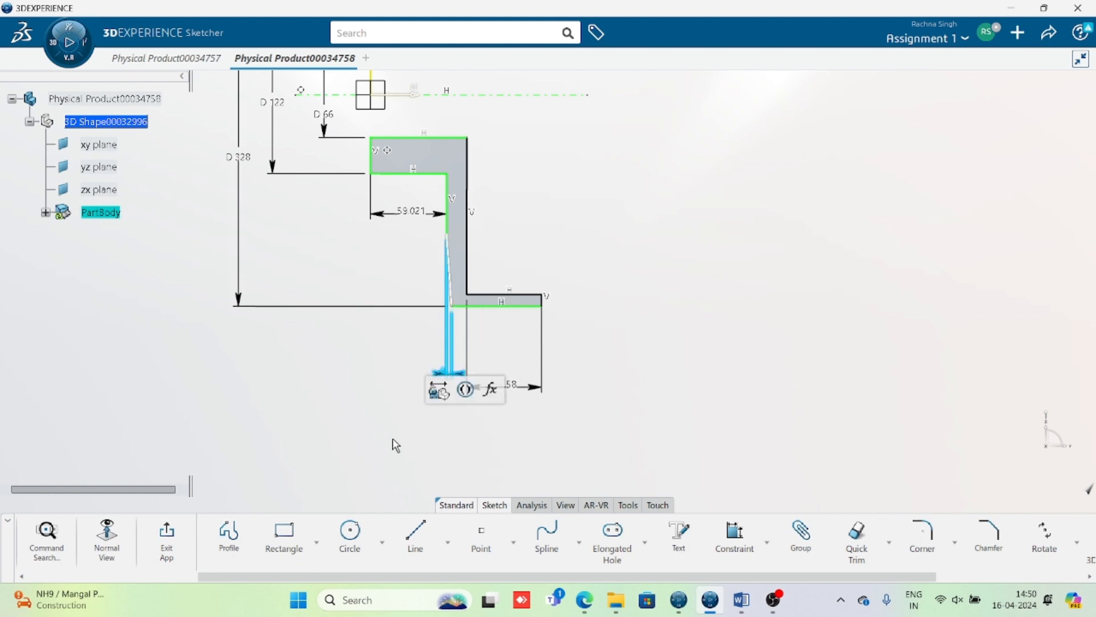
pyautogui.click(717, 408)
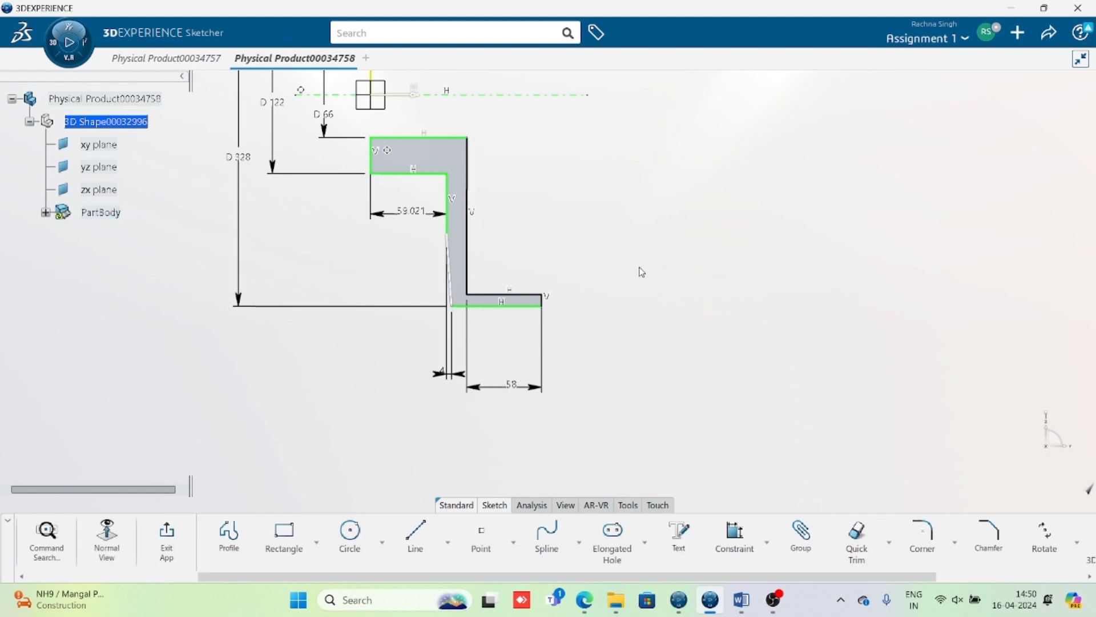
# Step: Move the rim and the web's inner vertical line farther from the hub, and set the hub length to 122 mm
pyautogui.moveTo(541, 296); pyautogui.dragTo(619, 297)
pyautogui.click(693, 378)
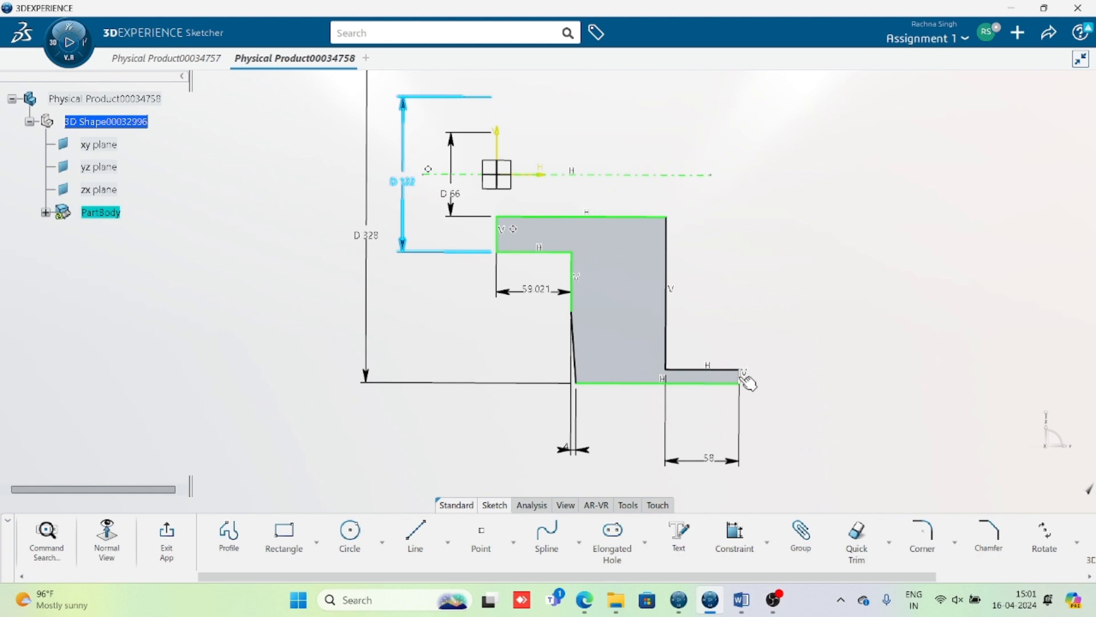
pyautogui.moveTo(856, 416)
pyautogui.mouseDown(button='middle')
pyautogui.moveTo(846, 362)
pyautogui.moveTo(824, 374)
pyautogui.mouseUp(button='middle')
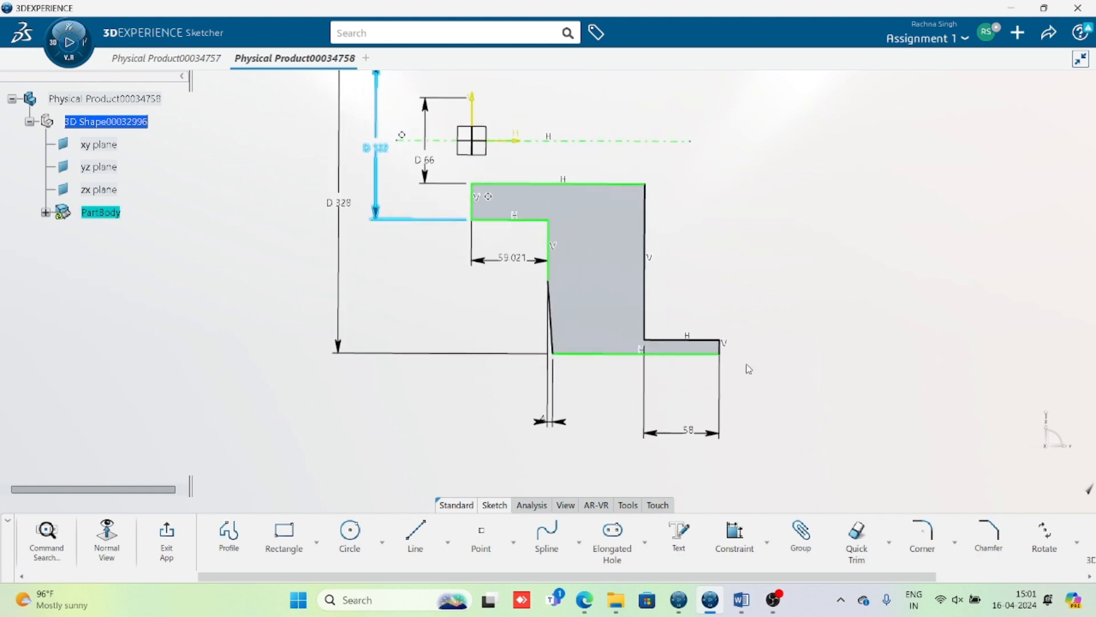
pyautogui.doubleClick(525, 261)
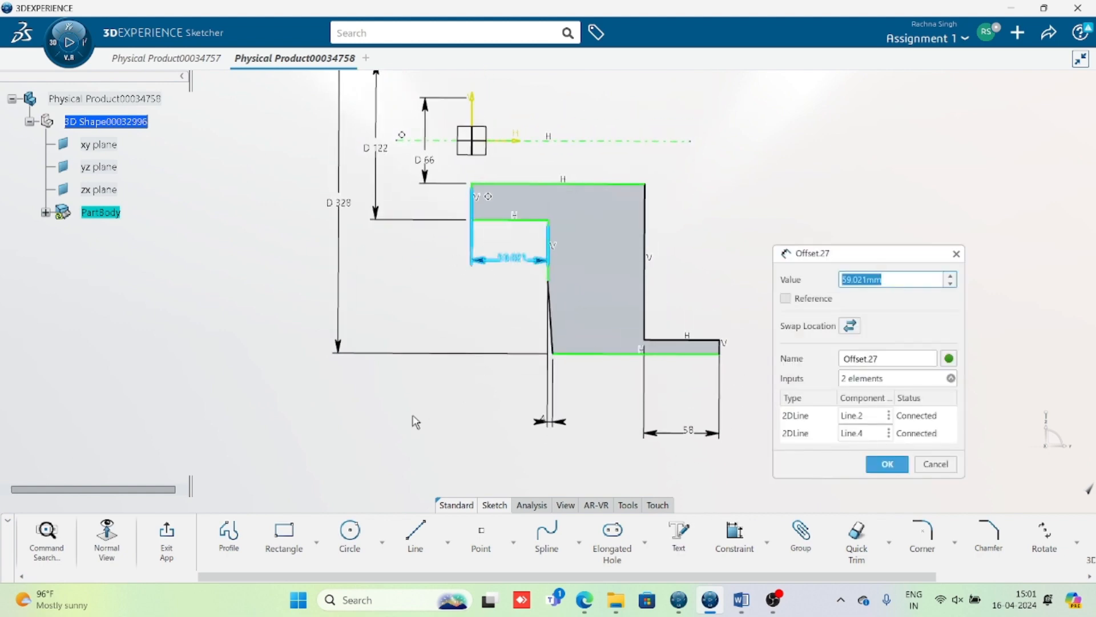
pyautogui.write('122')
pyautogui.press('Return')
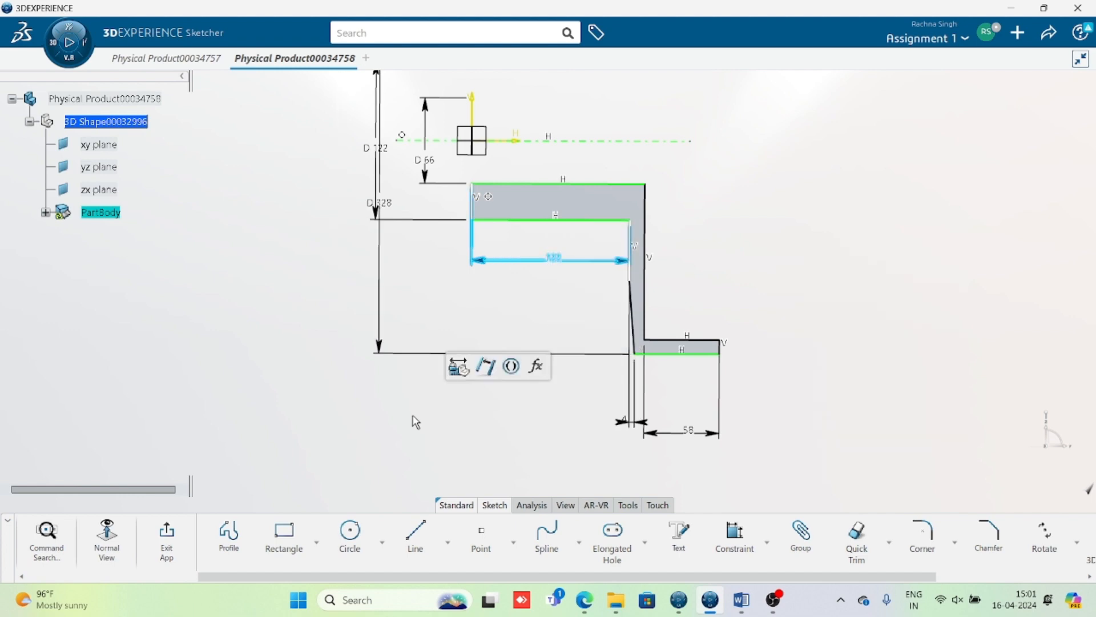
pyautogui.click(832, 355)
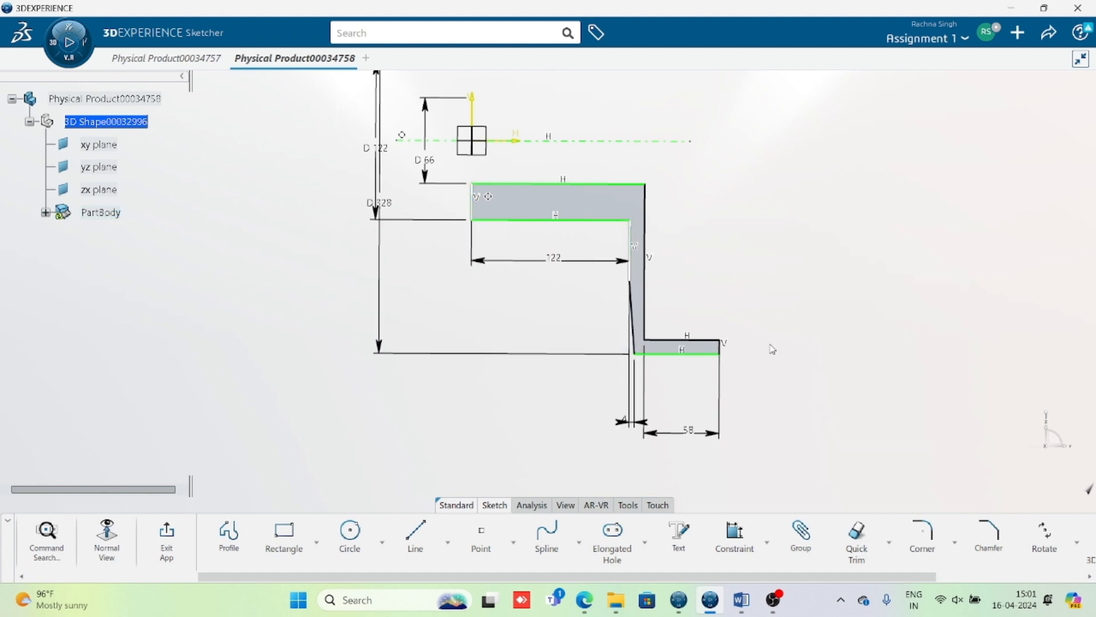
# Step: Reposition the 4 mm taper dimension and the 328 mm diameter dimension clear of the profile and the other dimensions
pyautogui.moveTo(767, 407)
pyautogui.mouseDown(button='middle')
pyautogui.moveTo(717, 416)
pyautogui.moveTo(725, 299)
pyautogui.mouseUp(button='middle')
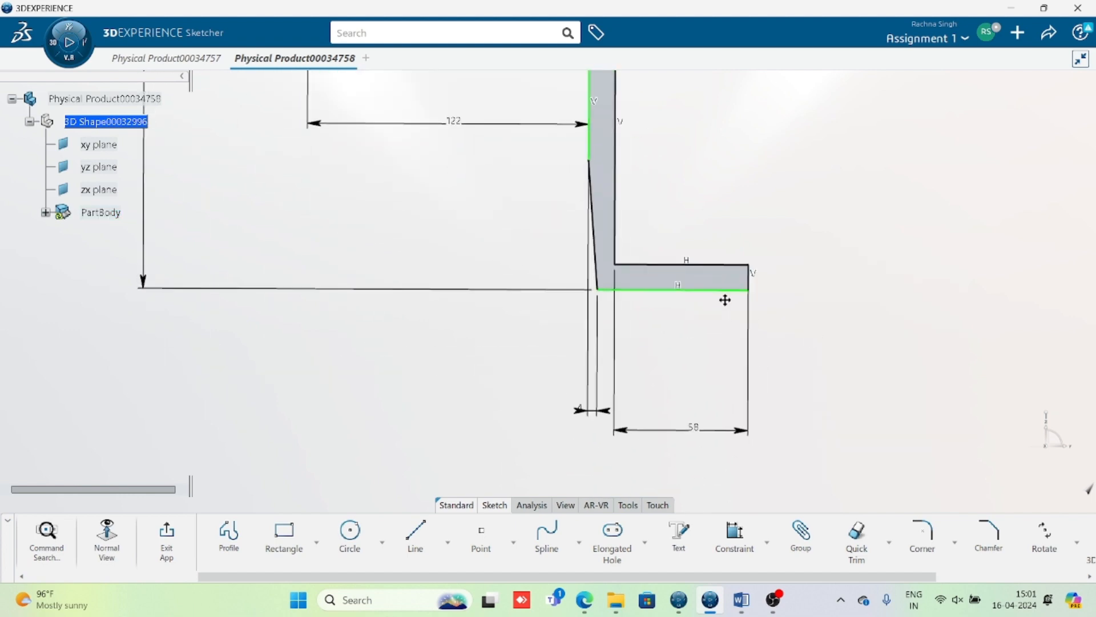
pyautogui.moveTo(577, 410); pyautogui.dragTo(516, 392)
pyautogui.click(554, 424)
pyautogui.click(526, 448)
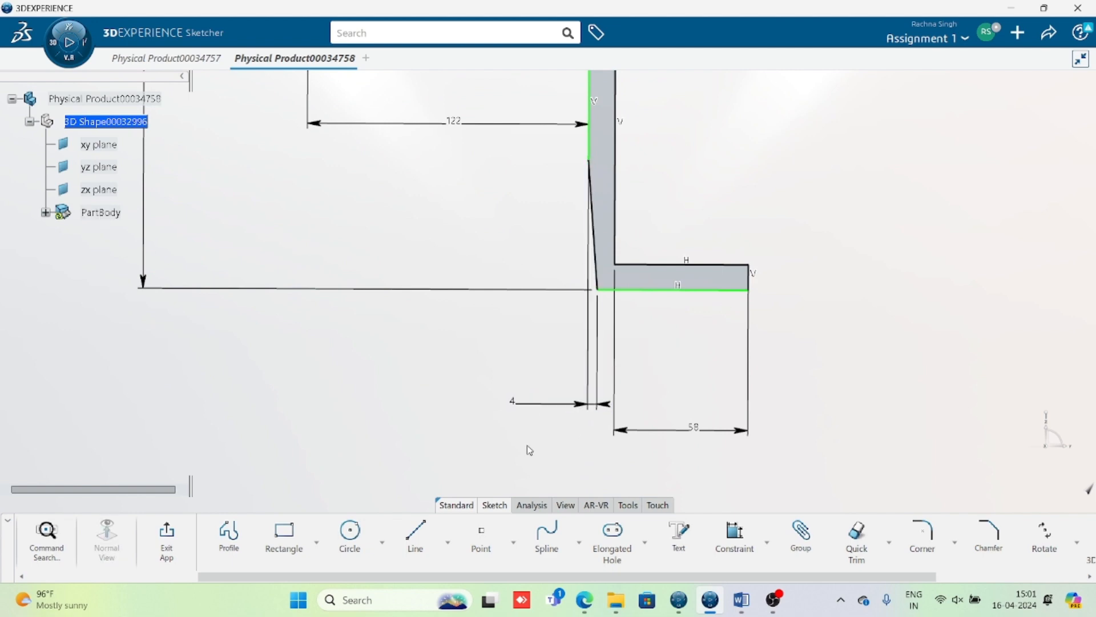
pyautogui.moveTo(567, 451); pyautogui.dragTo(553, 451, button='middle')
pyautogui.moveTo(435, 317)
pyautogui.mouseDown(button='middle')
pyautogui.moveTo(448, 327)
pyautogui.moveTo(435, 448)
pyautogui.moveTo(436, 434)
pyautogui.mouseUp(button='middle')
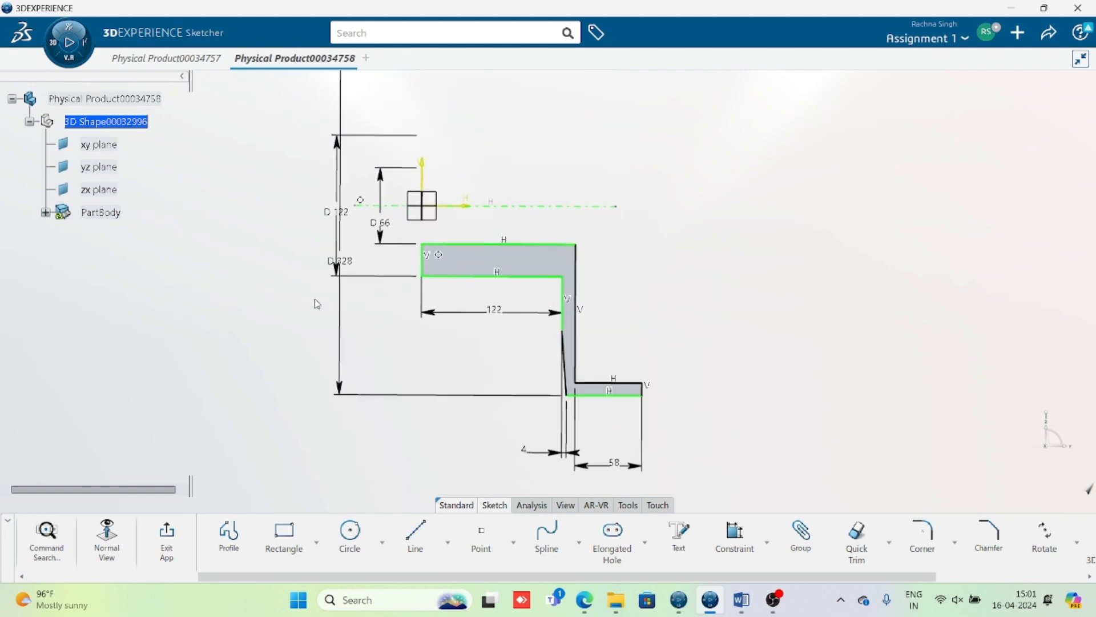
pyautogui.moveTo(343, 330); pyautogui.dragTo(278, 336)
pyautogui.moveTo(366, 364)
pyautogui.mouseDown(button='middle')
pyautogui.moveTo(438, 413)
pyautogui.moveTo(383, 393)
pyautogui.mouseUp(button='middle')
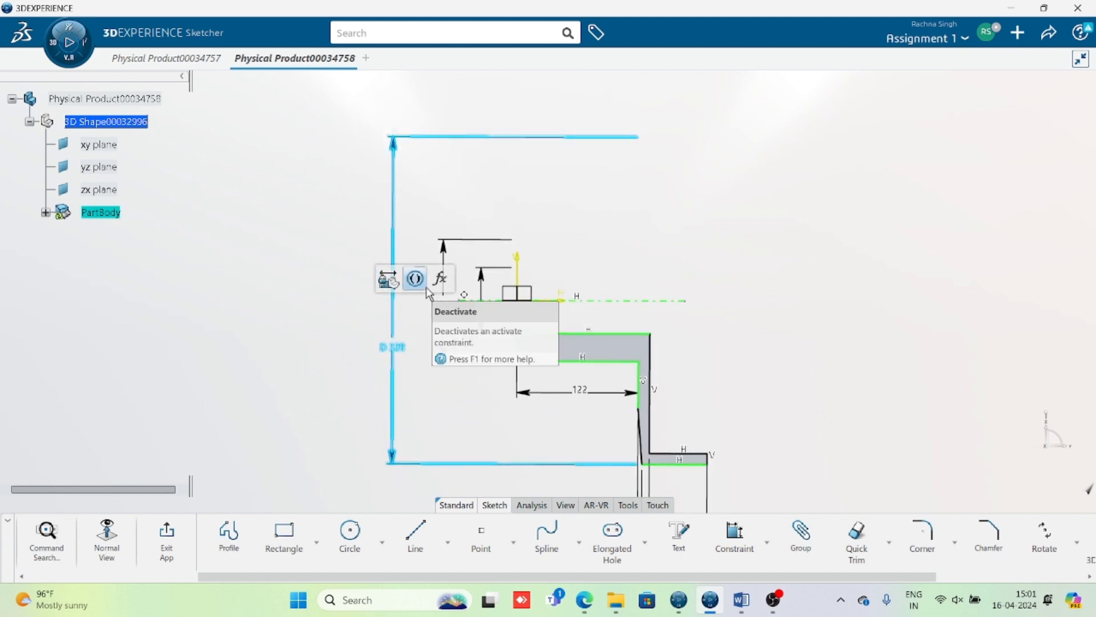
pyautogui.click(443, 320)
pyautogui.moveTo(483, 451); pyautogui.dragTo(484, 364, button='middle')
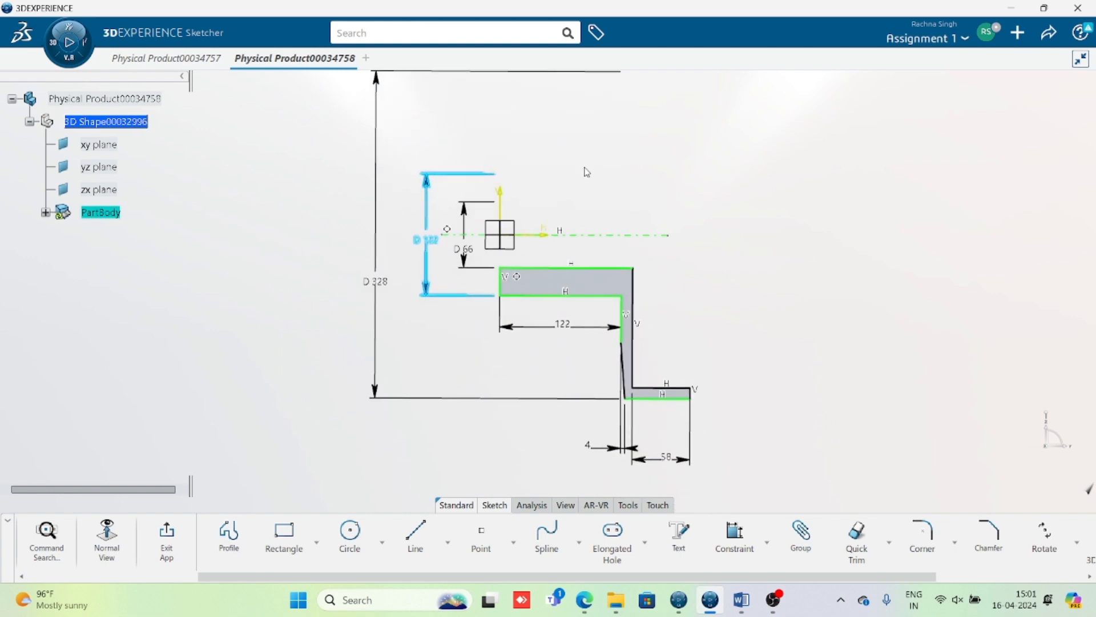
# Step: Check the section view's dimensions in the Word drawing and return to the profile sketch in 3DEXPERIENCE
pyautogui.click(741, 600)
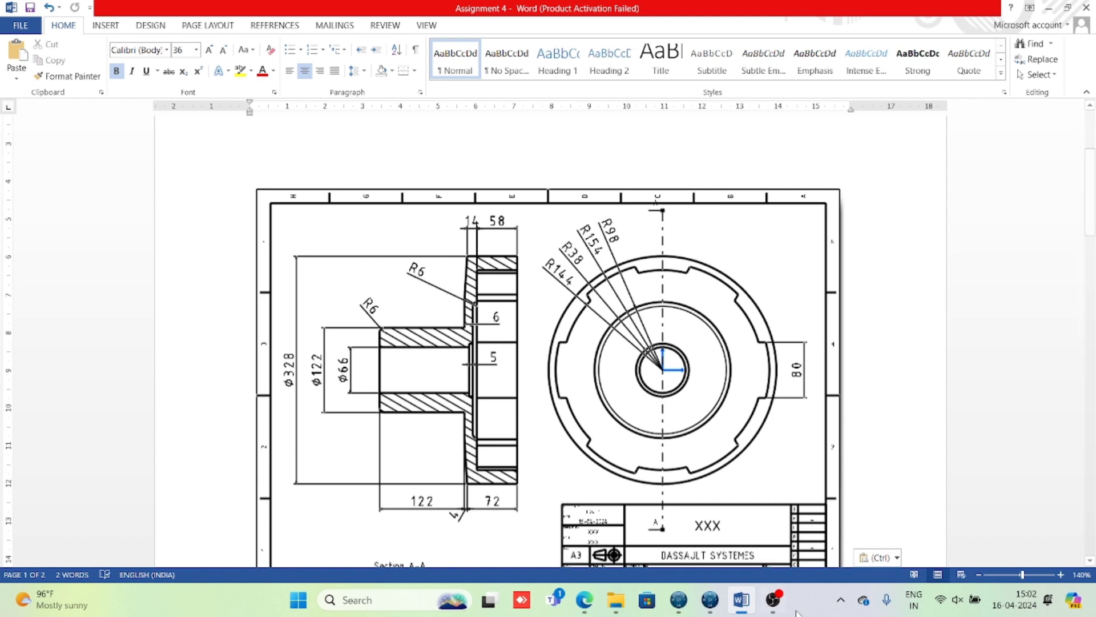
pyautogui.click(710, 599)
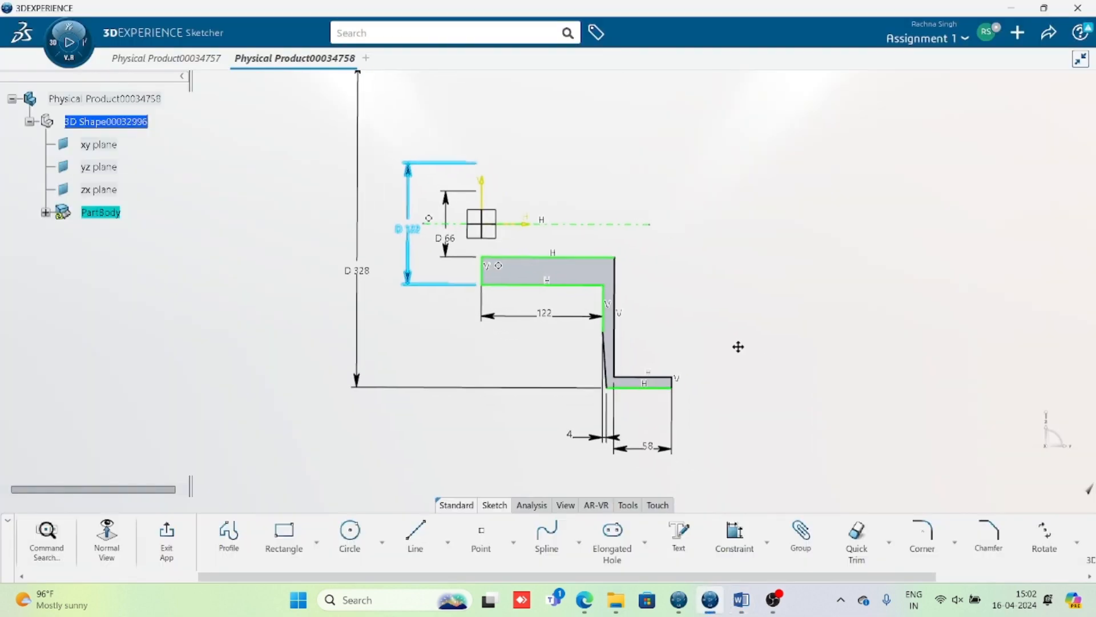
pyautogui.scroll(5, 738, 347)
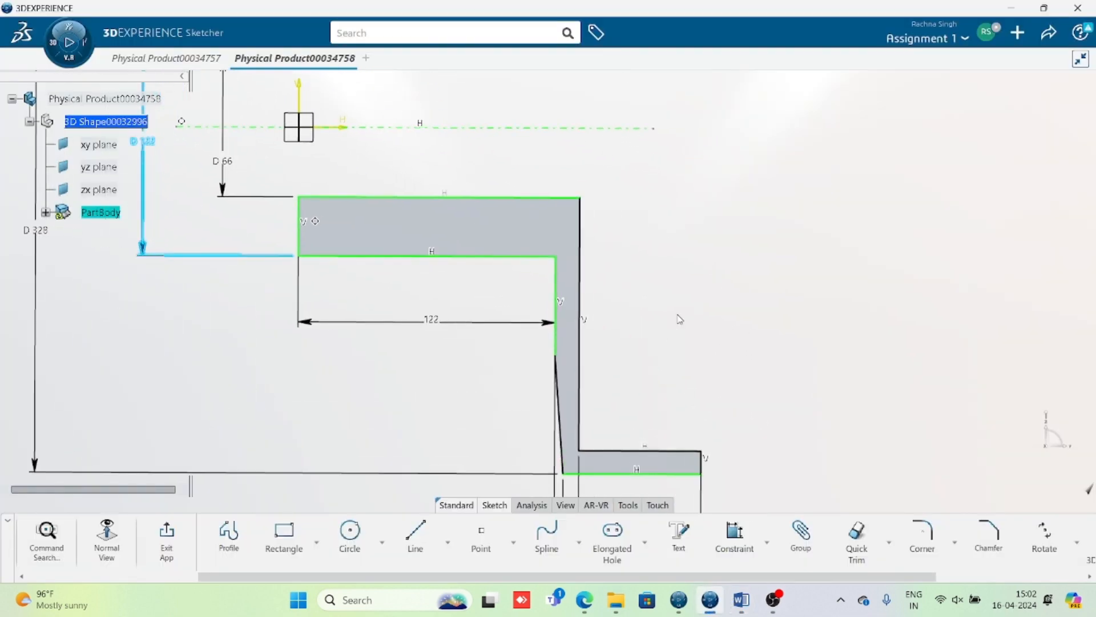
# Step: Dimension the start point of the taper on the web's inner line from the horizontal axis as a diameter
pyautogui.moveTo(680, 318); pyautogui.dragTo(643, 281, button='middle')
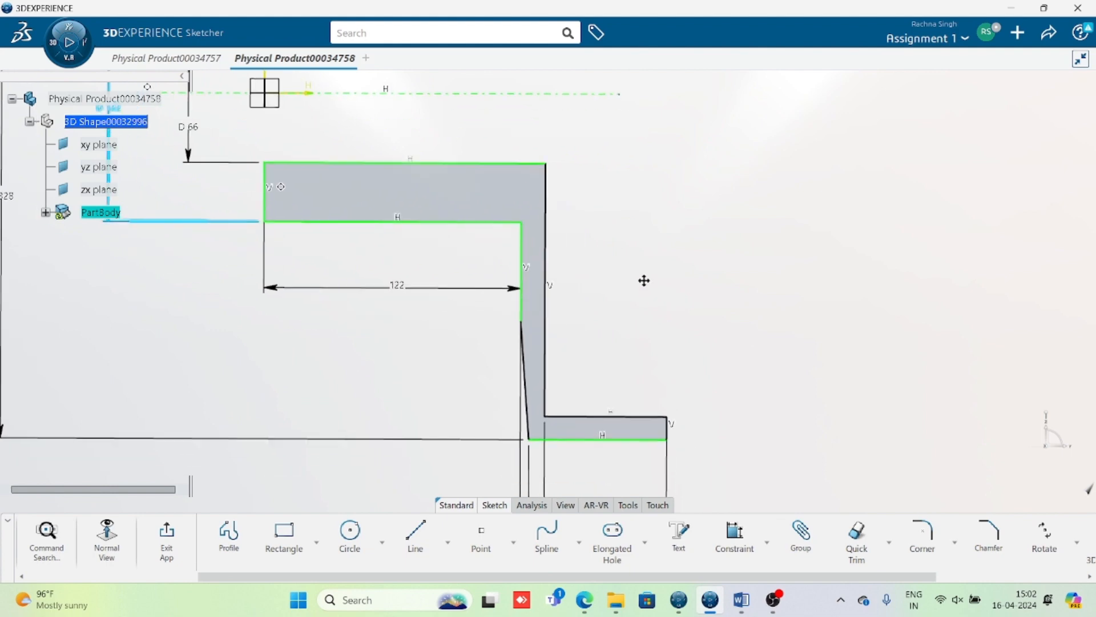
pyautogui.click(524, 389)
pyautogui.click(465, 367)
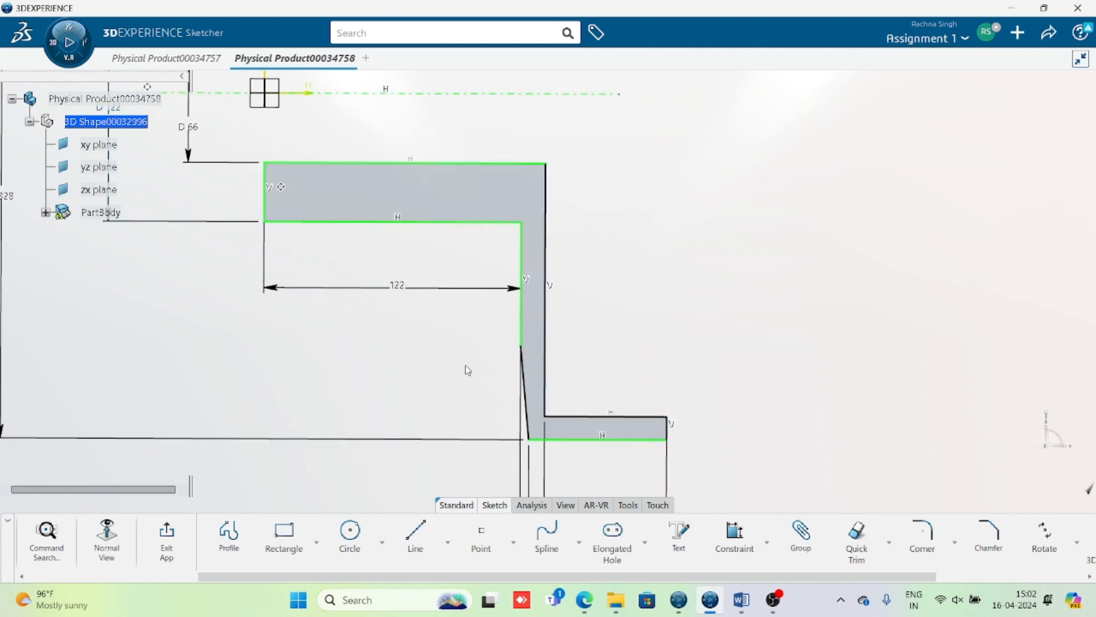
pyautogui.moveTo(521, 348); pyautogui.dragTo(517, 314)
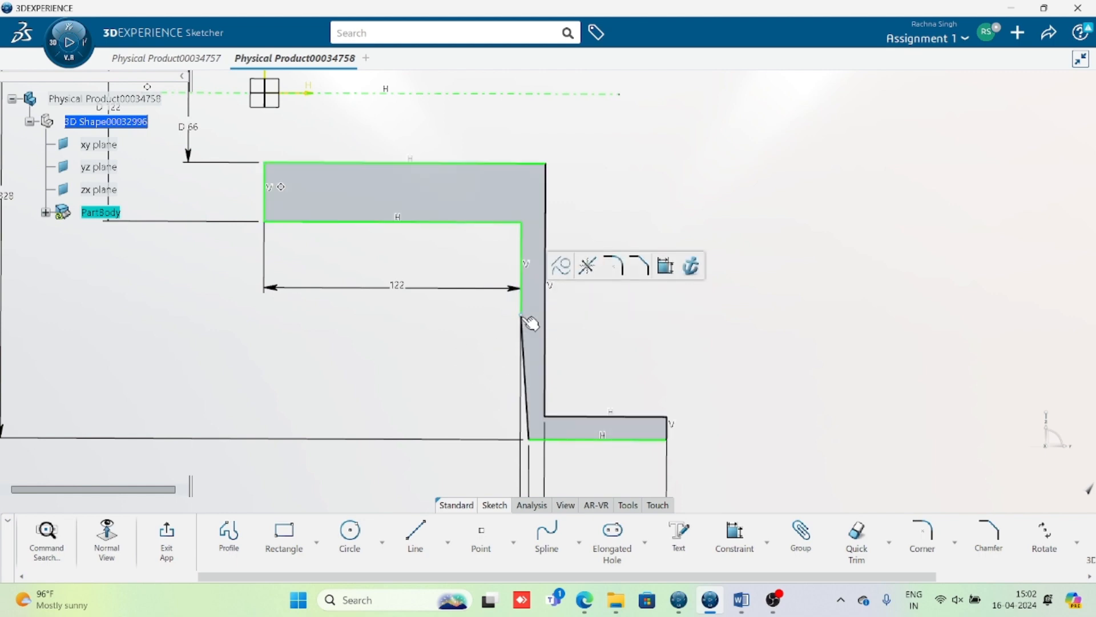
pyautogui.click(735, 536)
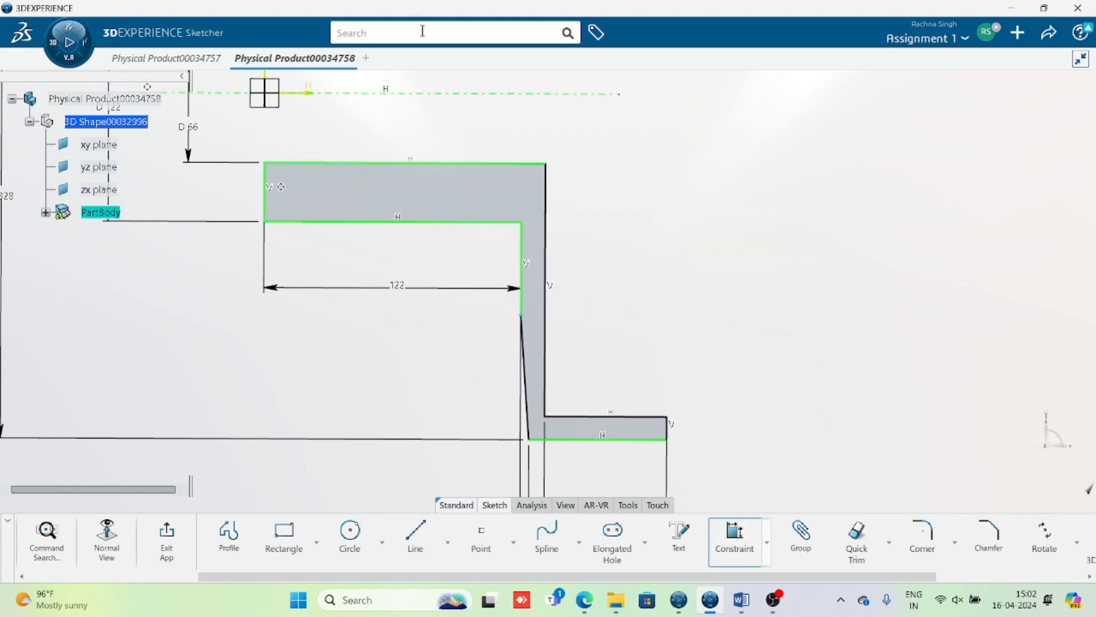
pyautogui.click(524, 94)
pyautogui.moveTo(513, 226); pyautogui.dragTo(767, 290, button='middle')
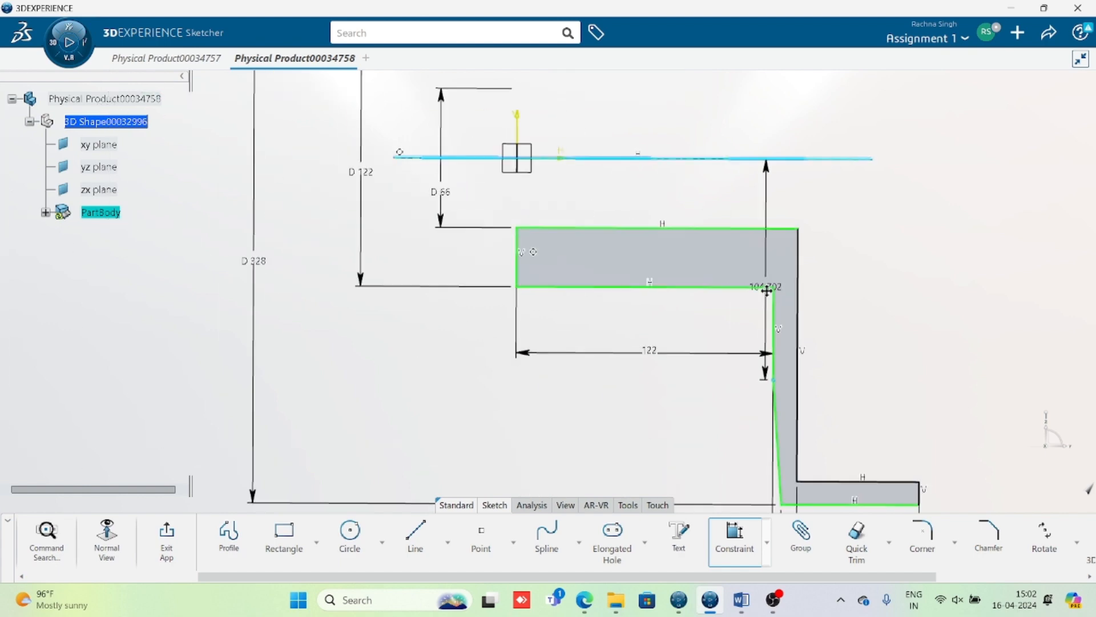
pyautogui.rightClick(330, 262)
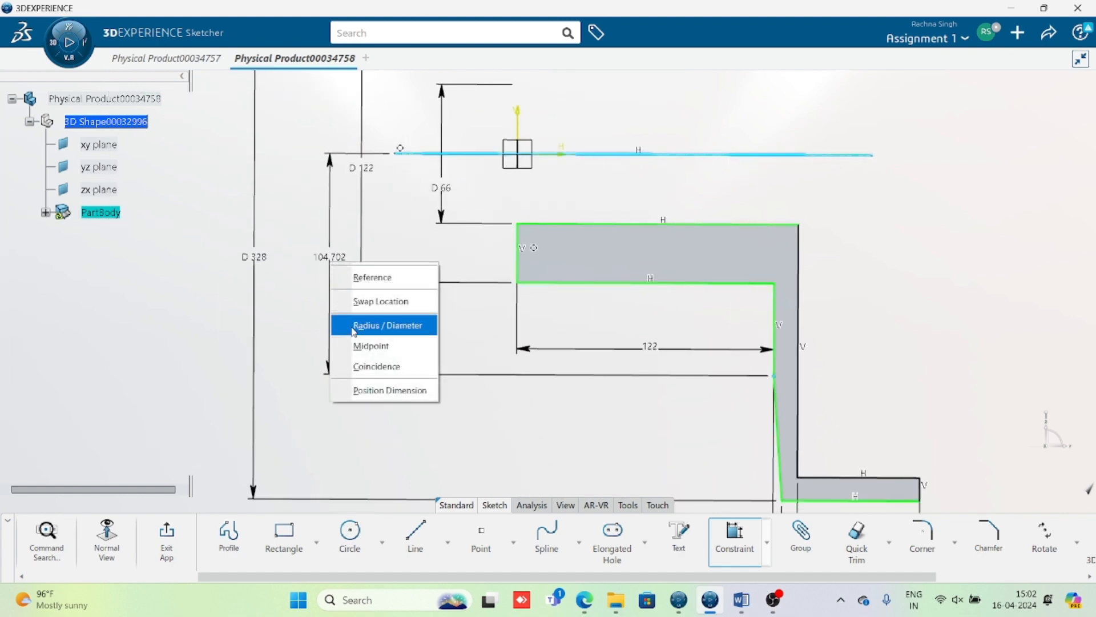
pyautogui.click(378, 325)
pyautogui.click(317, 230)
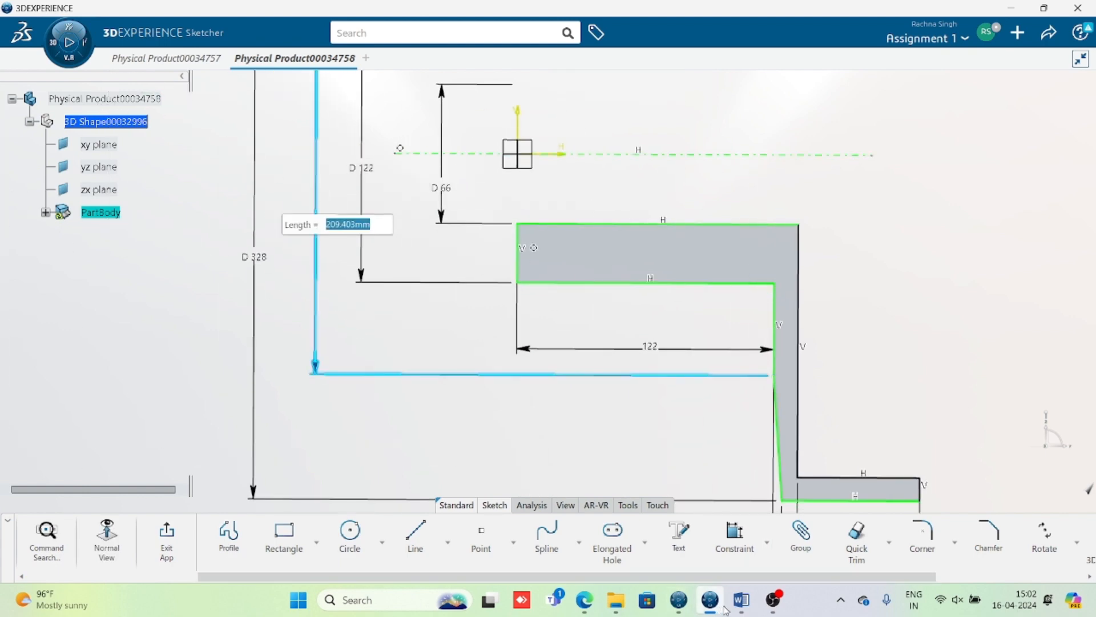
# Step: Consult the Word drawing, return to 3DEXPERIENCE and change the taper start point's dimension to a radius of 98 mm
pyautogui.click(741, 600)
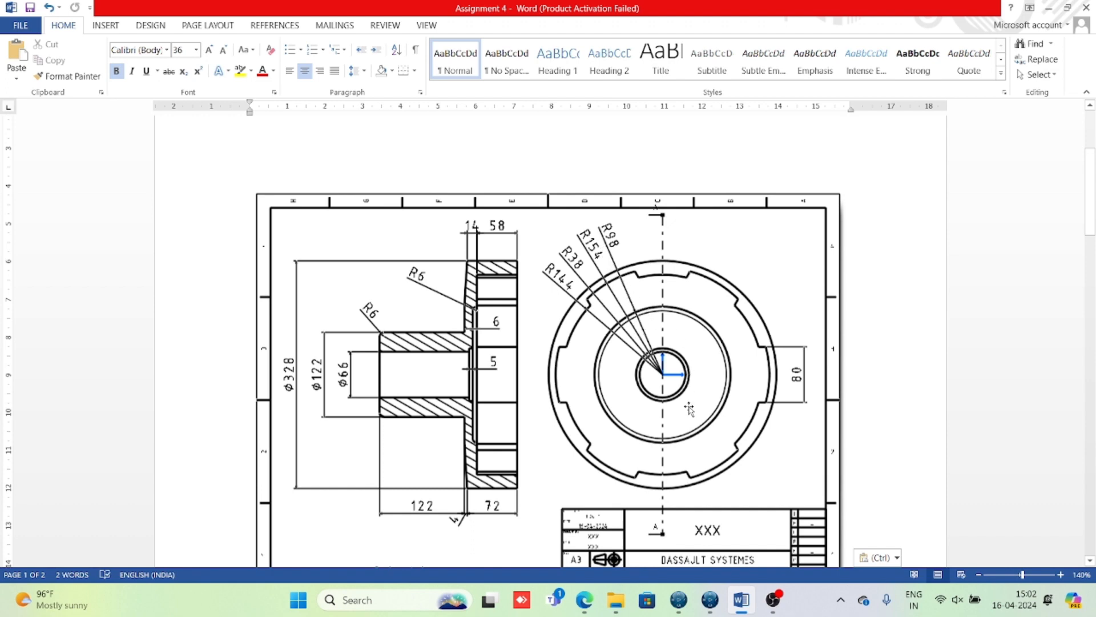
pyautogui.keyDown('ctrl'); pyautogui.scroll(12, 689, 323); pyautogui.keyUp('ctrl')
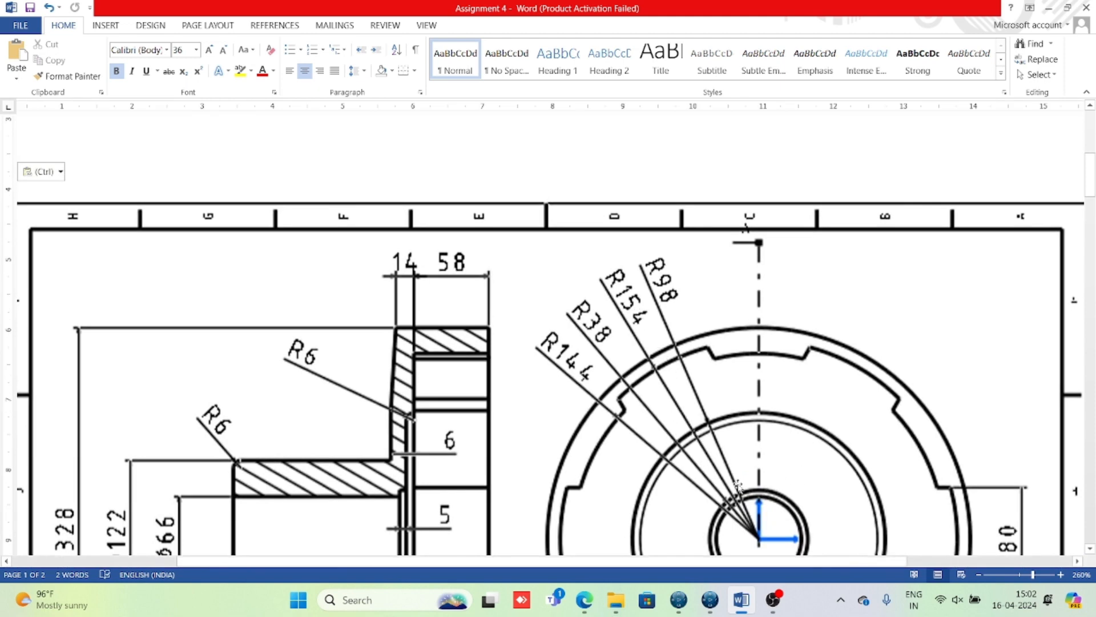
pyautogui.keyDown('ctrl'); pyautogui.scroll(-5, 753, 462); pyautogui.keyUp('ctrl')
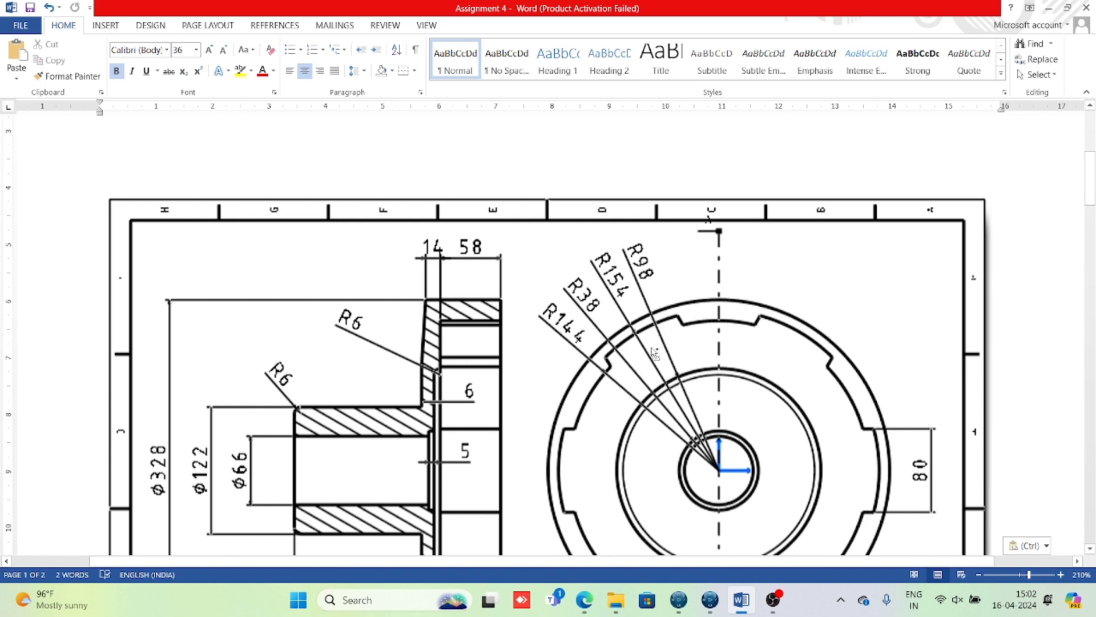
pyautogui.scroll(-7, 653, 354)
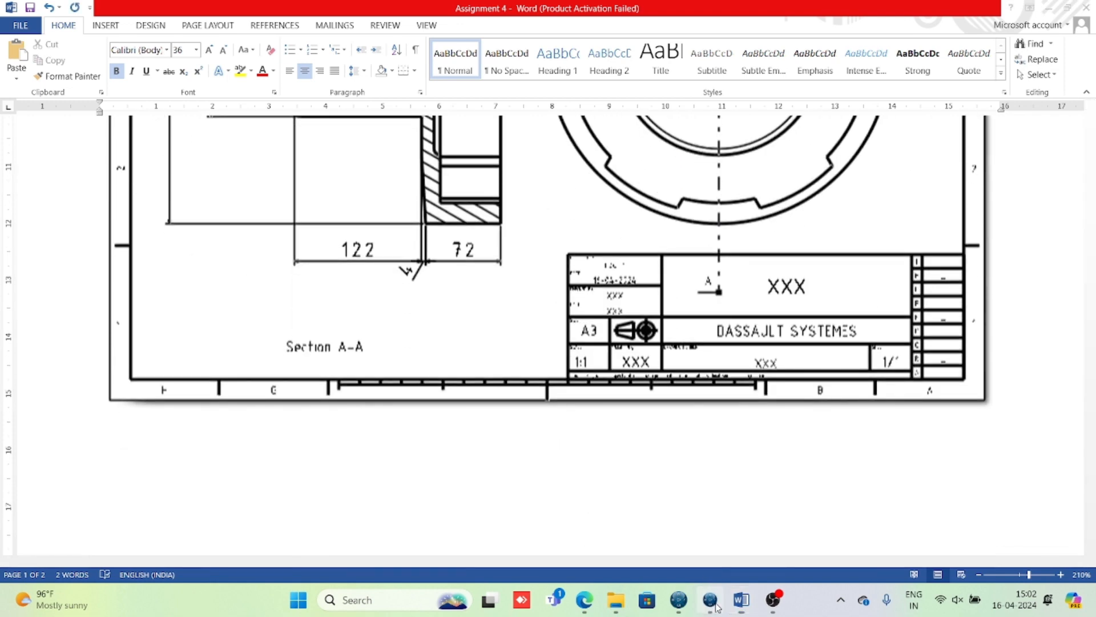
pyautogui.click(710, 601)
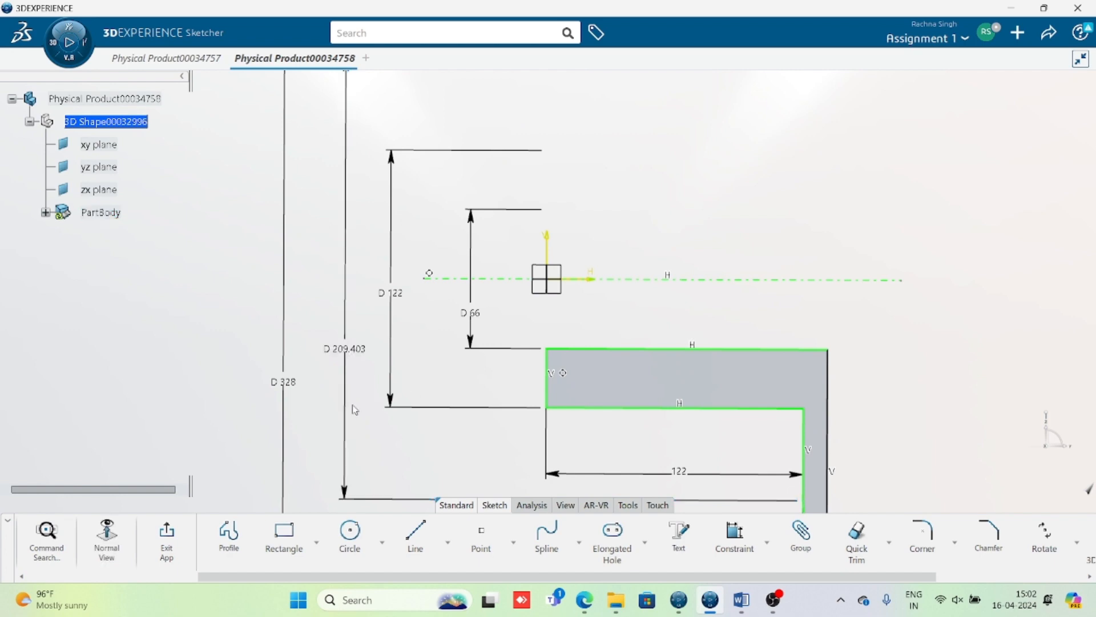
pyautogui.doubleClick(346, 349)
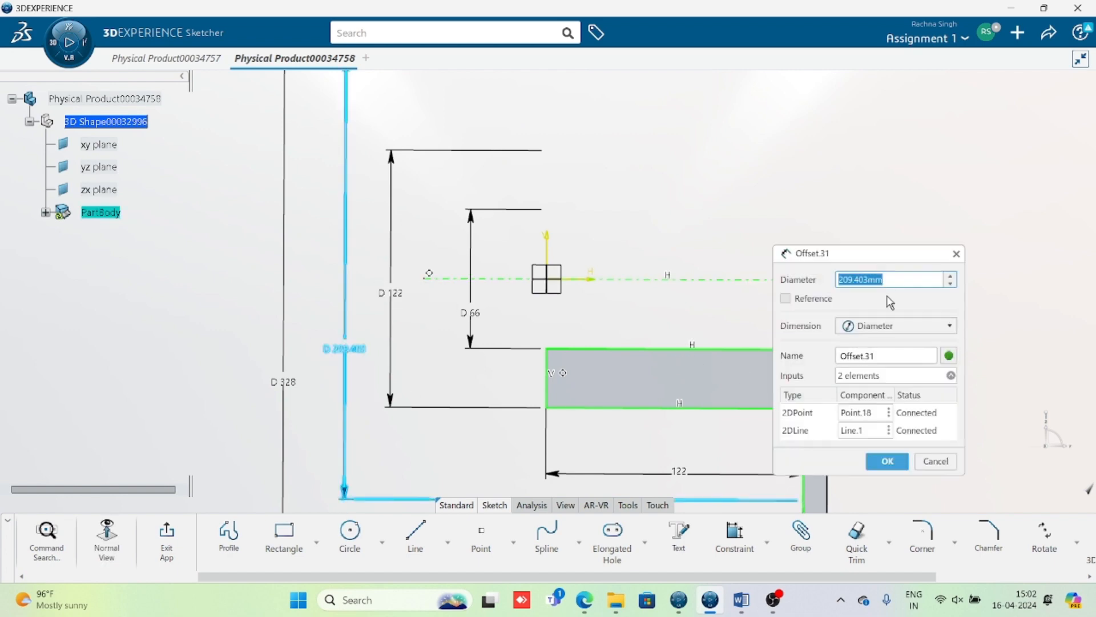
pyautogui.click(893, 326)
pyautogui.click(880, 362)
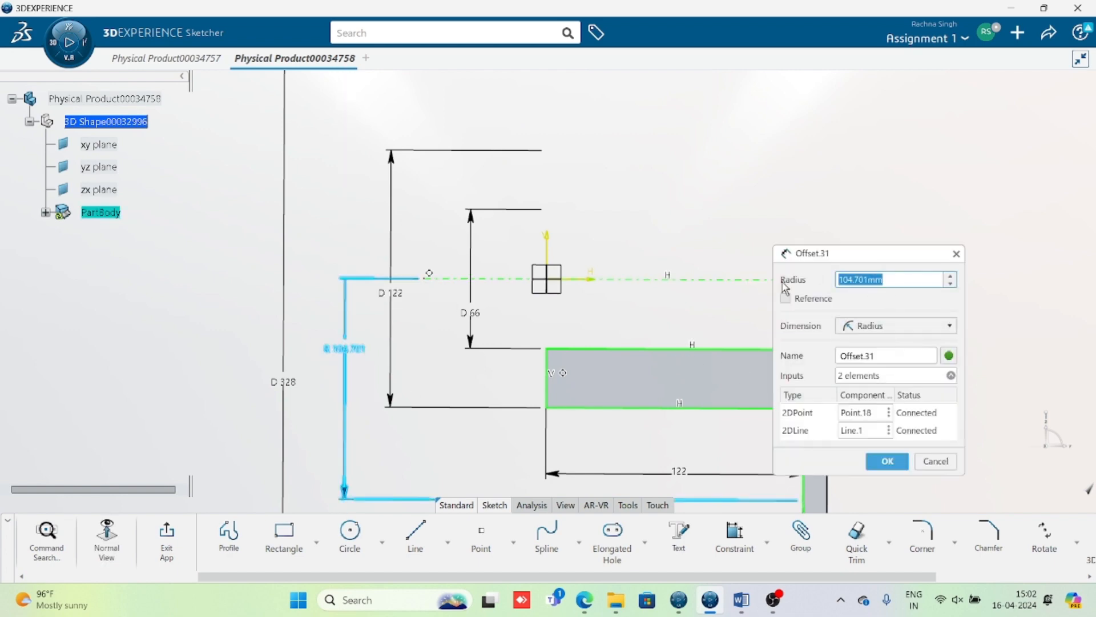
pyautogui.write('98')
pyautogui.press('Return')
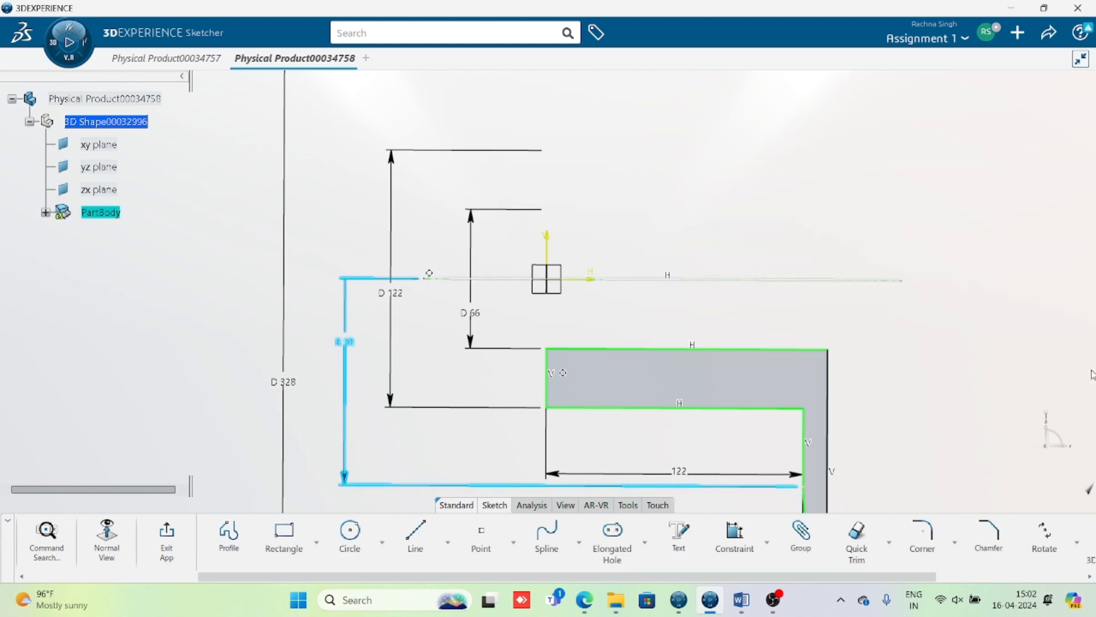
# Step: Sketch a rectangle overlapping the web's outer vertical line at the corner where the hub bore meets the web
pyautogui.moveTo(1093, 476); pyautogui.dragTo(989, 381, button='middle')
pyautogui.moveTo(864, 382)
pyautogui.mouseDown(button='middle')
pyautogui.moveTo(864, 252)
pyautogui.moveTo(824, 313)
pyautogui.moveTo(750, 372)
pyautogui.mouseUp(button='middle')
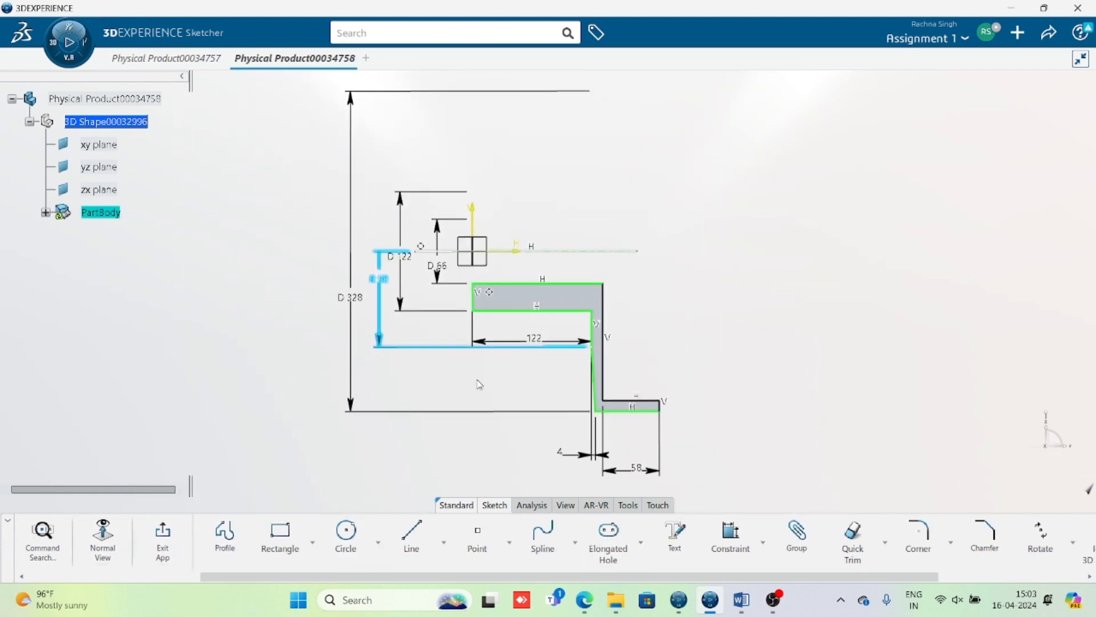
pyautogui.moveTo(761, 348); pyautogui.dragTo(724, 391, button='middle')
pyautogui.moveTo(643, 381); pyautogui.dragTo(645, 333, button='middle')
pyautogui.moveTo(671, 399)
pyautogui.mouseDown(button='middle')
pyautogui.moveTo(635, 313)
pyautogui.moveTo(631, 326)
pyautogui.moveTo(648, 337)
pyautogui.moveTo(657, 307)
pyautogui.mouseUp(button='middle')
pyautogui.click(277, 533)
pyautogui.click(557, 261)
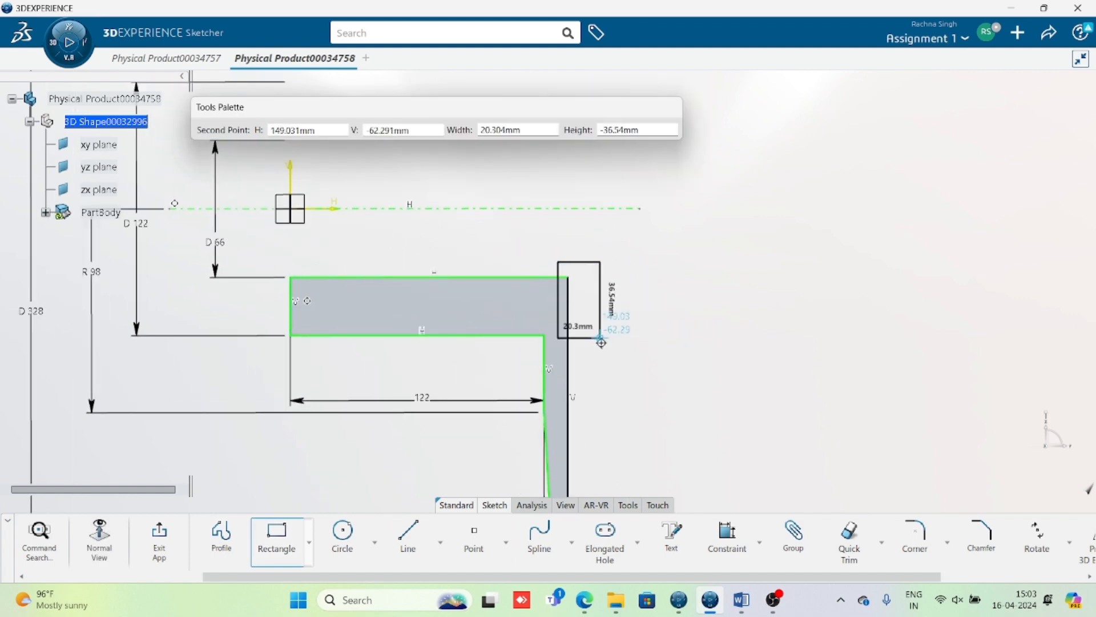
pyautogui.click(611, 390)
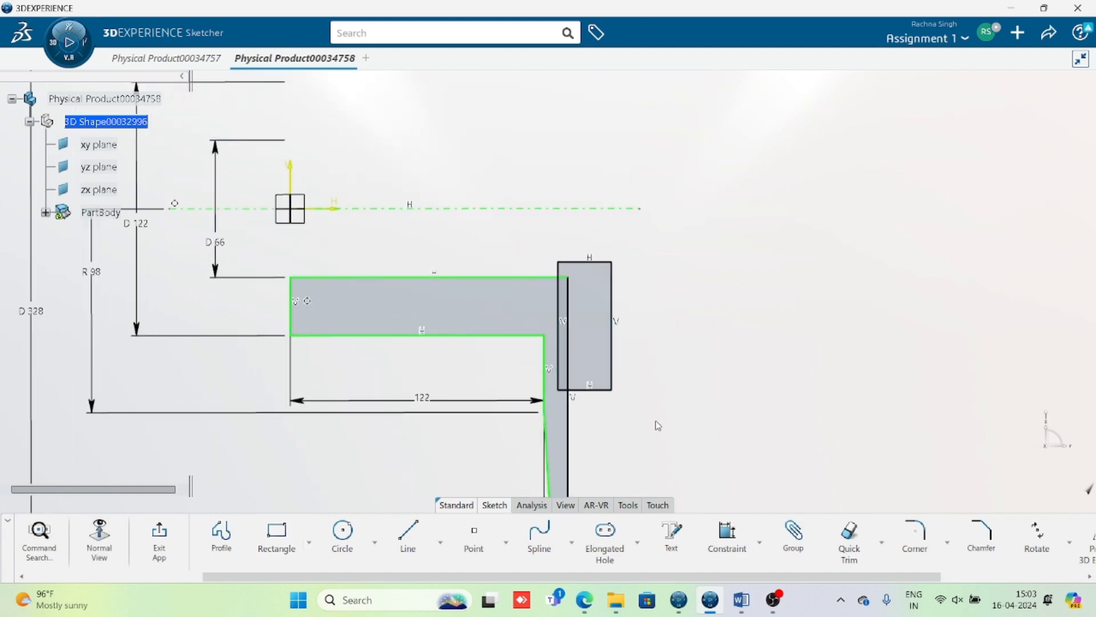
# Step: Delete the rectangle's vertical side outside the profile and its horizontal side nearest the axis
pyautogui.click(613, 298)
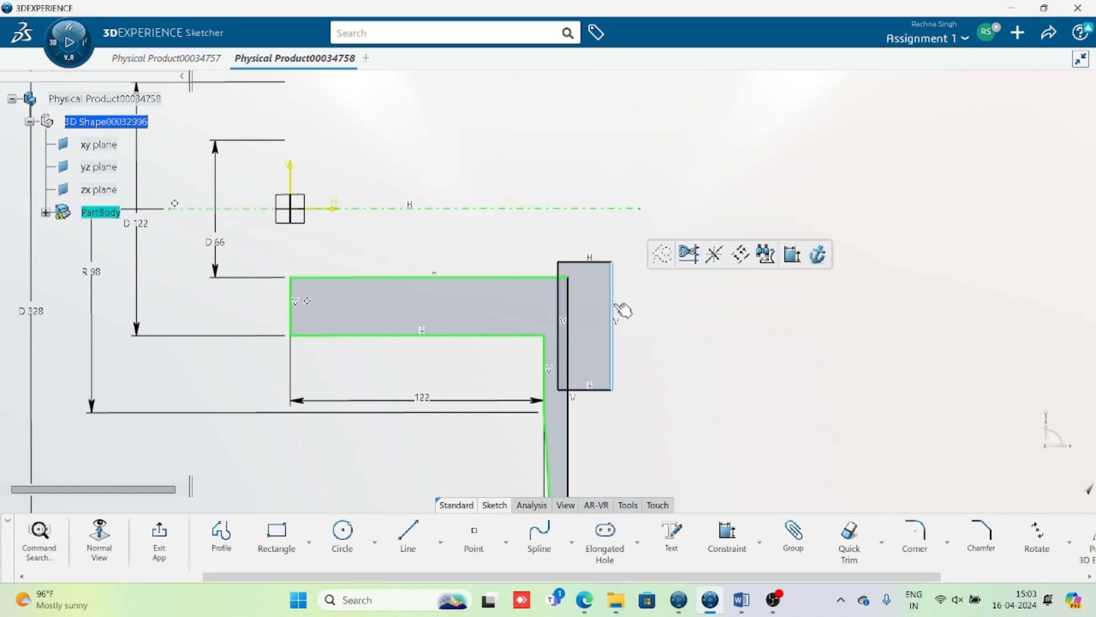
pyautogui.press('Delete')
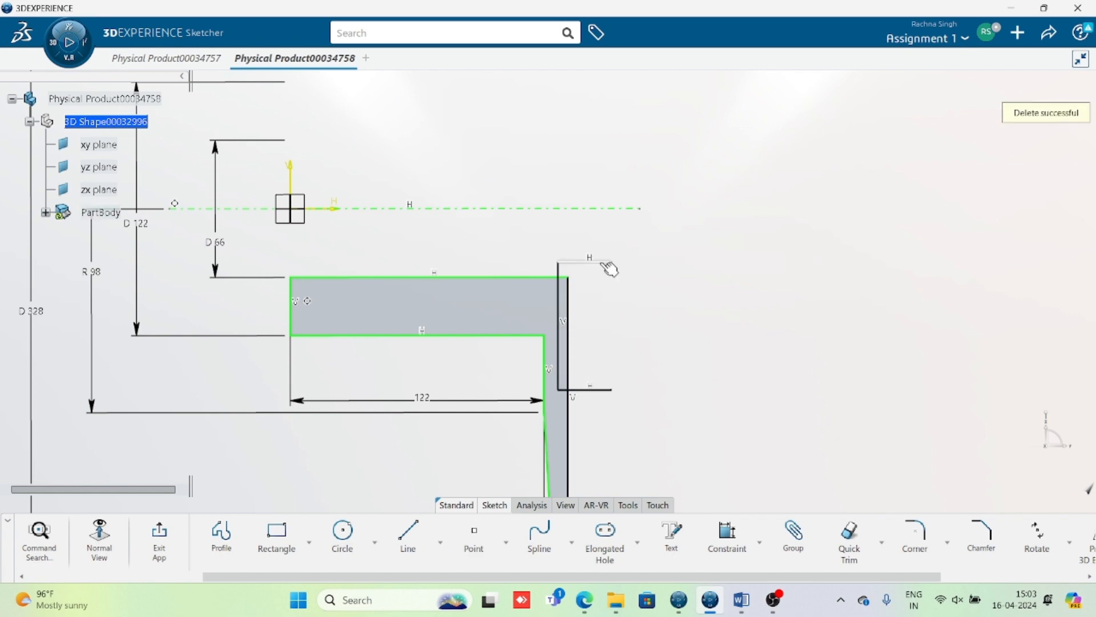
pyautogui.click(607, 263)
pyautogui.press('Delete')
# Step: Quick Trim the overlapping web and rectangle lines to leave a single stepped recess in the web's outer face
pyautogui.click(862, 541)
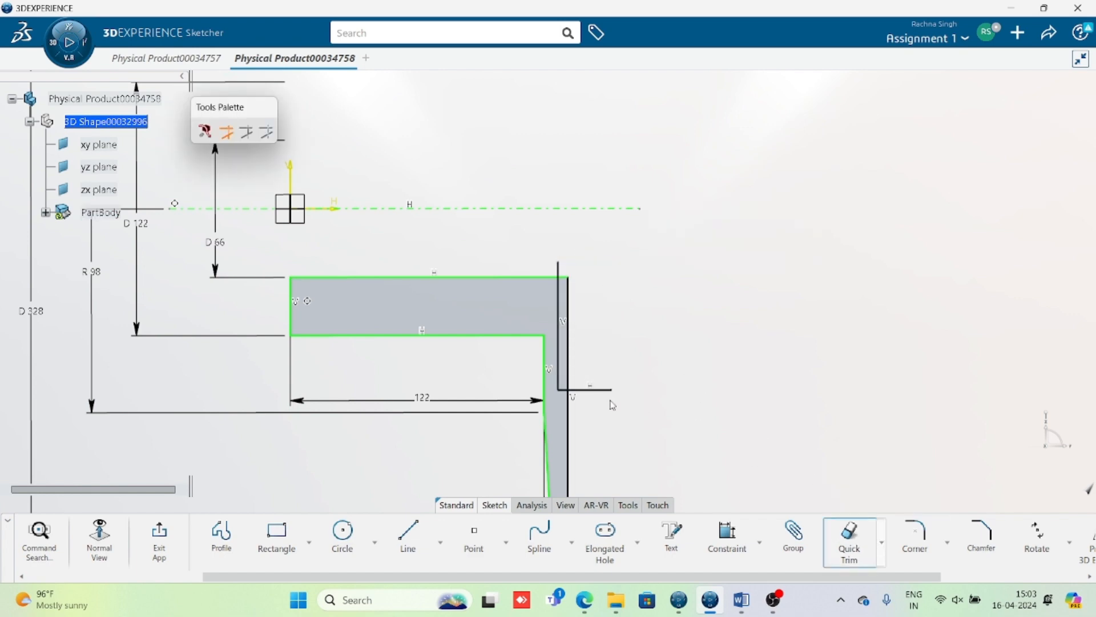
pyautogui.click(568, 279)
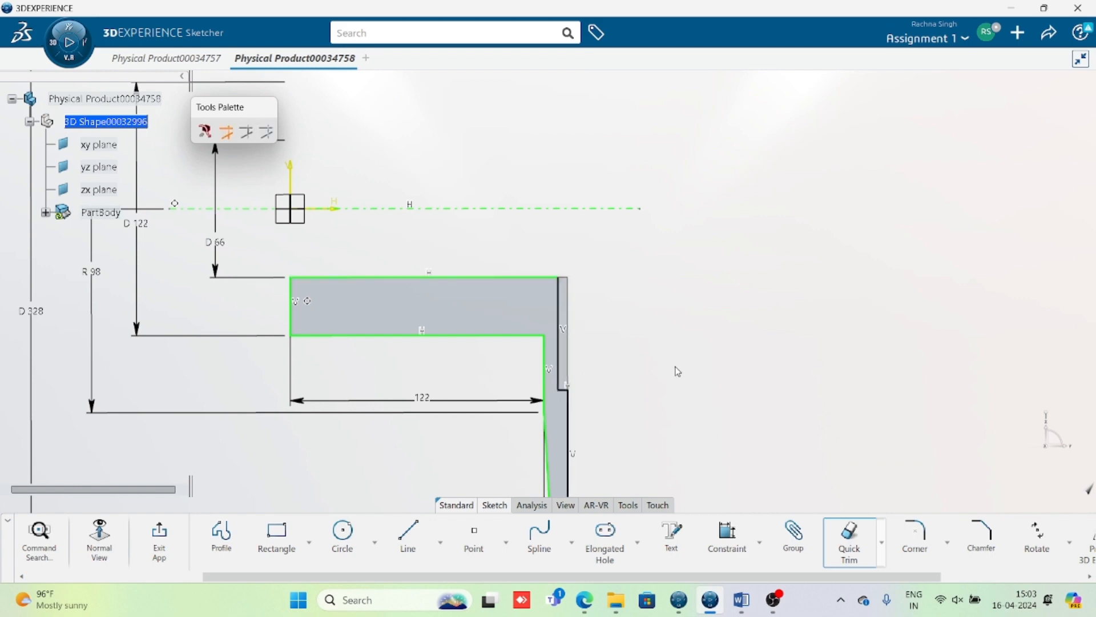
pyautogui.press('Escape')
# Step: Dimension the recess's short horizontal step from the horizontal axis and set the distance to 98 mm
pyautogui.moveTo(660, 394); pyautogui.dragTo(650, 336, button='middle')
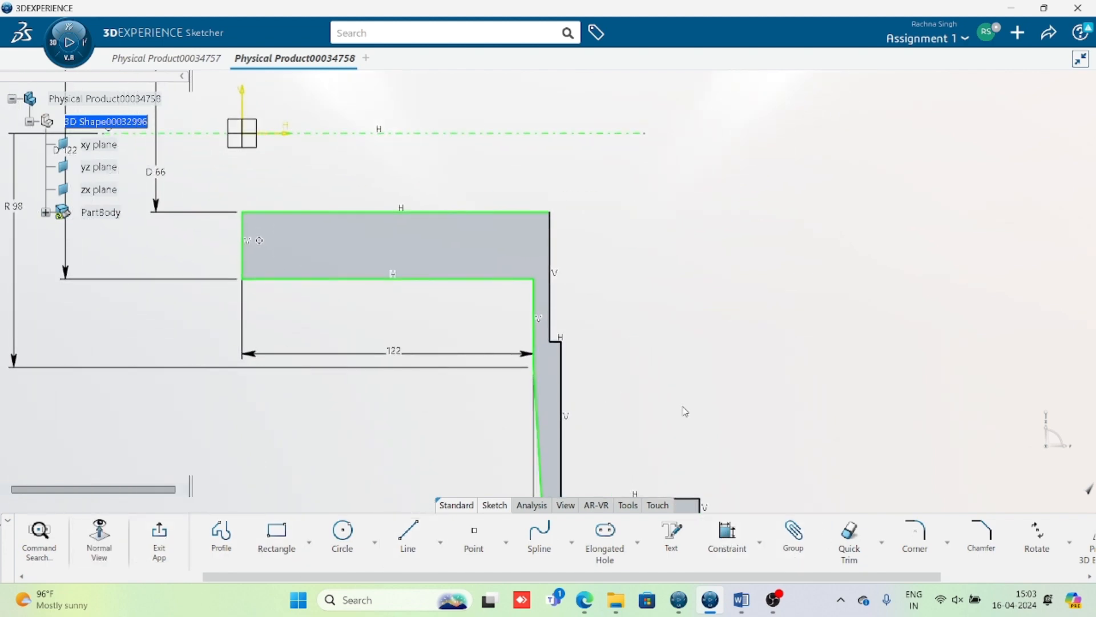
pyautogui.click(728, 551)
pyautogui.click(561, 343)
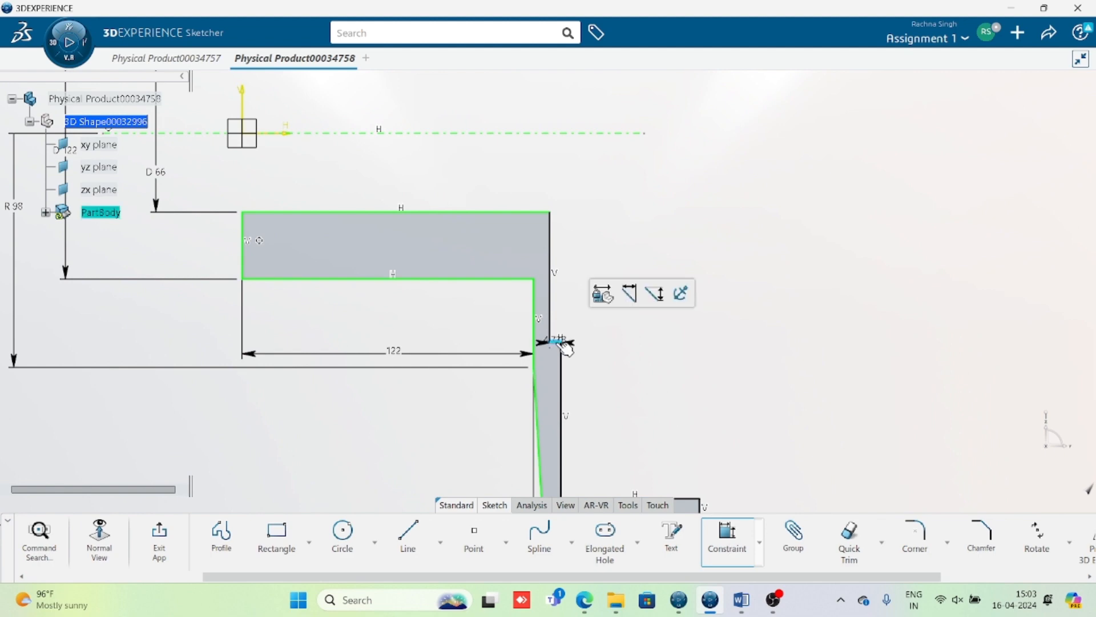
pyautogui.click(610, 134)
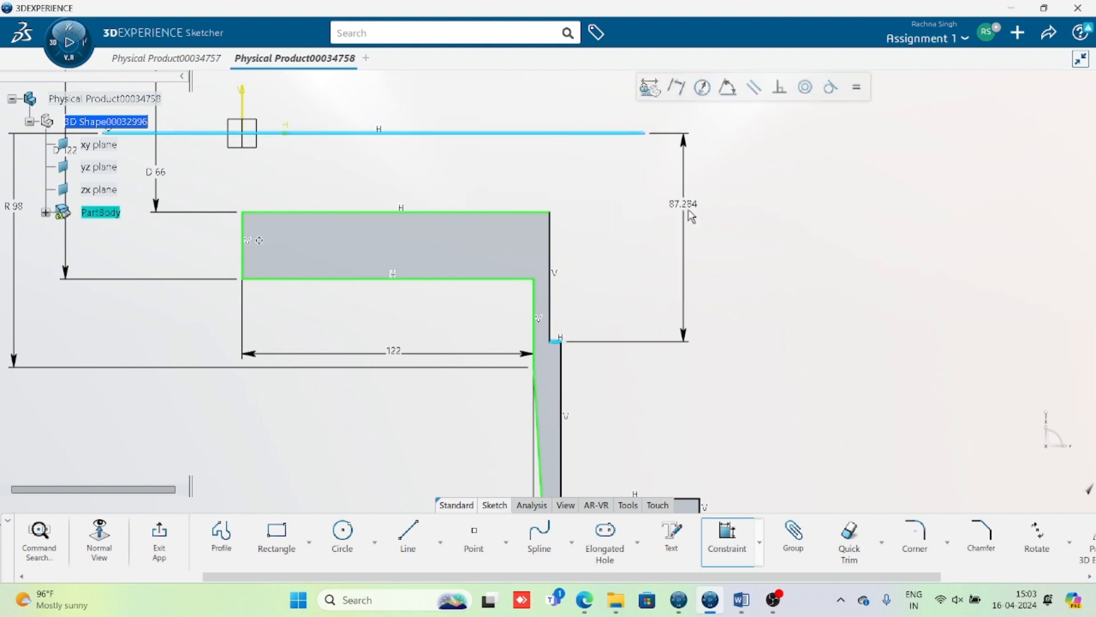
pyautogui.click(705, 222)
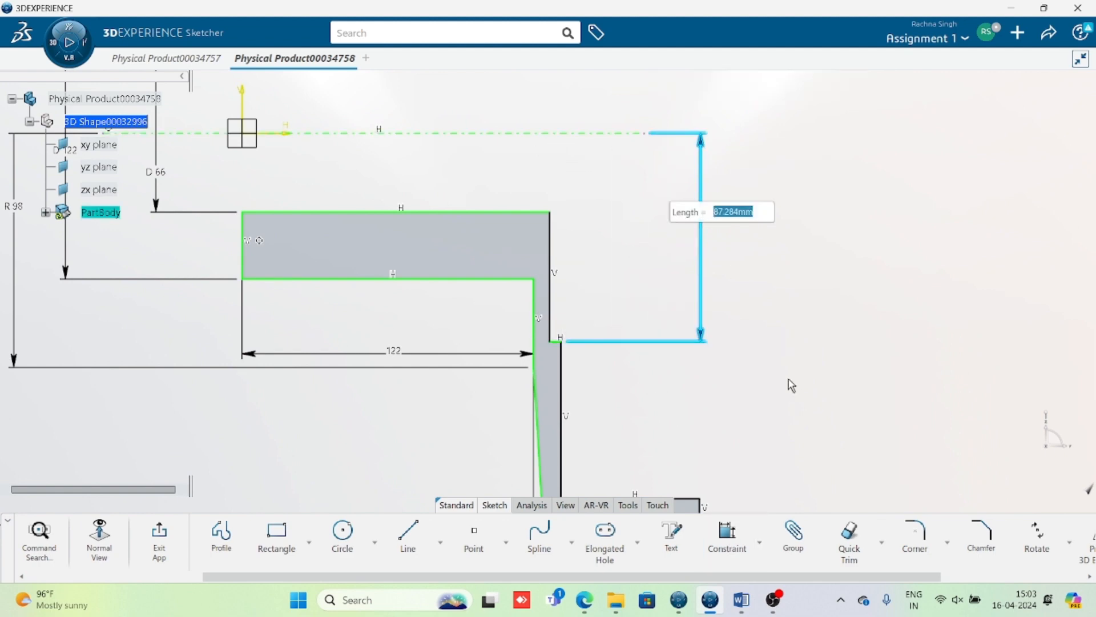
pyautogui.press('Return')
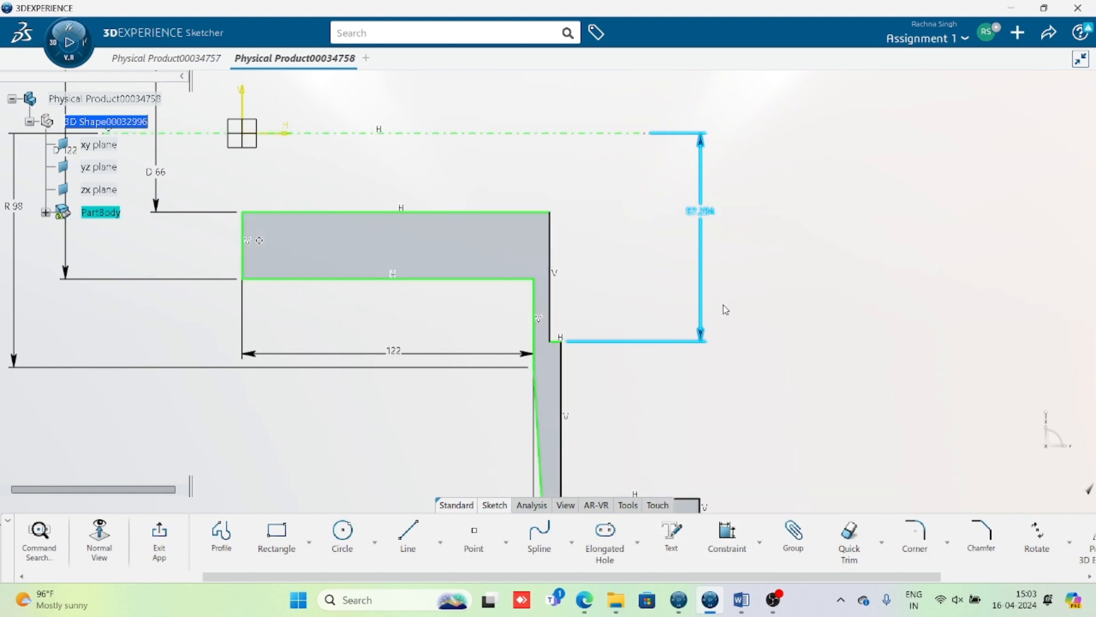
pyautogui.doubleClick(708, 213)
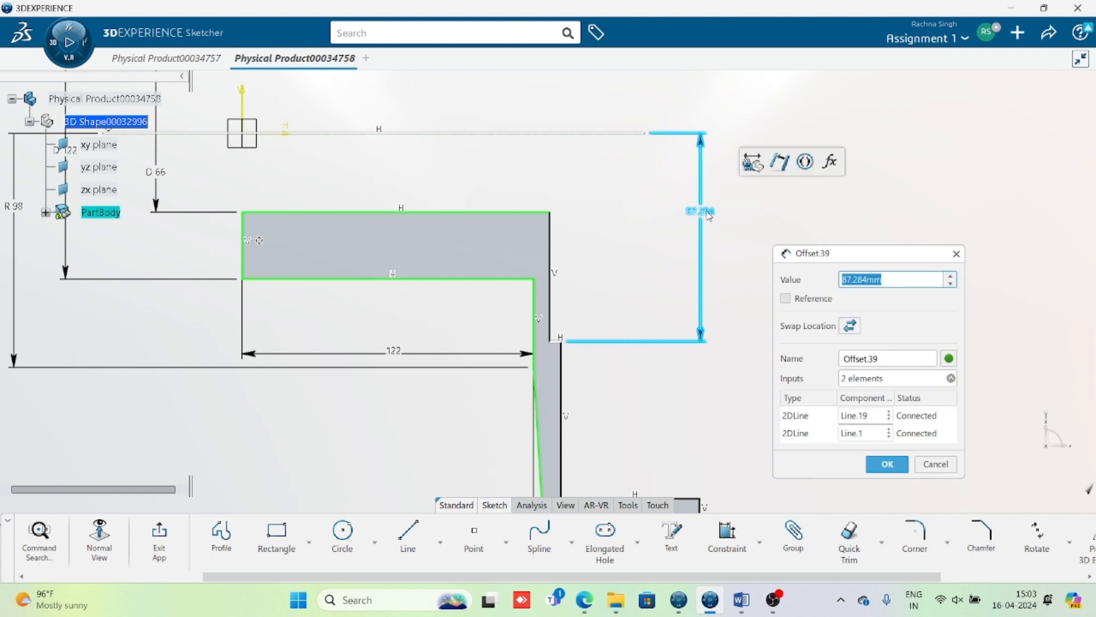
pyautogui.write('98')
pyautogui.press('Return')
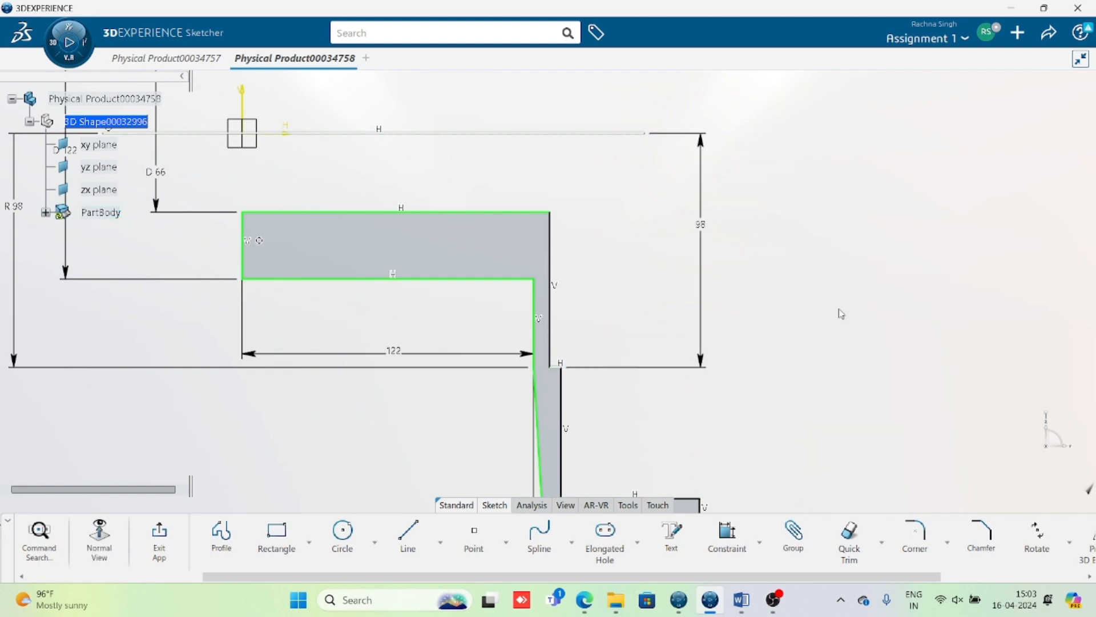
# Step: Compare the web and recess dimensions of the section view in the Word drawing with the profile sketch in 3DEXPERIENCE
pyautogui.moveTo(828, 345)
pyautogui.mouseDown(button='middle')
pyautogui.moveTo(829, 258)
pyautogui.moveTo(817, 307)
pyautogui.mouseUp(button='middle')
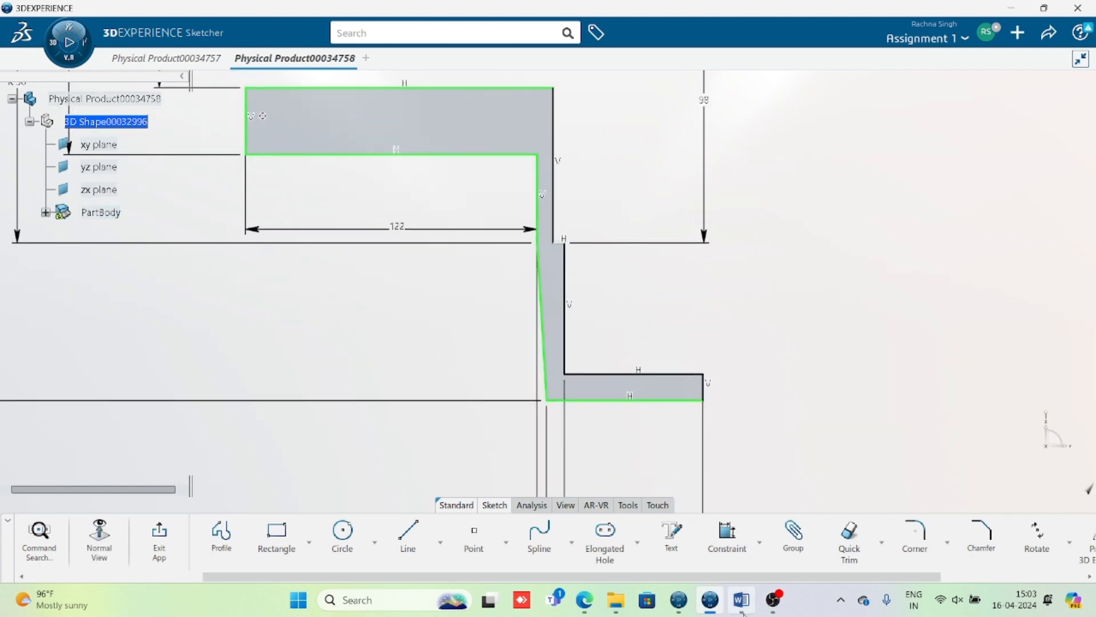
pyautogui.click(742, 600)
pyautogui.scroll(4, 623, 239)
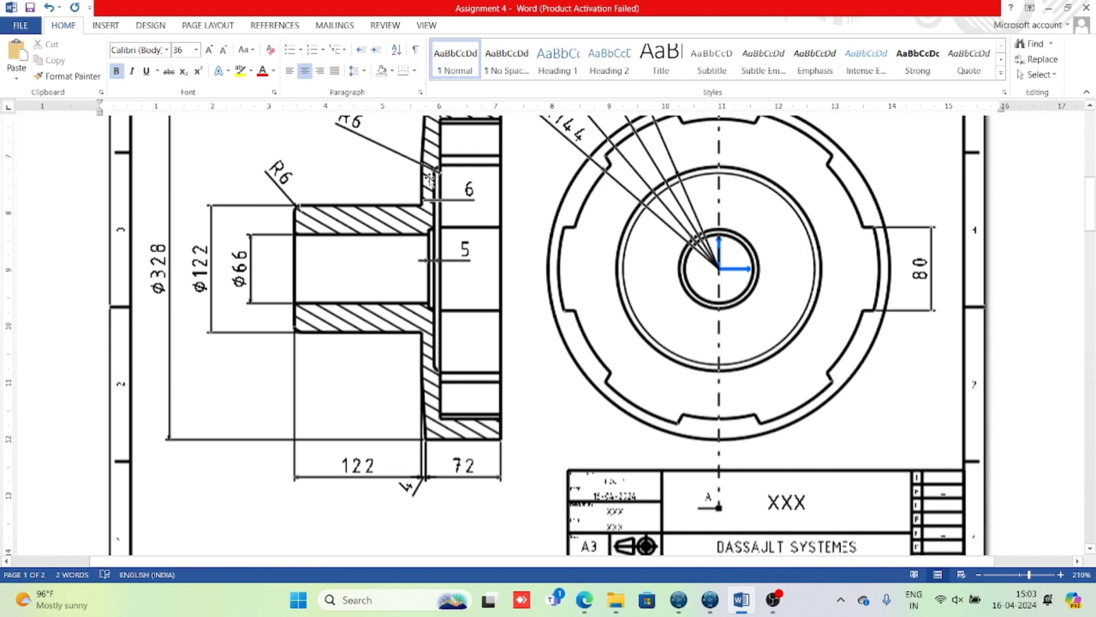
pyautogui.click(709, 599)
pyautogui.moveTo(676, 381)
pyautogui.mouseDown(button='middle')
pyautogui.moveTo(633, 350)
pyautogui.moveTo(638, 371)
pyautogui.mouseUp(button='middle')
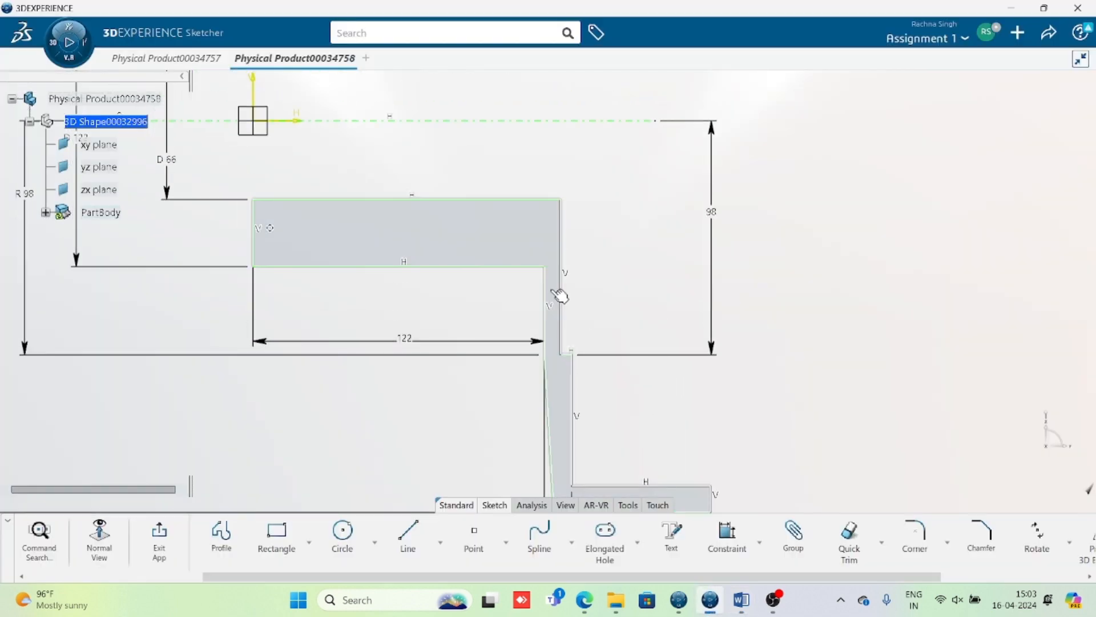
pyautogui.click(741, 599)
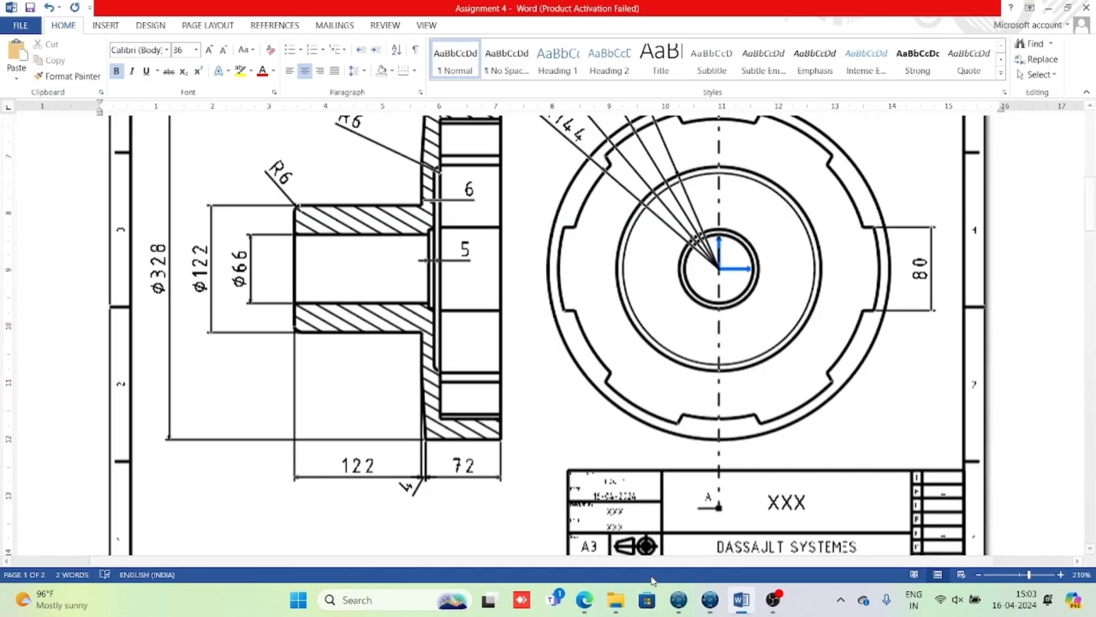
pyautogui.click(710, 599)
pyautogui.moveTo(714, 476); pyautogui.dragTo(708, 390, button='middle')
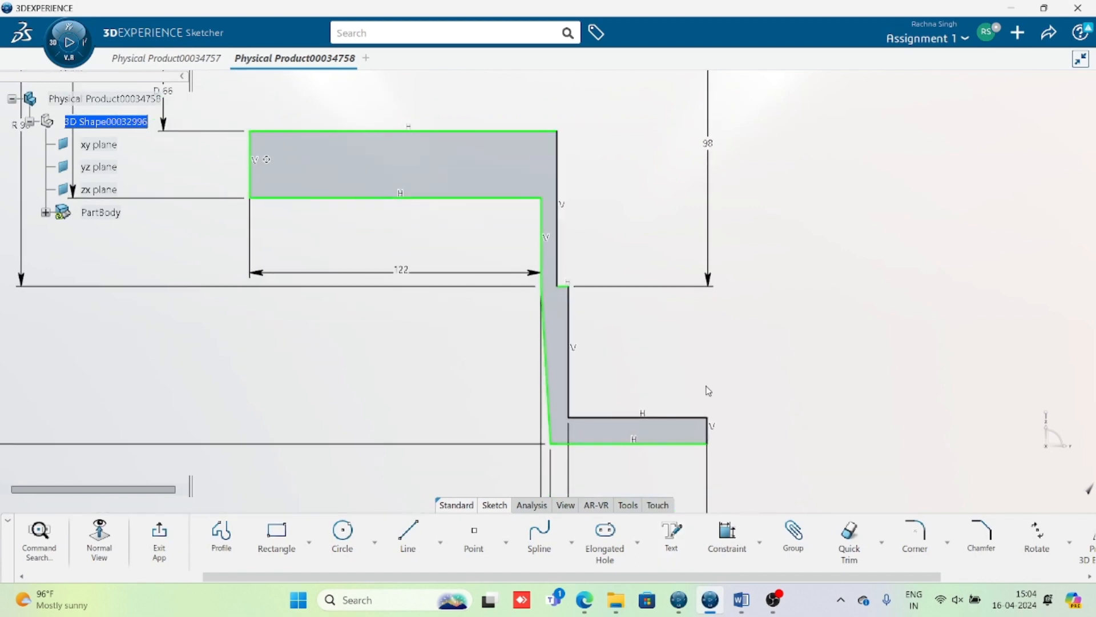
pyautogui.moveTo(610, 391)
pyautogui.mouseDown(button='middle')
pyautogui.moveTo(582, 396)
pyautogui.moveTo(586, 382)
pyautogui.moveTo(591, 403)
pyautogui.mouseUp(button='middle')
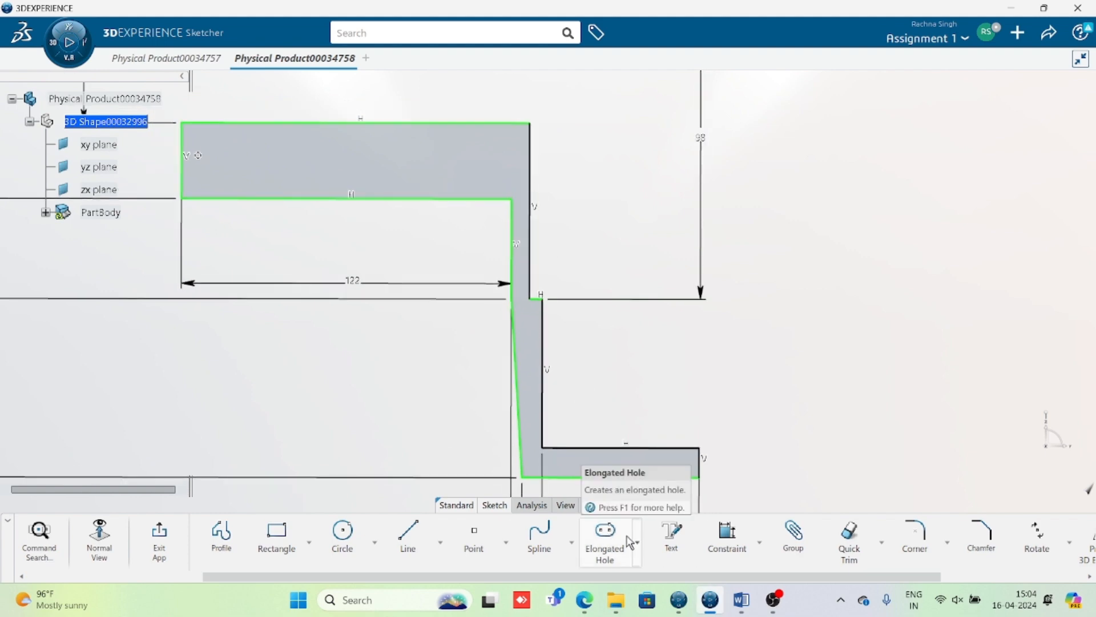
# Step: Sketch a small rectangle overlapping the corner where the hub's bore edge meets the web's outer face, starting in line with the web's inner face
pyautogui.click(727, 537)
pyautogui.moveTo(544, 110); pyautogui.dragTo(551, 241, button='middle')
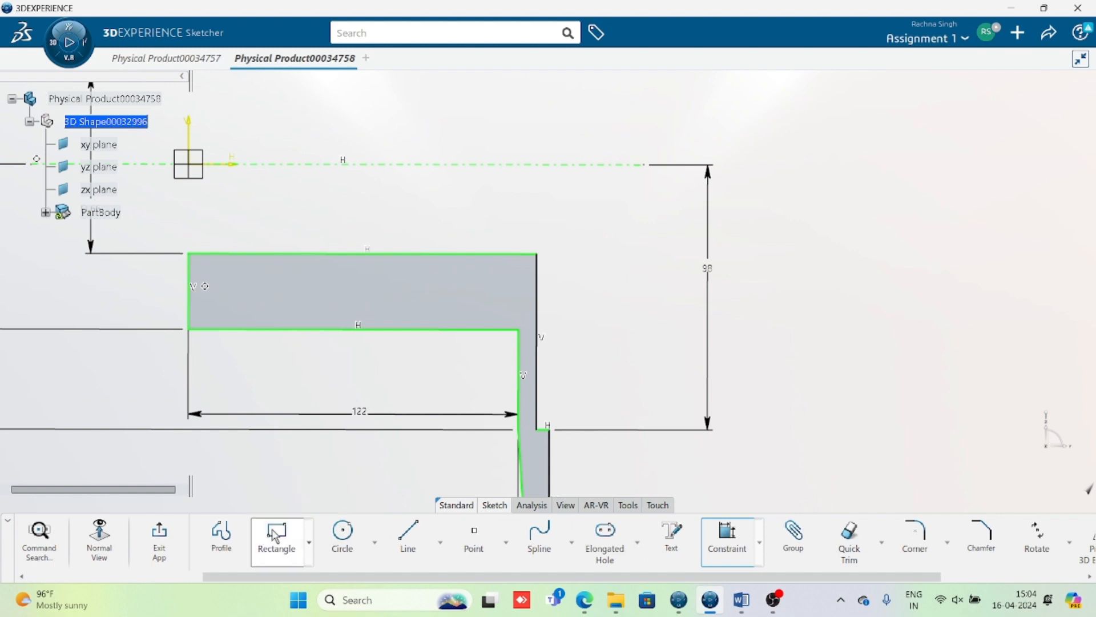
pyautogui.scroll(2, 274, 532)
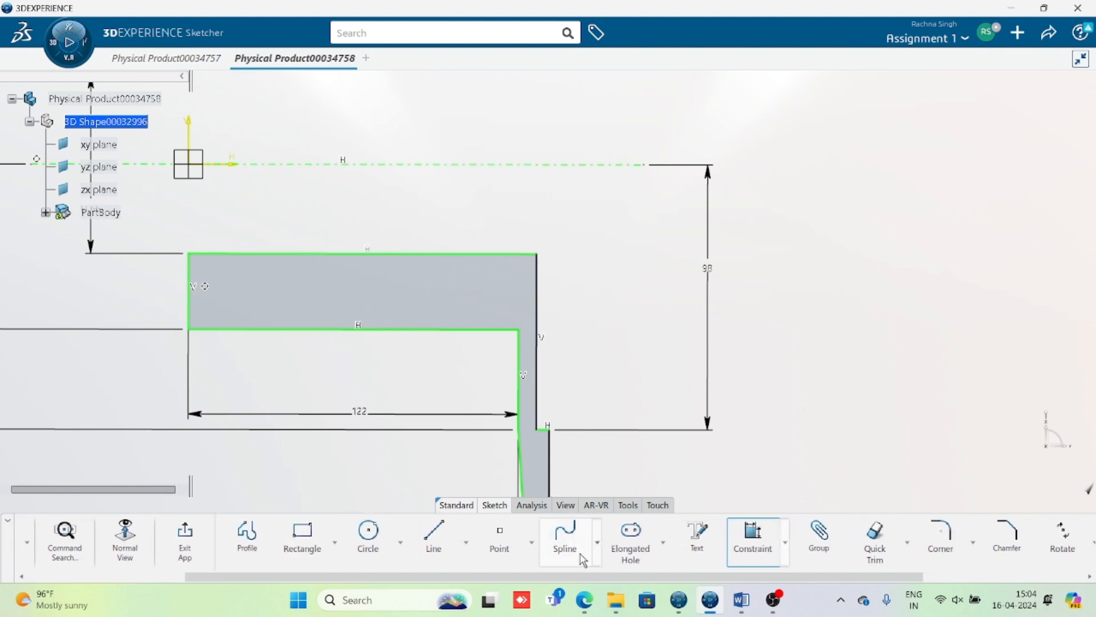
pyautogui.click(302, 536)
pyautogui.click(519, 235)
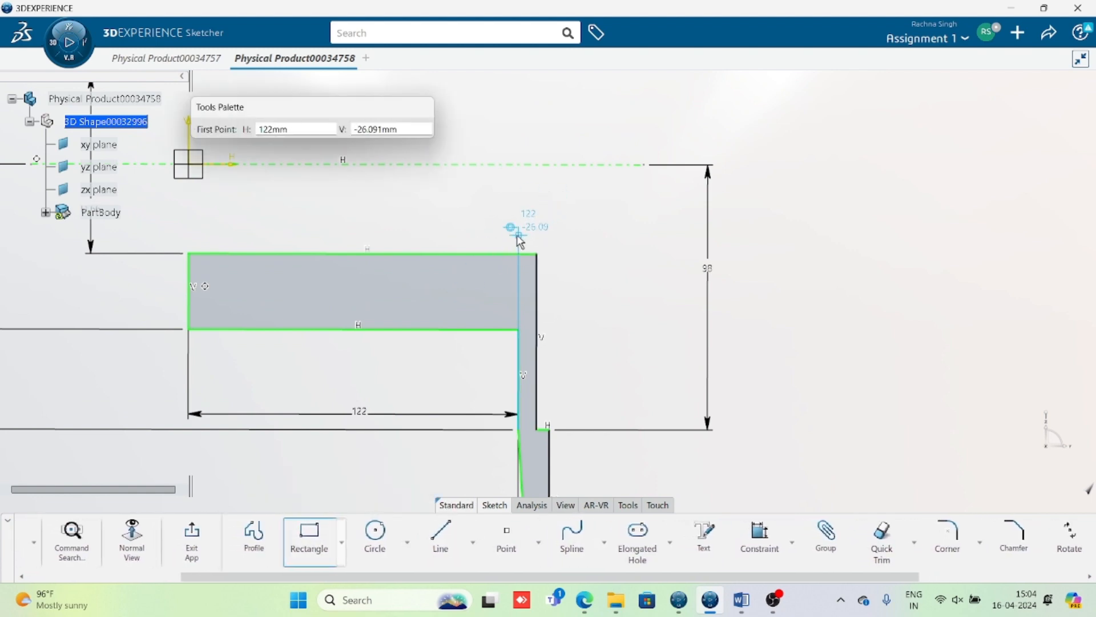
pyautogui.click(574, 308)
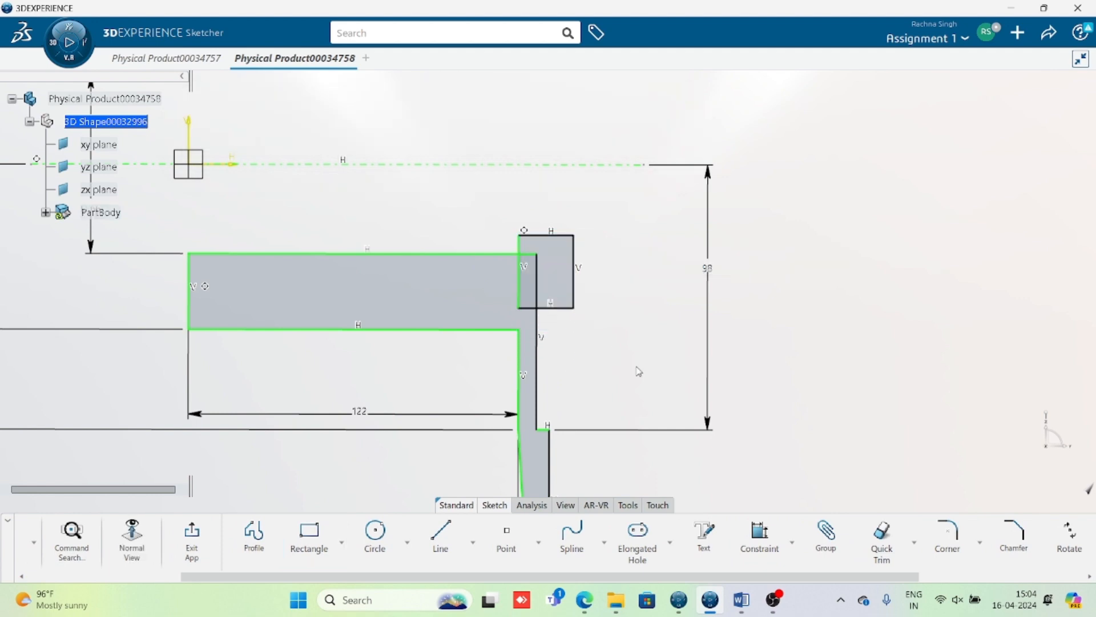
# Step: Delete the new rectangle's coincidence constraint, its vertical side outside the profile and its horizontal side nearest the axis
pyautogui.click(523, 231)
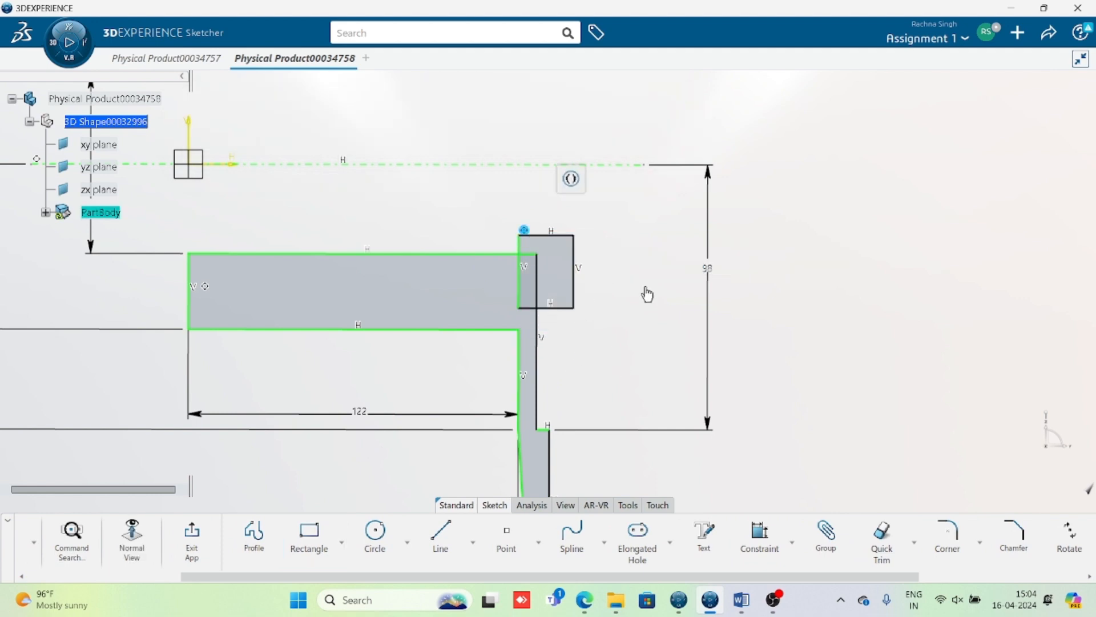
pyautogui.press('Delete')
pyautogui.click(575, 287)
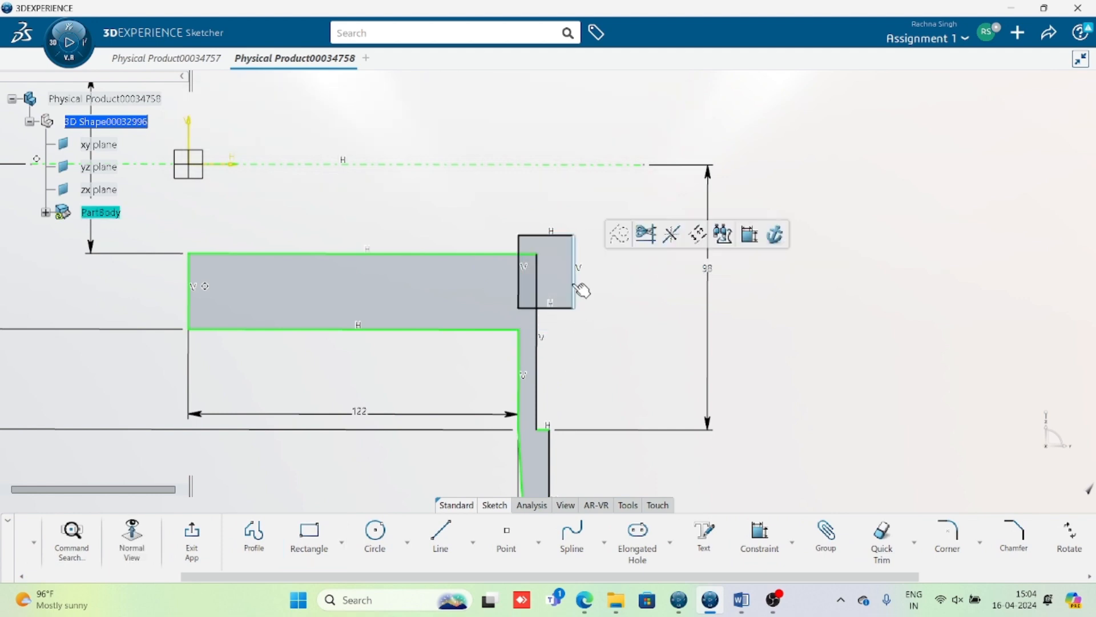
pyautogui.press('Delete')
pyautogui.click(568, 234)
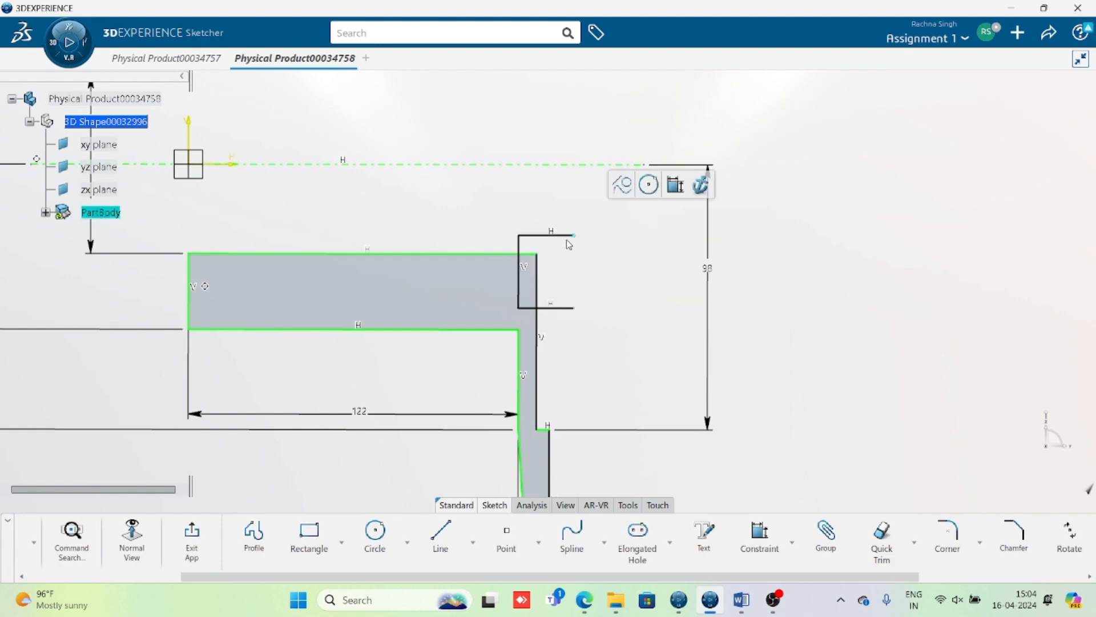
pyautogui.press('Delete')
# Step: Quick Trim the overlapping rectangle, bore edge and web lines to leave a small stepped recess at the hub's bore corner
pyautogui.click(874, 542)
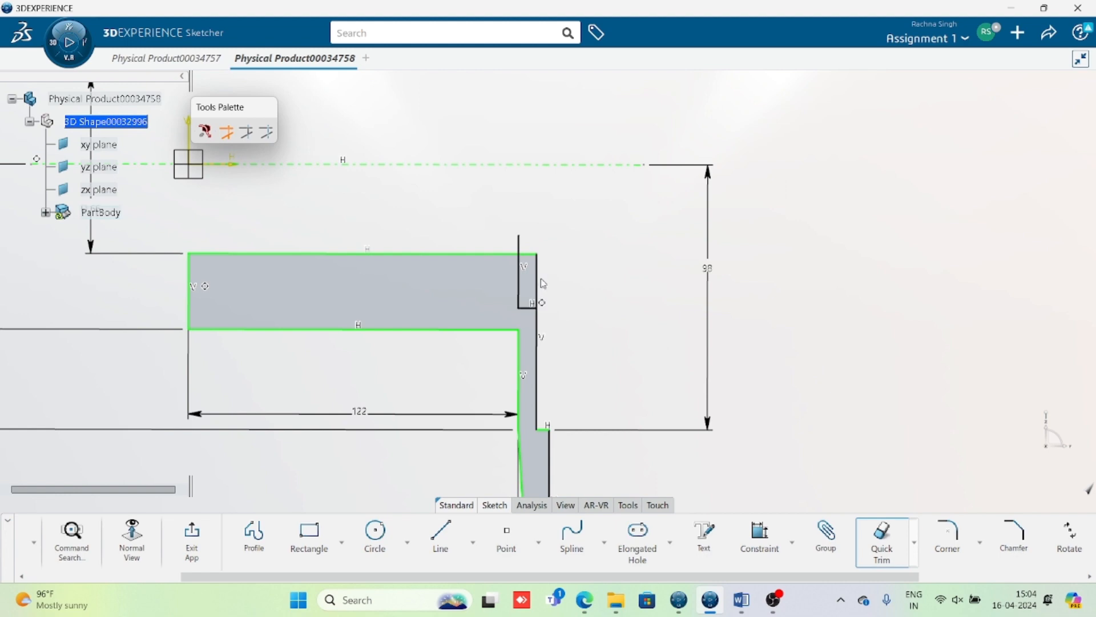
pyautogui.click(536, 260)
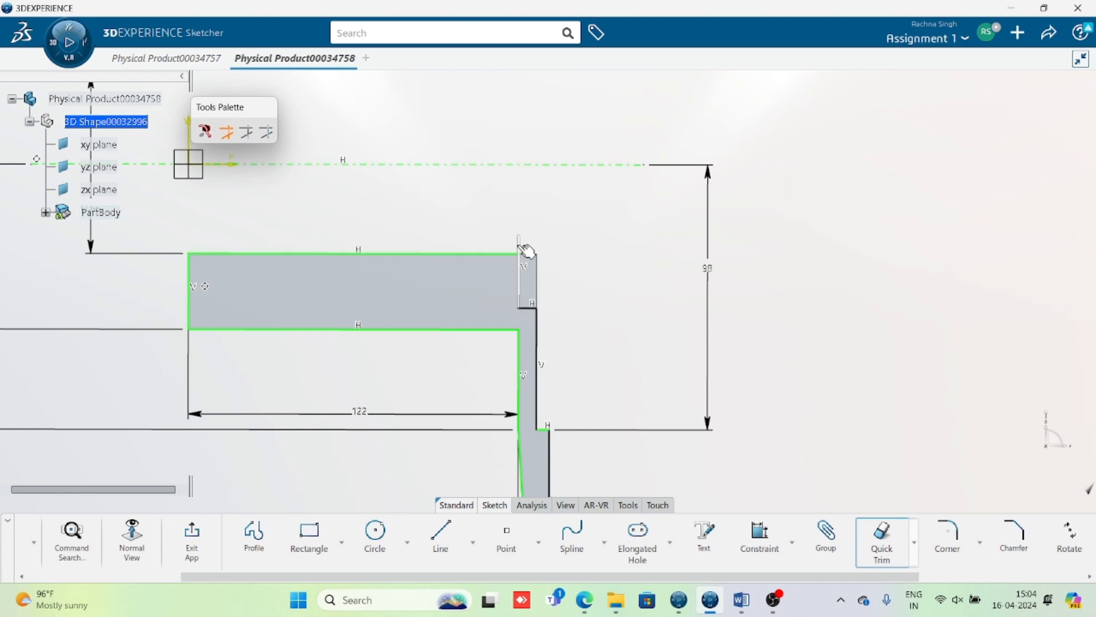
pyautogui.click(522, 244)
# Step: Check the recess radius in the Word drawing and dimension the small recess's horizontal step 38 mm from the horizontal axis
pyautogui.click(748, 600)
pyautogui.scroll(5, 664, 307)
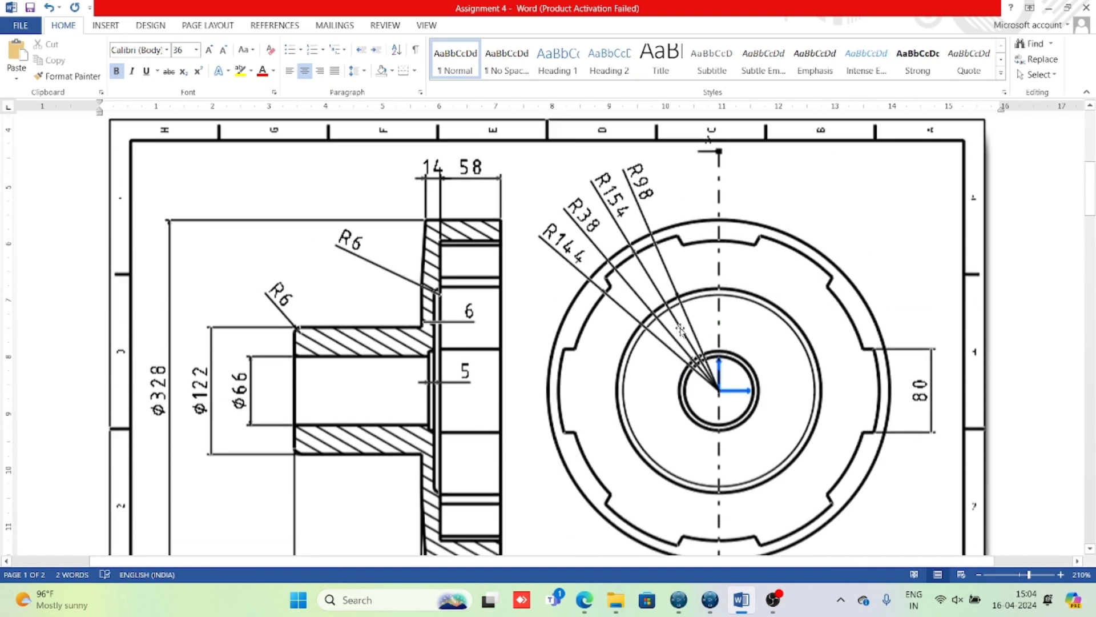
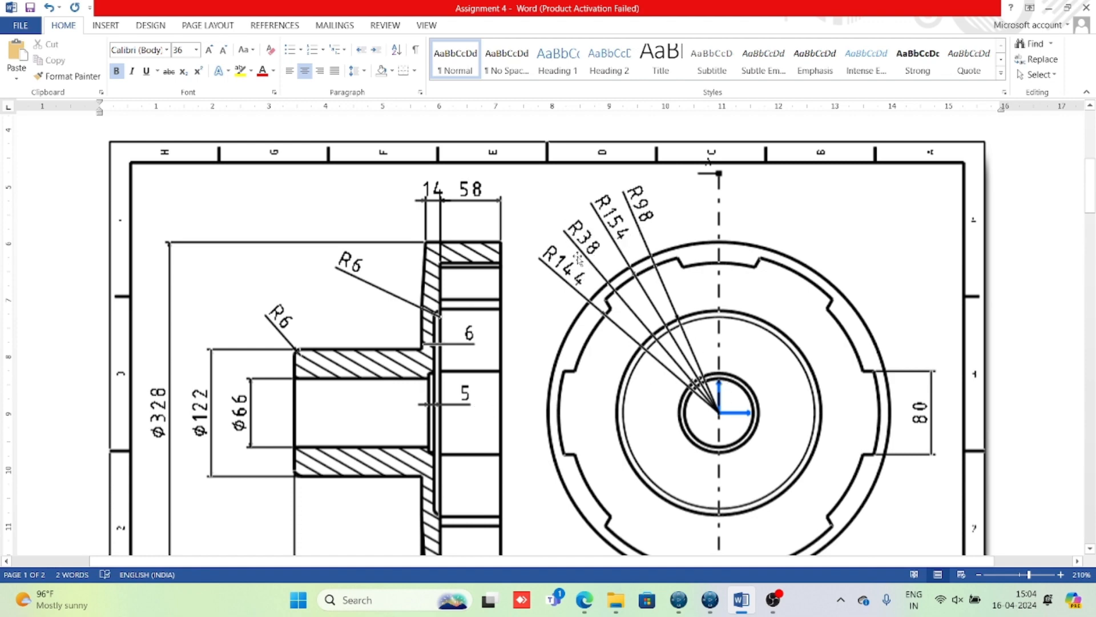
pyautogui.click(710, 599)
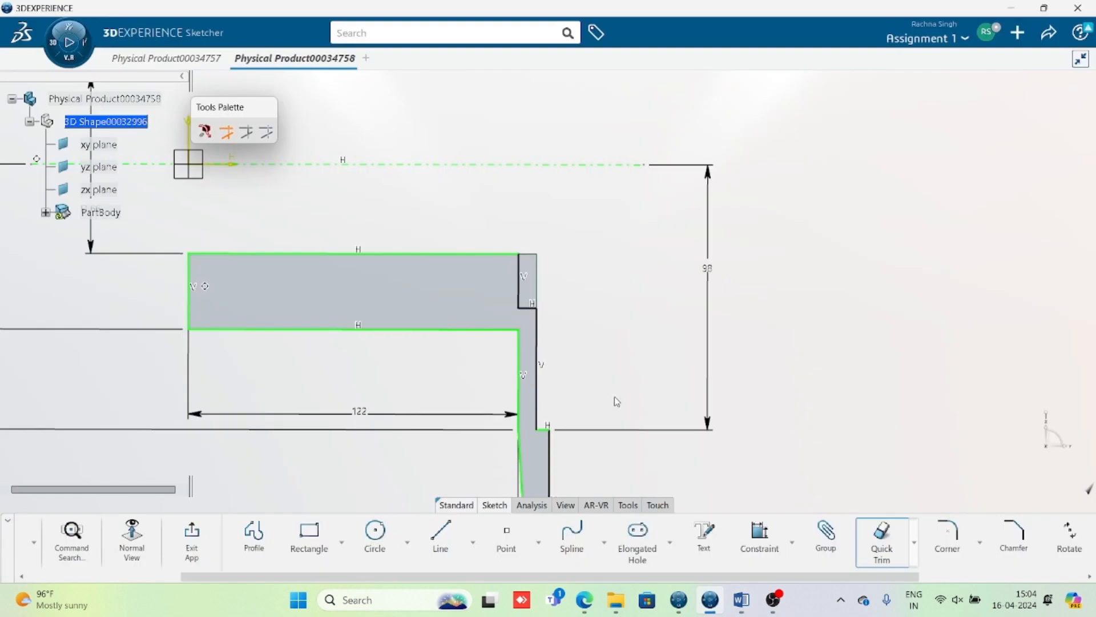
pyautogui.moveTo(617, 418); pyautogui.dragTo(617, 366, button='middle')
pyautogui.click(760, 540)
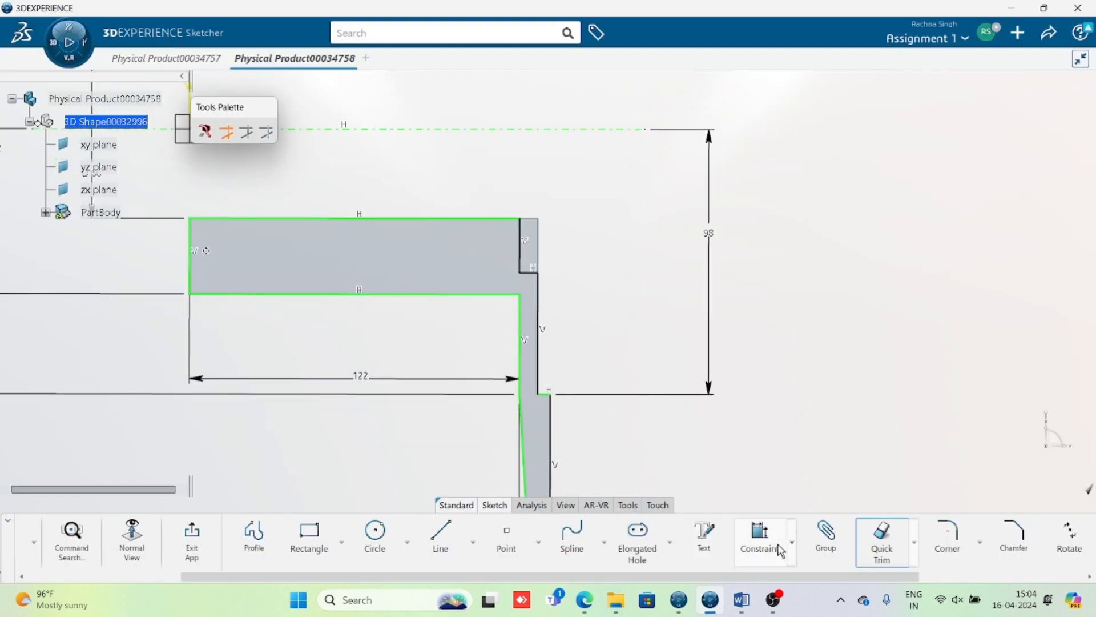
pyautogui.click(532, 271)
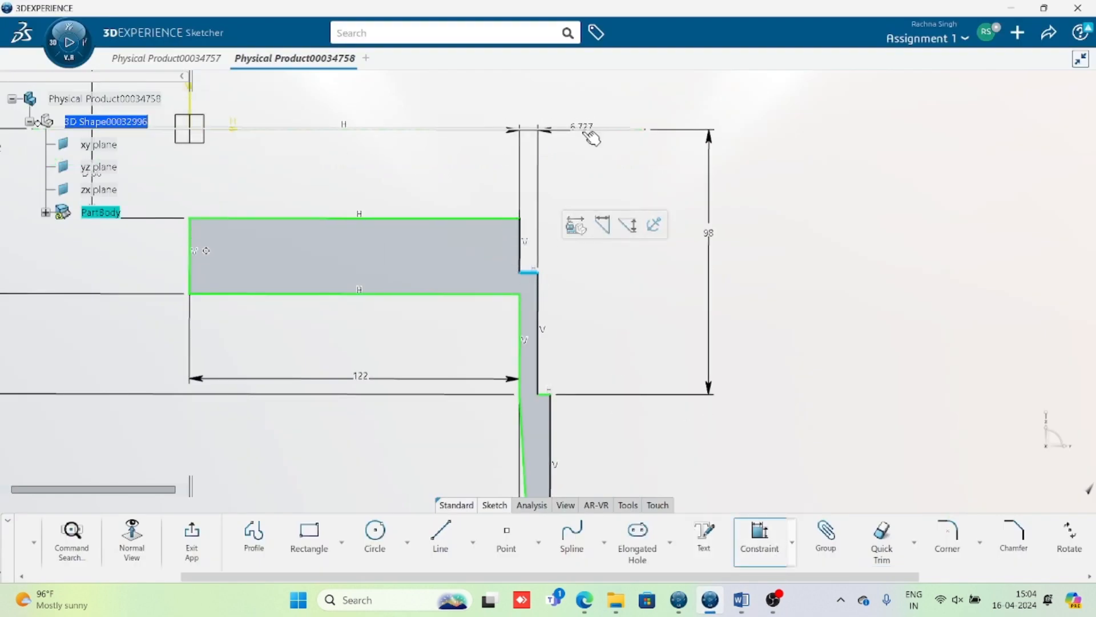
pyautogui.click(590, 130)
pyautogui.click(610, 179)
pyautogui.write('38')
pyautogui.press('Return')
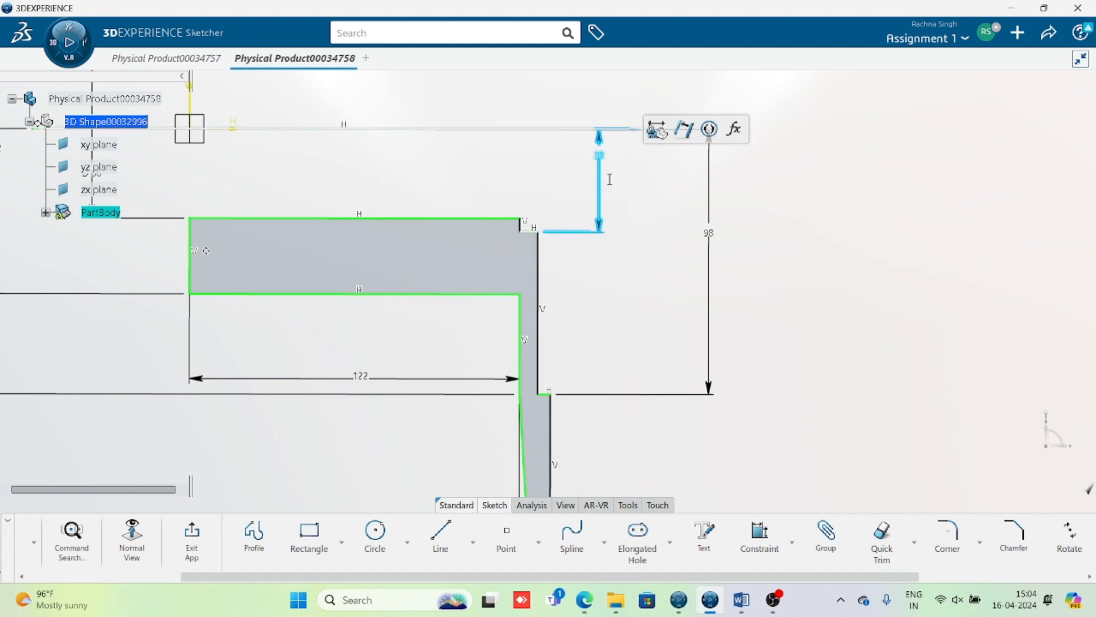
pyautogui.click(728, 294)
# Step: Look up the small recess's depth in the Word section view and dimension its short vertical side 5 mm from the web's recessed face
pyautogui.moveTo(538, 344); pyautogui.dragTo(552, 328, button='middle')
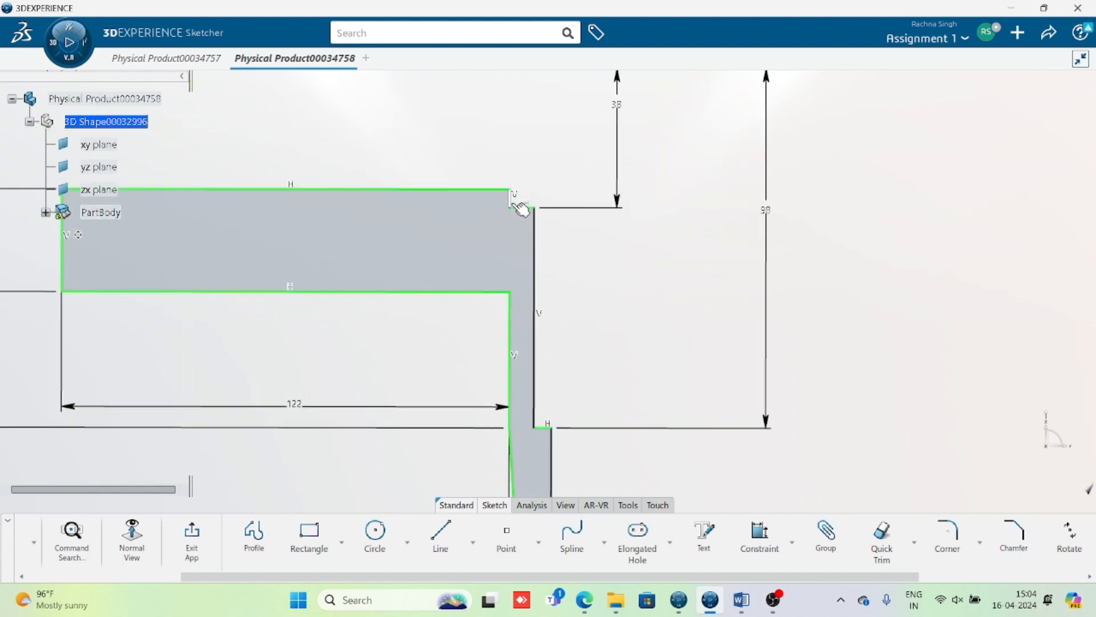
pyautogui.click(741, 600)
pyautogui.scroll(-3, 470, 409)
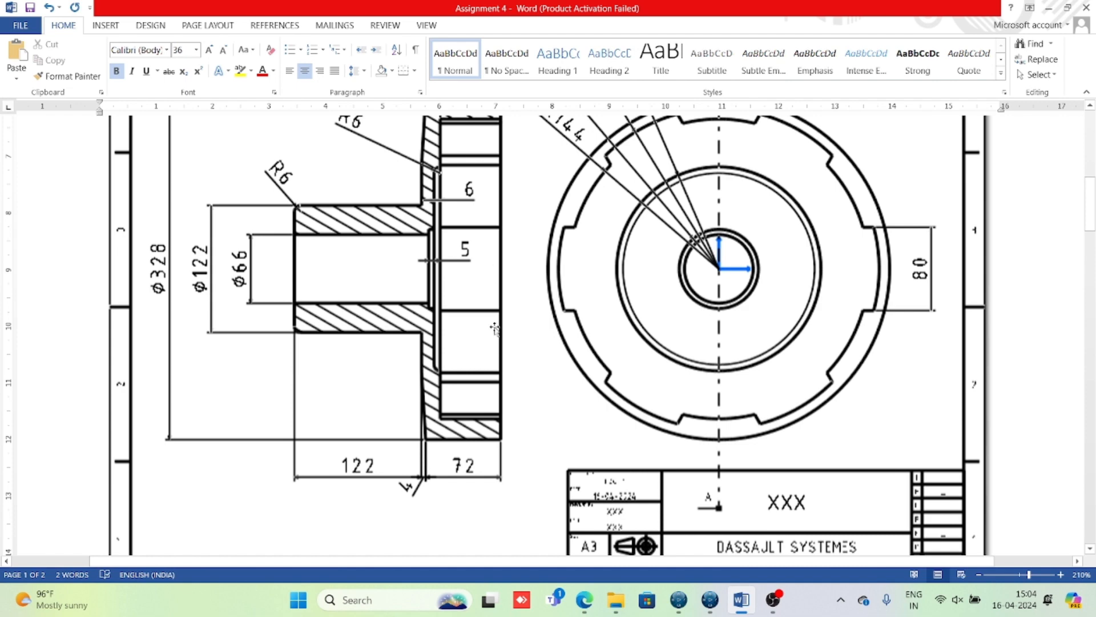
pyautogui.click(710, 599)
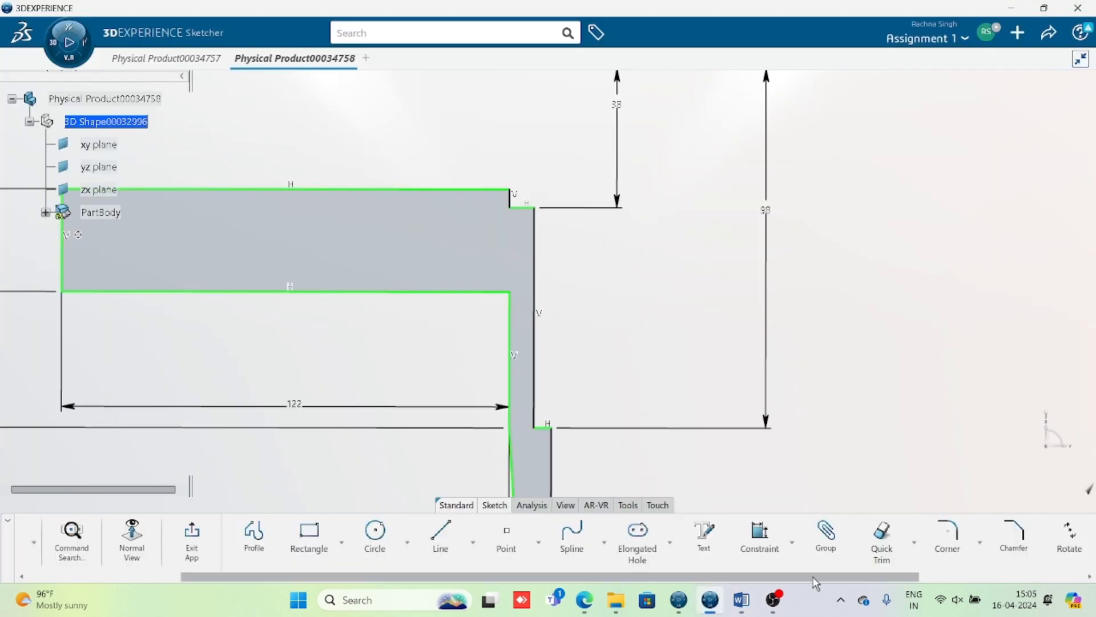
pyautogui.click(759, 537)
pyautogui.click(516, 199)
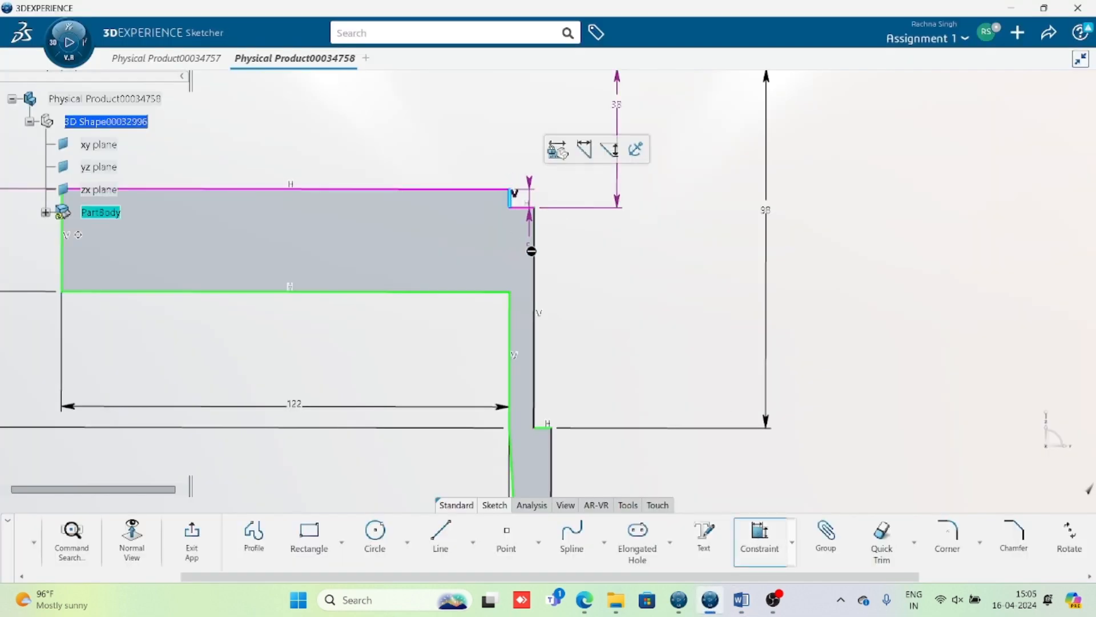
pyautogui.click(536, 258)
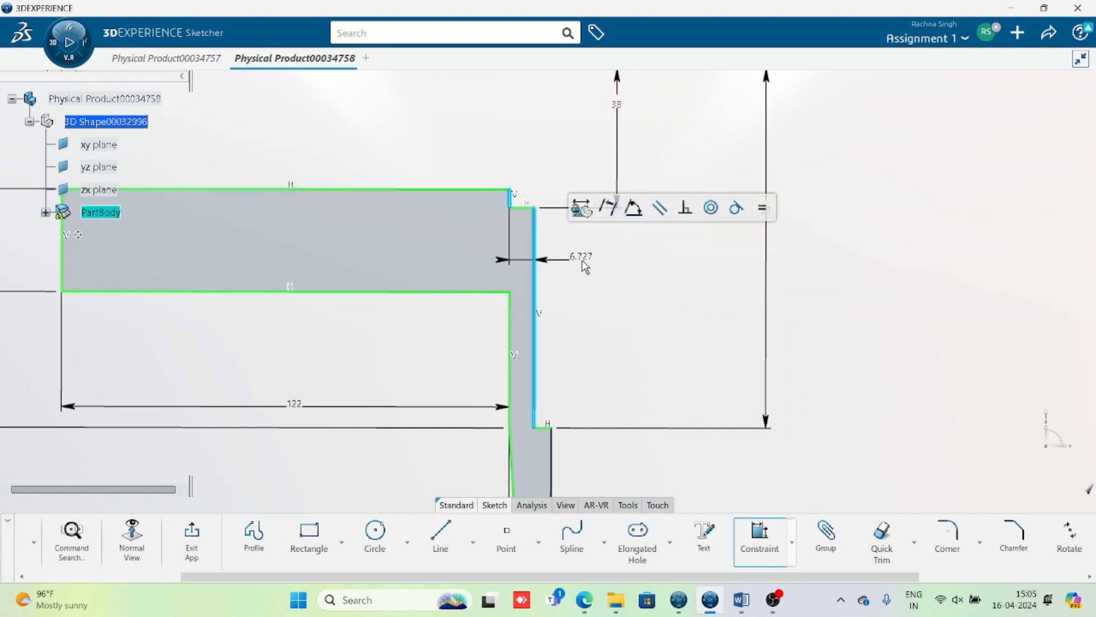
pyautogui.click(585, 266)
pyautogui.press('Return')
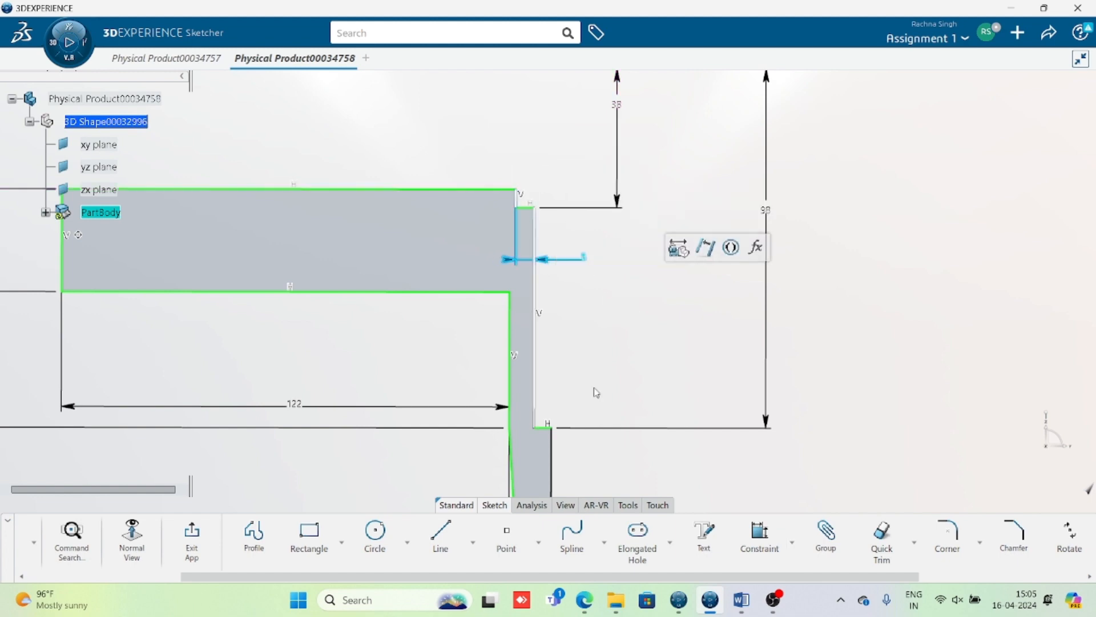
# Step: Dimension the larger recess's depth between the web's recessed face and its outer face and set it to 6 mm
pyautogui.click(768, 542)
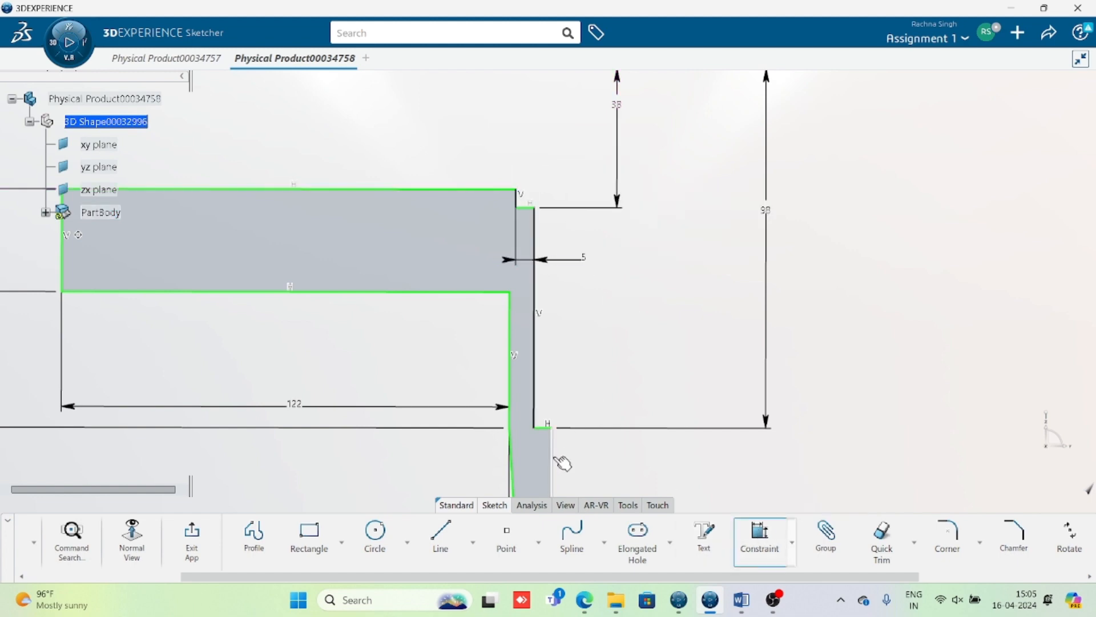
pyautogui.click(555, 460)
pyautogui.click(537, 364)
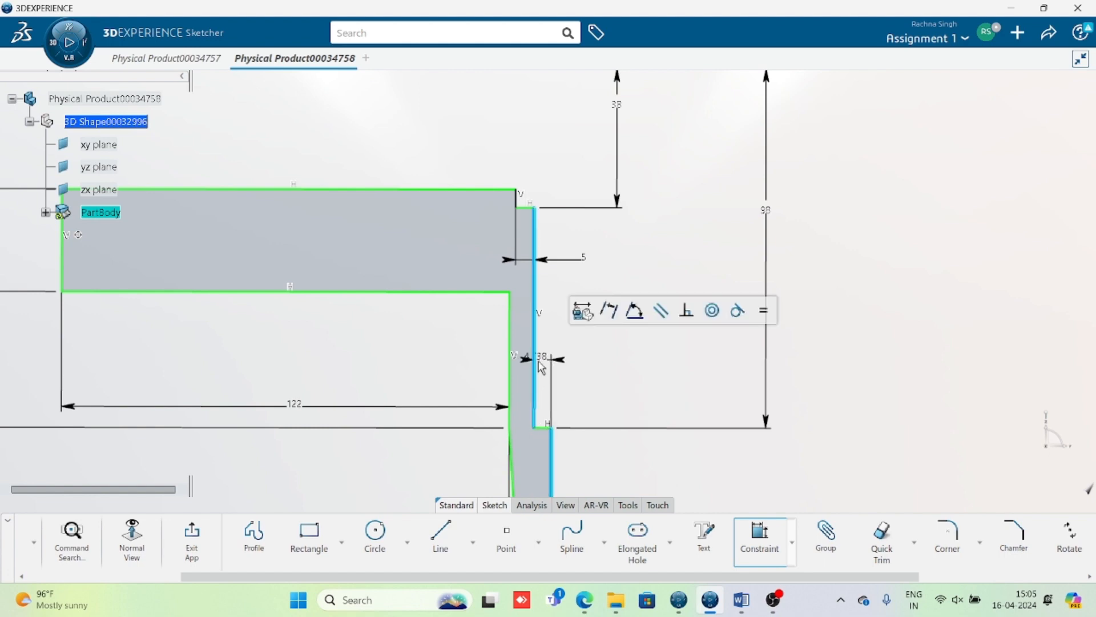
pyautogui.click(610, 374)
pyautogui.press('Return')
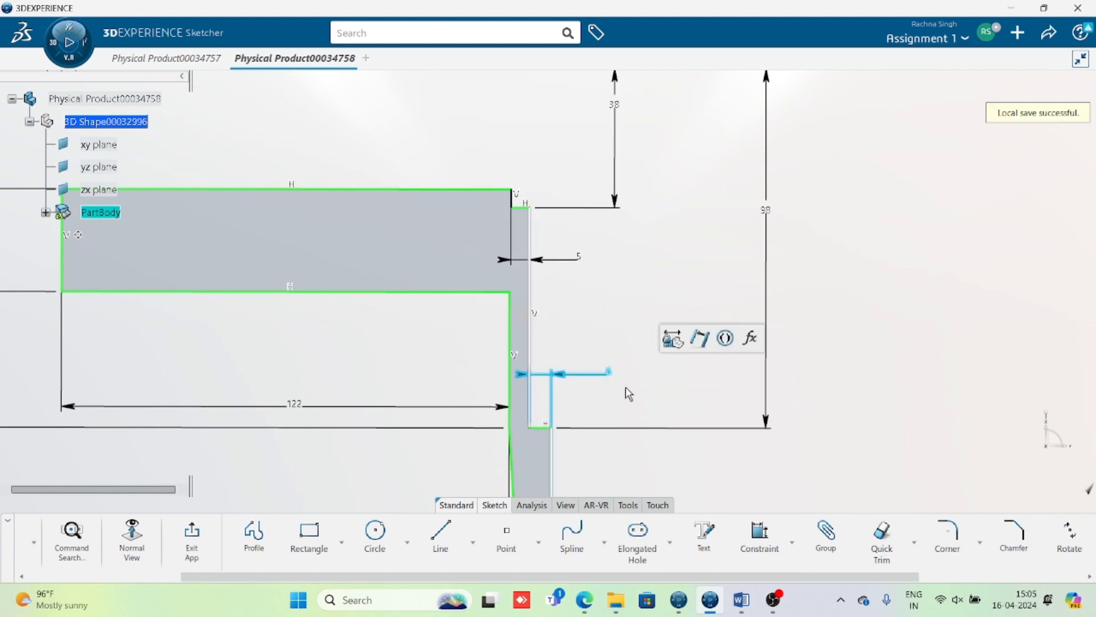
pyautogui.click(861, 367)
# Step: Move the small recess's short vertical side outward to test which profile lines are still free
pyautogui.moveTo(781, 403)
pyautogui.mouseDown(button='middle')
pyautogui.moveTo(794, 374)
pyautogui.moveTo(682, 343)
pyautogui.moveTo(685, 324)
pyautogui.moveTo(653, 440)
pyautogui.moveTo(662, 311)
pyautogui.moveTo(646, 431)
pyautogui.mouseUp(button='middle')
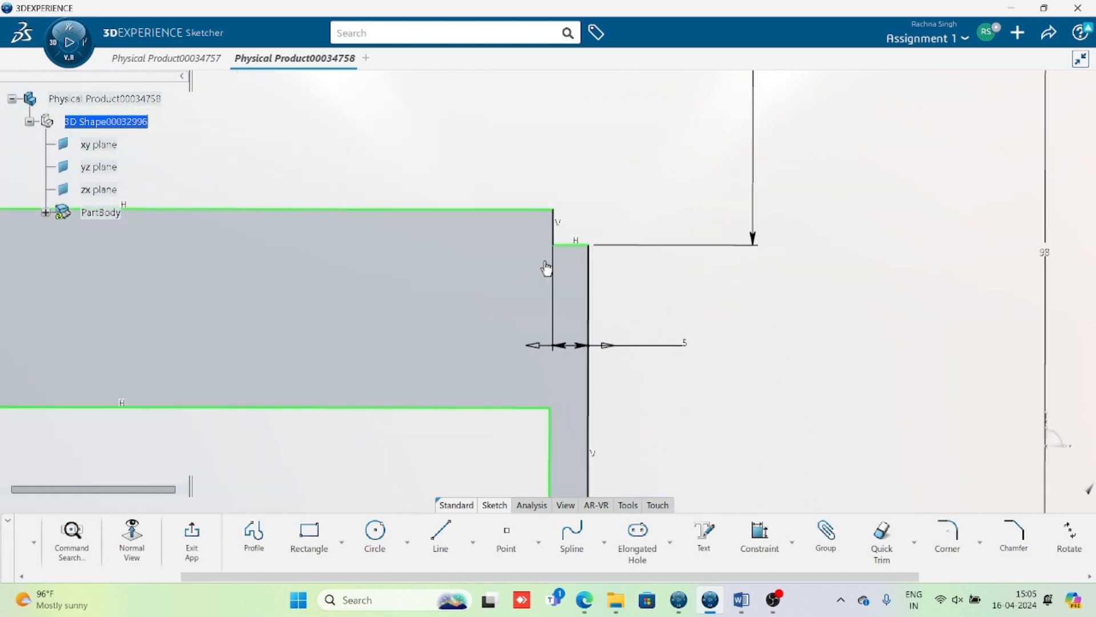
pyautogui.moveTo(553, 231); pyautogui.dragTo(603, 233)
pyautogui.moveTo(720, 373)
pyautogui.mouseDown(button='middle')
pyautogui.moveTo(716, 225)
pyautogui.moveTo(781, 351)
pyautogui.moveTo(778, 184)
pyautogui.mouseUp(button='middle')
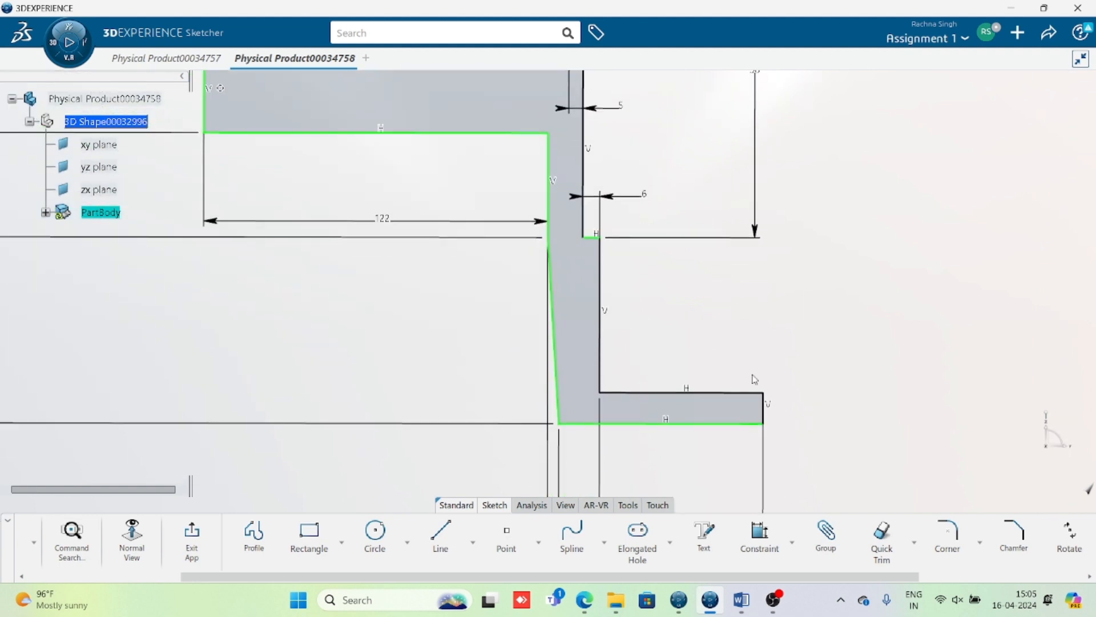
pyautogui.moveTo(754, 379)
pyautogui.mouseDown(button='middle')
pyautogui.moveTo(746, 239)
pyautogui.moveTo(714, 364)
pyautogui.mouseUp(button='middle')
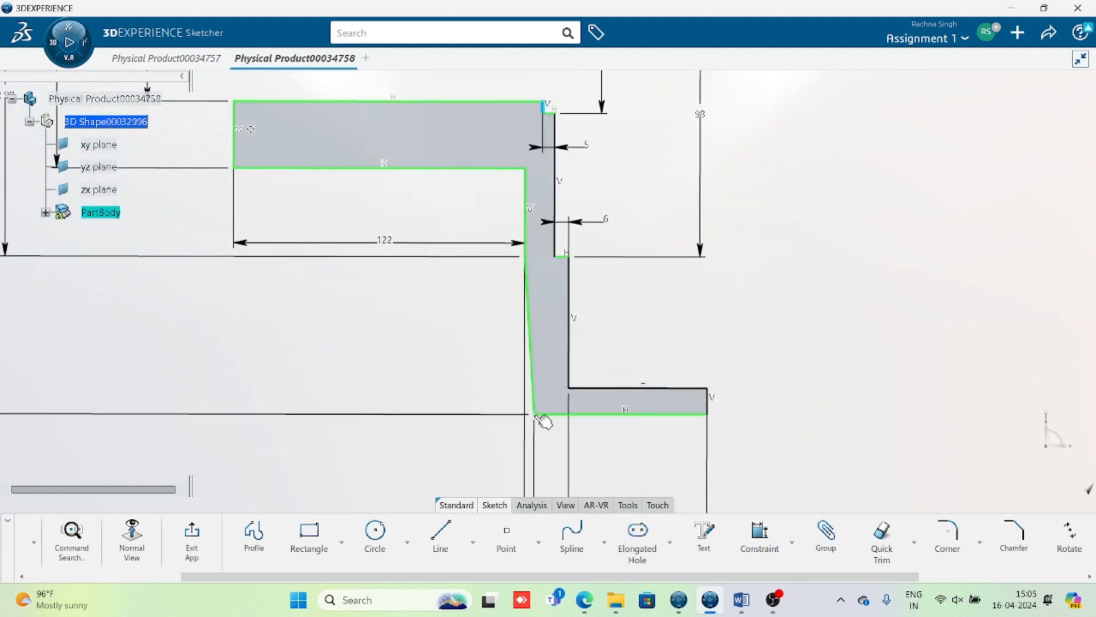
pyautogui.moveTo(825, 388); pyautogui.dragTo(827, 350, button='middle')
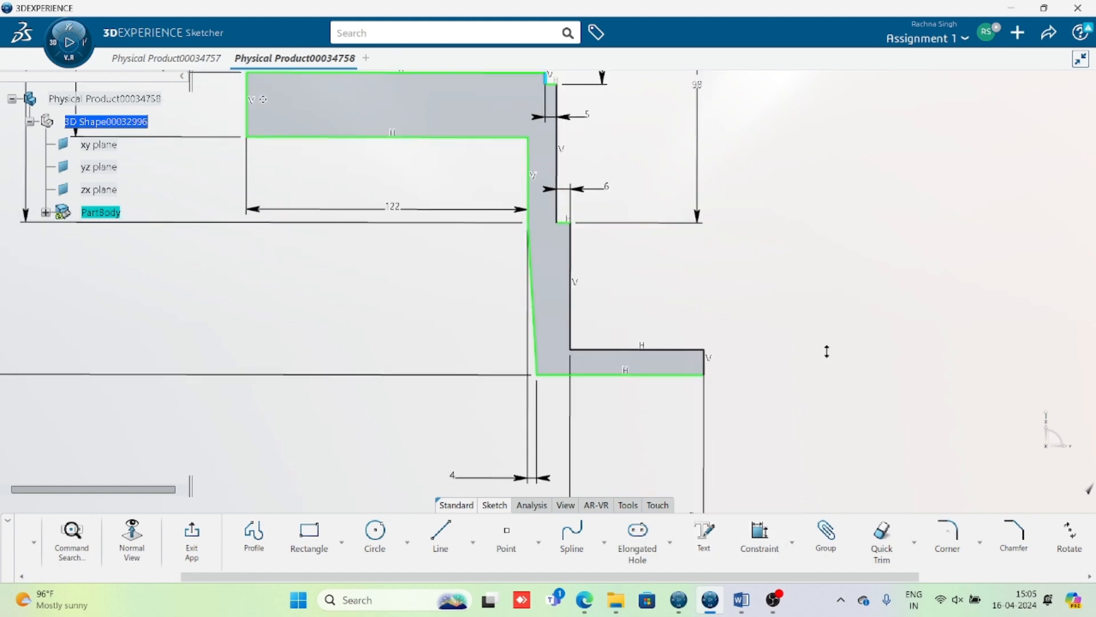
# Step: Check the web width in the Word drawing and set the distance from the taper's outer corner to the web's outer face to 14 mm
pyautogui.click(741, 600)
pyautogui.scroll(5, 580, 282)
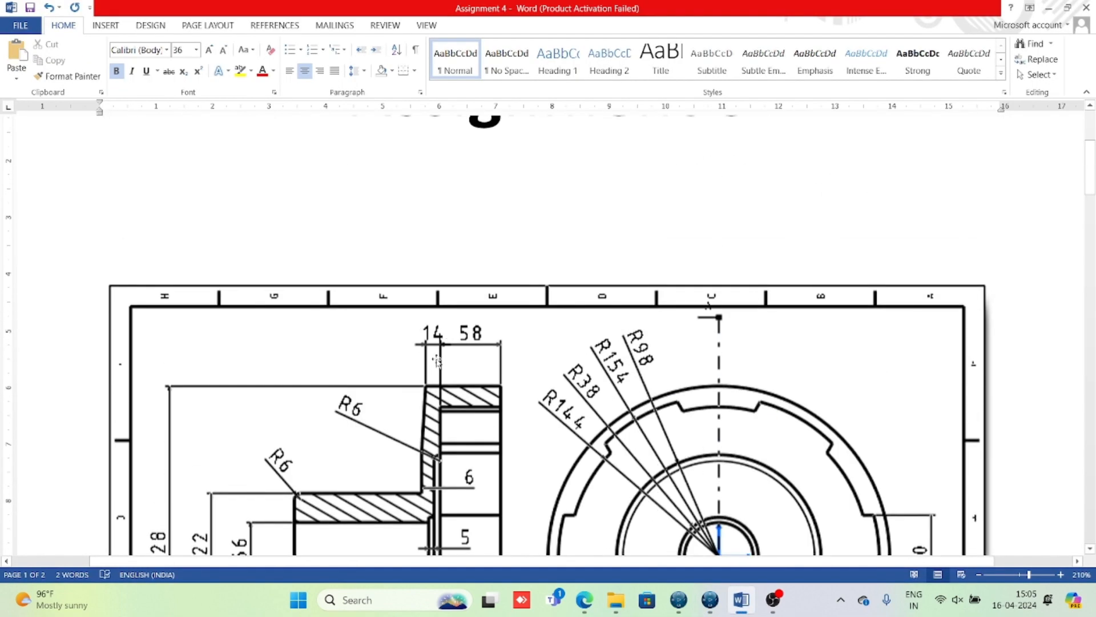
pyautogui.click(710, 599)
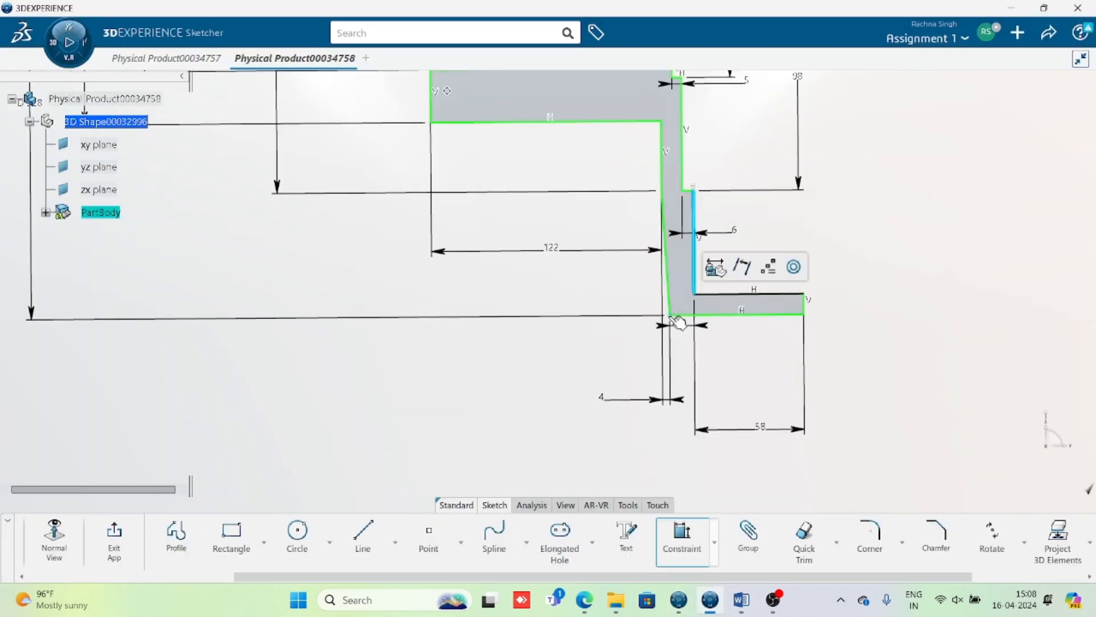
pyautogui.click(674, 316)
pyautogui.click(728, 377)
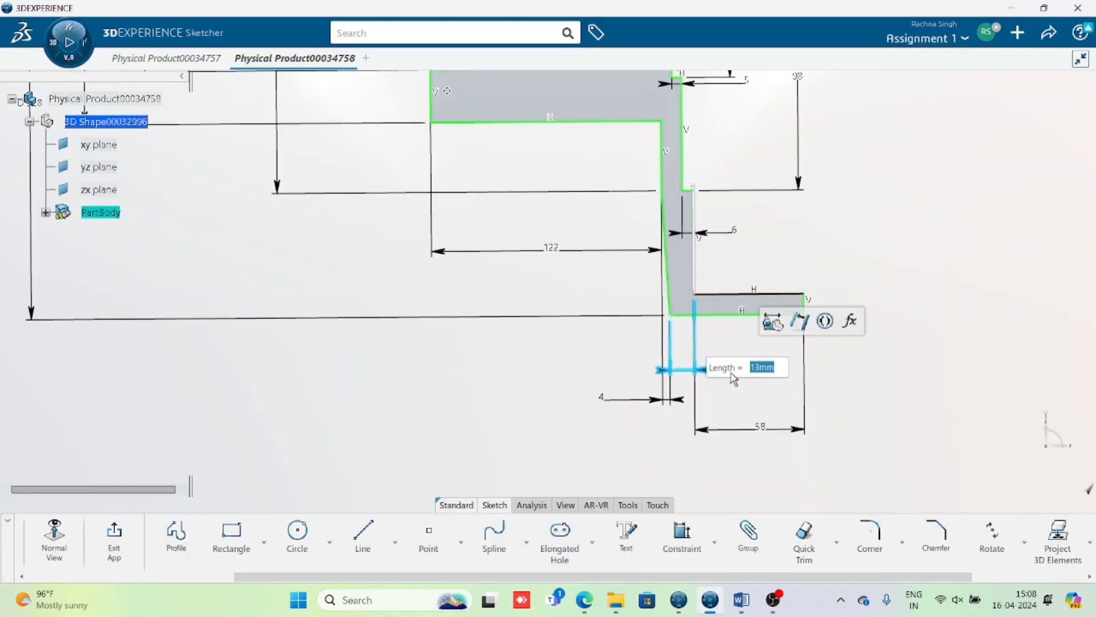
pyautogui.write('14')
pyautogui.press('Return')
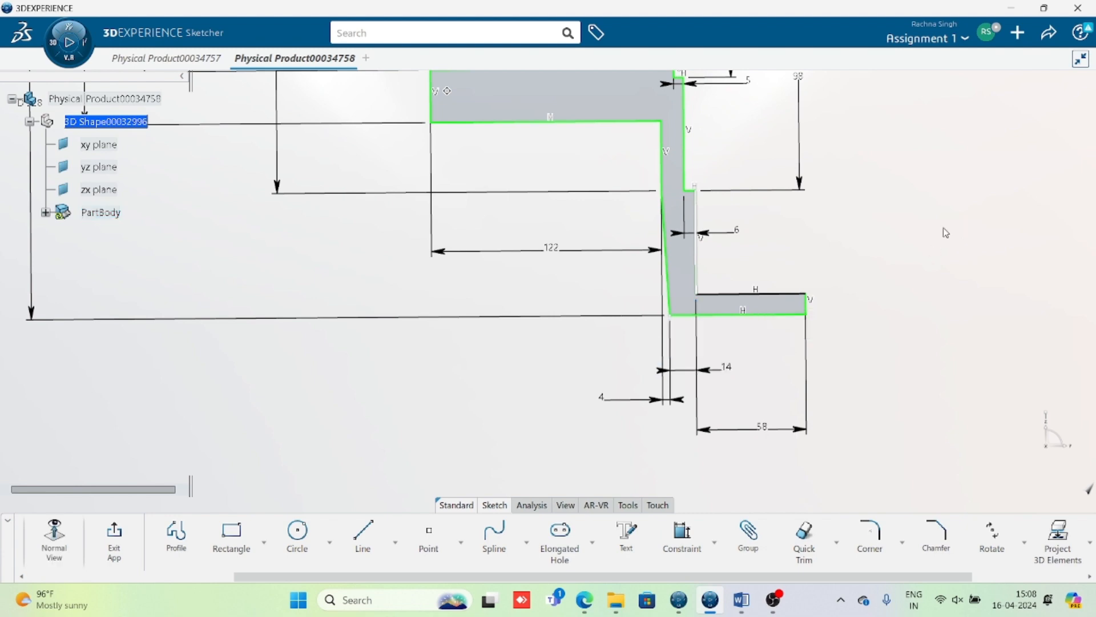
# Step: Test whether the rim's inner horizontal edge is still free and look up its radius in the Word drawing
pyautogui.moveTo(876, 276)
pyautogui.mouseDown(button='middle')
pyautogui.moveTo(819, 389)
pyautogui.moveTo(841, 328)
pyautogui.mouseUp(button='middle')
pyautogui.scroll(-2, 819, 389)
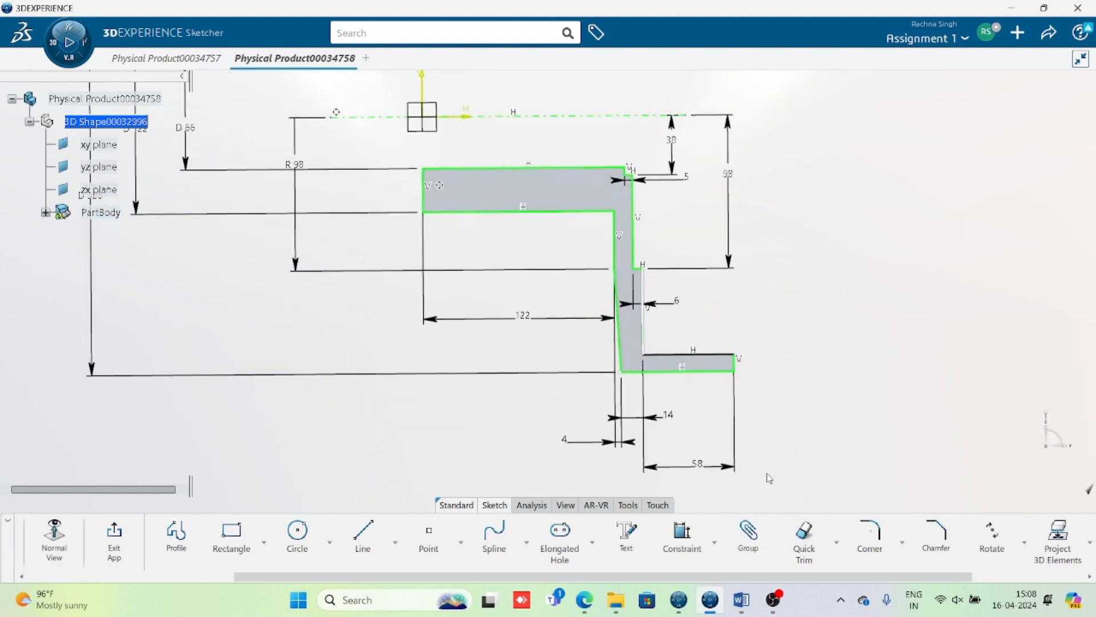
pyautogui.moveTo(714, 355)
pyautogui.mouseDown()
pyautogui.moveTo(717, 332)
pyautogui.moveTo(720, 347)
pyautogui.mouseUp()
pyautogui.click(834, 441)
pyautogui.click(749, 607)
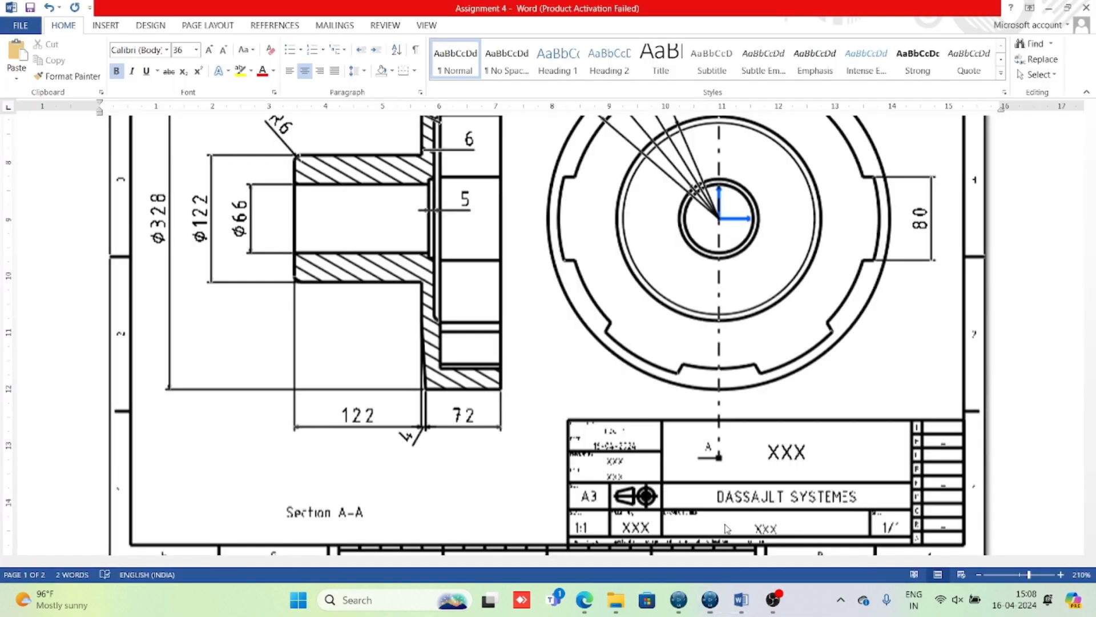
pyautogui.scroll(-1, 555, 396)
pyautogui.scroll(5, 612, 373)
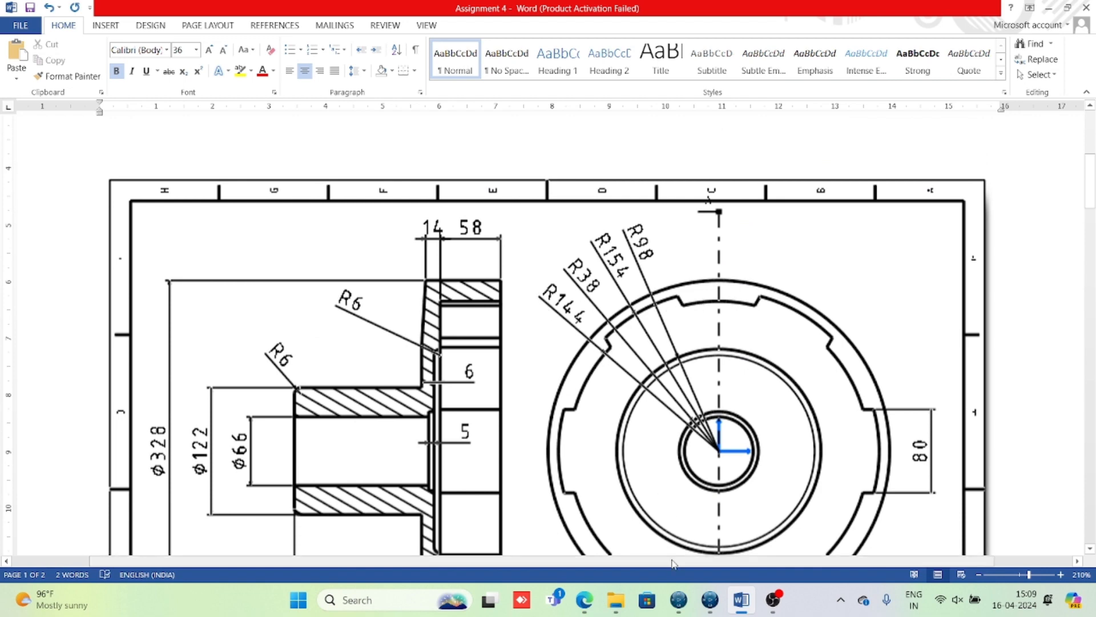
# Step: Dimension the distance between the revolution axis and the rim's inner horizontal edge and set it to 144 mm
pyautogui.click(709, 599)
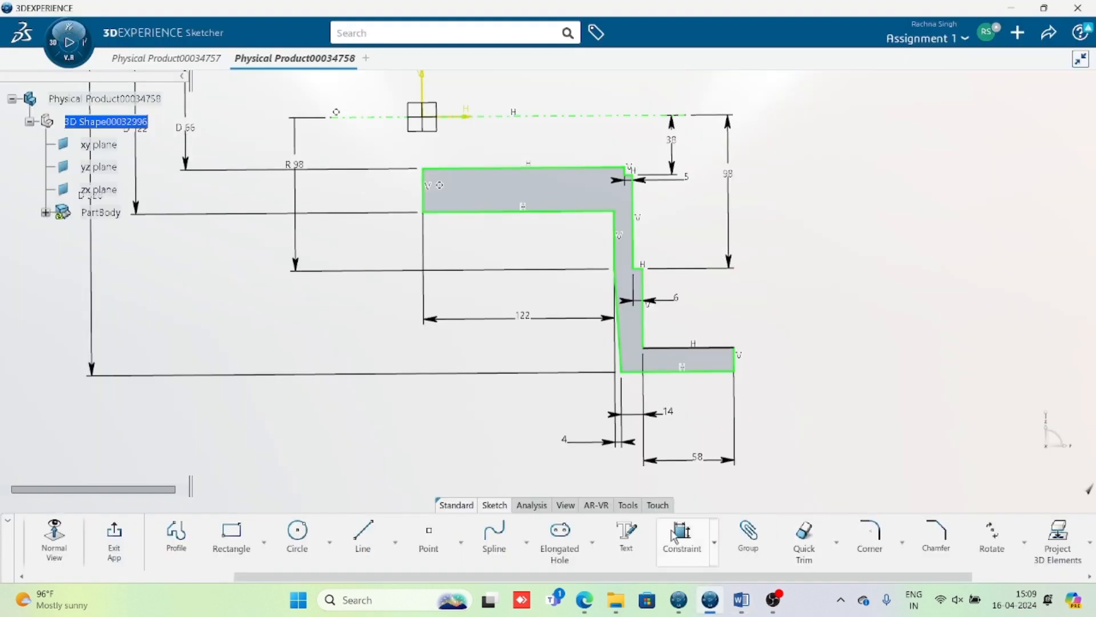
pyautogui.click(709, 348)
pyautogui.moveTo(817, 261); pyautogui.dragTo(818, 329, button='middle')
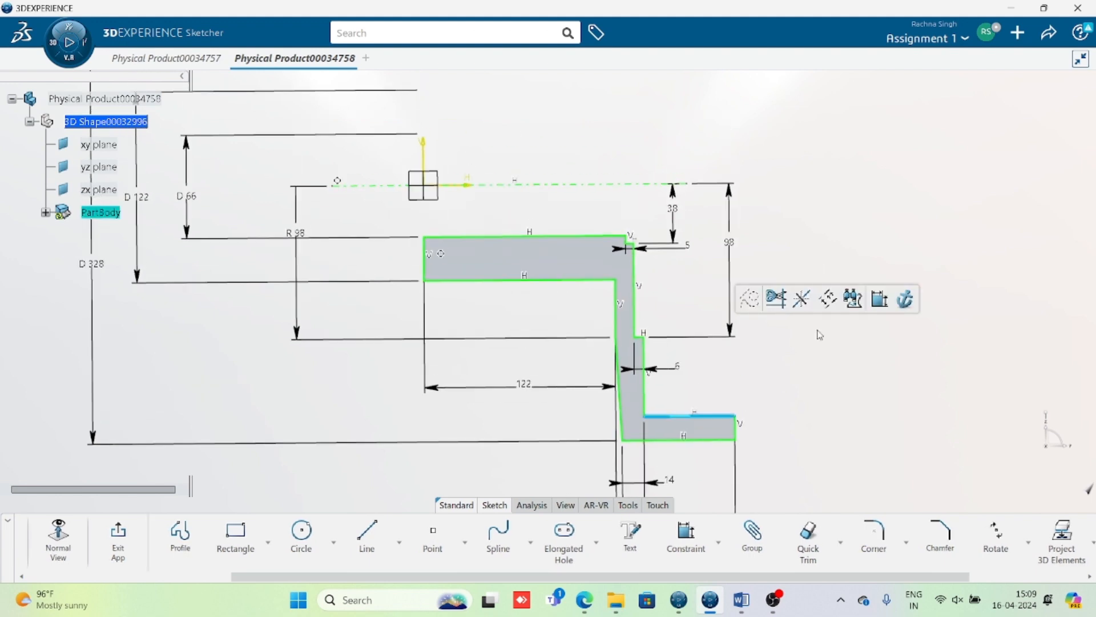
pyautogui.click(652, 184)
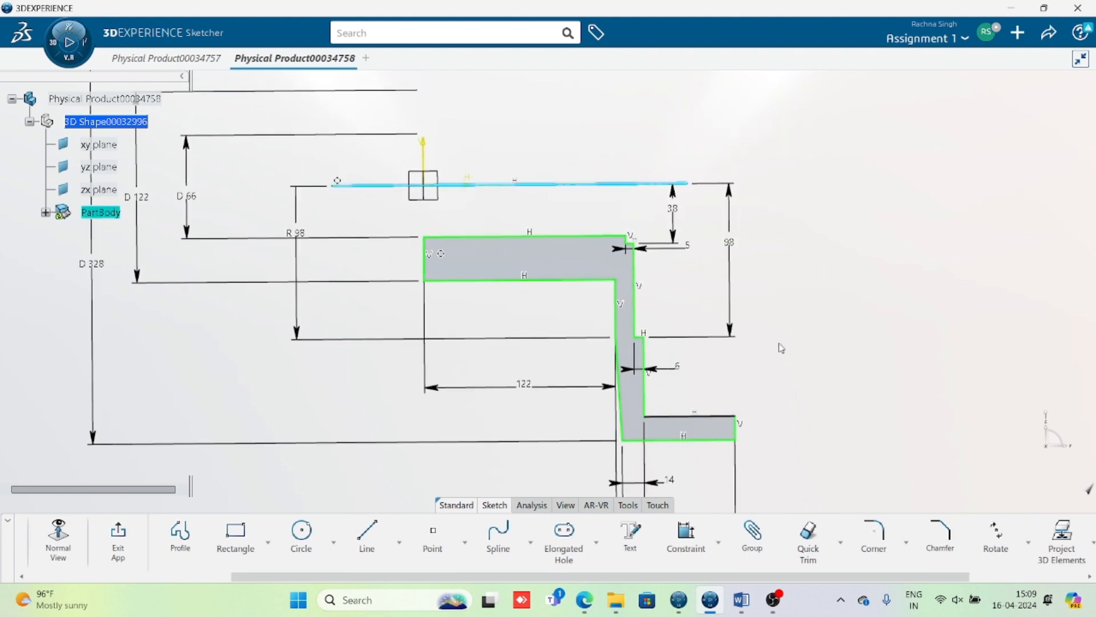
pyautogui.click(685, 535)
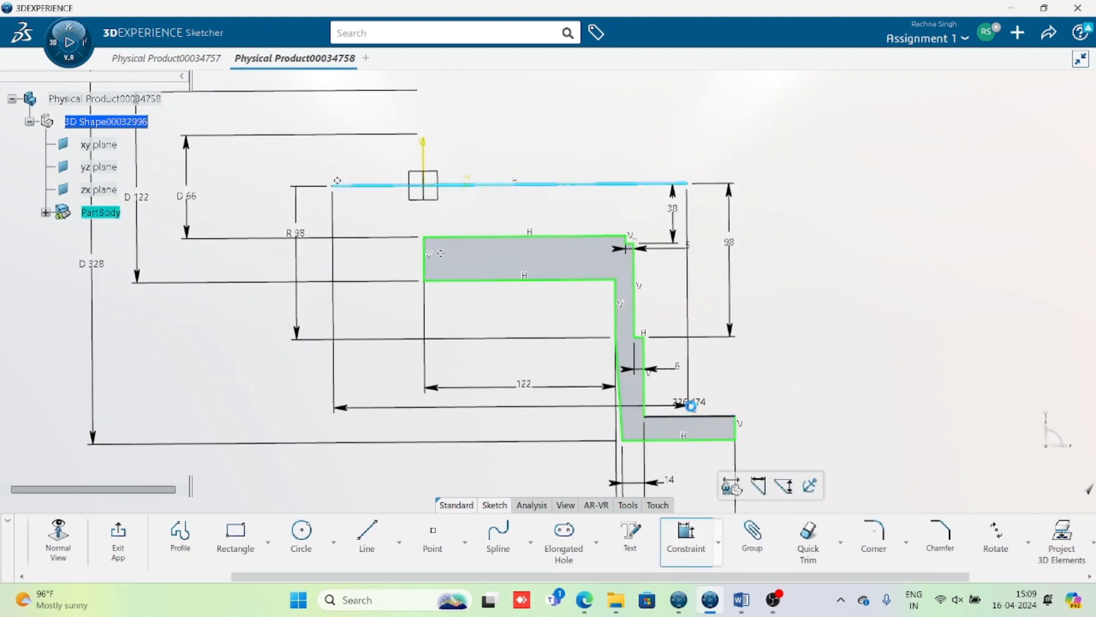
pyautogui.click(810, 324)
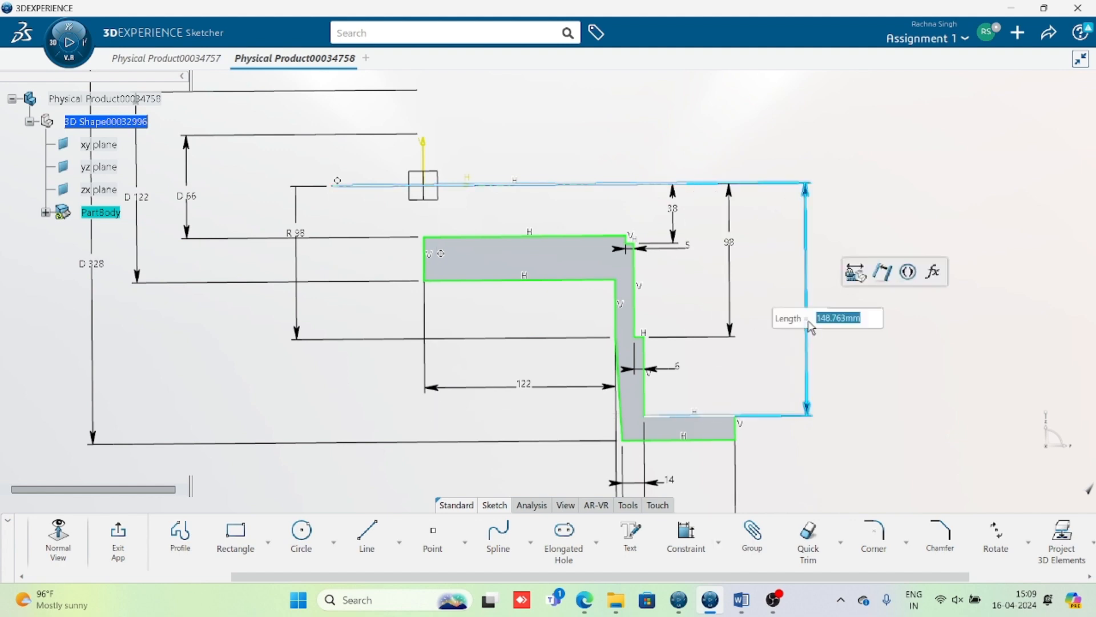
pyautogui.write('144')
pyautogui.press('Return')
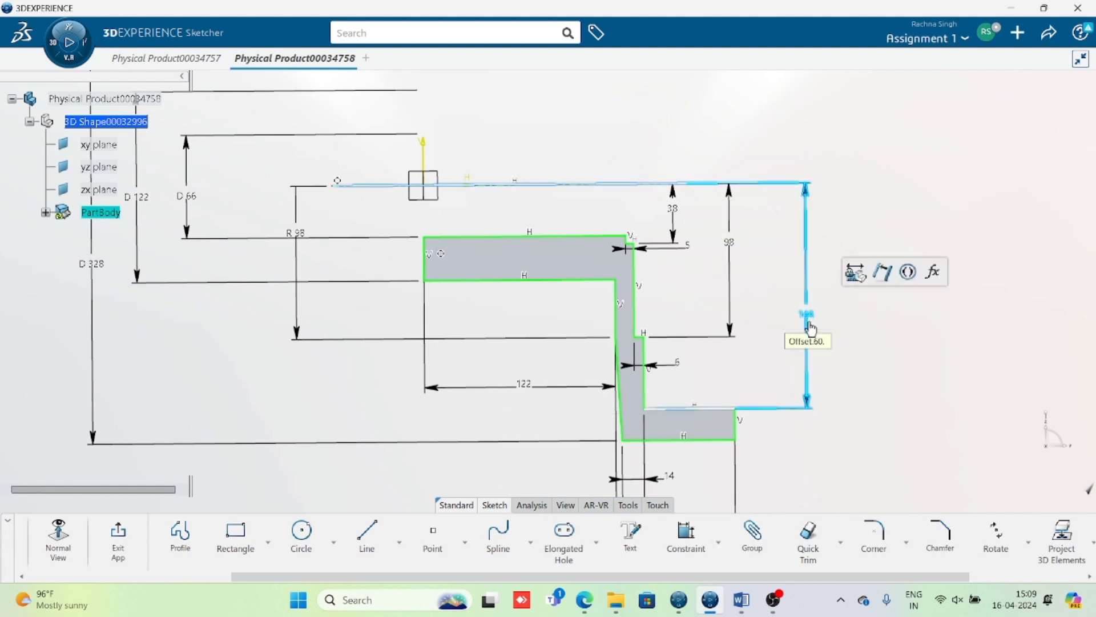
pyautogui.click(896, 433)
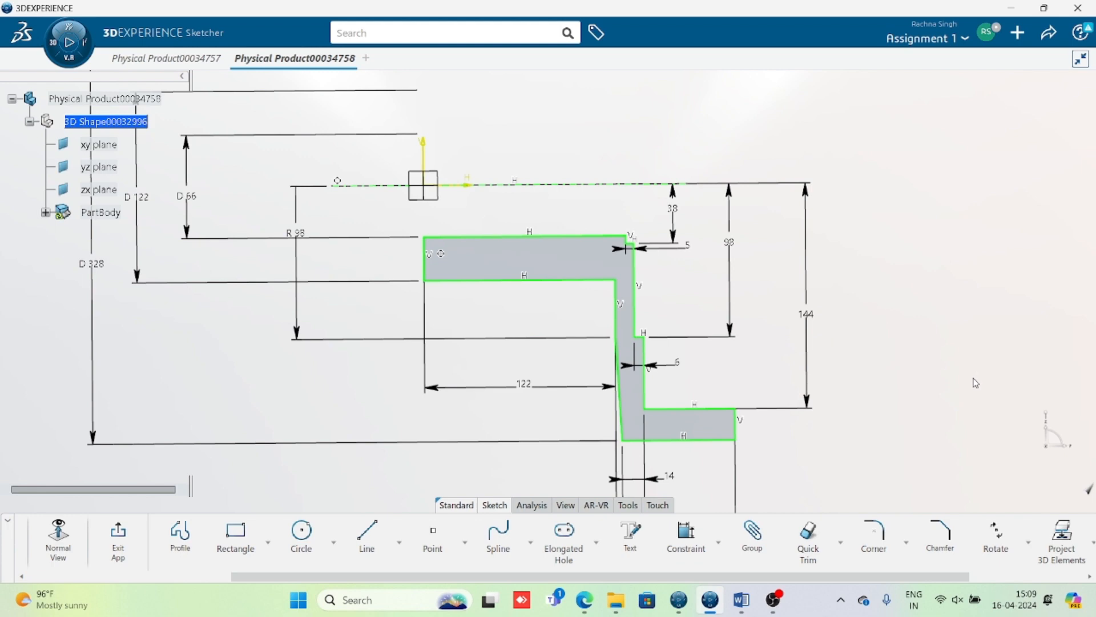
# Step: Exit the finished profile sketch and revolve it 360° about the sketch axis with Shaft
pyautogui.scroll(-3, 745, 316)
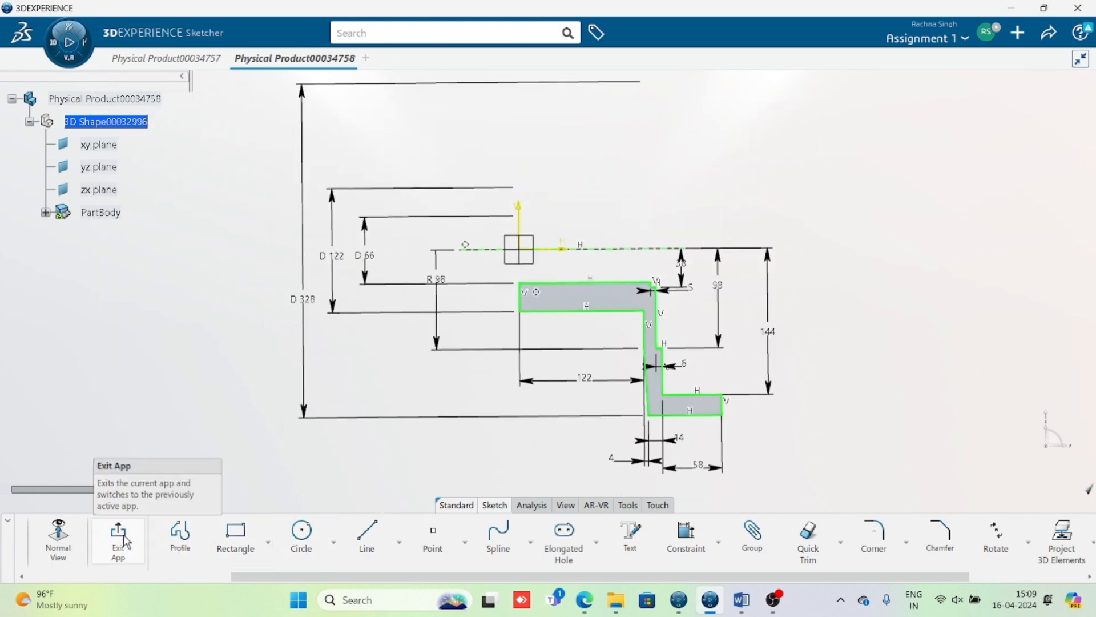
pyautogui.click(118, 533)
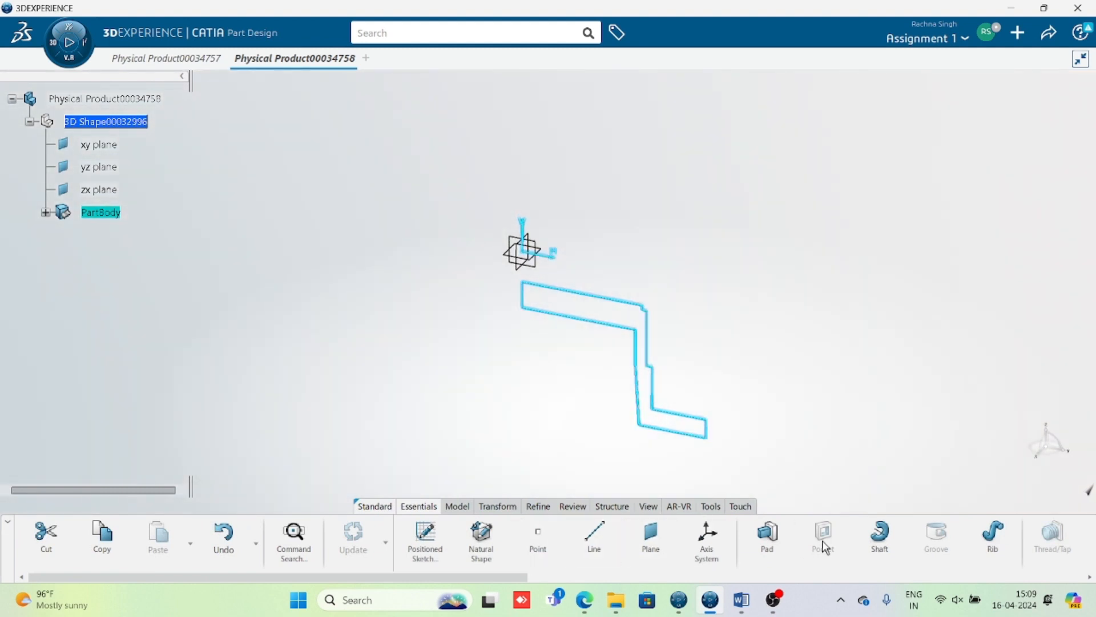
pyautogui.click(879, 545)
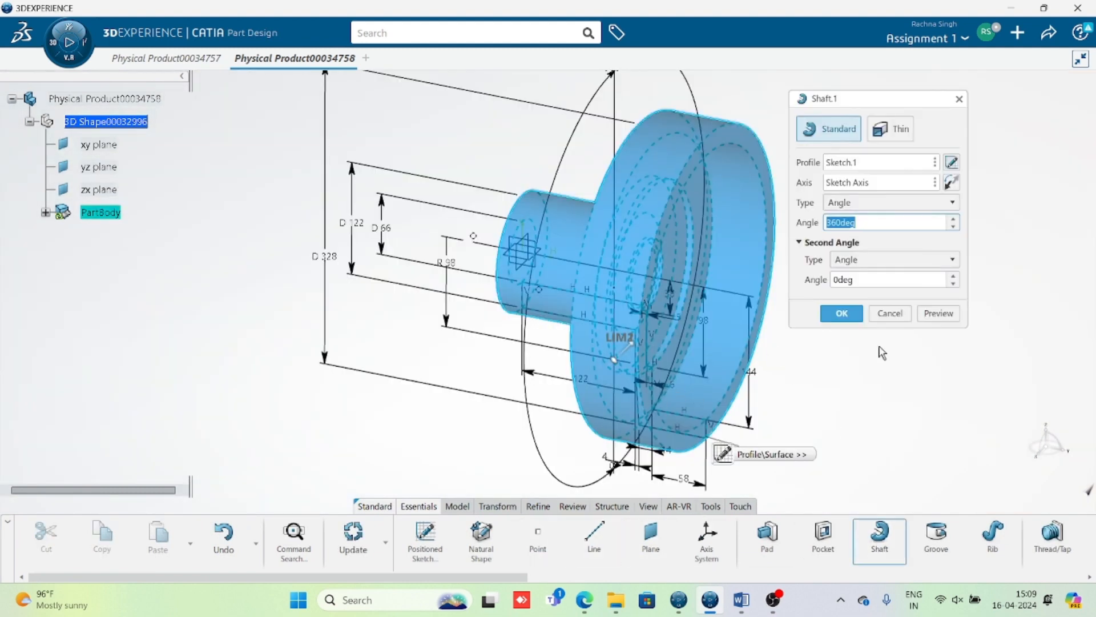
pyautogui.click(893, 314)
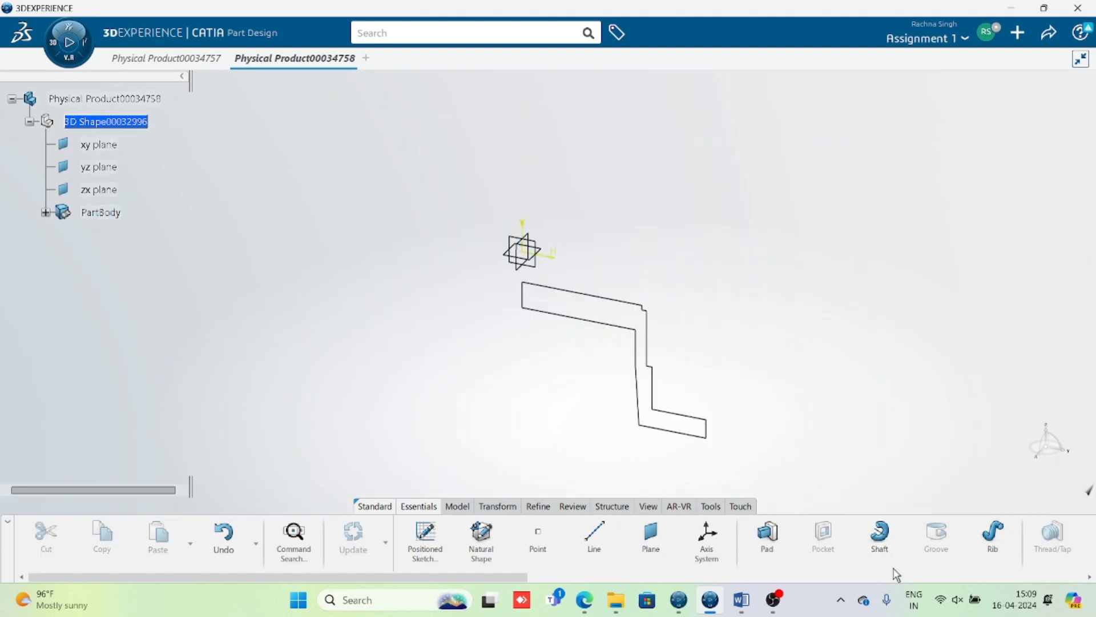
pyautogui.click(886, 539)
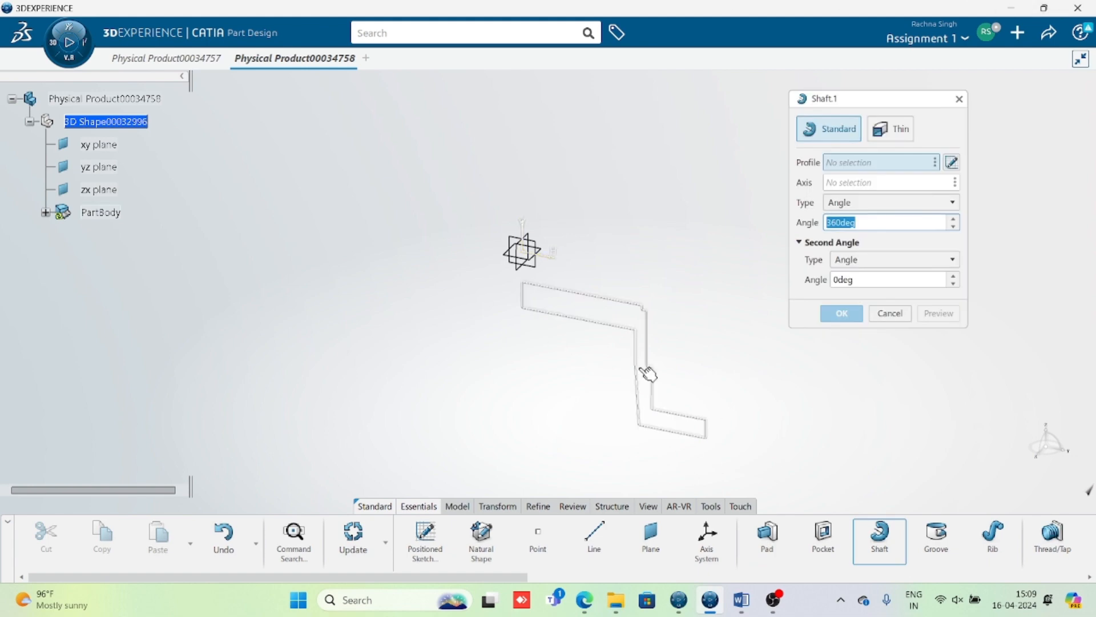
pyautogui.click(648, 371)
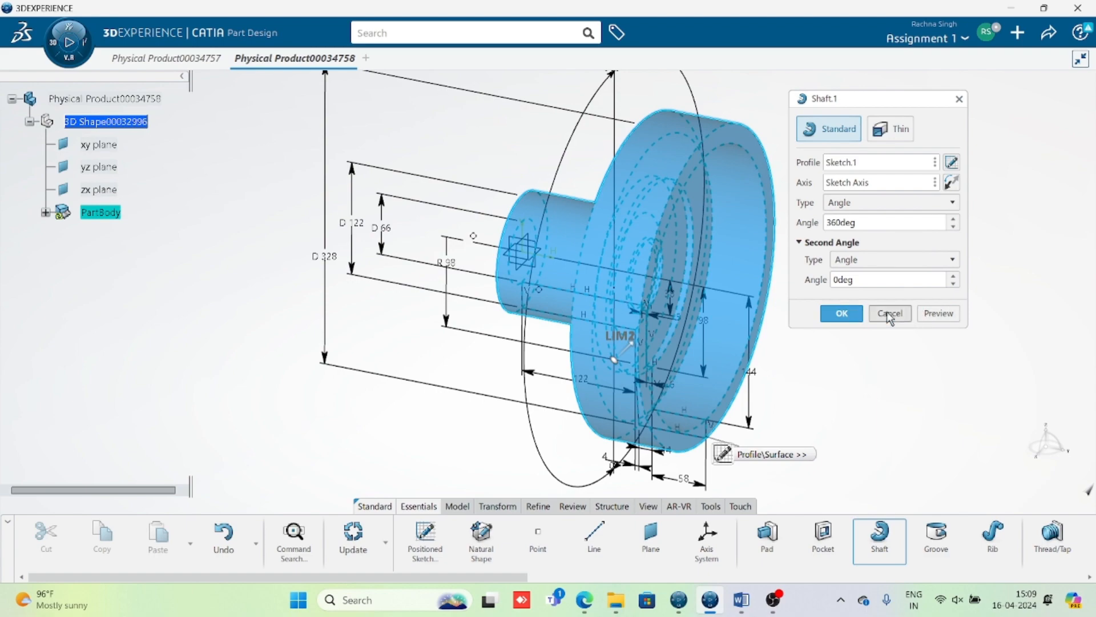
pyautogui.moveTo(578, 460); pyautogui.dragTo(542, 246, button='middle')
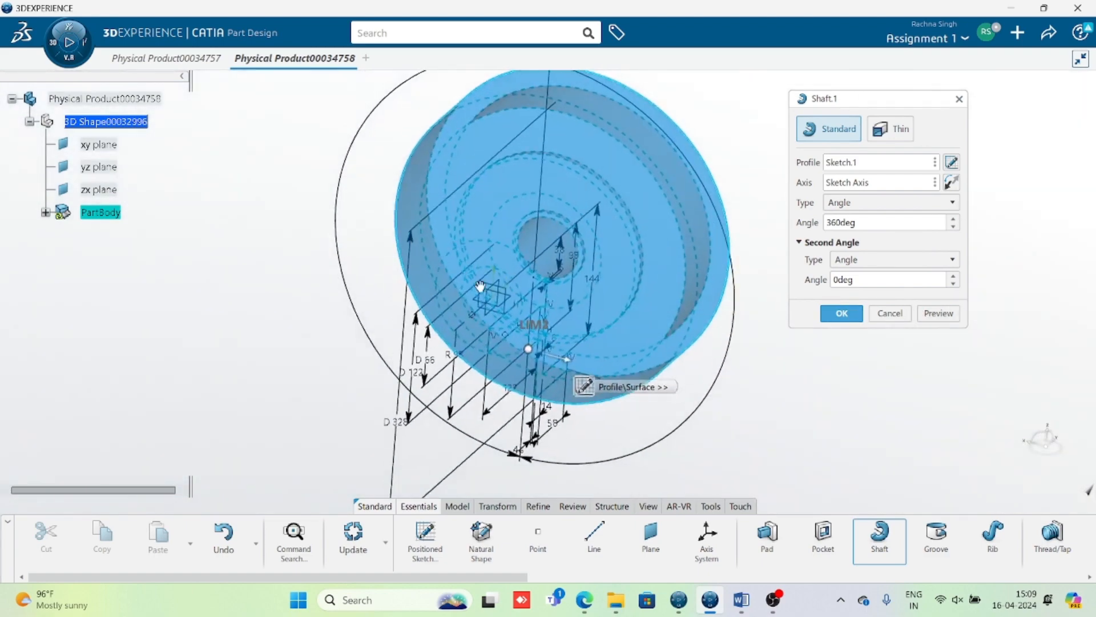
pyautogui.click(841, 313)
pyautogui.moveTo(813, 392)
pyautogui.mouseDown(button='middle')
pyautogui.moveTo(557, 443)
pyautogui.moveTo(560, 313)
pyautogui.moveTo(489, 402)
pyautogui.moveTo(587, 289)
pyautogui.moveTo(641, 330)
pyautogui.moveTo(703, 343)
pyautogui.moveTo(582, 318)
pyautogui.moveTo(773, 379)
pyautogui.moveTo(773, 309)
pyautogui.moveTo(845, 277)
pyautogui.moveTo(431, 279)
pyautogui.moveTo(609, 276)
pyautogui.moveTo(526, 342)
pyautogui.moveTo(560, 335)
pyautogui.moveTo(588, 291)
pyautogui.moveTo(629, 362)
pyautogui.moveTo(537, 133)
pyautogui.moveTo(627, 137)
pyautogui.mouseUp(button='middle')
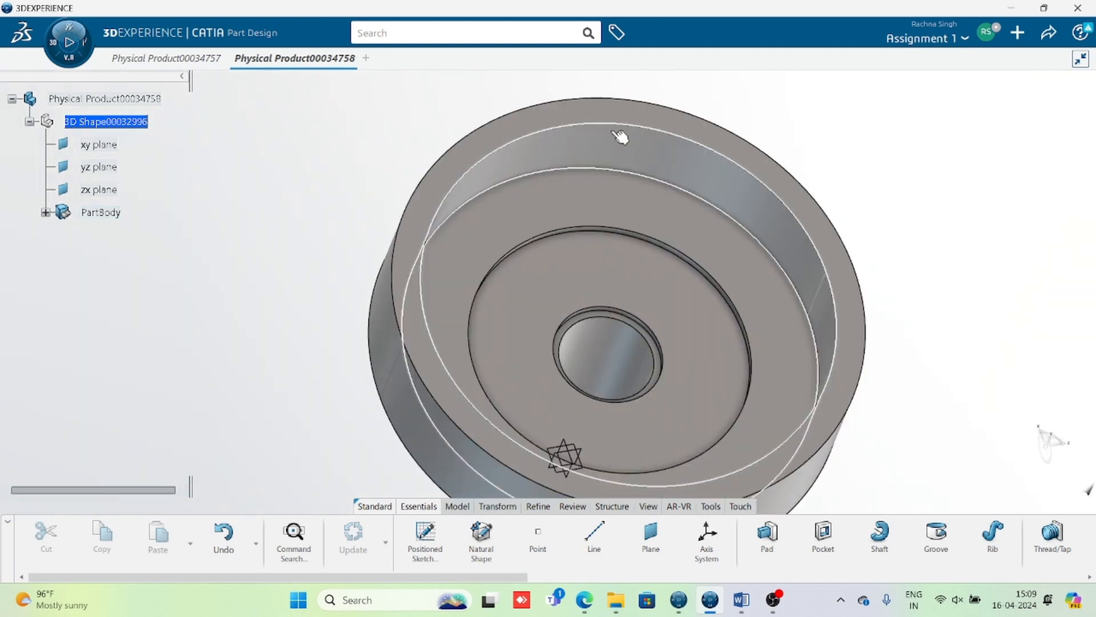
# Step: Check the front view in the Word drawing and start a sketch on the rim's annular end face
pyautogui.click(740, 601)
pyautogui.click(738, 605)
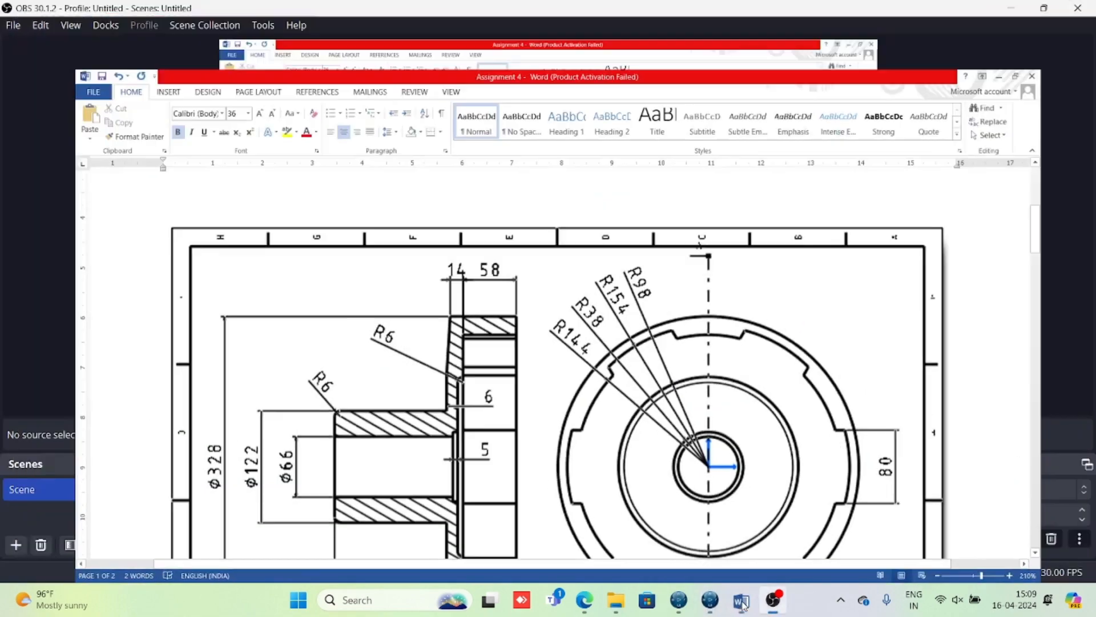
pyautogui.click(739, 602)
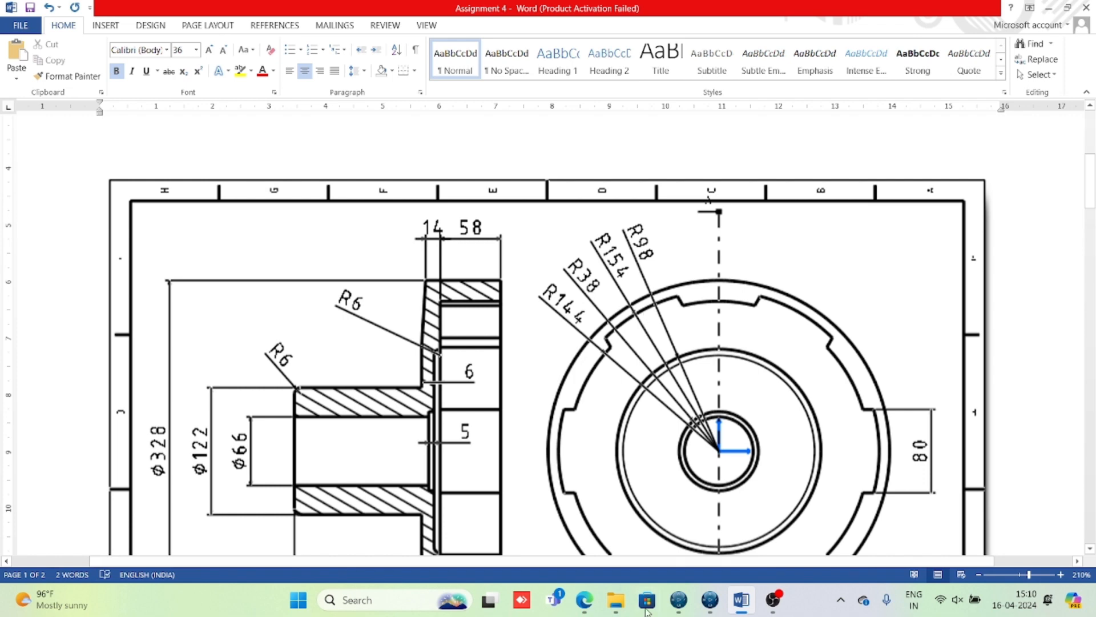
pyautogui.click(710, 599)
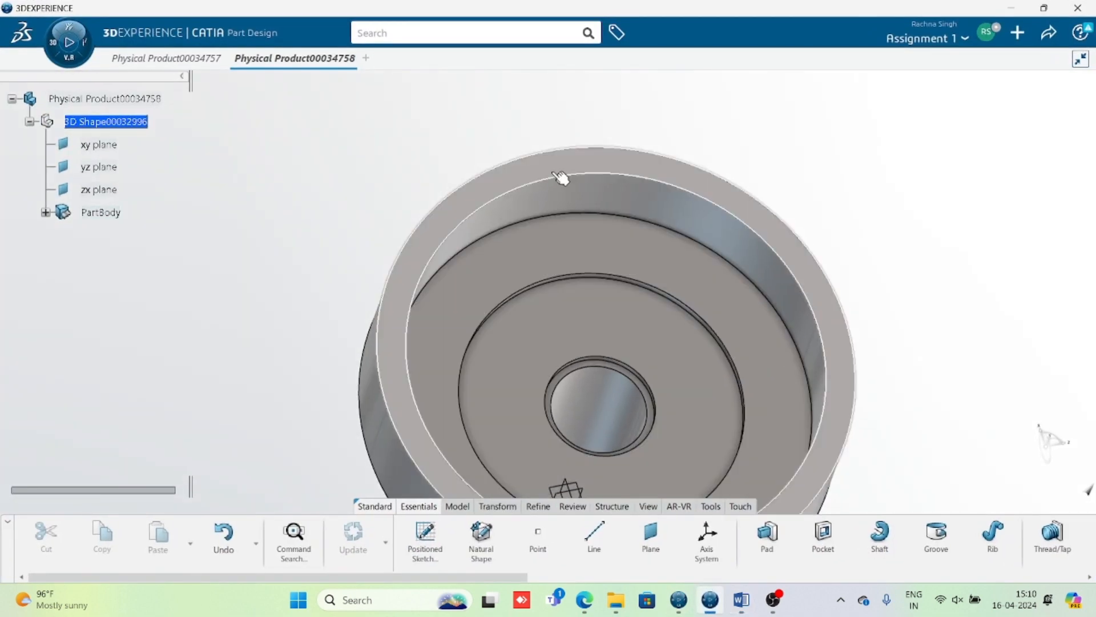
pyautogui.click(559, 178)
pyautogui.click(426, 539)
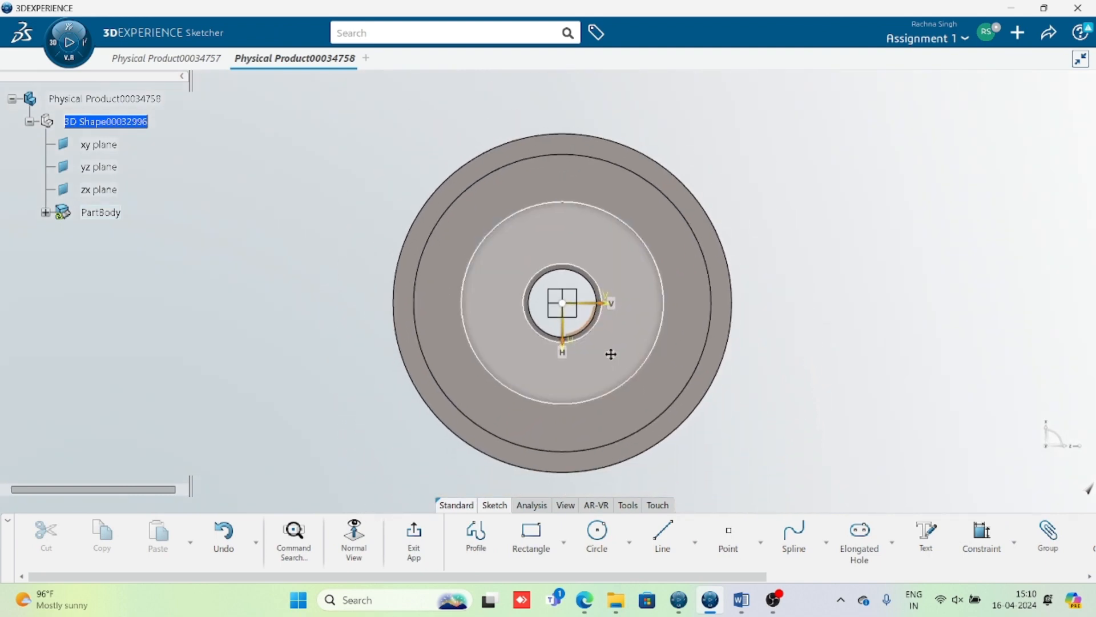
# Step: Draw two concentric circles centred on the origin, one just inside the rim and a smaller one of about 121 mm radius
pyautogui.click(597, 534)
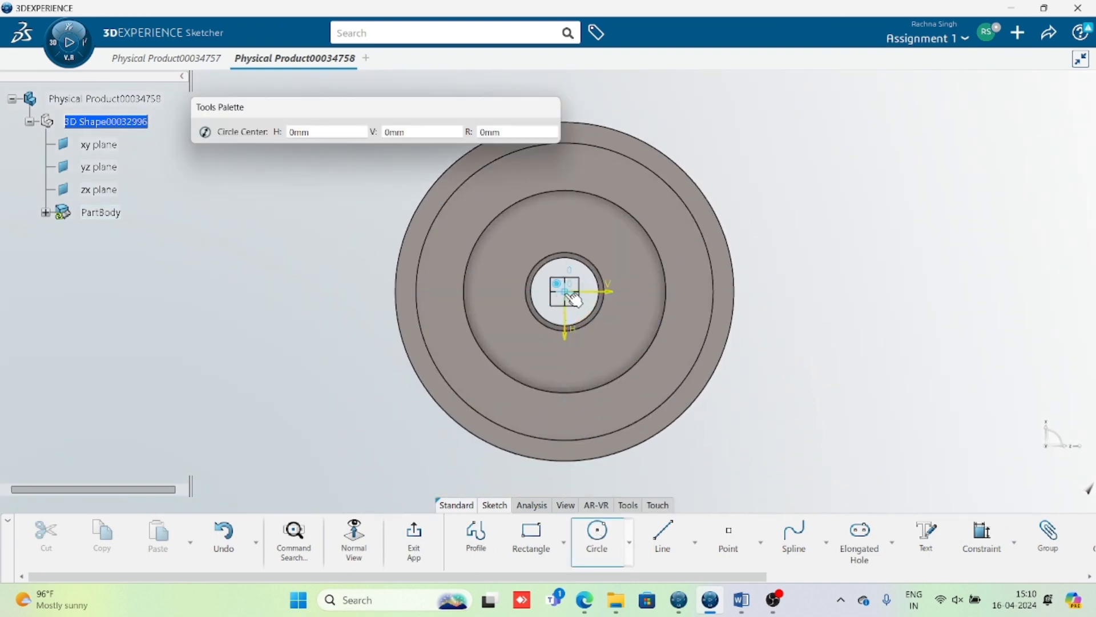
pyautogui.click(566, 292)
pyautogui.click(671, 192)
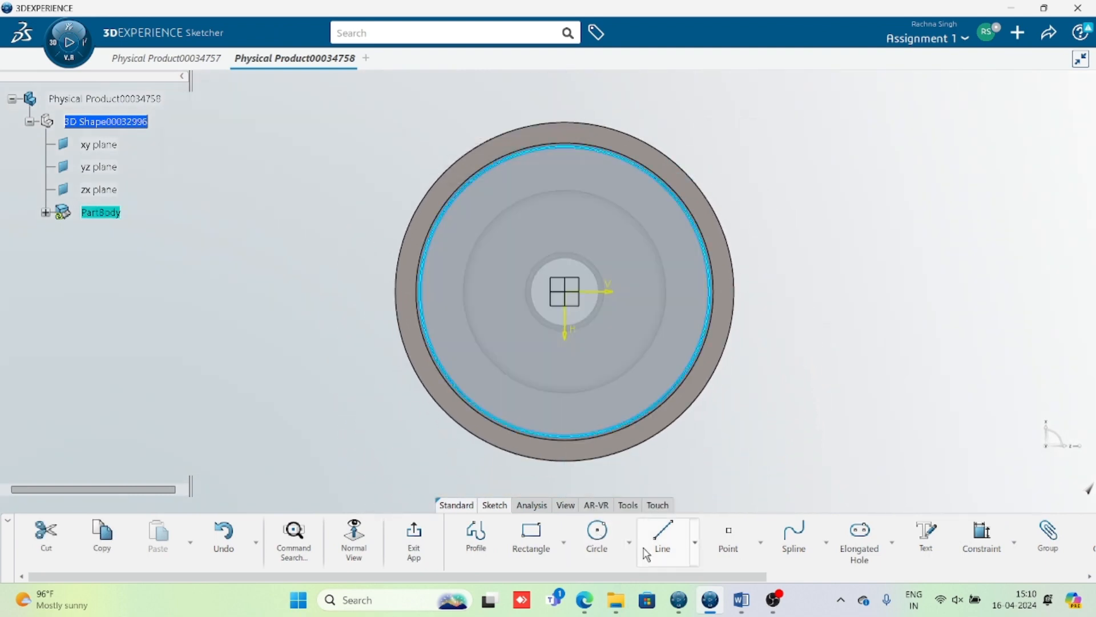
pyautogui.click(595, 533)
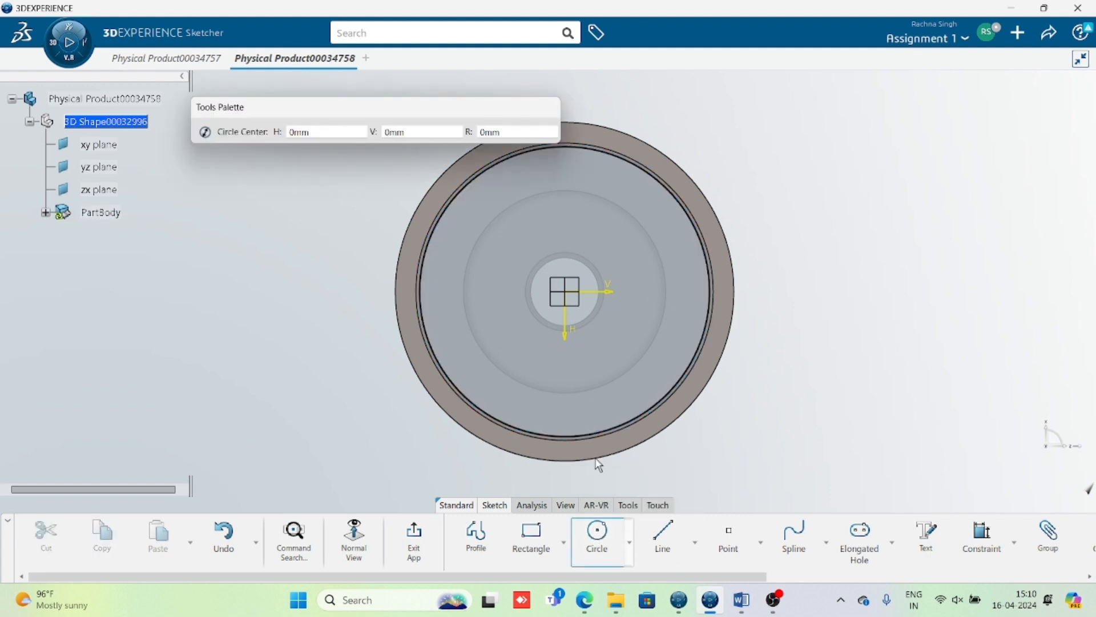
pyautogui.click(566, 292)
pyautogui.click(641, 192)
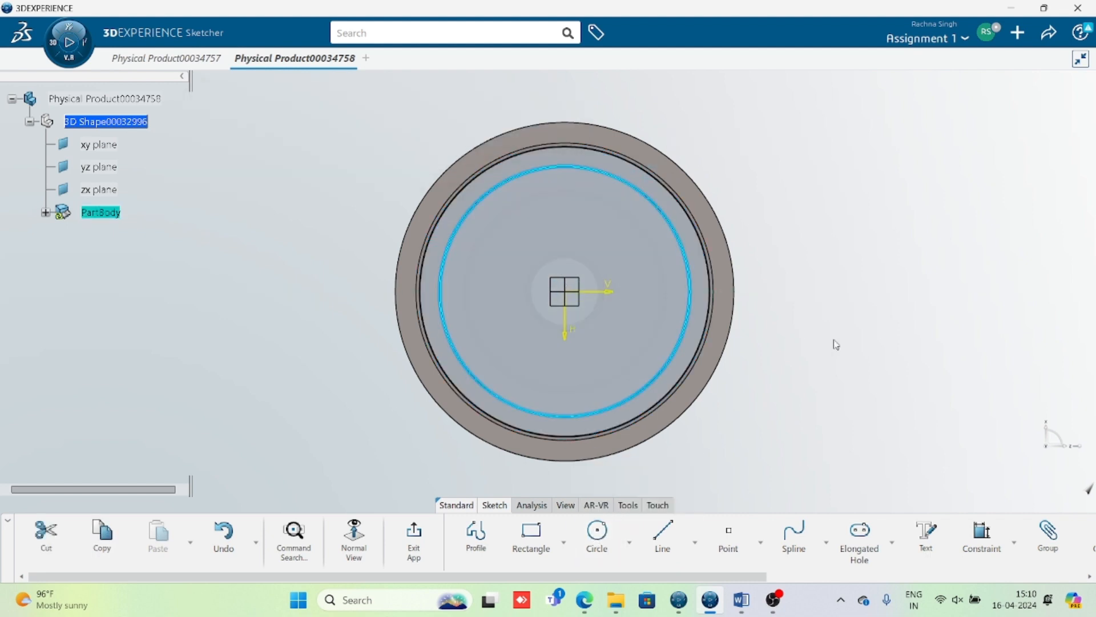
pyautogui.click(835, 343)
# Step: Dimension the smaller circle's radius and set it to 154 mm according to the Word drawing
pyautogui.moveTo(846, 330); pyautogui.dragTo(838, 386, button='middle')
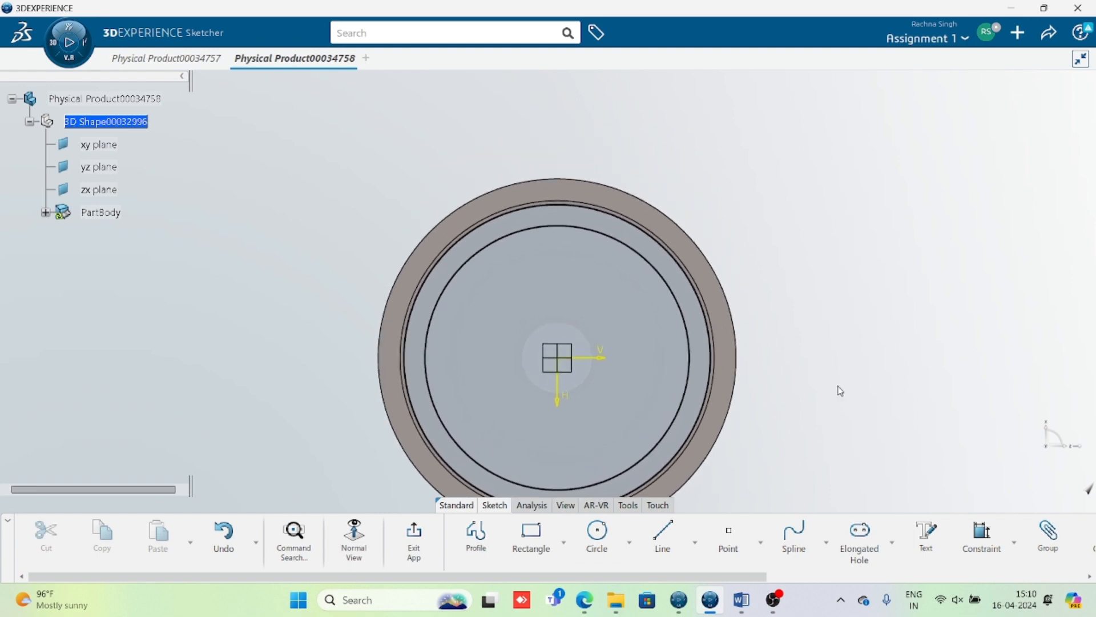
pyautogui.click(348, 544)
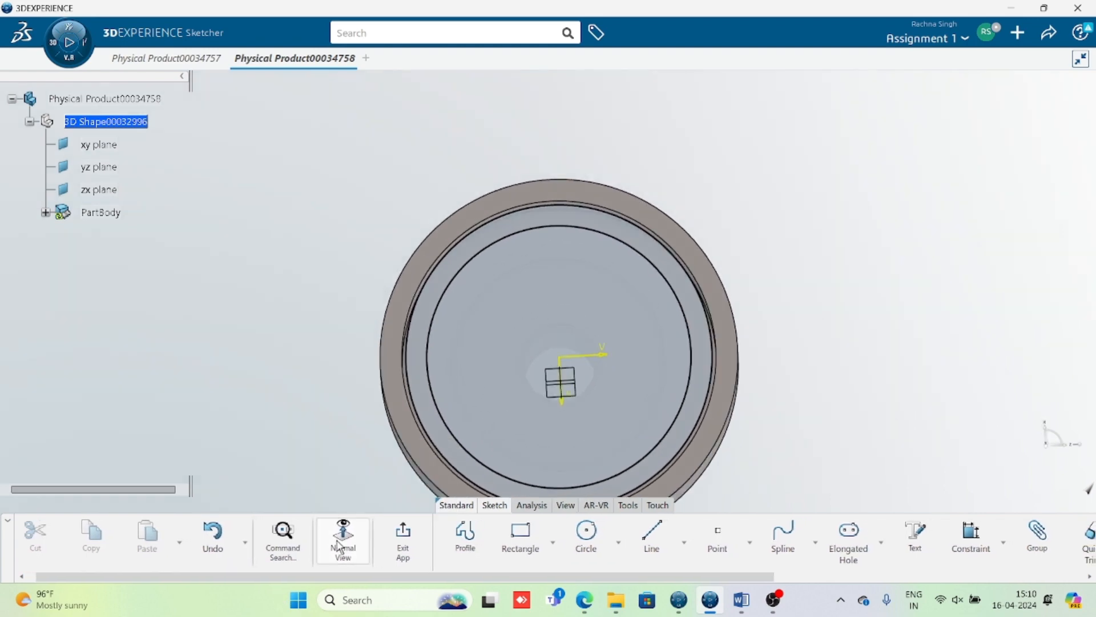
pyautogui.click(342, 543)
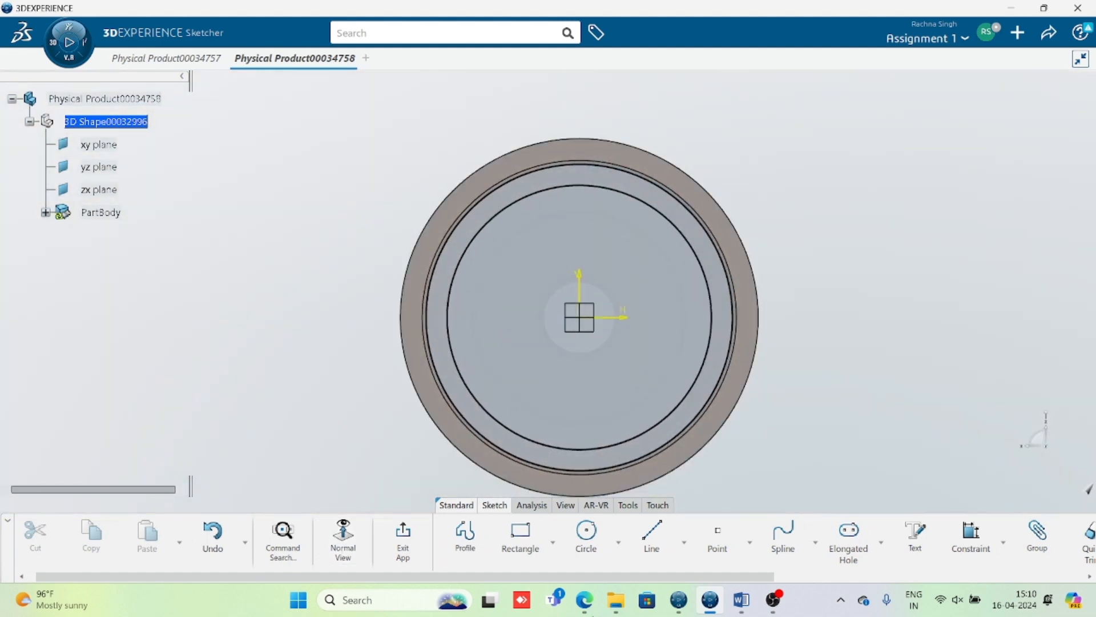
pyautogui.click(706, 265)
pyautogui.click(771, 174)
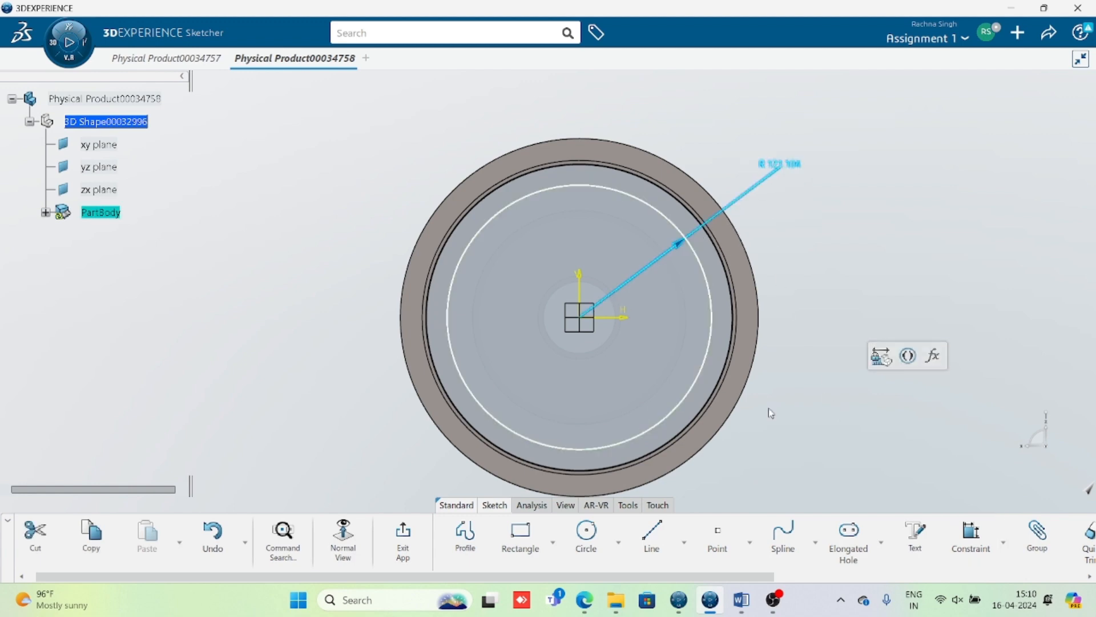
pyautogui.click(741, 599)
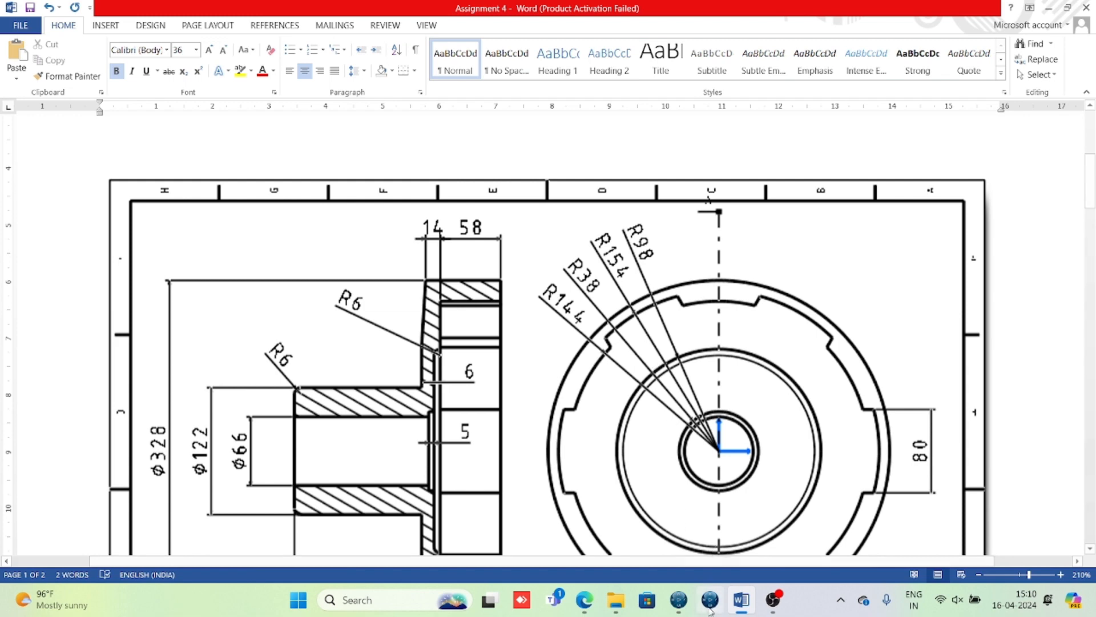
pyautogui.click(710, 608)
pyautogui.doubleClick(785, 166)
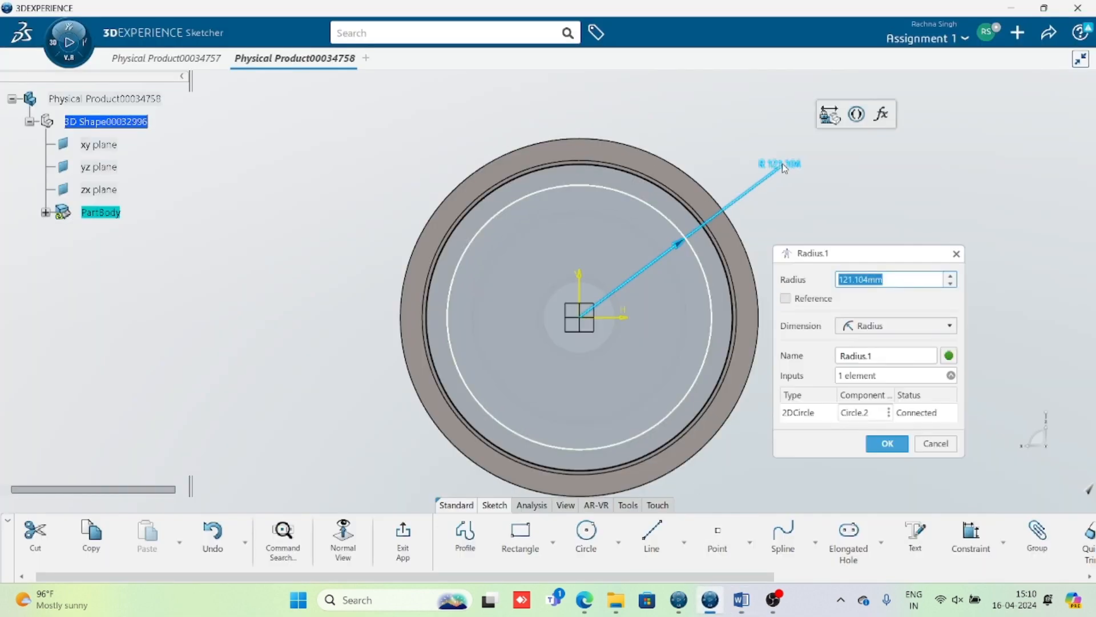
pyautogui.write('5')
pyautogui.press('BackSpace')
pyautogui.write('114')
pyautogui.press('Return')
pyautogui.click(781, 269)
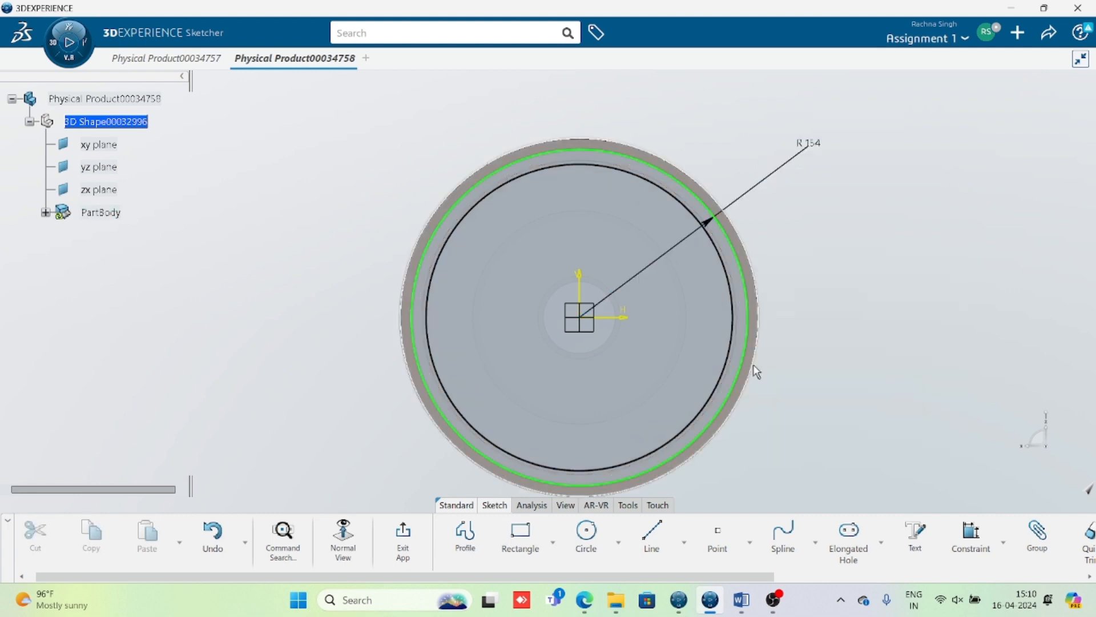
# Step: Draw a third circle centred on the origin just inside the existing inner circle and set its radius to 144 mm
pyautogui.click(594, 536)
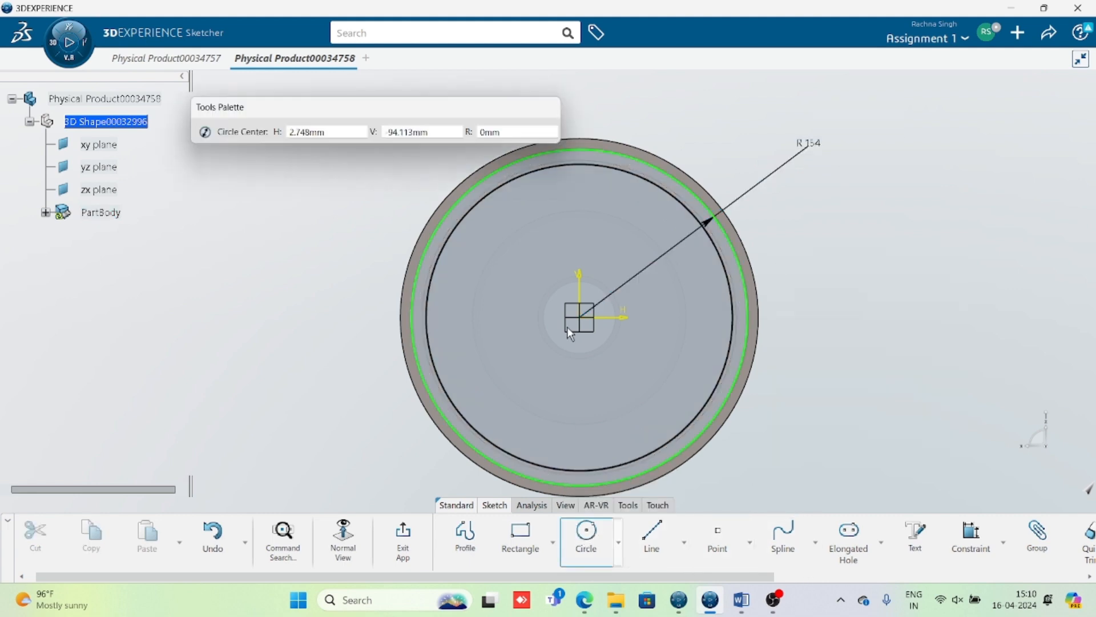
pyautogui.click(580, 317)
pyautogui.click(615, 173)
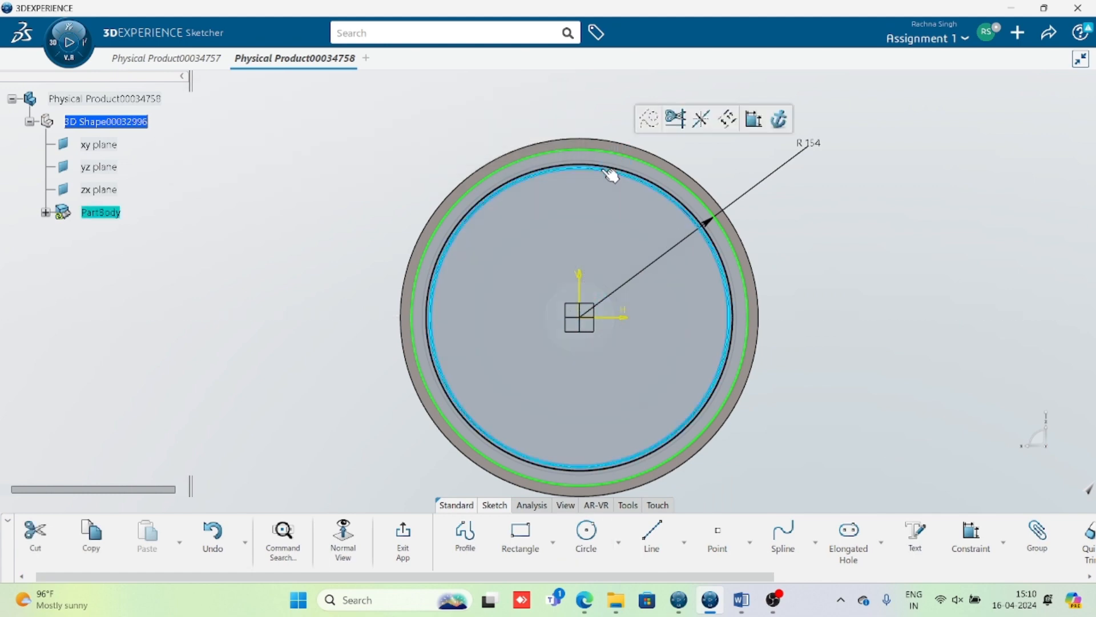
pyautogui.click(971, 540)
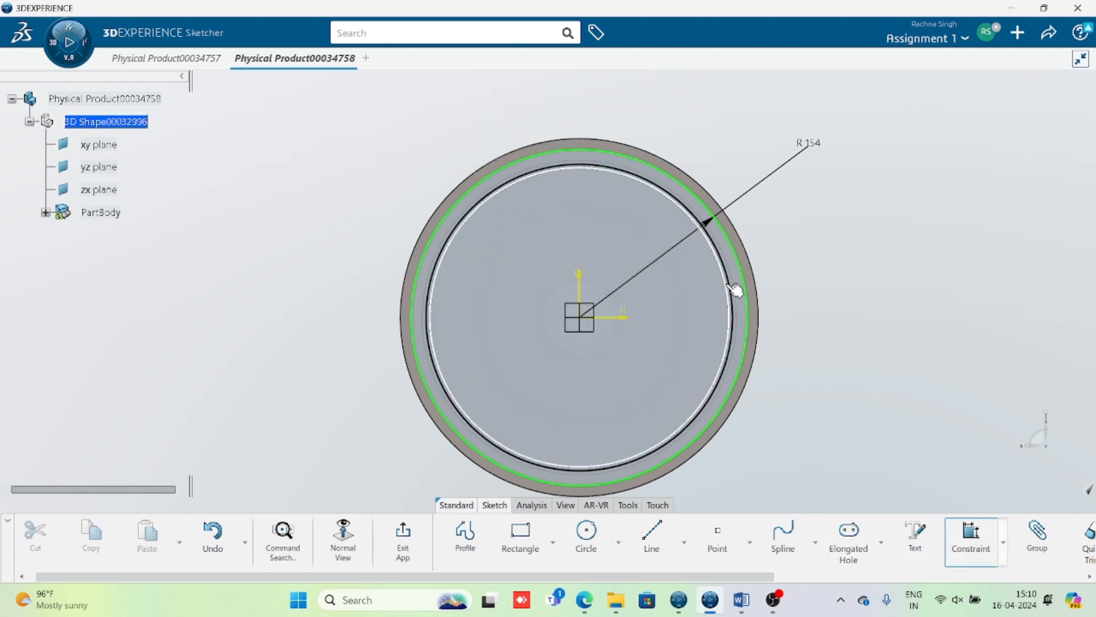
pyautogui.click(745, 287)
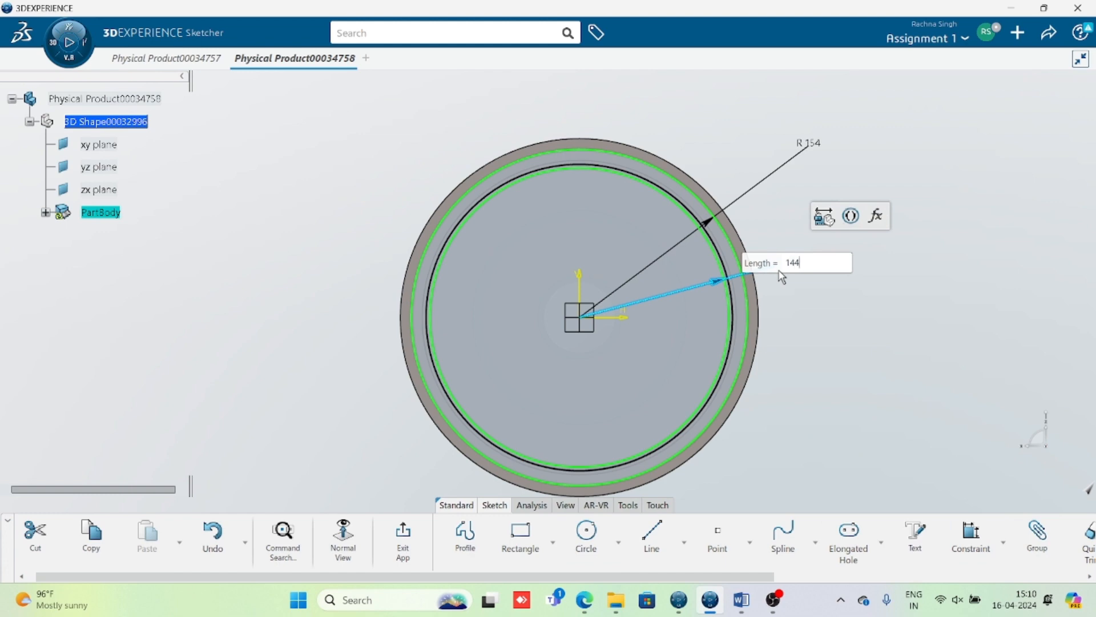
pyautogui.press('Return')
pyautogui.click(809, 355)
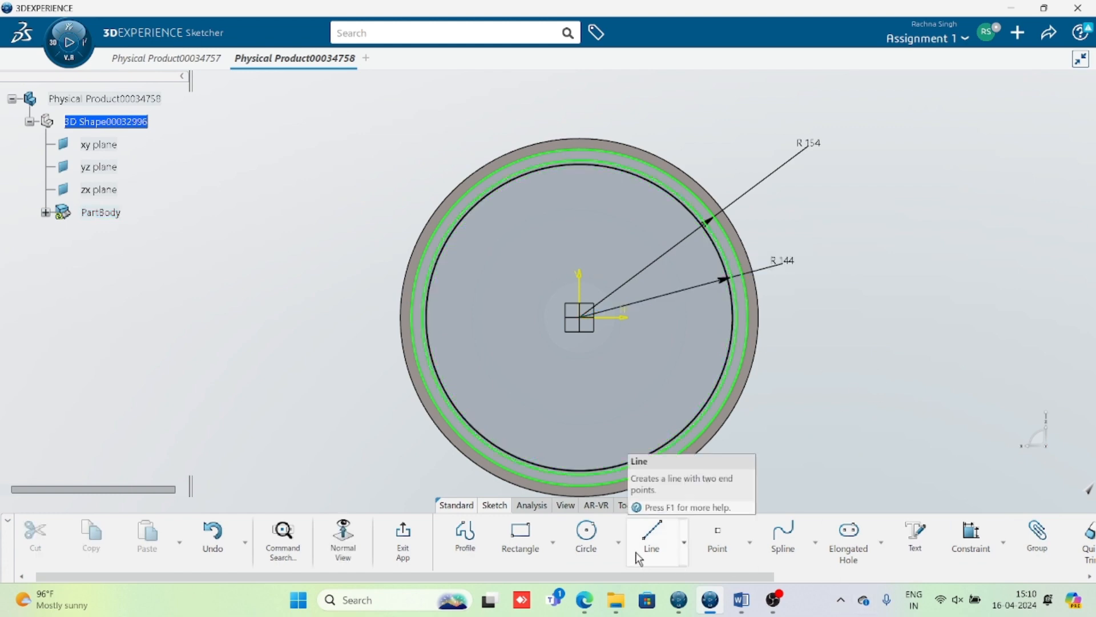
# Step: Draw a vertical line about 64 mm long crossing both circles near the rim's upper edge, offset from the vertical axis
pyautogui.click(653, 539)
pyautogui.moveTo(538, 255); pyautogui.dragTo(558, 348, button='middle')
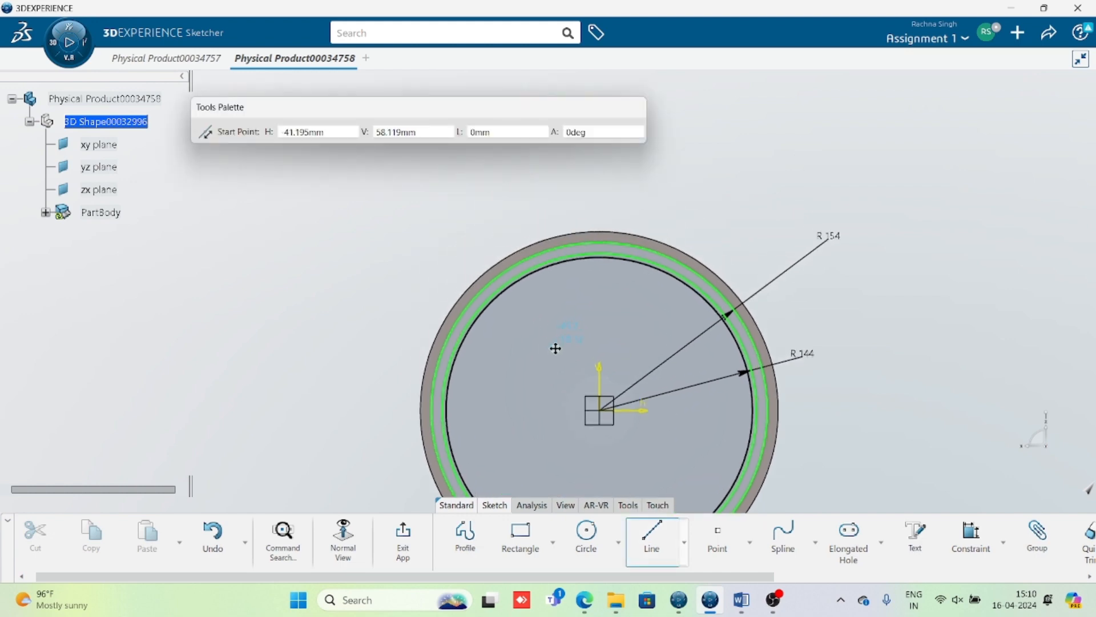
pyautogui.click(561, 217)
pyautogui.click(561, 286)
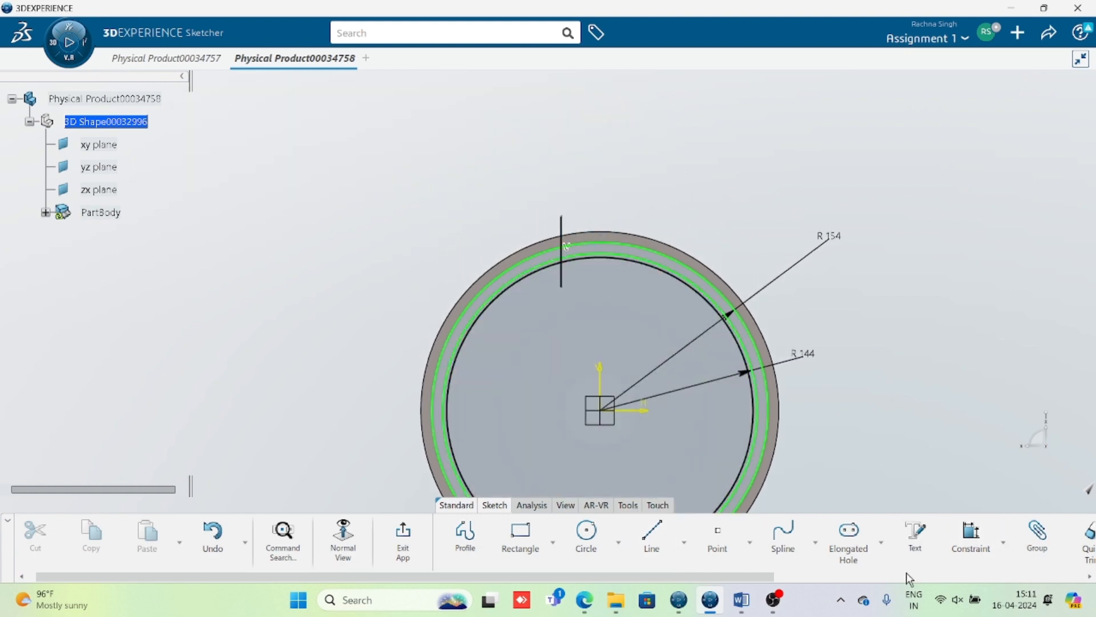
# Step: Mirror the short vertical line about the sketch's vertical axis
pyautogui.moveTo(728, 577); pyautogui.dragTo(905, 578)
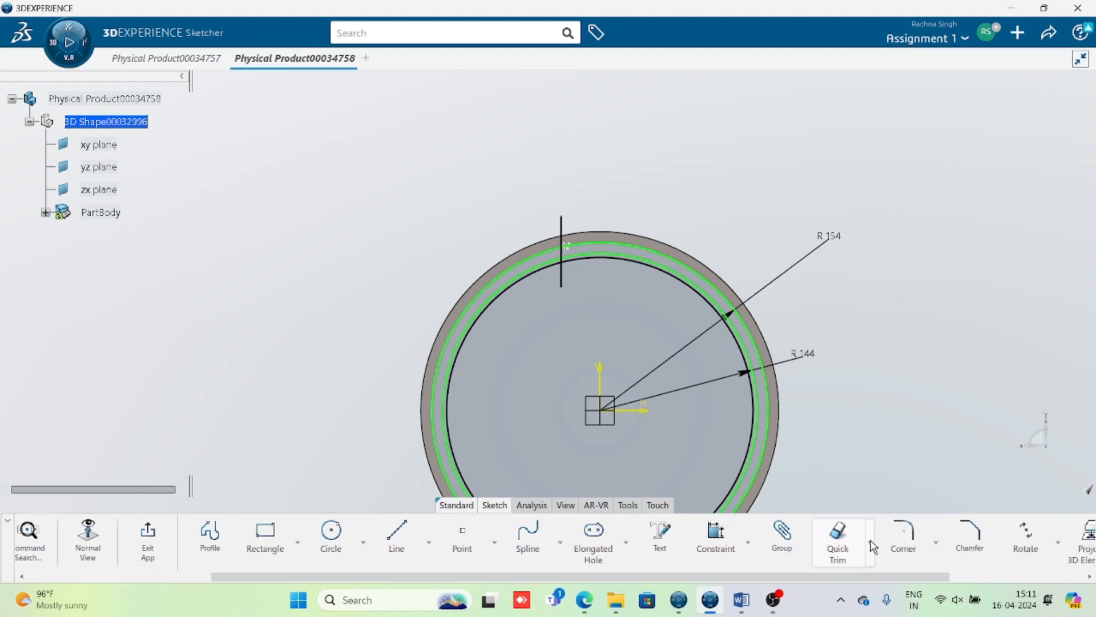
pyautogui.click(1057, 542)
pyautogui.click(1041, 367)
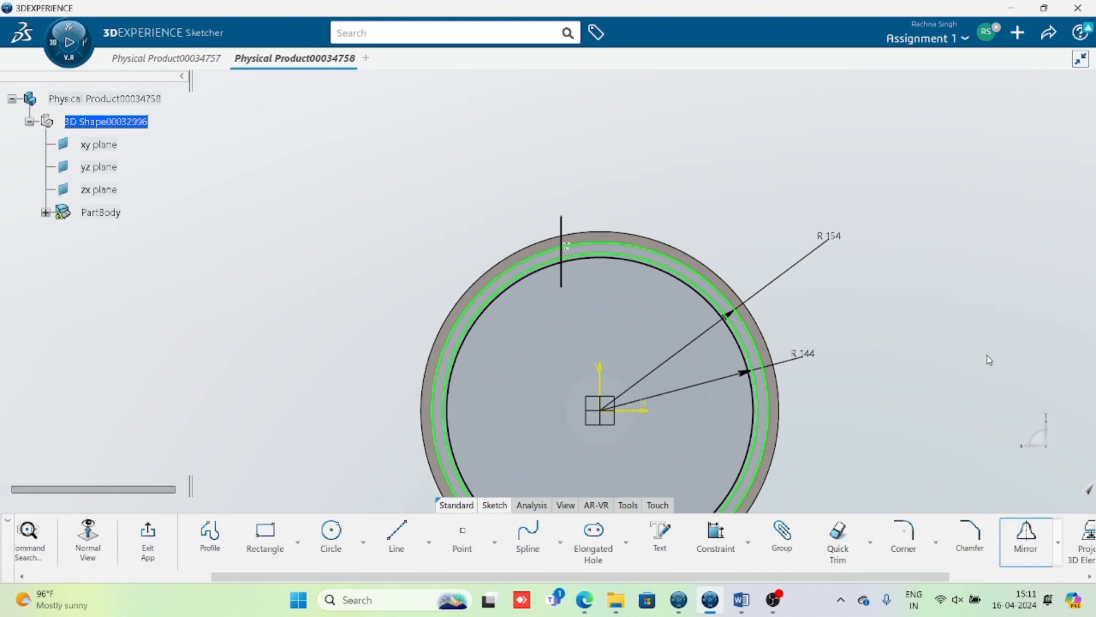
pyautogui.click(562, 235)
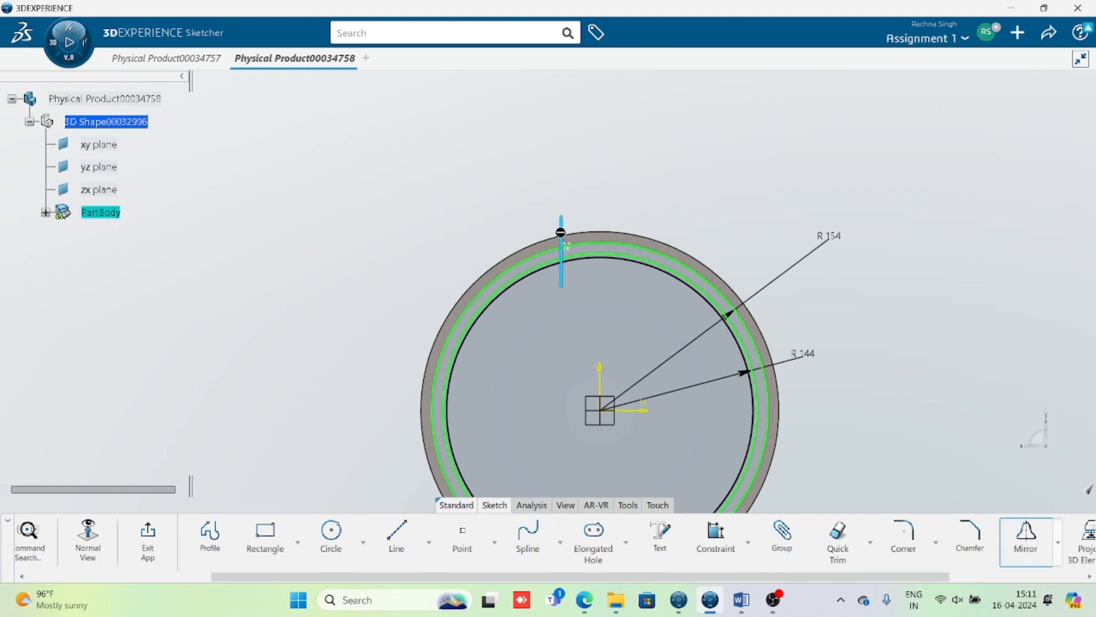
pyautogui.click(602, 384)
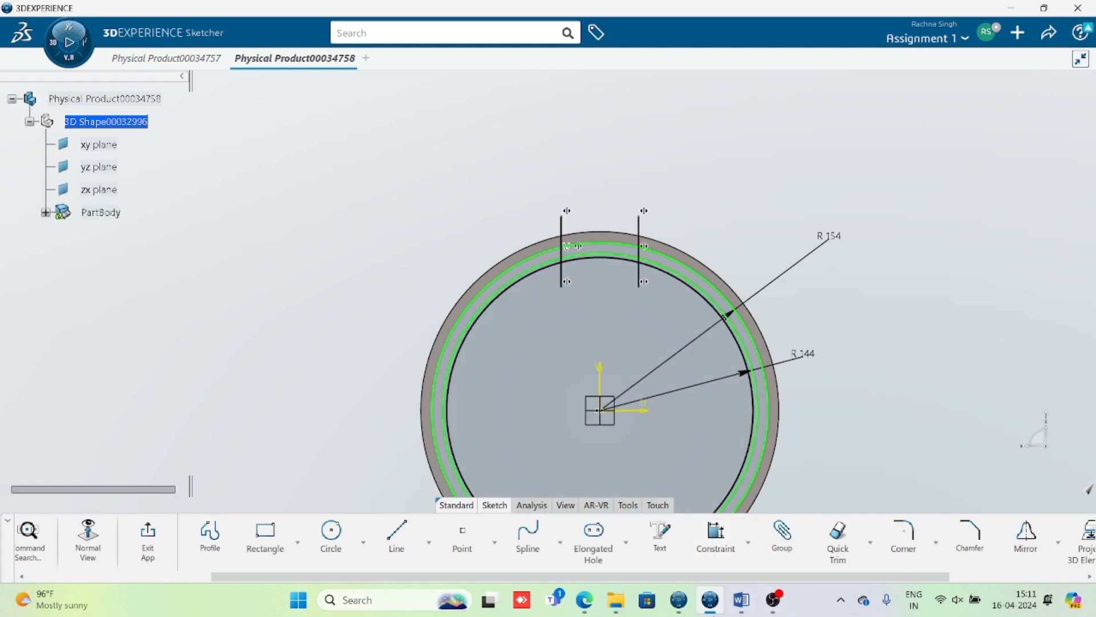
# Step: Check the notch width in the Word drawing and dimension the distance between the two vertical lines as 80 mm
pyautogui.click(741, 599)
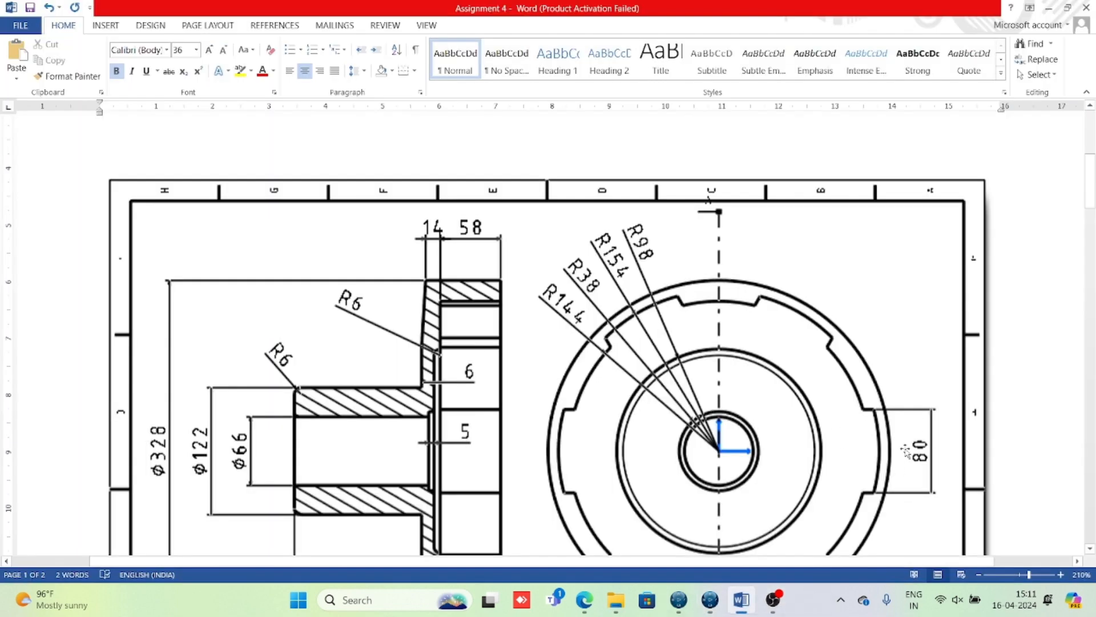
pyautogui.click(741, 599)
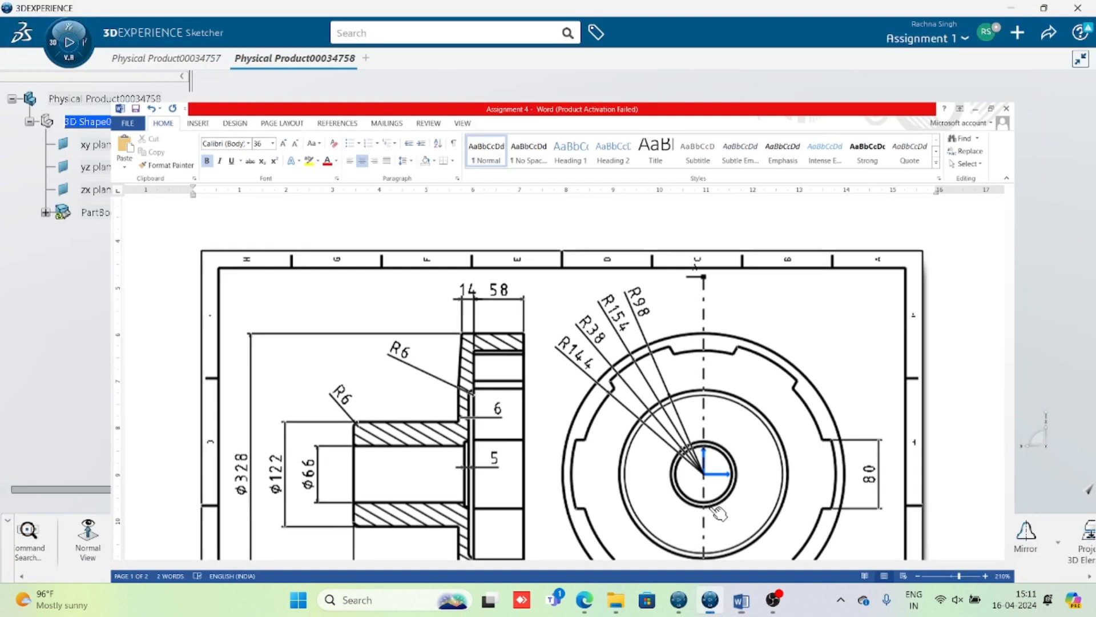
pyautogui.click(716, 534)
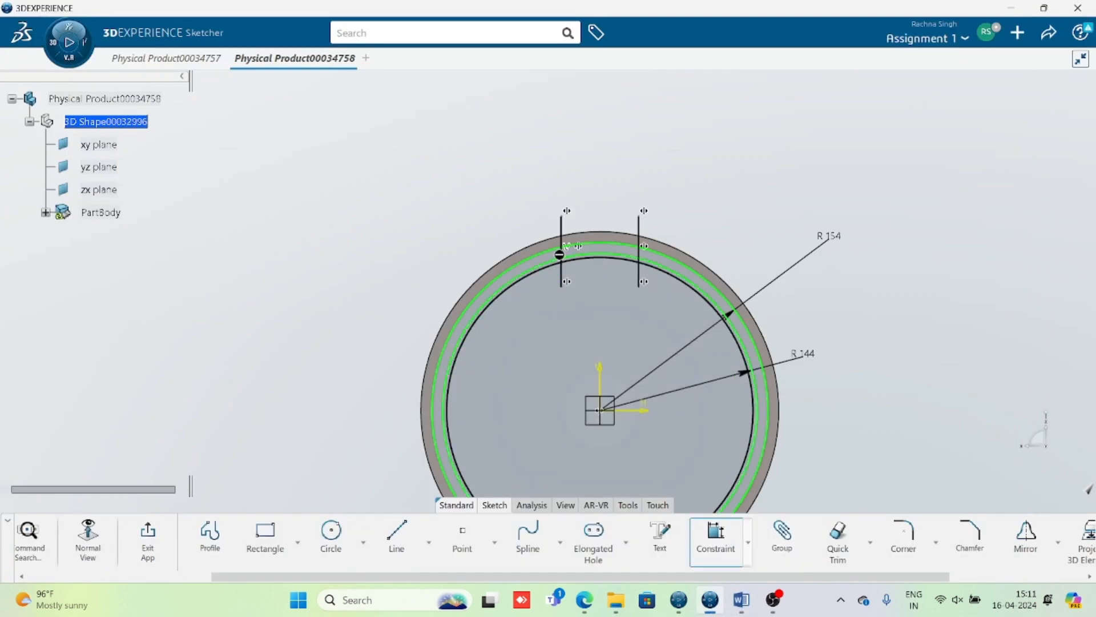
pyautogui.click(561, 252)
pyautogui.click(639, 228)
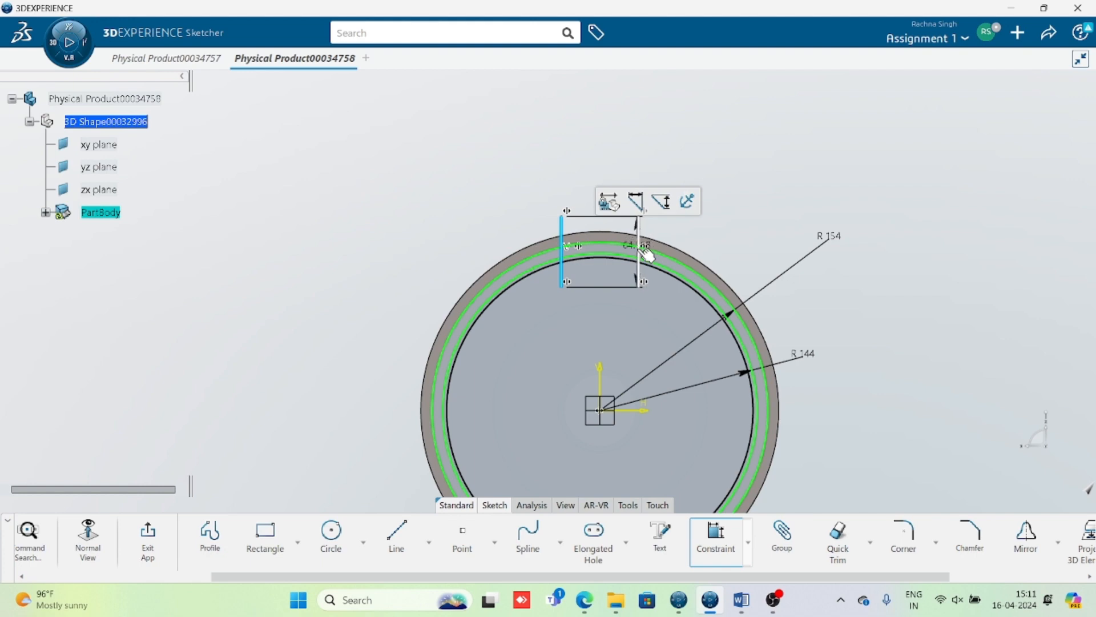
pyautogui.click(639, 246)
pyautogui.click(600, 195)
pyautogui.write('80')
pyautogui.press('Return')
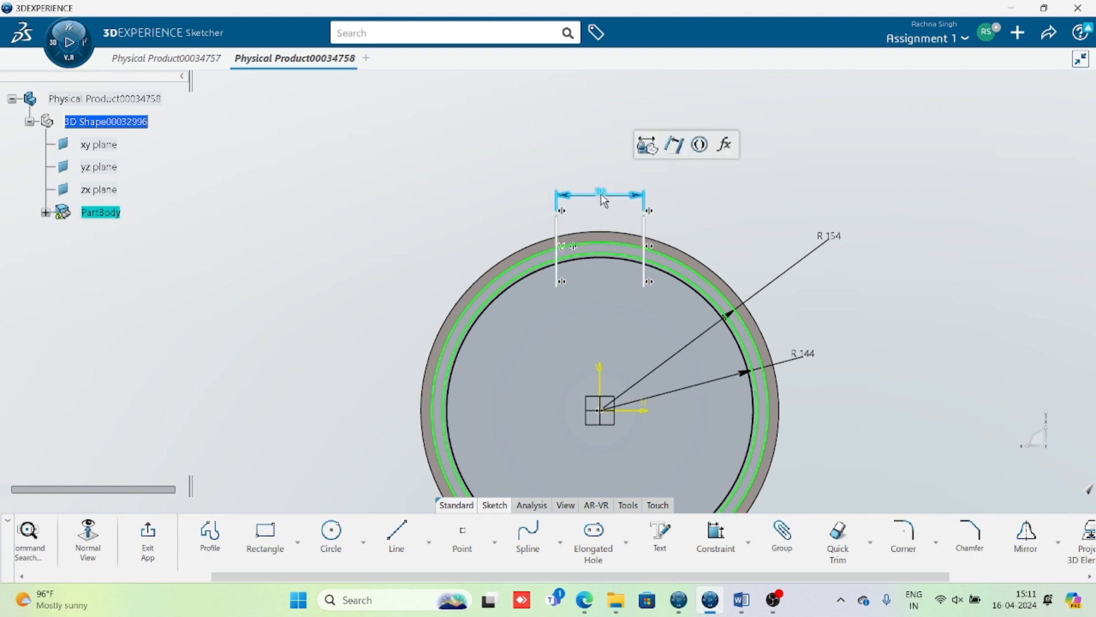
pyautogui.click(849, 156)
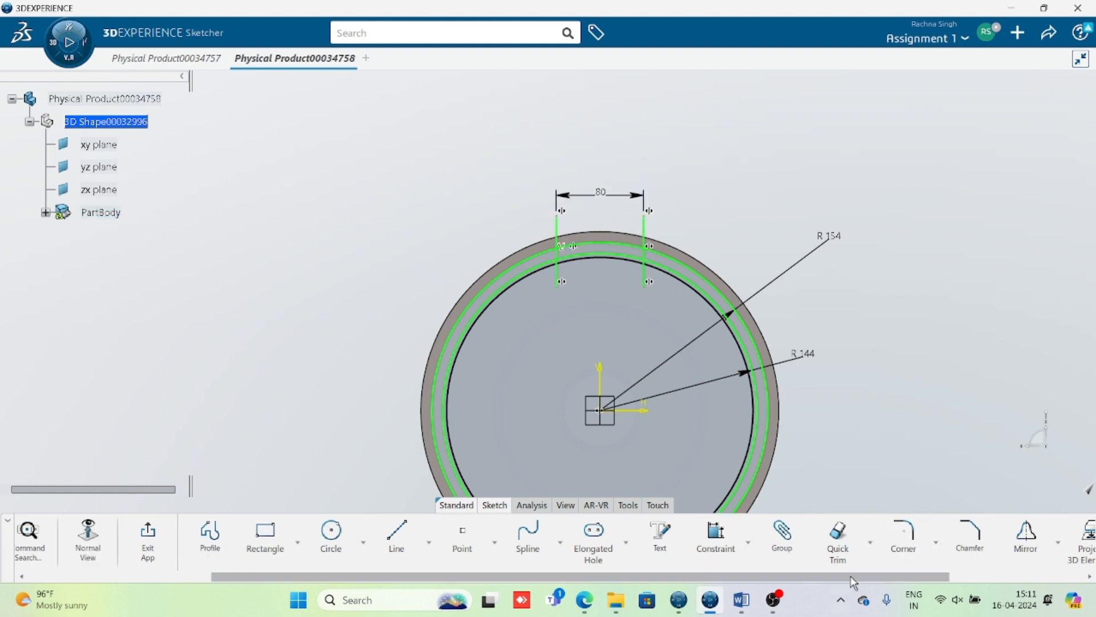
# Step: Quick Trim the lines and both circles down to one closed notch profile between the R144 and R154 arcs
pyautogui.click(839, 537)
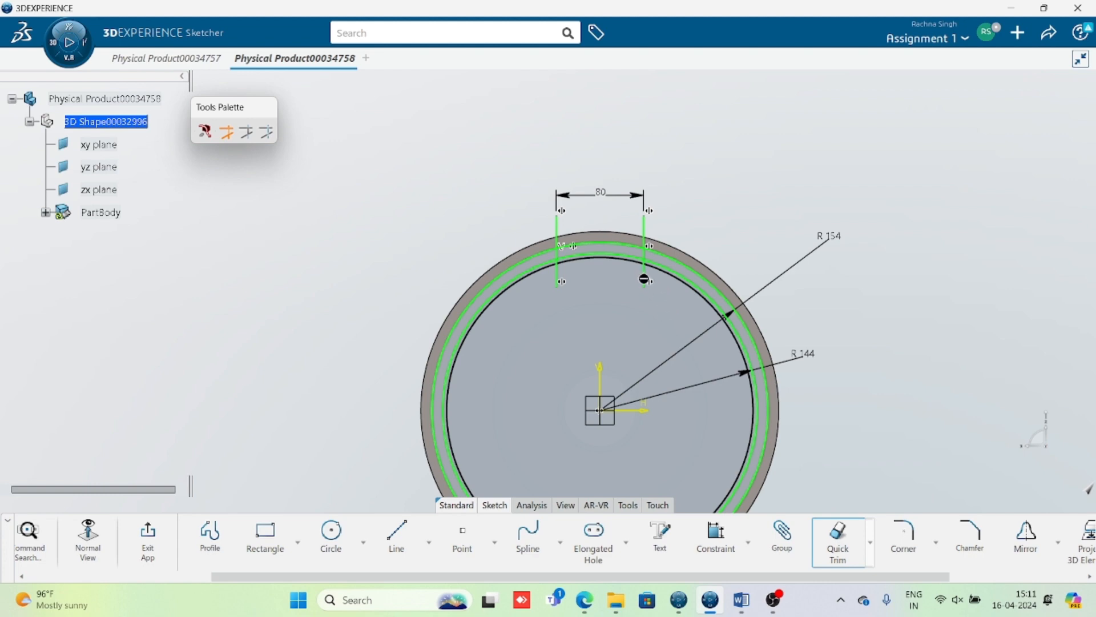
pyautogui.click(553, 274)
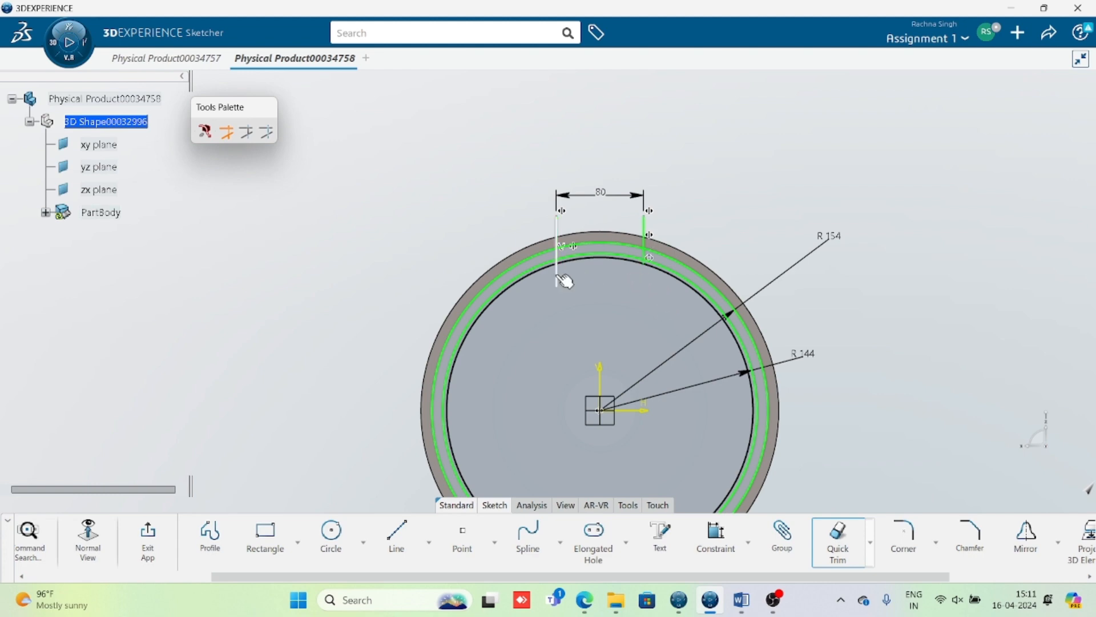
pyautogui.click(541, 271)
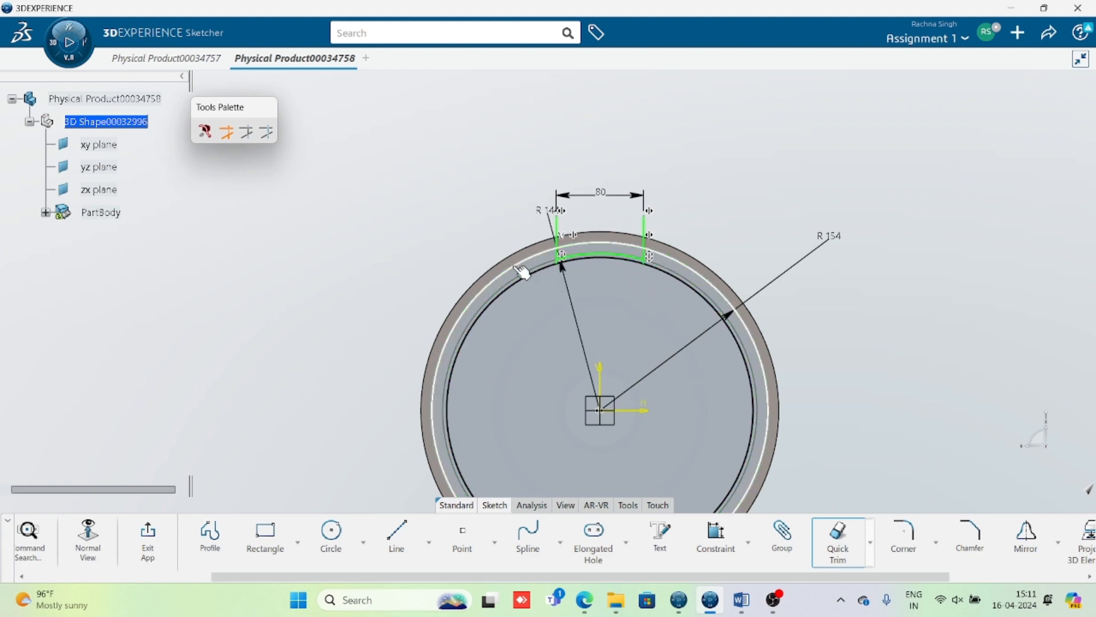
pyautogui.click(519, 253)
pyautogui.click(563, 231)
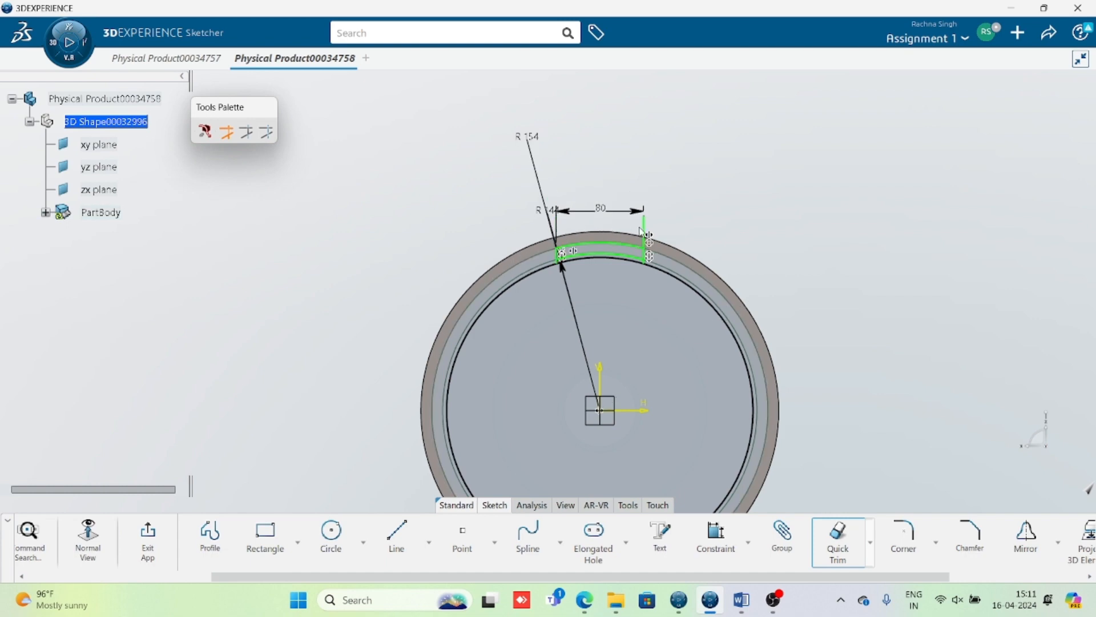
pyautogui.moveTo(697, 411)
pyautogui.mouseDown(button='middle')
pyautogui.moveTo(717, 303)
pyautogui.moveTo(543, 455)
pyautogui.moveTo(577, 400)
pyautogui.mouseUp(button='middle')
pyautogui.moveTo(623, 357)
pyautogui.mouseDown(button='middle')
pyautogui.moveTo(693, 392)
pyautogui.moveTo(803, 388)
pyautogui.mouseUp(button='middle')
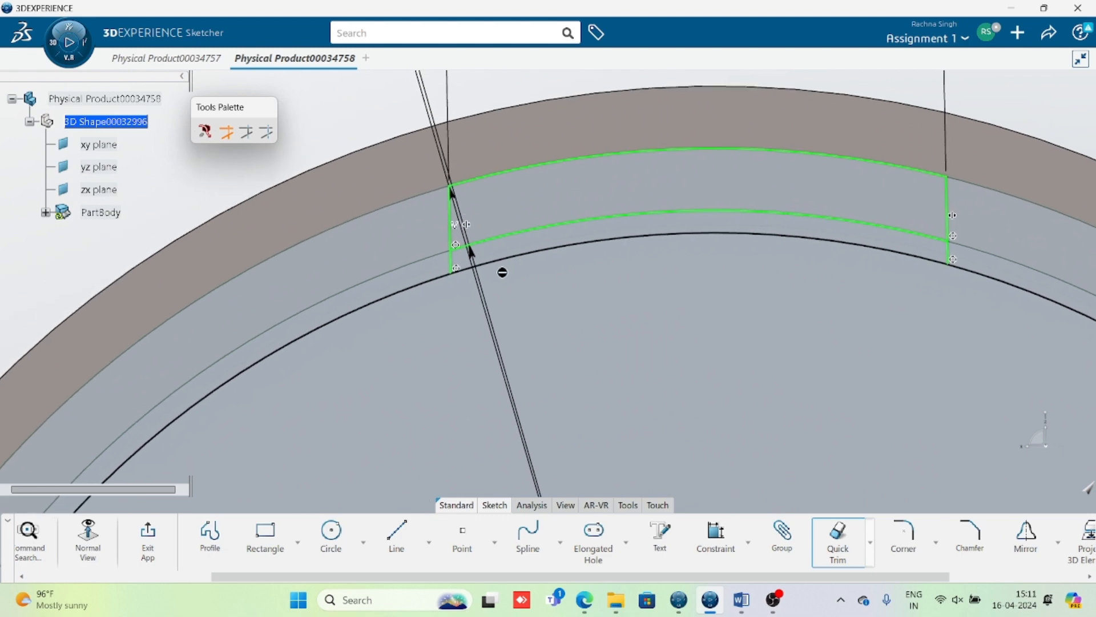
pyautogui.click(452, 258)
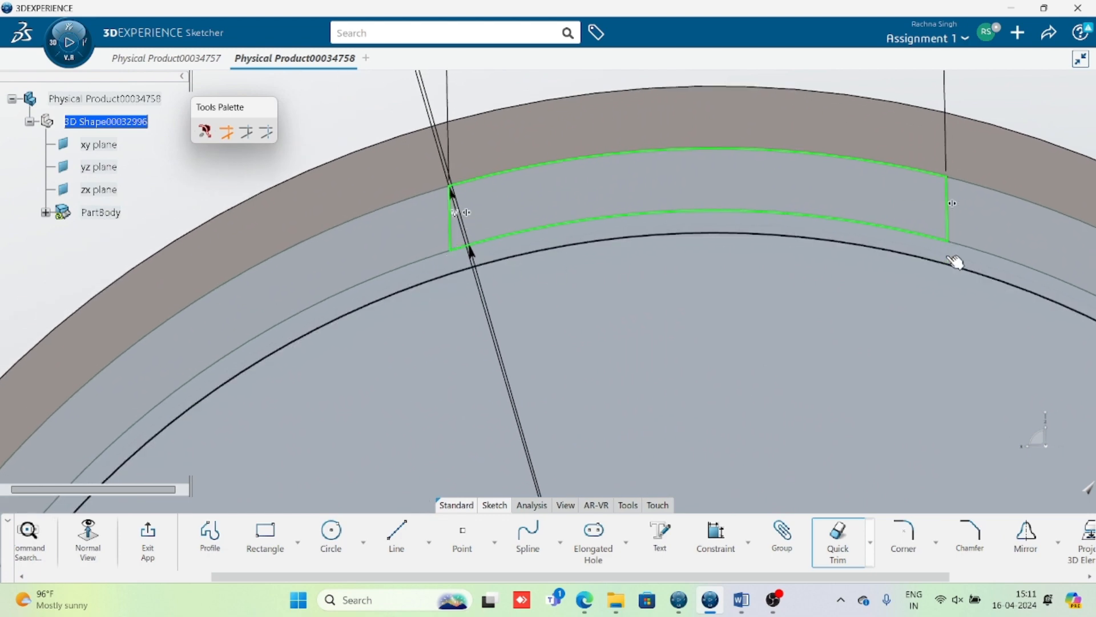
pyautogui.moveTo(779, 337)
pyautogui.mouseDown(button='middle')
pyautogui.moveTo(732, 375)
pyautogui.moveTo(691, 459)
pyautogui.mouseUp(button='middle')
pyautogui.press('Escape')
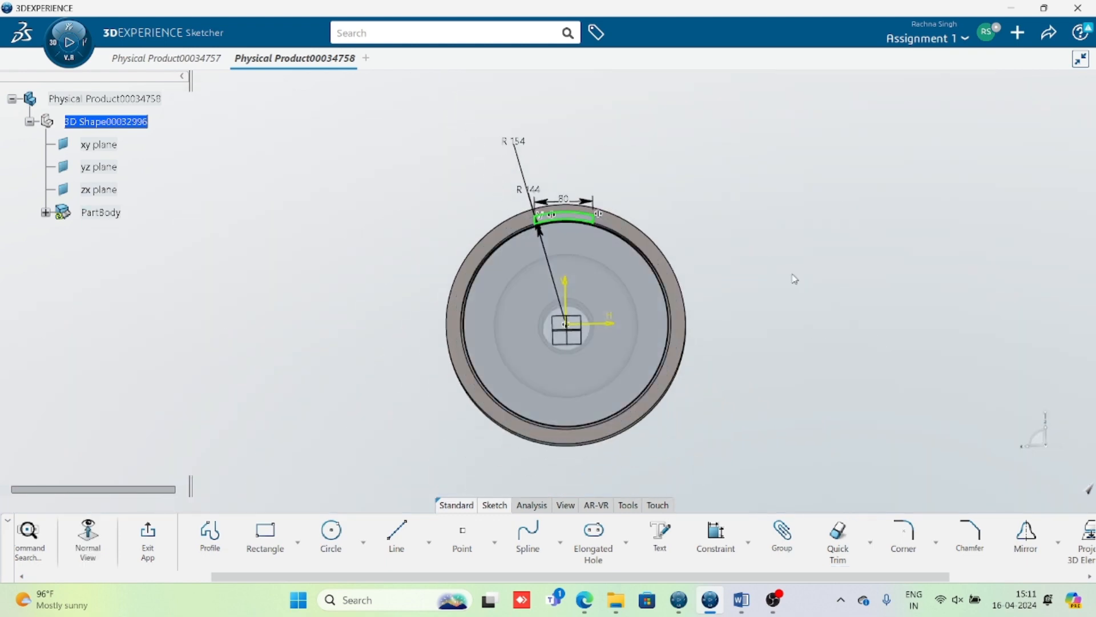
# Step: Select the whole notch profile and start a duplicating Rotate with 5 instances centred on the origin
pyautogui.moveTo(468, 169); pyautogui.dragTo(674, 260)
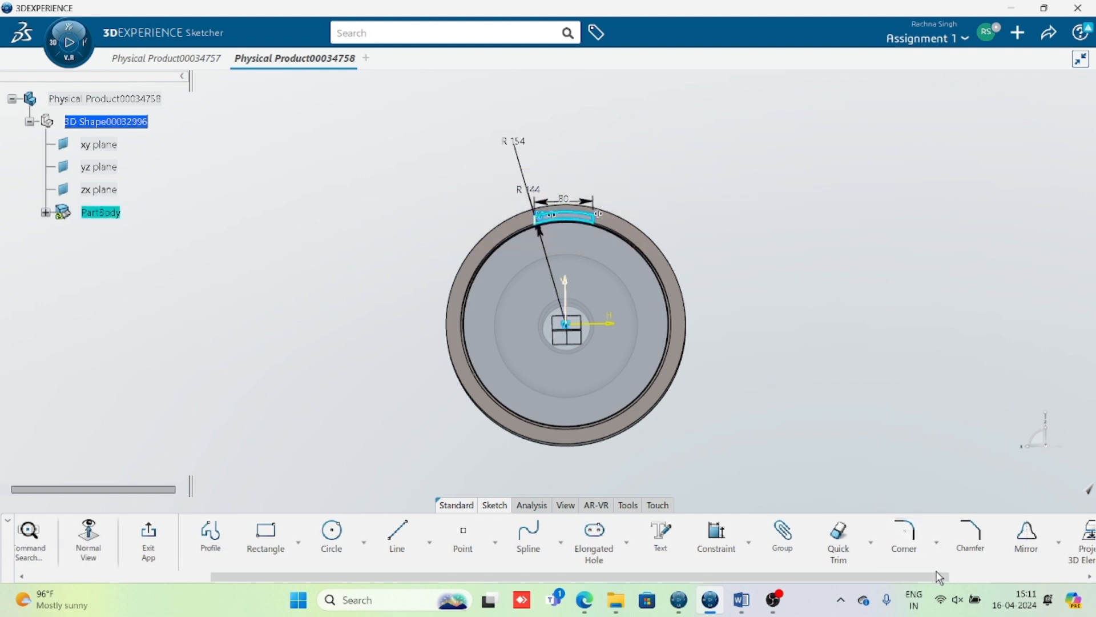
pyautogui.scroll(2, 985, 573)
pyautogui.scroll(-2, 1083, 580)
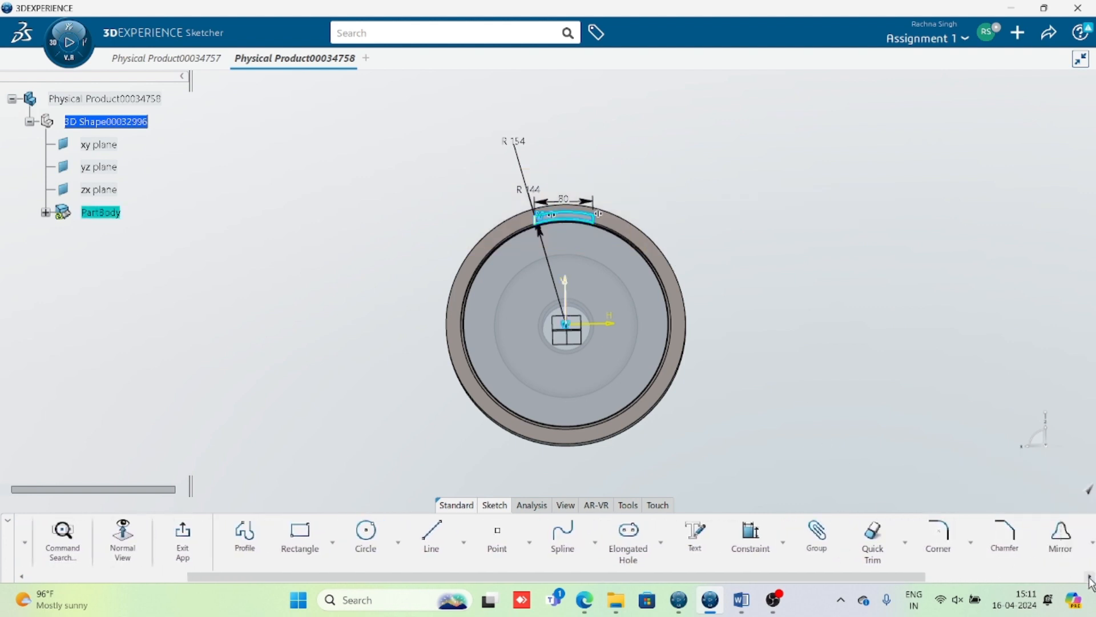
pyautogui.click(1050, 541)
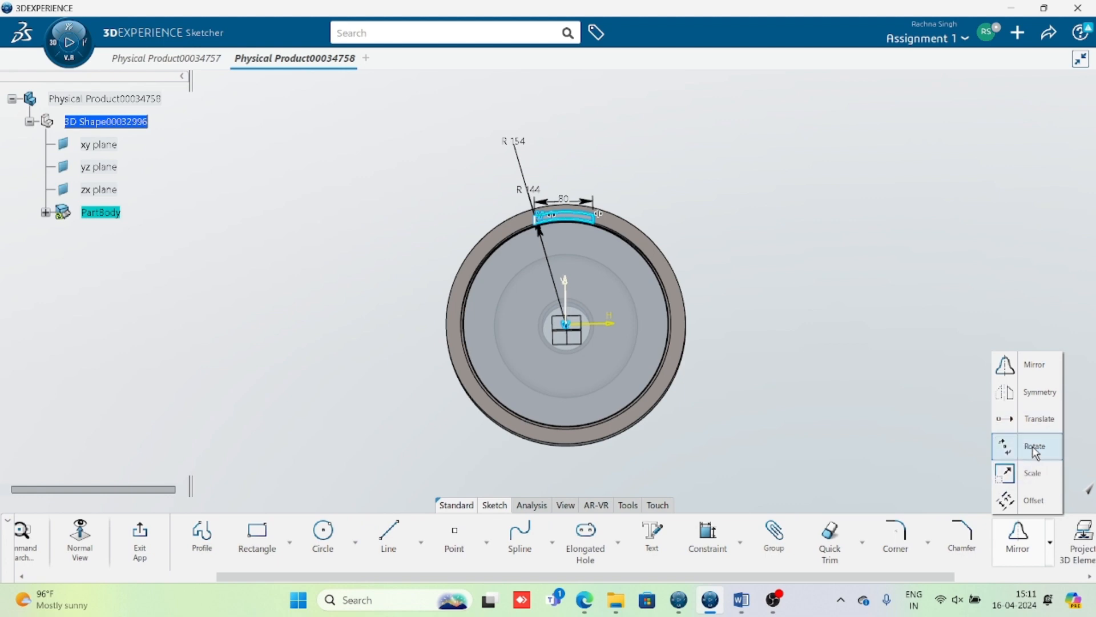
pyautogui.click(1032, 446)
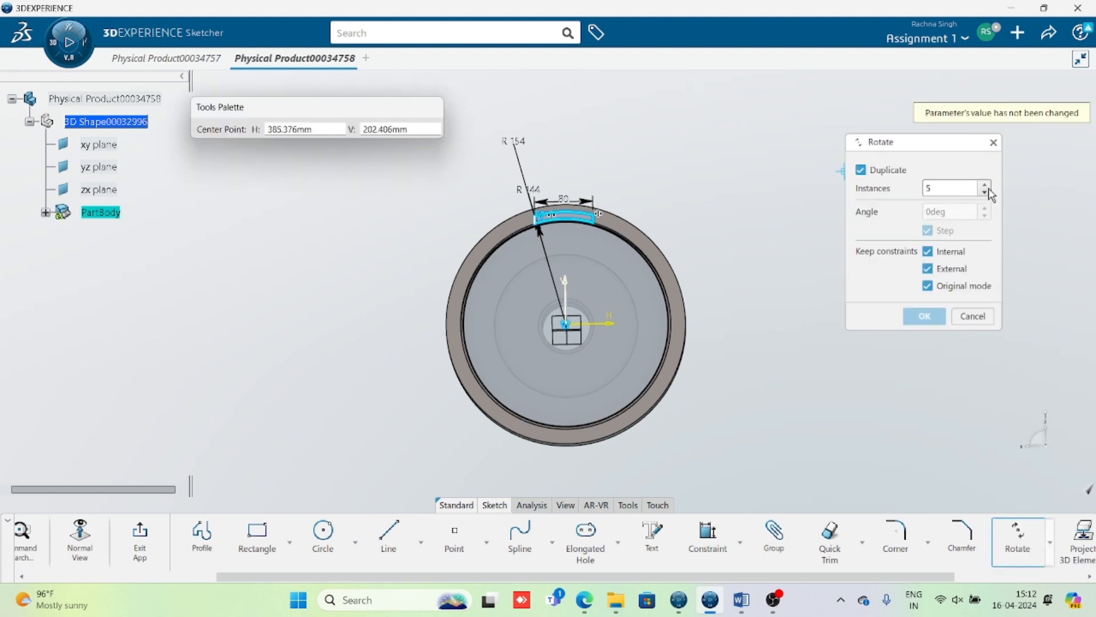
pyautogui.click(572, 332)
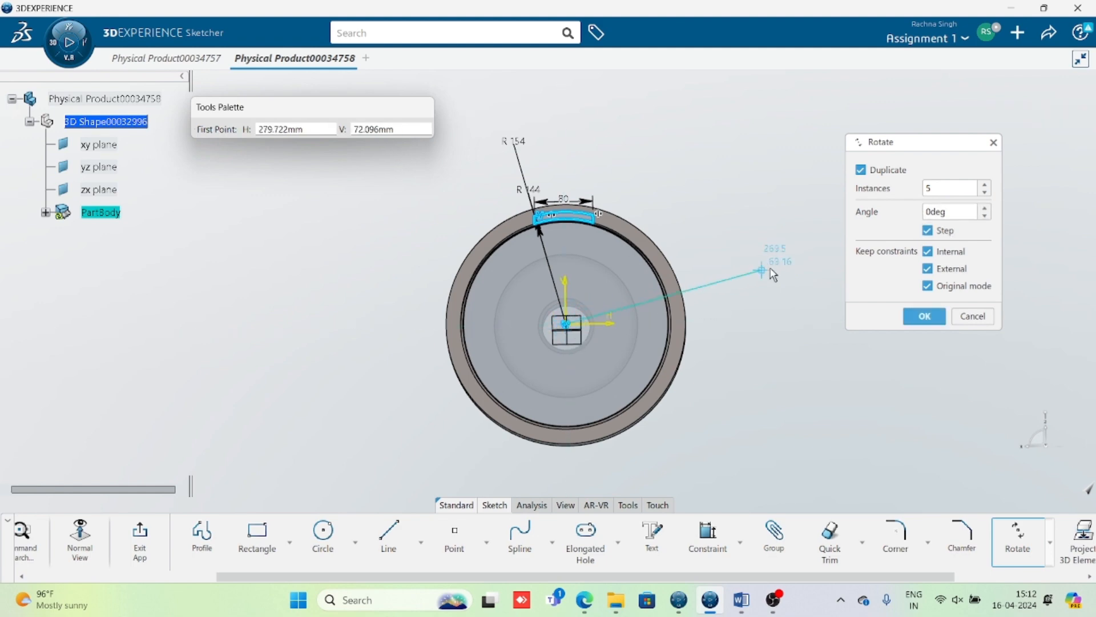
# Step: Check the notch layout in the Word drawing and create the rotated copies with a step angle of 360/6 degrees
pyautogui.click(741, 599)
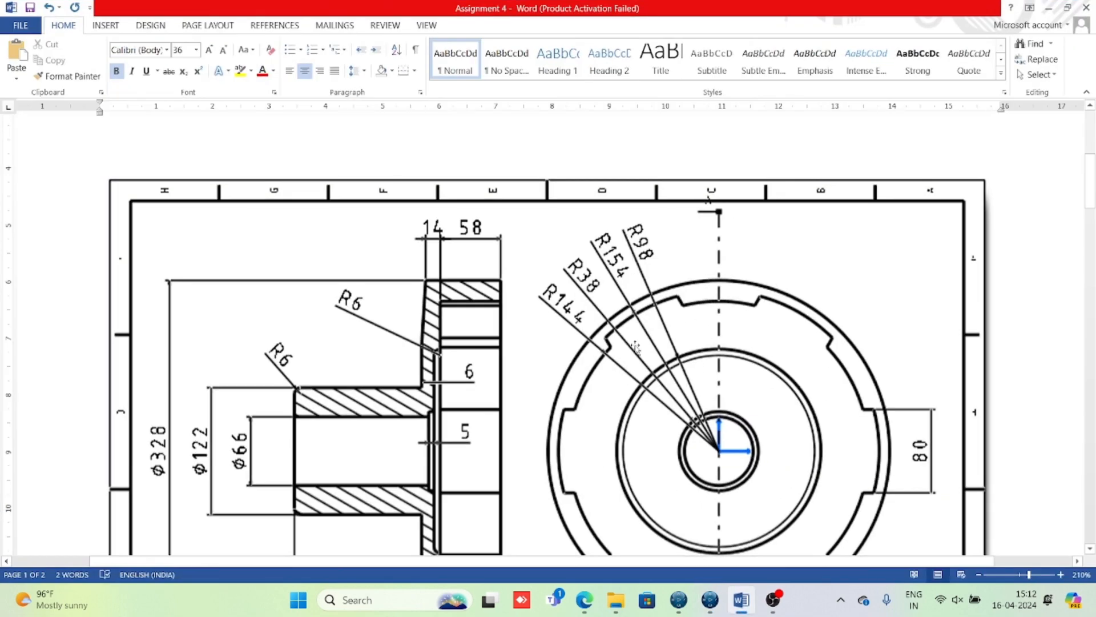
pyautogui.scroll(-3, 722, 331)
pyautogui.scroll(1, 726, 328)
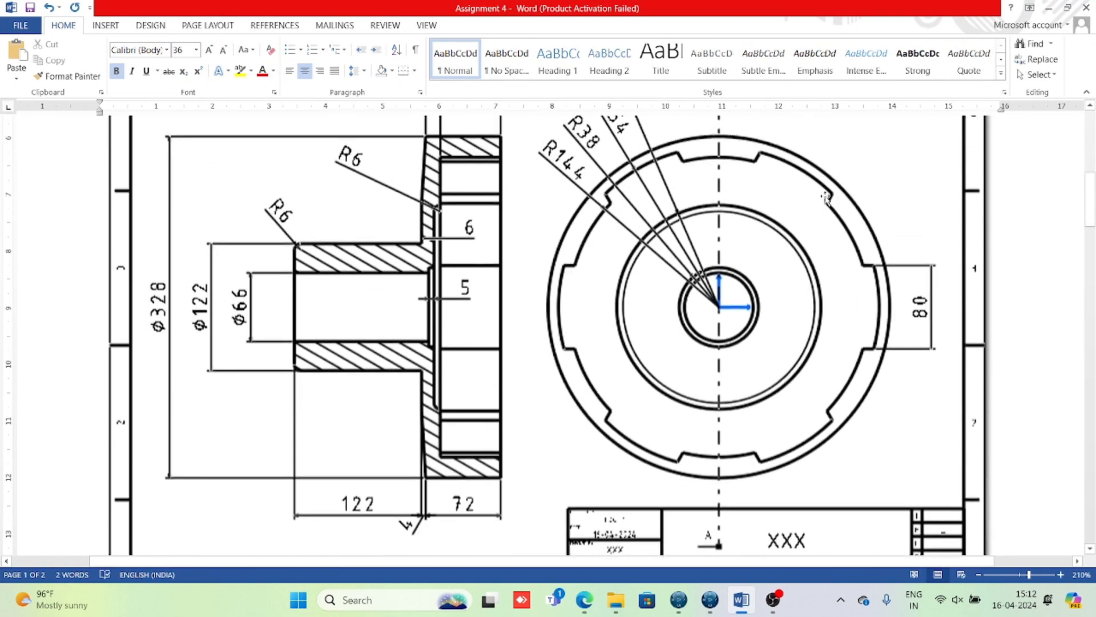
pyautogui.click(710, 599)
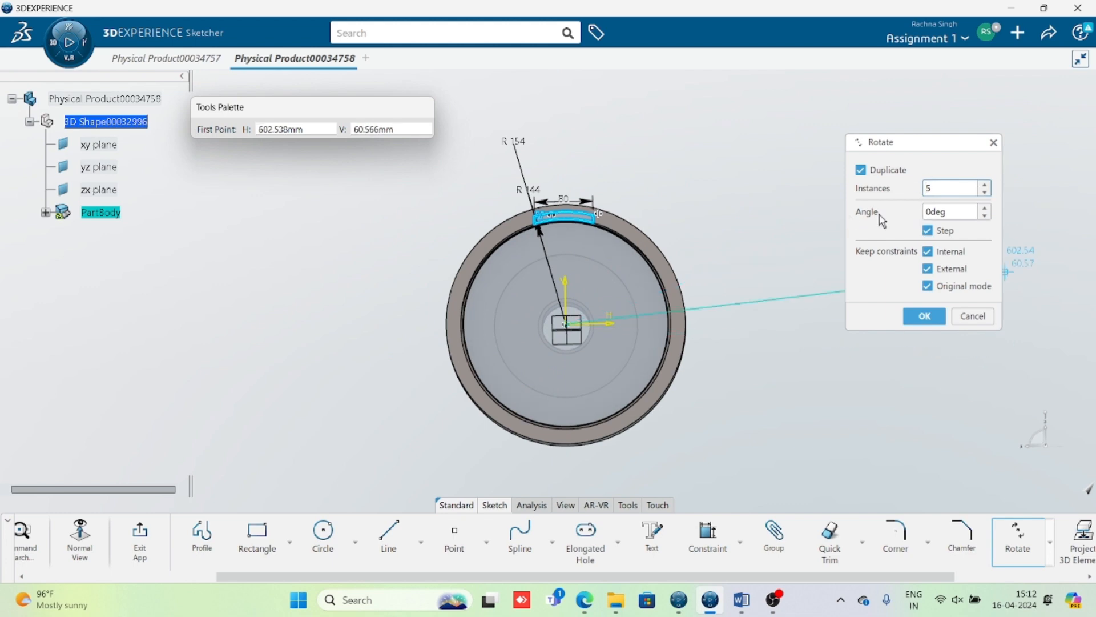
pyautogui.click(960, 212)
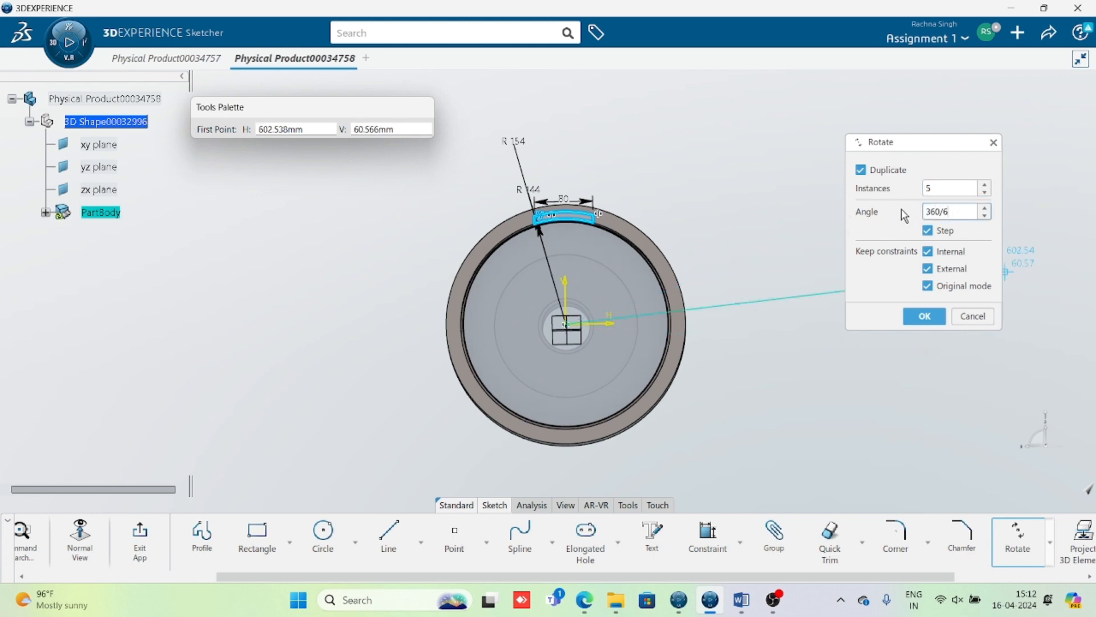
pyautogui.click(952, 188)
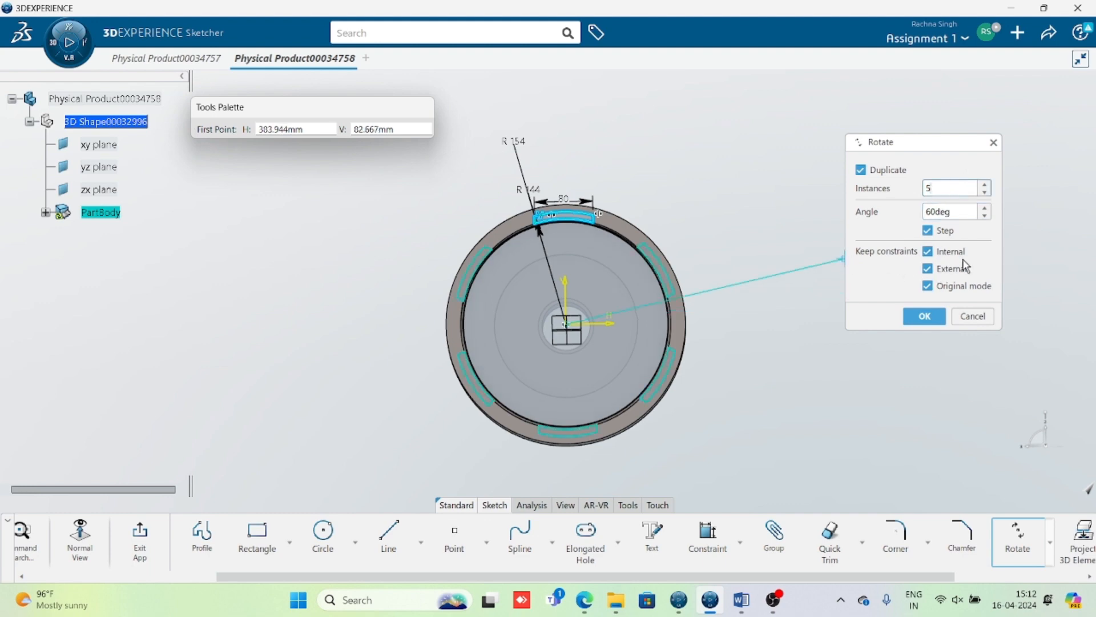
pyautogui.click(933, 318)
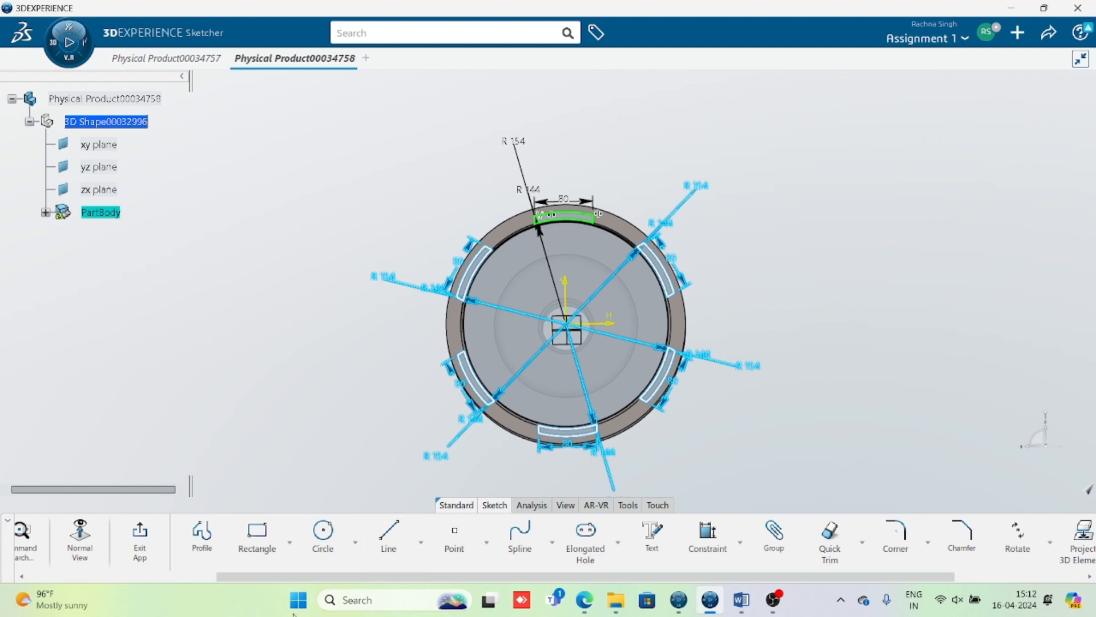
# Step: Exit the notch sketch to return to the solid part and clear the selection
pyautogui.click(142, 541)
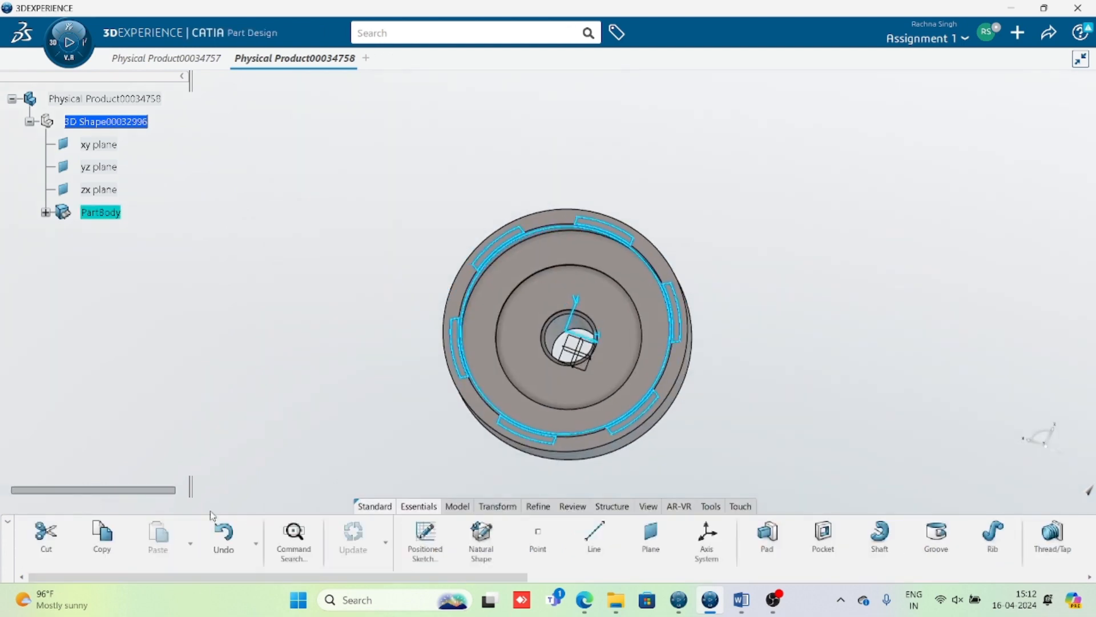
pyautogui.click(778, 354)
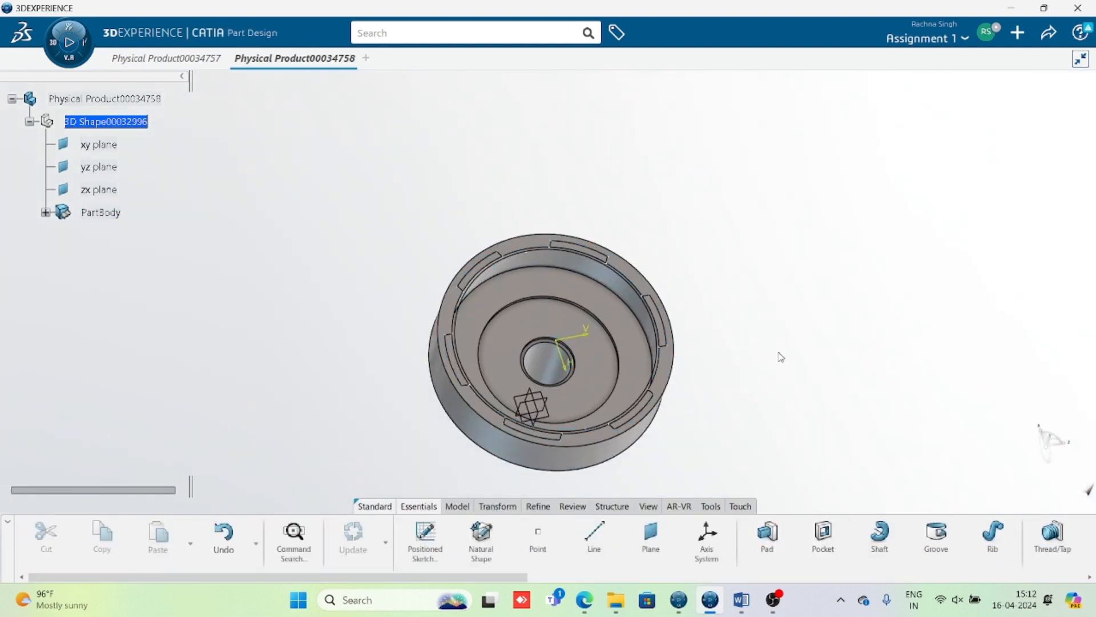
pyautogui.moveTo(725, 408); pyautogui.dragTo(713, 348, button='middle')
pyautogui.scroll(2, 713, 348)
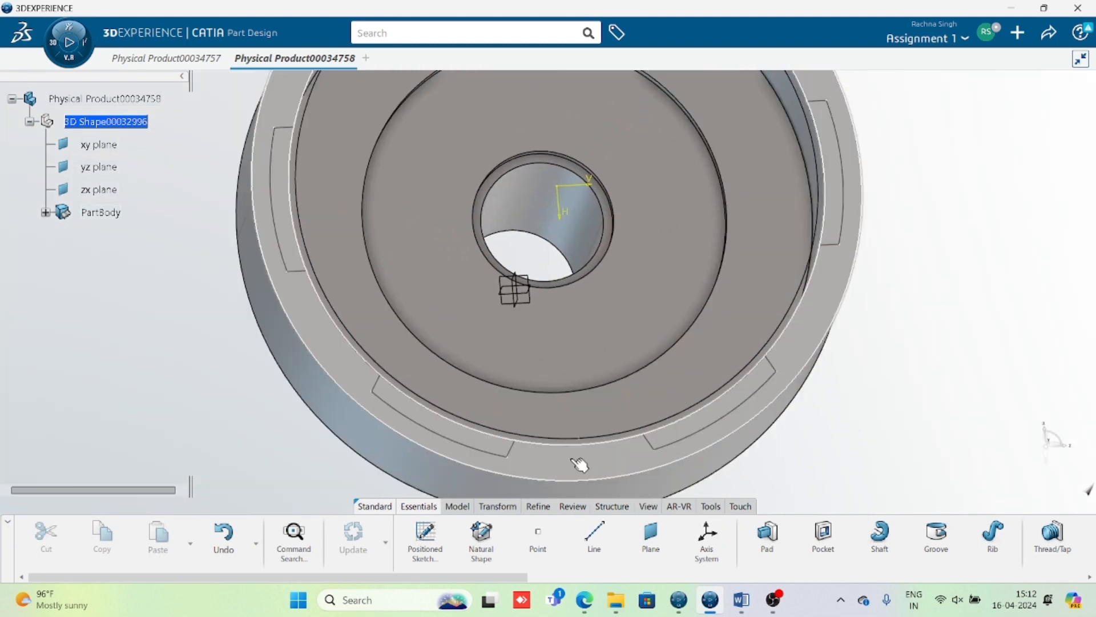
pyautogui.click(561, 448)
pyautogui.click(879, 534)
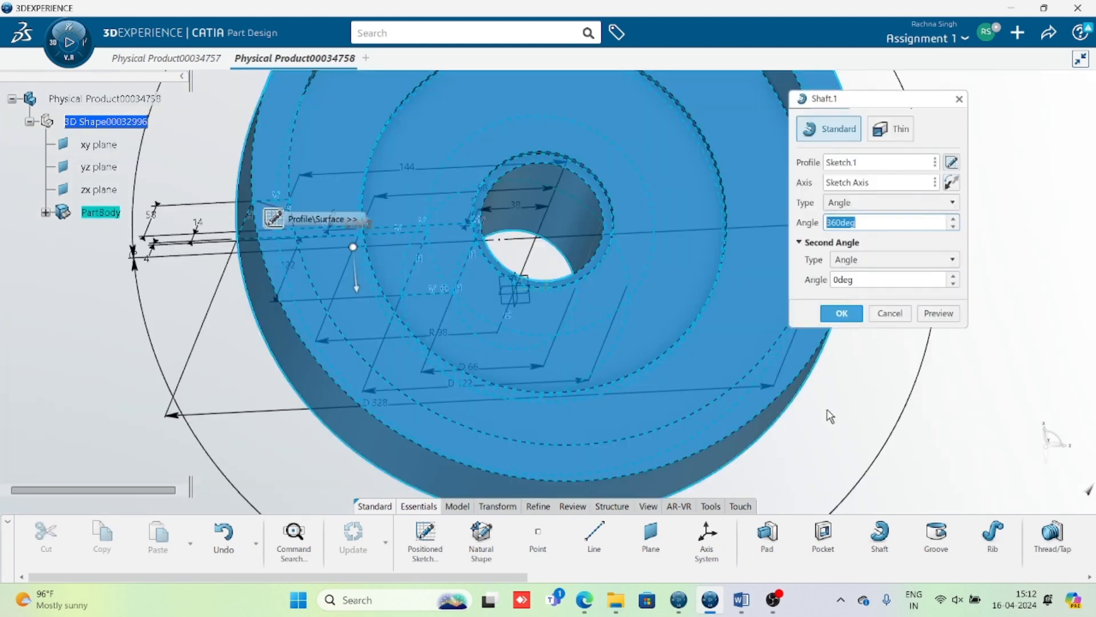
pyautogui.click(888, 311)
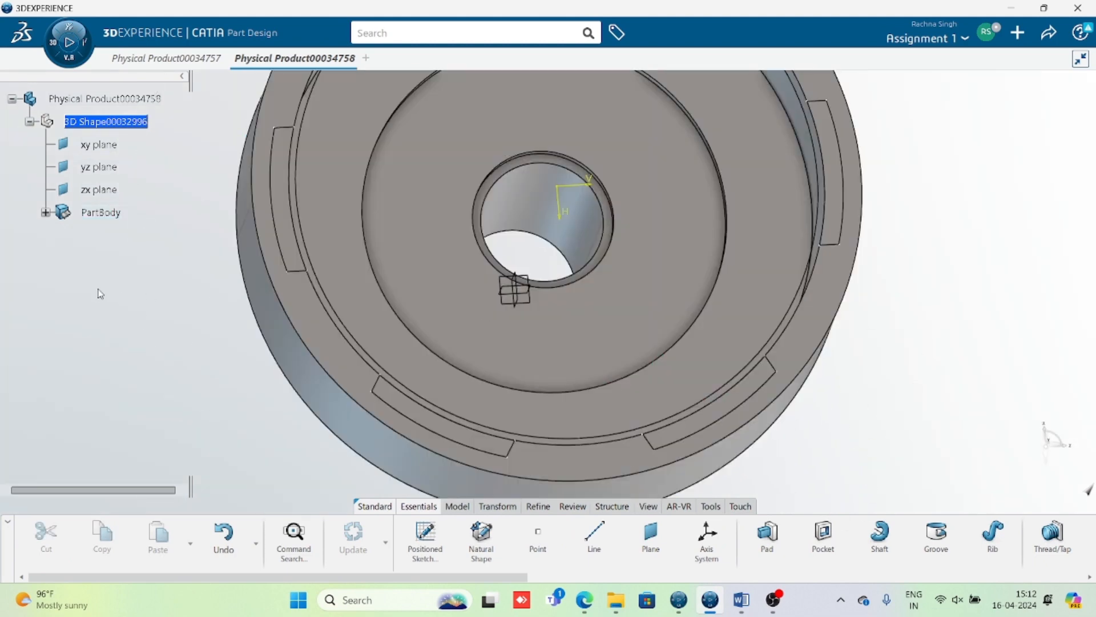
# Step: Cut a standard Pocket from the six-notch rim sketch, limited up to the plane of the annular floor face inside the rim
pyautogui.click(45, 212)
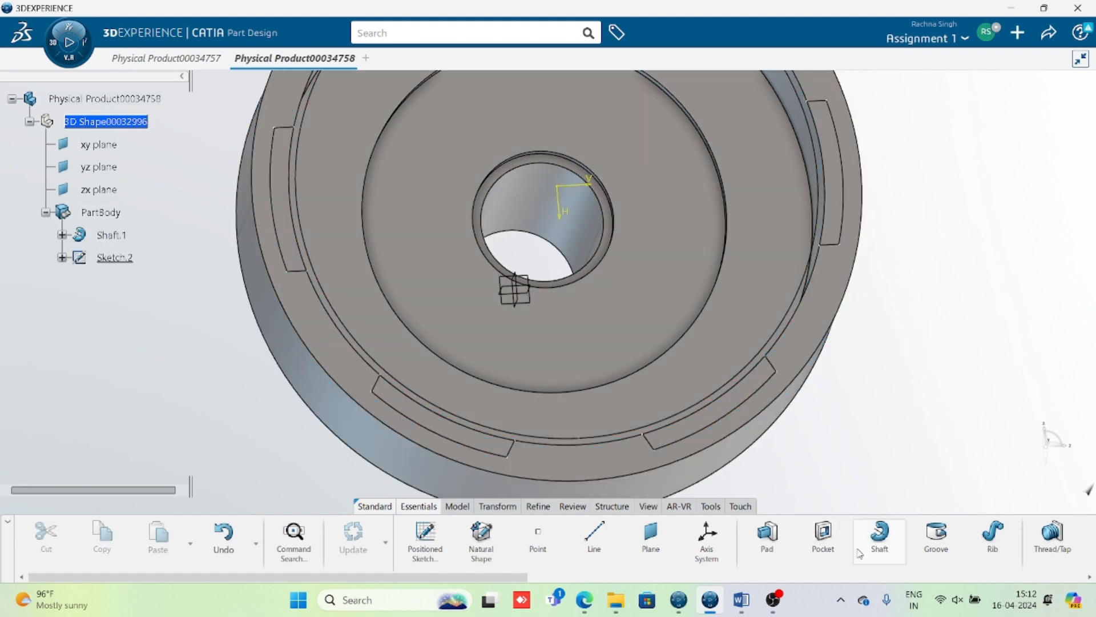
pyautogui.click(823, 536)
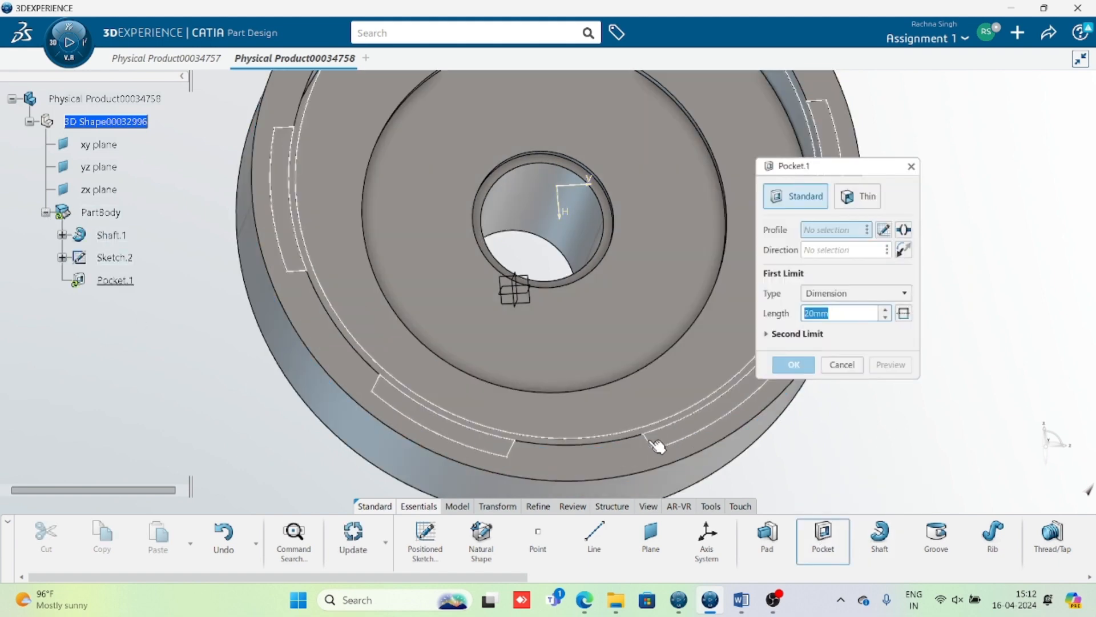
pyautogui.click(656, 444)
pyautogui.moveTo(702, 406); pyautogui.dragTo(607, 316, button='middle')
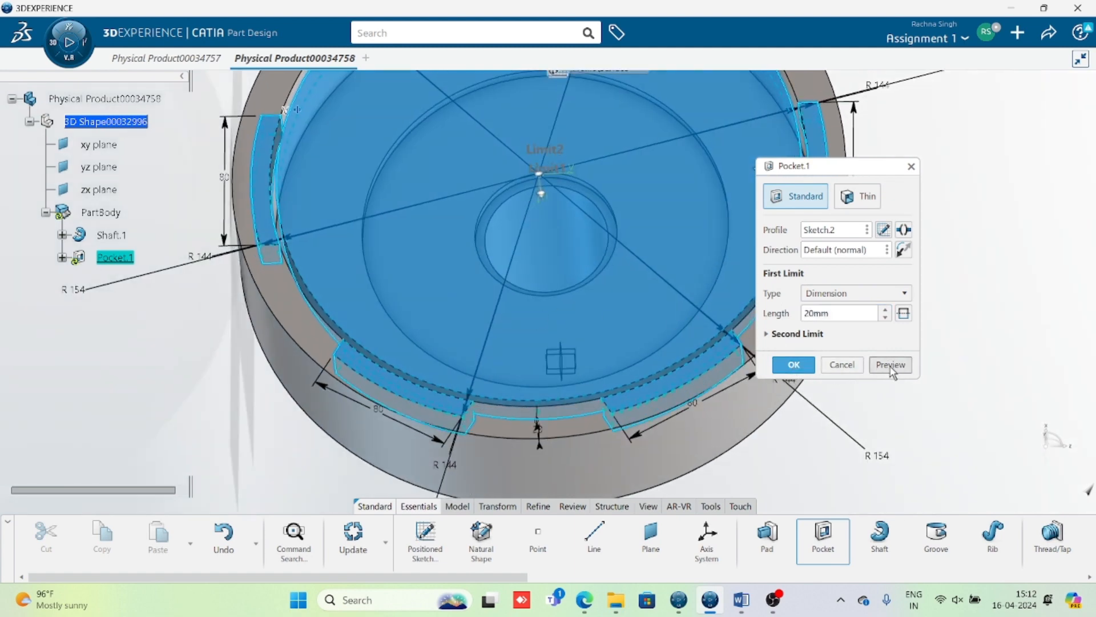
pyautogui.moveTo(666, 394); pyautogui.dragTo(542, 292, button='middle')
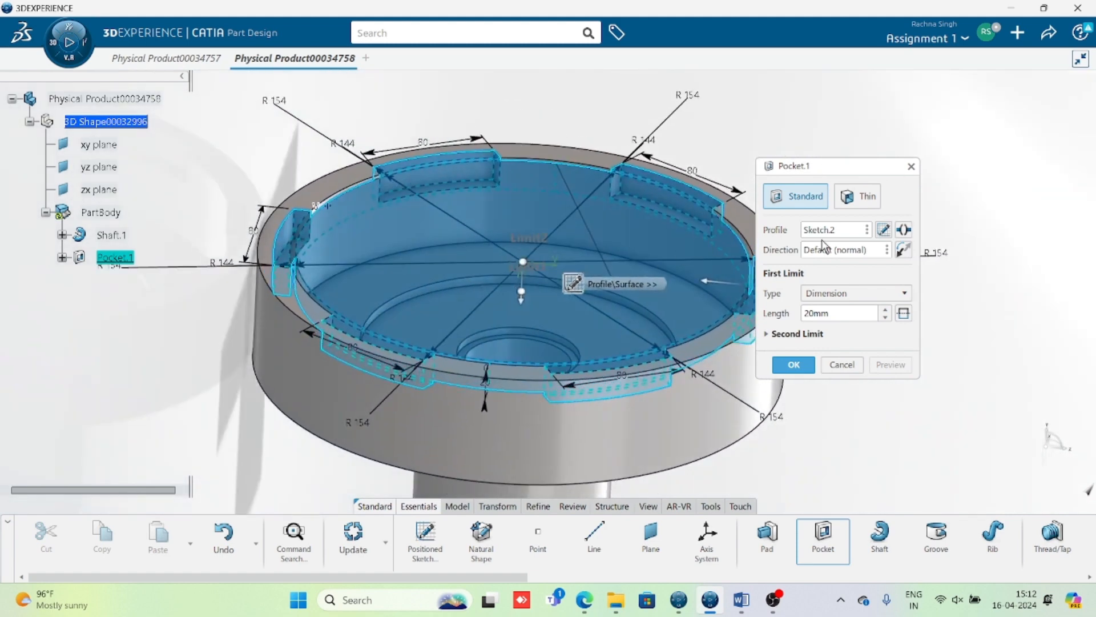
pyautogui.click(843, 294)
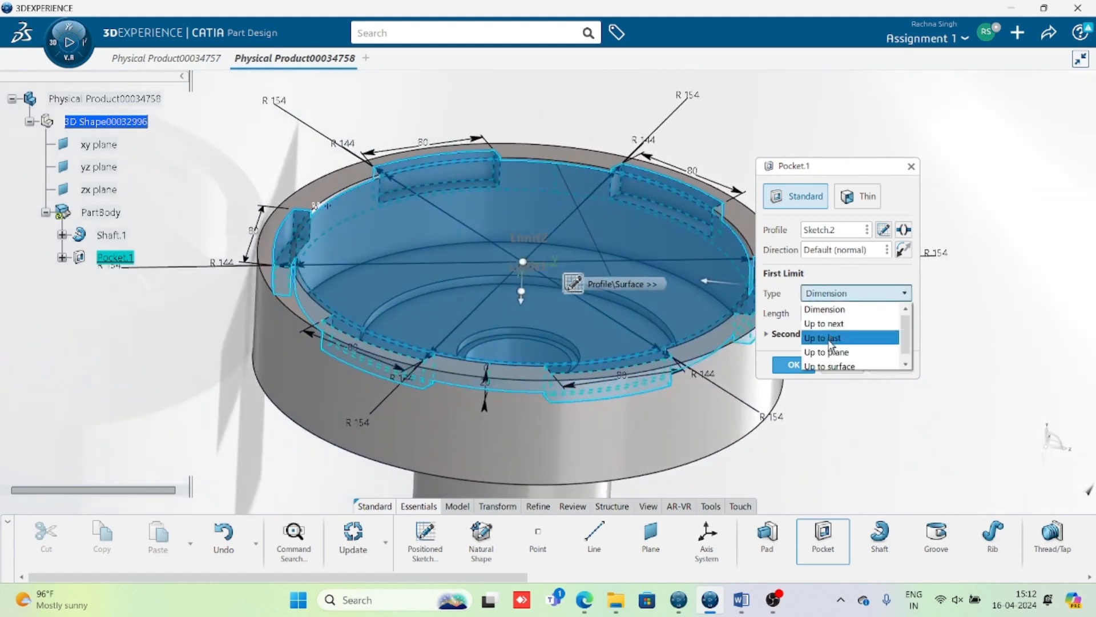
pyautogui.click(834, 352)
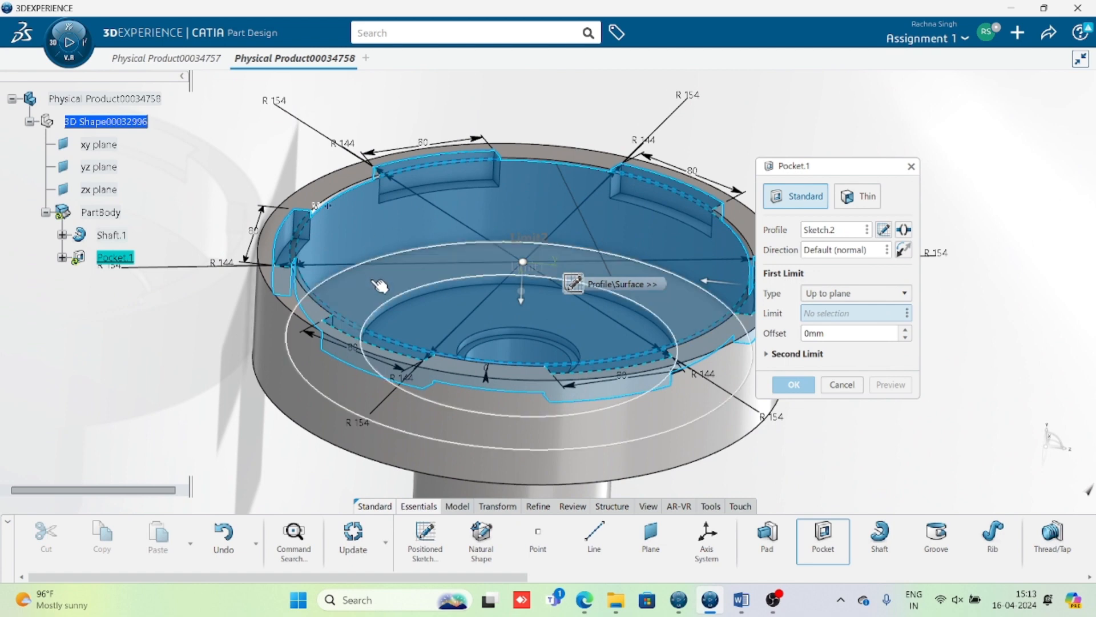
pyautogui.click(423, 307)
pyautogui.click(888, 385)
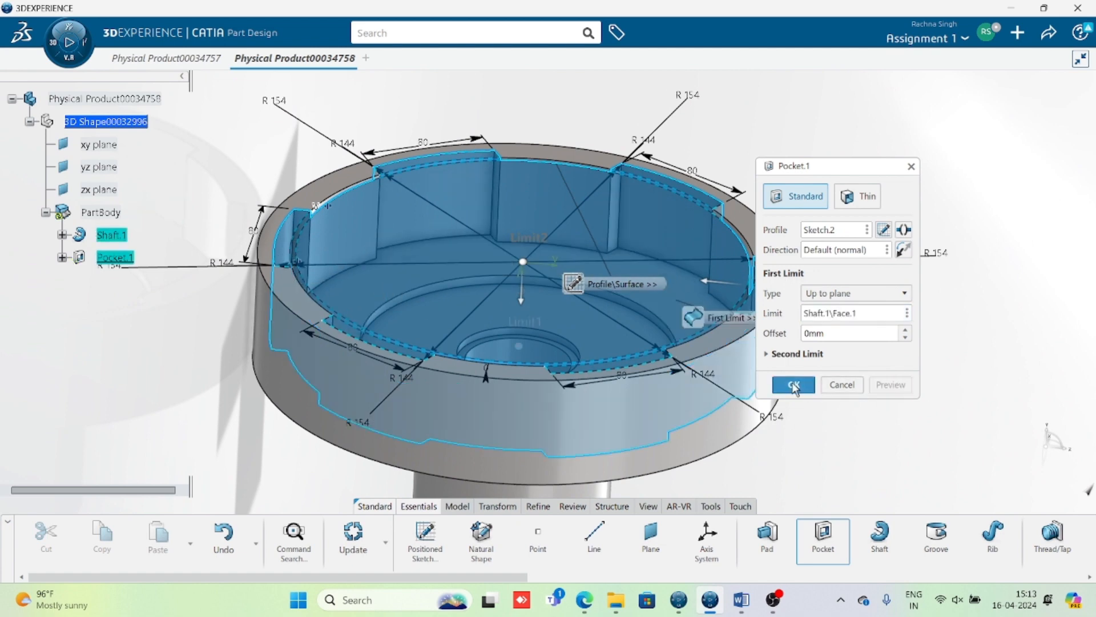
pyautogui.click(794, 384)
# Step: Select the outer circular edge at the free end of the hub
pyautogui.moveTo(626, 370)
pyautogui.mouseDown(button='middle')
pyautogui.moveTo(455, 391)
pyautogui.moveTo(440, 485)
pyautogui.moveTo(568, 435)
pyautogui.moveTo(594, 363)
pyautogui.moveTo(548, 316)
pyautogui.moveTo(531, 347)
pyautogui.moveTo(422, 393)
pyautogui.moveTo(565, 366)
pyautogui.moveTo(703, 369)
pyautogui.moveTo(721, 311)
pyautogui.moveTo(913, 274)
pyautogui.moveTo(558, 384)
pyautogui.moveTo(560, 343)
pyautogui.moveTo(523, 364)
pyautogui.moveTo(514, 418)
pyautogui.mouseUp(button='middle')
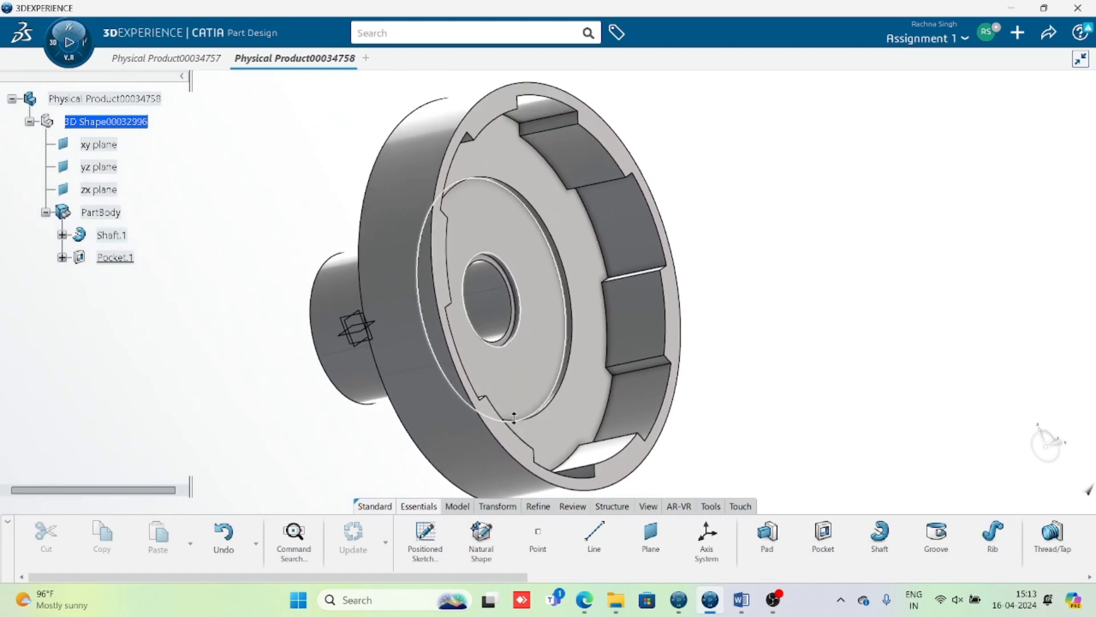
pyautogui.moveTo(609, 300)
pyautogui.mouseDown(button='middle')
pyautogui.moveTo(555, 333)
pyautogui.moveTo(512, 384)
pyautogui.moveTo(582, 371)
pyautogui.moveTo(577, 323)
pyautogui.moveTo(631, 252)
pyautogui.moveTo(594, 301)
pyautogui.moveTo(306, 293)
pyautogui.moveTo(624, 297)
pyautogui.mouseUp(button='middle')
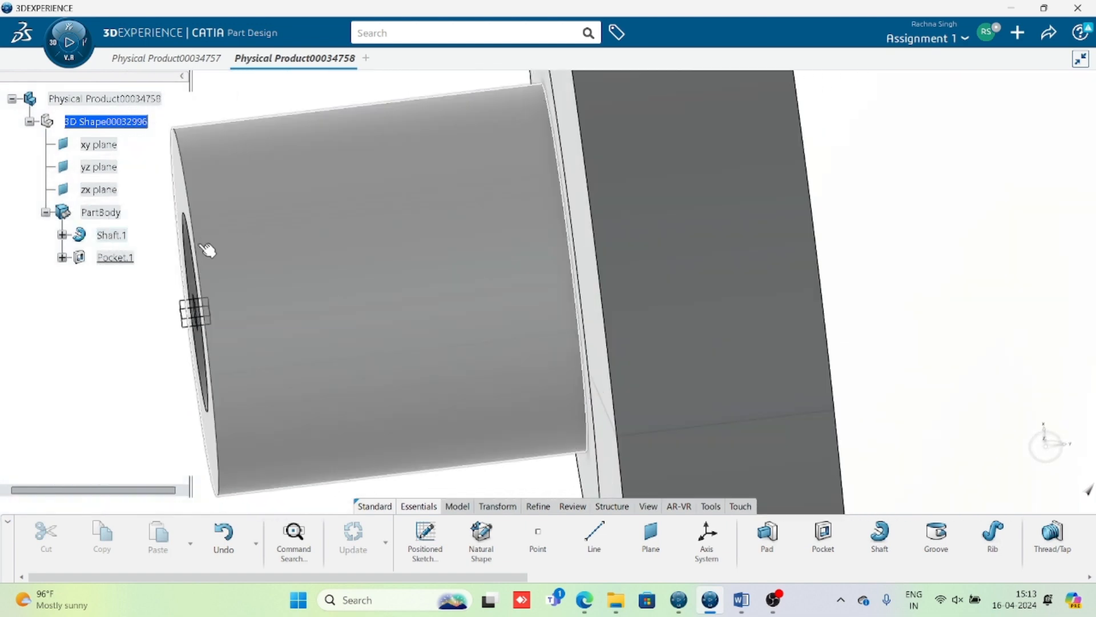
pyautogui.click(197, 216)
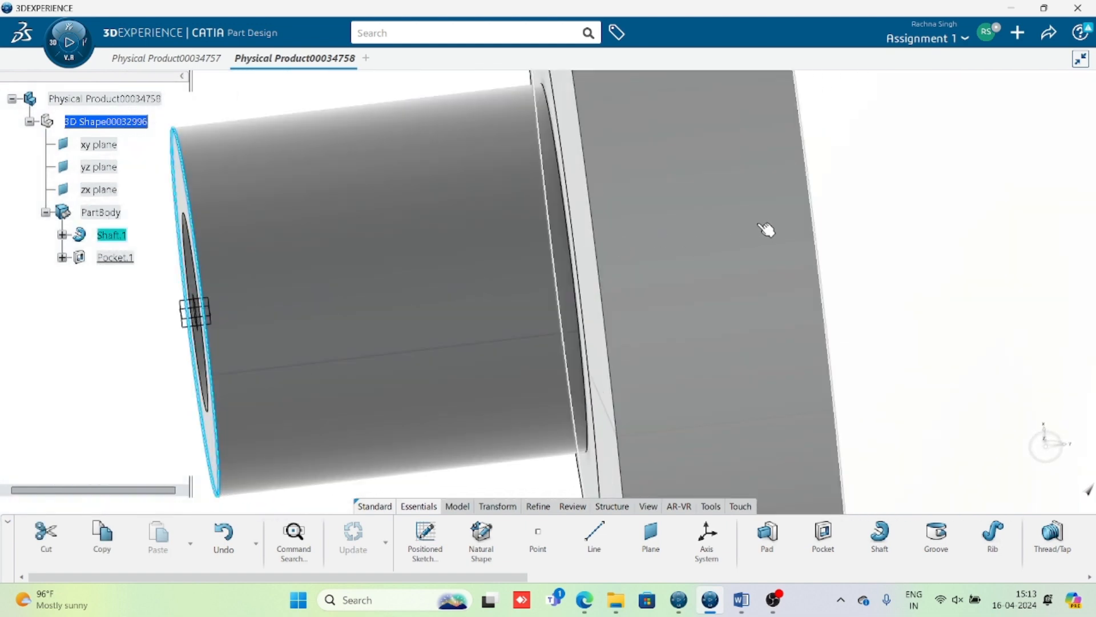
pyautogui.moveTo(955, 184); pyautogui.dragTo(940, 266, button='middle')
pyautogui.moveTo(821, 255); pyautogui.dragTo(542, 470, button='middle')
pyautogui.moveTo(510, 573); pyautogui.dragTo(777, 578)
pyautogui.click(461, 507)
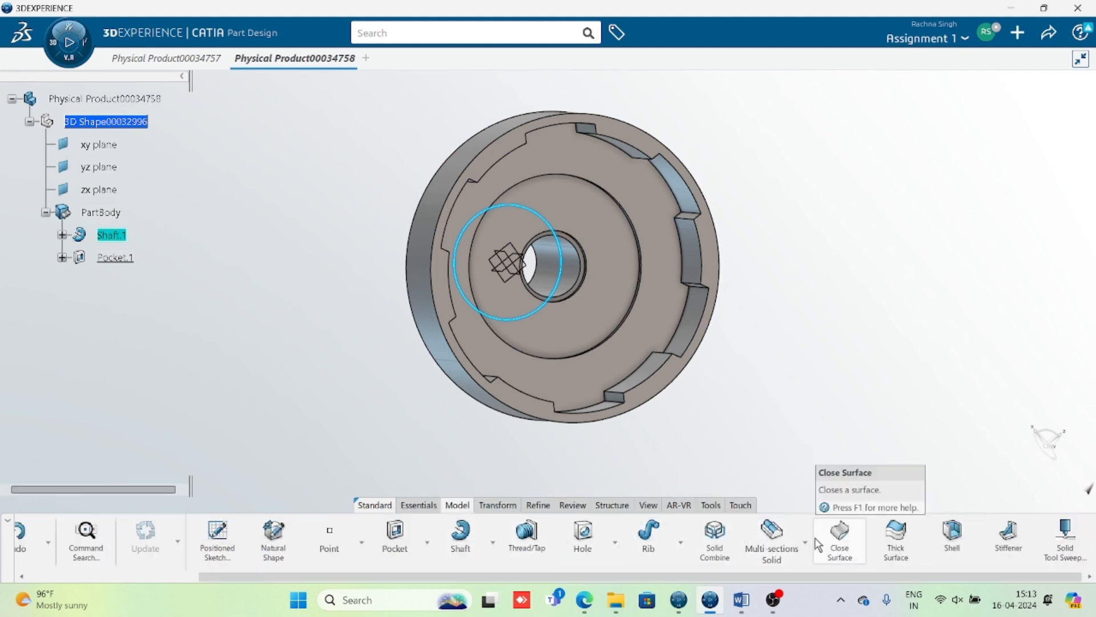
pyautogui.moveTo(778, 576); pyautogui.dragTo(756, 577)
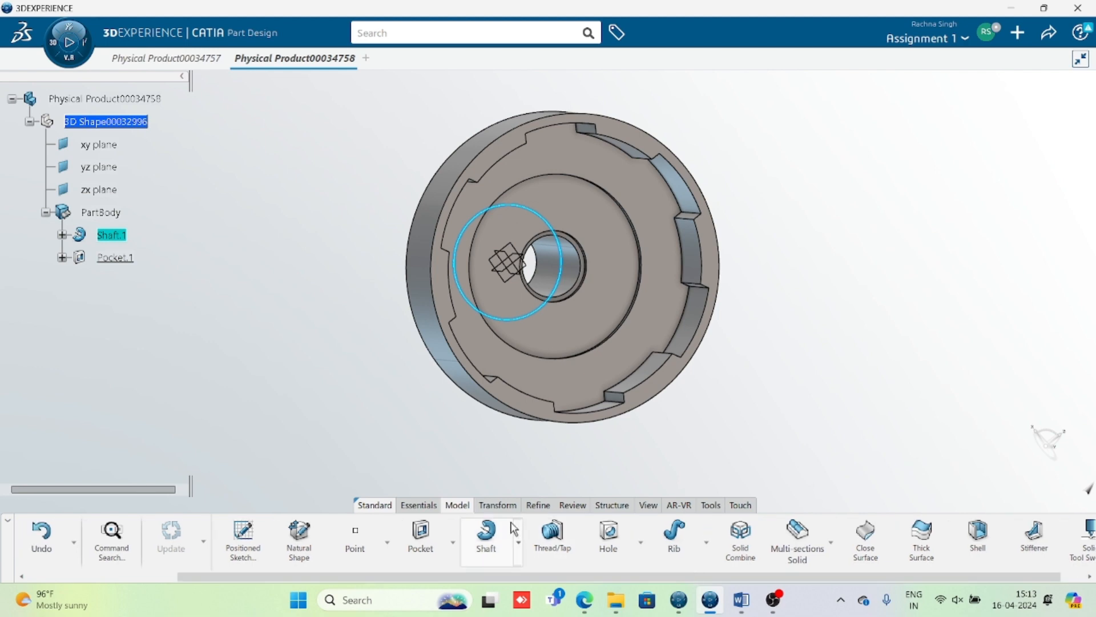
pyautogui.click(419, 506)
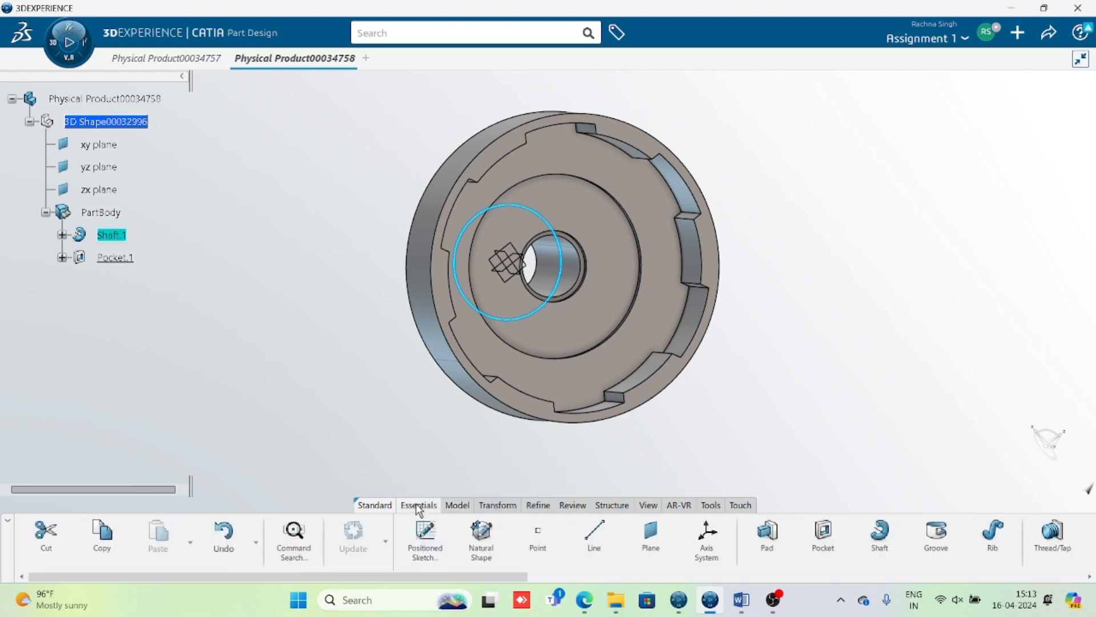
pyautogui.click(492, 507)
pyautogui.click(459, 518)
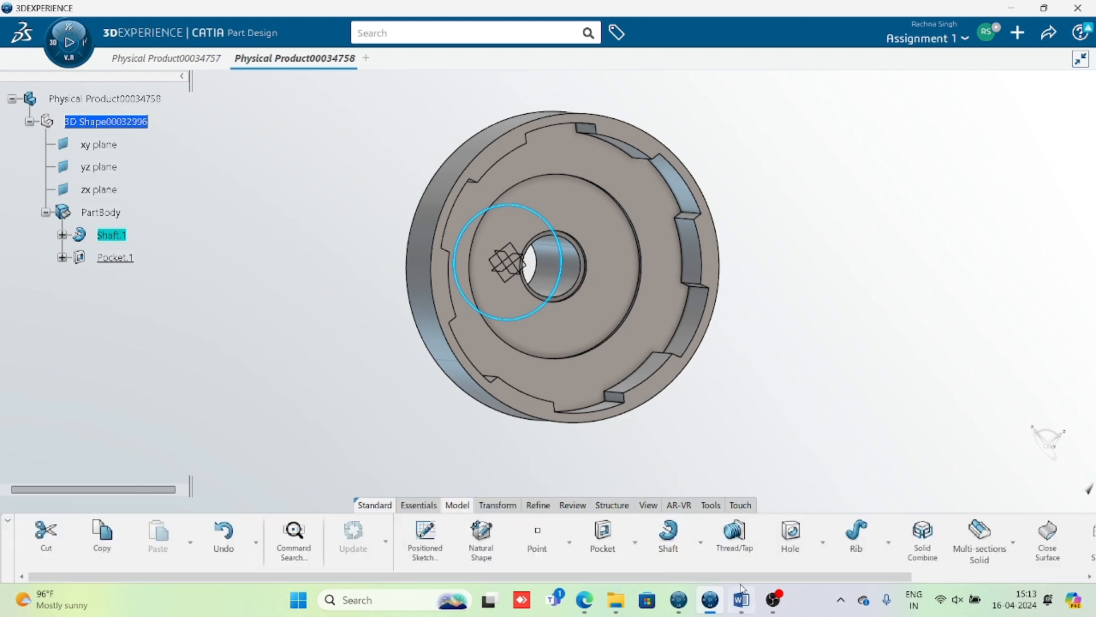
pyautogui.moveTo(742, 576); pyautogui.dragTo(909, 568)
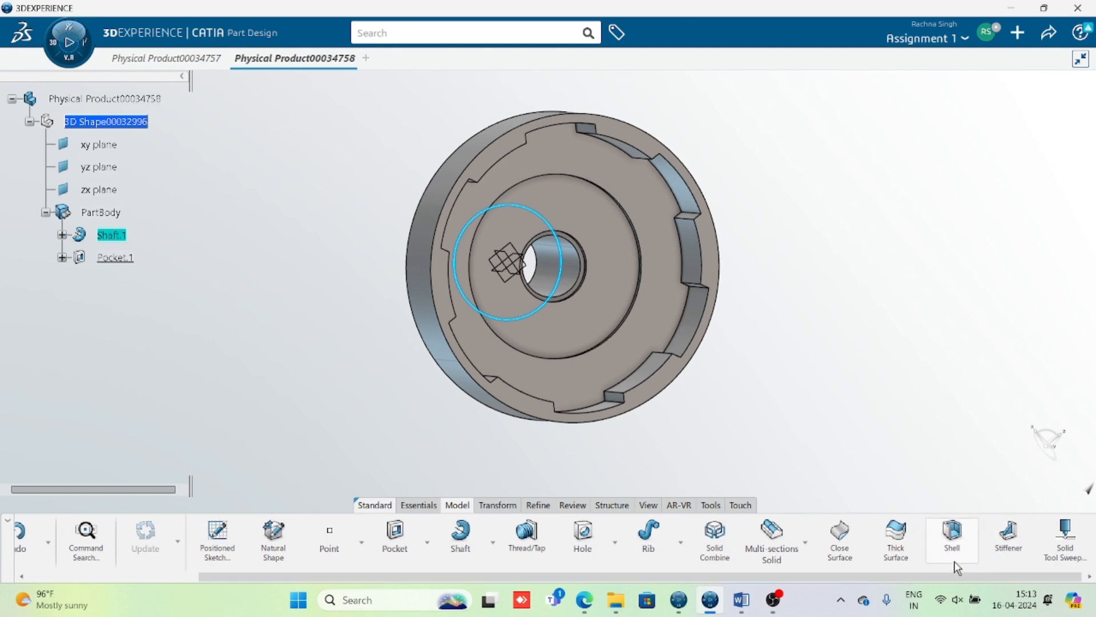
pyautogui.click(505, 508)
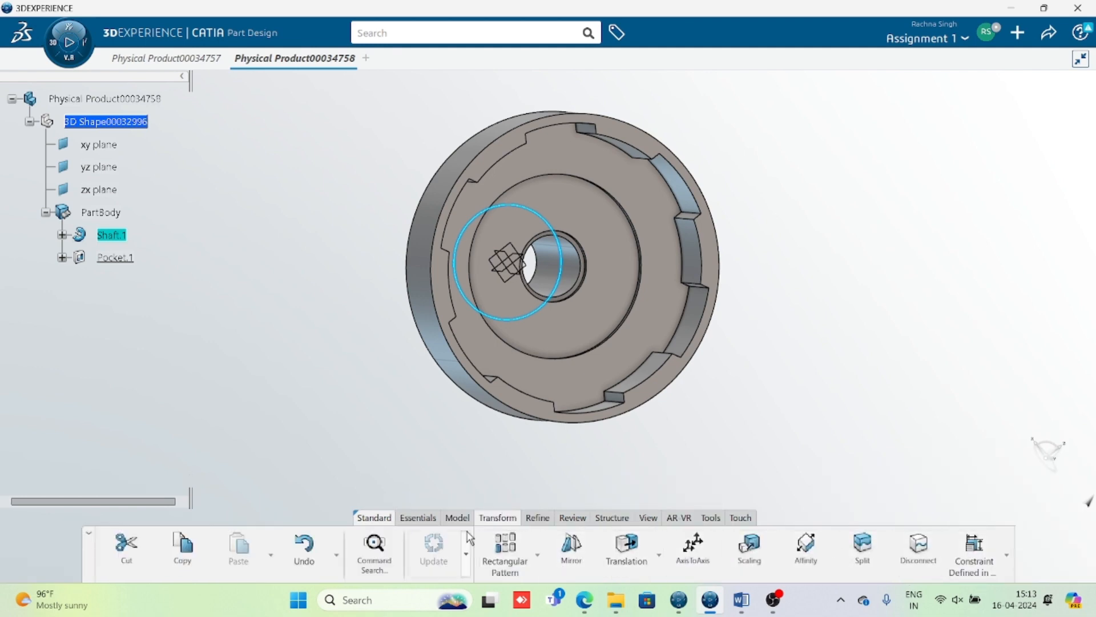
pyautogui.click(461, 517)
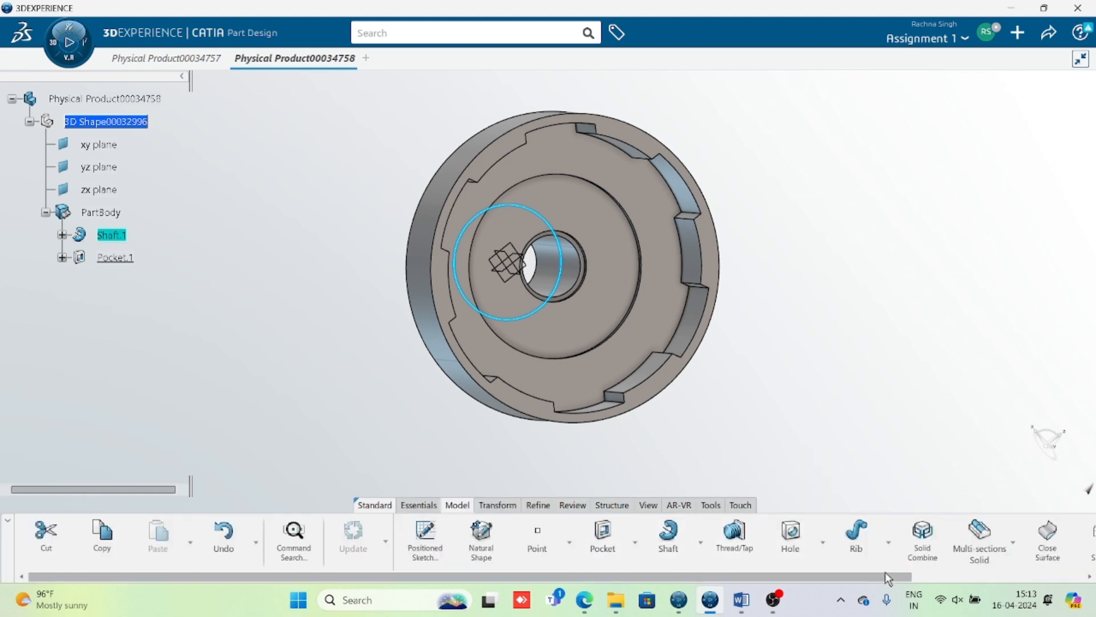
pyautogui.moveTo(885, 576); pyautogui.dragTo(1093, 580)
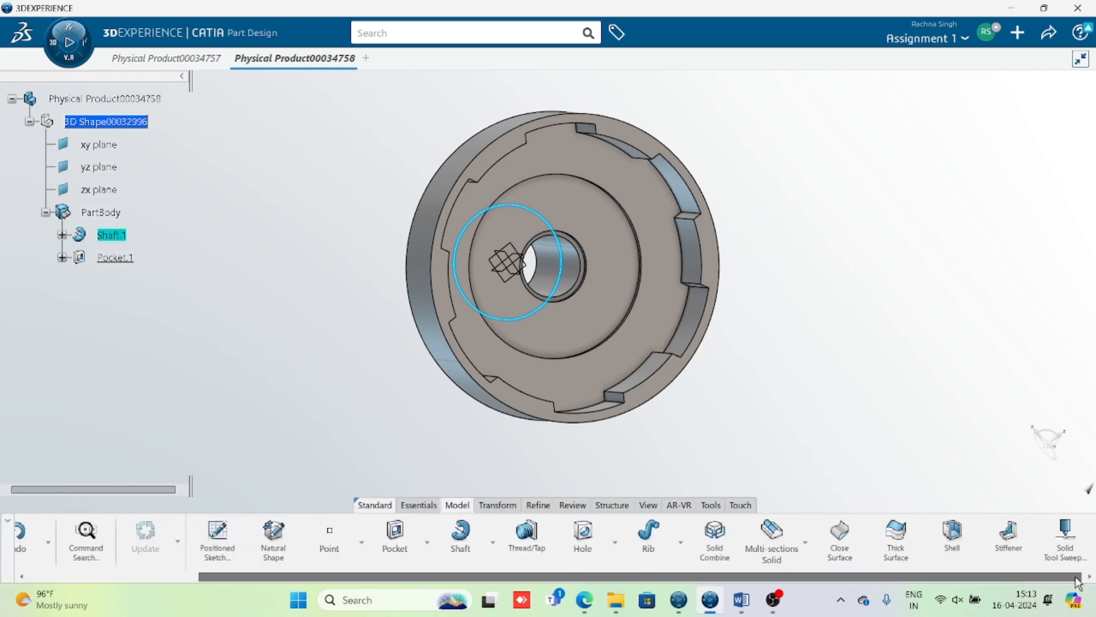
# Step: Apply a constant 6 mm Edge Fillet to the selected hub end edge and the outer circular edge of the central recess floor
pyautogui.click(425, 506)
pyautogui.moveTo(537, 577); pyautogui.dragTo(947, 574)
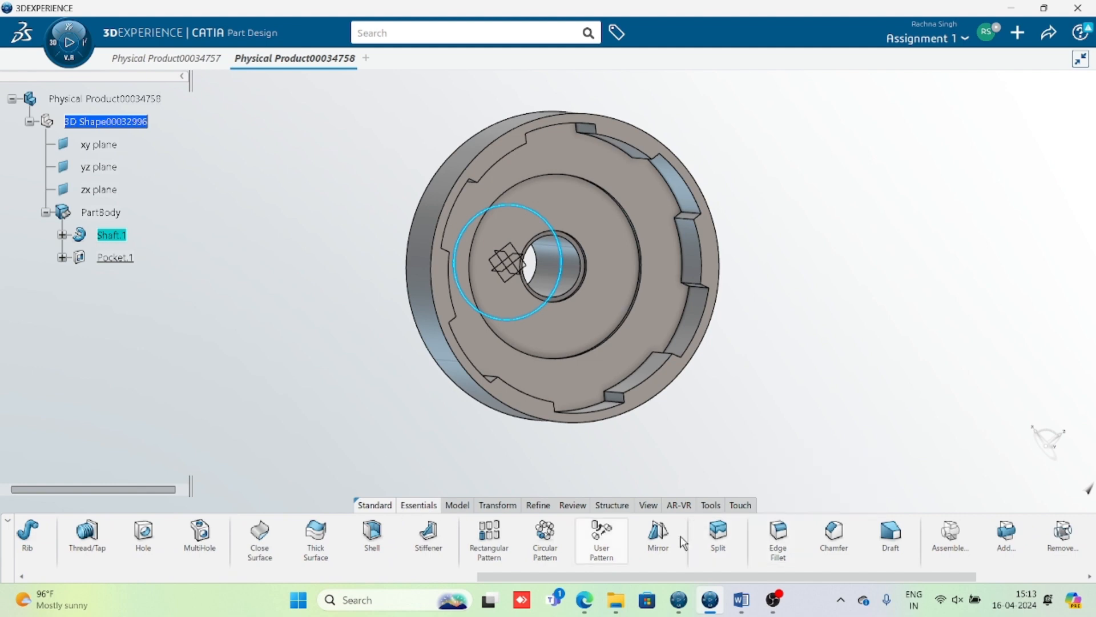
pyautogui.click(778, 534)
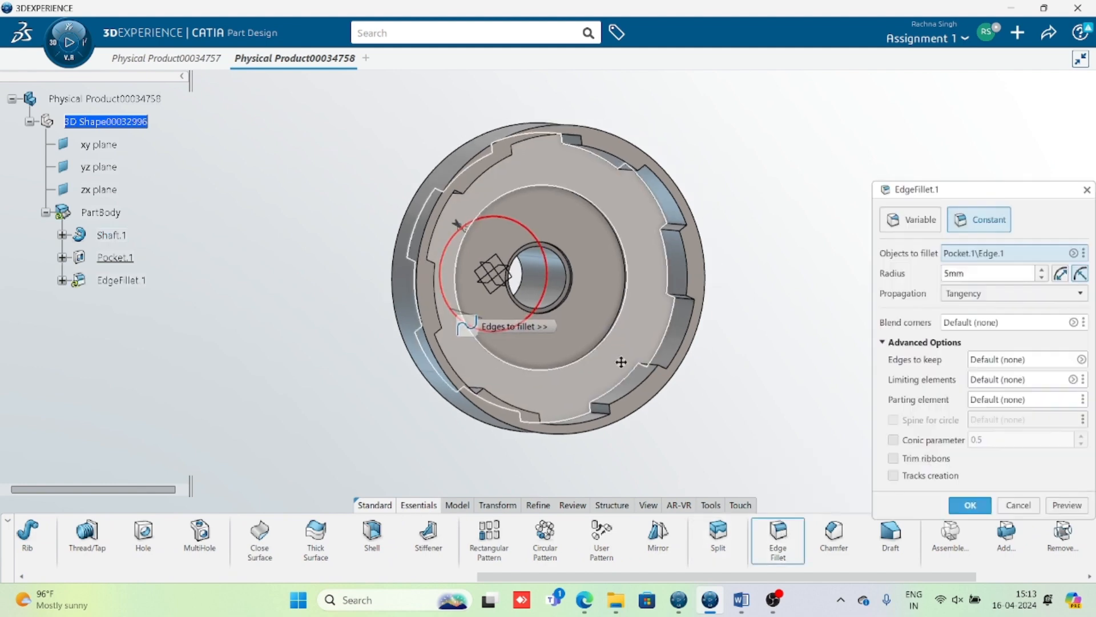
pyautogui.scroll(5, 624, 321)
pyautogui.moveTo(624, 321)
pyautogui.mouseDown(button='middle')
pyautogui.moveTo(729, 314)
pyautogui.moveTo(609, 313)
pyautogui.moveTo(590, 353)
pyautogui.moveTo(607, 308)
pyautogui.mouseUp(button='middle')
pyautogui.click(606, 301)
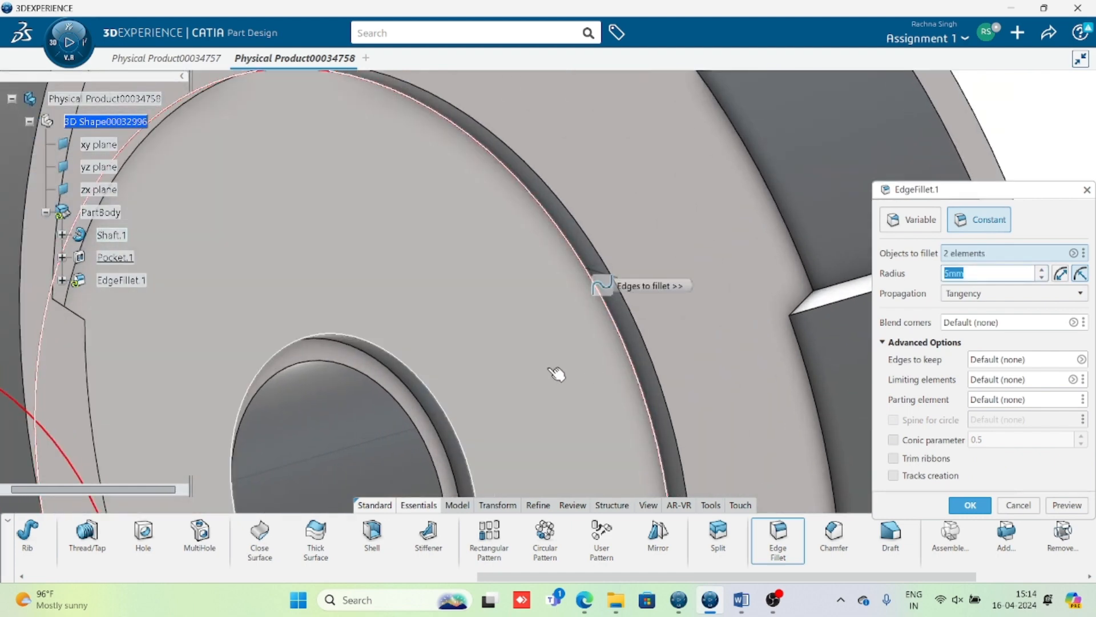
pyautogui.moveTo(555, 370); pyautogui.dragTo(556, 316, button='middle')
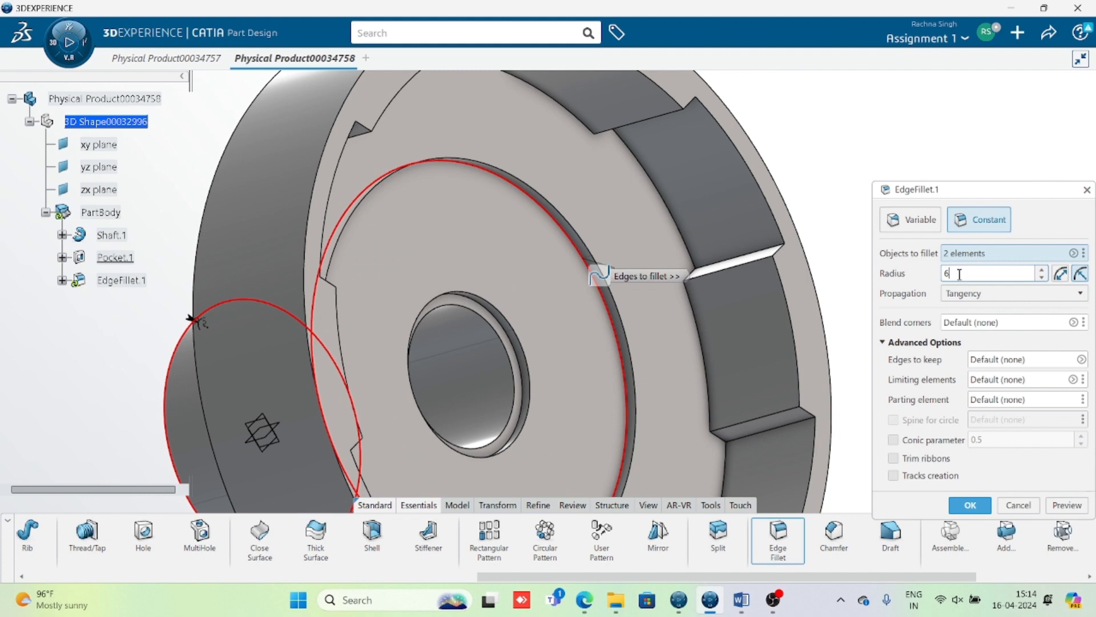
pyautogui.click(1066, 505)
pyautogui.click(970, 505)
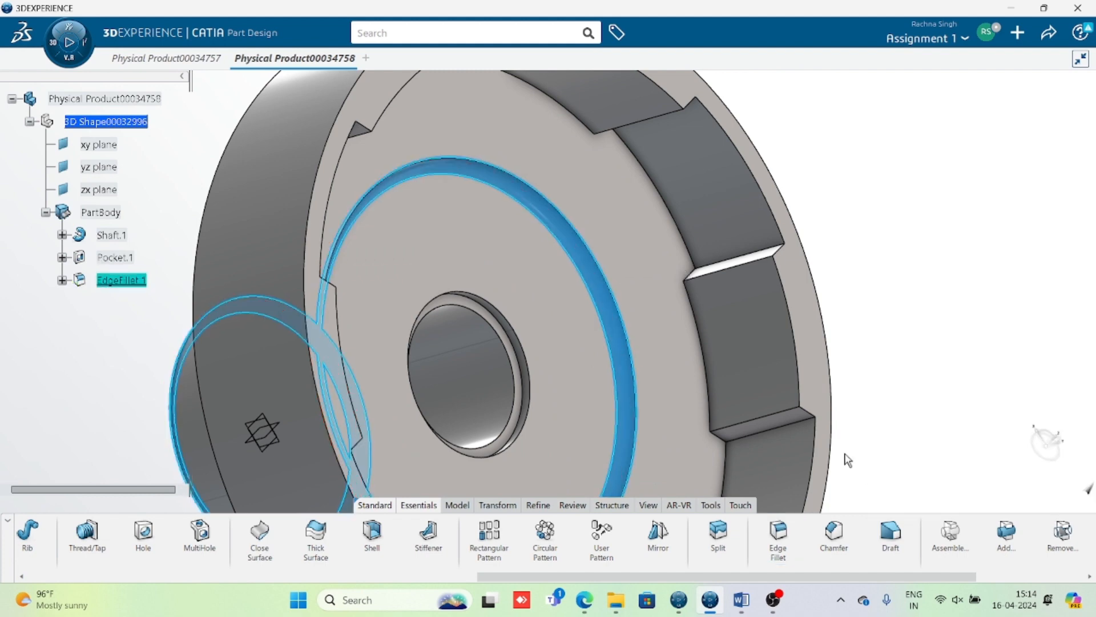
# Step: Inspect the notched, filleted side of the part and bring up the Assignment 4 drawing in Word for comparison
pyautogui.moveTo(847, 455); pyautogui.dragTo(639, 475, button='middle')
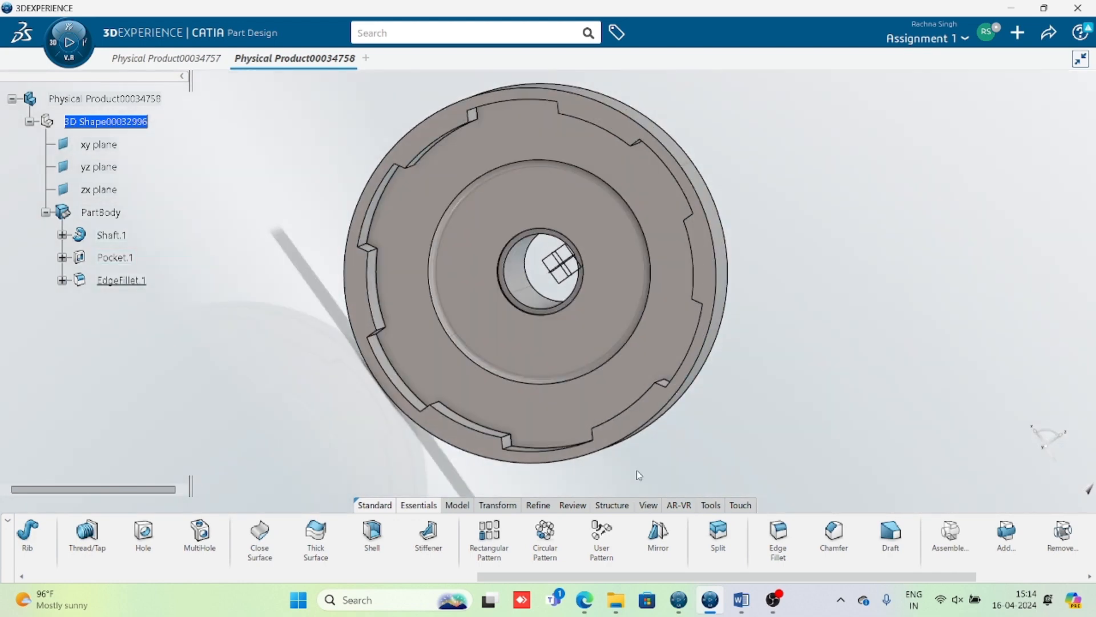
pyautogui.moveTo(745, 611)
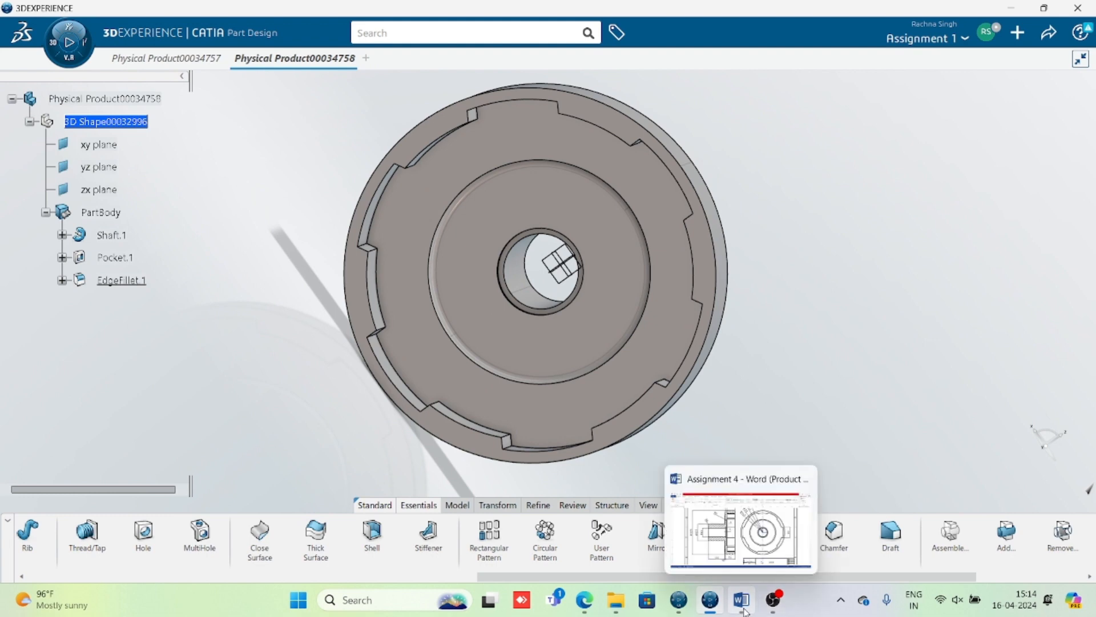